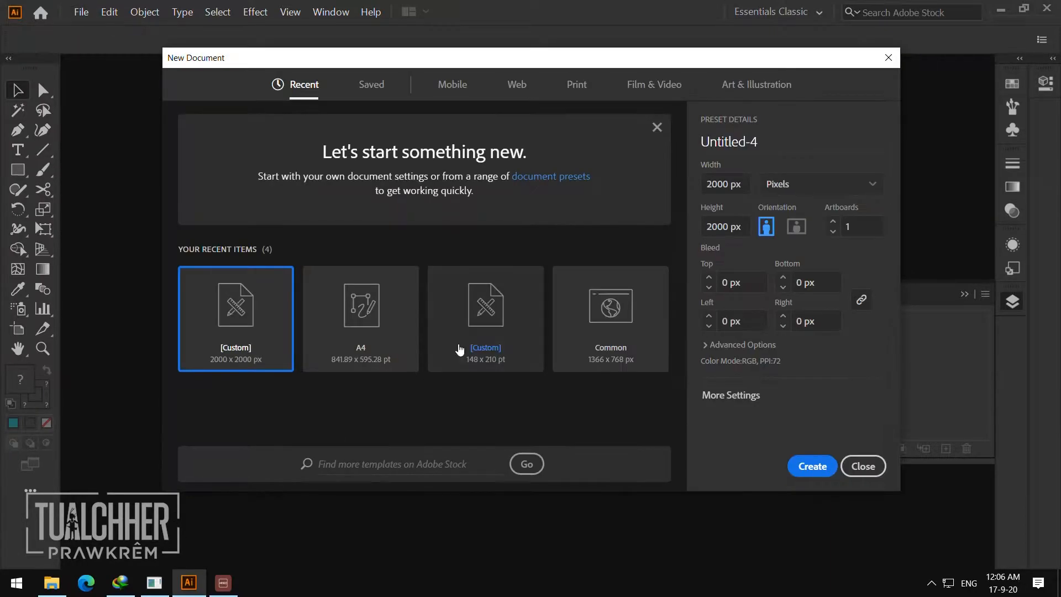
# - Create a new 2000 x 2000 px document with one portrait artboard in RGB colour mode
pyautogui.click(815, 466)
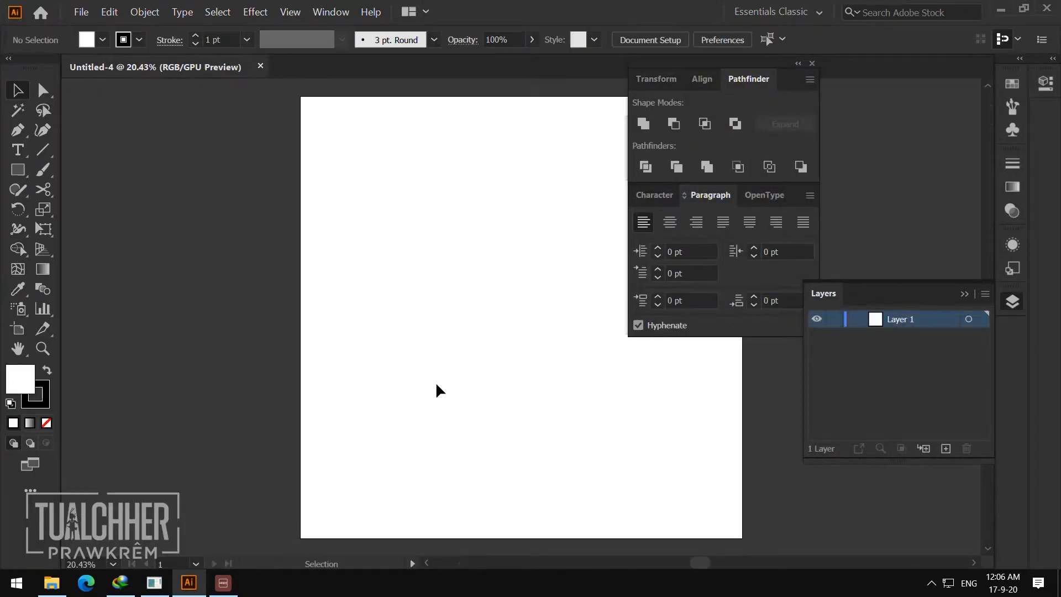
pyautogui.press('z')
pyautogui.keyDown('alt'); pyautogui.click(547, 372); pyautogui.keyUp('alt')
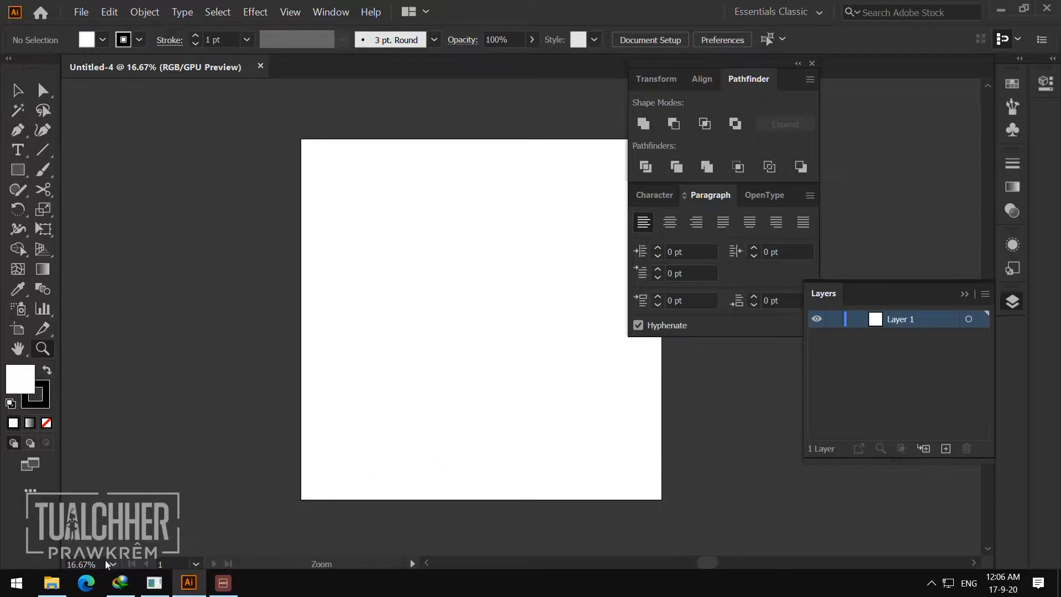
# - Place logo_slug.png from the Spetember_2020 folder onto the artboard, accepting that its Fireworks data is discarded
pyautogui.click(62, 586)
pyautogui.click(209, 157)
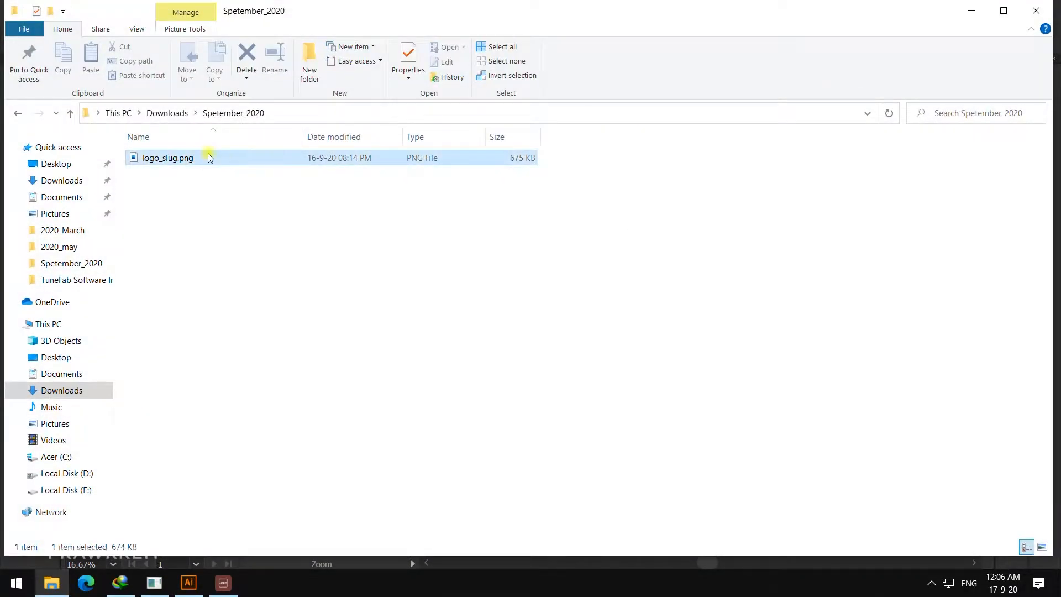
pyautogui.moveTo(178, 162); pyautogui.dragTo(497, 343)
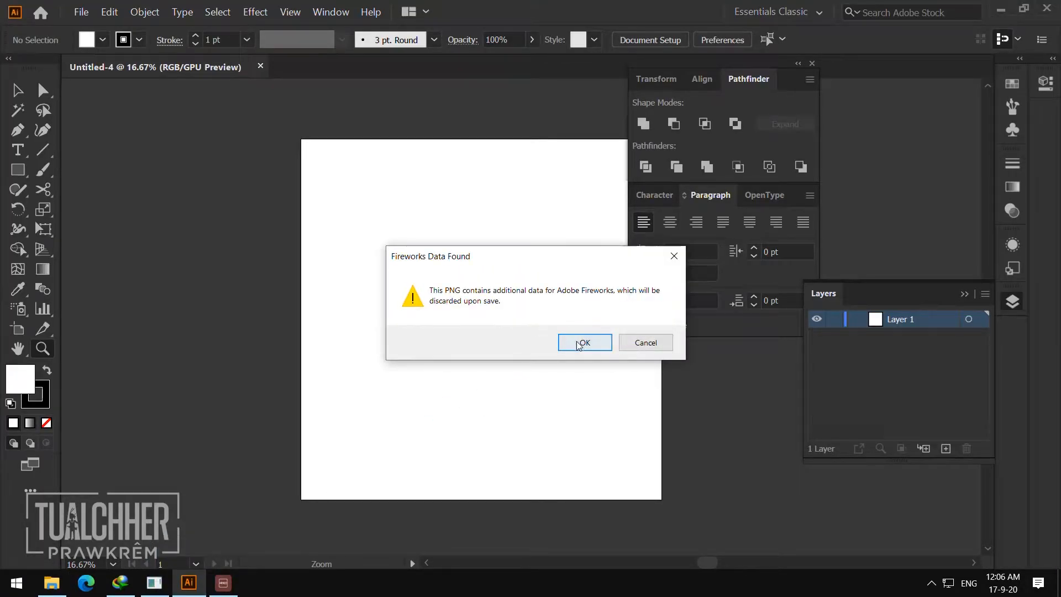
pyautogui.click(576, 344)
pyautogui.press('v')
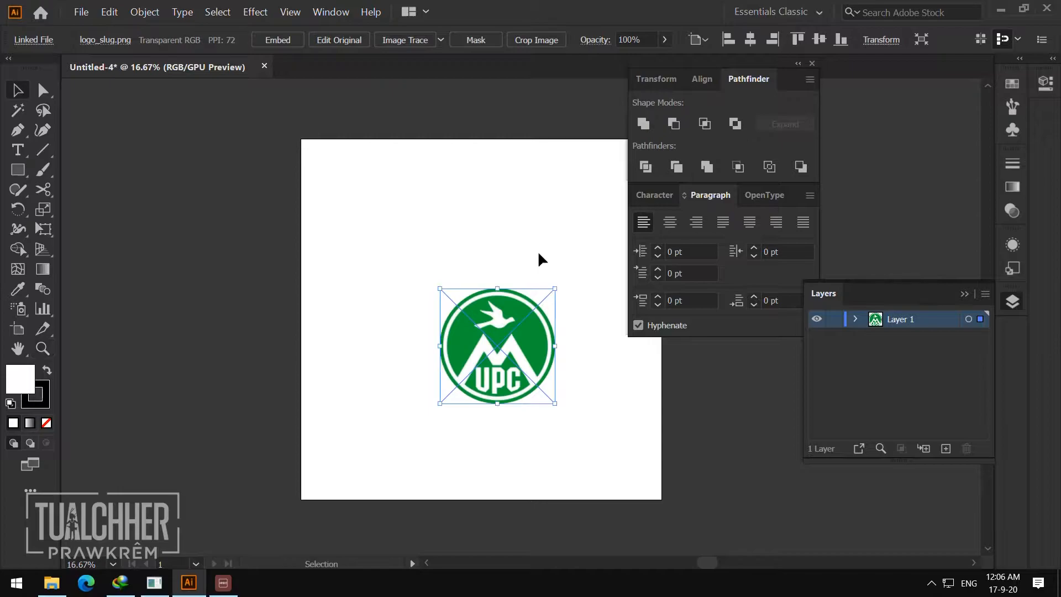
# - Centre the placed logo on the artboard and enlarge it proportionally from its centre to about twice its size
pyautogui.click(749, 39)
pyautogui.click(819, 39)
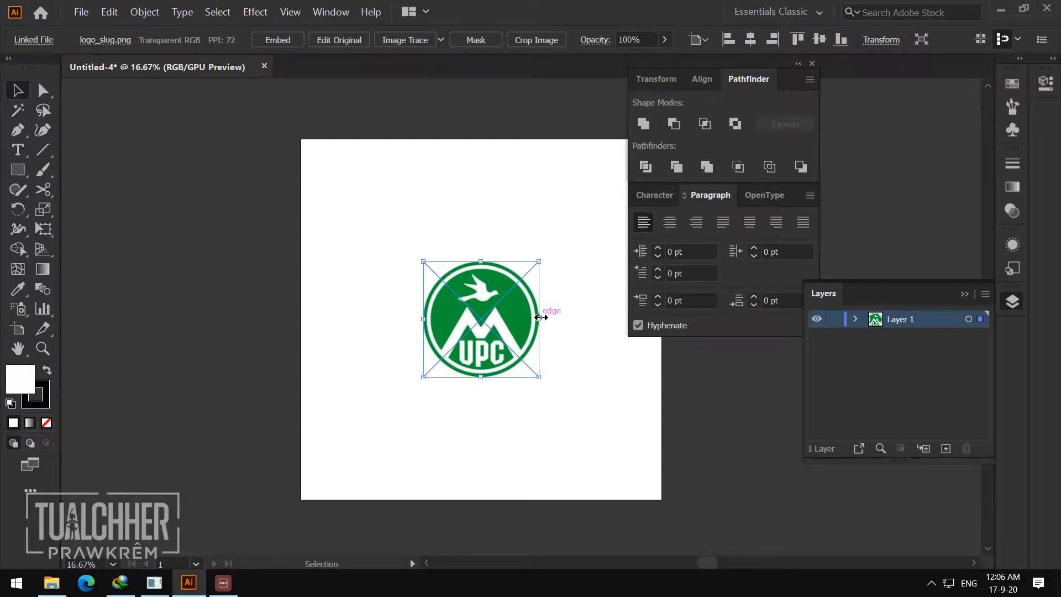
pyautogui.moveTo(538, 317); pyautogui.dragTo(598, 327)
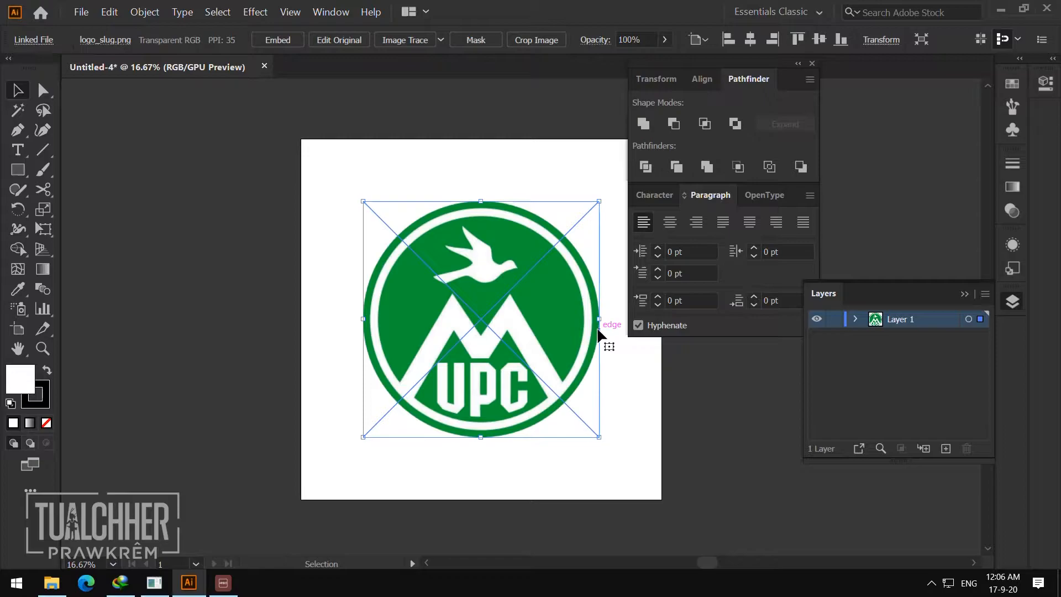
pyautogui.moveTo(601, 320)
pyautogui.mouseDown()
pyautogui.moveTo(549, 312)
pyautogui.moveTo(620, 315)
pyautogui.moveTo(581, 319)
pyautogui.moveTo(609, 320)
pyautogui.moveTo(600, 323)
pyautogui.mouseUp()
# - Lock the layer holding the logo image and add a new layer above it
pyautogui.click(835, 319)
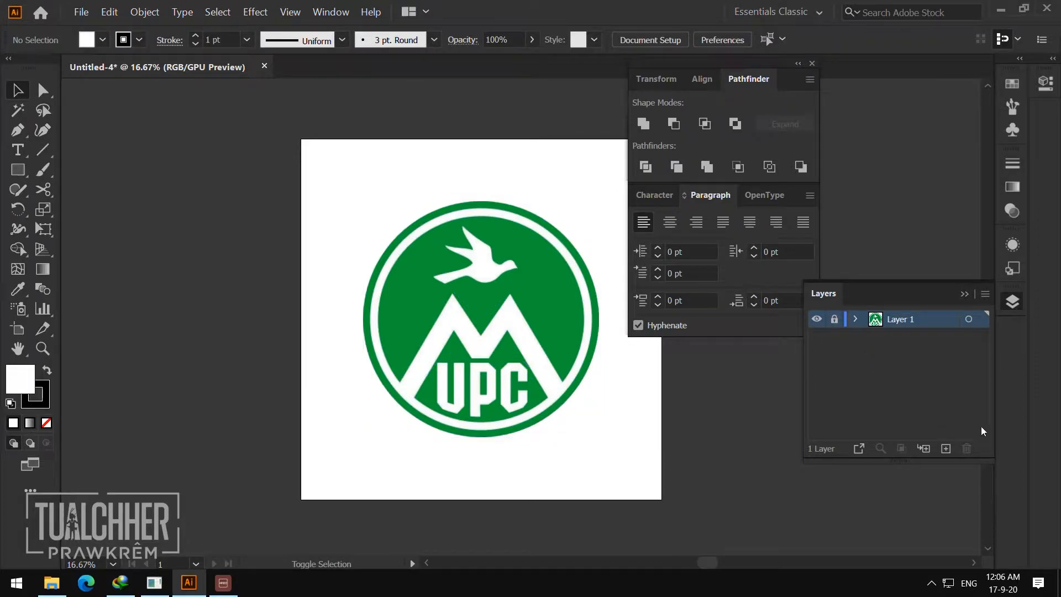
pyautogui.click(944, 448)
# - Draw a vertical line through the emblem's centre, extending beyond the circle at both ends, and centre it horizontally on the artboard
pyautogui.press('z')
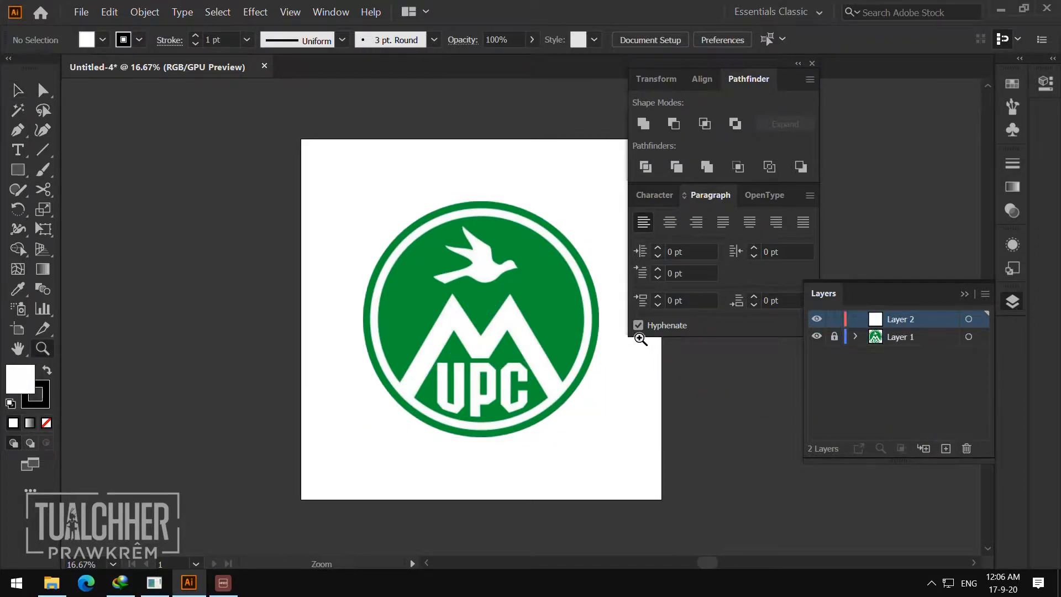
pyautogui.click(635, 338)
pyautogui.moveTo(464, 298); pyautogui.dragTo(534, 286)
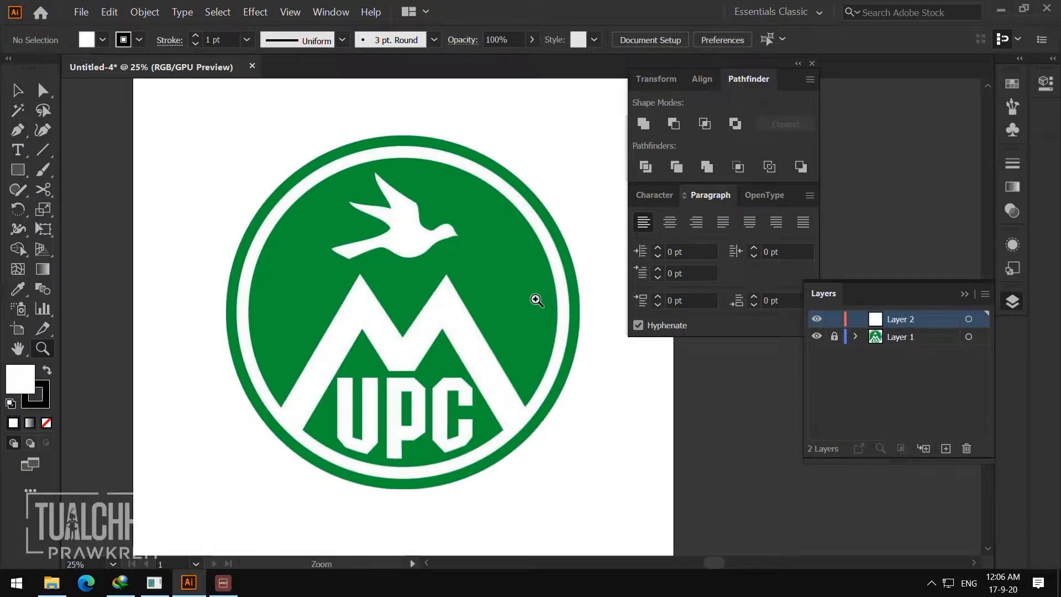
pyautogui.click(43, 150)
pyautogui.moveTo(402, 313); pyautogui.dragTo(403, 529)
pyautogui.press('v')
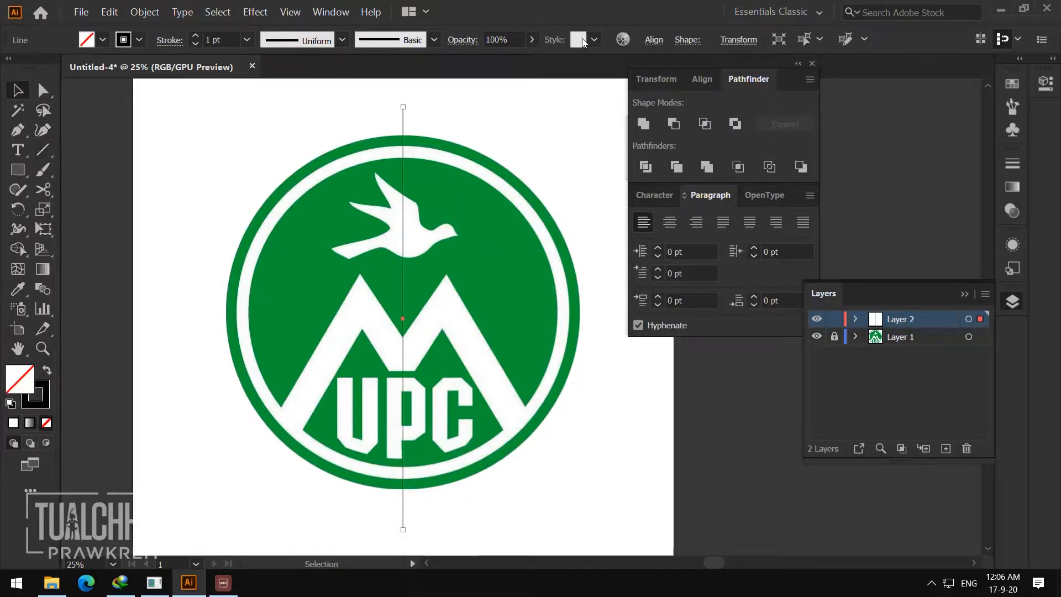
pyautogui.click(653, 40)
pyautogui.click(515, 93)
# - Give the vertical centre line a red stroke with a 4 pt weight
pyautogui.click(140, 40)
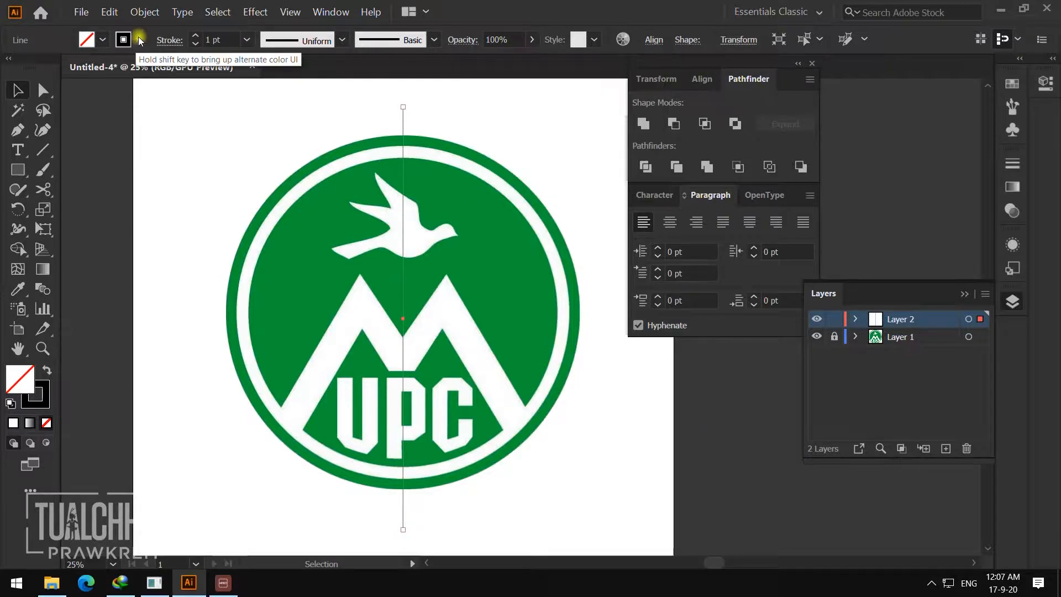
pyautogui.click(138, 69)
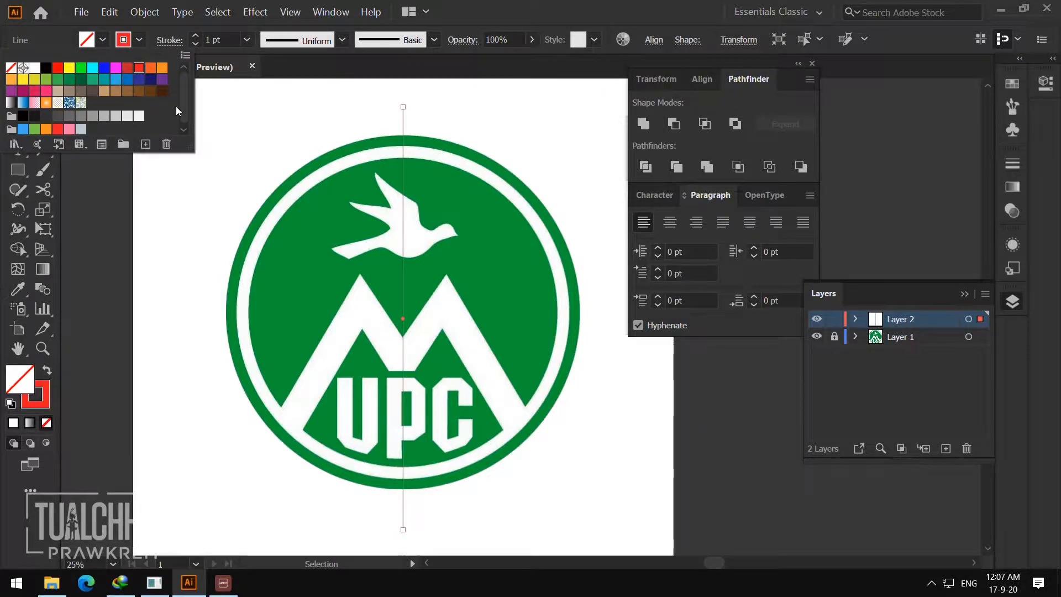
pyautogui.click(241, 160)
pyautogui.click(400, 206)
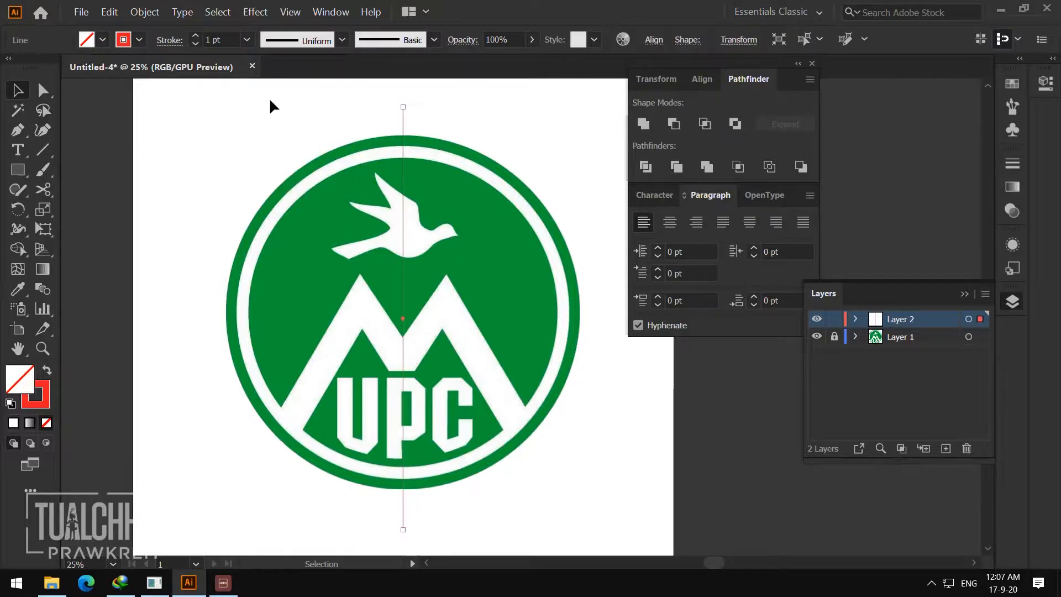
pyautogui.click(246, 39)
pyautogui.click(270, 163)
pyautogui.click(464, 219)
# - Centre the red vertical line vertically on the artboard and deselect it
pyautogui.hotkey('ctrl', 'a')
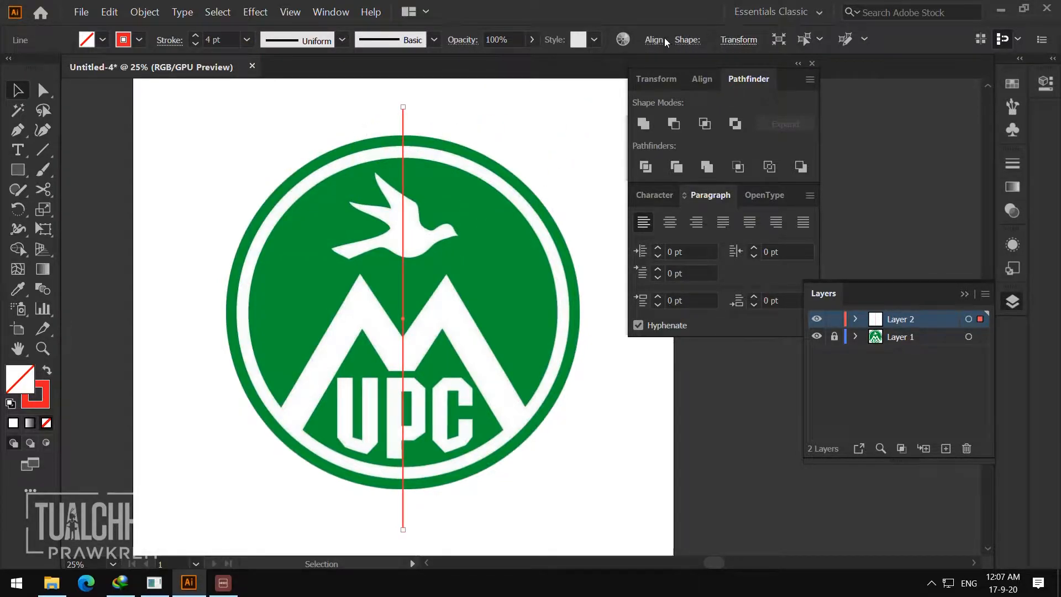
pyautogui.click(650, 41)
pyautogui.click(604, 84)
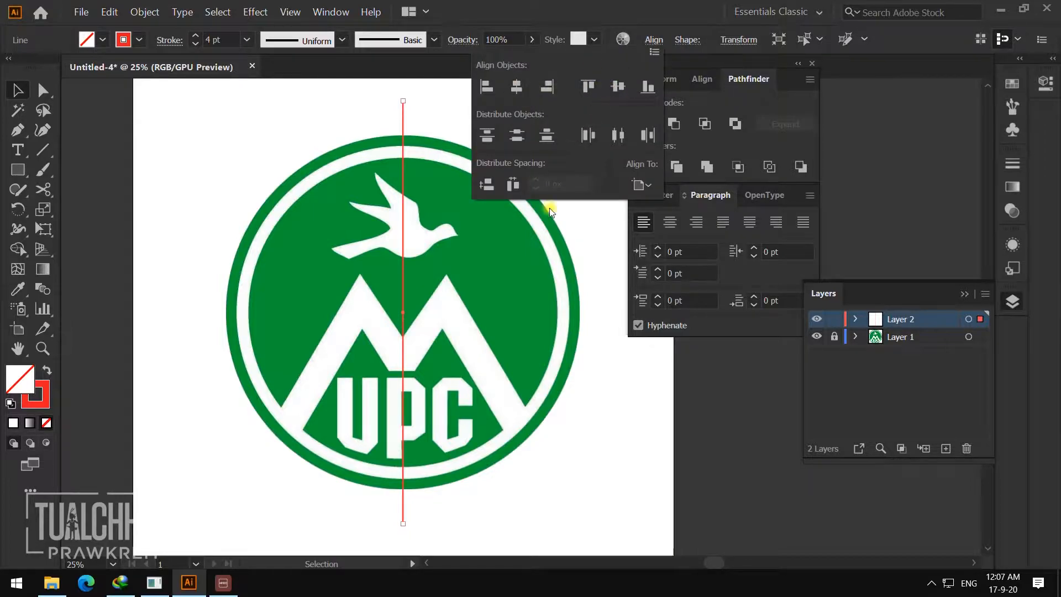
pyautogui.click(544, 287)
pyautogui.moveTo(503, 297); pyautogui.dragTo(554, 275)
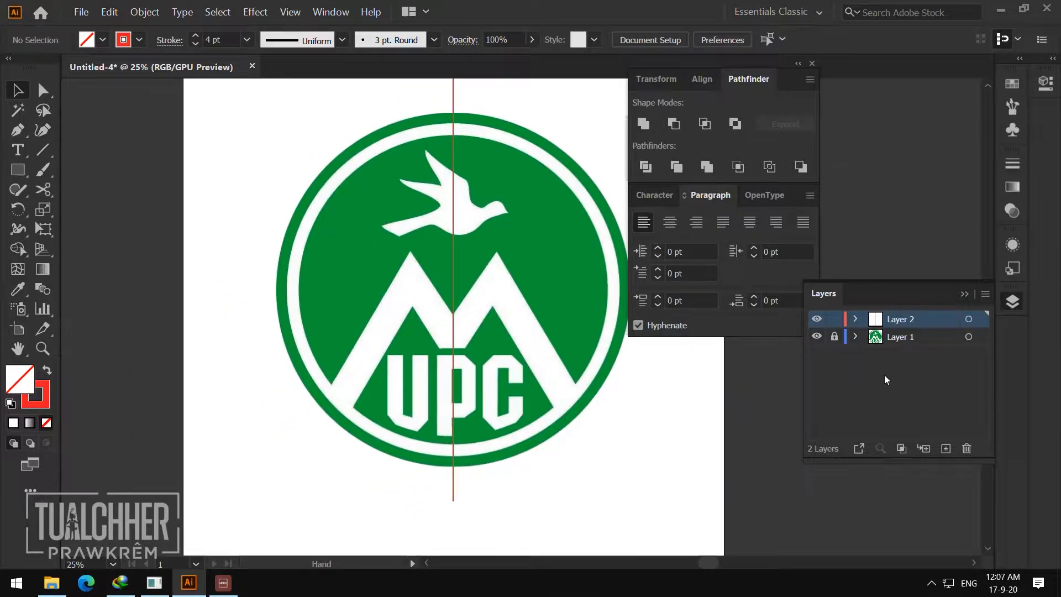
# - Add a new layer, draw an unfilled circle slightly larger than the emblem, and centre it on the artboard both ways
pyautogui.click(944, 448)
pyautogui.moveTo(18, 170); pyautogui.dragTo(87, 209)
pyautogui.moveTo(267, 136); pyautogui.dragTo(640, 509)
pyautogui.press('v')
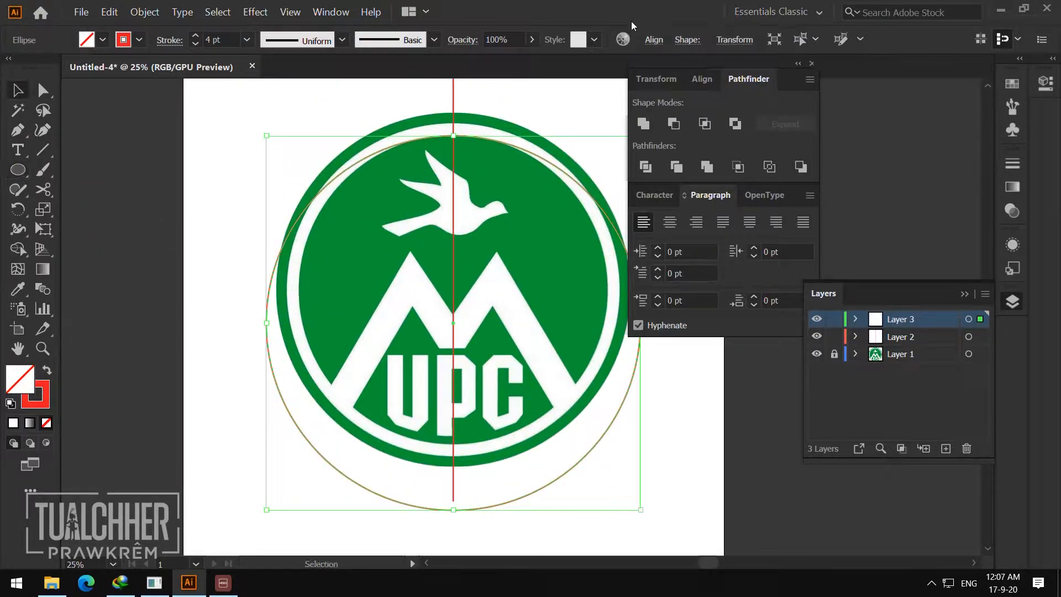
pyautogui.click(662, 40)
pyautogui.click(518, 87)
pyautogui.click(617, 86)
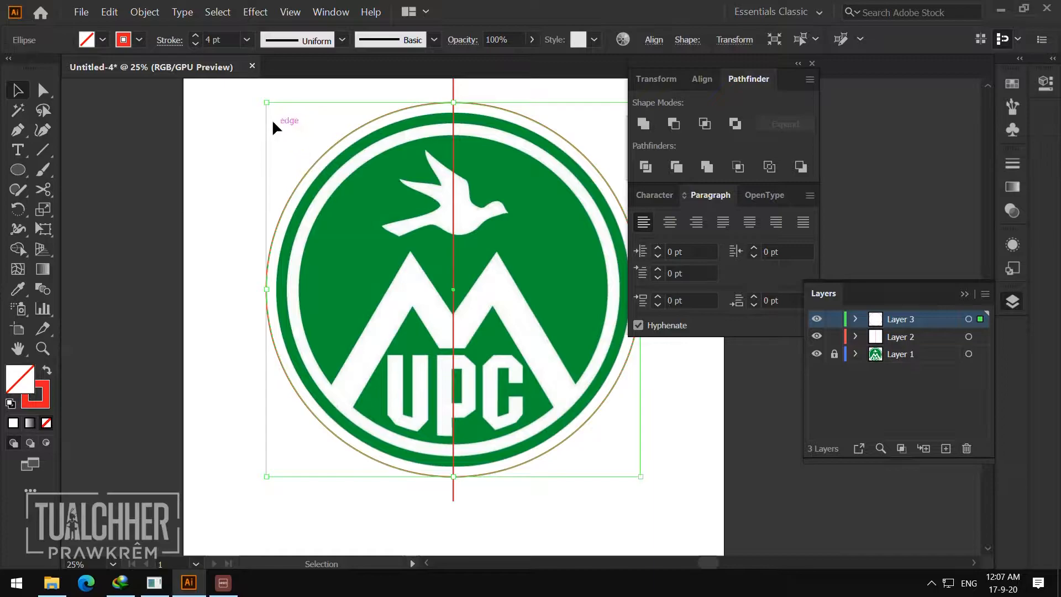
# - Shrink the circle from its centre to match the inner edge of the emblem's white ring
pyautogui.moveTo(267, 100); pyautogui.dragTo(300, 130)
pyautogui.click(349, 187)
pyautogui.click(343, 180)
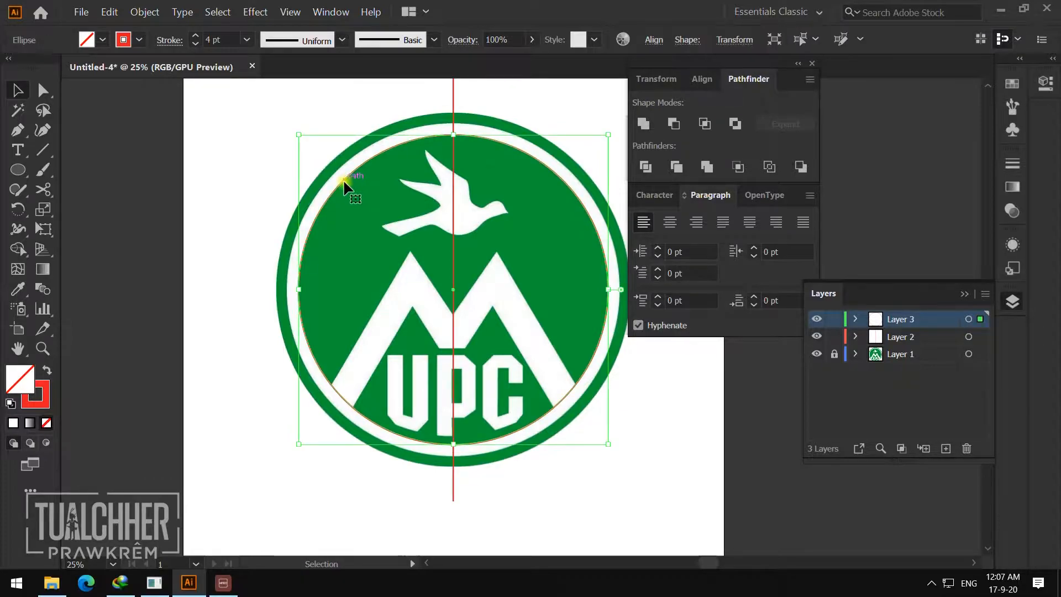
# - Paste a copy of the circle in front and enlarge it from its centre to the white ring's outer edge
pyautogui.hotkey('ctrl', 'c')
pyautogui.hotkey('ctrl', 'f')
pyautogui.moveTo(454, 133); pyautogui.dragTo(453, 125)
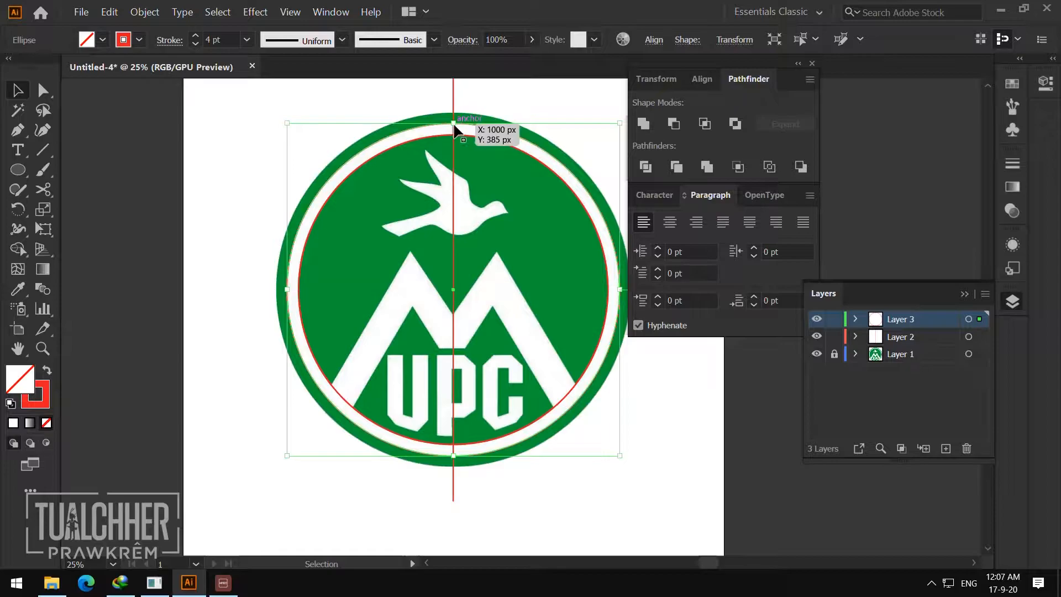
# - Turn off Snap to Pixel and add a third concentric circle enlarged to the emblem's outer green edge
pyautogui.click(290, 11)
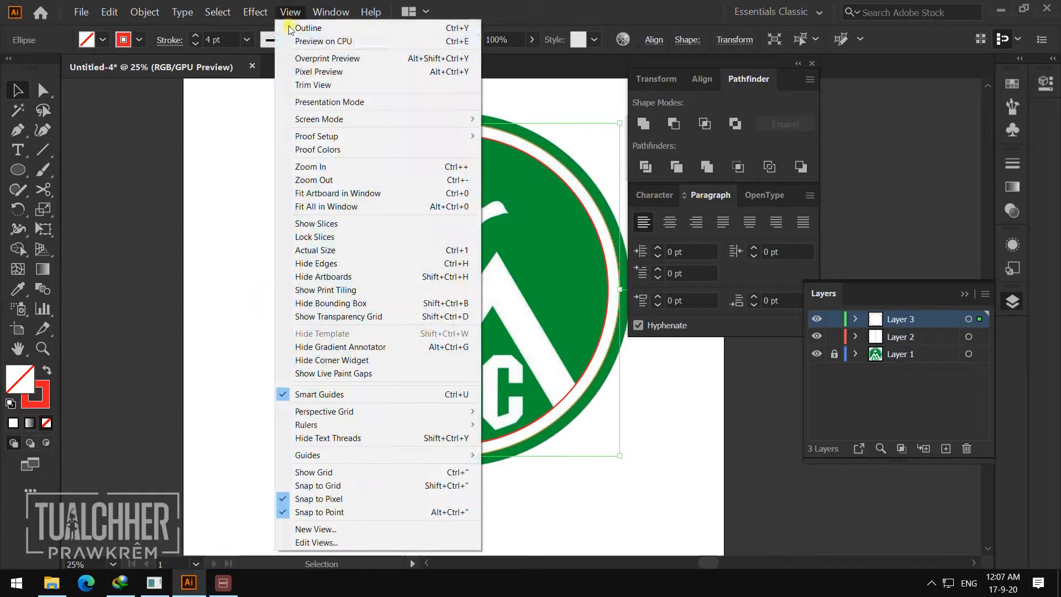
pyautogui.click(334, 502)
pyautogui.press('z')
pyautogui.click(537, 238)
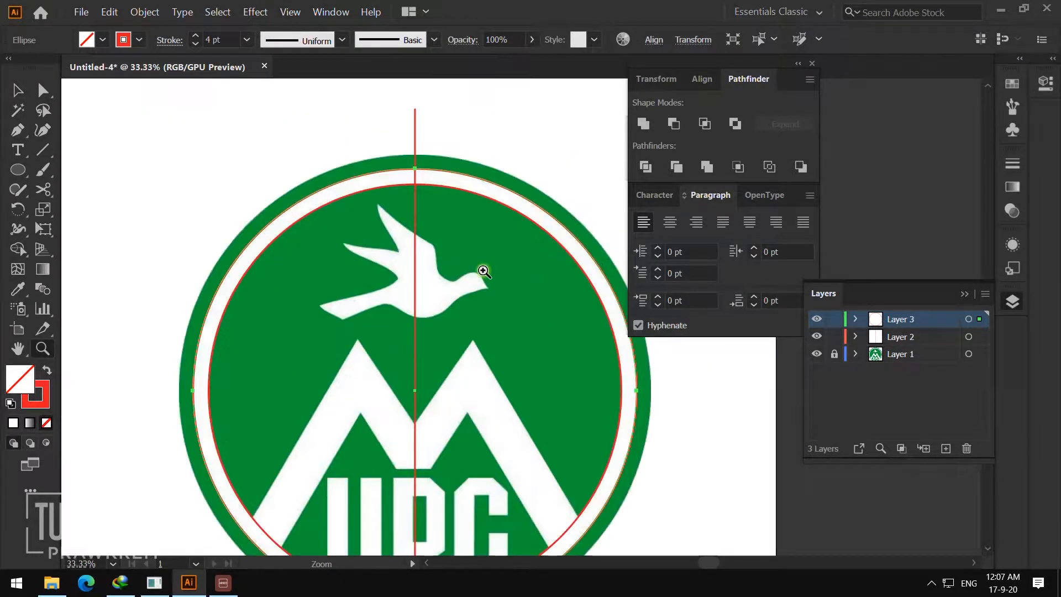
pyautogui.click(485, 269)
pyautogui.click(488, 269)
pyautogui.click(495, 266)
pyautogui.press('v')
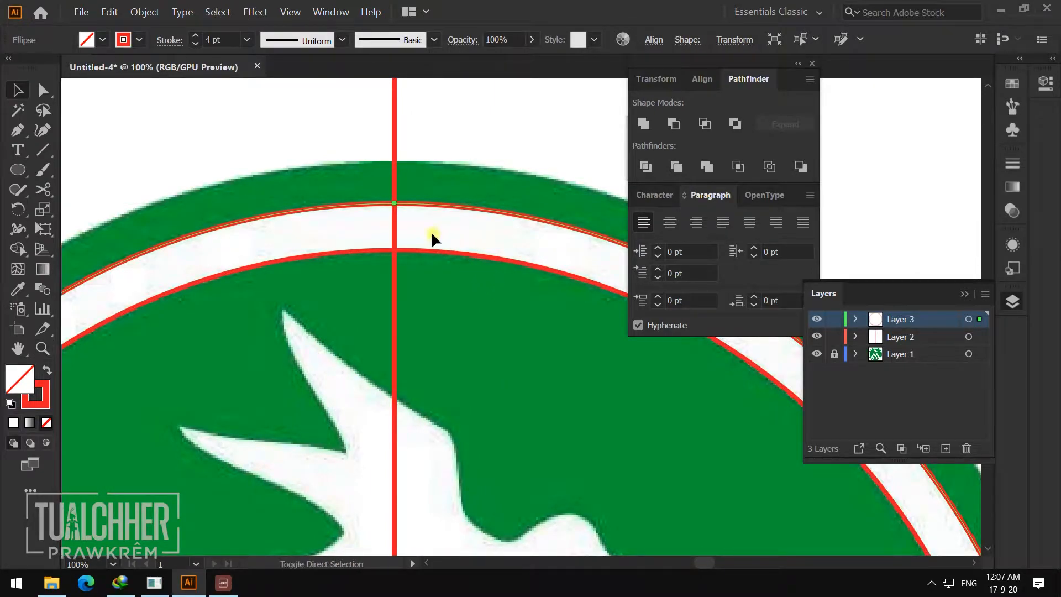
pyautogui.moveTo(394, 202); pyautogui.dragTo(403, 161)
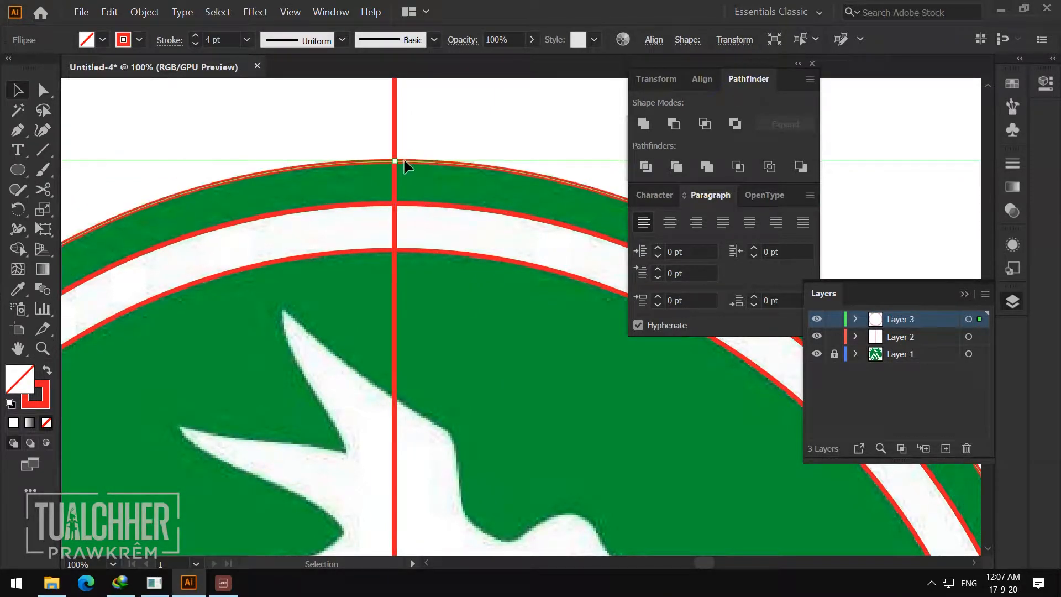
pyautogui.click(482, 286)
pyautogui.press('z')
pyautogui.keyDown('alt'); pyautogui.click(484, 293); pyautogui.keyUp('alt')
pyautogui.keyDown('alt'); pyautogui.click(498, 338); pyautogui.keyUp('alt')
pyautogui.keyDown('alt'); pyautogui.click(533, 376); pyautogui.keyUp('alt')
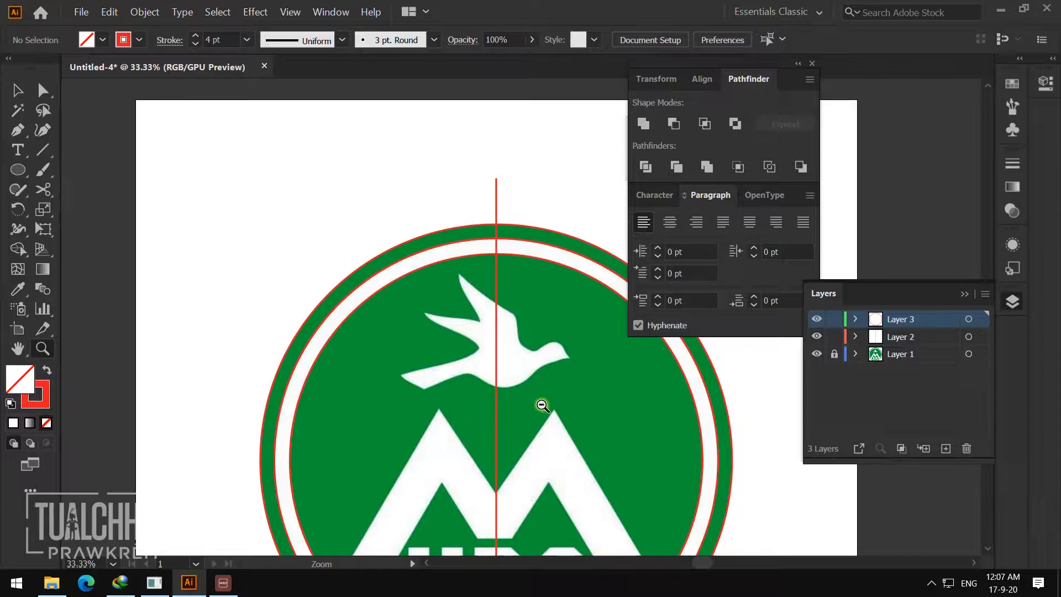
pyautogui.keyDown('alt'); pyautogui.click(540, 405); pyautogui.keyUp('alt')
pyautogui.keyDown('alt'); pyautogui.click(536, 406); pyautogui.keyUp('alt')
pyautogui.click(509, 351)
pyautogui.click(490, 274)
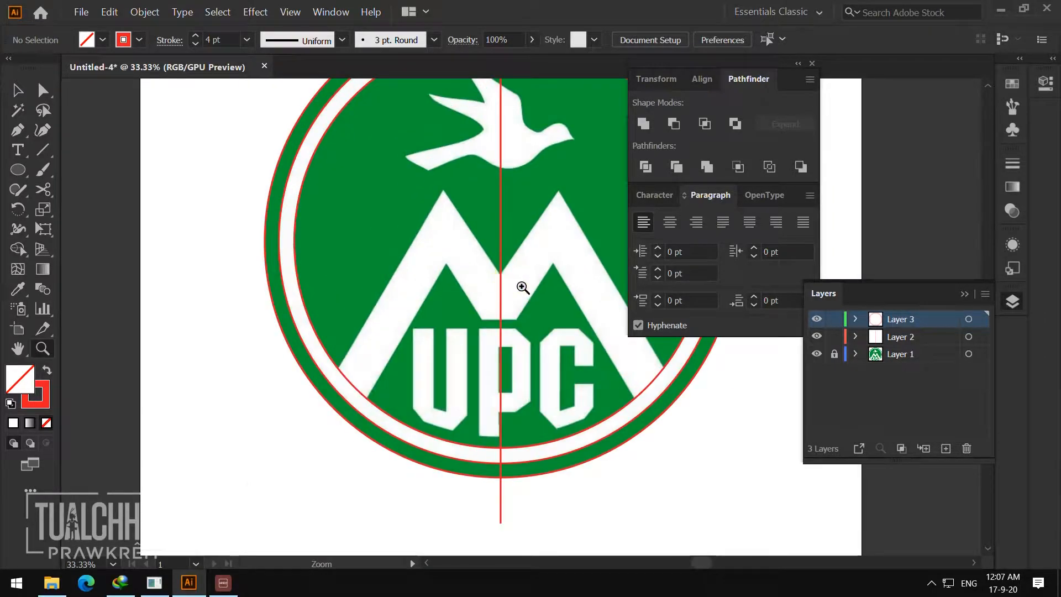
pyautogui.scroll(1, 523, 287)
# - Save the document as the Adobe Illustrator file MUPC_Emblem in the Spetember_2020 folder, accepting the default options and the Fireworks data notice
pyautogui.hotkey('ctrl', 's')
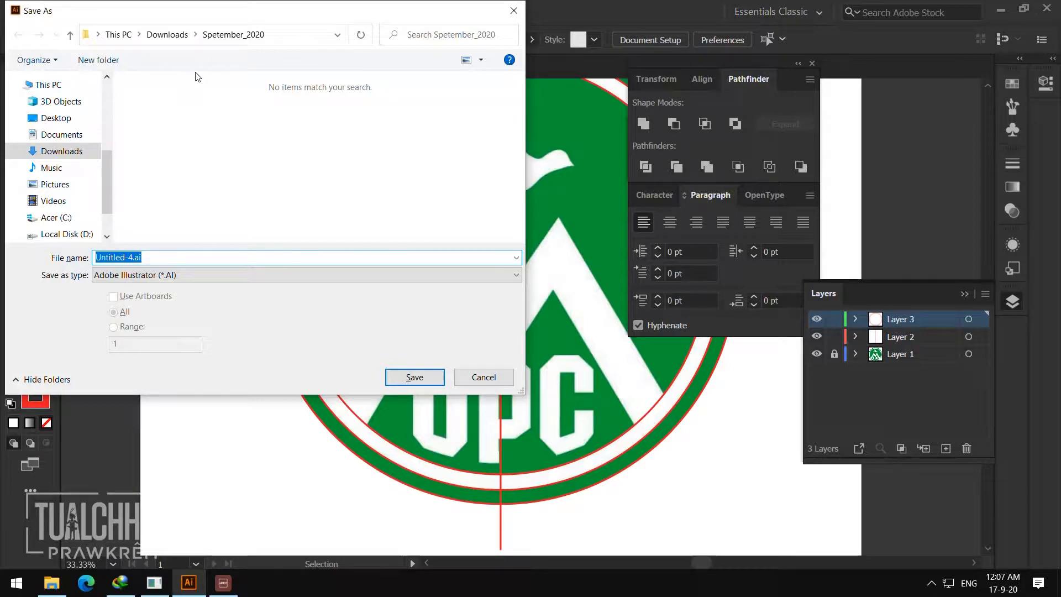
pyautogui.write('MUPC_Emblem')
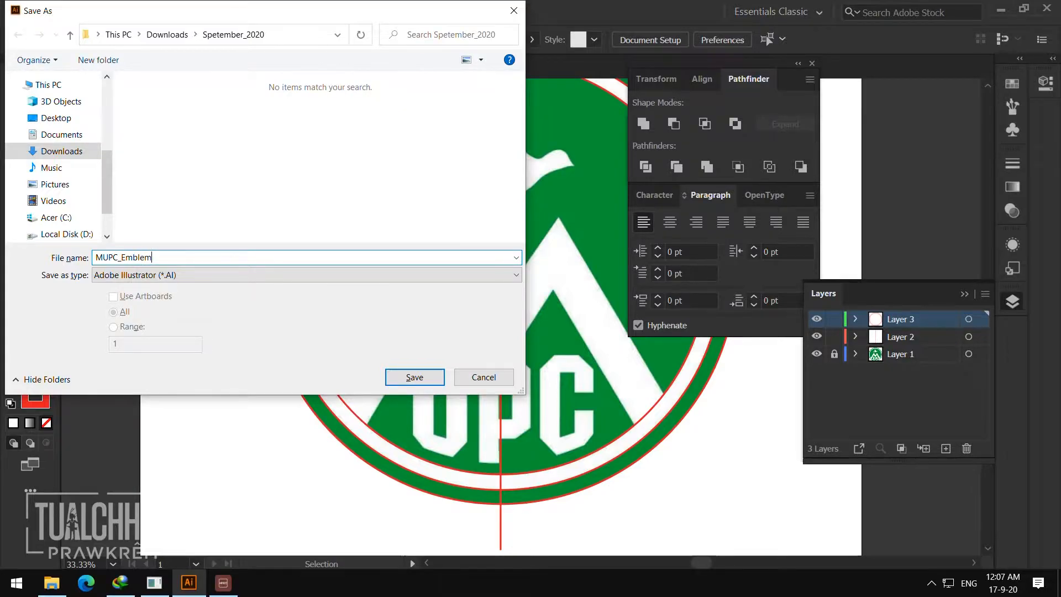
pyautogui.press('Return')
pyautogui.press('Return')
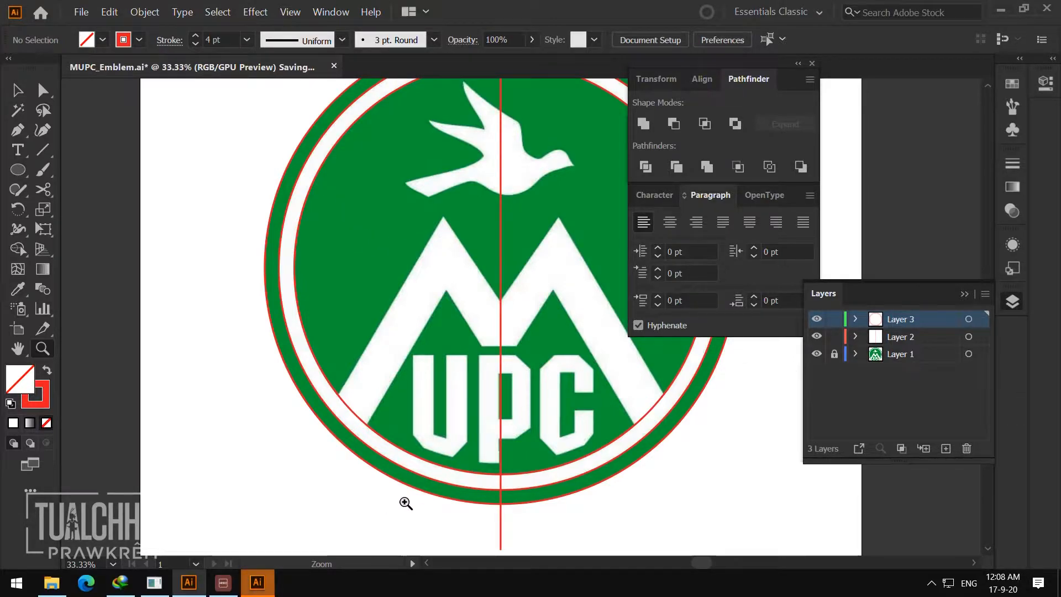
pyautogui.click(547, 316)
pyautogui.keyDown('alt'); pyautogui.click(497, 326); pyautogui.keyUp('alt')
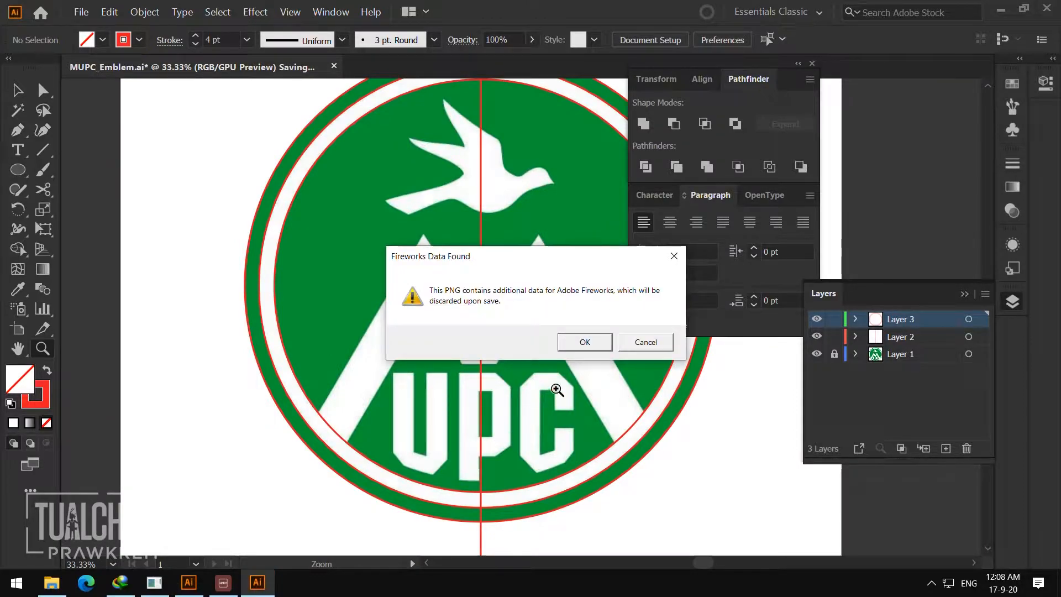
pyautogui.click(584, 343)
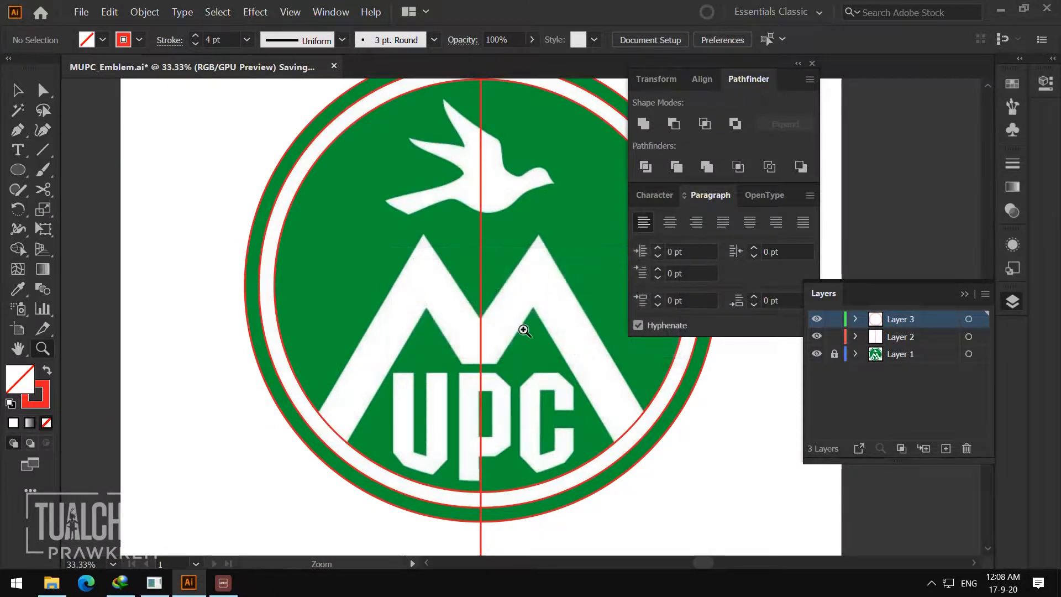
# - Add a new layer above the circles and set a light blue stroke for the Line Segment tool
pyautogui.click(944, 449)
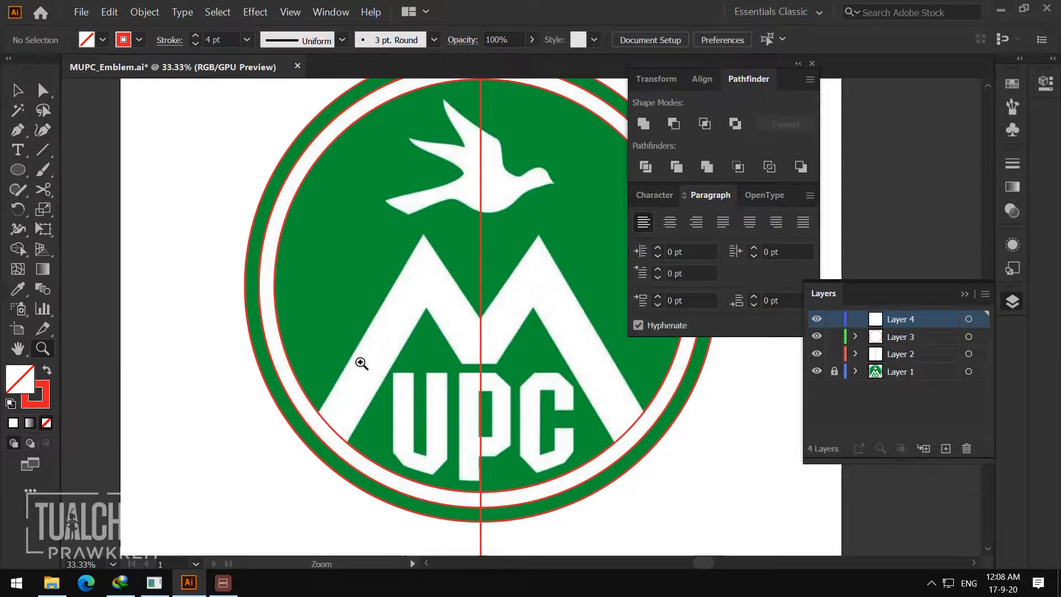
pyautogui.click(42, 150)
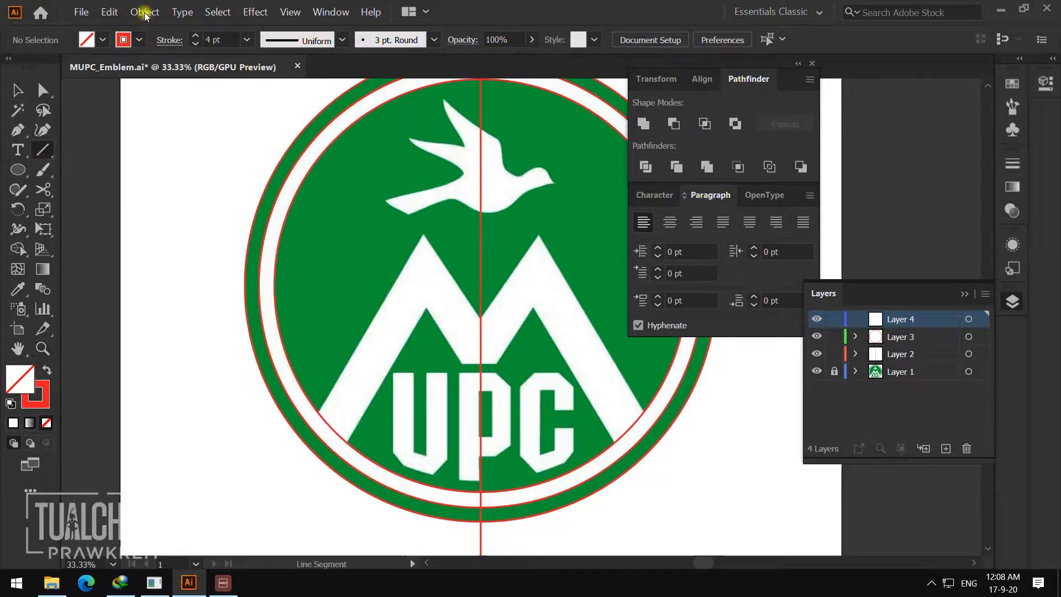
pyautogui.click(139, 41)
pyautogui.click(116, 83)
pyautogui.click(417, 242)
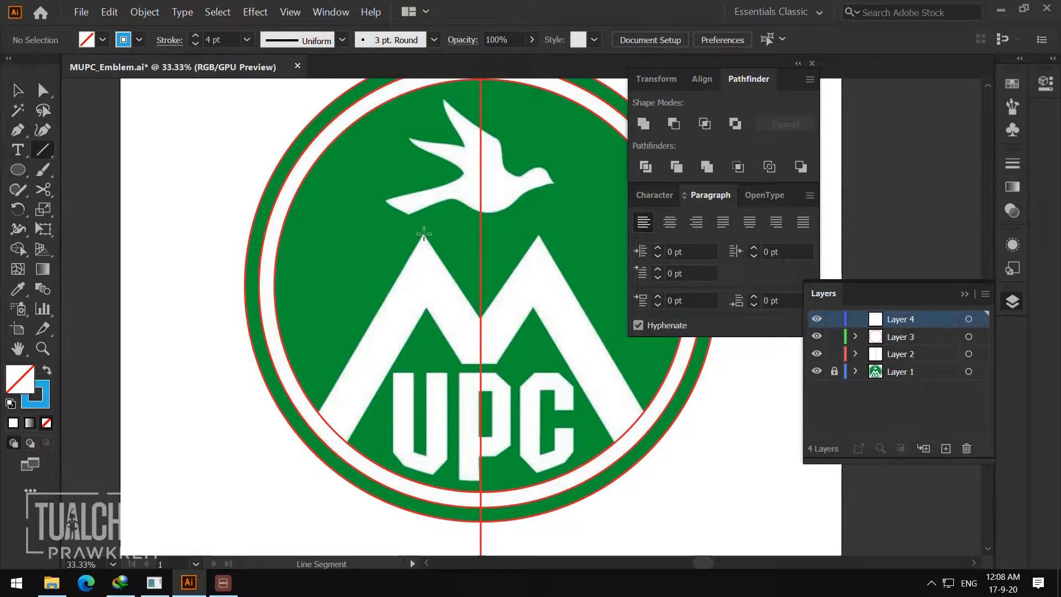
# - Draw a line along the outer edge of the M's left leg and extend its upper end to the centre line
pyautogui.moveTo(423, 236); pyautogui.dragTo(284, 472)
pyautogui.press('a')
pyautogui.click(457, 291)
pyautogui.scroll(1, 441, 312)
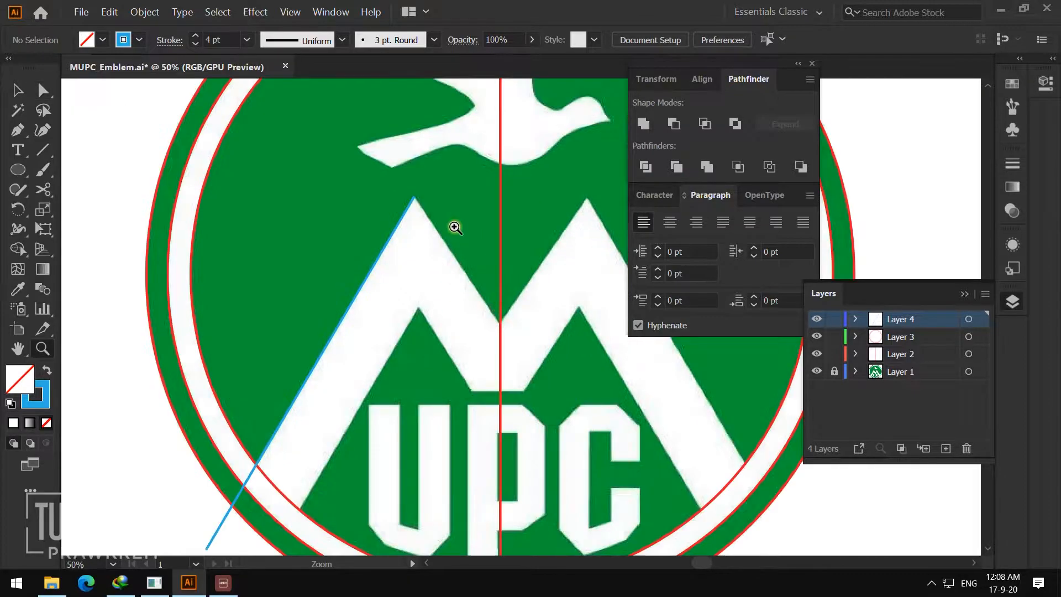
pyautogui.click(415, 202)
pyautogui.moveTo(415, 202); pyautogui.dragTo(498, 187)
pyautogui.click(526, 267)
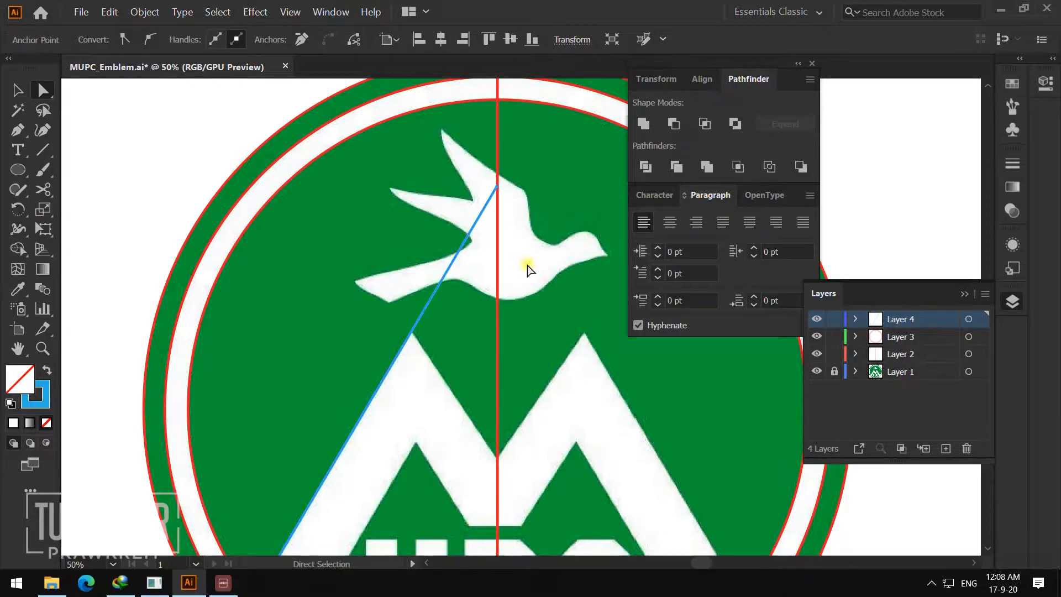
pyautogui.moveTo(507, 349); pyautogui.dragTo(538, 225)
pyautogui.moveTo(442, 329); pyautogui.dragTo(473, 265)
# - Copy the left leg's outer line, paste it in place and move the copy onto the leg's inner edge
pyautogui.press('v')
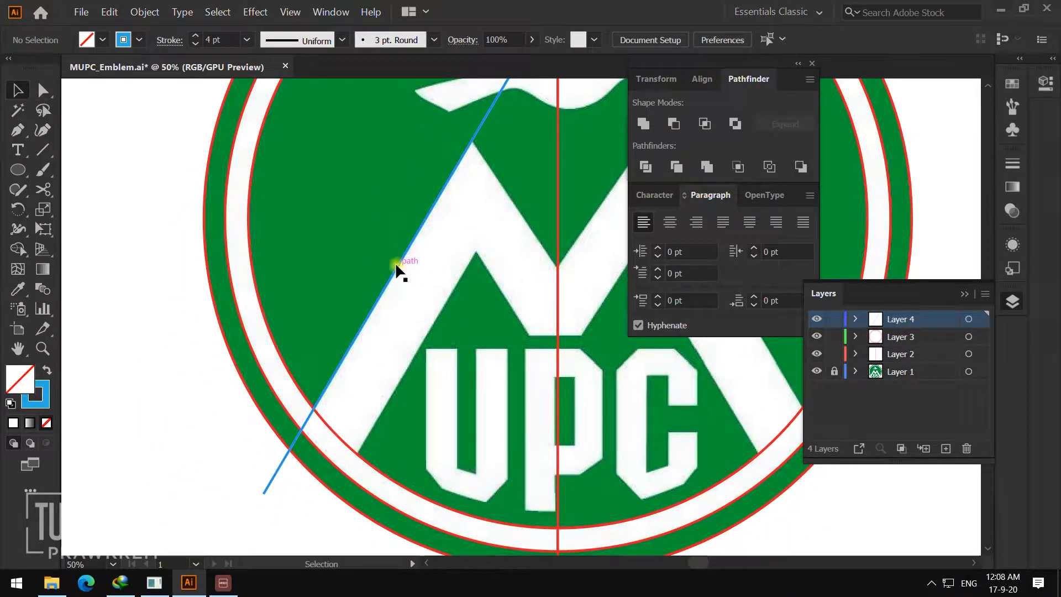
pyautogui.click(397, 266)
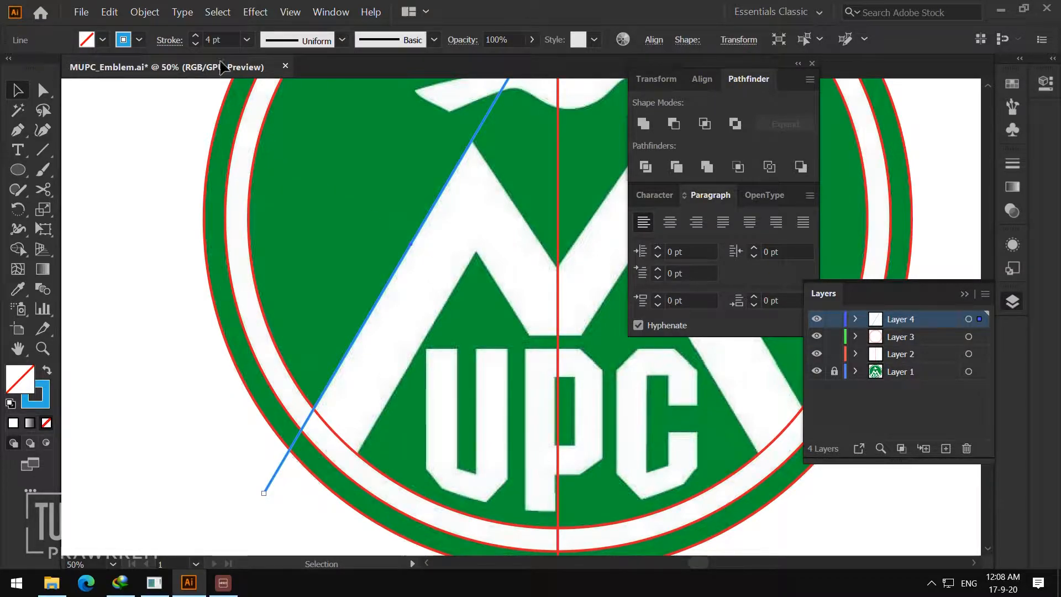
pyautogui.click(109, 13)
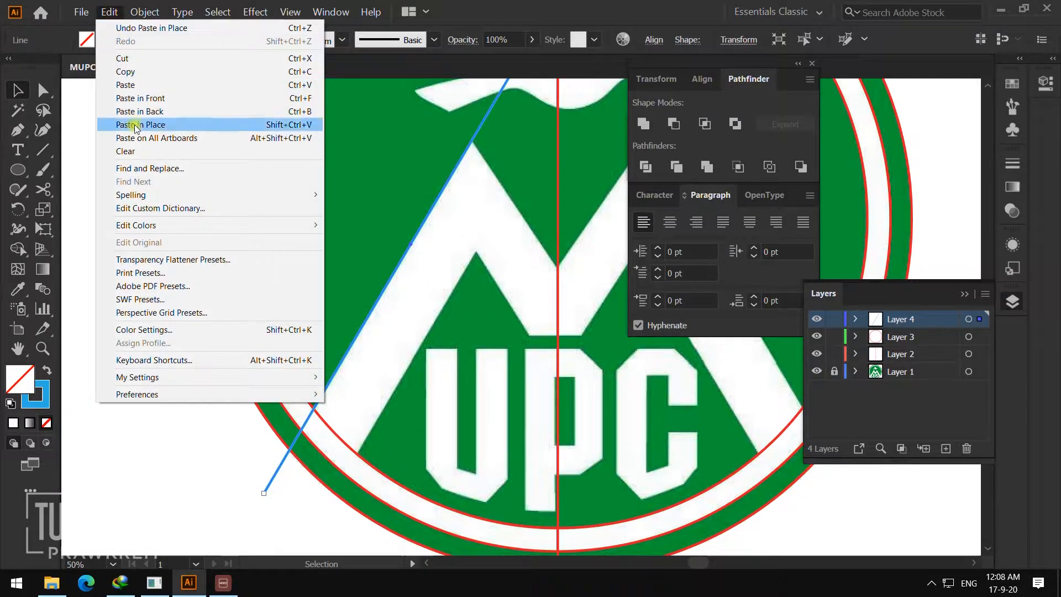
pyautogui.click(145, 72)
pyautogui.click(109, 12)
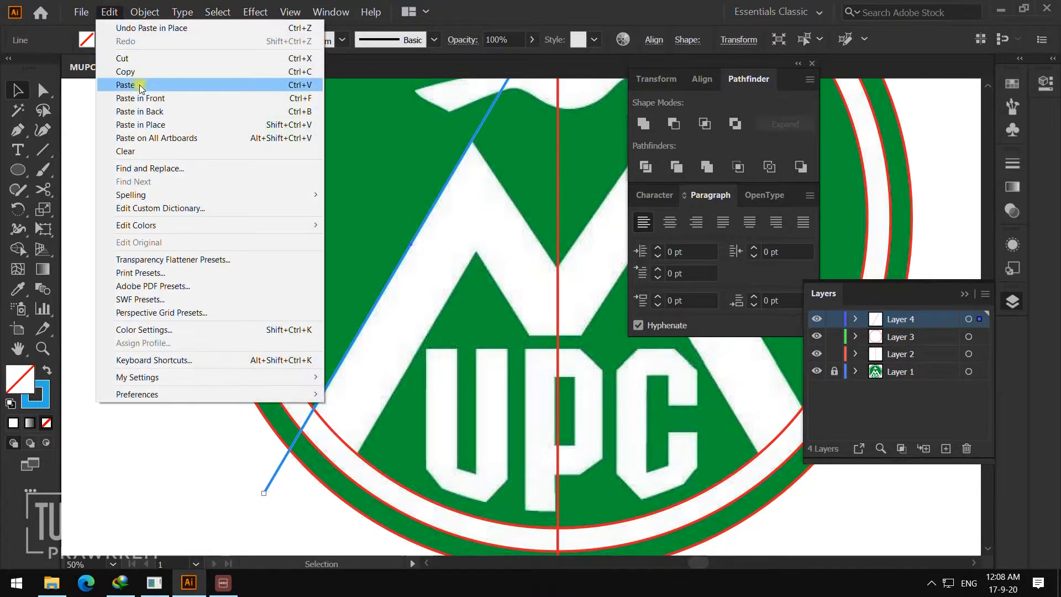
pyautogui.click(154, 125)
pyautogui.moveTo(420, 224); pyautogui.dragTo(448, 349)
pyautogui.click(479, 307)
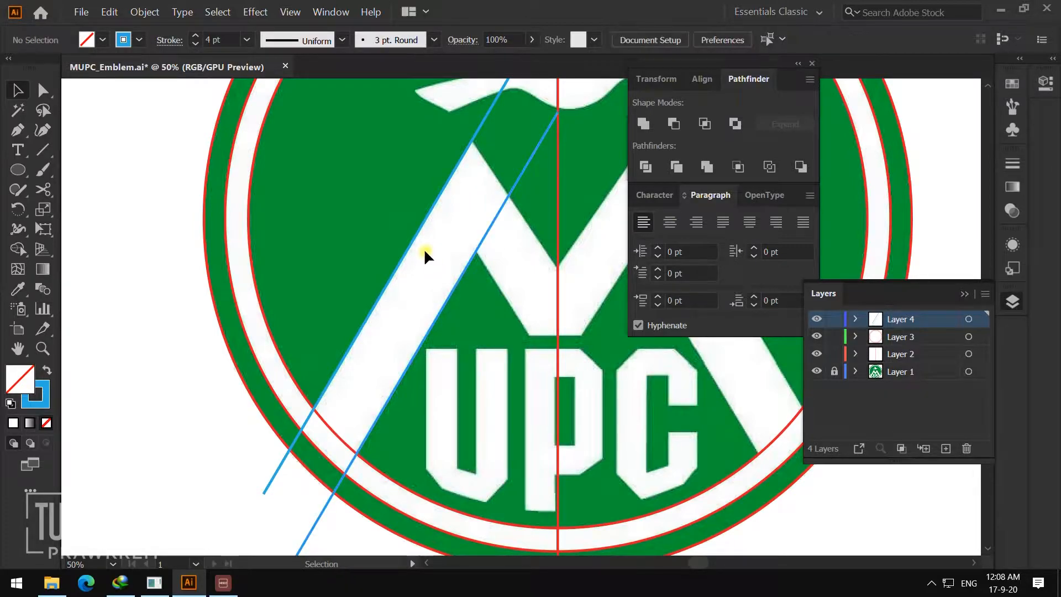
# - Reflect a copy of both left leg lines across the vertical axis
pyautogui.click(411, 242)
pyautogui.click(415, 251)
pyautogui.moveTo(562, 267); pyautogui.dragTo(501, 356)
pyautogui.moveTo(350, 231); pyautogui.dragTo(439, 369)
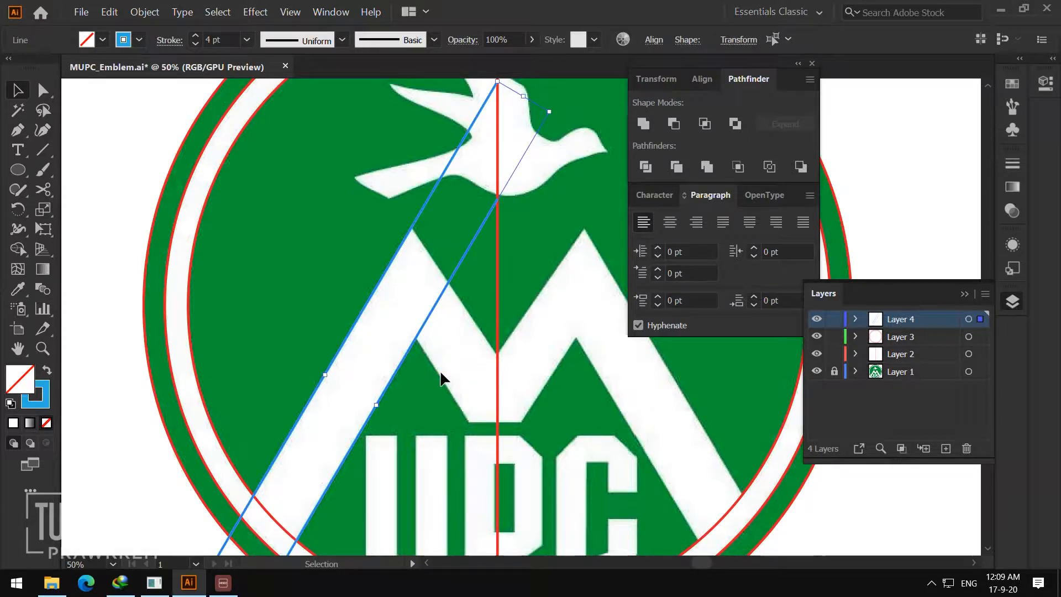
pyautogui.rightClick(426, 322)
pyautogui.moveTo(486, 493)
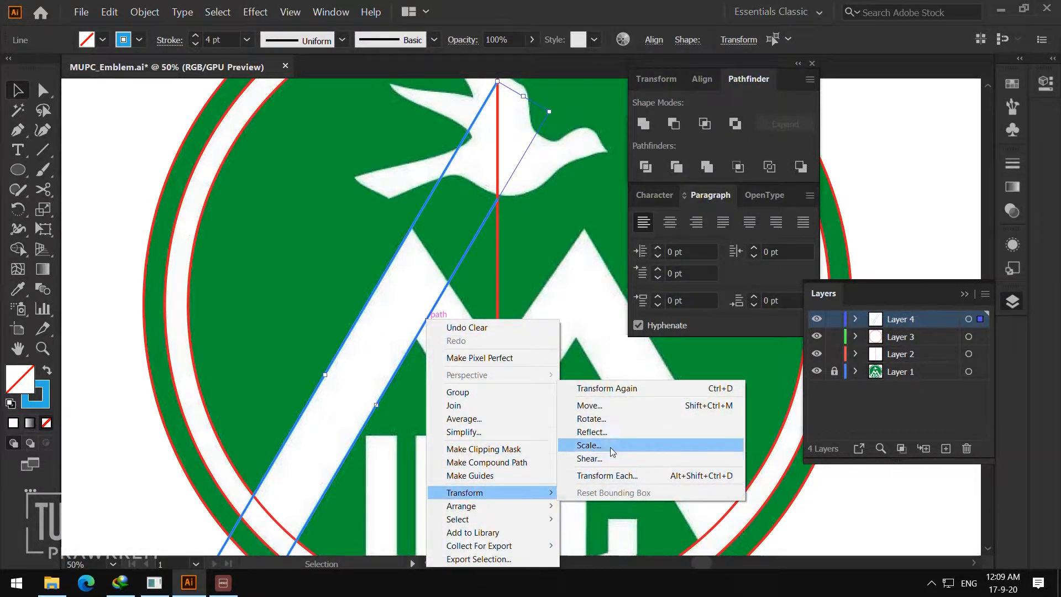
pyautogui.click(607, 430)
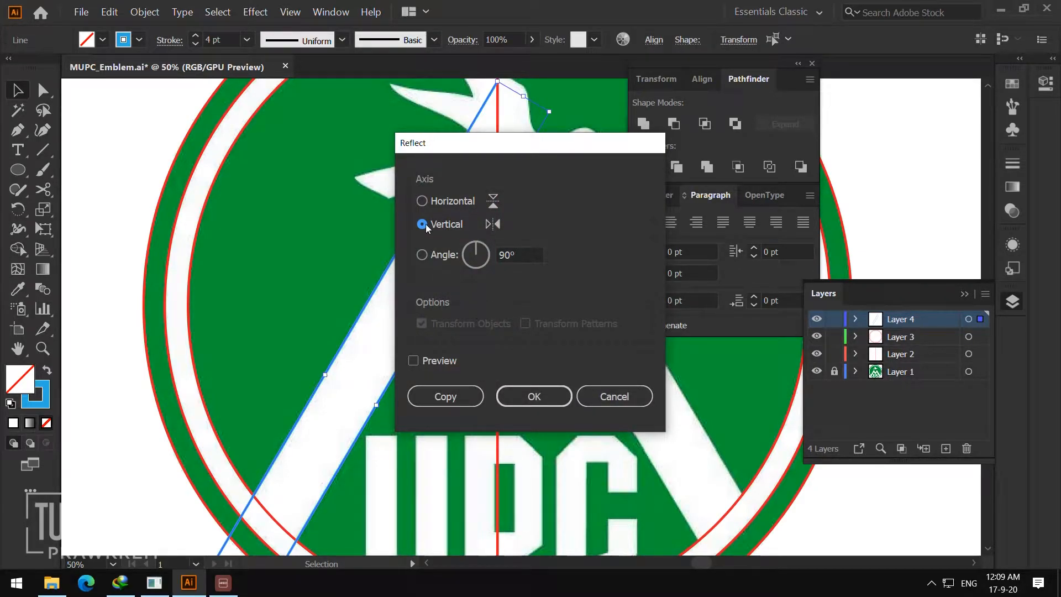
pyautogui.click(455, 389)
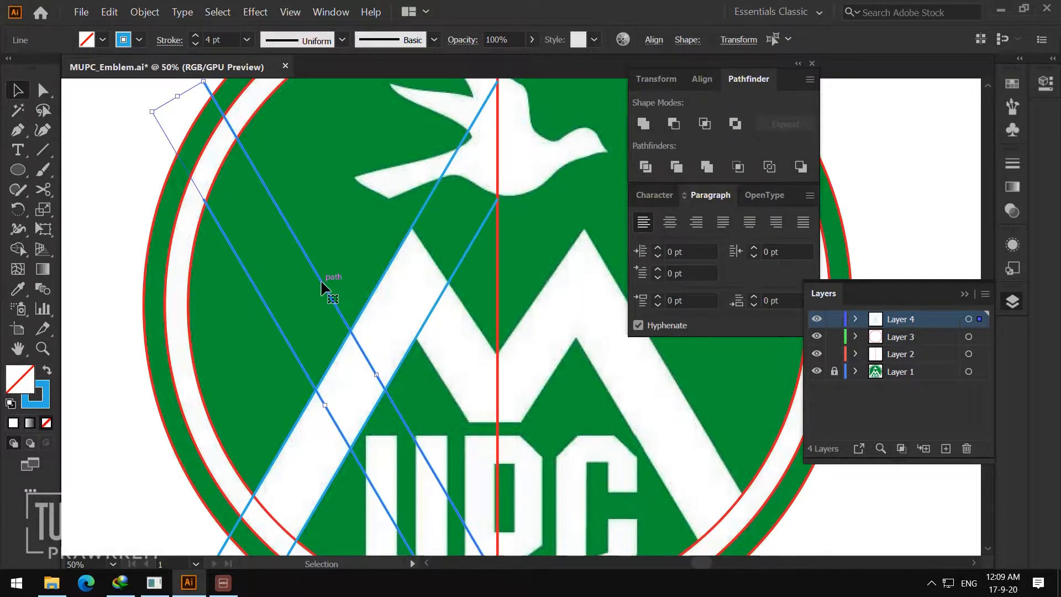
# - Move the mirrored pair of lines horizontally onto the M's right leg so they meet the originals at the centre line
pyautogui.moveTo(322, 286); pyautogui.dragTo(617, 307)
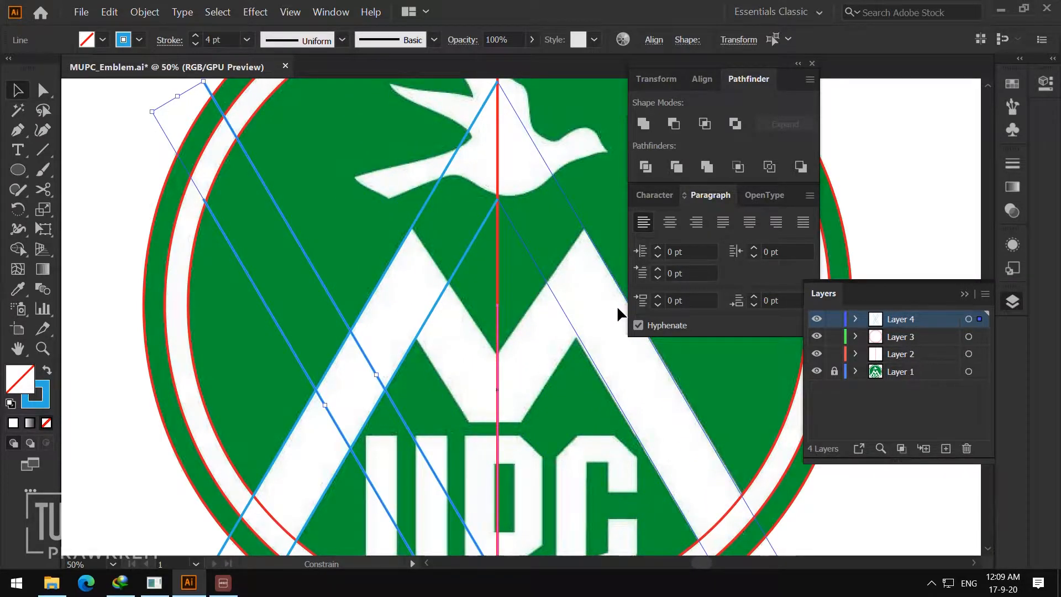
pyautogui.moveTo(615, 305); pyautogui.dragTo(615, 305)
pyautogui.click(602, 325)
pyautogui.scroll(-2, 602, 325)
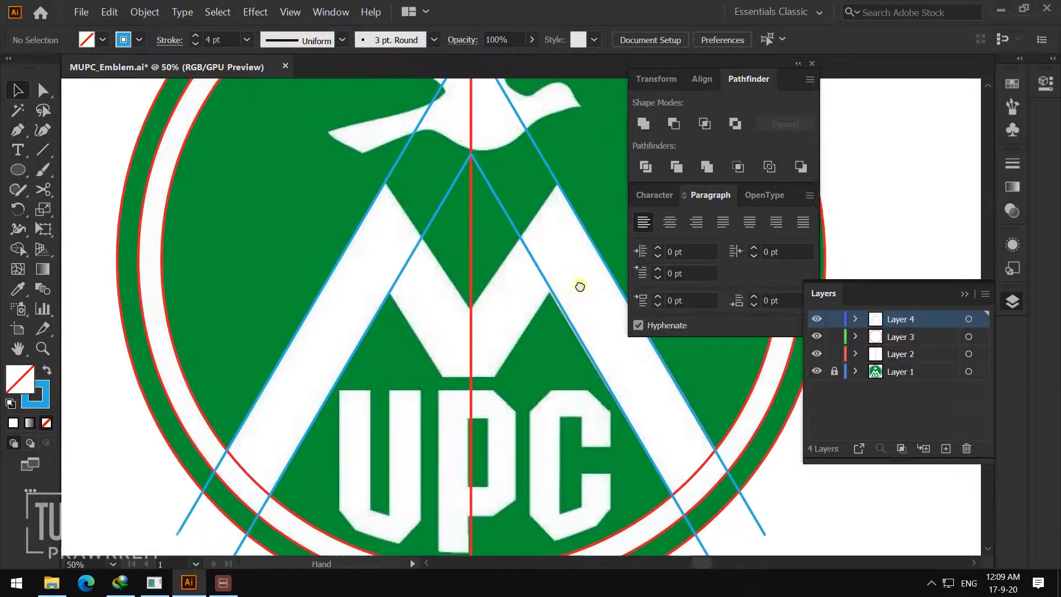
pyautogui.moveTo(565, 283); pyautogui.dragTo(576, 366)
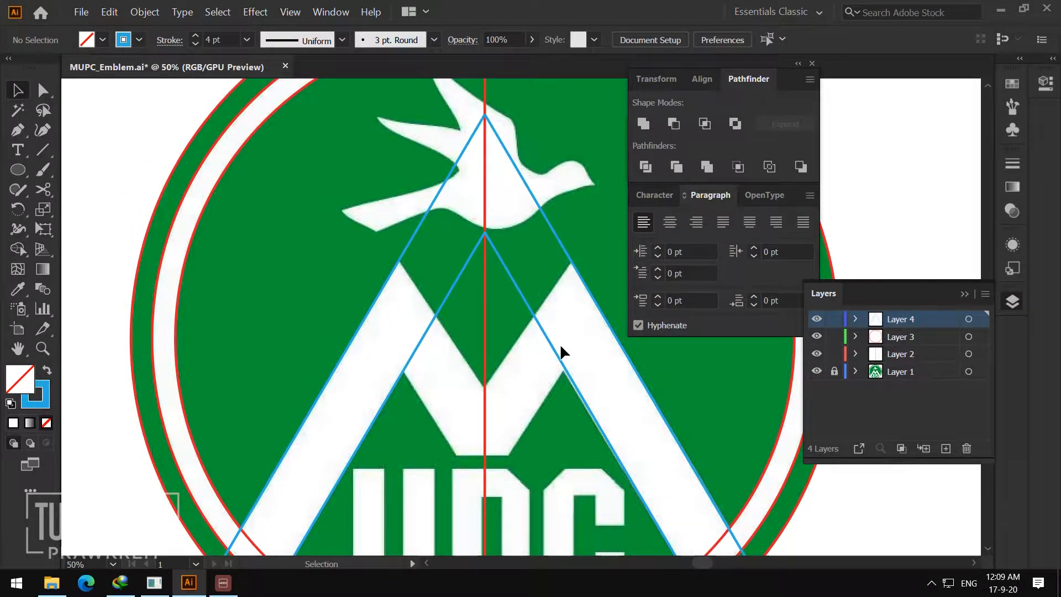
# - Draw a line from the bottom of the M's central notch along the left diagonal's upper edge, past its peak
pyautogui.click(38, 156)
pyautogui.moveTo(484, 388); pyautogui.dragTo(365, 207)
pyautogui.press('v')
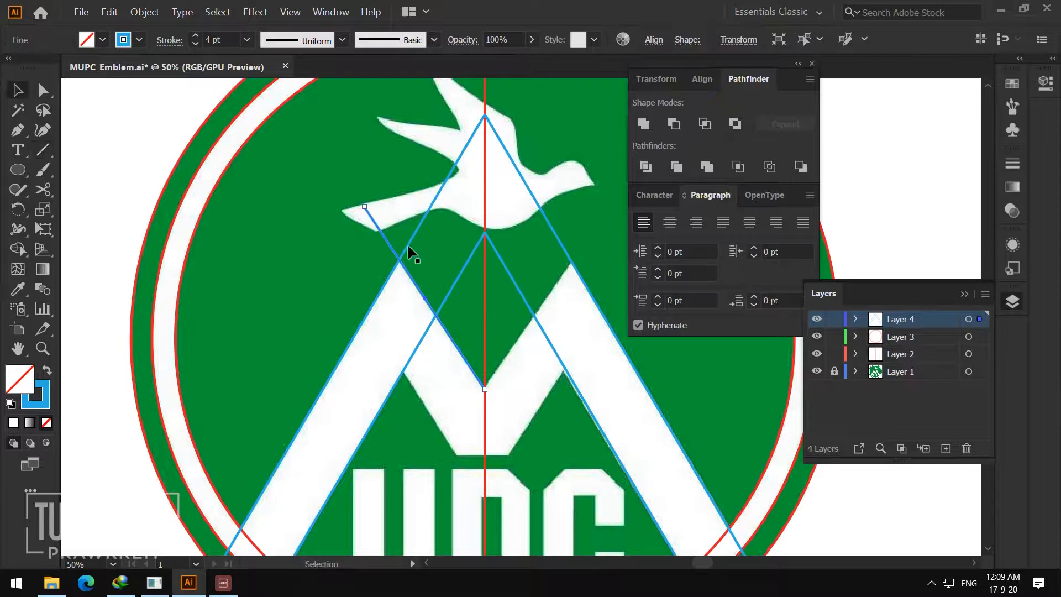
pyautogui.click(399, 206)
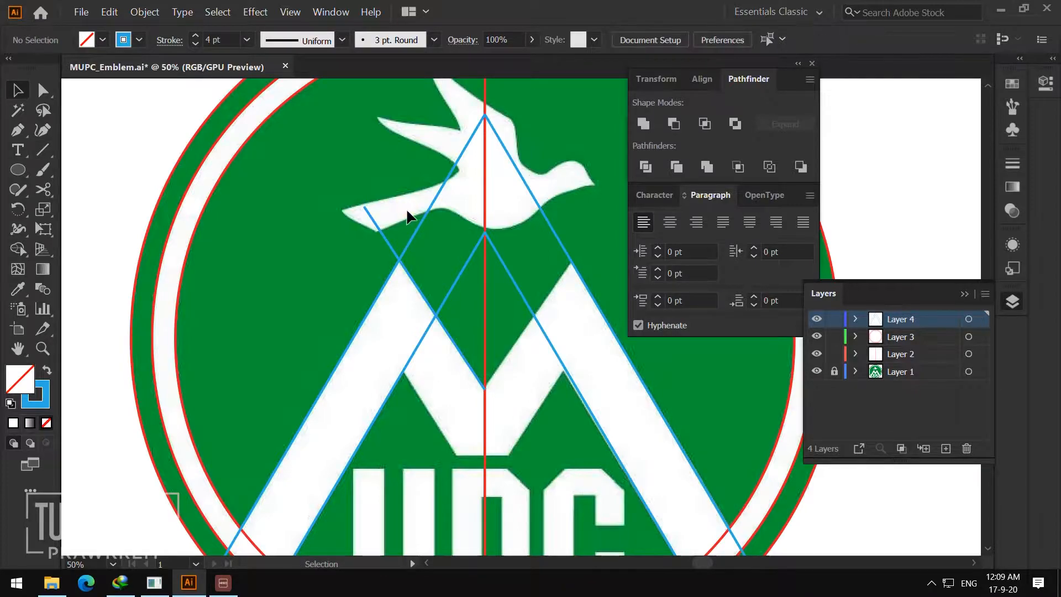
# - Copy the diagonal line, paste it in place and move the copy straight down to the diagonal stroke's lower edge
pyautogui.click(445, 336)
pyautogui.click(446, 340)
pyautogui.rightClick(453, 344)
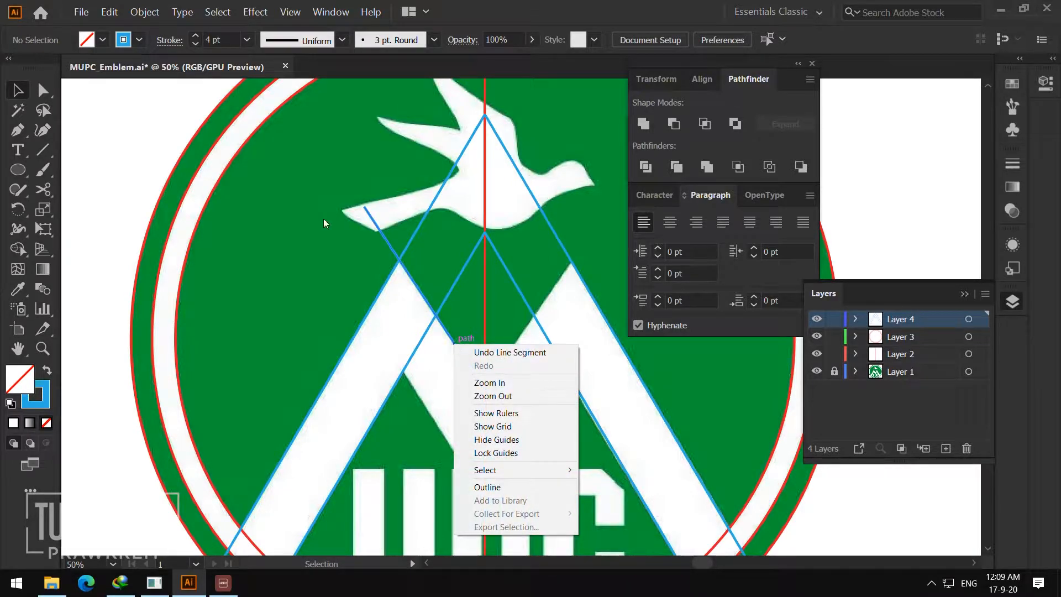
pyautogui.click(99, 12)
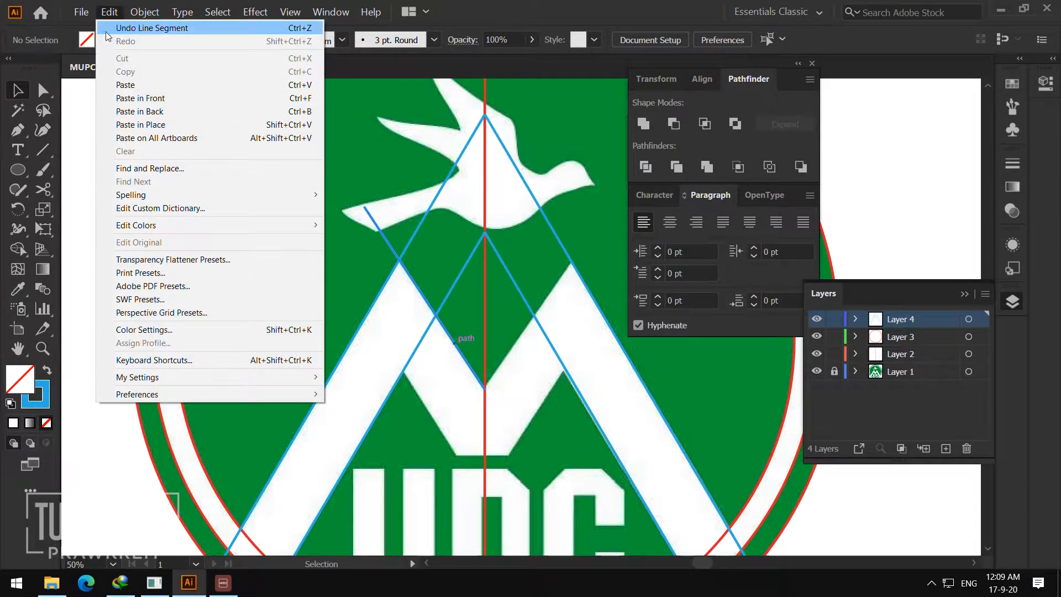
pyautogui.click(451, 333)
pyautogui.click(450, 334)
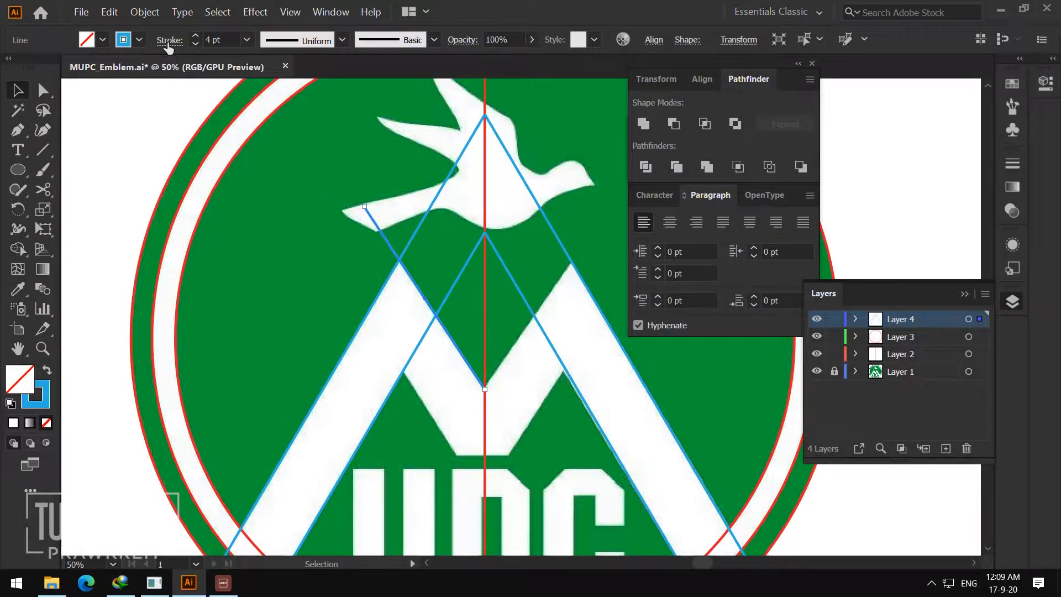
pyautogui.click(110, 11)
pyautogui.click(131, 71)
pyautogui.click(110, 12)
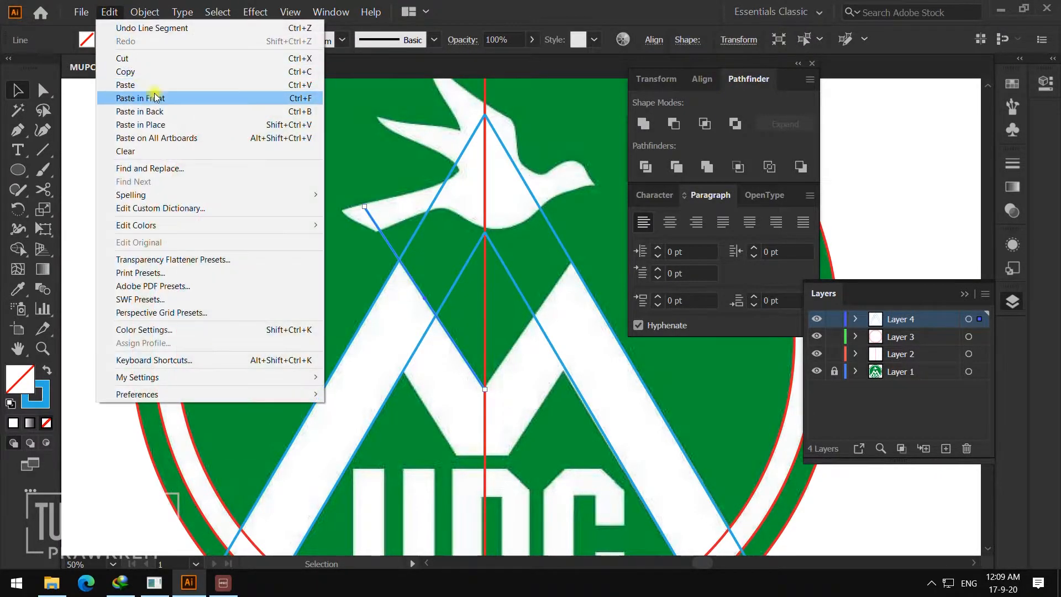
pyautogui.click(167, 124)
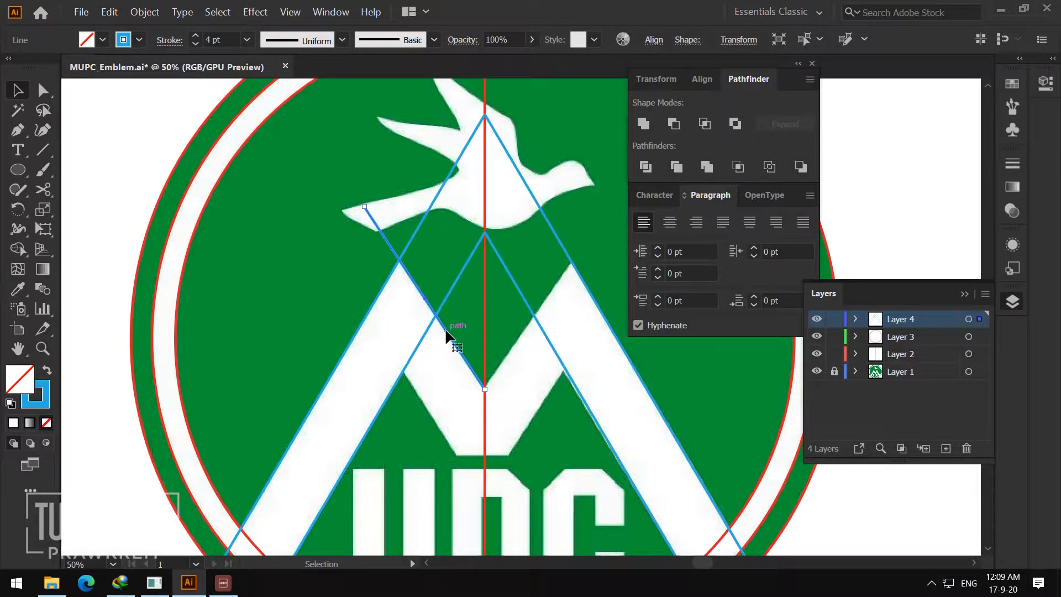
pyautogui.moveTo(446, 334); pyautogui.dragTo(425, 433)
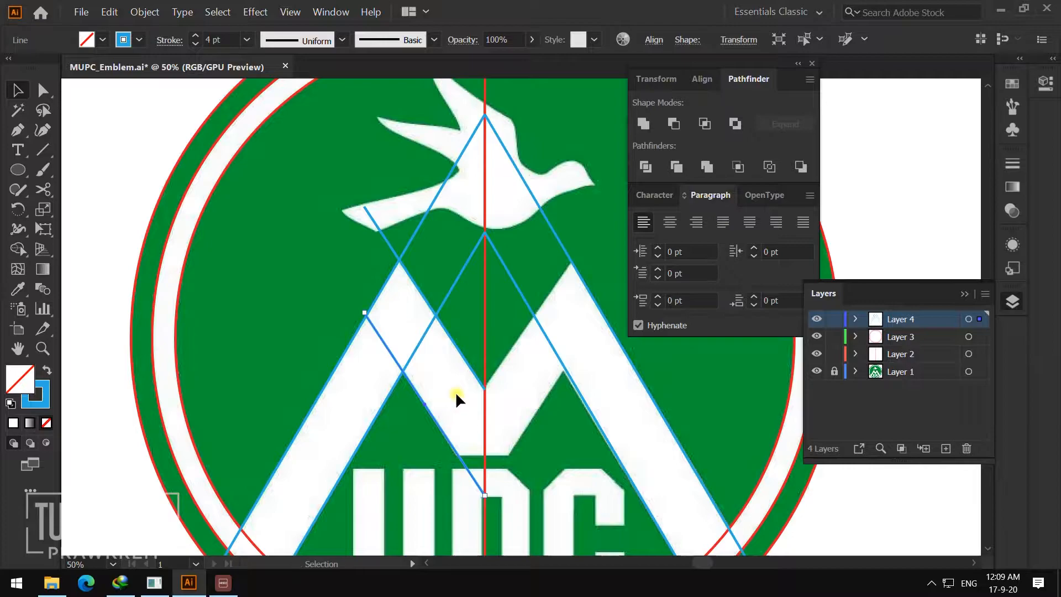
# - Select both parallel lines on the M's left inner diagonal
pyautogui.click(452, 379)
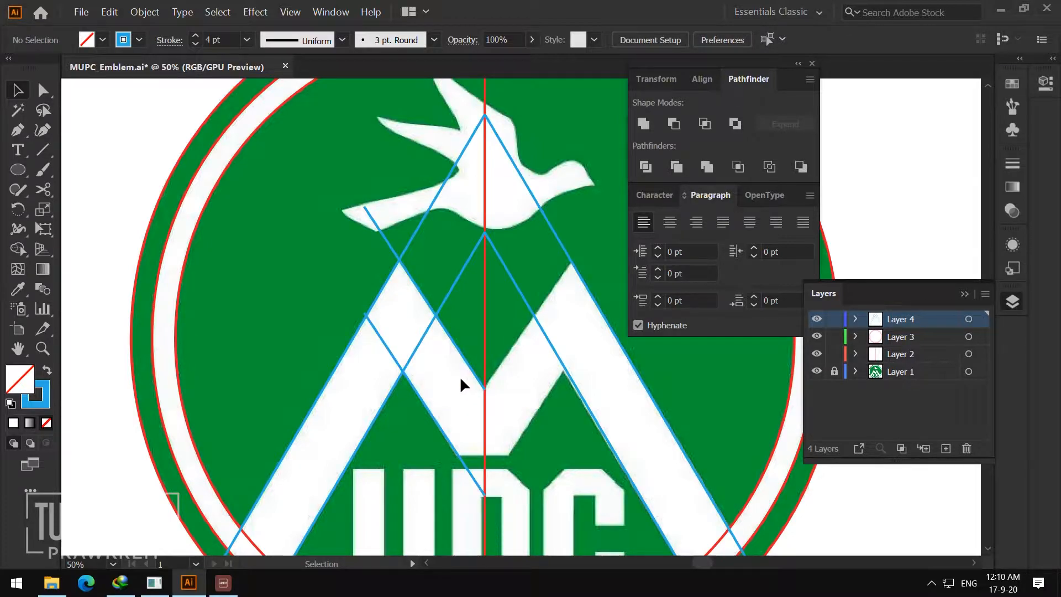
pyautogui.click(445, 436)
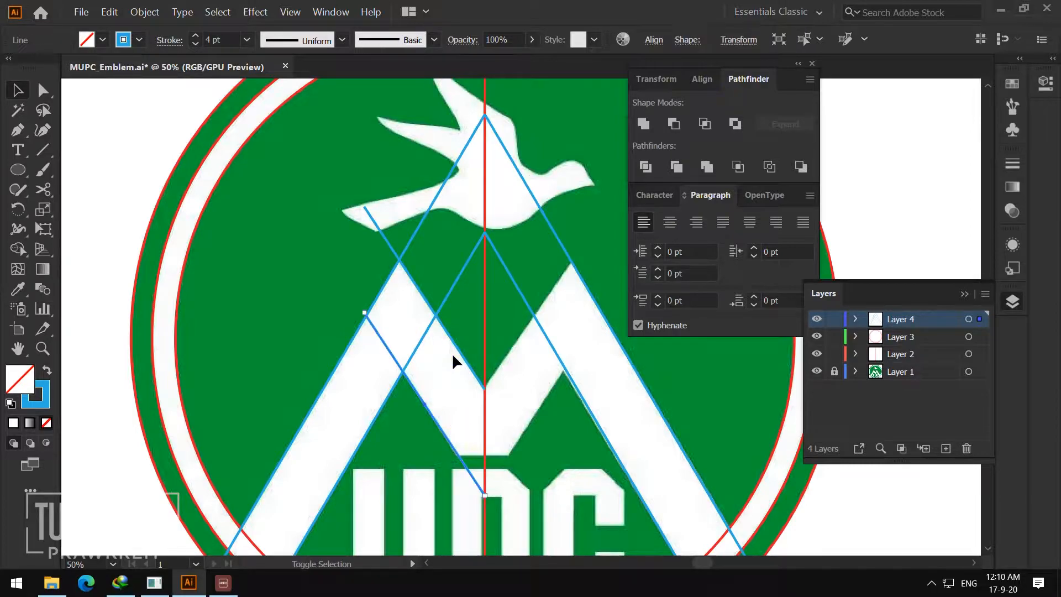
pyautogui.keyDown('shift'); pyautogui.click(458, 354); pyautogui.keyUp('shift')
pyautogui.rightClick(457, 349)
pyautogui.moveTo(516, 274)
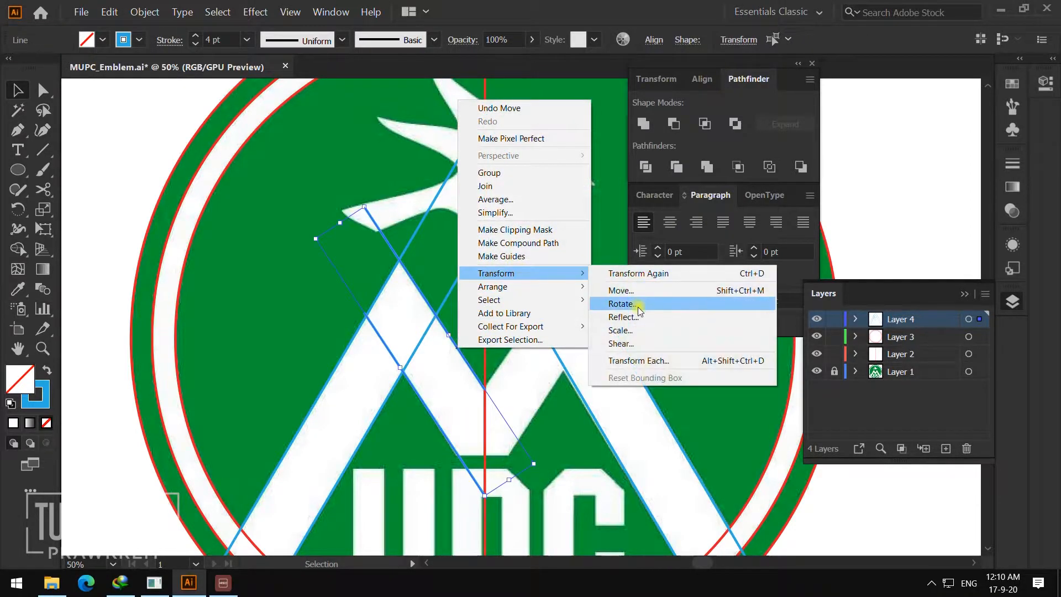
pyautogui.click(630, 320)
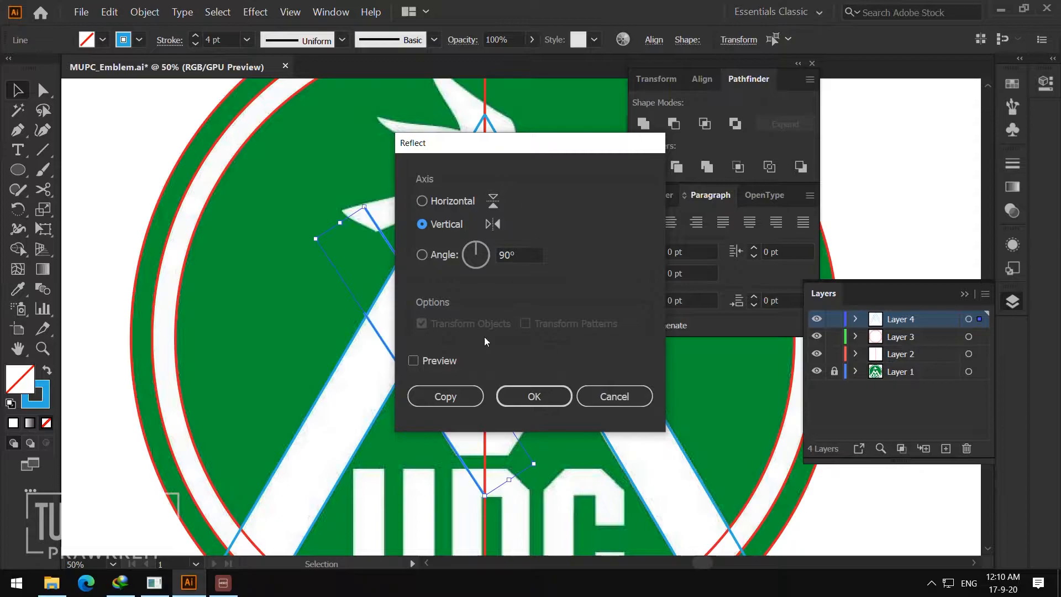
pyautogui.click(519, 396)
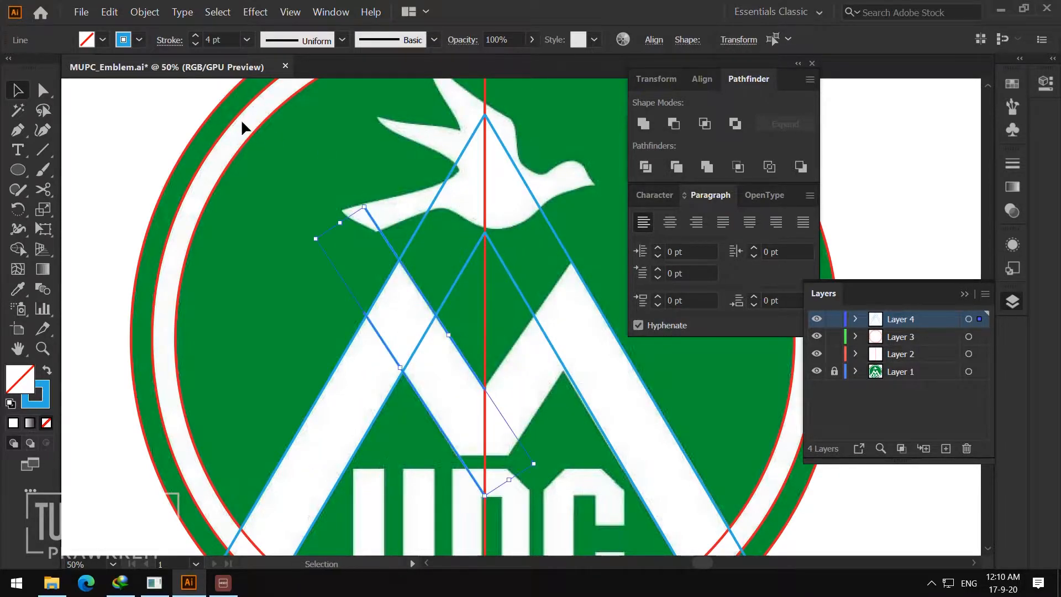
# - Reflect a copy of both diagonal lines across the vertical axis and move it horizontally onto the M's right inner diagonal
pyautogui.rightClick(430, 308)
pyautogui.moveTo(498, 481)
pyautogui.click(595, 525)
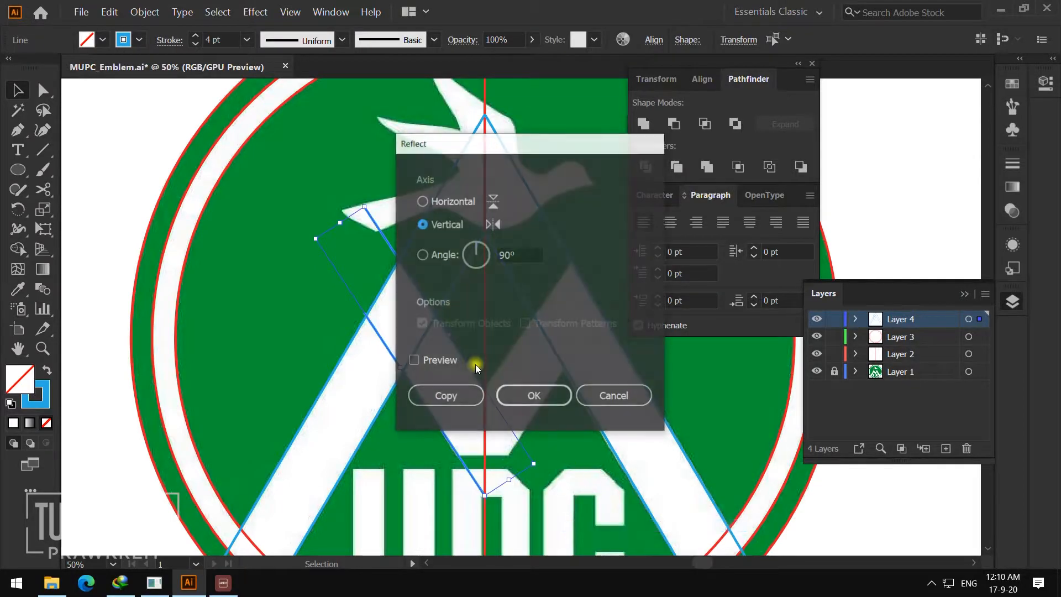
pyautogui.click(442, 396)
pyautogui.moveTo(439, 377); pyautogui.dragTo(561, 387)
pyautogui.click(691, 372)
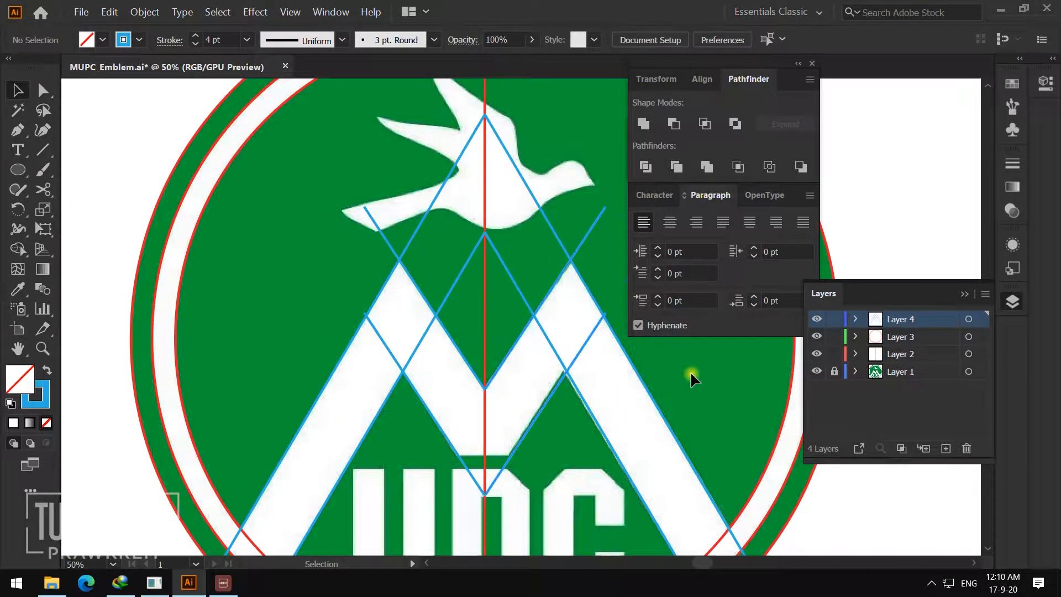
# - Toggle Layer 4's visibility off and on to check the traced M lines against the emblem
pyautogui.press('z')
pyautogui.keyDown('alt'); pyautogui.click(539, 365); pyautogui.keyUp('alt')
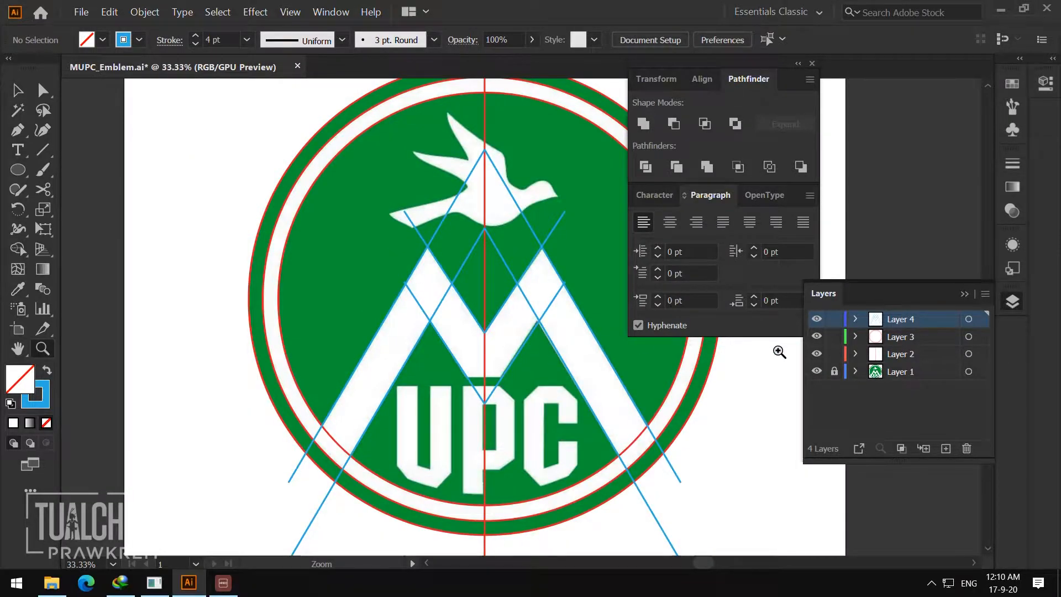
pyautogui.click(817, 320)
pyautogui.click(817, 319)
pyautogui.click(816, 319)
pyautogui.click(817, 320)
# - Copy the innermost red circle on Layer 3
pyautogui.press('v')
pyautogui.click(667, 395)
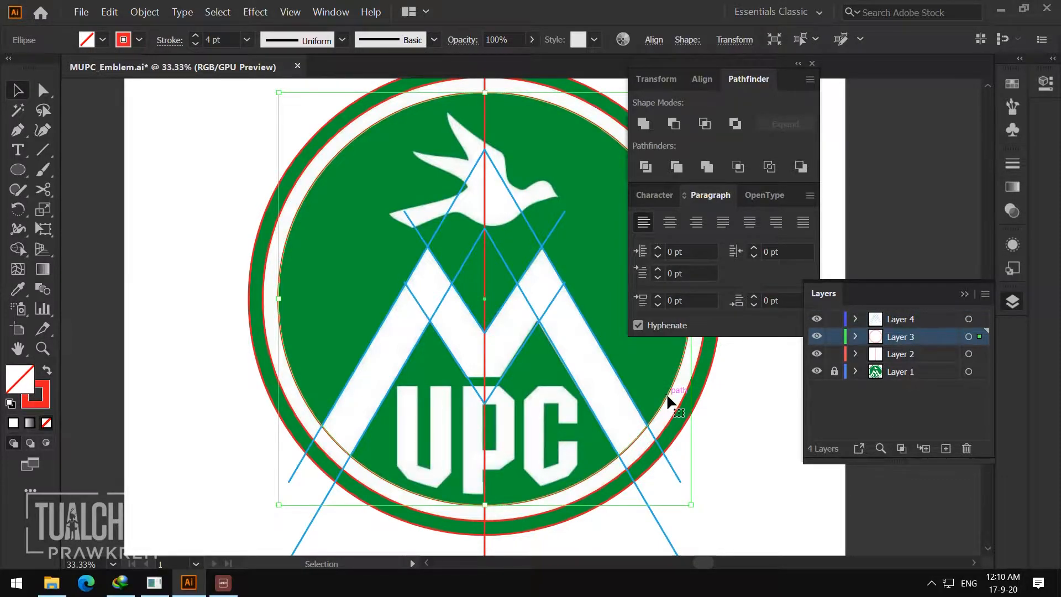
pyautogui.click(653, 39)
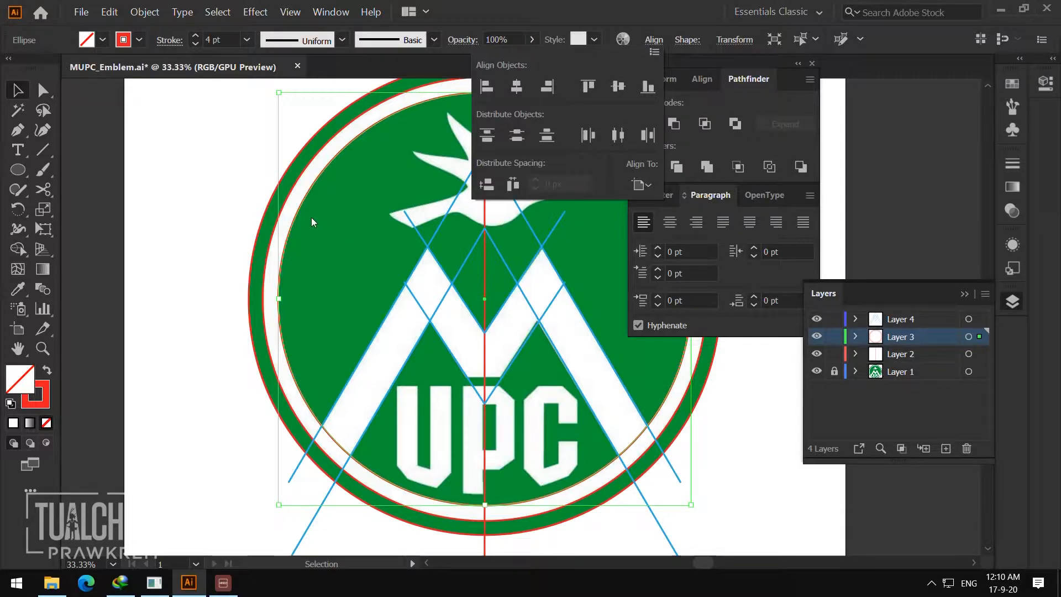
pyautogui.click(108, 12)
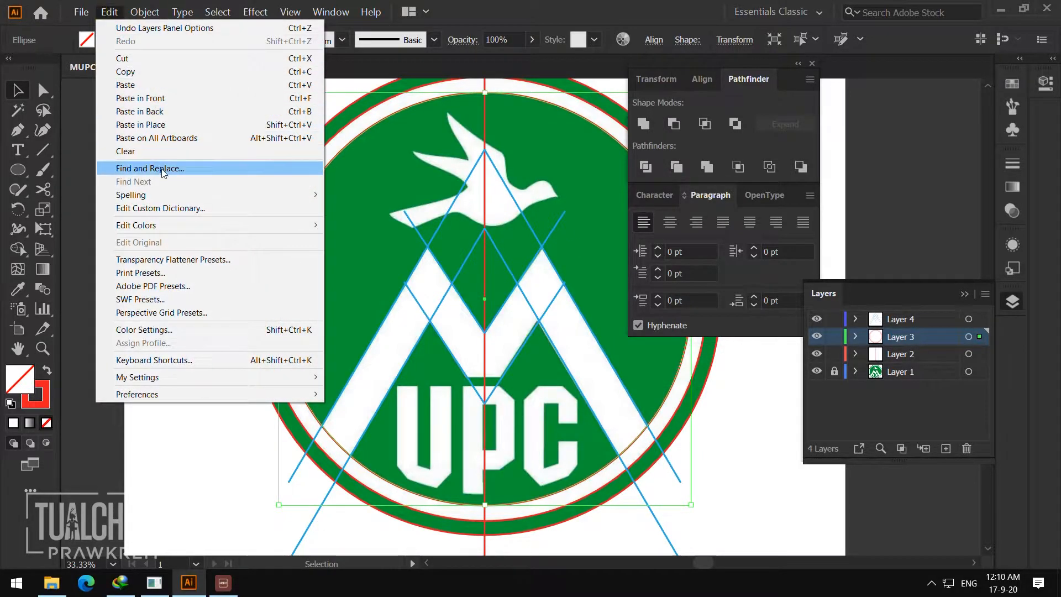
pyautogui.click(125, 72)
# - Lock Layer 3 and Layer 2, and paste the copied circle in place on Layer 4
pyautogui.click(834, 336)
pyautogui.click(833, 353)
pyautogui.click(900, 318)
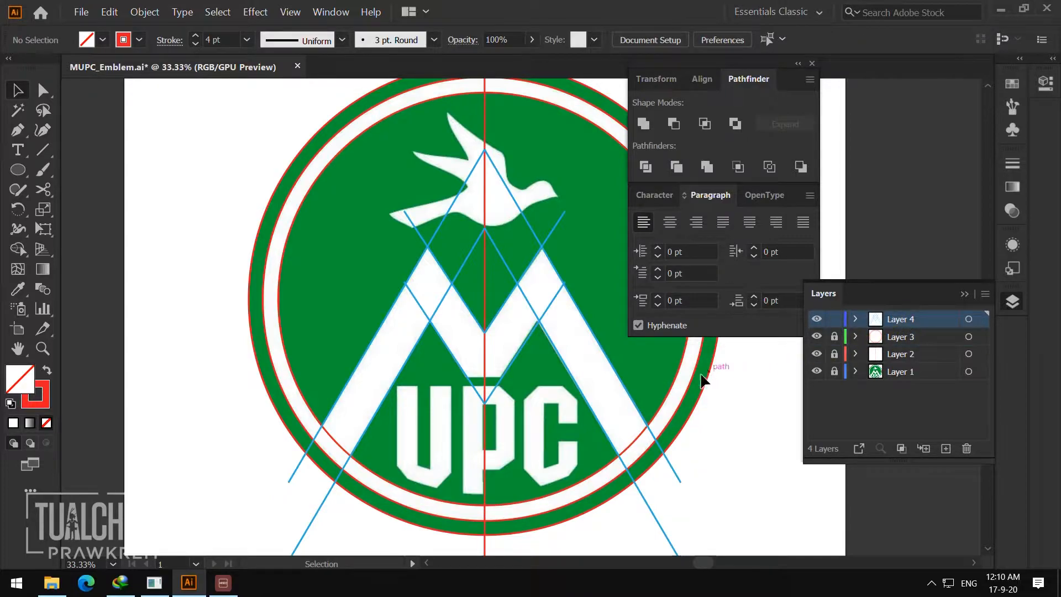
pyautogui.click(109, 12)
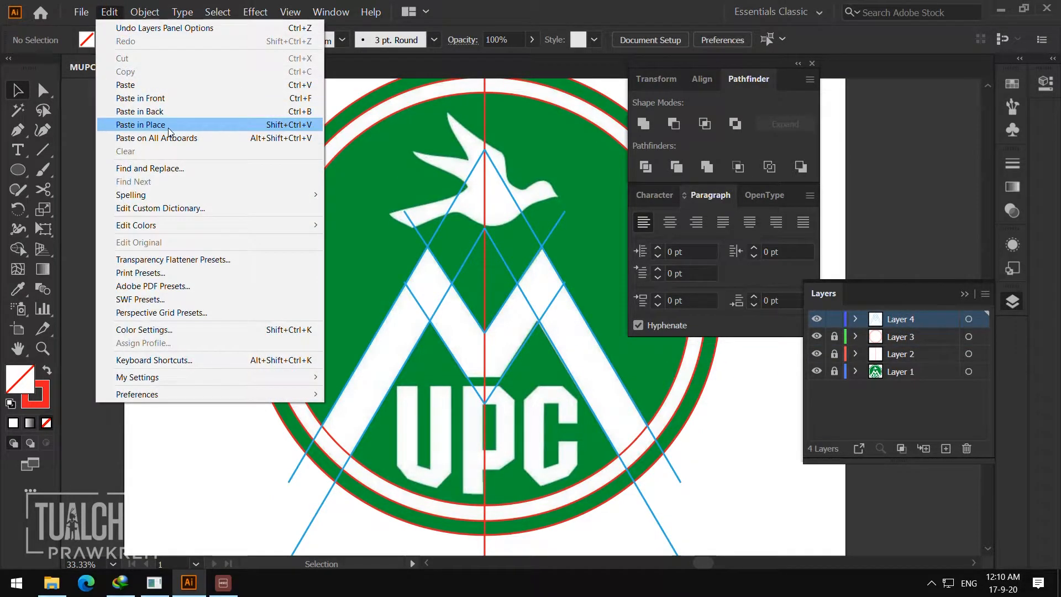
pyautogui.click(169, 131)
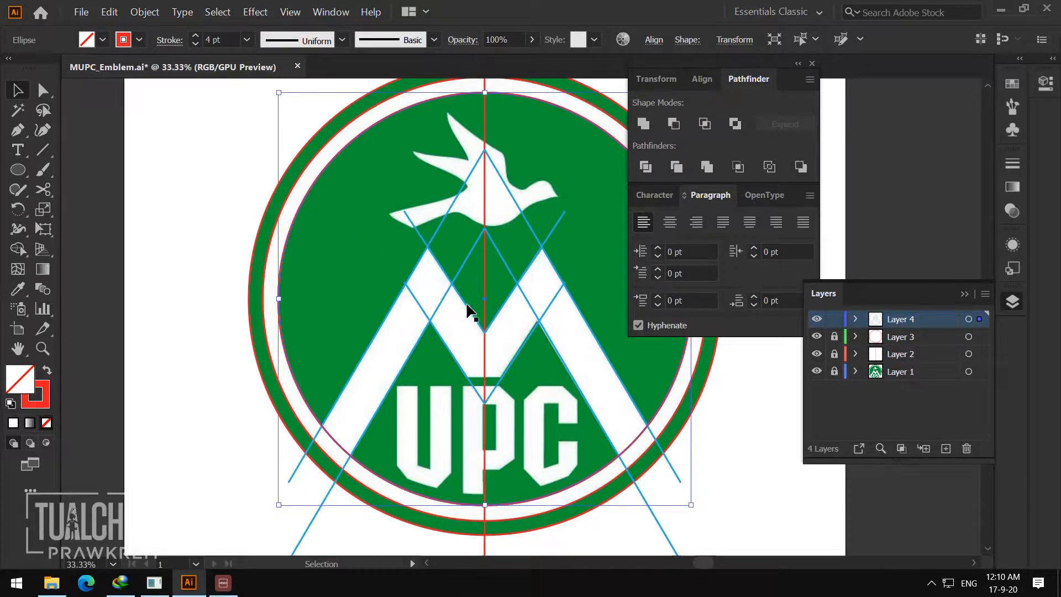
# - Match the pasted circle's stroke to the blue M lines by sampling one of them with the Eyedropper
pyautogui.press('i')
pyautogui.click(461, 270)
pyautogui.press('v')
pyautogui.click(427, 355)
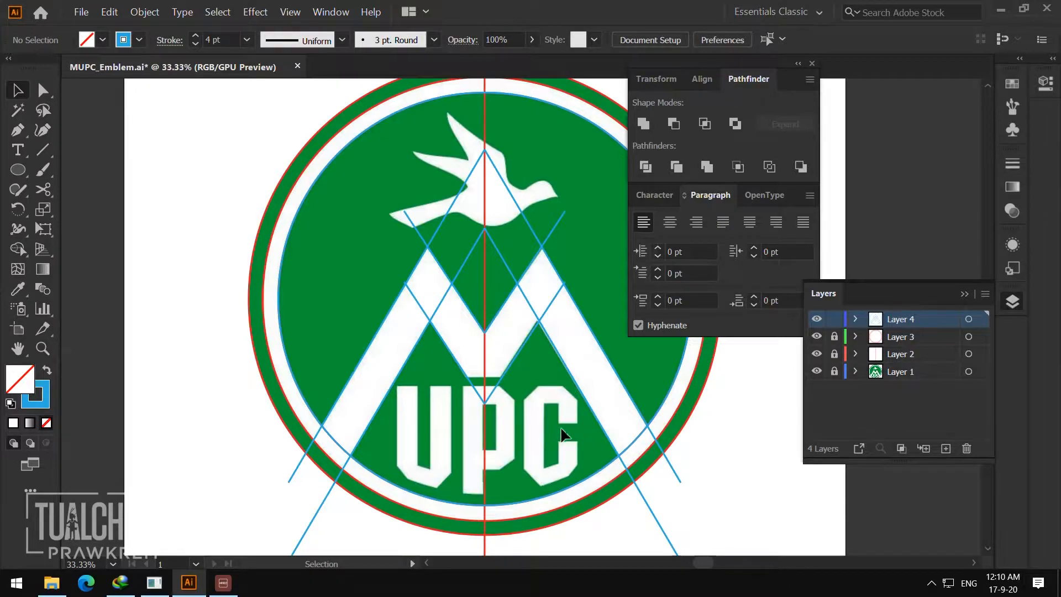
# - Merge the M's strokes inside the inner circle into one closed shape with the Shape Builder
pyautogui.click(18, 249)
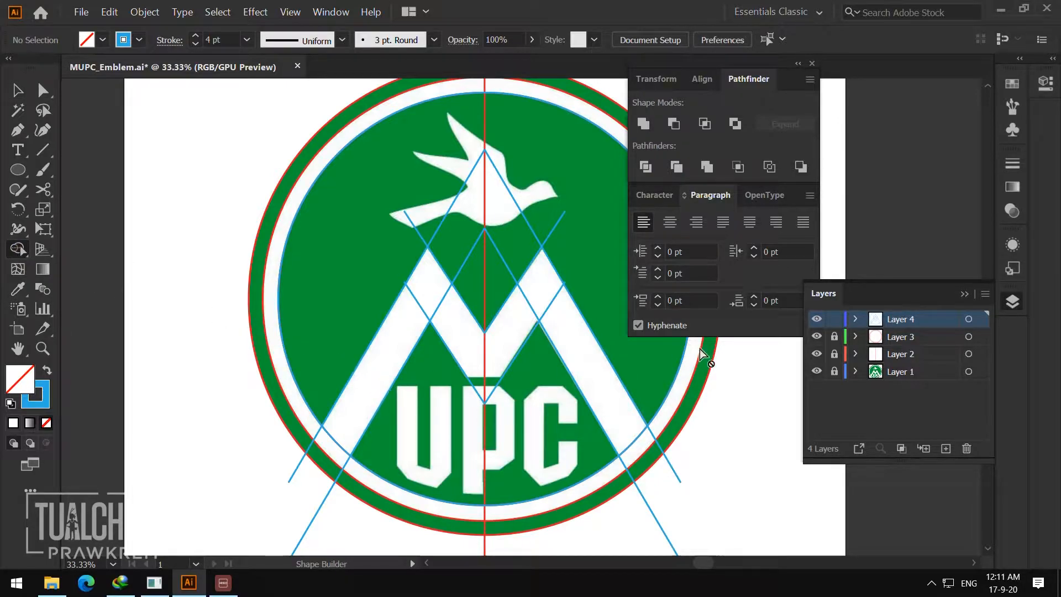
pyautogui.hotkey('ctrl', 'a')
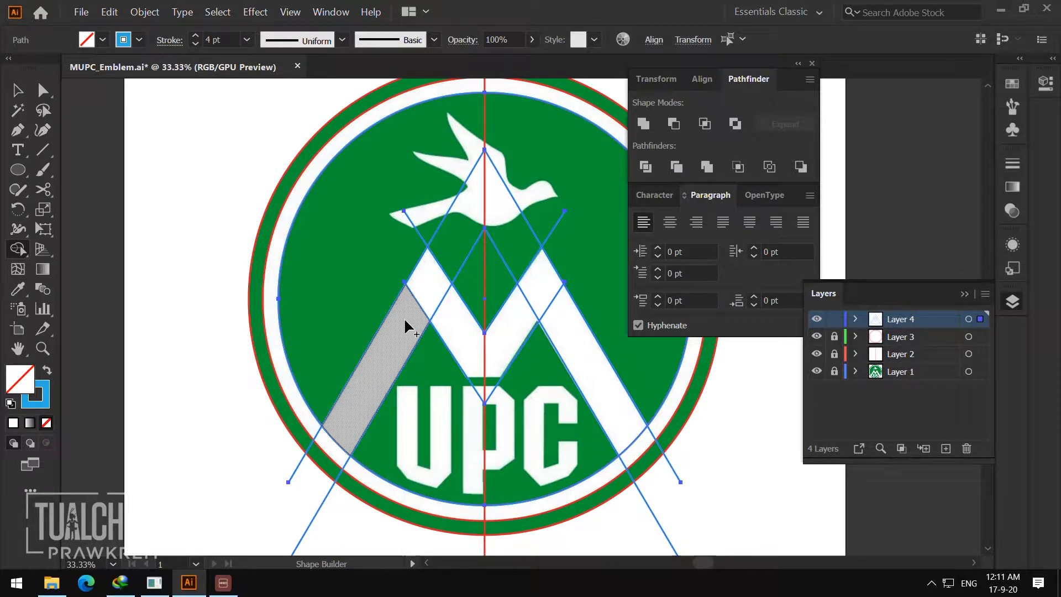
pyautogui.moveTo(405, 319)
pyautogui.mouseDown()
pyautogui.moveTo(424, 288)
pyautogui.moveTo(439, 301)
pyautogui.mouseUp()
pyautogui.moveTo(521, 331)
pyautogui.mouseDown()
pyautogui.moveTo(536, 297)
pyautogui.moveTo(557, 313)
pyautogui.moveTo(547, 294)
pyautogui.moveTo(608, 363)
pyautogui.mouseUp()
pyautogui.press('v')
pyautogui.click(705, 442)
pyautogui.click(670, 439)
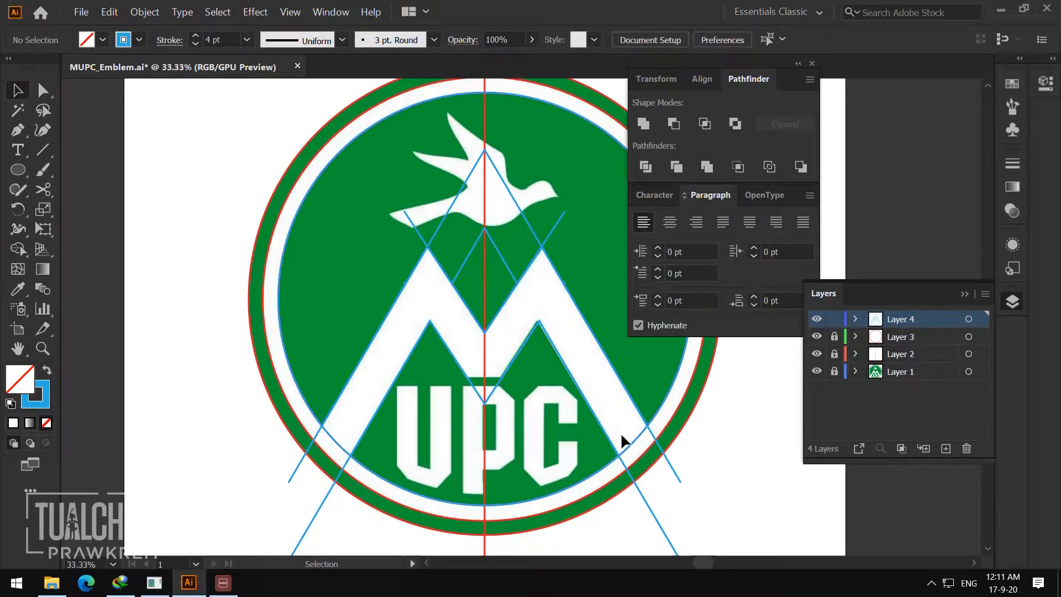
# - Select the merged M outline on Layer 4 and cut it from the leftover construction lines
pyautogui.click(629, 444)
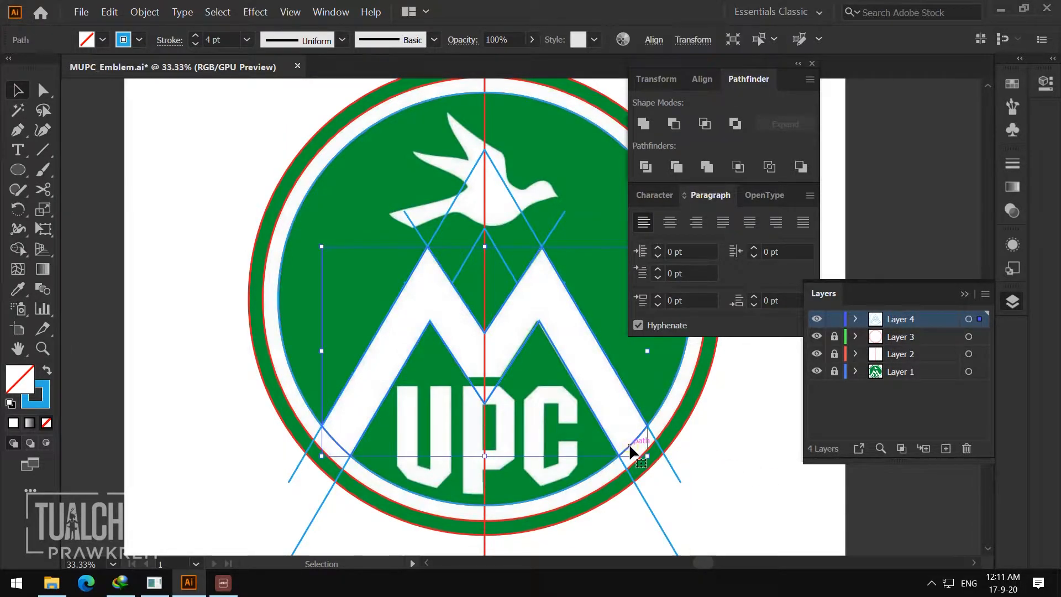
pyautogui.press('a')
pyautogui.press('v')
pyautogui.click(650, 440)
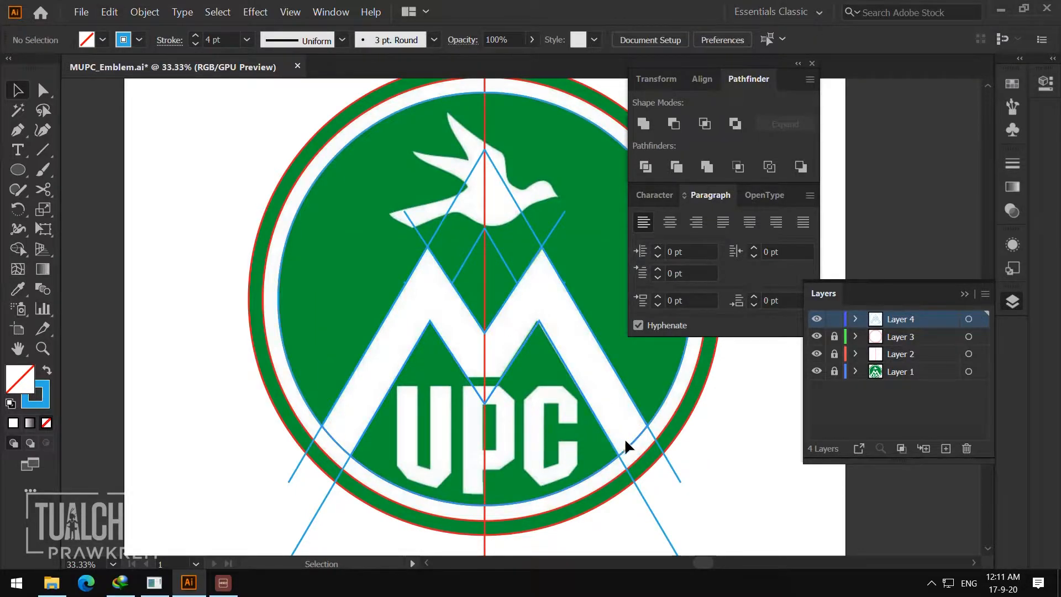
pyautogui.click(631, 442)
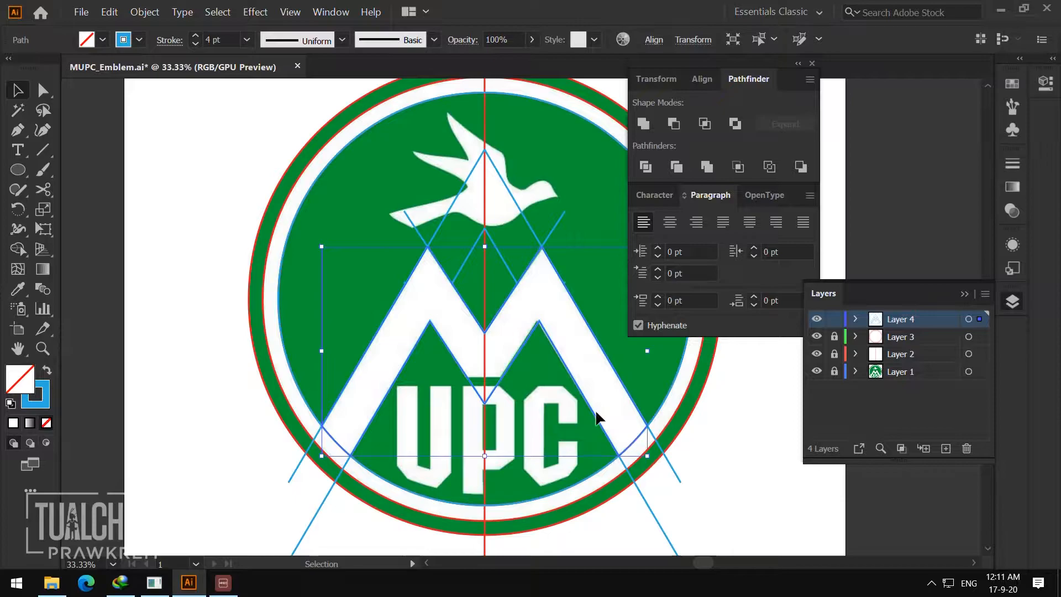
pyautogui.click(113, 12)
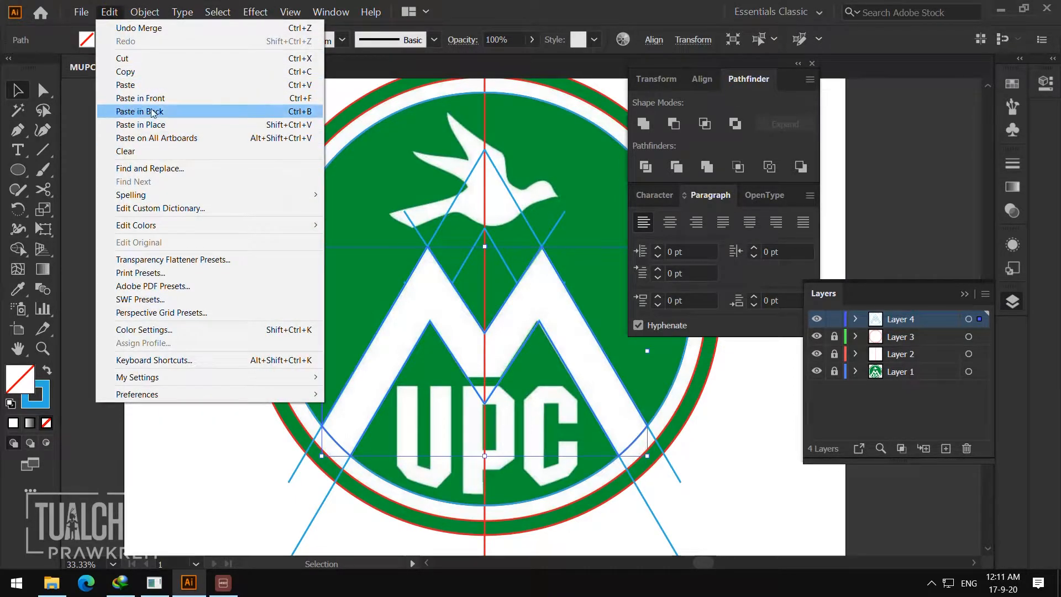
pyautogui.click(148, 63)
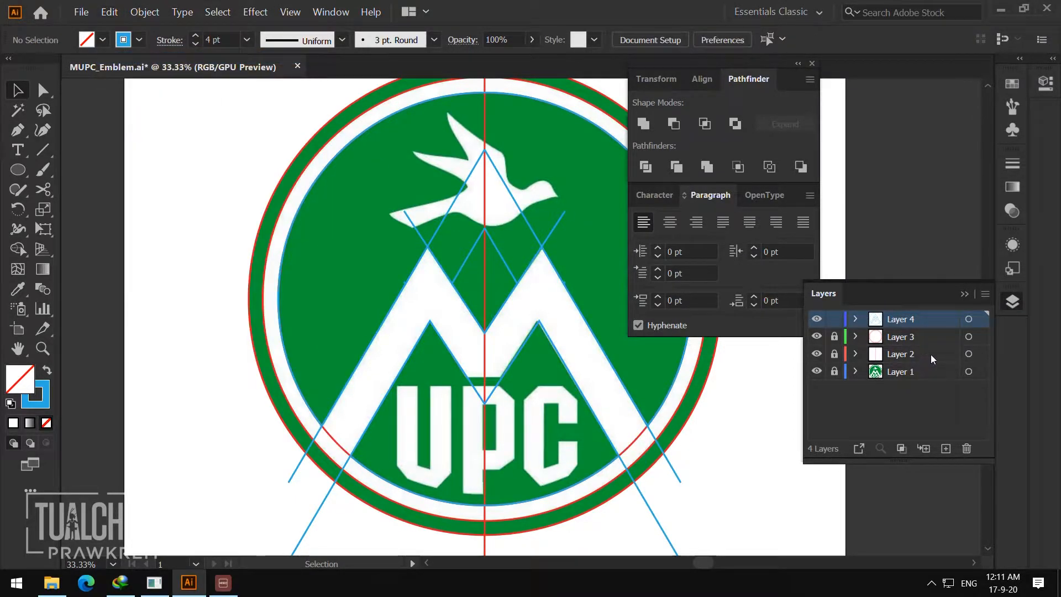
# - Replace Layer 4 and its leftover lines with a new empty layer, and paste the M outline there in its original position
pyautogui.click(966, 448)
pyautogui.click(575, 314)
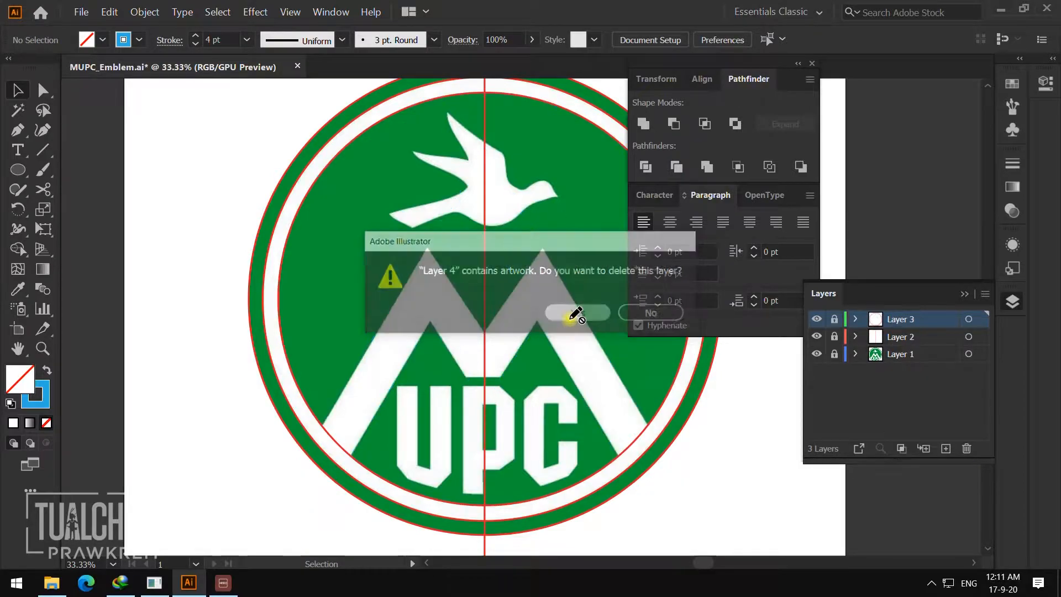
pyautogui.click(105, 12)
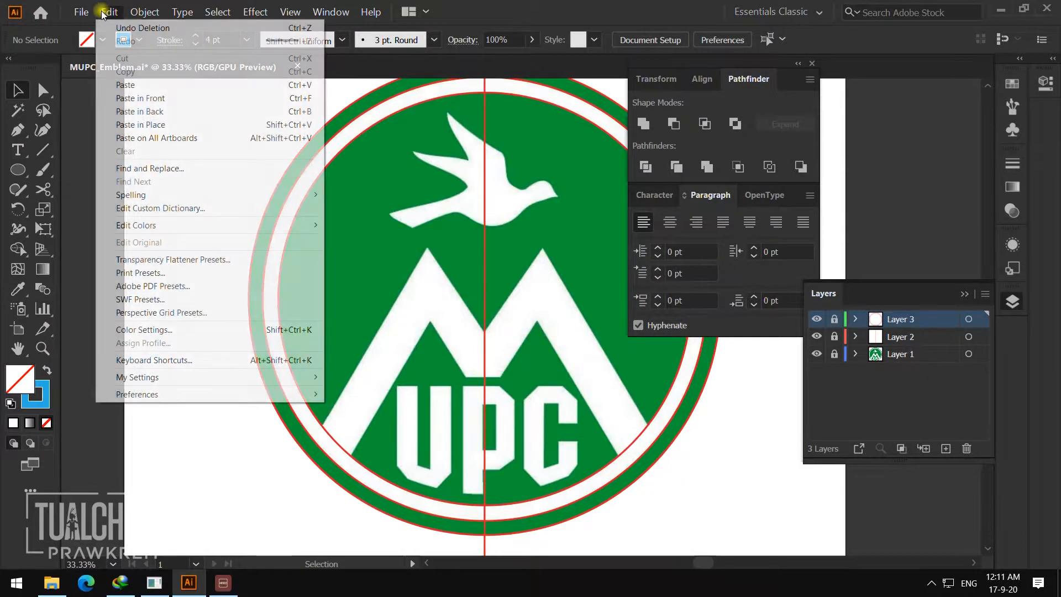
pyautogui.click(946, 448)
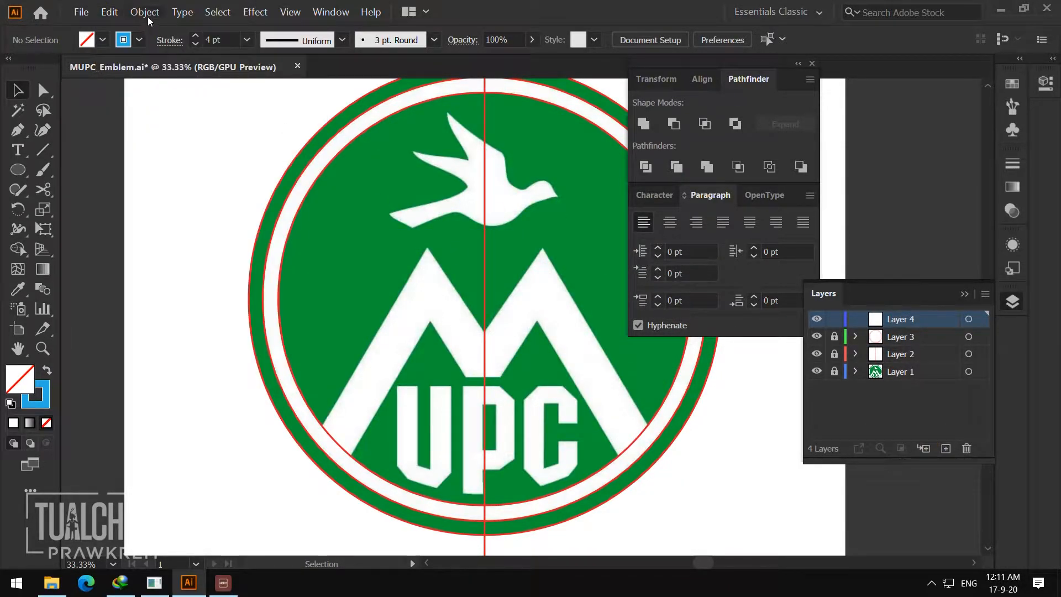
pyautogui.click(108, 12)
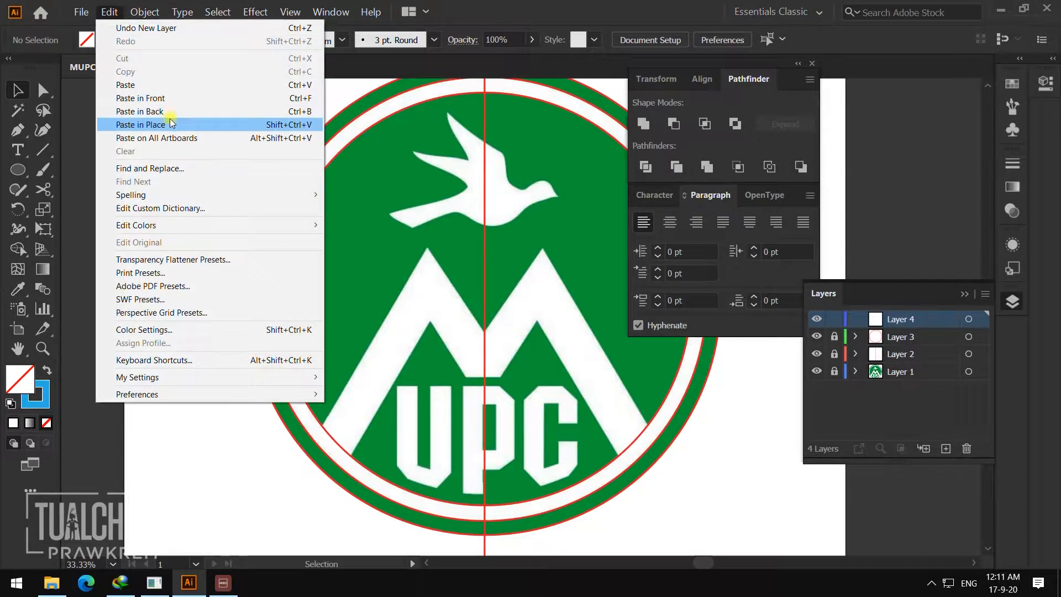
pyautogui.click(140, 111)
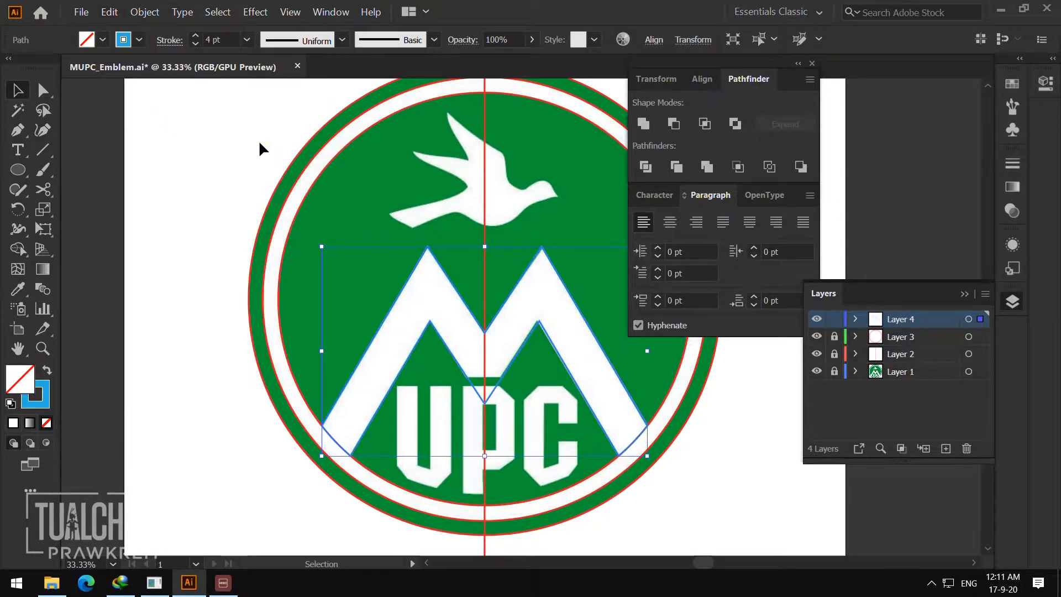
pyautogui.click(734, 457)
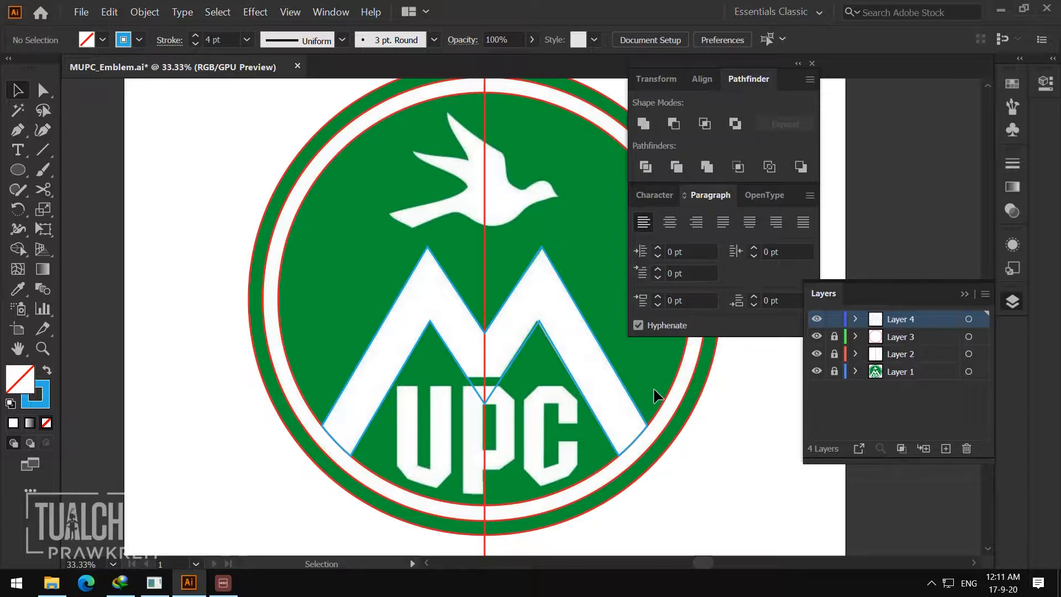
# - Draw a horizontal line across the M's central point, just above the UPC letters
pyautogui.press('z')
pyautogui.click(541, 373)
pyautogui.click(44, 155)
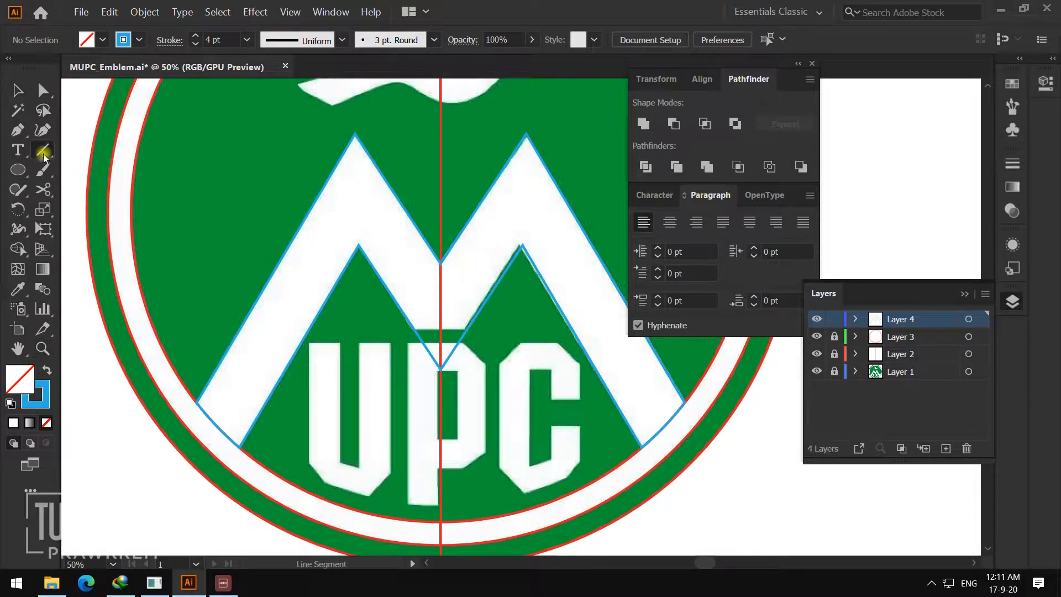
pyautogui.moveTo(364, 332)
pyautogui.mouseDown()
pyautogui.moveTo(513, 359)
pyautogui.moveTo(511, 331)
pyautogui.mouseUp()
# - Centre the line horizontally on the artboard and move it up onto the flat bottom edge of the M's middle
pyautogui.press('z')
pyautogui.click(504, 314)
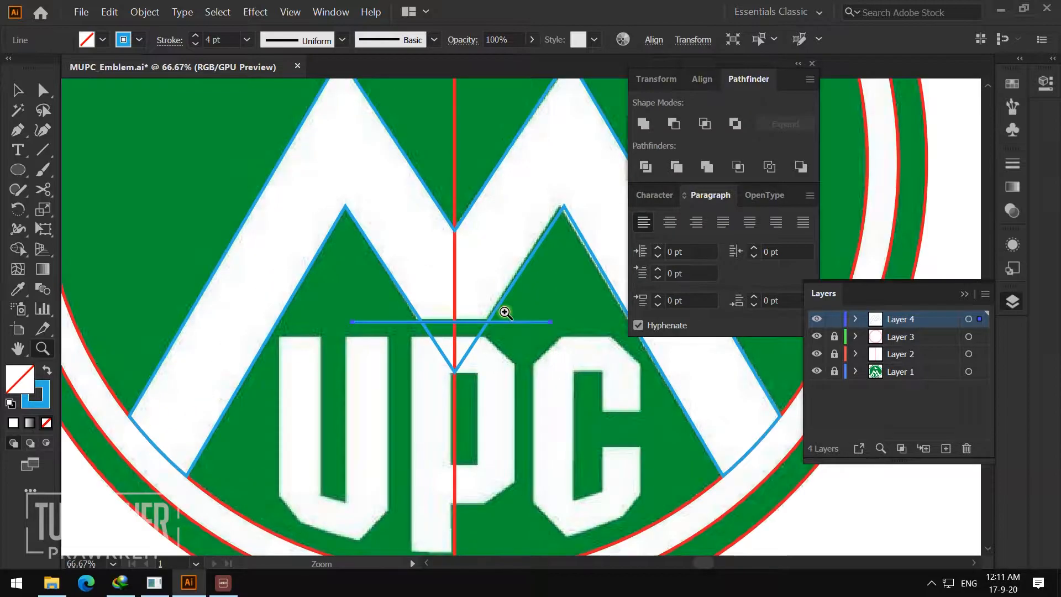
pyautogui.click(503, 310)
pyautogui.click(516, 310)
pyautogui.press('v')
pyautogui.click(654, 39)
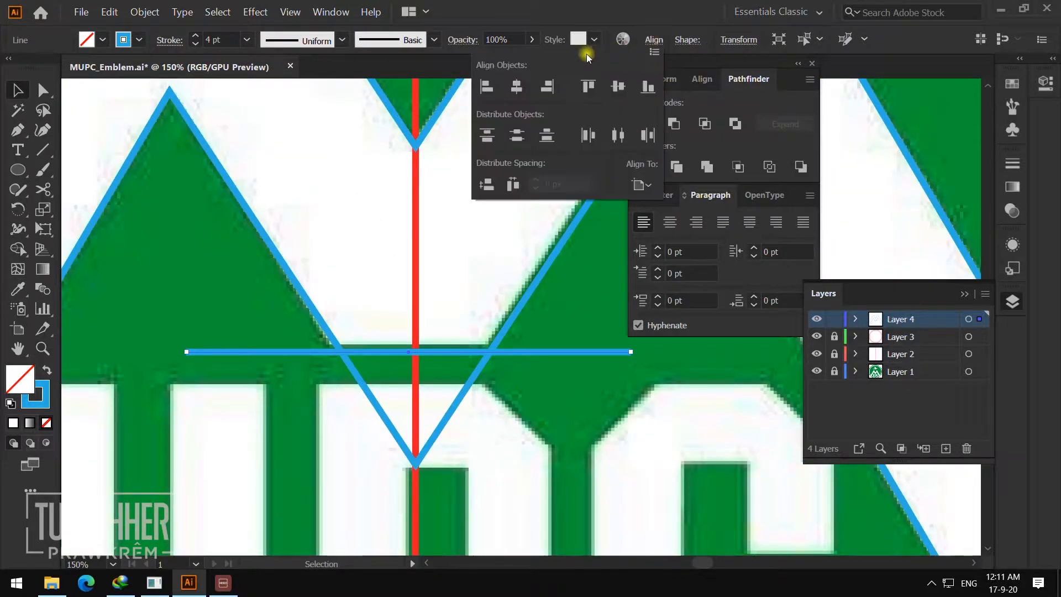
pyautogui.click(516, 87)
pyautogui.click(532, 353)
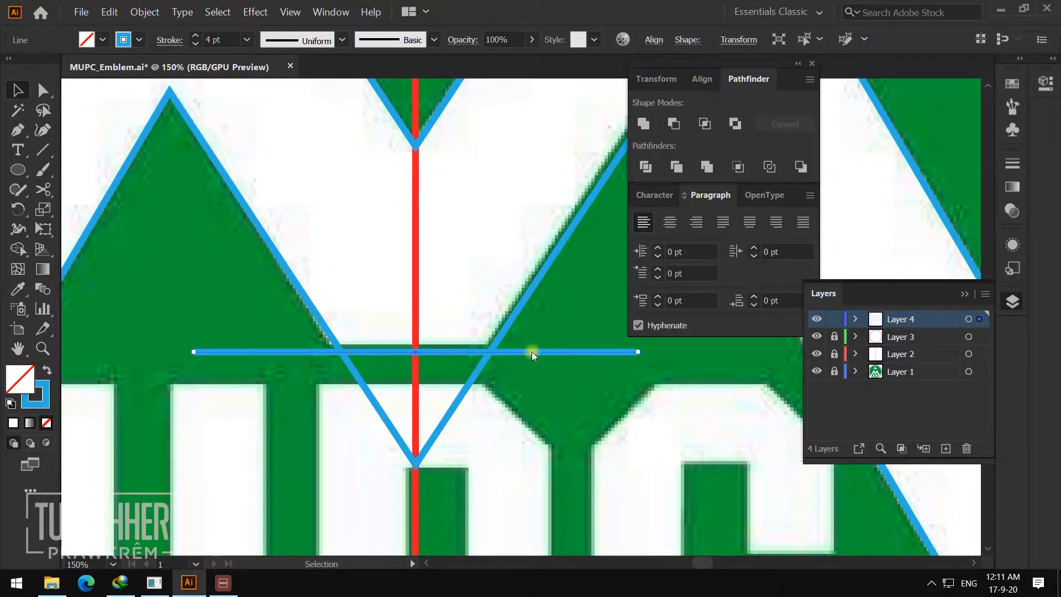
pyautogui.moveTo(533, 350); pyautogui.dragTo(534, 342)
# - Isolate the M path, add anchor points on both sides of its central tip and move them to the horizontal line's intersections
pyautogui.click(474, 373)
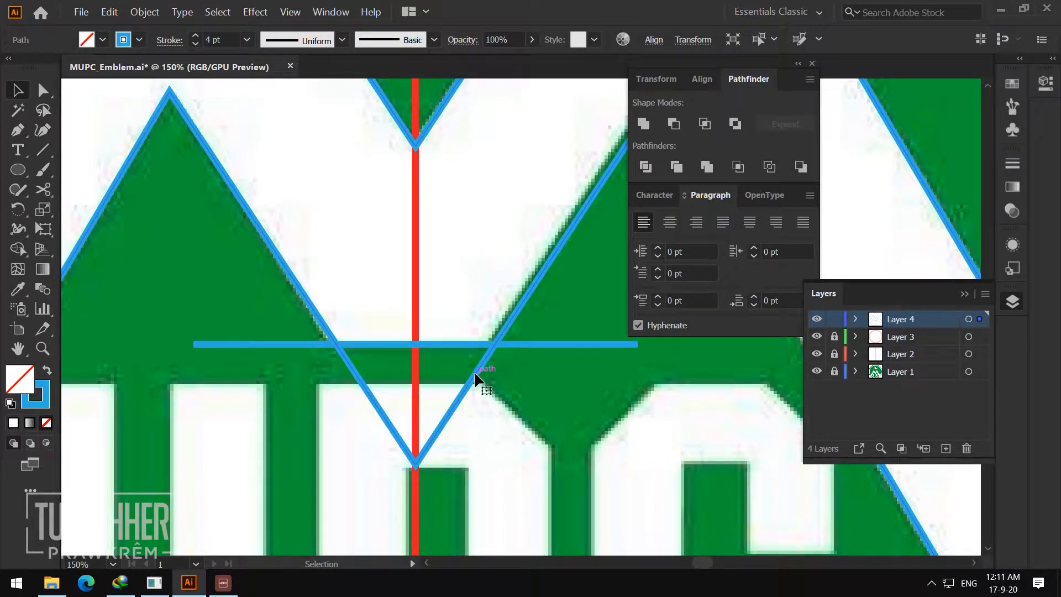
pyautogui.doubleClick(475, 375)
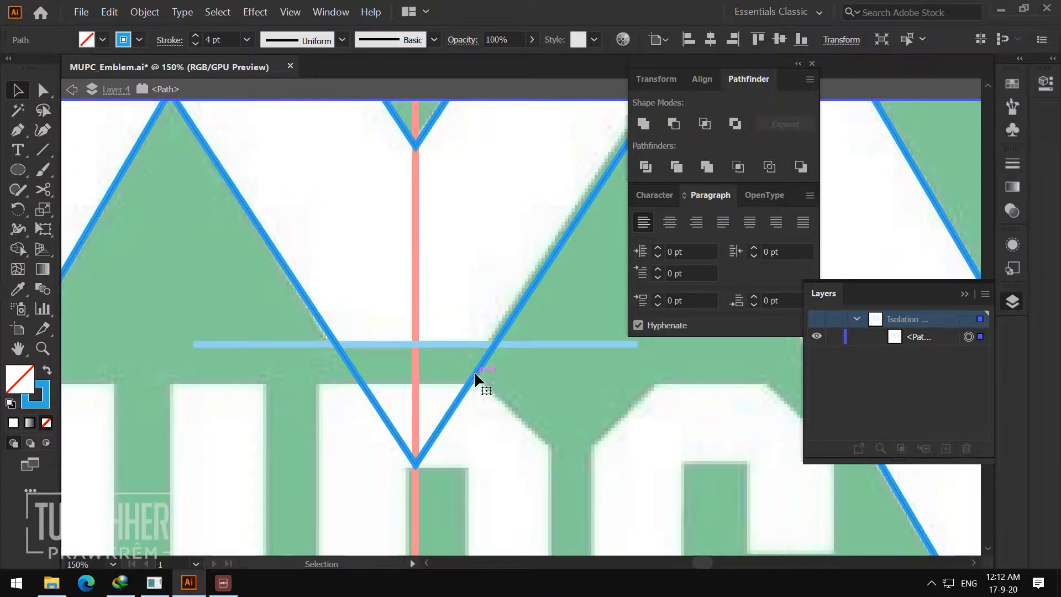
pyautogui.press('p')
pyautogui.click(475, 374)
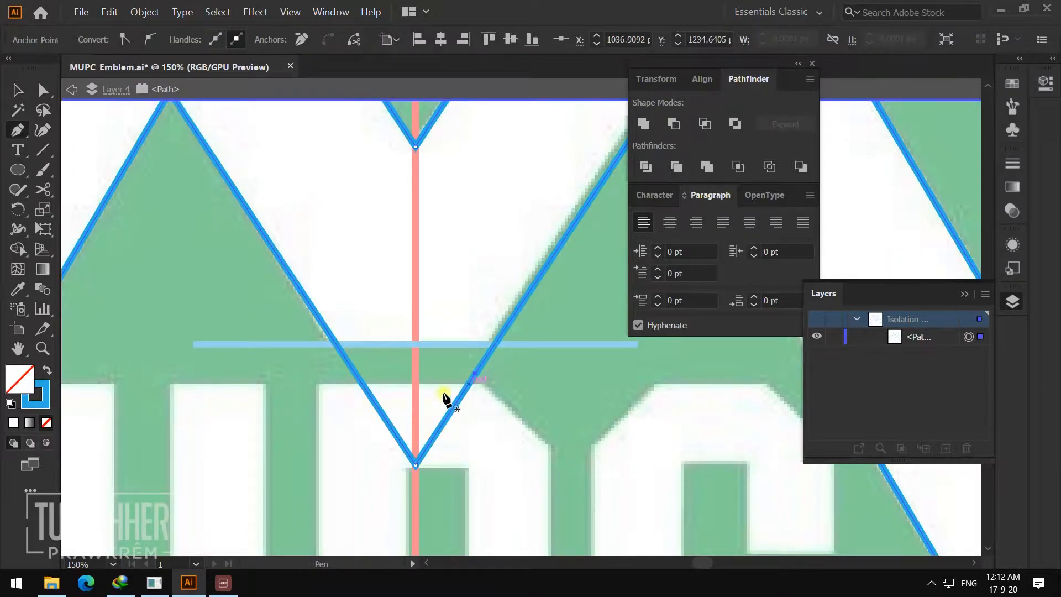
pyautogui.press('a')
pyautogui.moveTo(353, 372); pyautogui.dragTo(336, 344)
pyautogui.click(477, 375)
pyautogui.moveTo(477, 375); pyautogui.dragTo(494, 343)
# - Delete the pointed anchor at the M's central tip to flatten it, and leave isolation mode
pyautogui.press('p')
pyautogui.click(416, 464)
pyautogui.press('v')
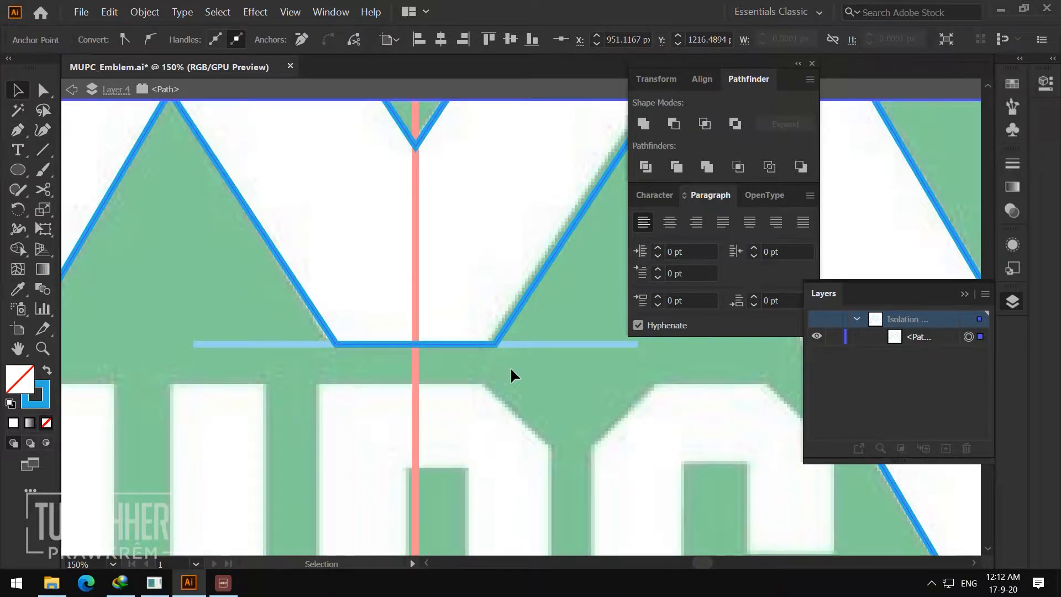
pyautogui.doubleClick(515, 368)
# - Delete the horizontal helper line under the M's middle
pyautogui.press('z')
pyautogui.keyDown('alt'); pyautogui.click(500, 322); pyautogui.keyUp('alt')
pyautogui.keyDown('alt'); pyautogui.click(507, 316); pyautogui.keyUp('alt')
pyautogui.keyDown('alt'); pyautogui.click(511, 314); pyautogui.keyUp('alt')
pyautogui.moveTo(548, 306); pyautogui.dragTo(512, 315)
pyautogui.press('v')
pyautogui.click(526, 290)
pyautogui.click(542, 307)
pyautogui.click(529, 337)
pyautogui.press('Delete')
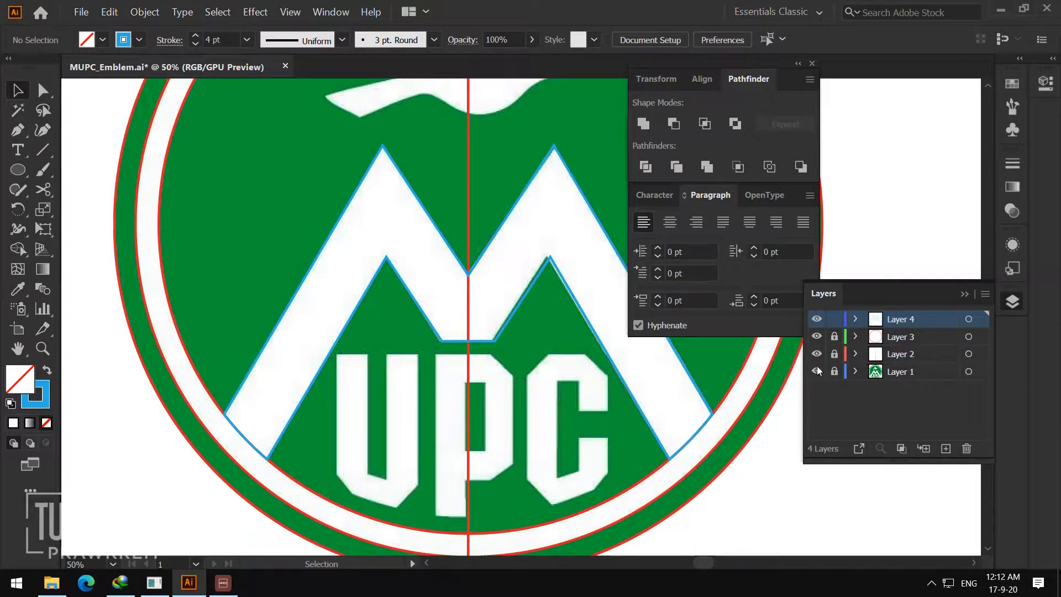
# - Lock Layer 4 and add a new layer directly above Layer 3
pyautogui.click(834, 319)
pyautogui.click(887, 337)
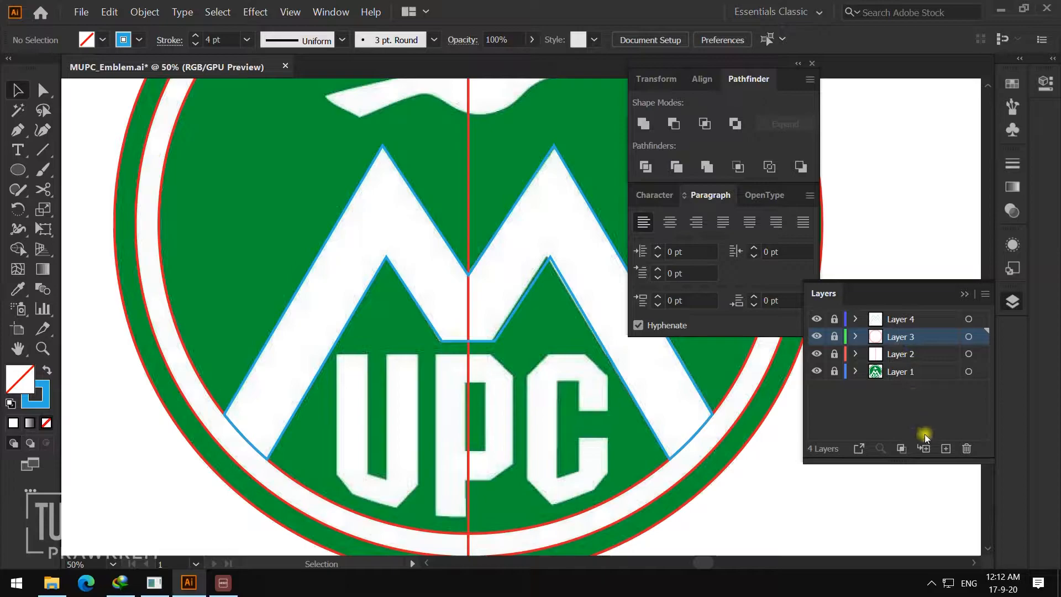
pyautogui.click(942, 448)
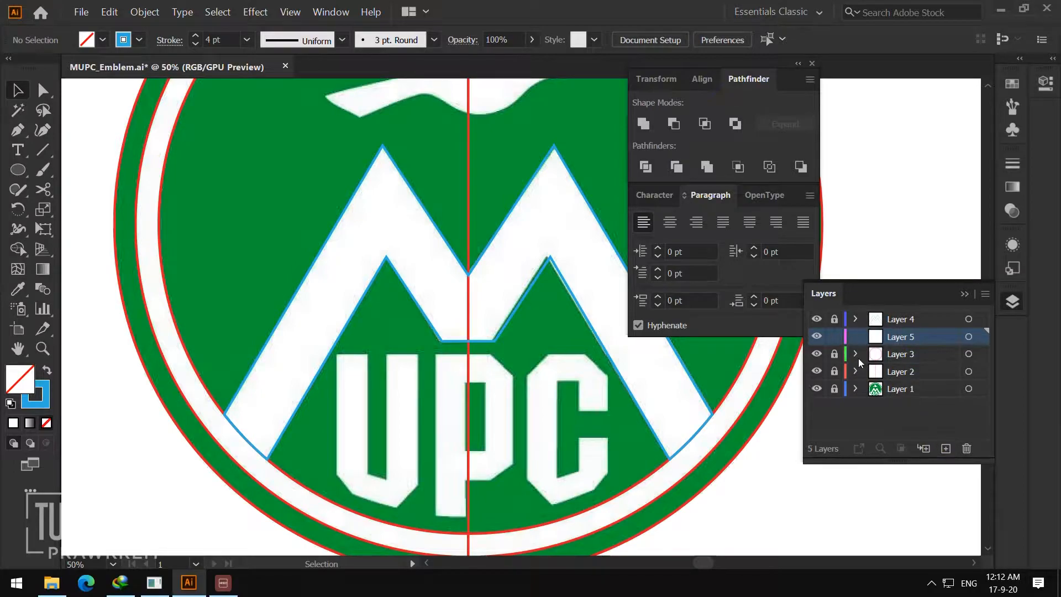
# - Paste a copy of Layer 3's innermost circle in place on Layer 5 and shrink it from its centre to the UPC letters' bottom edge
pyautogui.click(724, 396)
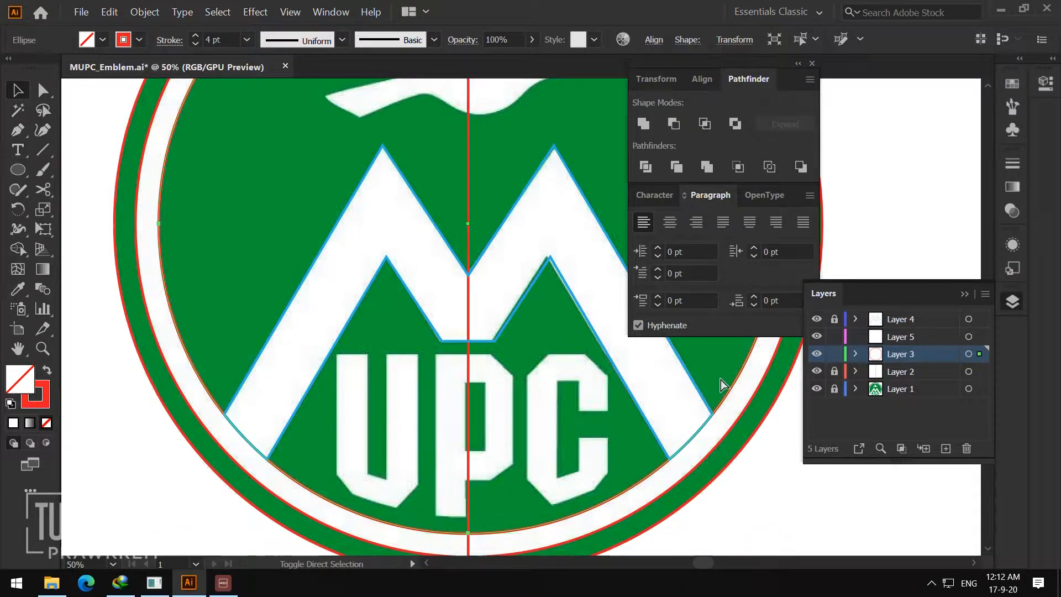
pyautogui.moveTo(836, 370); pyautogui.dragTo(834, 354)
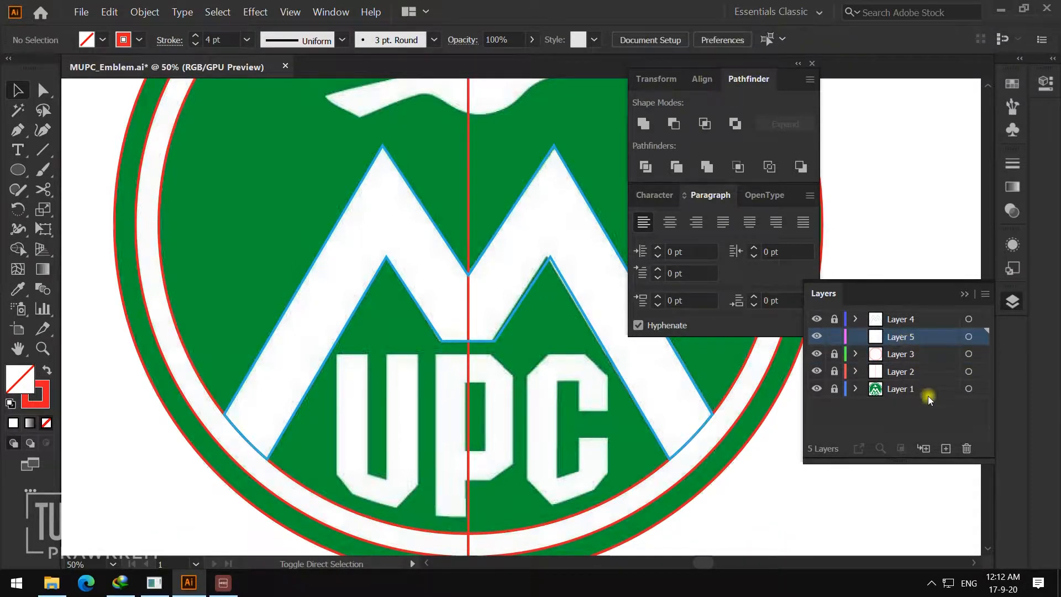
pyautogui.hotkey('ctrl', 'f')
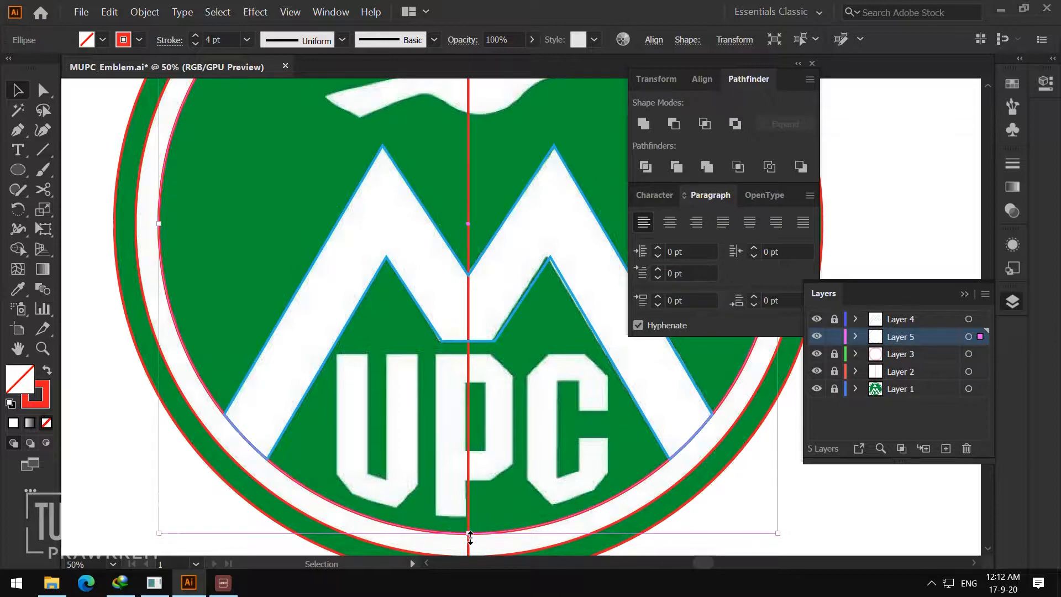
pyautogui.moveTo(470, 535); pyautogui.dragTo(470, 521)
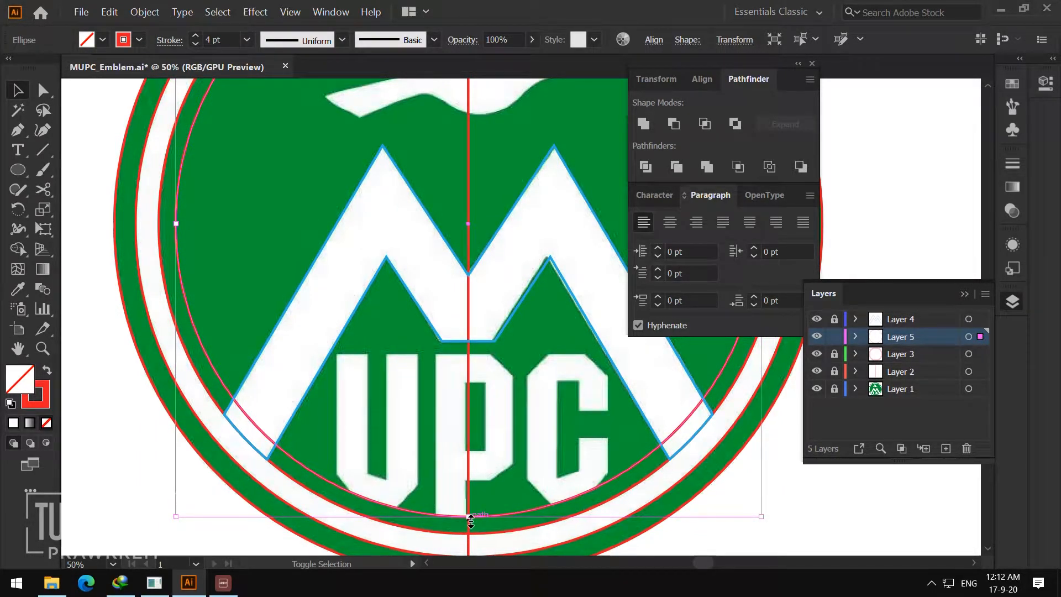
pyautogui.click(567, 421)
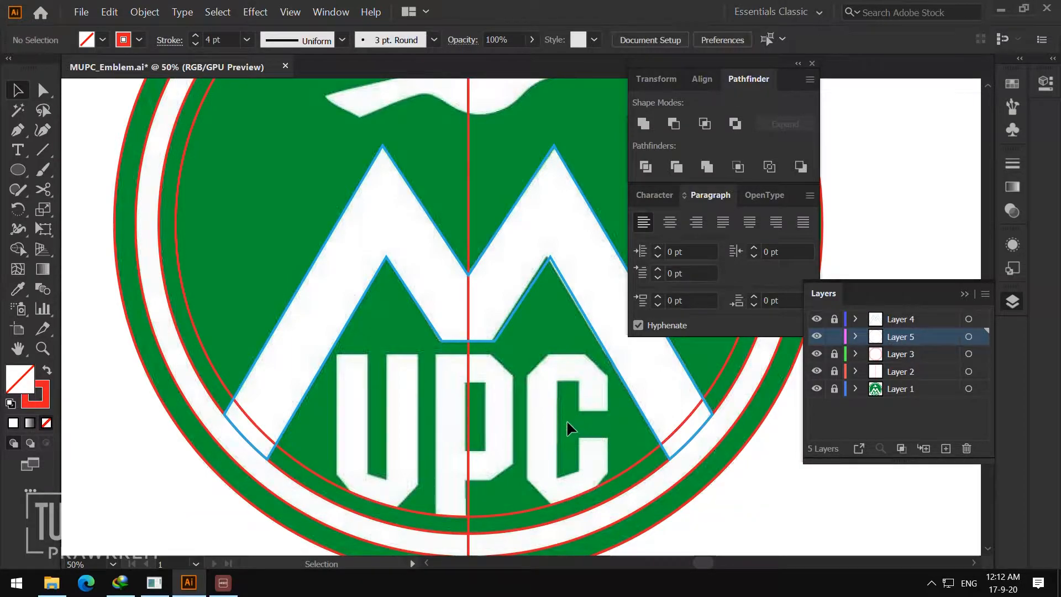
# - Change the stroke colour of Layer 5's circle from the swatches to purple
pyautogui.click(188, 300)
pyautogui.click(139, 40)
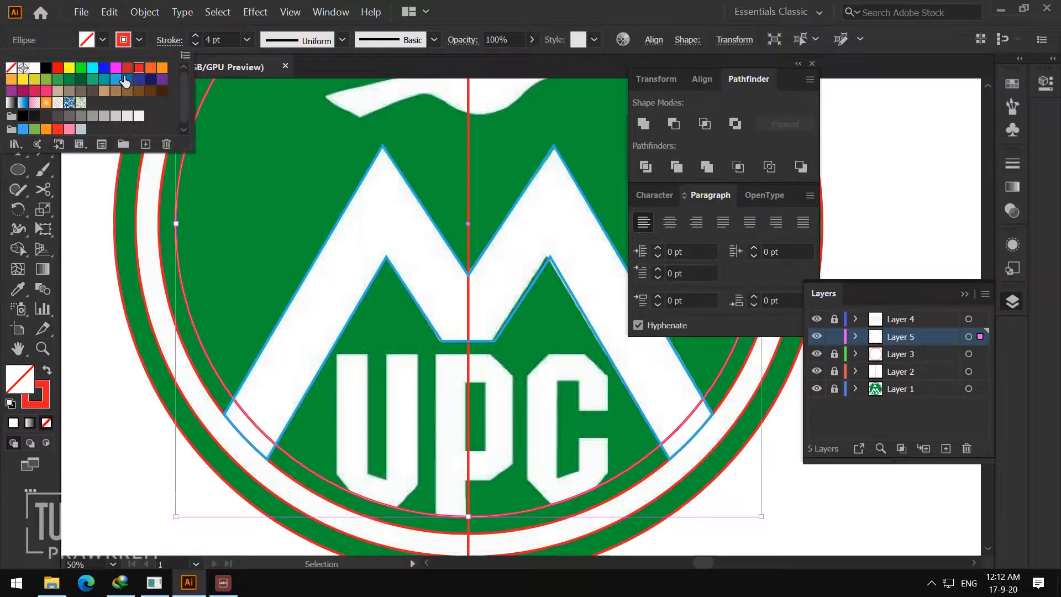
pyautogui.click(154, 81)
pyautogui.click(258, 174)
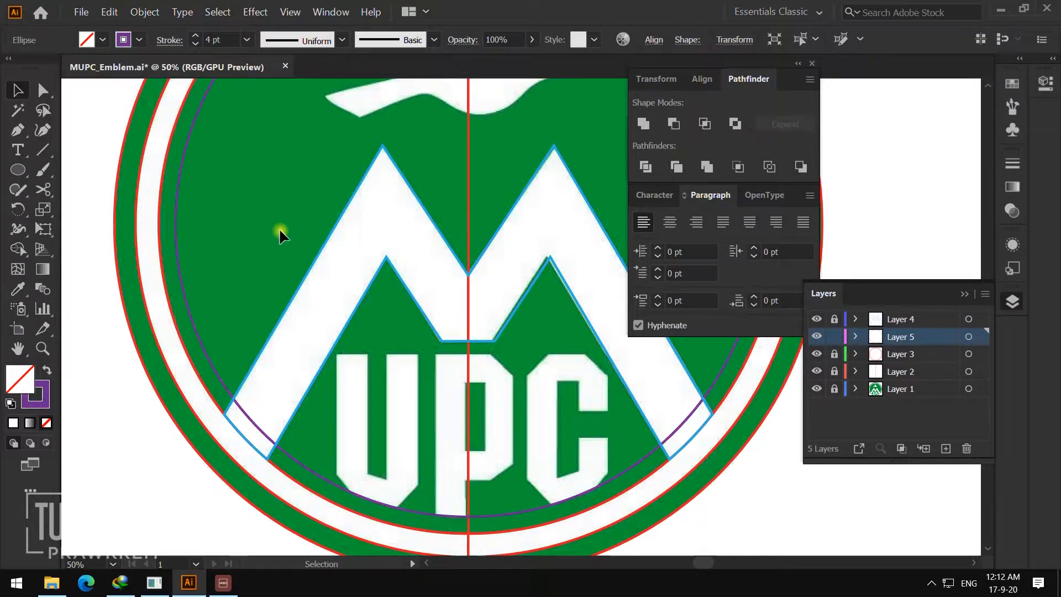
# - Draw a horizontal line along the top edge of the UPC letters and centre it horizontally on the artboard
pyautogui.click(43, 154)
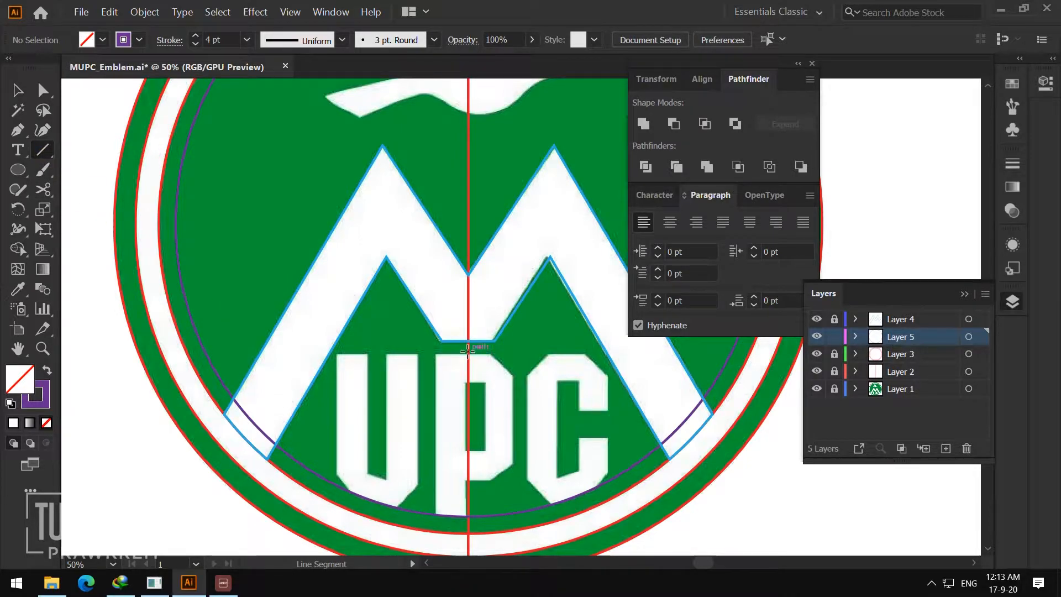
pyautogui.moveTo(468, 354); pyautogui.dragTo(93, 324)
pyautogui.press('v')
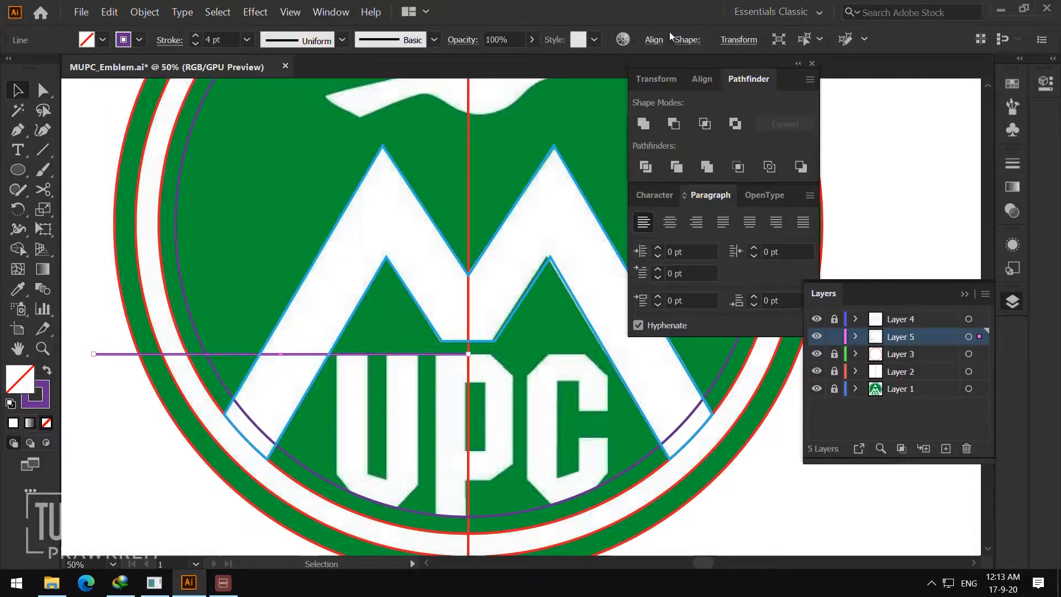
pyautogui.click(655, 40)
pyautogui.click(516, 86)
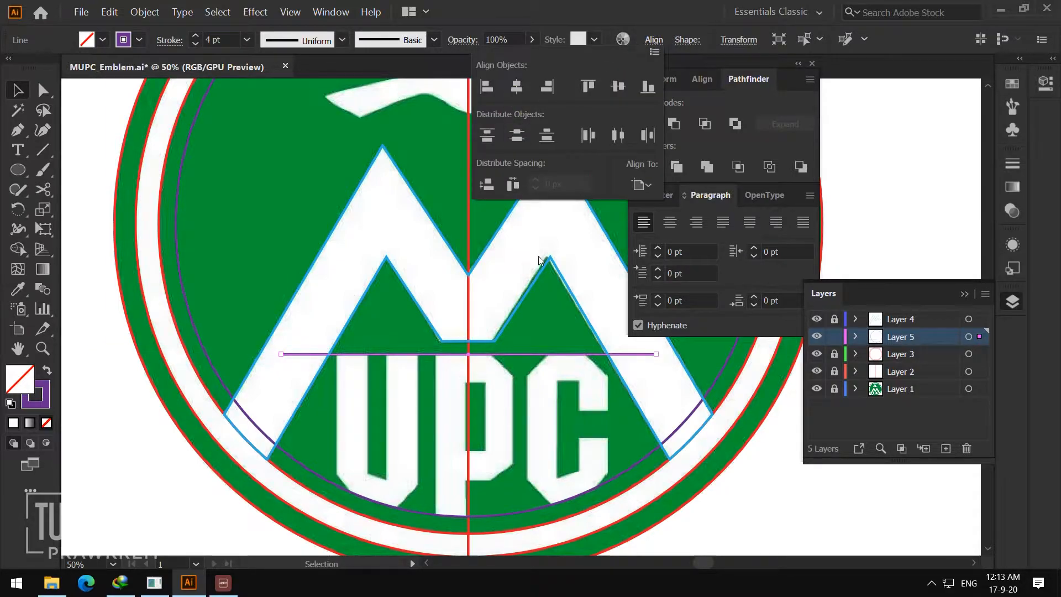
pyautogui.click(557, 314)
pyautogui.click(555, 313)
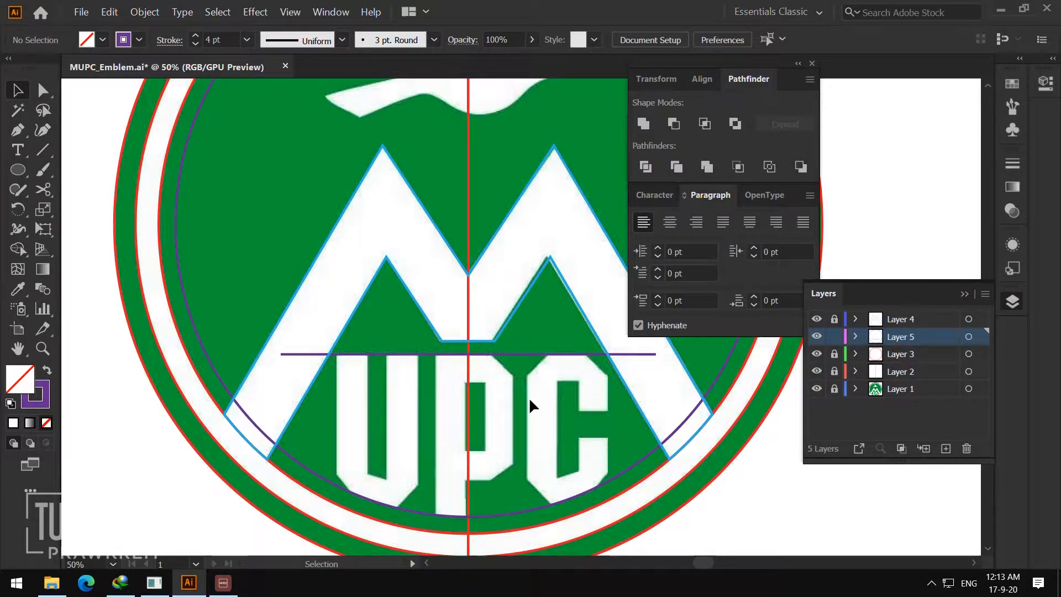
# - Draw a rectangle enclosing all three UPC letters and align it to the artboard's horizontal centre
pyautogui.click(44, 151)
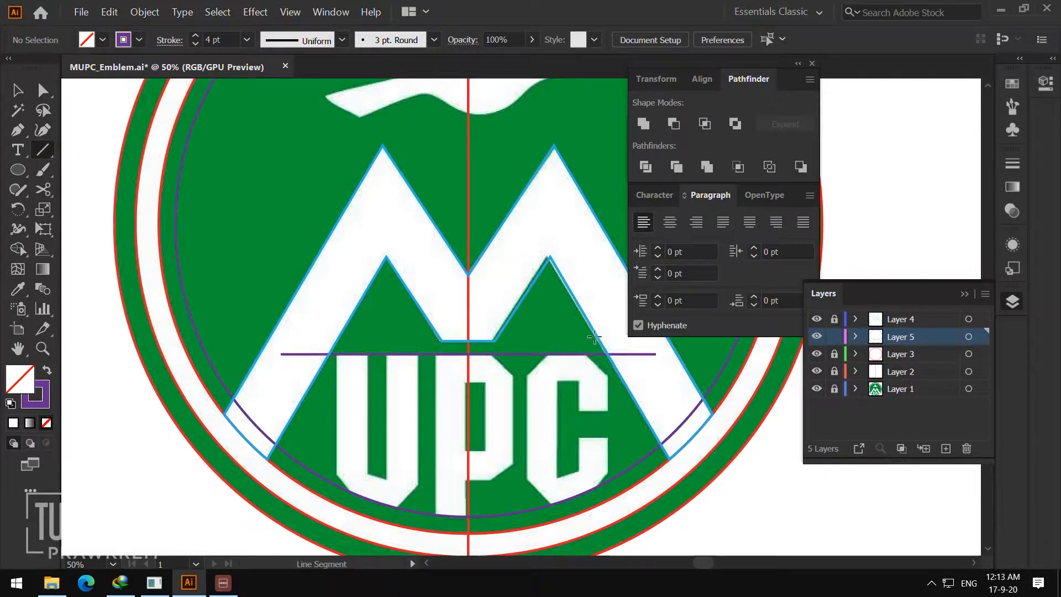
pyautogui.click(16, 173)
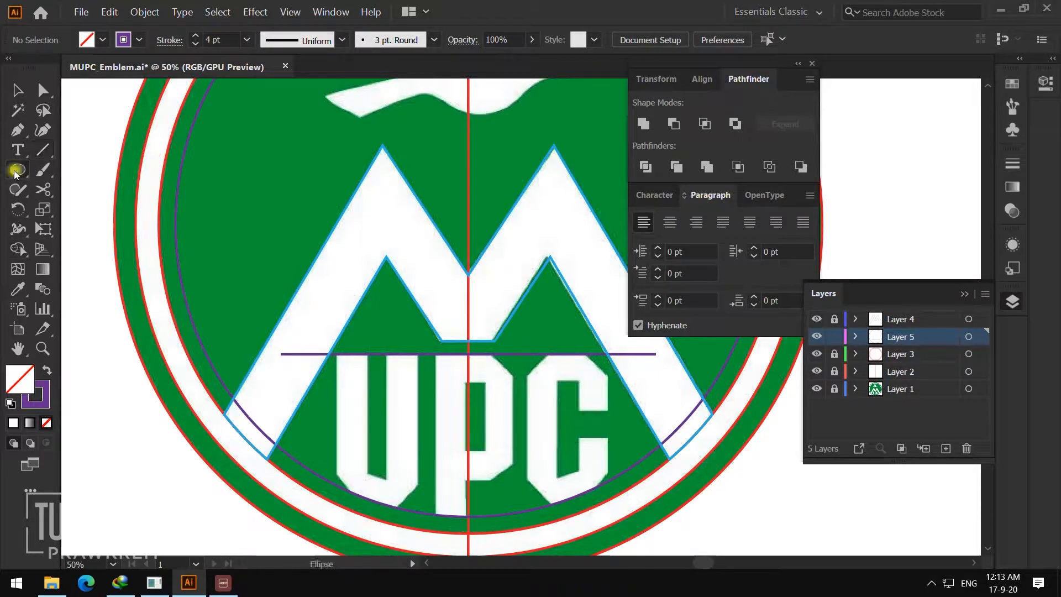
pyautogui.moveTo(15, 172); pyautogui.dragTo(86, 172)
pyautogui.moveTo(336, 353); pyautogui.dragTo(607, 516)
pyautogui.press('v')
pyautogui.click(662, 40)
pyautogui.click(516, 86)
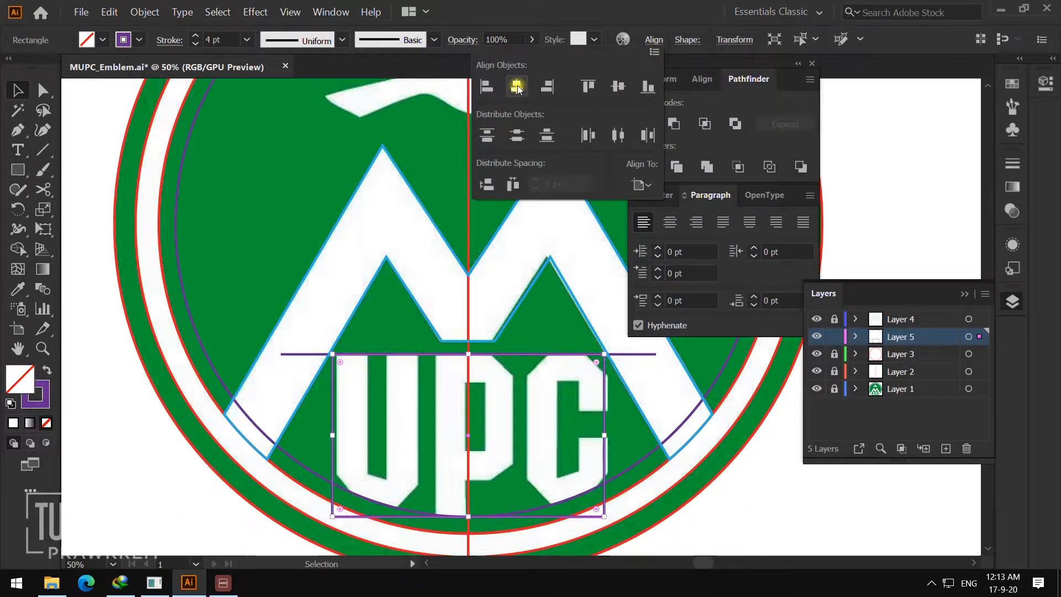
pyautogui.click(555, 302)
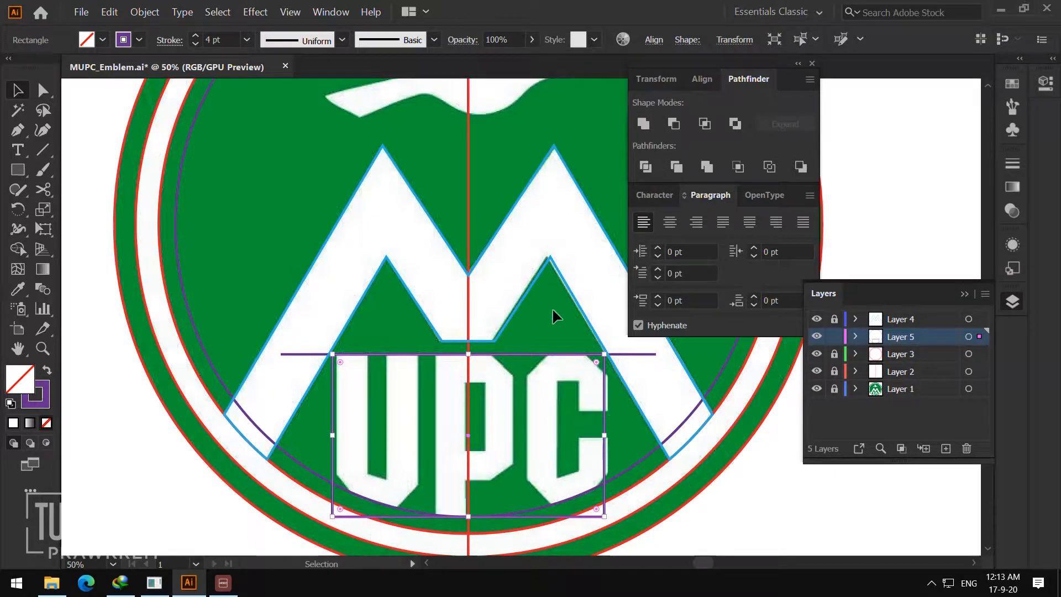
pyautogui.click(552, 307)
# - Shift the rectangle around UPC about 8 px horizontally so its sides meet the outer edges of the U and C
pyautogui.press('z')
pyautogui.click(558, 399)
pyautogui.click(516, 329)
pyautogui.moveTo(523, 339); pyautogui.dragTo(469, 303)
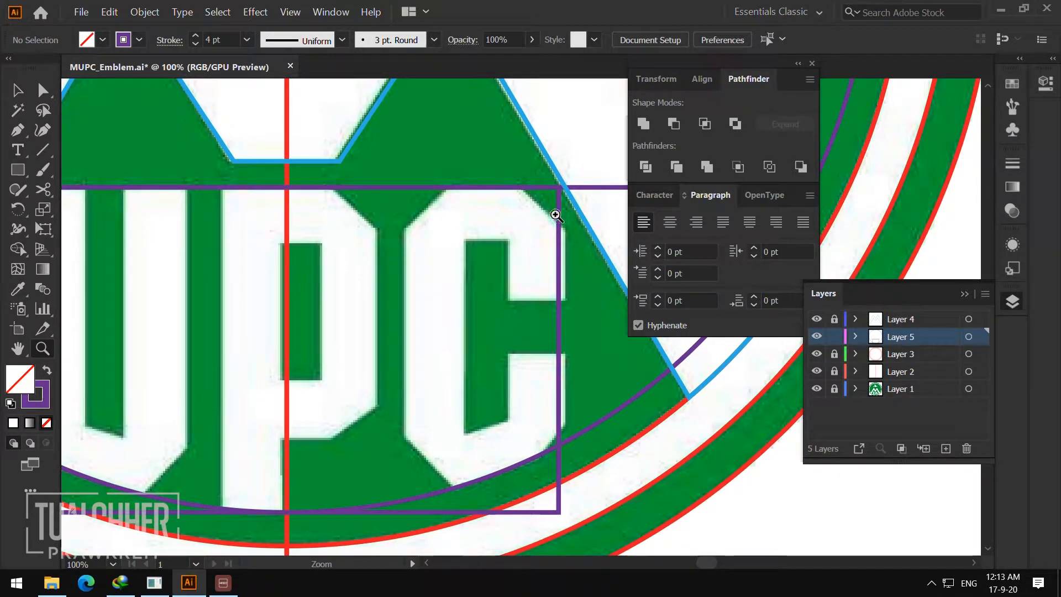
pyautogui.moveTo(469, 260); pyautogui.dragTo(445, 284)
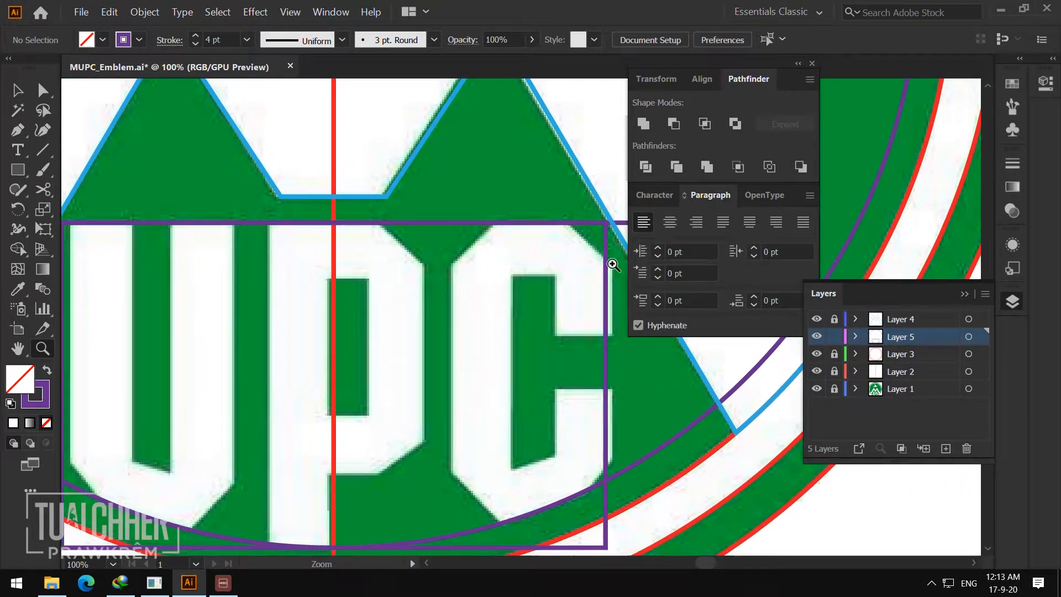
pyautogui.moveTo(349, 279)
pyautogui.mouseDown()
pyautogui.moveTo(393, 293)
pyautogui.moveTo(348, 289)
pyautogui.mouseUp()
pyautogui.moveTo(346, 241); pyautogui.dragTo(456, 248)
pyautogui.moveTo(189, 279); pyautogui.dragTo(310, 283)
pyautogui.press('v')
pyautogui.moveTo(252, 302); pyautogui.dragTo(260, 304)
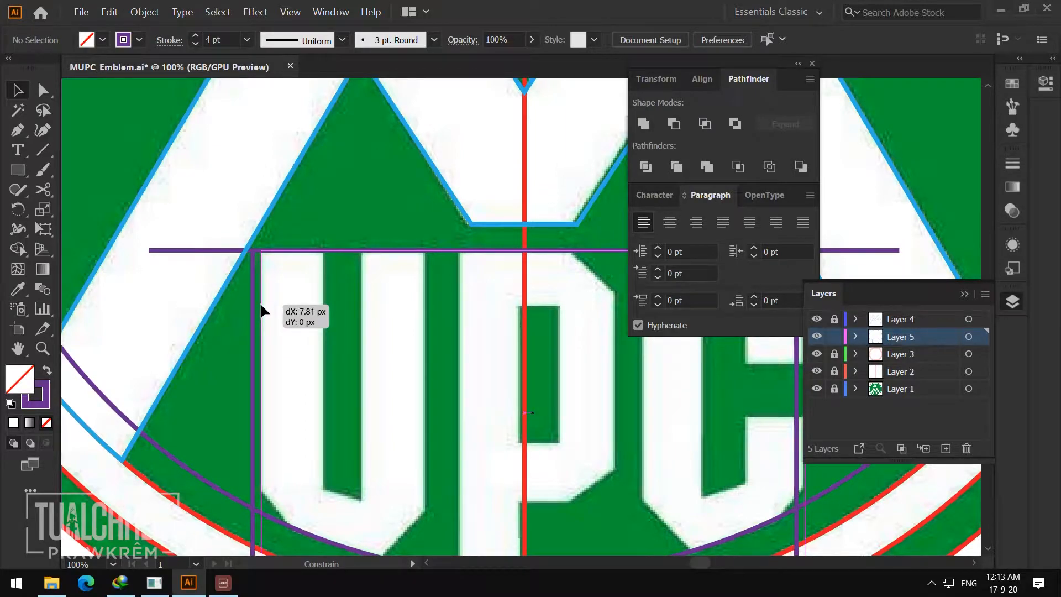
pyautogui.click(333, 317)
# - Draw a second rectangle around only the letter U, from the top line to the large rectangle's bottom edge, and select it
pyautogui.press('z')
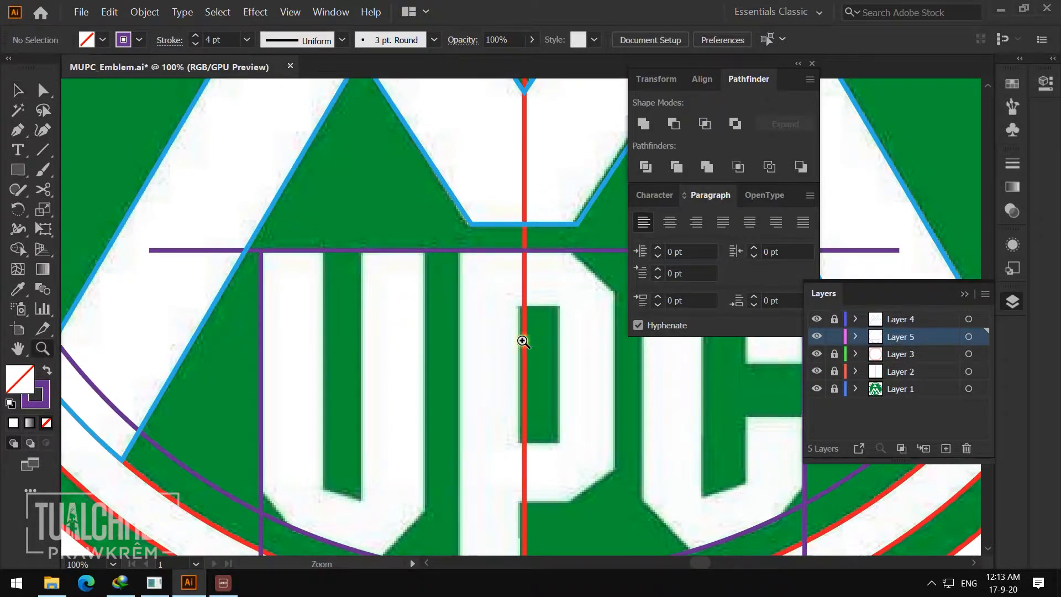
pyautogui.keyDown('alt'); pyautogui.click(523, 341); pyautogui.keyUp('alt')
pyautogui.keyDown('alt'); pyautogui.click(549, 331); pyautogui.keyUp('alt')
pyautogui.moveTo(564, 323); pyautogui.dragTo(500, 337)
pyautogui.click(494, 338)
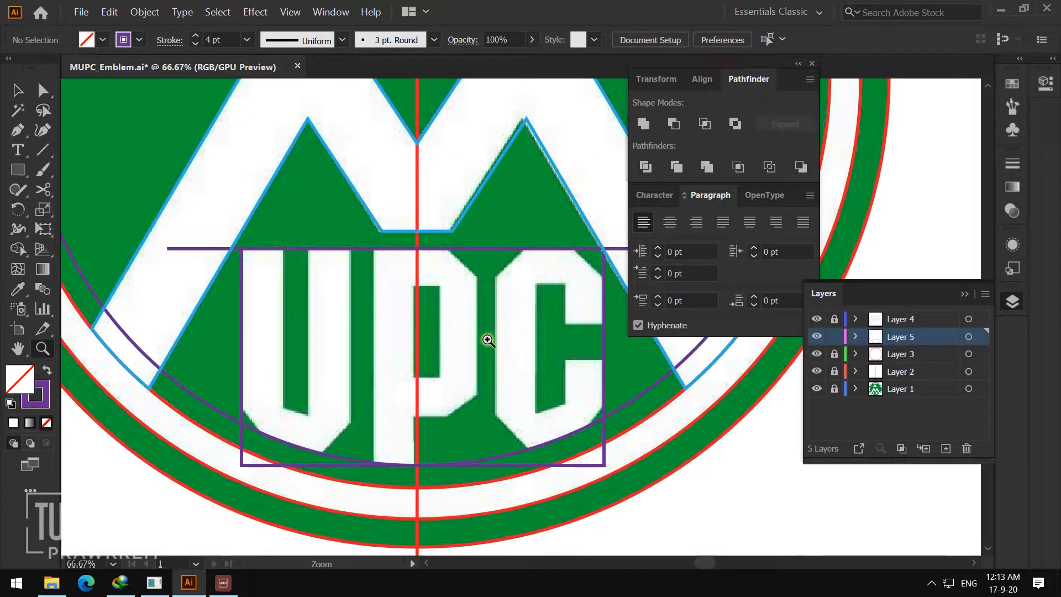
pyautogui.click(470, 320)
pyautogui.press('m')
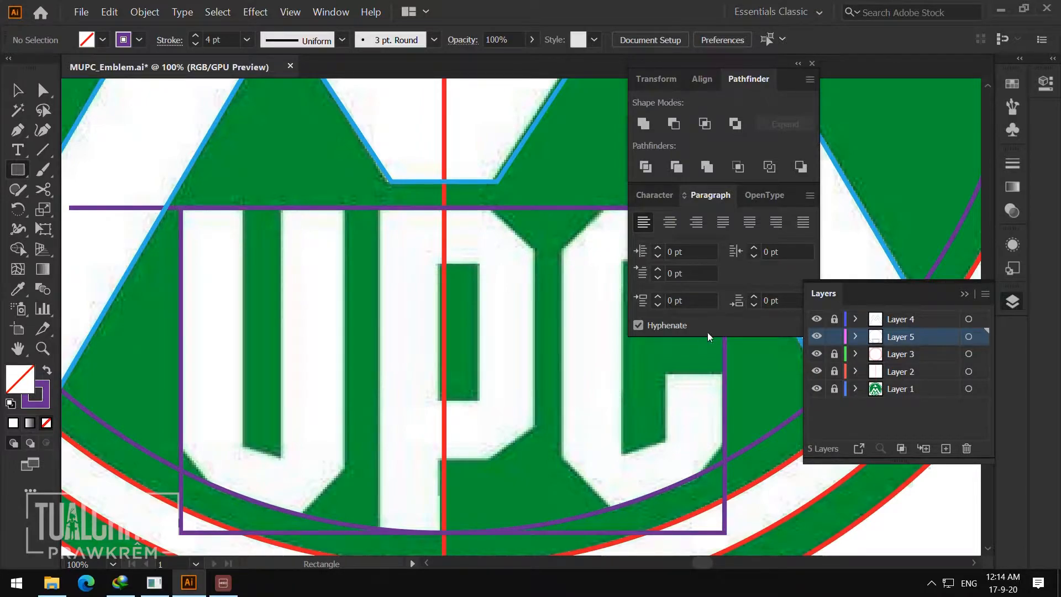
pyautogui.moveTo(438, 323); pyautogui.dragTo(461, 303)
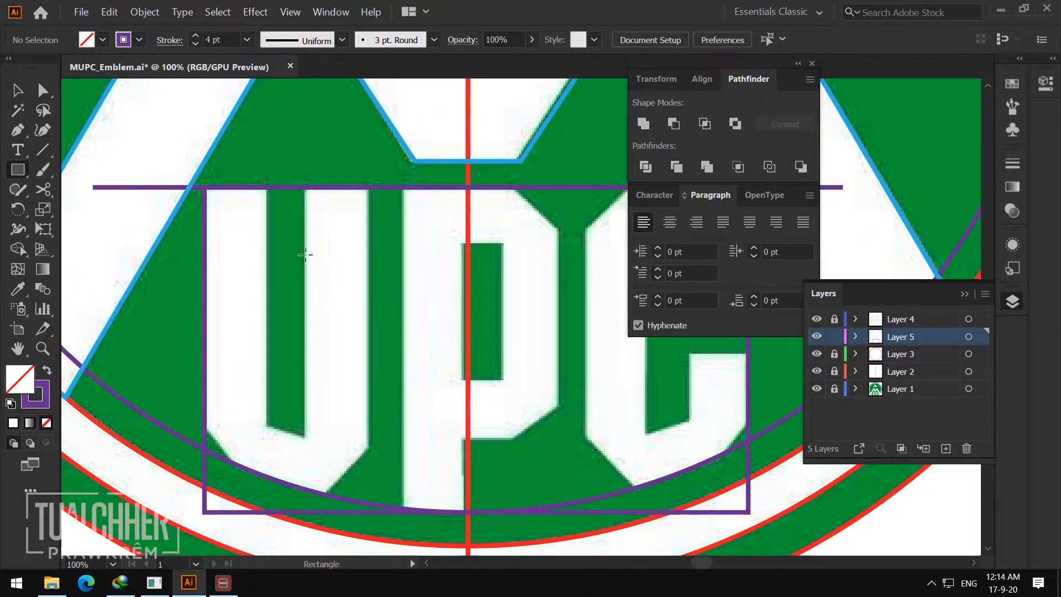
pyautogui.press('v')
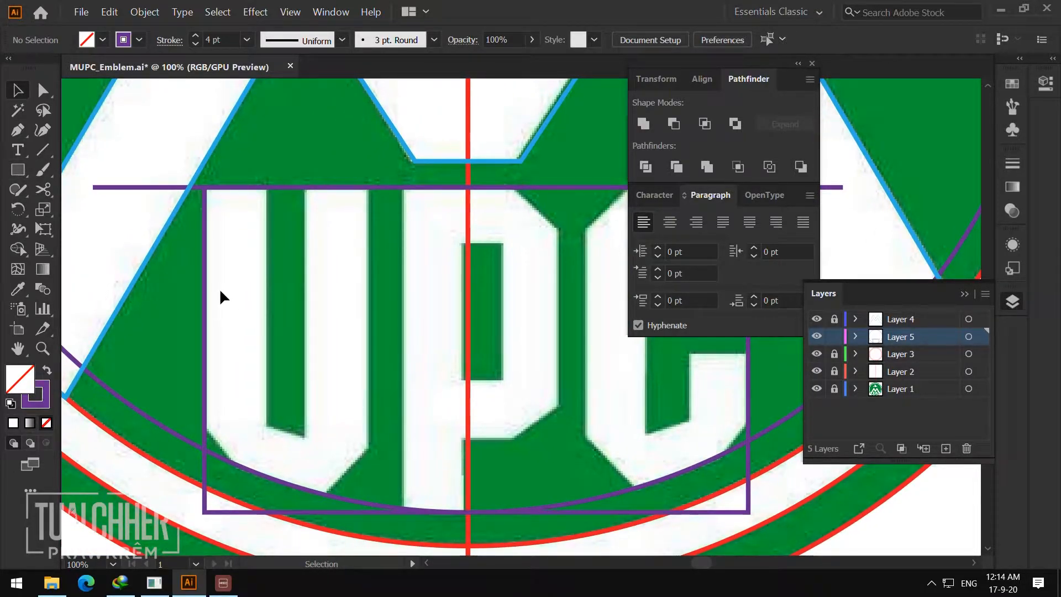
pyautogui.click(17, 170)
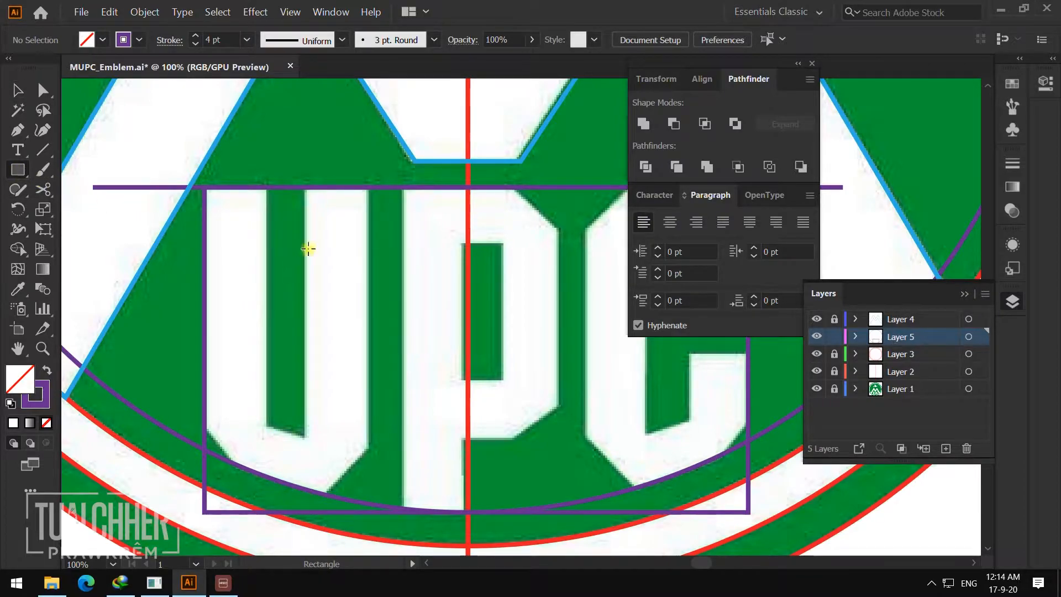
pyautogui.moveTo(369, 188); pyautogui.dragTo(205, 512)
pyautogui.press('v')
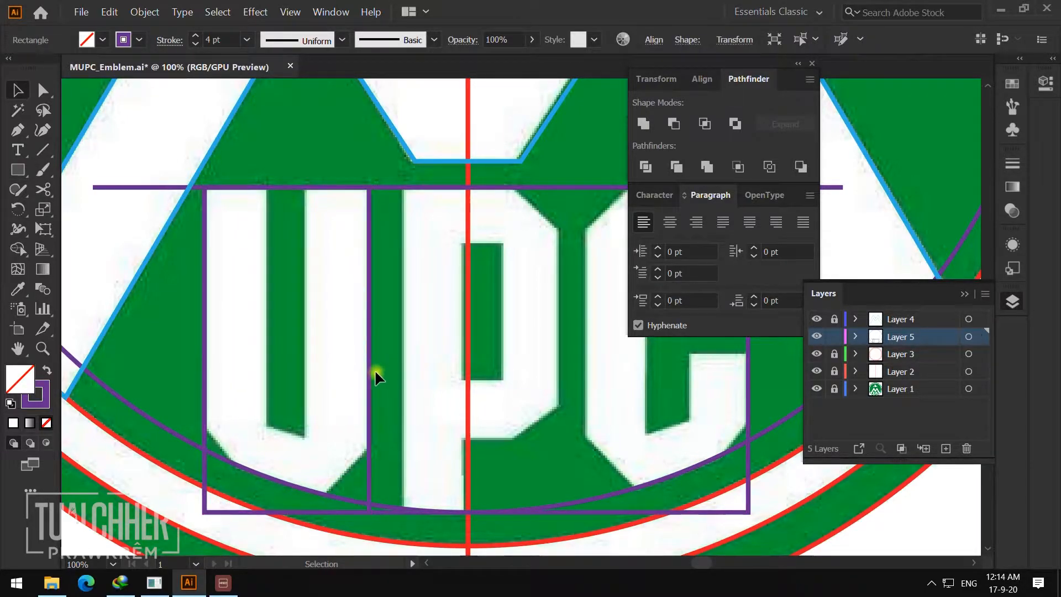
pyautogui.click(374, 371)
pyautogui.click(371, 371)
pyautogui.click(139, 39)
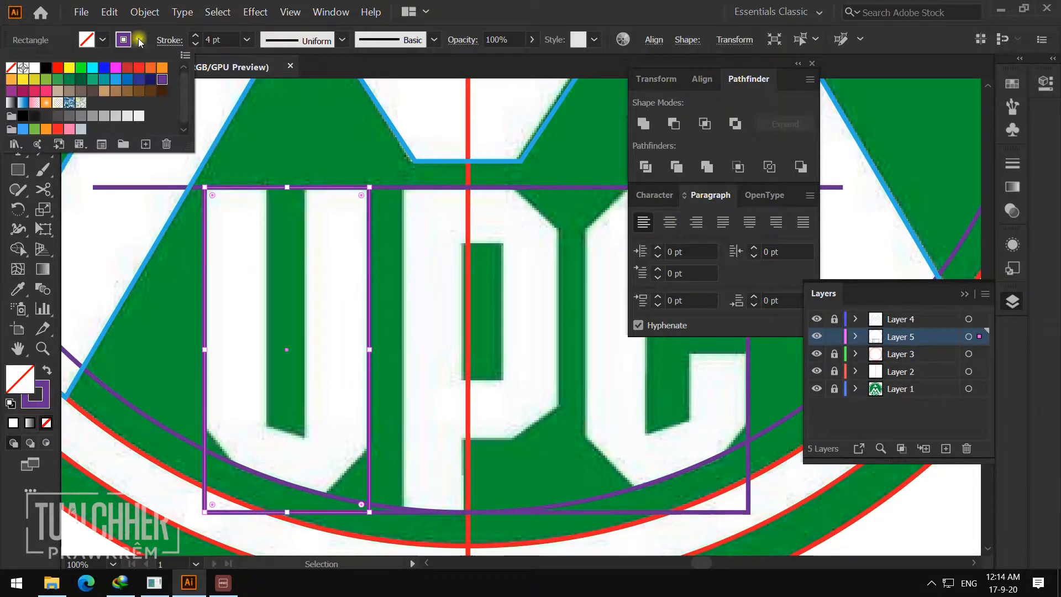
pyautogui.press('Escape')
pyautogui.press('a')
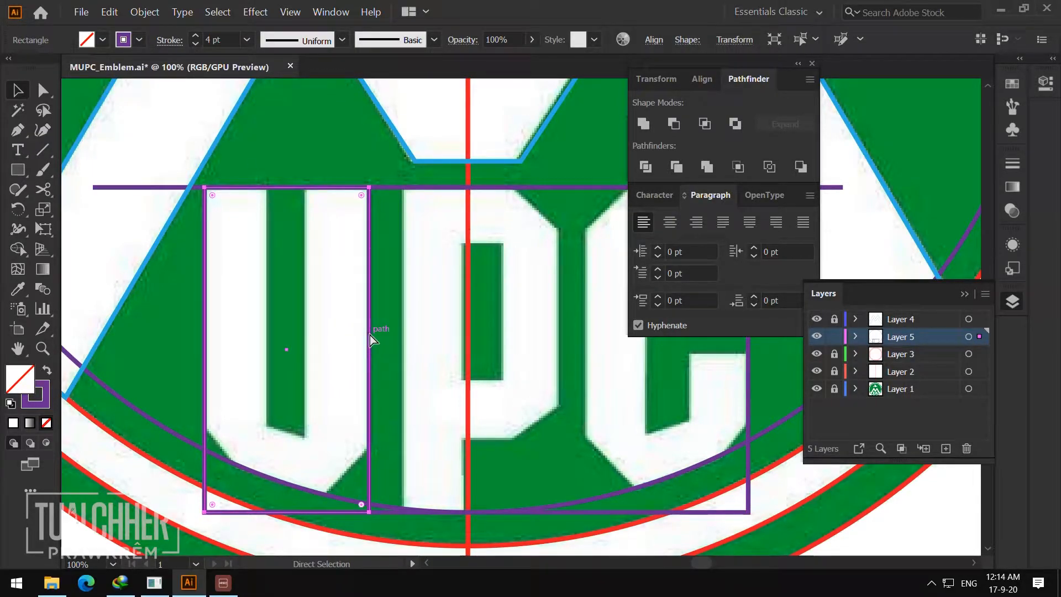
pyautogui.press('v')
# - Paste a copy of the U rectangle in place and move it horizontally over the letter P, matching the P's outer right edge
pyautogui.click(109, 12)
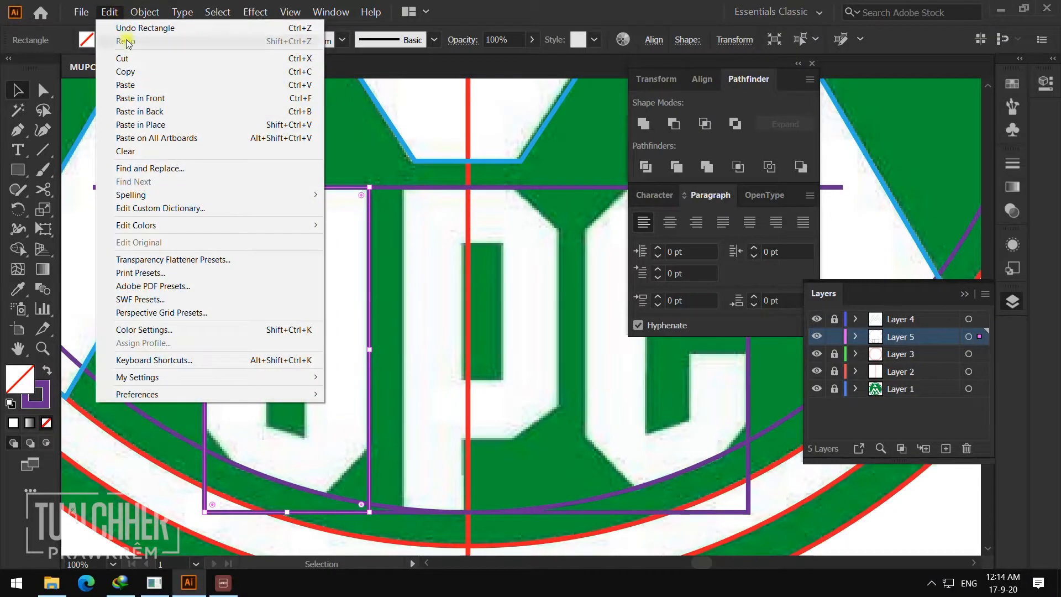
pyautogui.click(142, 73)
pyautogui.click(109, 12)
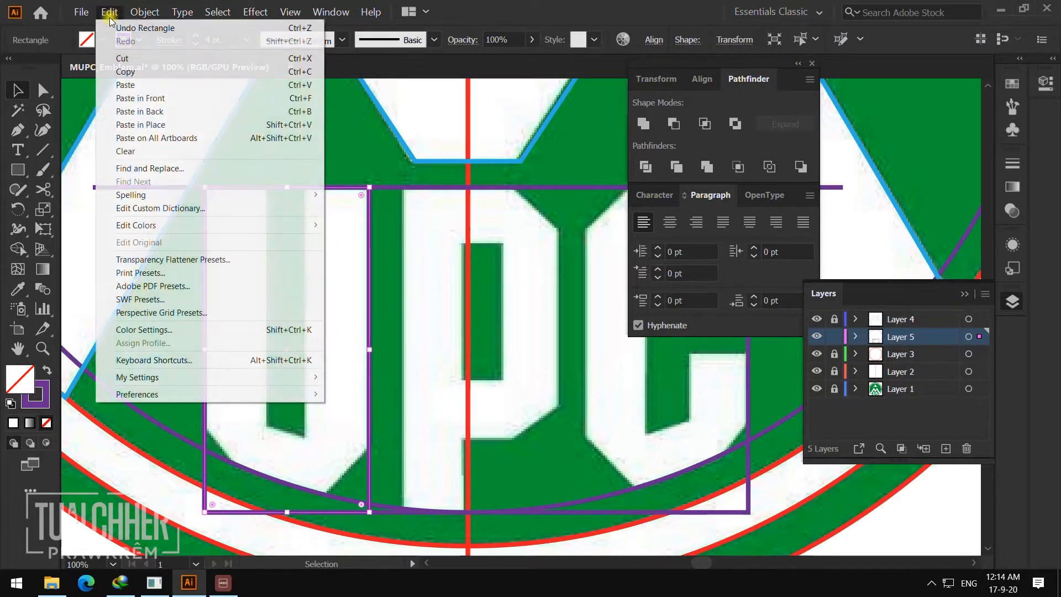
pyautogui.click(165, 125)
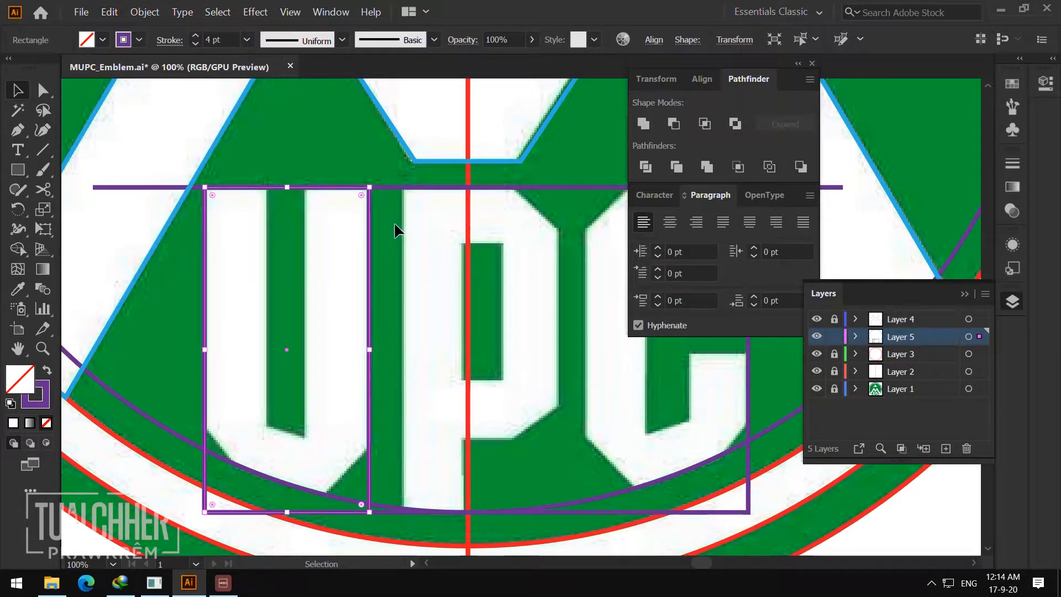
pyautogui.moveTo(364, 253); pyautogui.dragTo(436, 297)
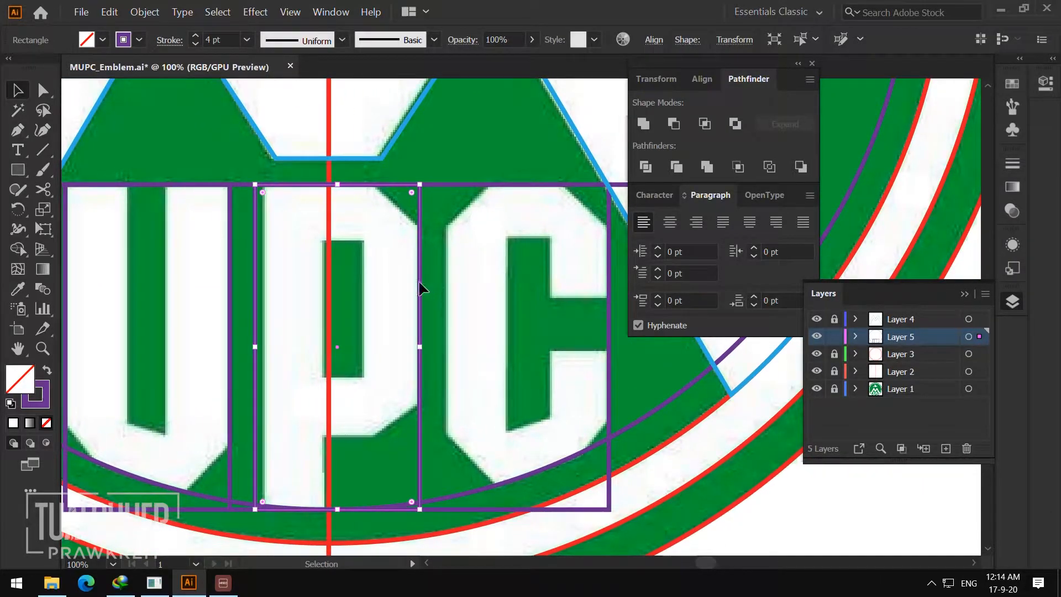
# - Paste a copy of the P rectangle in front and move it horizontally over the letter C to the large rectangle's right side
pyautogui.click(106, 17)
pyautogui.click(160, 70)
pyautogui.click(110, 12)
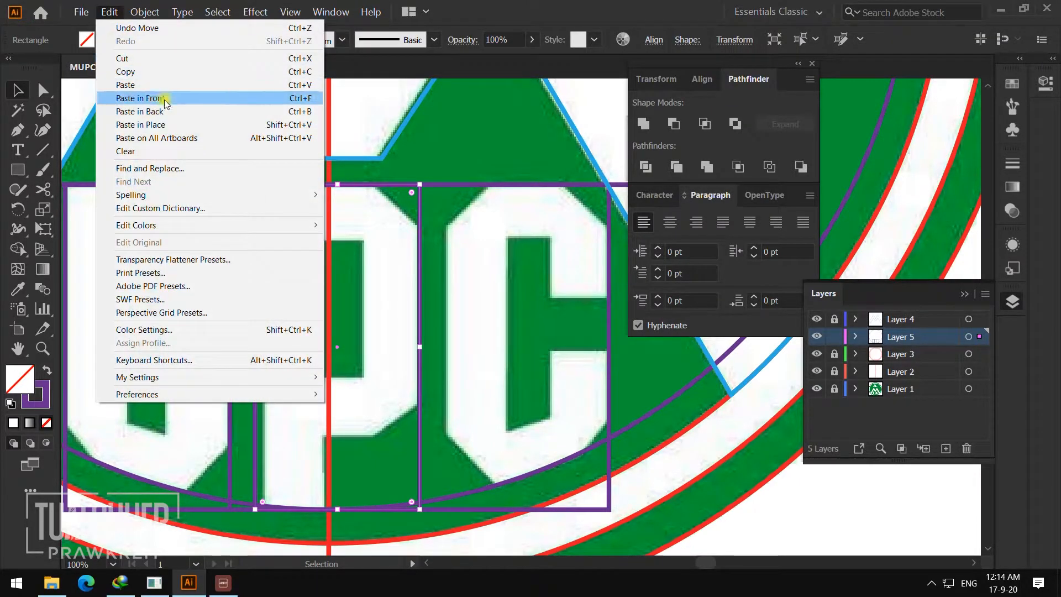
pyautogui.click(165, 103)
pyautogui.moveTo(413, 244); pyautogui.dragTo(418, 254)
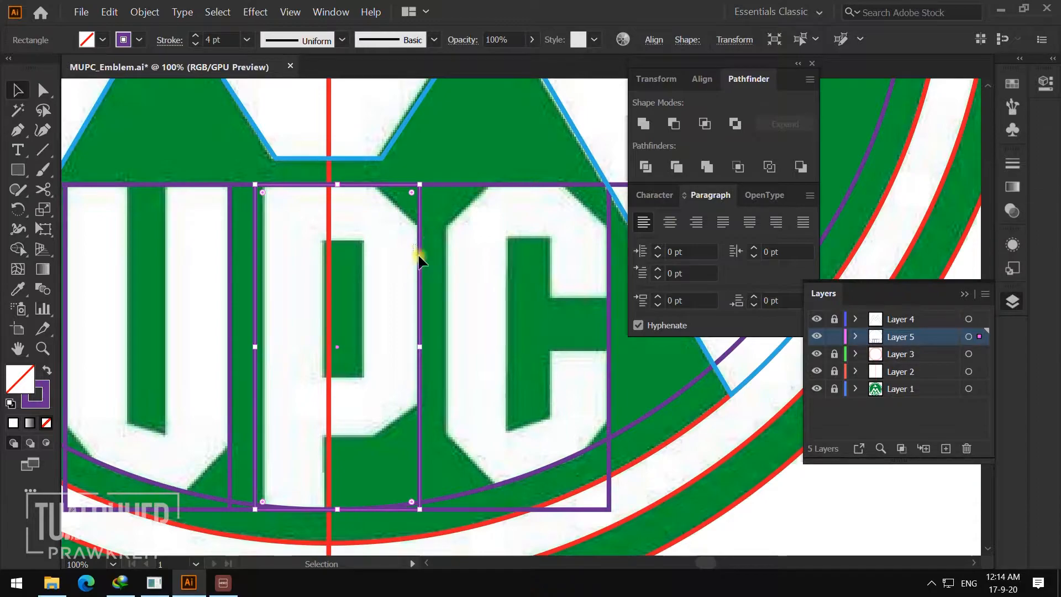
pyautogui.moveTo(488, 262); pyautogui.dragTo(608, 290)
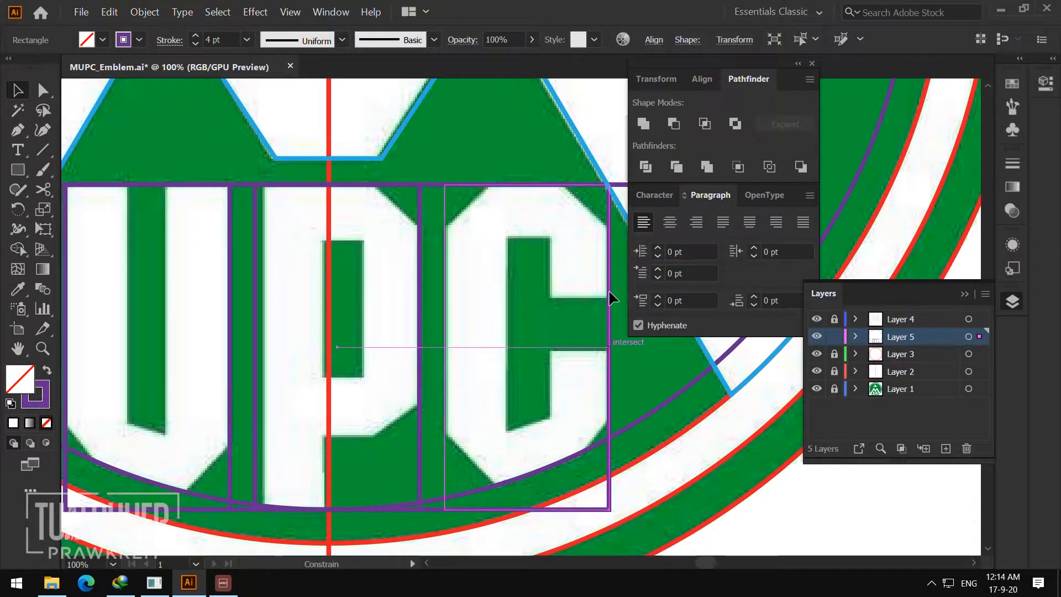
pyautogui.click(441, 336)
# - Paste a copy of the U rectangle in place and narrow it about its center to about 44 px around the U's inner gap
pyautogui.moveTo(394, 224); pyautogui.dragTo(450, 221)
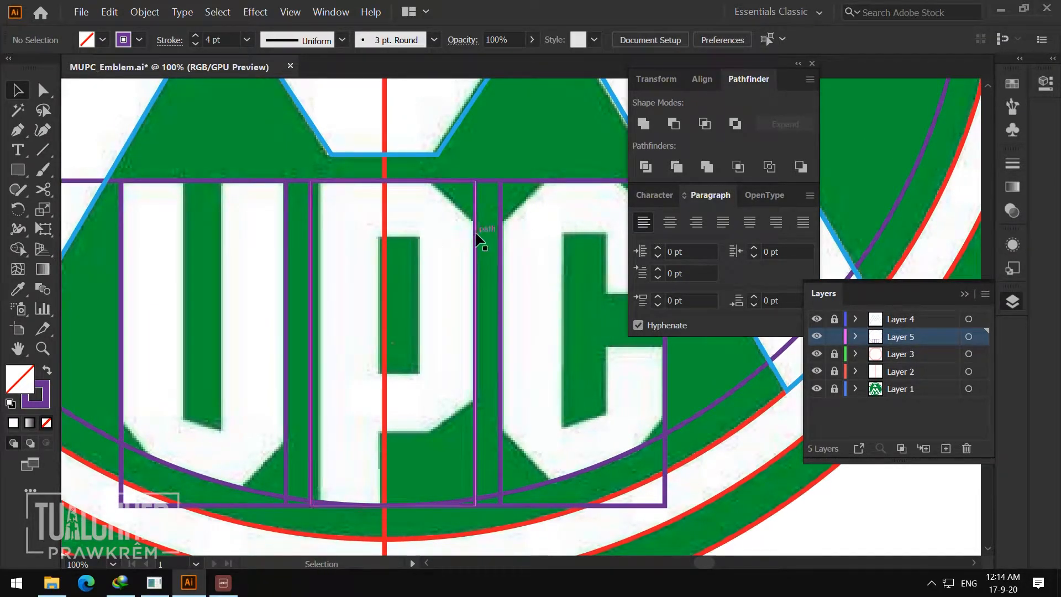
pyautogui.hscroll(-4, 417, 241)
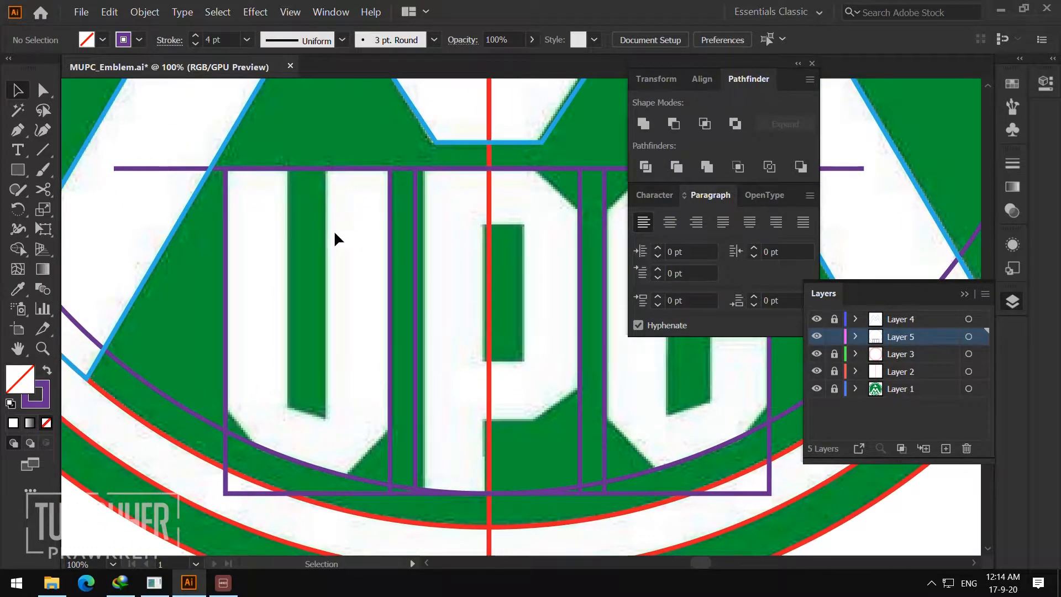
pyautogui.click(387, 237)
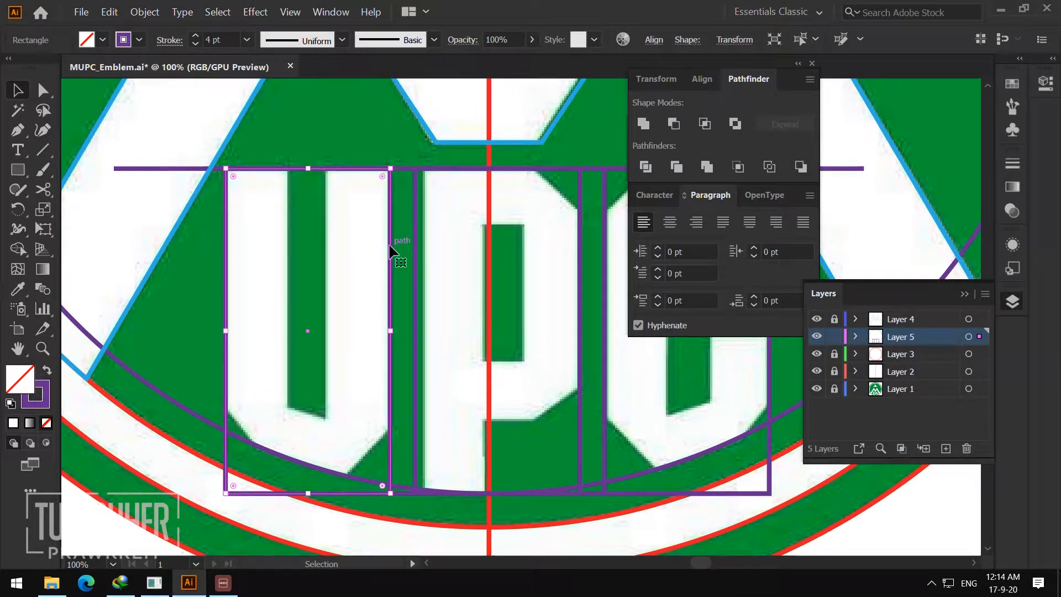
pyautogui.press('ctrl')
pyautogui.click(109, 11)
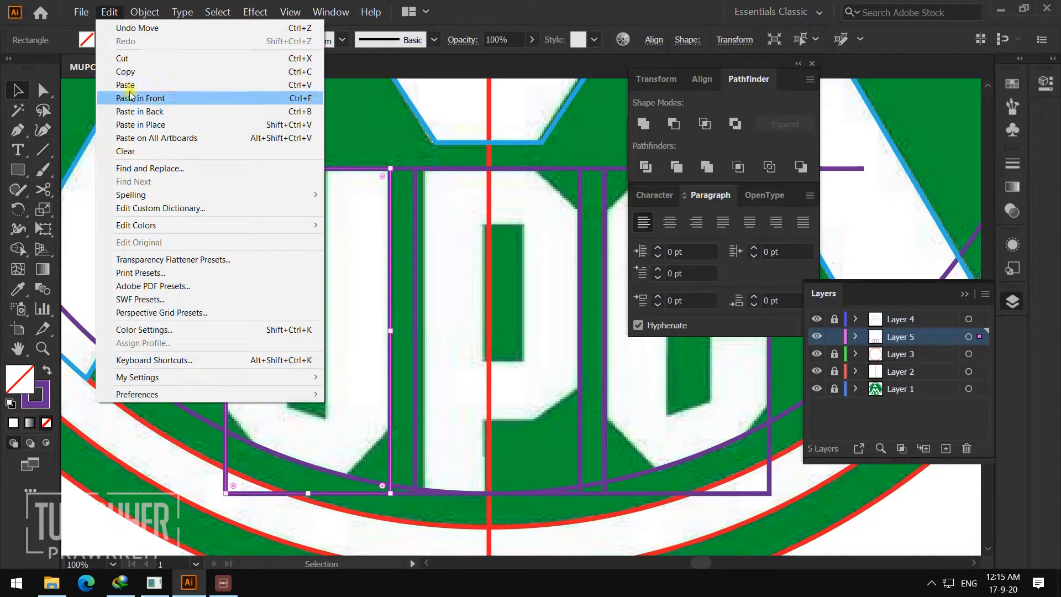
pyautogui.click(148, 76)
pyautogui.click(109, 11)
pyautogui.click(165, 126)
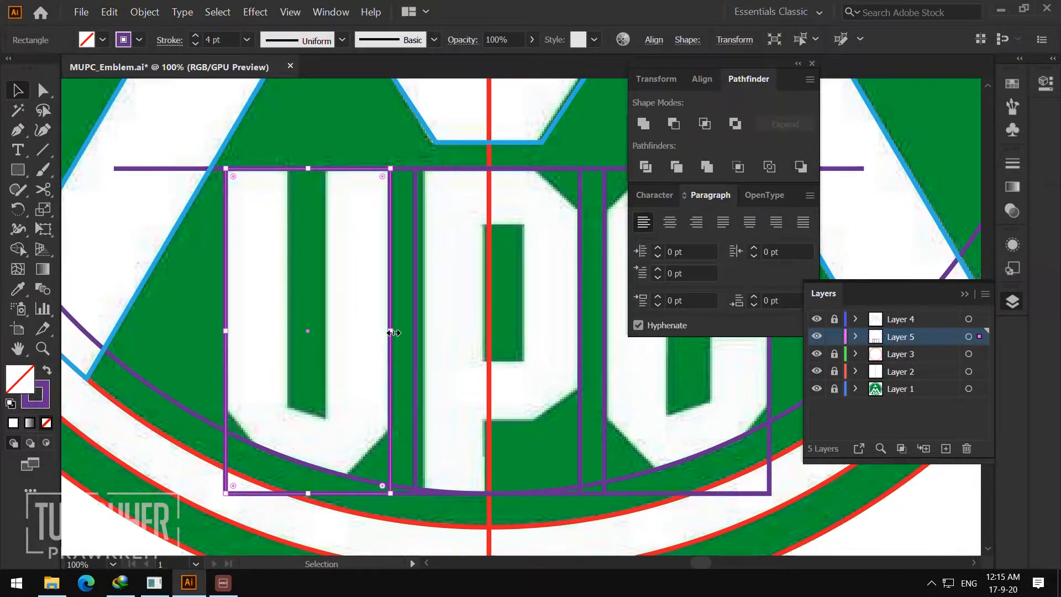
pyautogui.moveTo(393, 332); pyautogui.dragTo(333, 335)
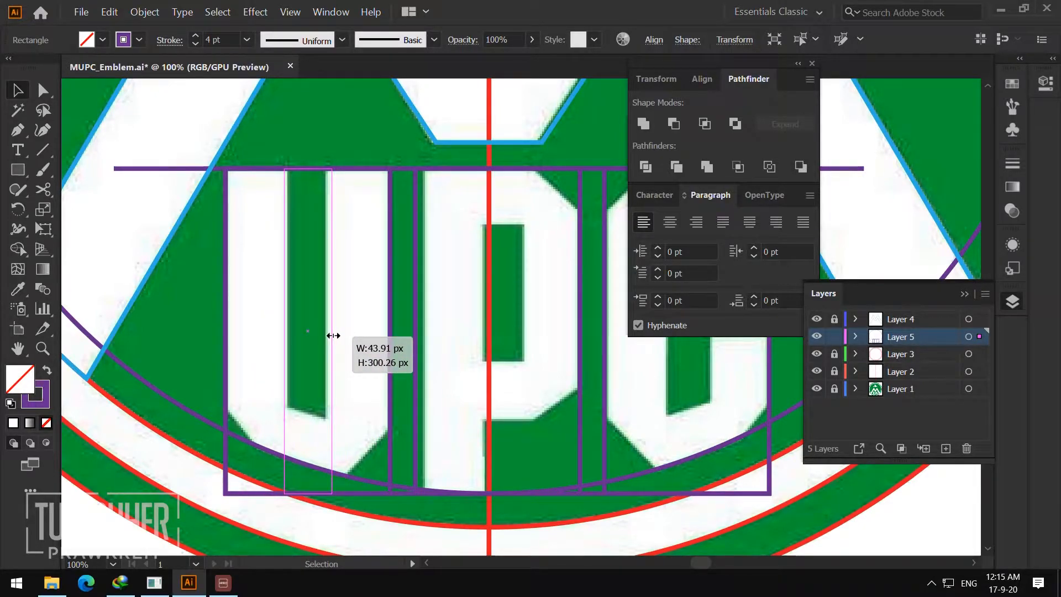
pyautogui.moveTo(333, 335); pyautogui.dragTo(332, 335)
pyautogui.click(361, 313)
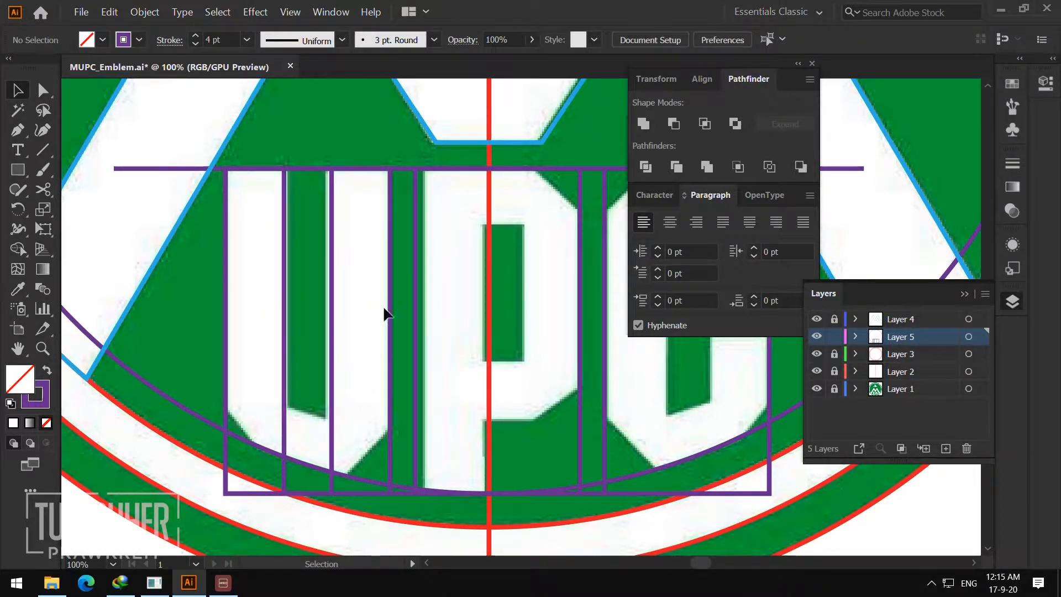
# - Duplicate the narrow U gap rectangle horizontally onto the P, aligning its right side with the right edge of the P's counter
pyautogui.moveTo(438, 306); pyautogui.dragTo(355, 314)
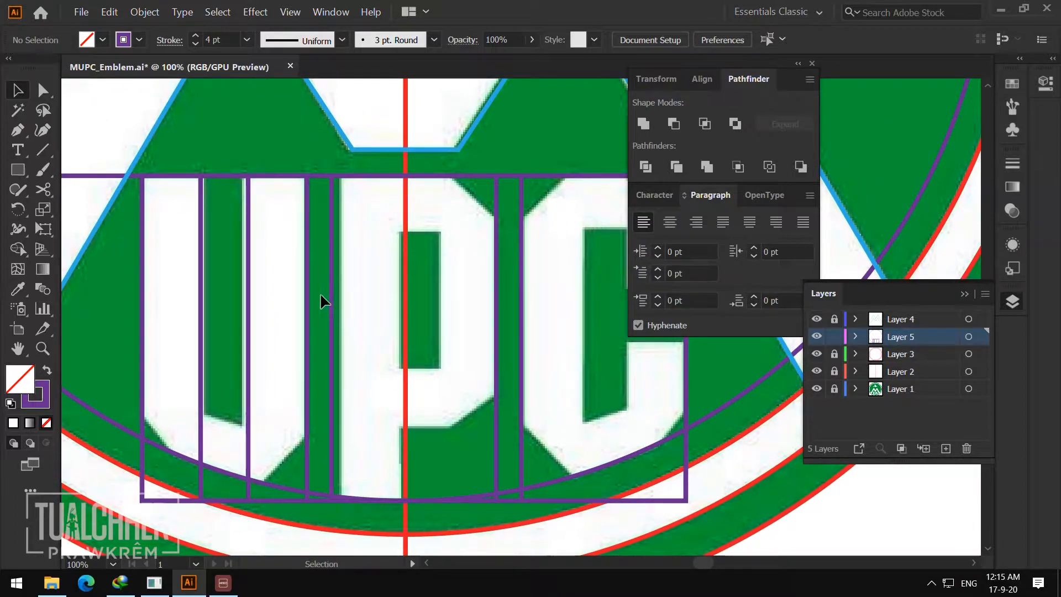
pyautogui.click(248, 291)
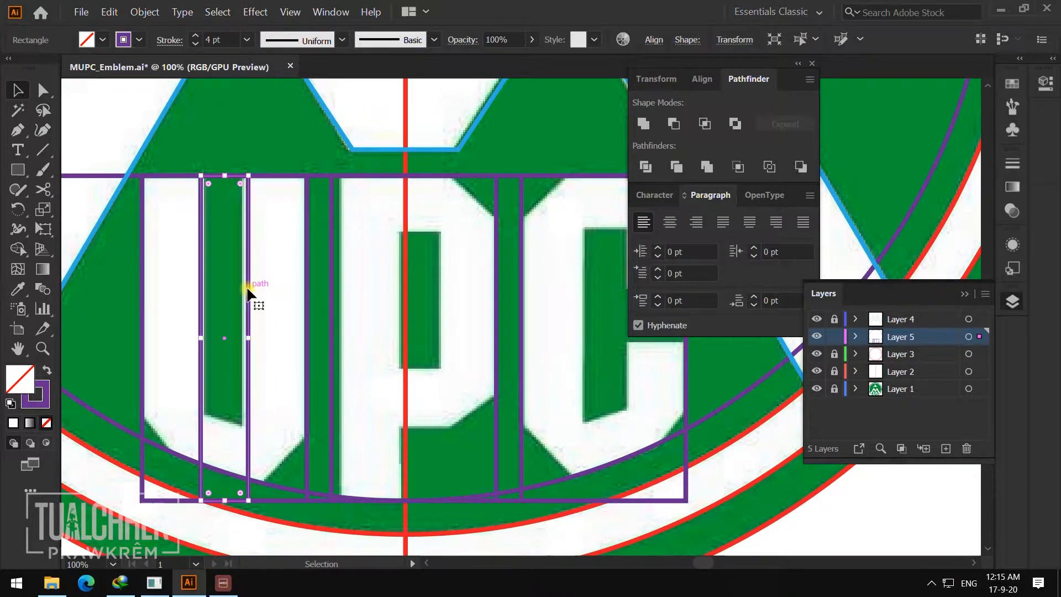
pyautogui.press('a')
pyautogui.press('v')
pyautogui.moveTo(320, 307); pyautogui.dragTo(351, 309)
pyautogui.click(251, 292)
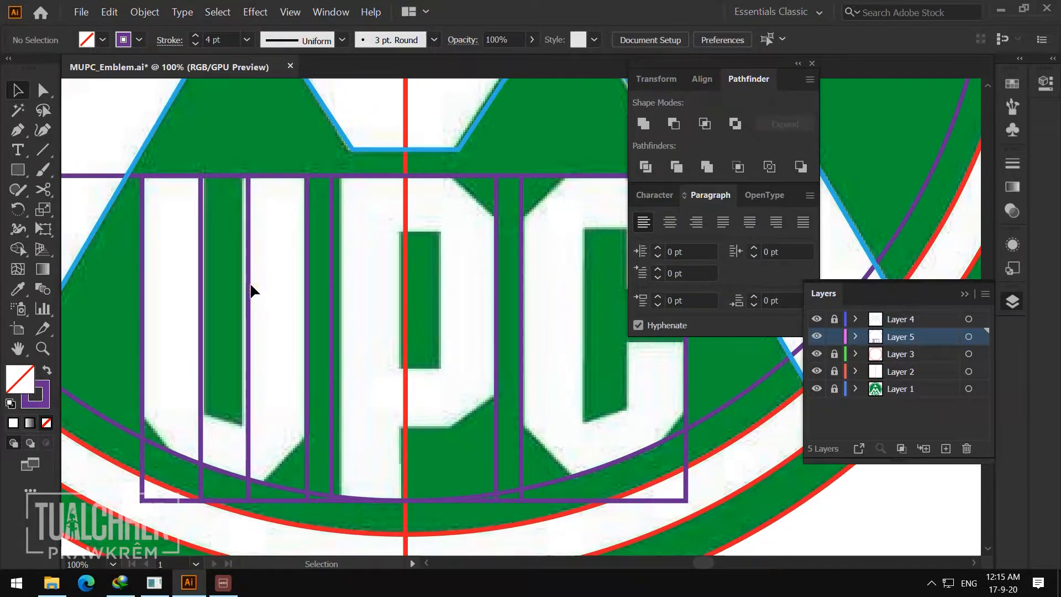
pyautogui.moveTo(251, 287); pyautogui.dragTo(438, 296)
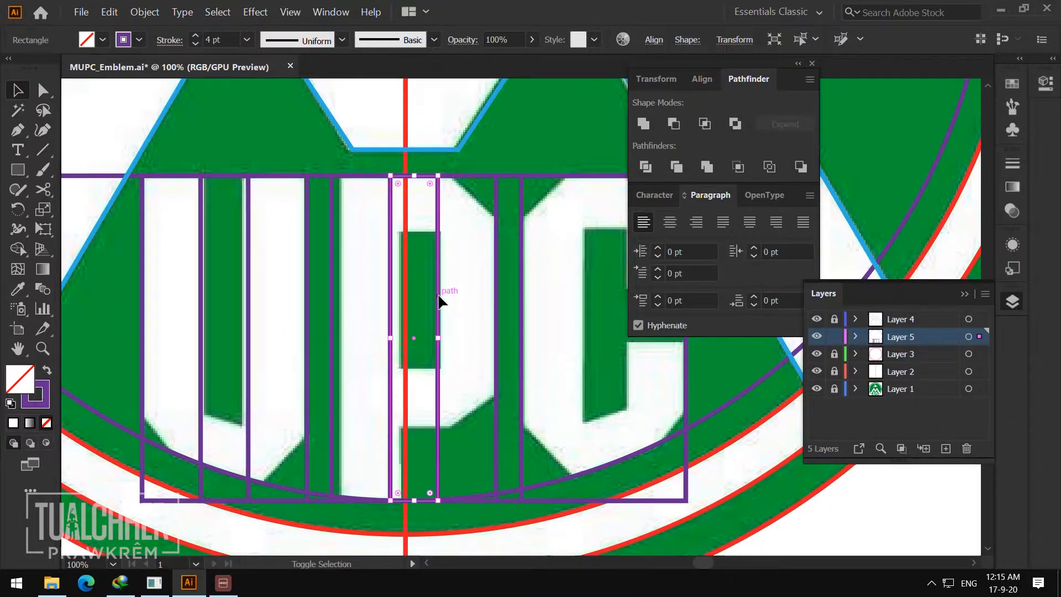
pyautogui.click(488, 230)
# - Duplicate the P's narrow rectangle horizontally onto the C, aligning its right side with the right edge of the C's inner gap
pyautogui.moveTo(488, 229); pyautogui.dragTo(405, 257)
pyautogui.click(352, 242)
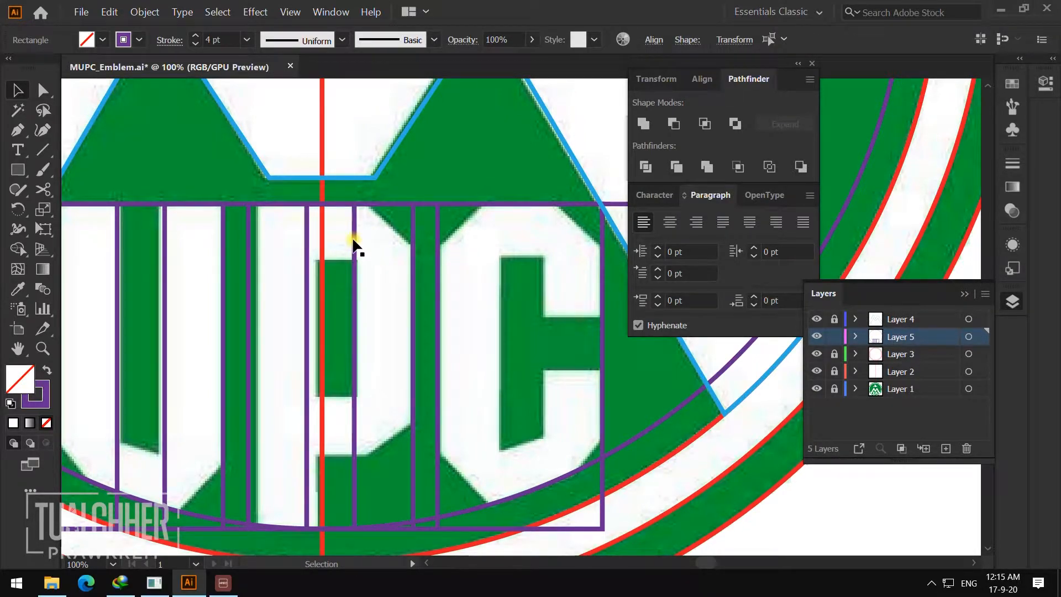
pyautogui.moveTo(353, 241); pyautogui.dragTo(548, 256)
pyautogui.click(572, 304)
# - Draw a horizontal rectangle across the tops of U, P and C, from the top line to the upper edge of the P's counter
pyautogui.press('z')
pyautogui.keyDown('alt'); pyautogui.click(478, 307); pyautogui.keyUp('alt')
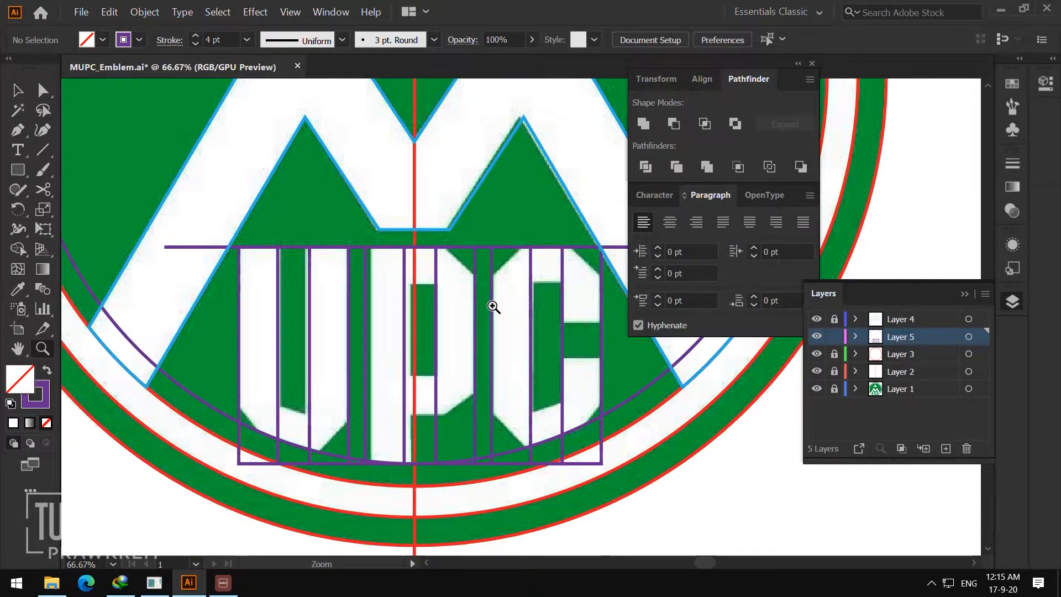
pyautogui.click(17, 170)
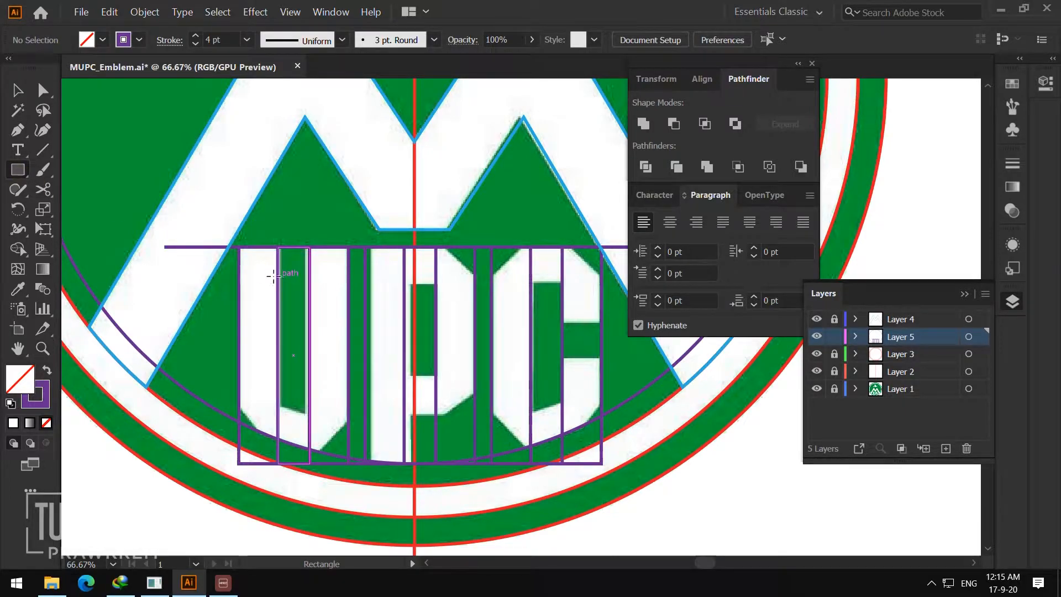
pyautogui.moveTo(601, 282); pyautogui.dragTo(239, 248)
pyautogui.press('z')
pyautogui.click(506, 315)
pyautogui.click(448, 301)
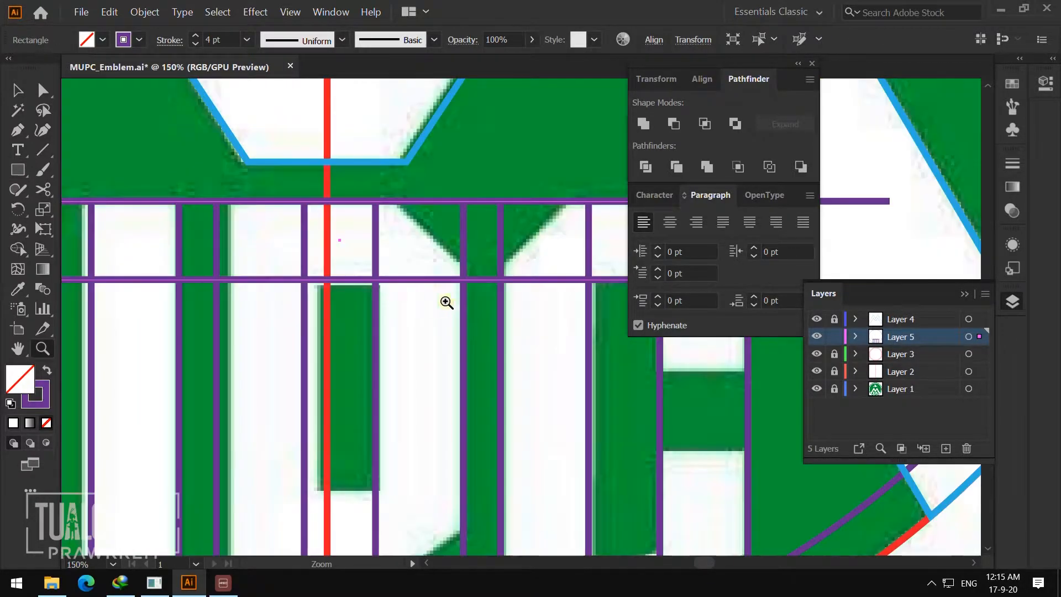
pyautogui.click(585, 297)
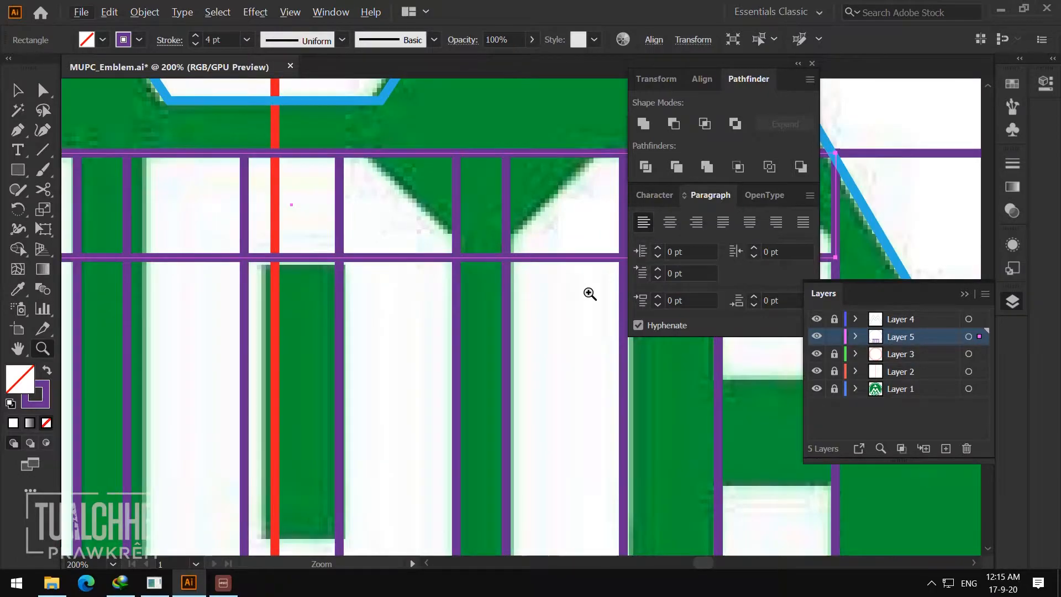
pyautogui.keyDown('alt'); pyautogui.click(504, 305); pyautogui.keyUp('alt')
pyautogui.keyDown('alt'); pyautogui.click(503, 305); pyautogui.keyUp('alt')
pyautogui.keyDown('alt'); pyautogui.click(509, 320); pyautogui.keyUp('alt')
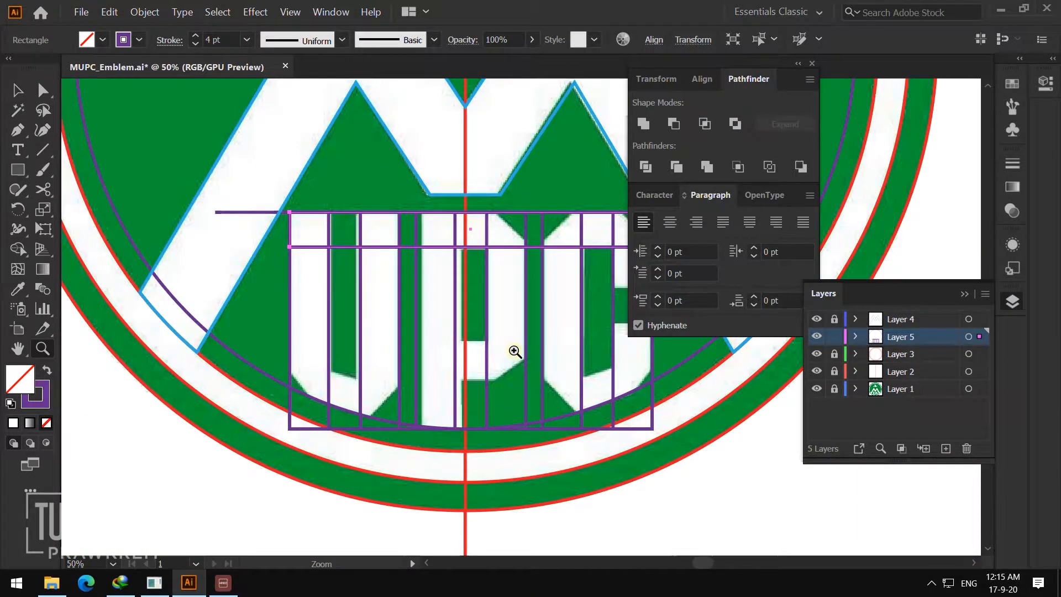
# - Extend the horizontal rectangle's bottom edge slightly downward to meet the top of the P's counter
pyautogui.press('v')
pyautogui.click(519, 251)
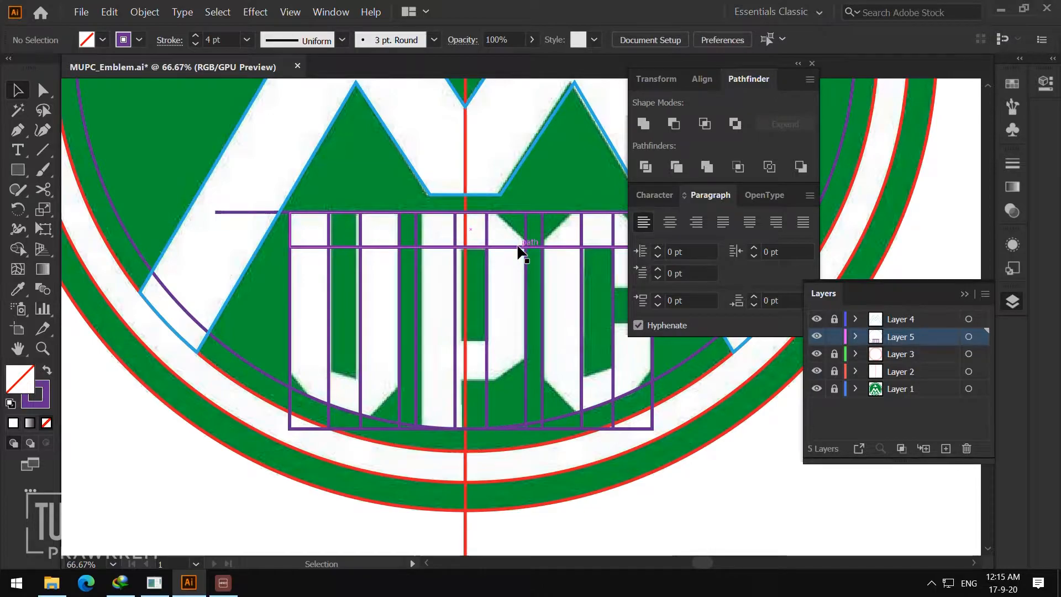
pyautogui.click(478, 245)
pyautogui.moveTo(471, 246); pyautogui.dragTo(472, 250)
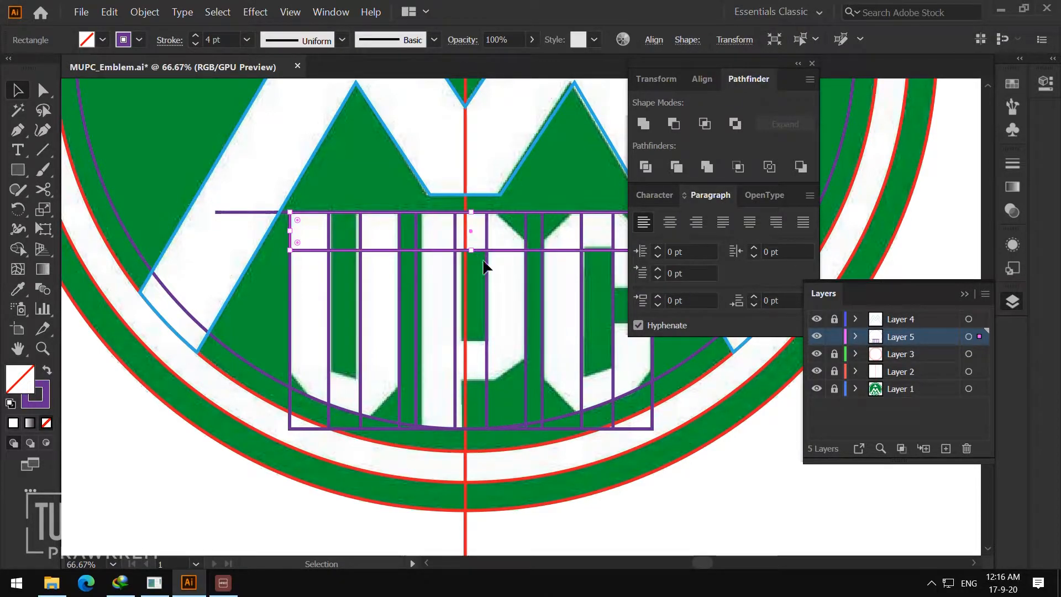
# - Duplicate the horizontal rectangle straight down so it covers the P's lower crossbar
pyautogui.press('a')
pyautogui.press('v')
pyautogui.moveTo(514, 249); pyautogui.dragTo(501, 380)
pyautogui.moveTo(499, 376); pyautogui.dragTo(499, 376)
pyautogui.click(479, 319)
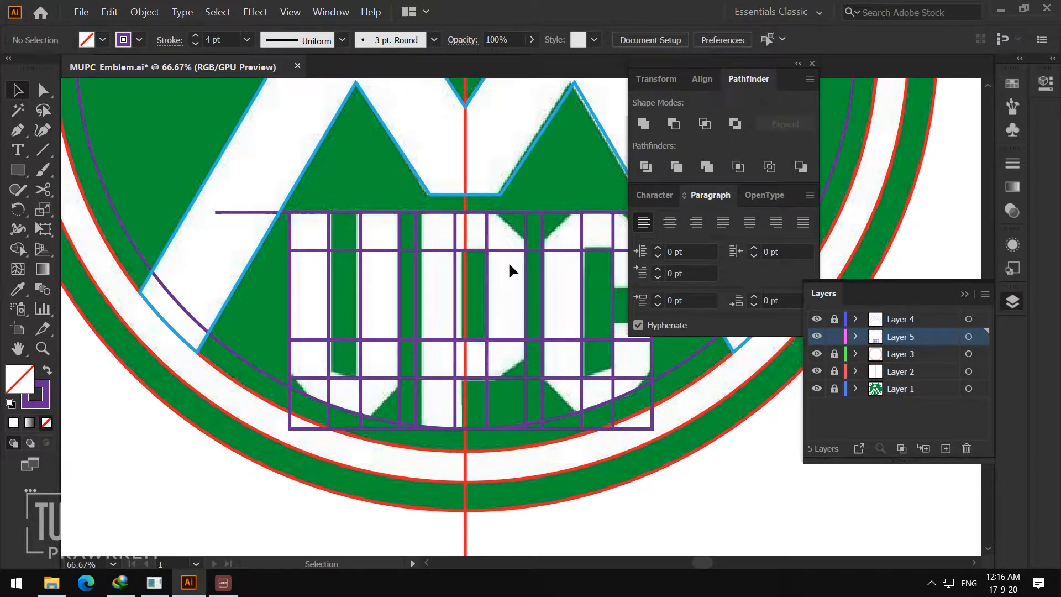
# - Draw a small rectangle over the green opening on the C's right side, from the inner gap to the large rectangle's side
pyautogui.moveTo(511, 254); pyautogui.dragTo(448, 273)
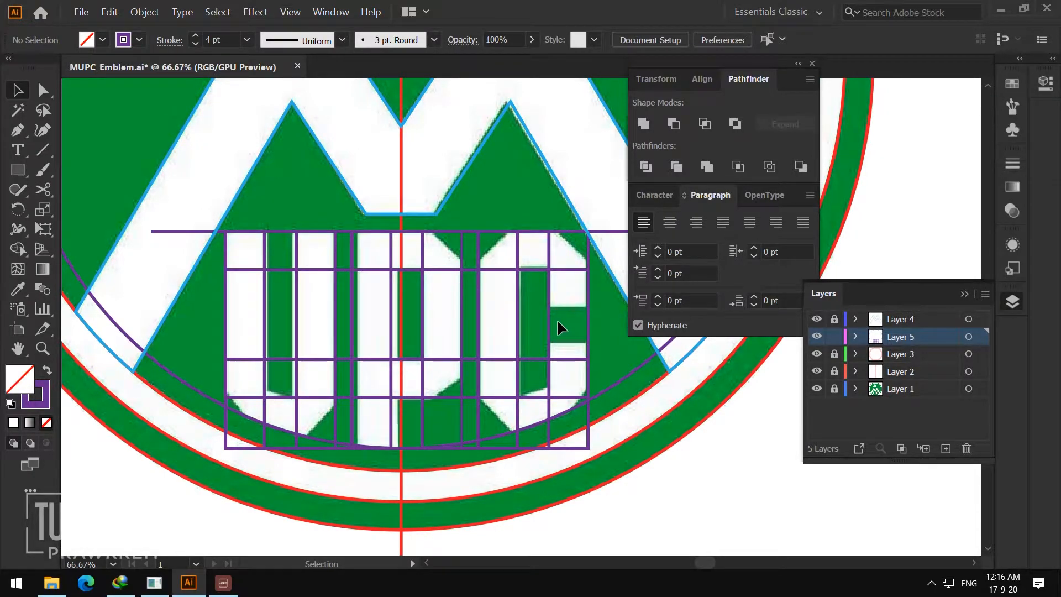
pyautogui.press('z')
pyautogui.click(571, 306)
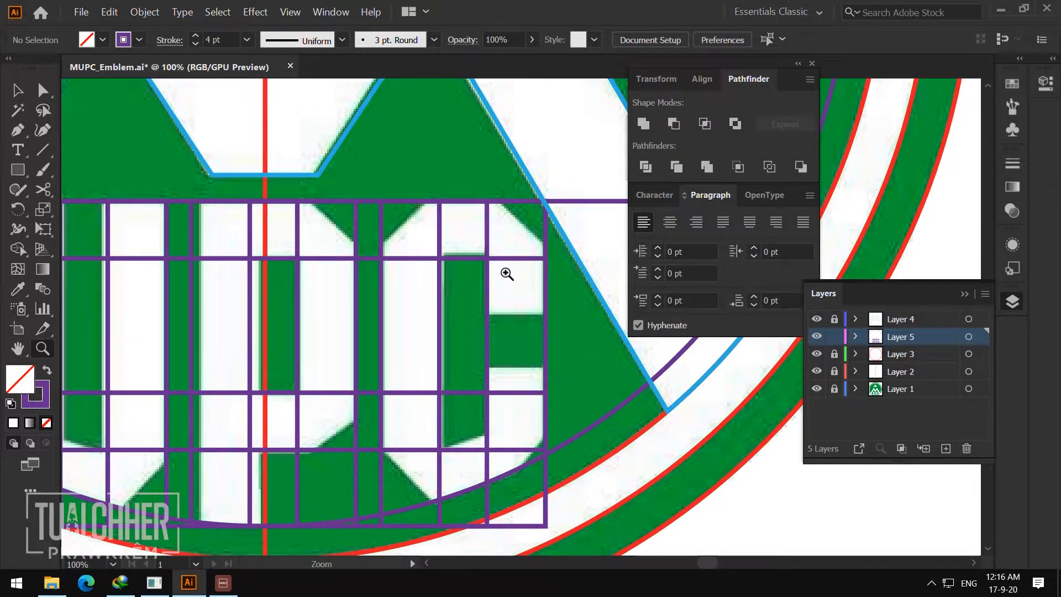
pyautogui.click(511, 291)
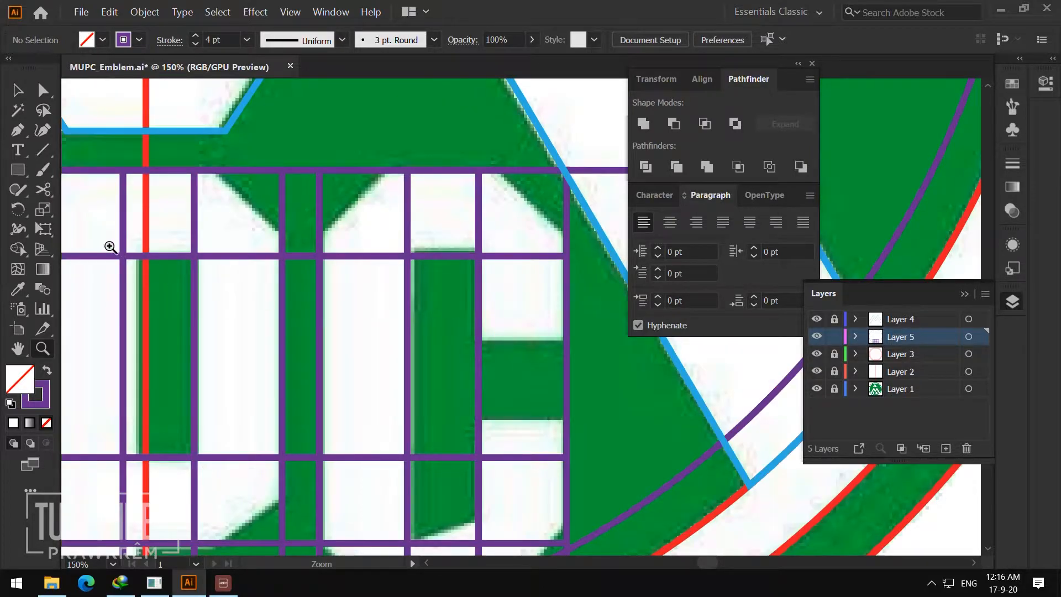
pyautogui.click(20, 174)
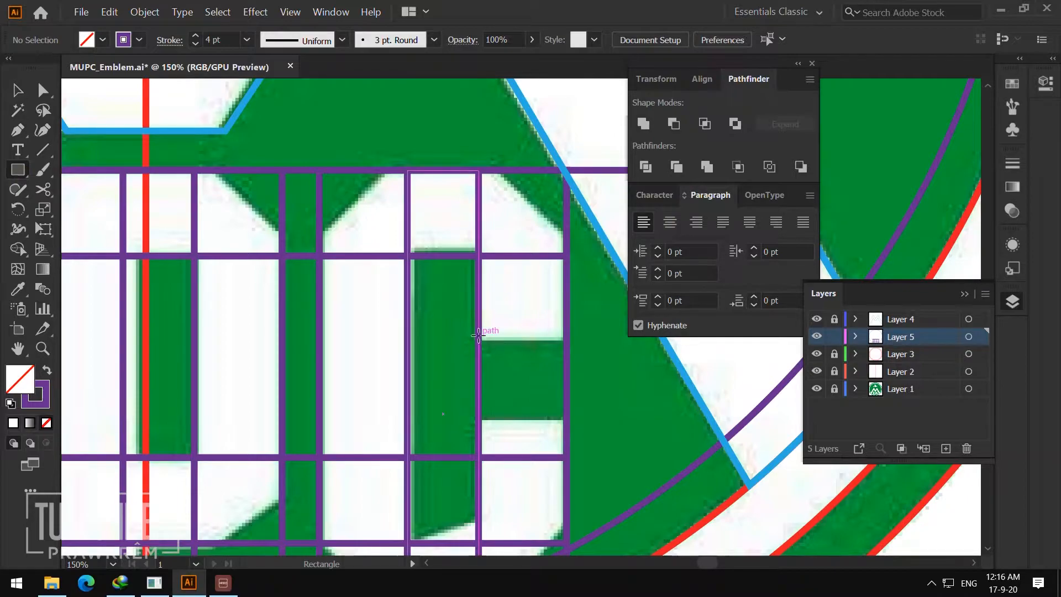
pyautogui.moveTo(479, 339); pyautogui.dragTo(567, 421)
pyautogui.press('v')
pyautogui.click(576, 370)
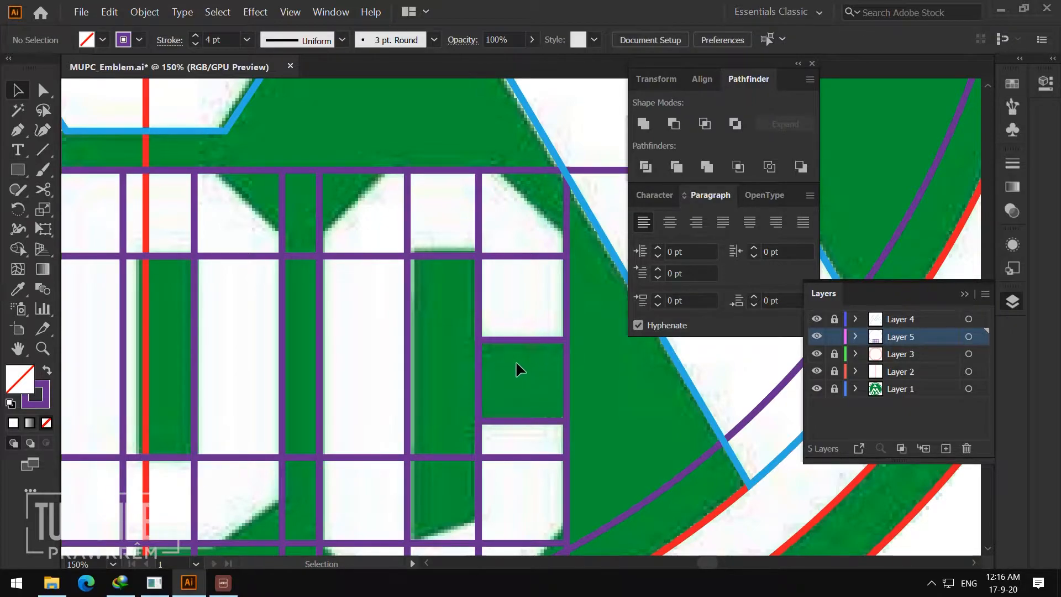
# - Examine up close how the small rectangle fits the C's opening and check the whole UPC guide grid
pyautogui.press('z')
pyautogui.click(520, 353)
pyautogui.click(511, 351)
pyautogui.click(494, 347)
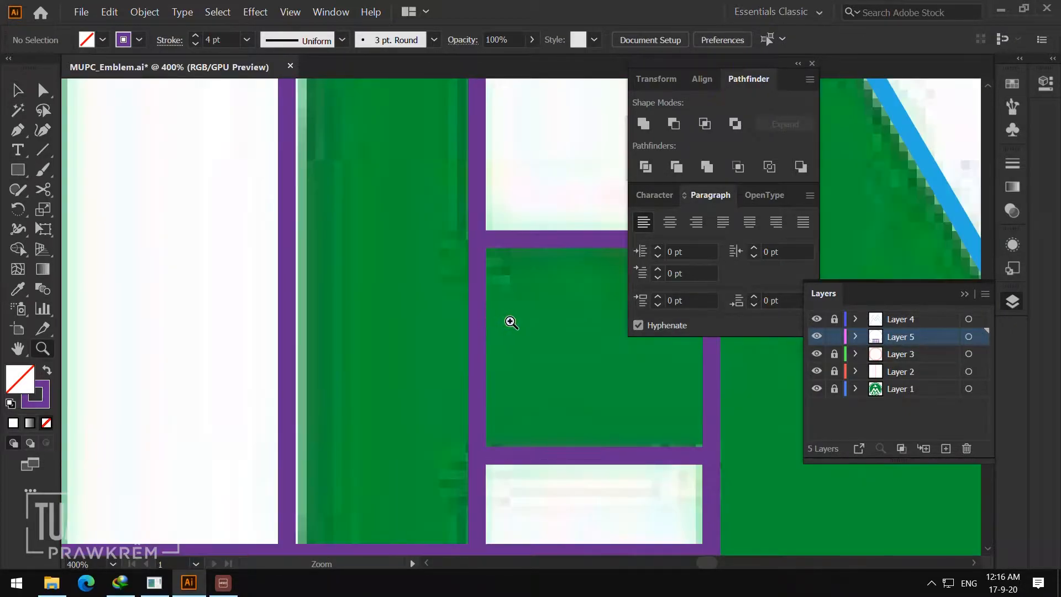
pyautogui.keyDown('alt'); pyautogui.click(508, 322); pyautogui.keyUp('alt')
pyautogui.keyDown('alt'); pyautogui.click(509, 321); pyautogui.keyUp('alt')
pyautogui.keyDown('alt'); pyautogui.click(508, 320); pyautogui.keyUp('alt')
pyautogui.keyDown('alt'); pyautogui.click(508, 318); pyautogui.keyUp('alt')
pyautogui.keyDown('alt'); pyautogui.click(507, 309); pyautogui.keyUp('alt')
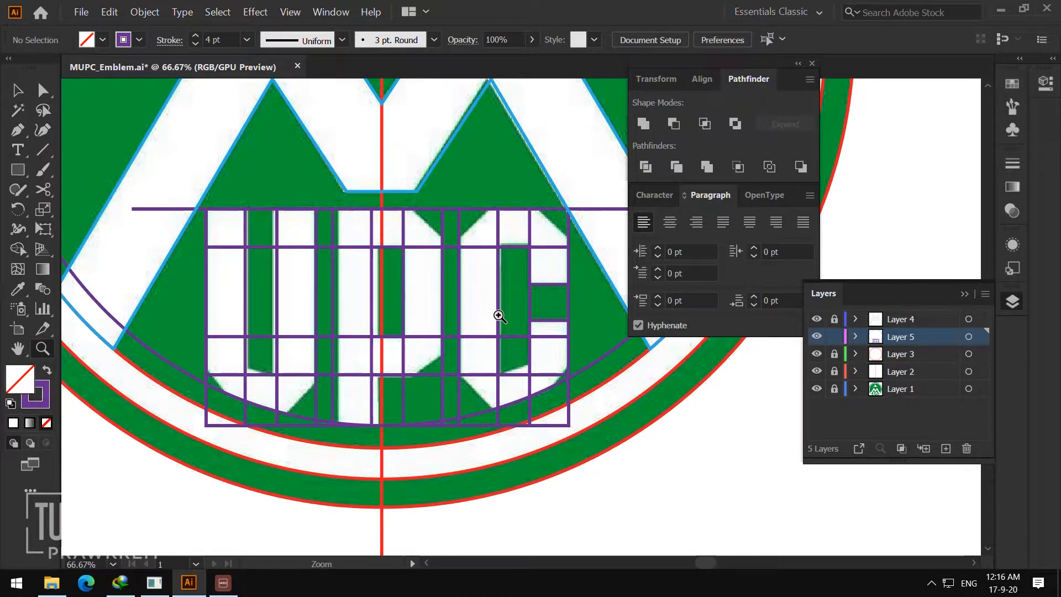
# - Lock Layer 5 and create a new layer above it
pyautogui.hotkey('ctrl', '1')
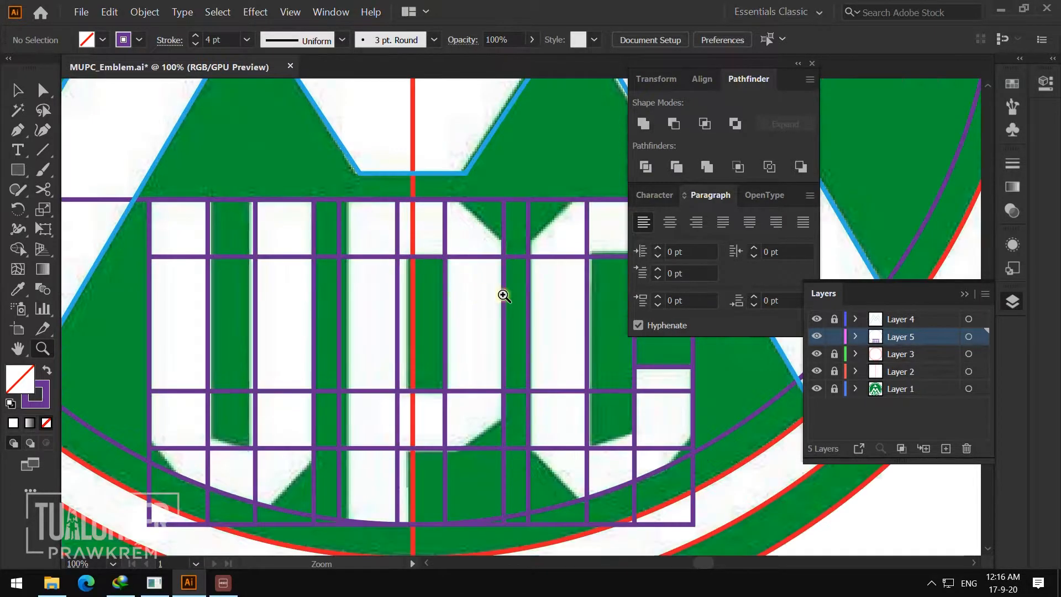
pyautogui.click(834, 338)
pyautogui.click(947, 451)
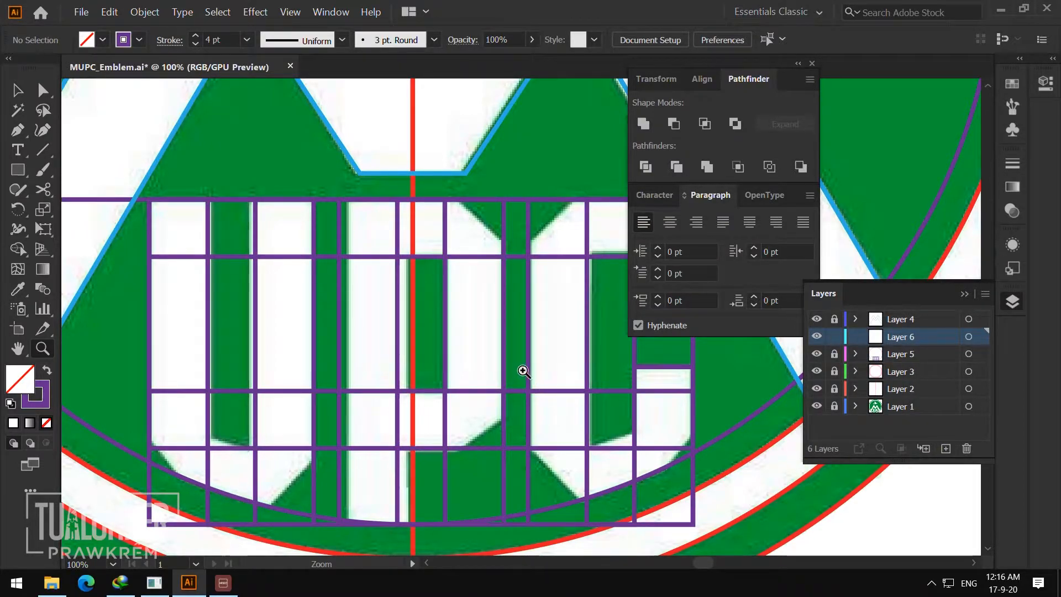
# - Choose the Pen tool and set the stroke to none and the fill to magenta
pyautogui.click(22, 129)
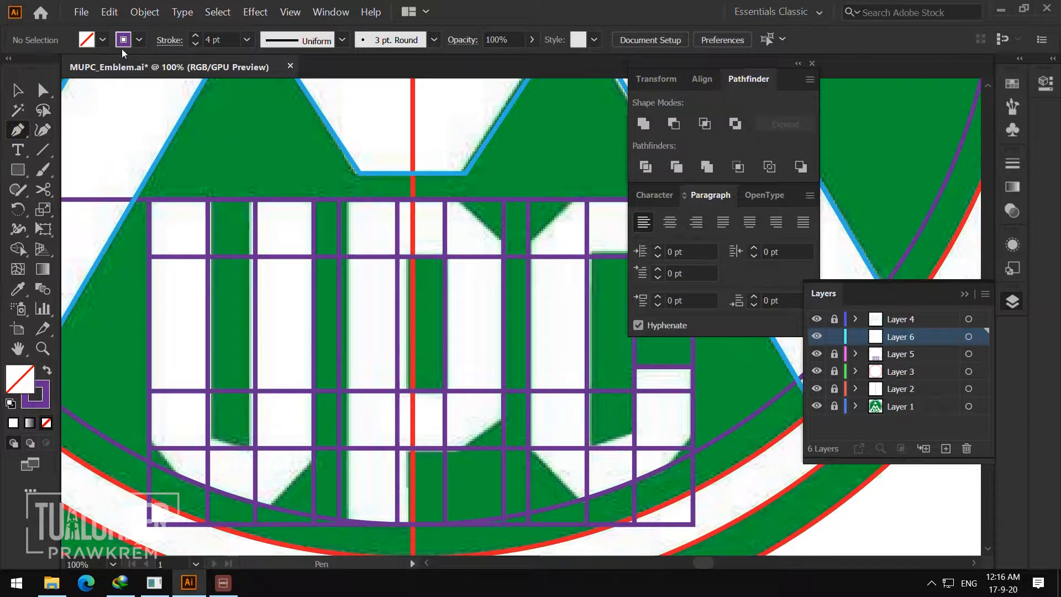
pyautogui.click(136, 40)
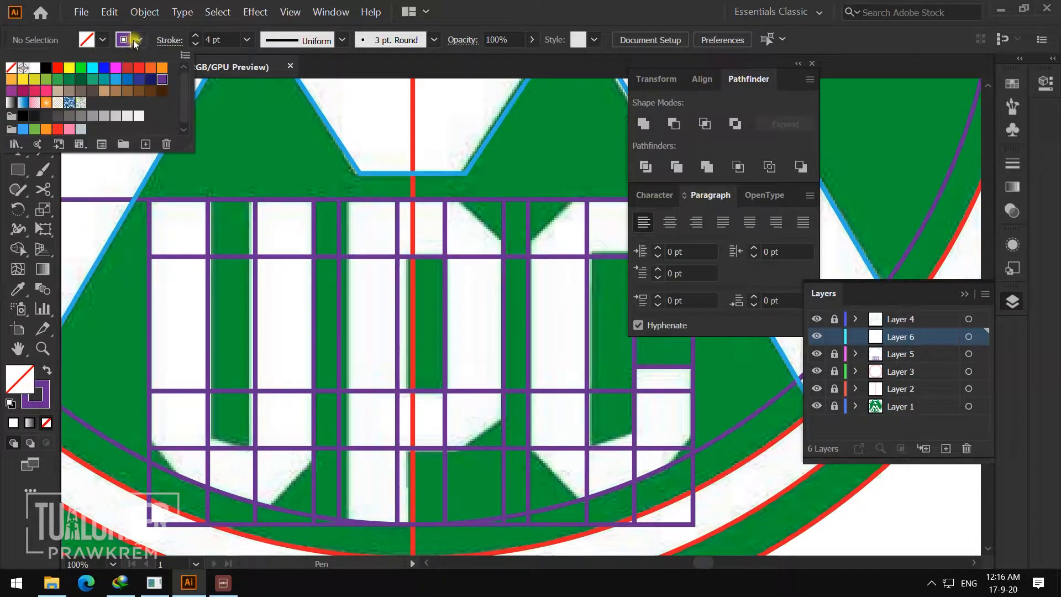
pyautogui.click(10, 67)
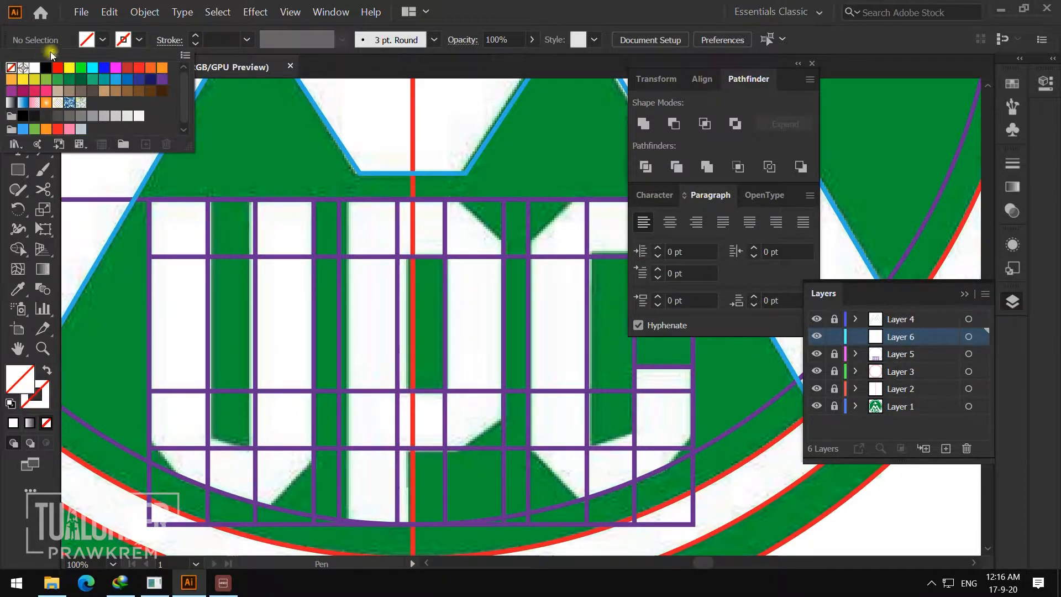
pyautogui.click(119, 68)
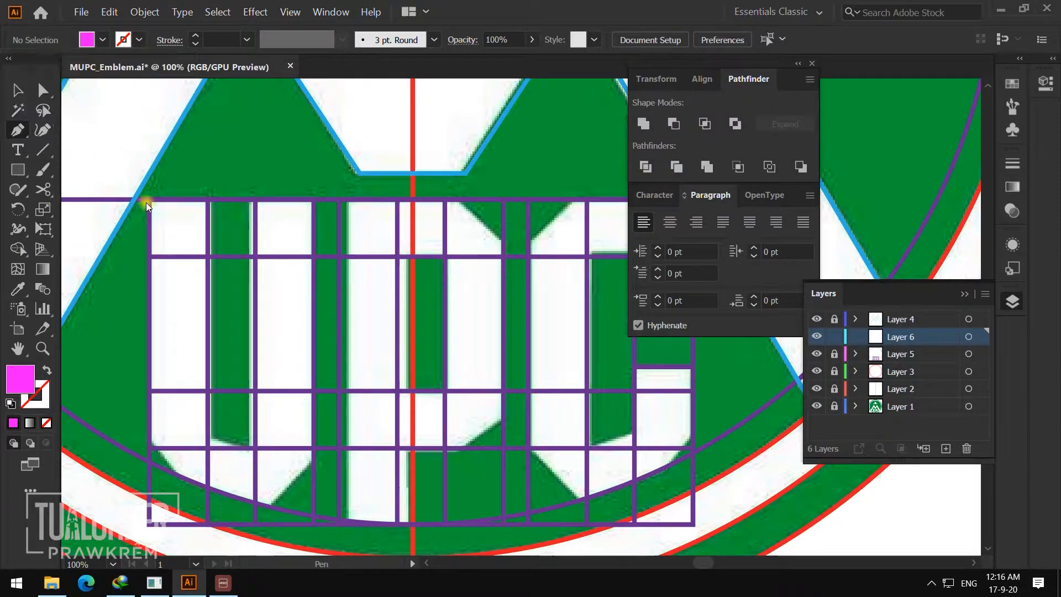
# - Draw a closed magenta U with the Pen tool over the guides, squaring its base to the grid's lower edge
pyautogui.click(149, 200)
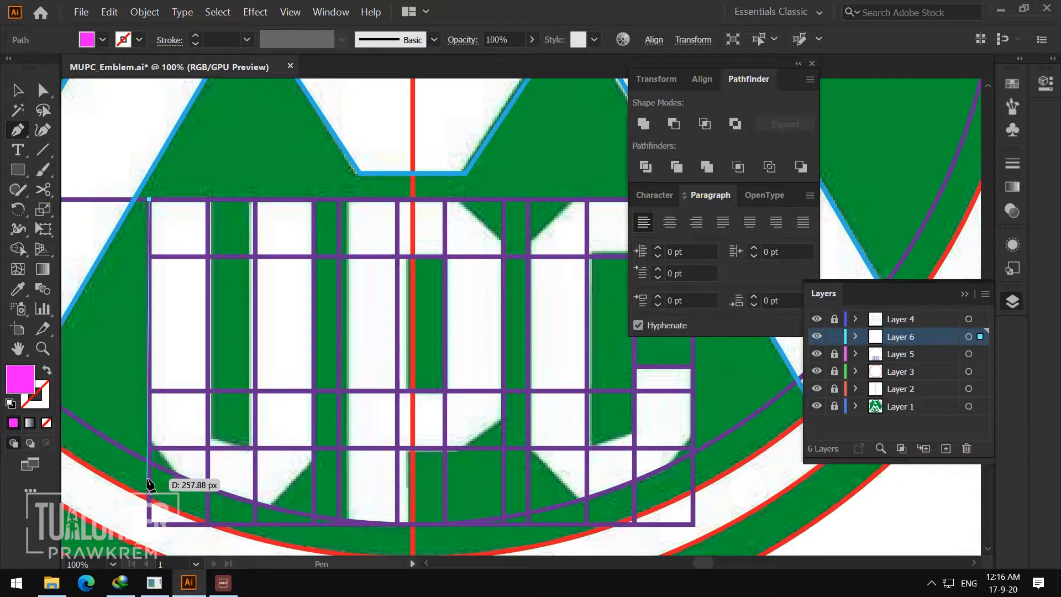
pyautogui.click(150, 524)
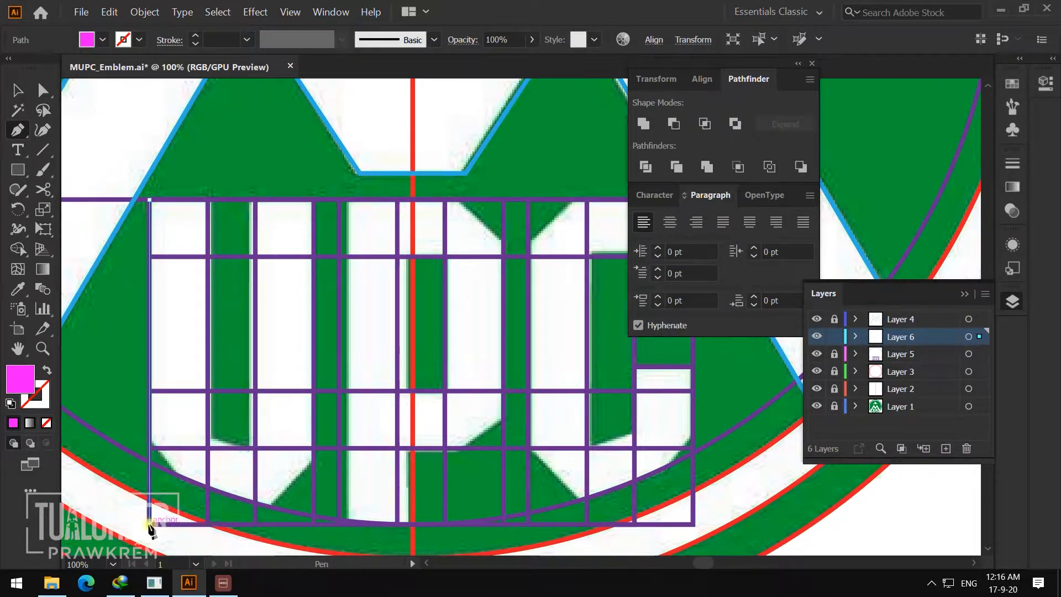
pyautogui.click(313, 524)
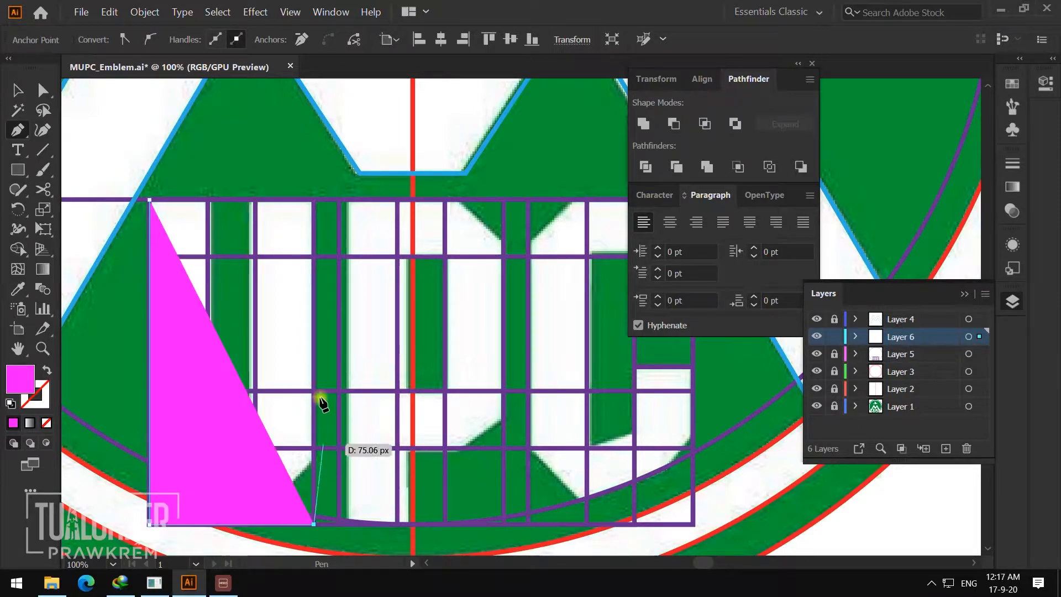
pyautogui.click(314, 199)
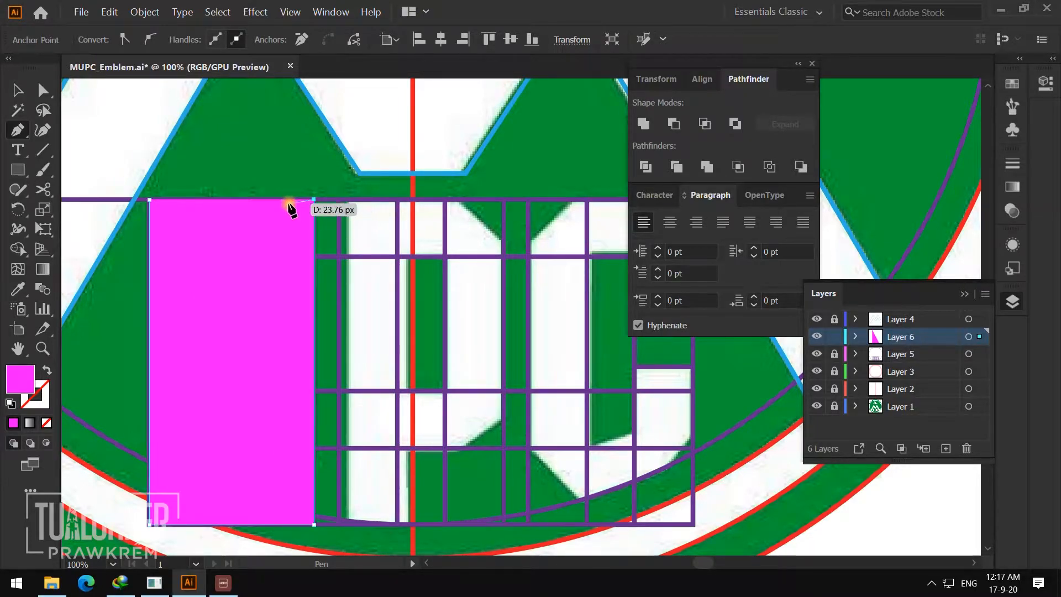
pyautogui.click(253, 199)
pyautogui.click(243, 453)
pyautogui.click(188, 453)
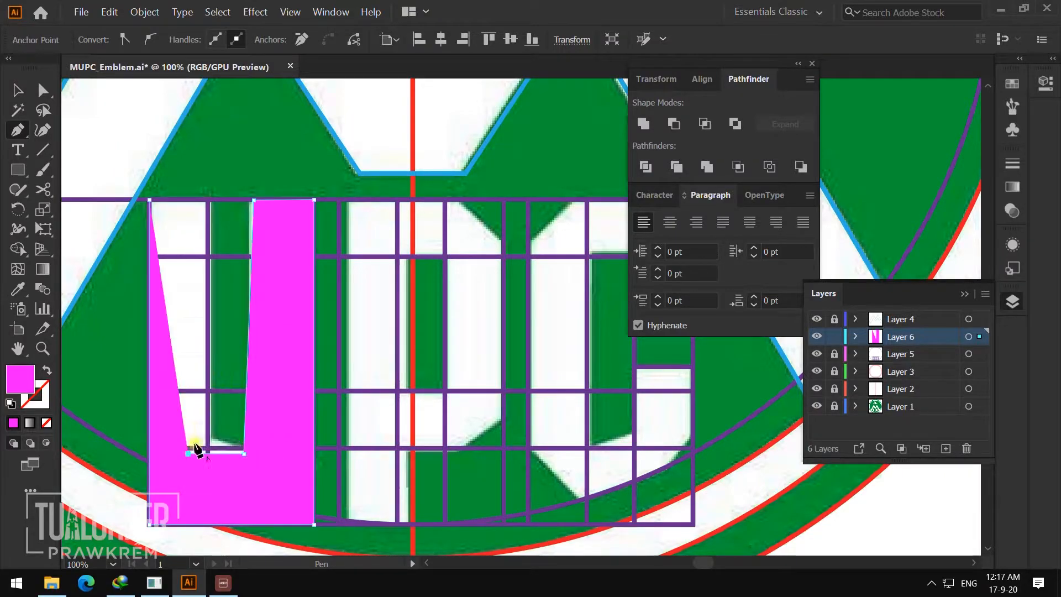
pyautogui.click(207, 196)
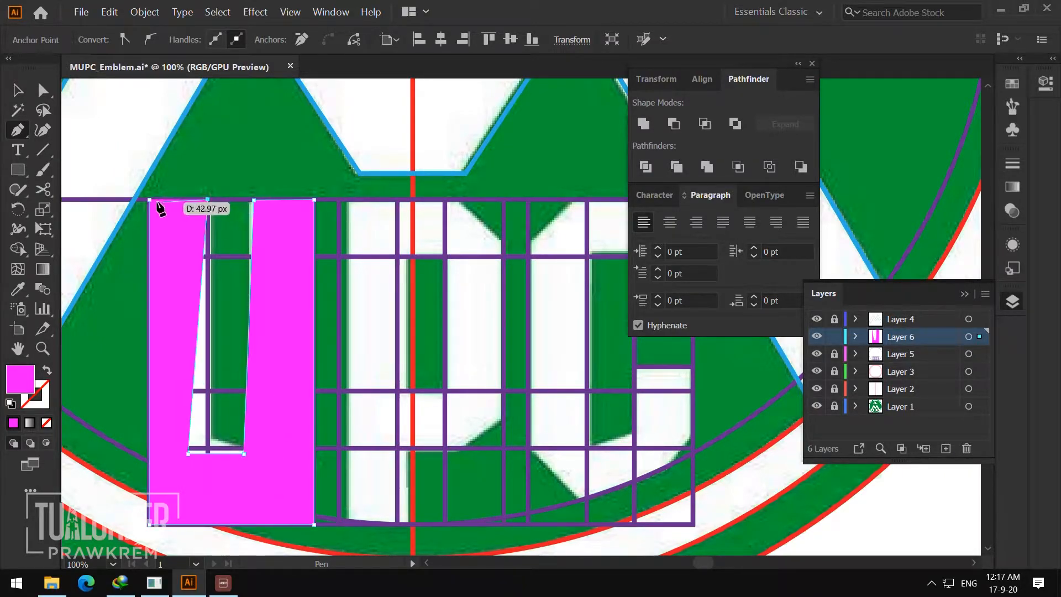
pyautogui.click(150, 200)
# - Try to move the magenta U's inner lower-left anchor onto the guide crossing, and undo the move
pyautogui.press('z')
pyautogui.click(362, 395)
pyautogui.click(431, 360)
pyautogui.click(417, 344)
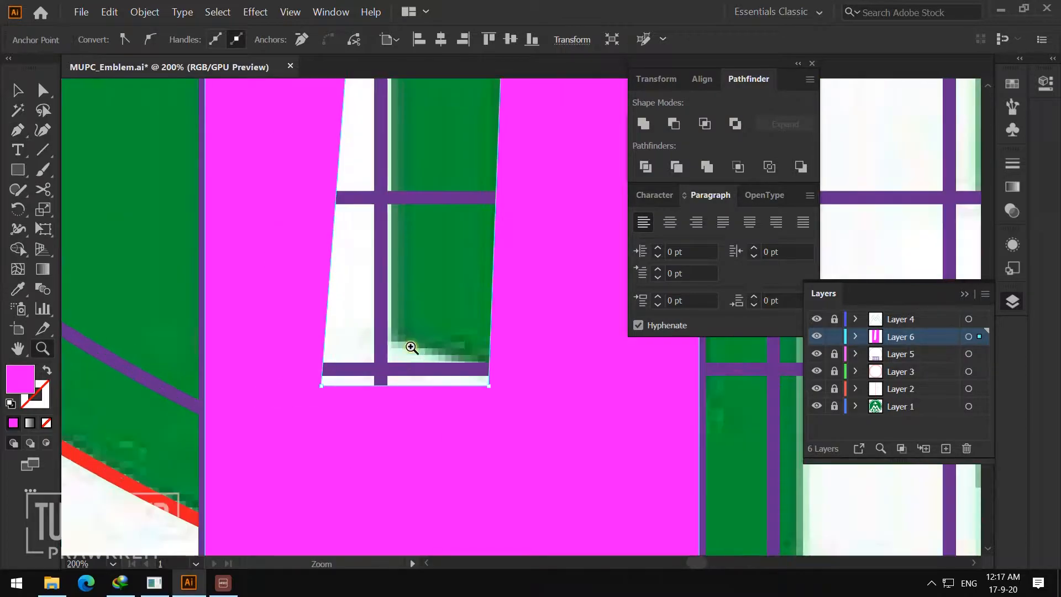
pyautogui.press('a')
pyautogui.click(321, 388)
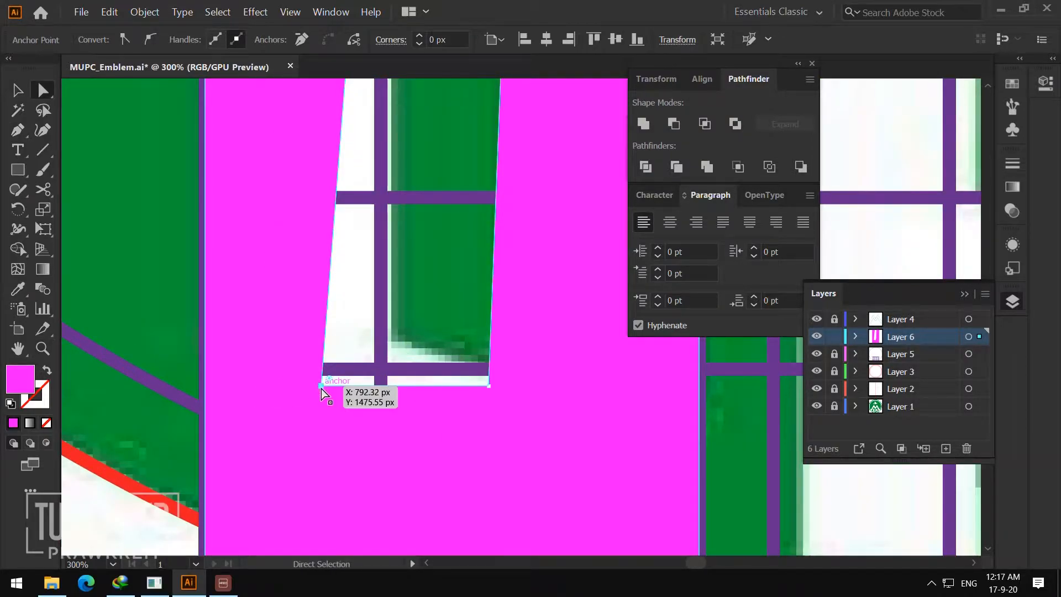
pyautogui.moveTo(320, 389); pyautogui.dragTo(379, 371)
pyautogui.hotkey('ctrl', 'z')
# - Delete the magenta U shape from Layer 6
pyautogui.press('z')
pyautogui.keyDown('alt'); pyautogui.click(521, 337); pyautogui.keyUp('alt')
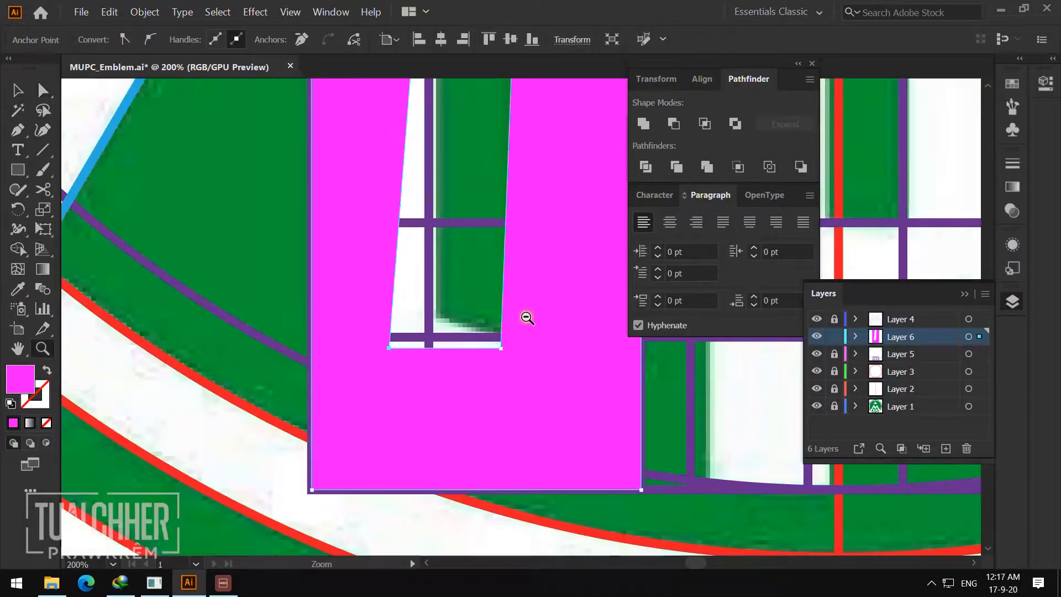
pyautogui.keyDown('alt'); pyautogui.click(526, 316); pyautogui.keyUp('alt')
pyautogui.keyDown('alt'); pyautogui.click(529, 314); pyautogui.keyUp('alt')
pyautogui.keyDown('alt'); pyautogui.click(533, 313); pyautogui.keyUp('alt')
pyautogui.moveTo(565, 324); pyautogui.dragTo(363, 372)
pyautogui.press('v')
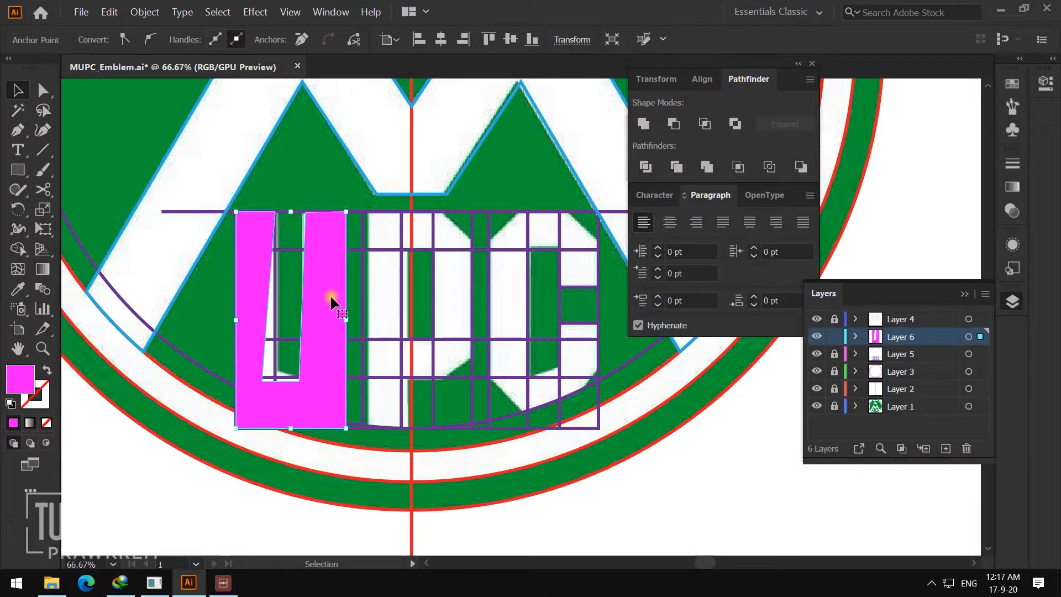
pyautogui.press('Delete')
# - Unlock Layer 5 and select the purple circle guide that touches the lower edge of the UPC grid
pyautogui.click(834, 355)
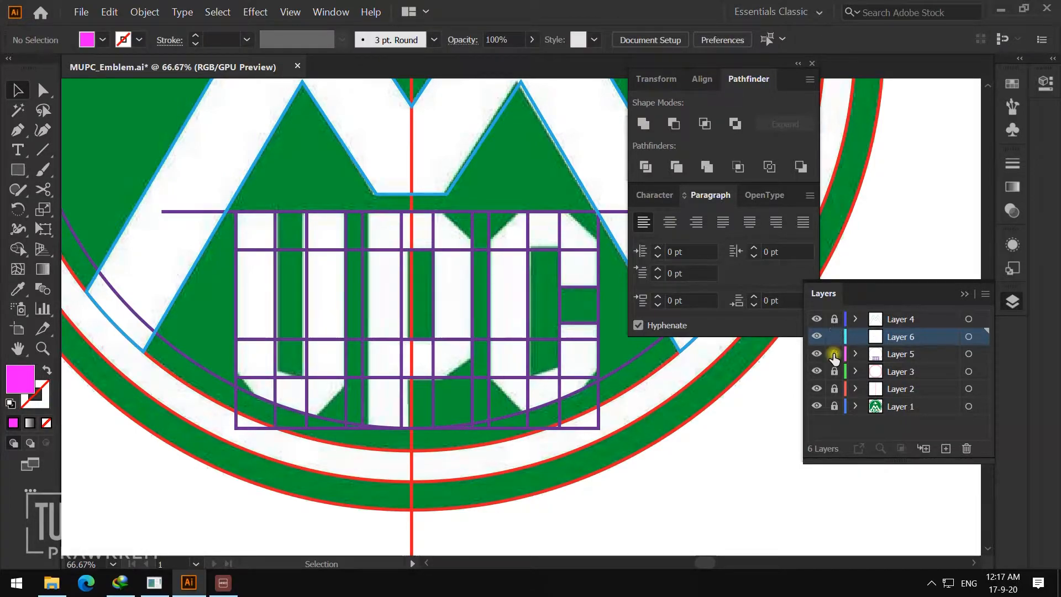
pyautogui.click(617, 369)
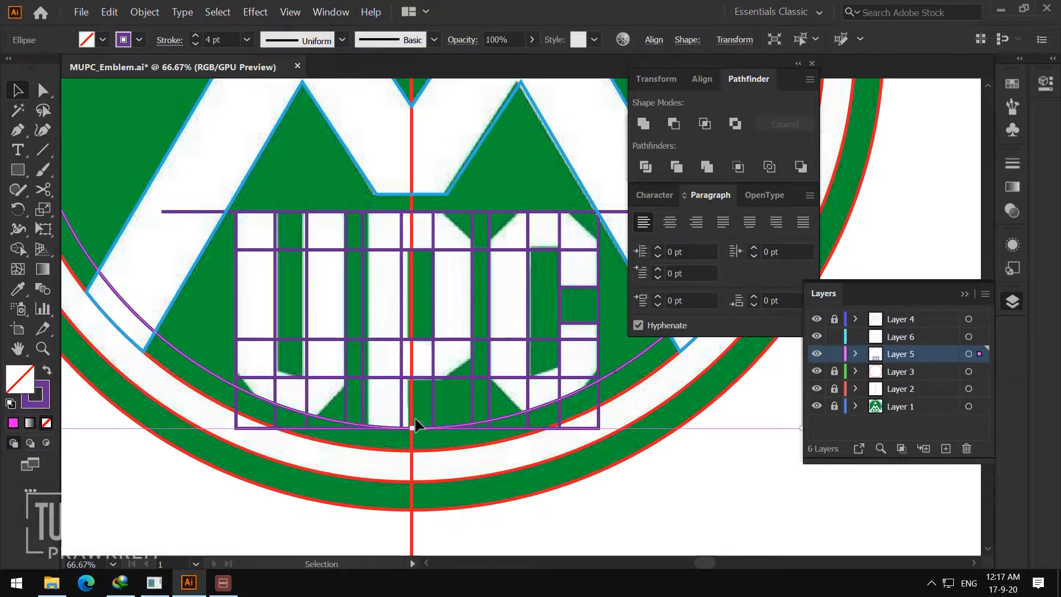
pyautogui.moveTo(414, 425); pyautogui.dragTo(415, 411)
pyautogui.hotkey('ctrl', 'z')
pyautogui.click(451, 431)
pyautogui.click(512, 414)
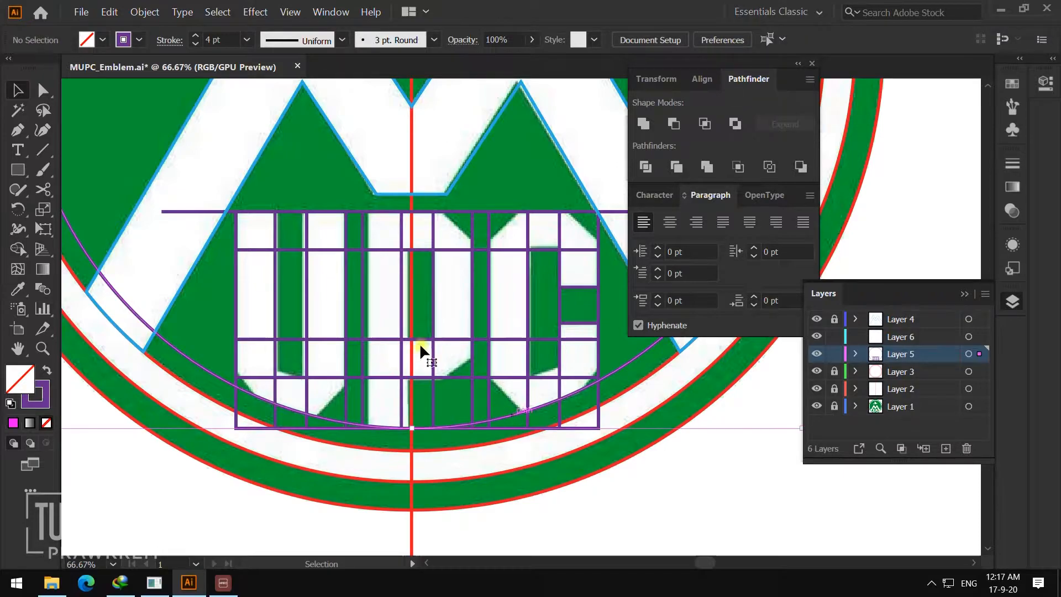
# - Copy the purple circle guide, paste it in place and move the copy up so its arc follows the inner bottoms of U and C
pyautogui.click(110, 12)
pyautogui.click(135, 73)
pyautogui.click(111, 12)
pyautogui.click(154, 124)
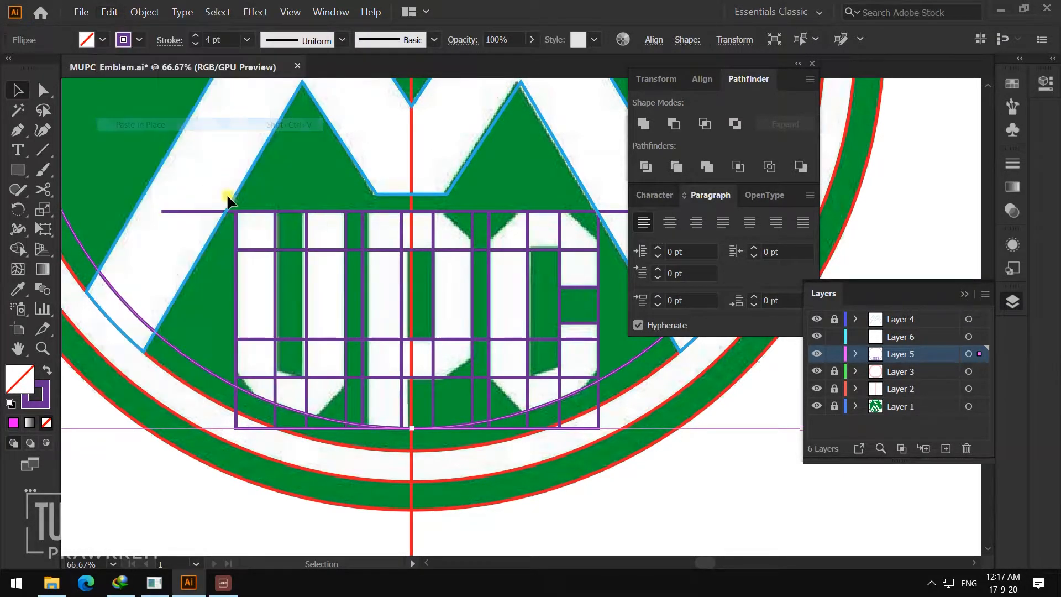
pyautogui.moveTo(412, 425); pyautogui.dragTo(417, 397)
pyautogui.click(675, 444)
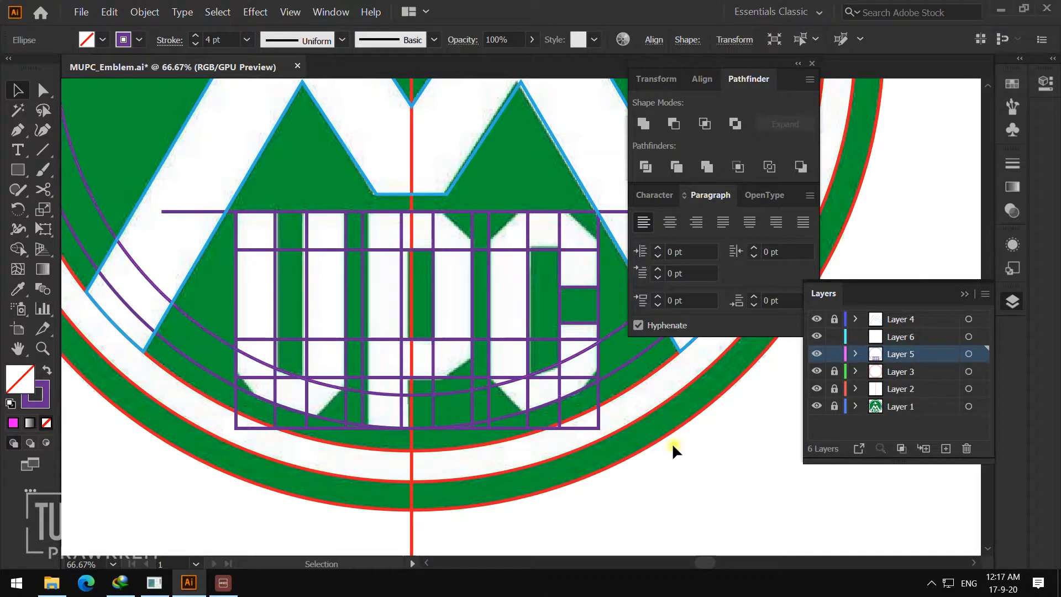
pyautogui.press('space')
pyautogui.moveTo(520, 381); pyautogui.dragTo(525, 408)
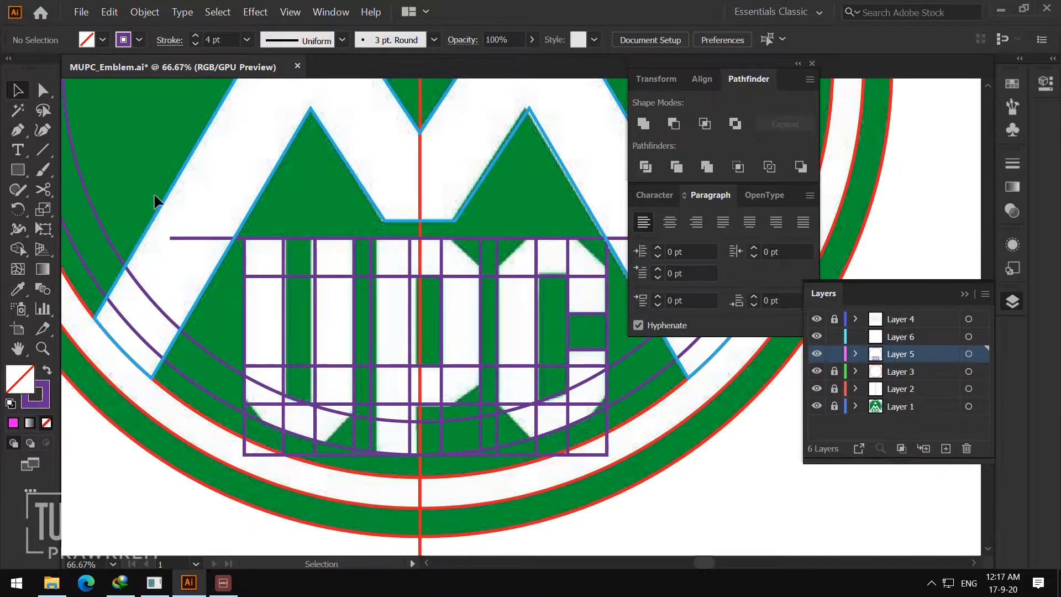
# - Select all Layer 5 guides and merge the cells forming the letter U with the Shape Builder
pyautogui.click(18, 250)
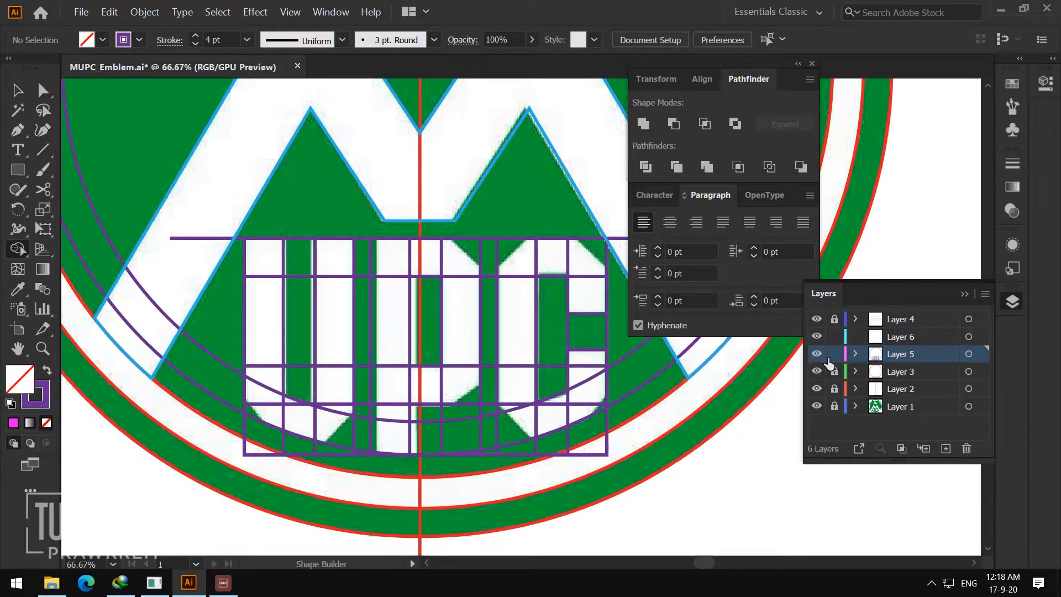
pyautogui.click(816, 354)
pyautogui.click(817, 353)
pyautogui.hotkey('ctrl', 'a')
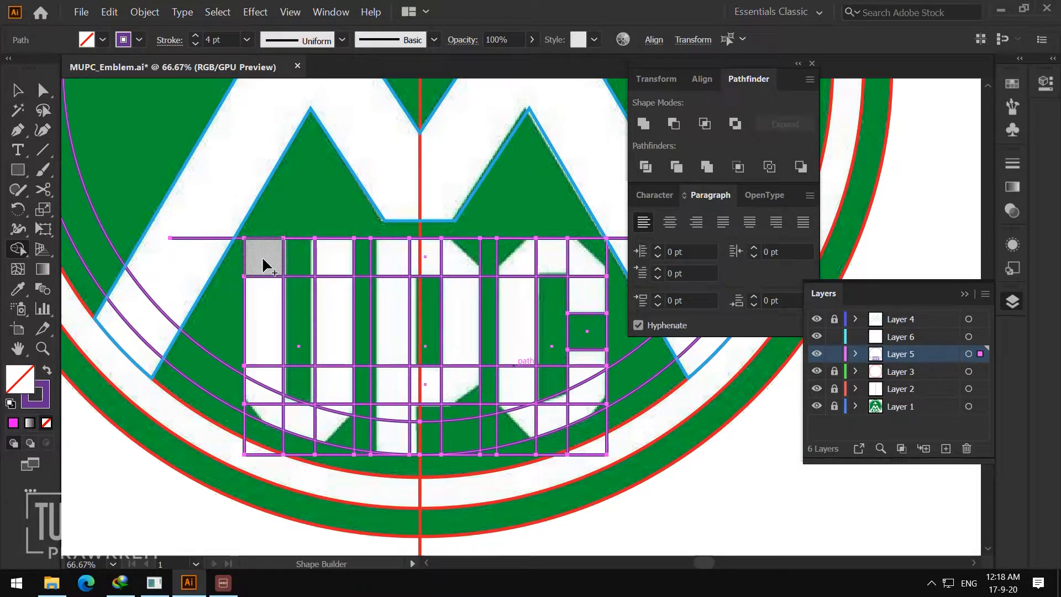
pyautogui.moveTo(279, 268); pyautogui.dragTo(269, 313)
pyautogui.moveTo(268, 359)
pyautogui.mouseDown()
pyautogui.moveTo(268, 393)
pyautogui.moveTo(287, 410)
pyautogui.mouseUp()
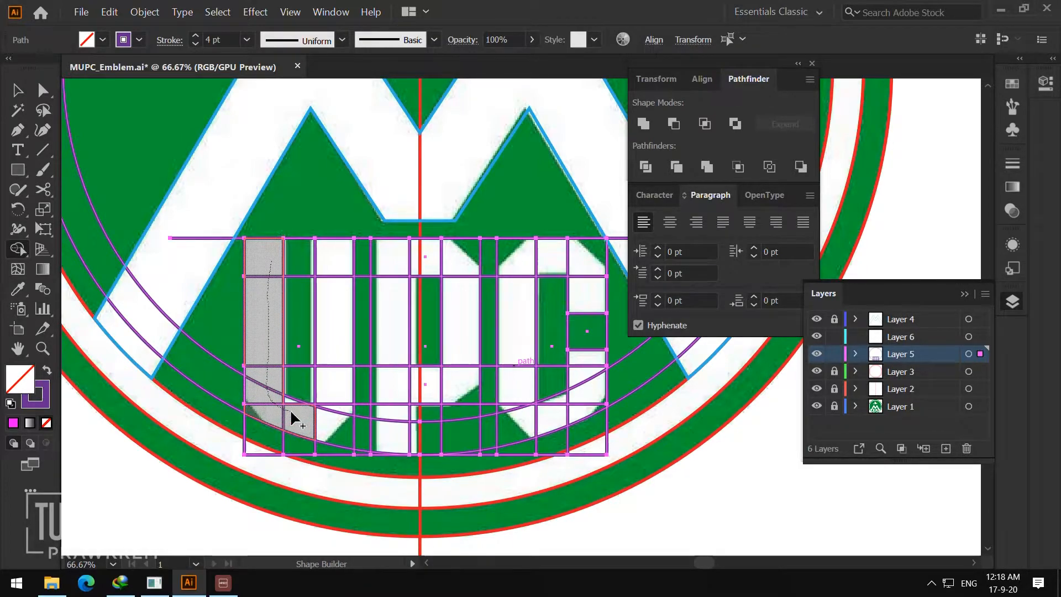
pyautogui.moveTo(312, 424)
pyautogui.mouseDown()
pyautogui.moveTo(333, 421)
pyautogui.moveTo(343, 395)
pyautogui.moveTo(346, 271)
pyautogui.mouseUp()
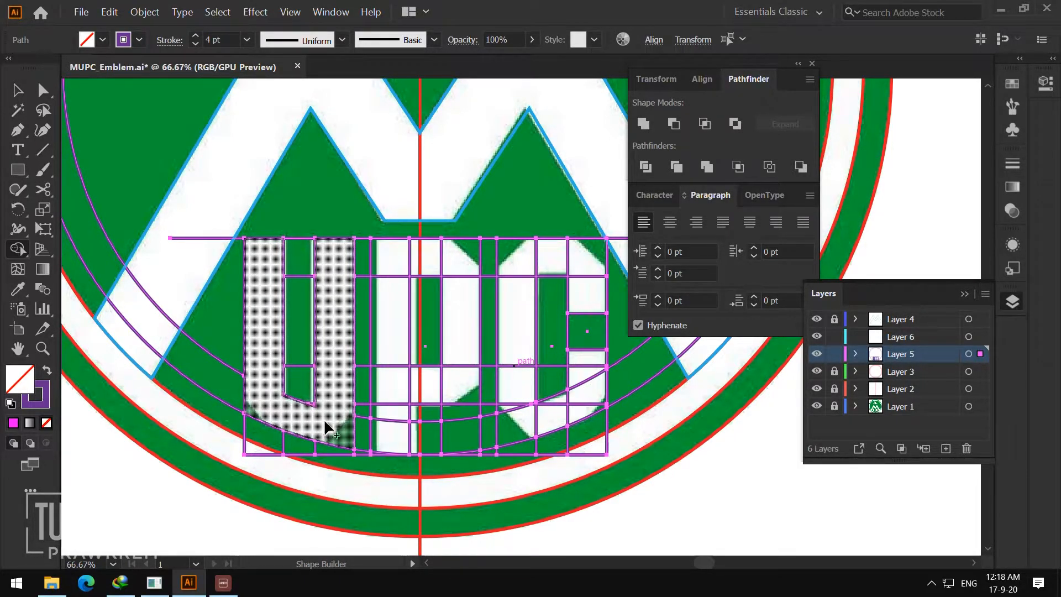
# - Merge the grid cells forming the letter P and those forming the letter C into single shapes with the Shape Builder
pyautogui.moveTo(391, 251); pyautogui.dragTo(398, 436)
pyautogui.moveTo(411, 388)
pyautogui.mouseDown()
pyautogui.moveTo(452, 388)
pyautogui.moveTo(471, 369)
pyautogui.moveTo(471, 327)
pyautogui.moveTo(464, 267)
pyautogui.moveTo(409, 261)
pyautogui.mouseUp()
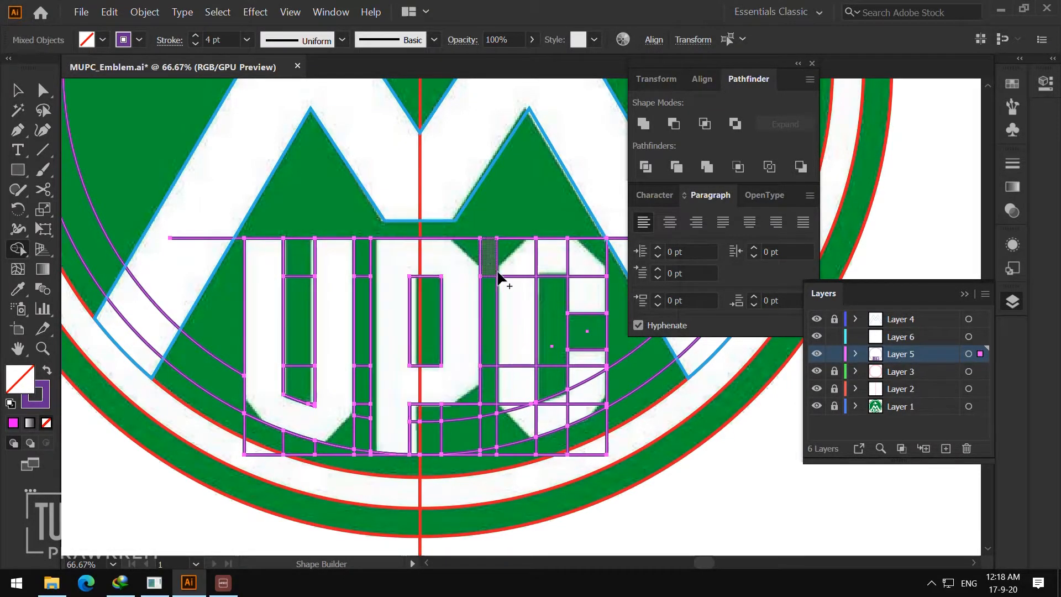
pyautogui.moveTo(524, 272)
pyautogui.mouseDown()
pyautogui.moveTo(515, 422)
pyautogui.moveTo(580, 396)
pyautogui.moveTo(582, 406)
pyautogui.moveTo(590, 357)
pyautogui.mouseUp()
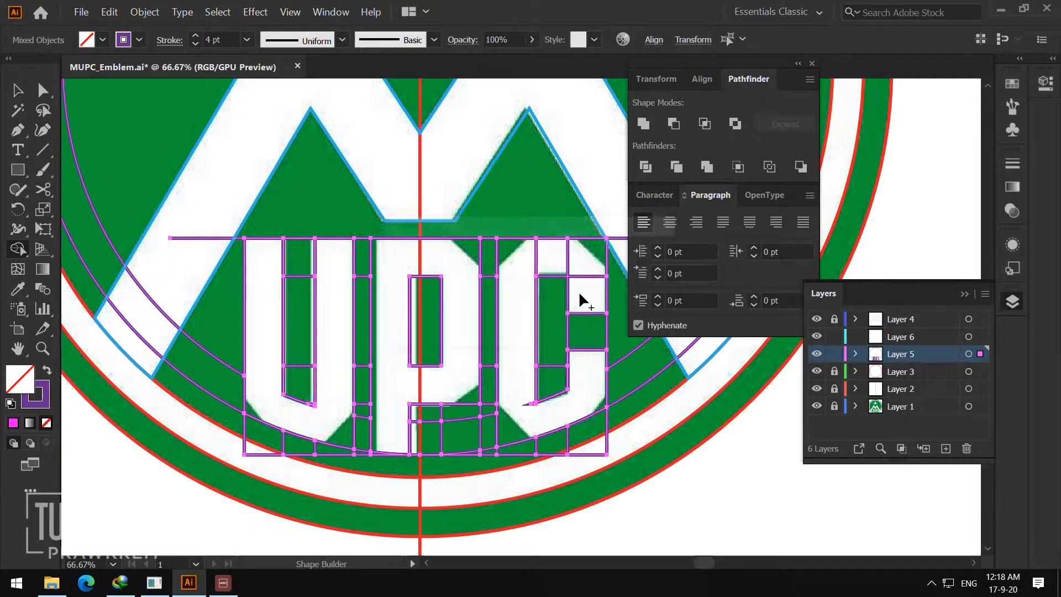
pyautogui.moveTo(587, 295)
pyautogui.mouseDown()
pyautogui.moveTo(587, 254)
pyautogui.moveTo(526, 254)
pyautogui.mouseUp()
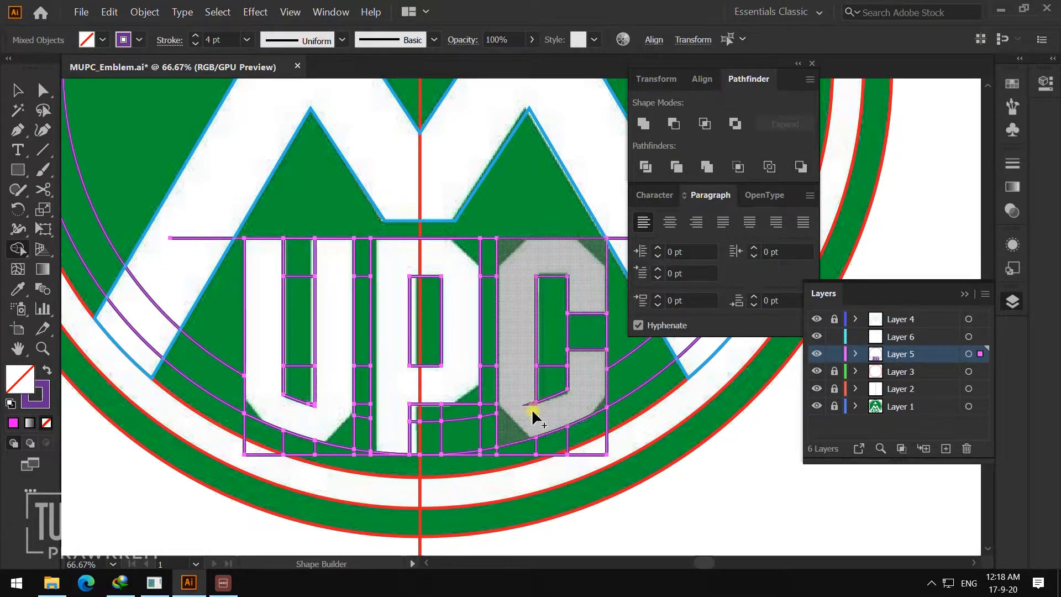
# - Merge the thin leftover sliver at the C's inner lower corner into the C with the Shape Builder
pyautogui.press('z')
pyautogui.click(541, 390)
pyautogui.click(495, 345)
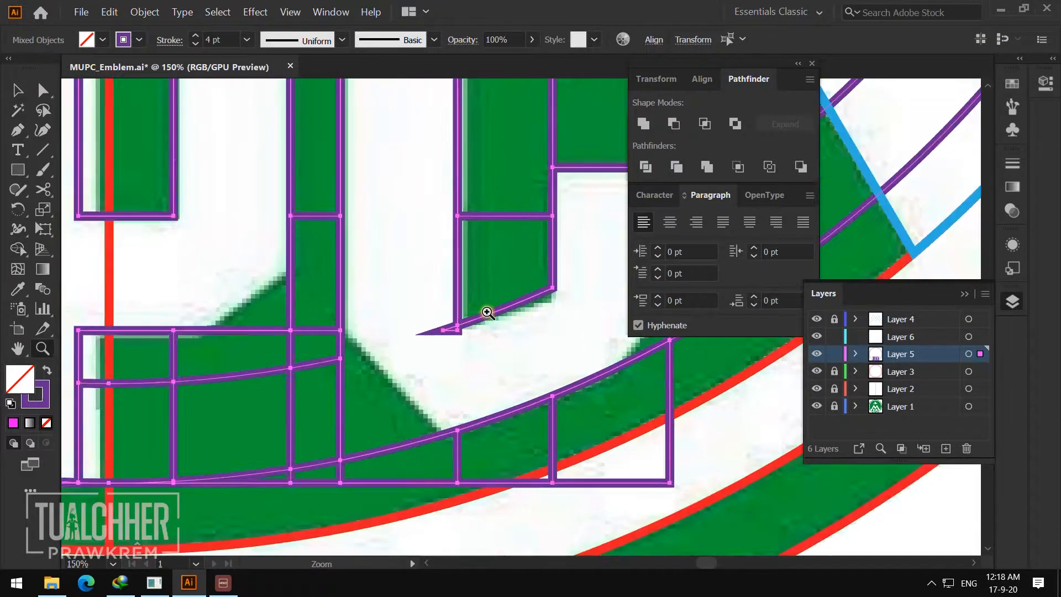
pyautogui.click(18, 251)
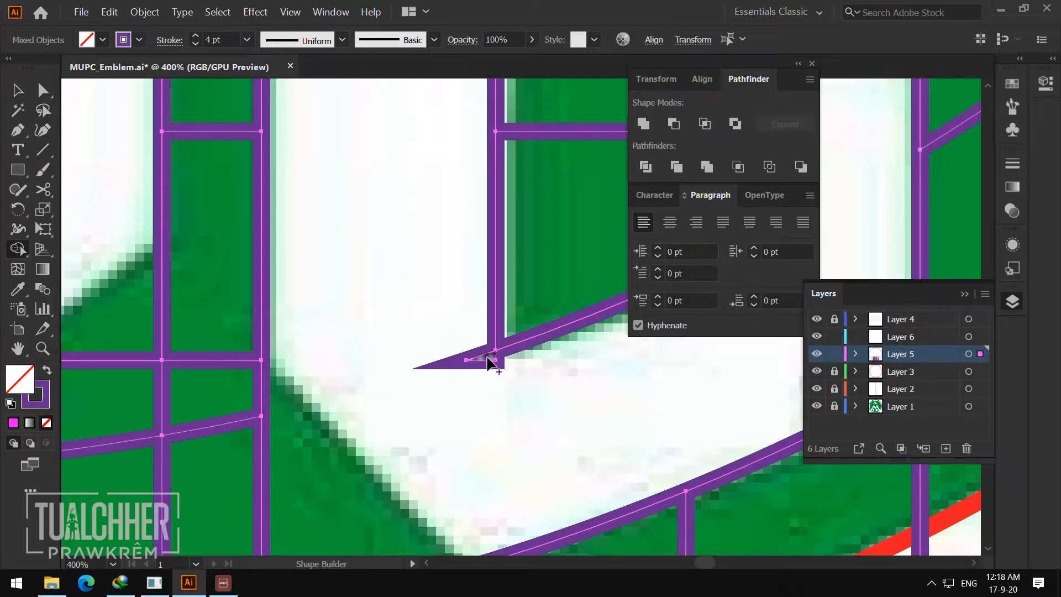
pyautogui.moveTo(490, 367); pyautogui.dragTo(522, 380)
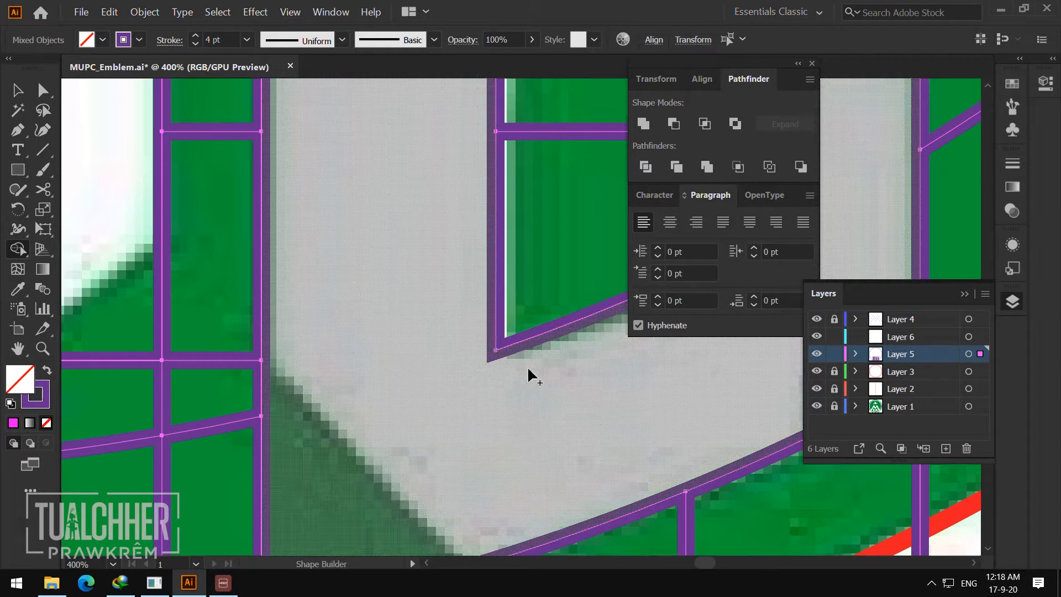
# - Select the merged C, P and U outlines together
pyautogui.press('z')
pyautogui.keyDown('alt'); pyautogui.click(551, 285); pyautogui.keyUp('alt')
pyautogui.keyDown('alt'); pyautogui.click(551, 285); pyautogui.keyUp('alt')
pyautogui.keyDown('alt'); pyautogui.click(551, 285); pyautogui.keyUp('alt')
pyautogui.keyDown('alt'); pyautogui.click(549, 285); pyautogui.keyUp('alt')
pyautogui.keyDown('alt'); pyautogui.click(547, 286); pyautogui.keyUp('alt')
pyautogui.keyDown('alt'); pyautogui.click(516, 289); pyautogui.keyUp('alt')
pyautogui.click(494, 339)
pyautogui.press('v')
pyautogui.click(585, 423)
pyautogui.click(552, 396)
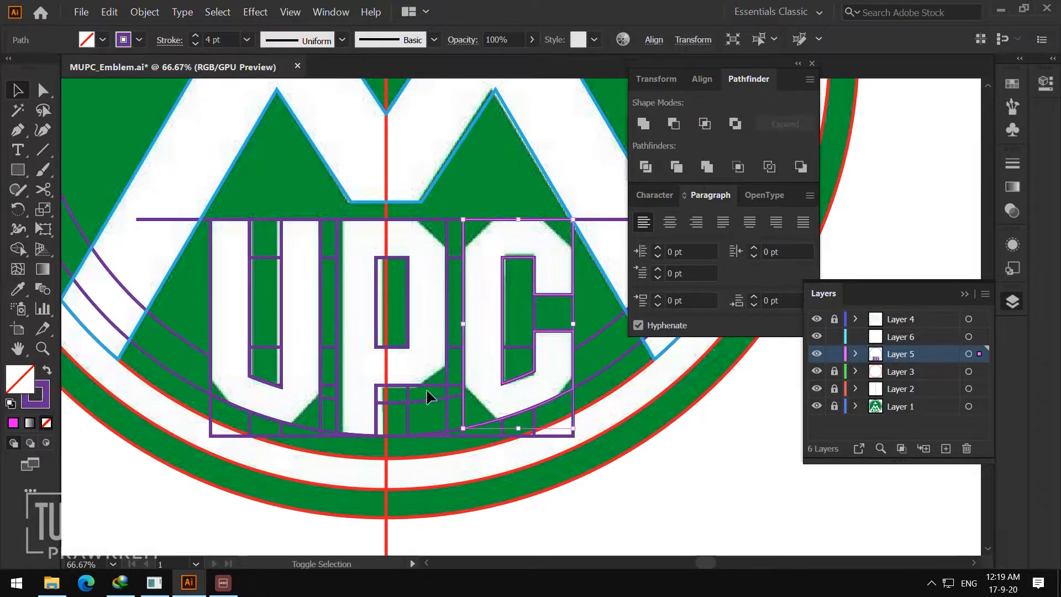
pyautogui.keyDown('shift'); pyautogui.click(357, 434); pyautogui.keyUp('shift')
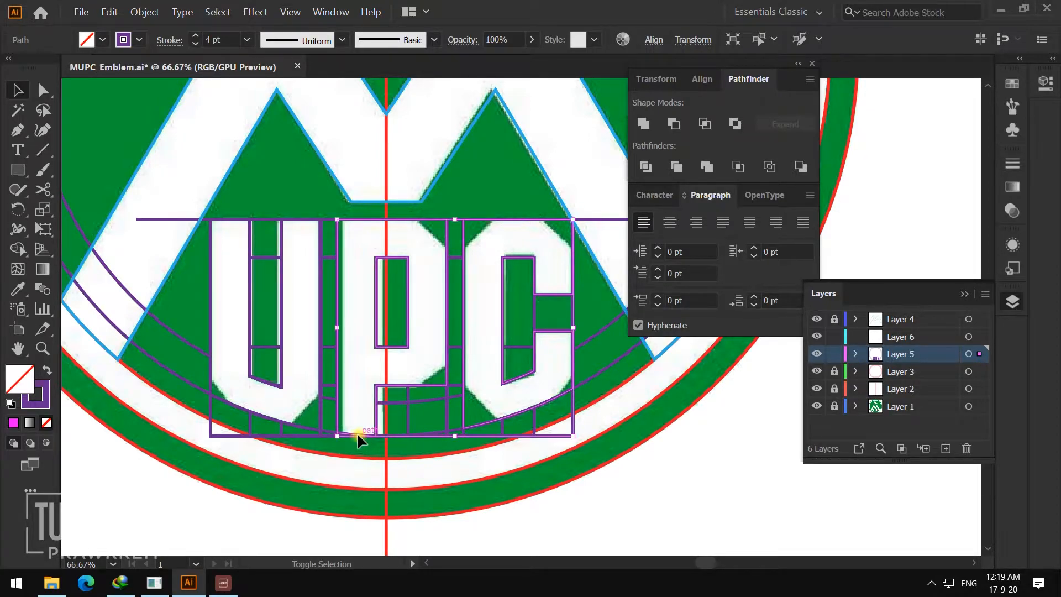
pyautogui.keyDown('shift'); pyautogui.click(268, 422); pyautogui.keyUp('shift')
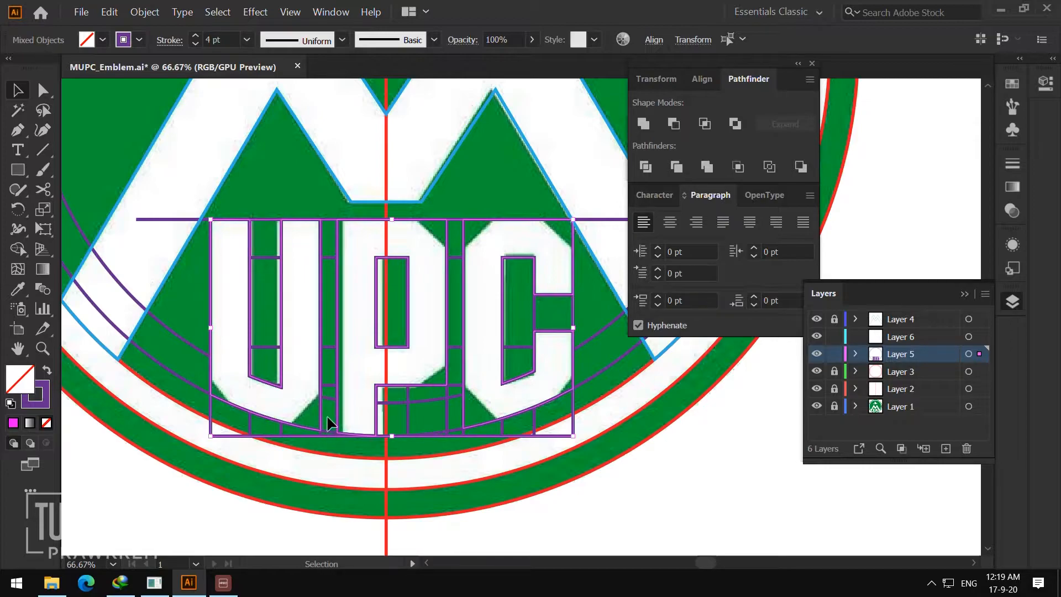
# - Clear the selection, then hide and show Layer 5 to check which lines belong to it
pyautogui.press('a')
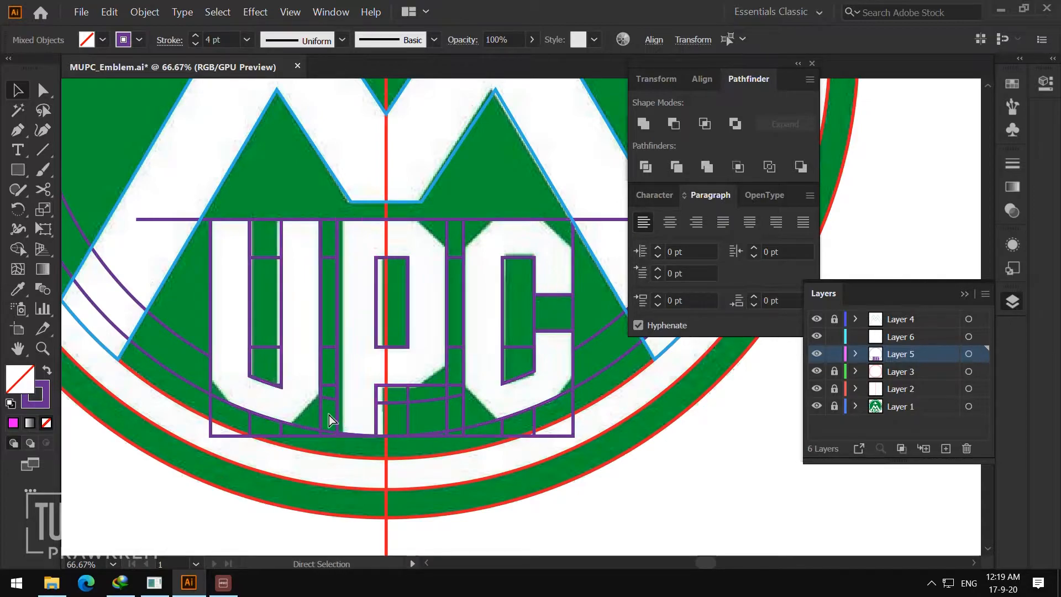
pyautogui.hotkey('ctrl', 'shift', 'a')
pyautogui.press('v')
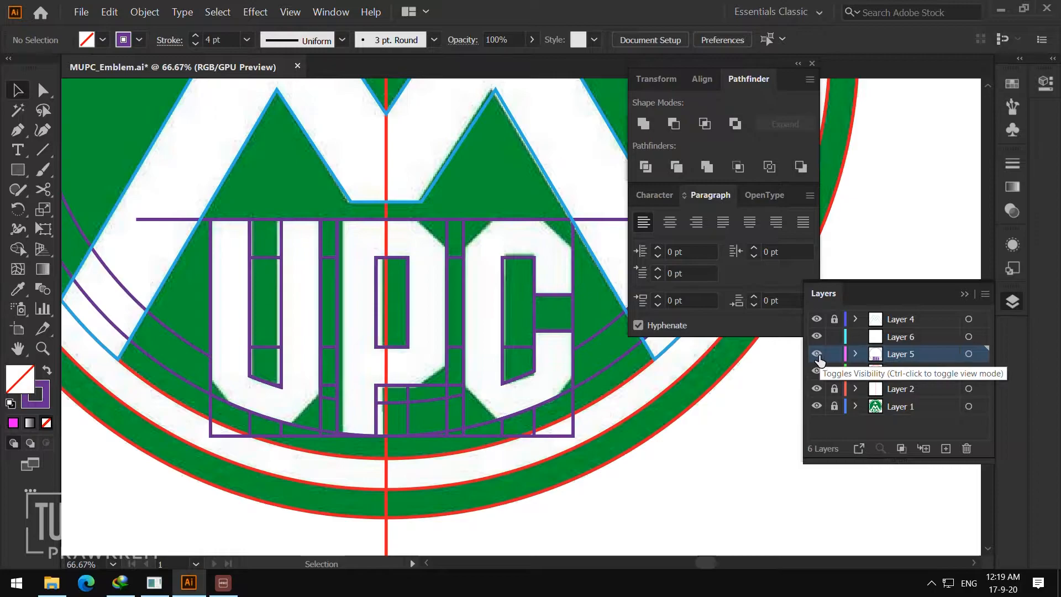
pyautogui.click(817, 354)
pyautogui.click(817, 354)
pyautogui.hotkey('ctrl', 'z')
pyautogui.hotkey('ctrl', 'z')
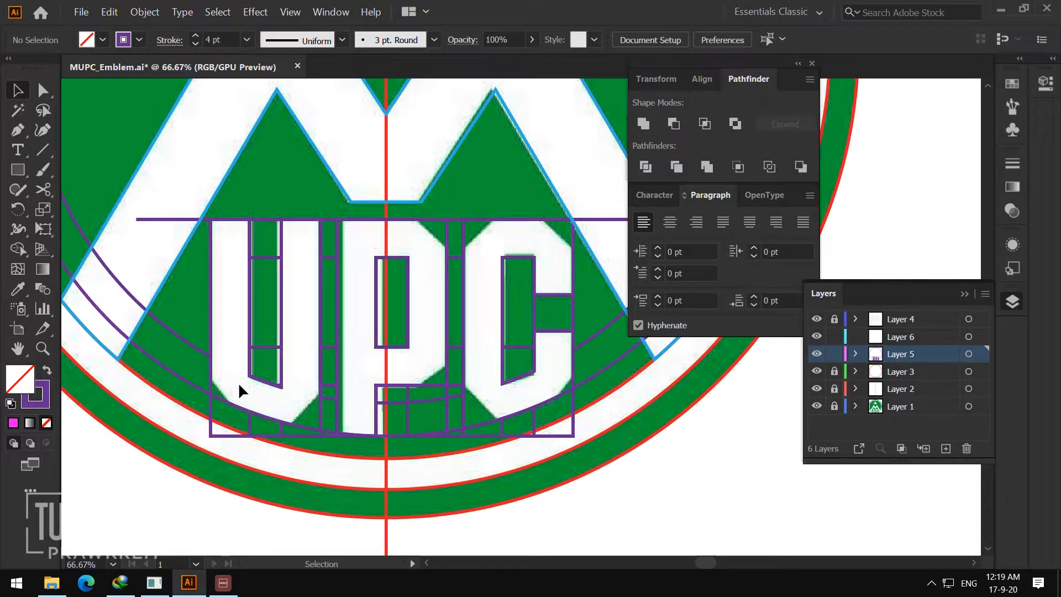
# - Try deleting the leftover guide frame below the letters, undo that, and delete the lower circle guide
pyautogui.click(302, 438)
pyautogui.press('Delete')
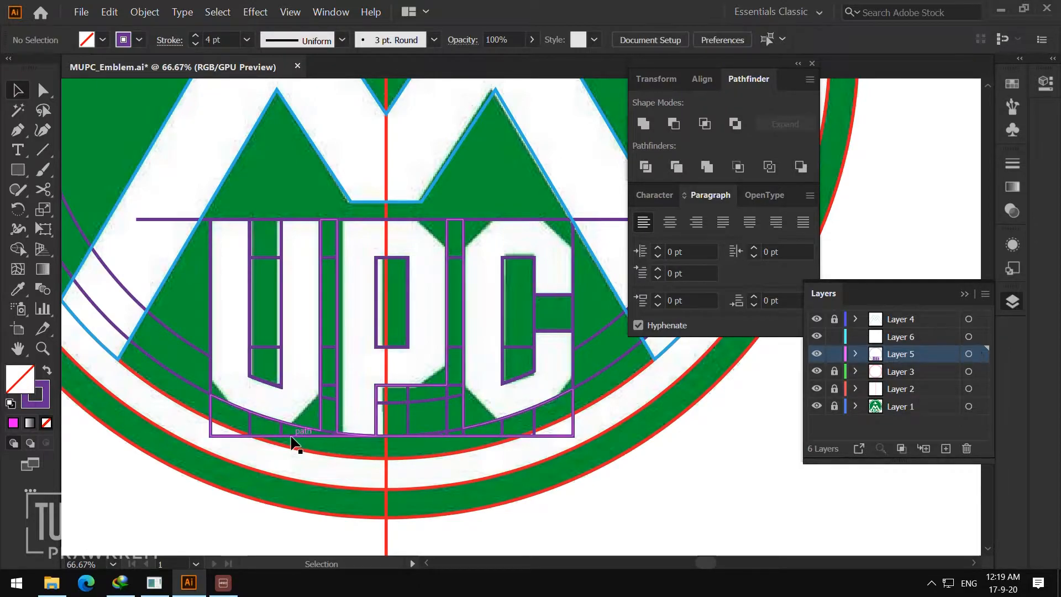
pyautogui.hotkey('ctrl', 'z')
pyautogui.click(241, 434)
pyautogui.click(191, 382)
pyautogui.press('Delete')
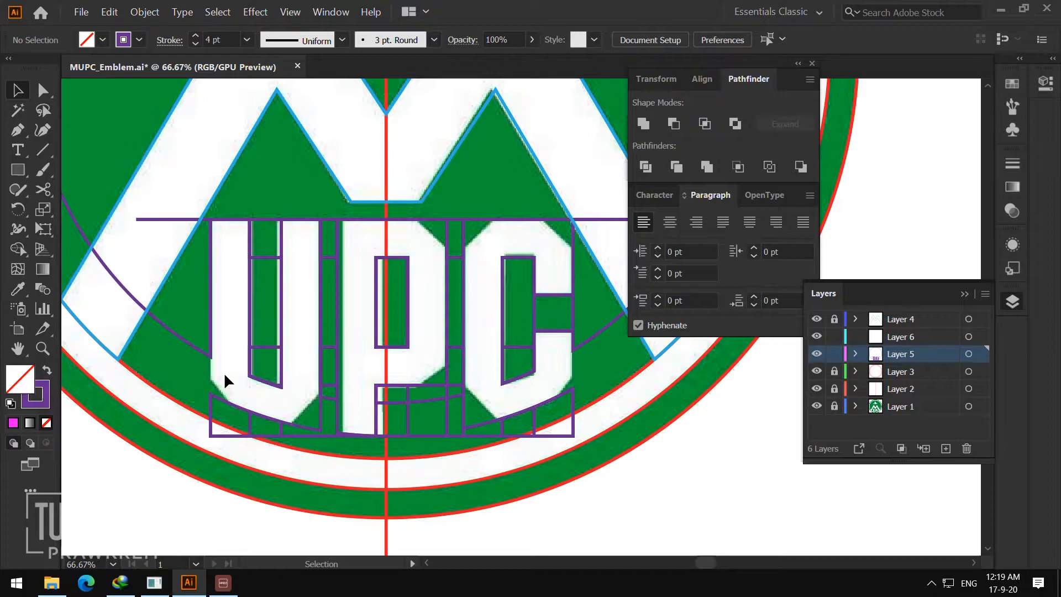
# - Undo the circle guide deletion and the earlier edits back to before the C's sliver was merged
pyautogui.hotkey('ctrl', 'z')
pyautogui.hotkey('ctrl', 'z')
pyautogui.hotkey('ctrl', 'z')
pyautogui.hotkey('ctrl', 'z')
pyautogui.click(241, 488)
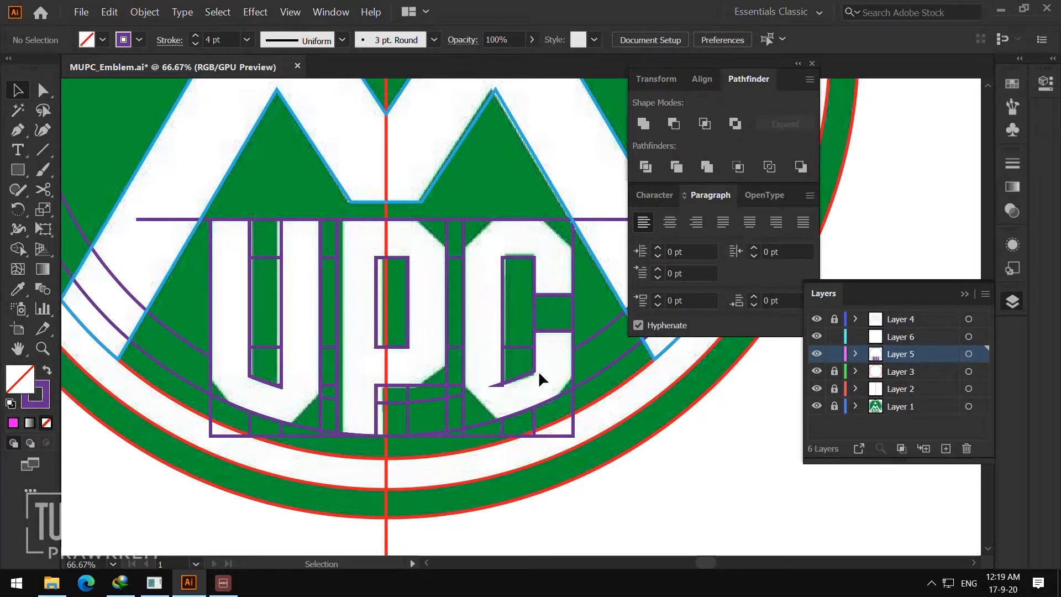
# - Merge the small sliver at the C's inner lower corner into the letter with Shape Builder
pyautogui.moveTo(534, 364); pyautogui.dragTo(537, 313)
pyautogui.click(694, 462)
pyautogui.click(18, 248)
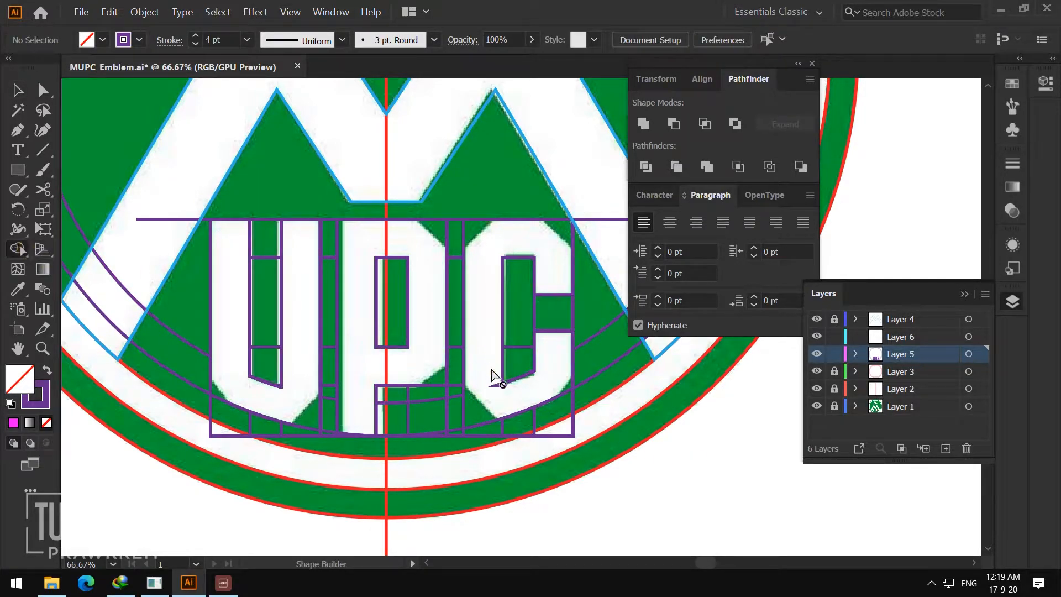
pyautogui.hotkey('ctrl', 'a')
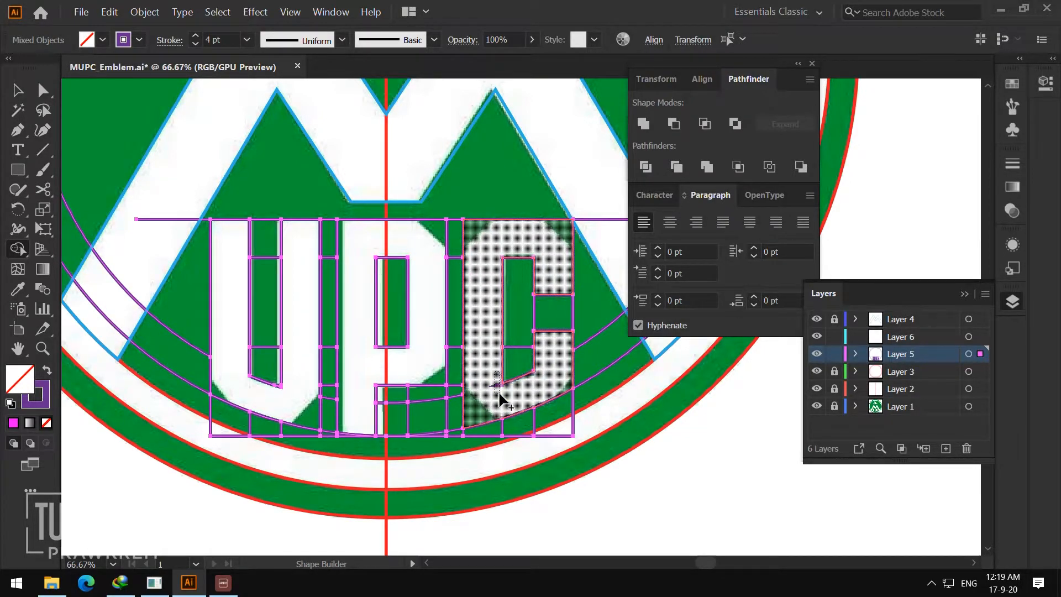
pyautogui.click(502, 399)
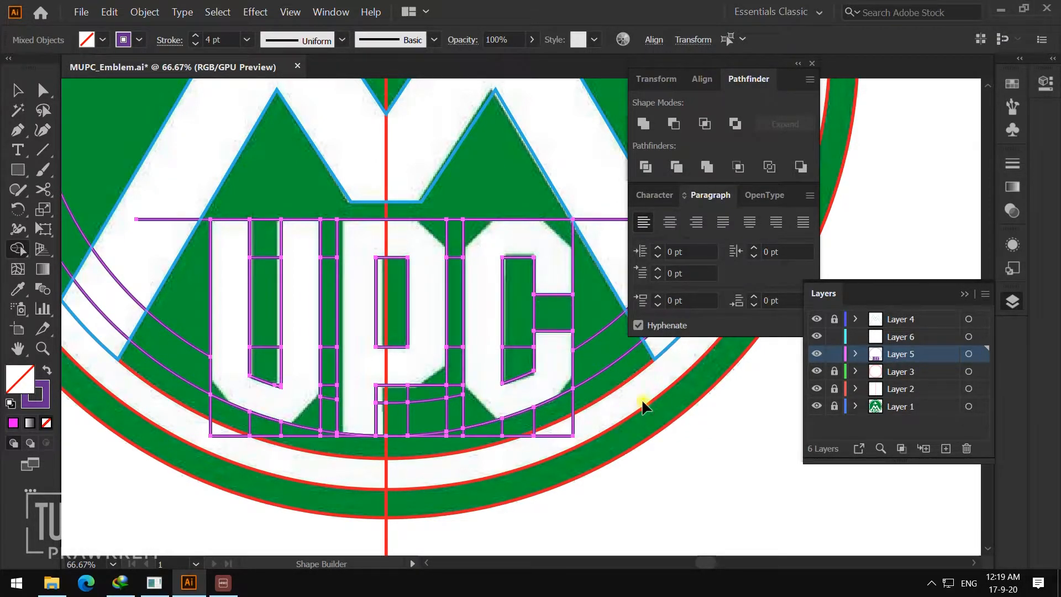
# - Copy the merged C outline from Layer 5 and paste it in place on Layer 6
pyautogui.hotkey('ctrl', 'shift', 'a')
pyautogui.press('v')
pyautogui.click(559, 393)
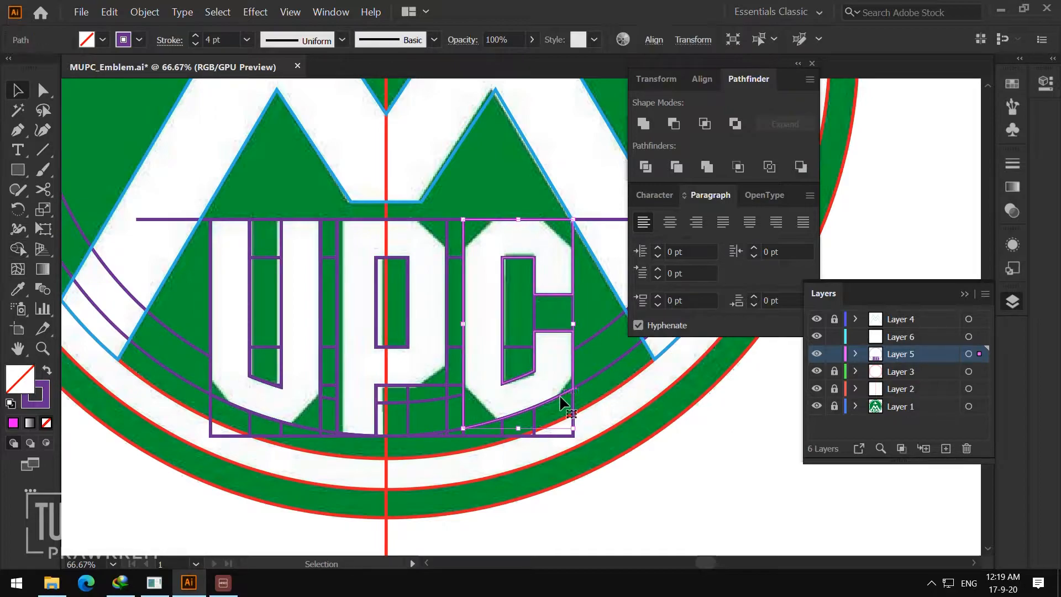
pyautogui.click(109, 11)
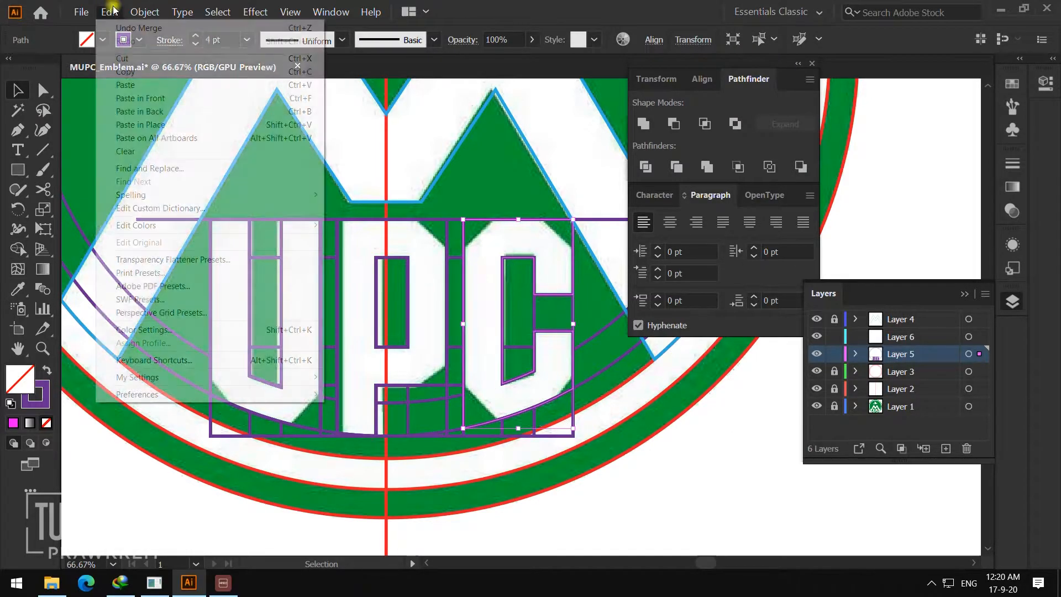
pyautogui.click(160, 74)
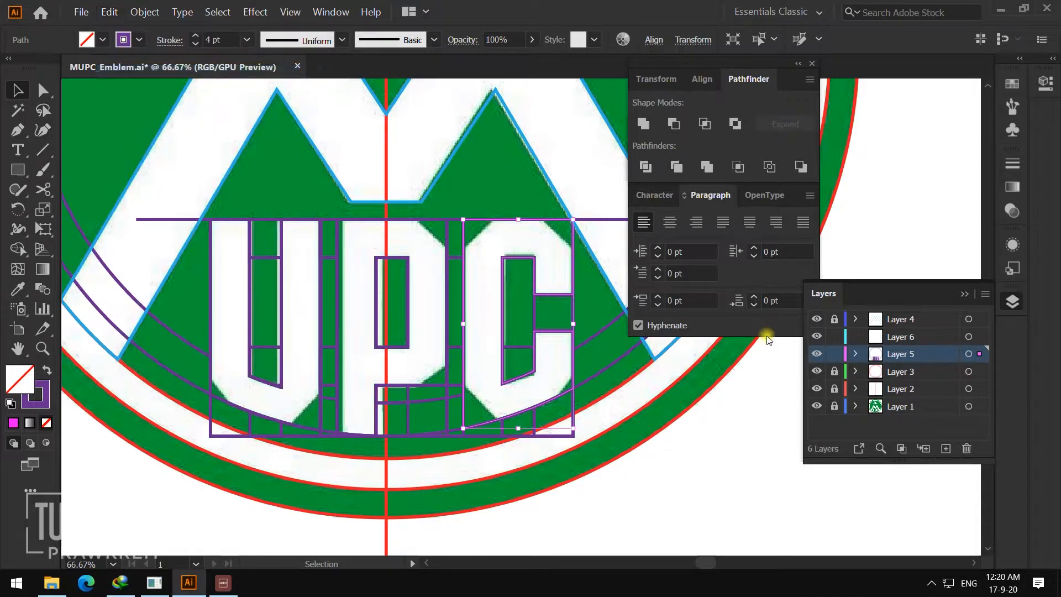
pyautogui.click(891, 335)
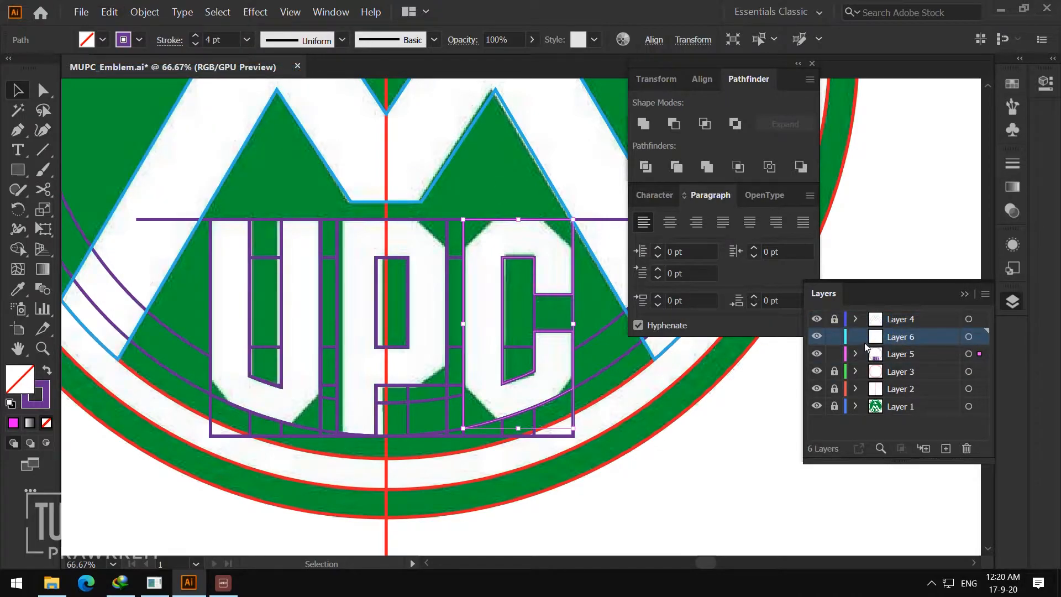
pyautogui.click(109, 11)
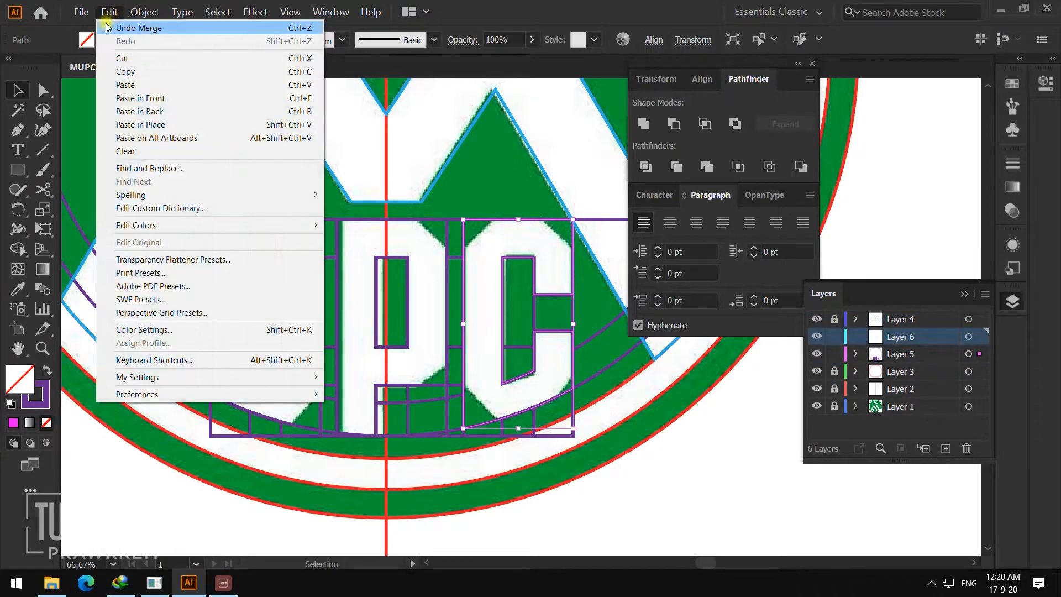
pyautogui.click(157, 125)
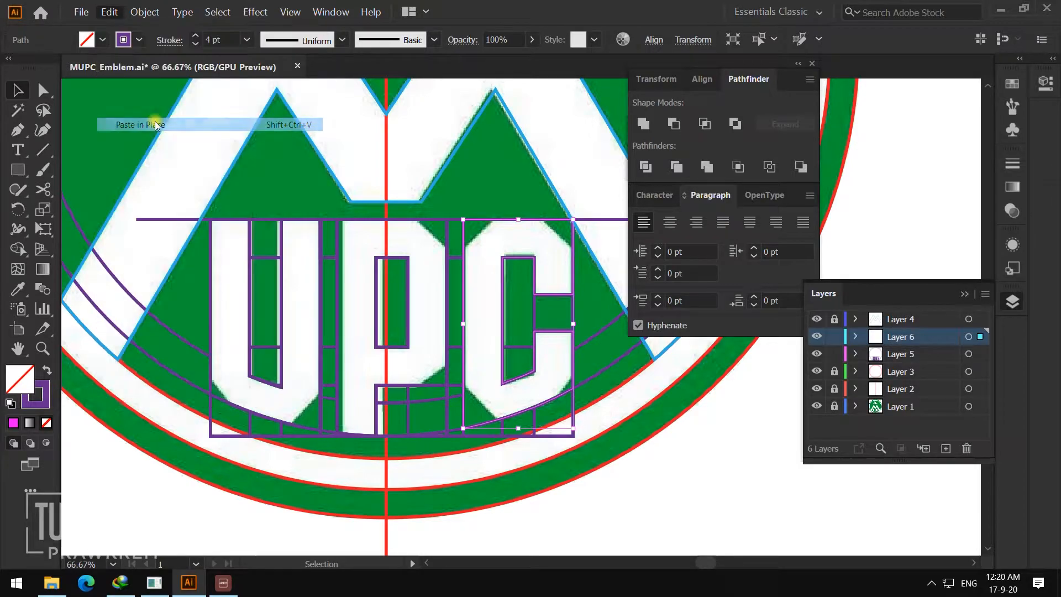
pyautogui.click(670, 447)
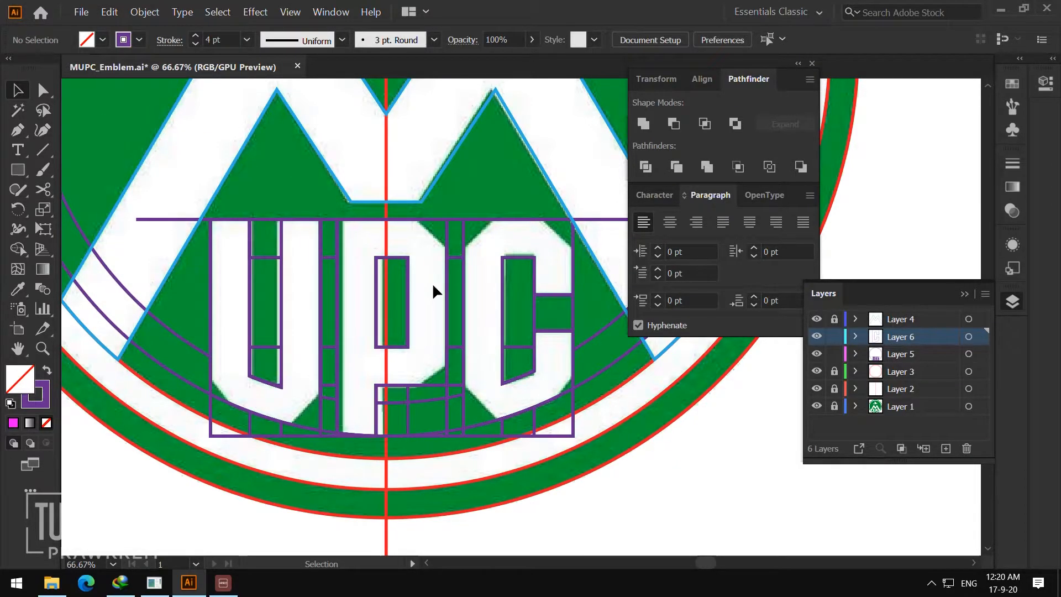
# - Copy the P compound path from Layer 5 and paste it in place on Layer 6
pyautogui.click(433, 218)
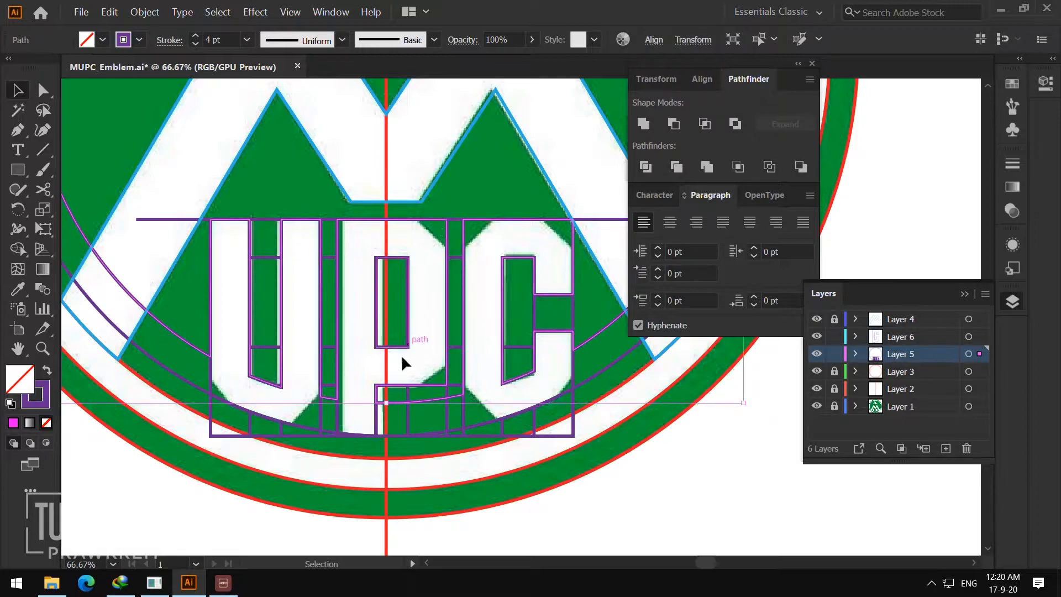
pyautogui.click(379, 426)
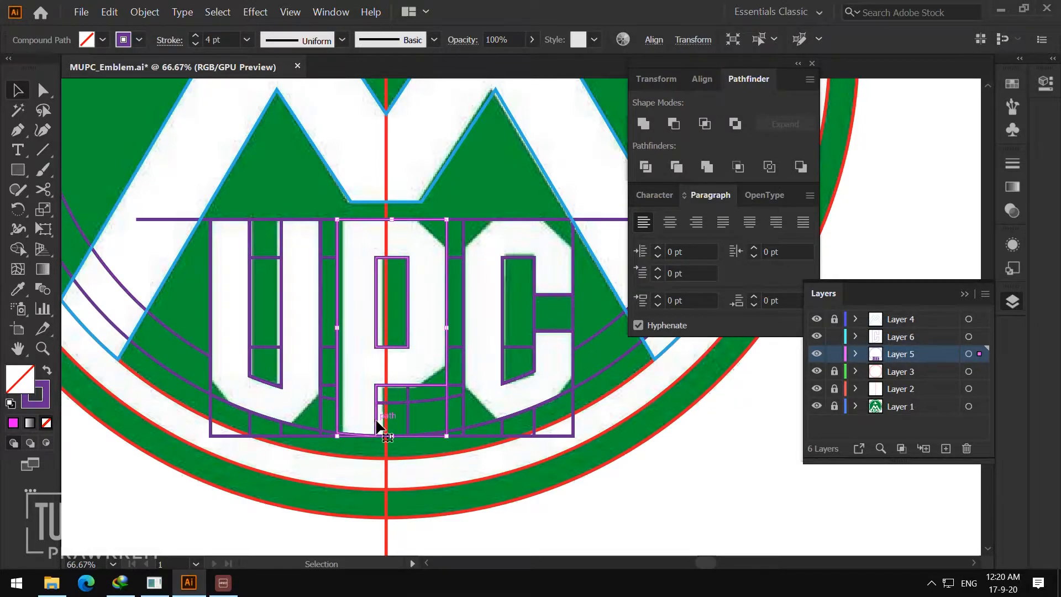
pyautogui.click(109, 12)
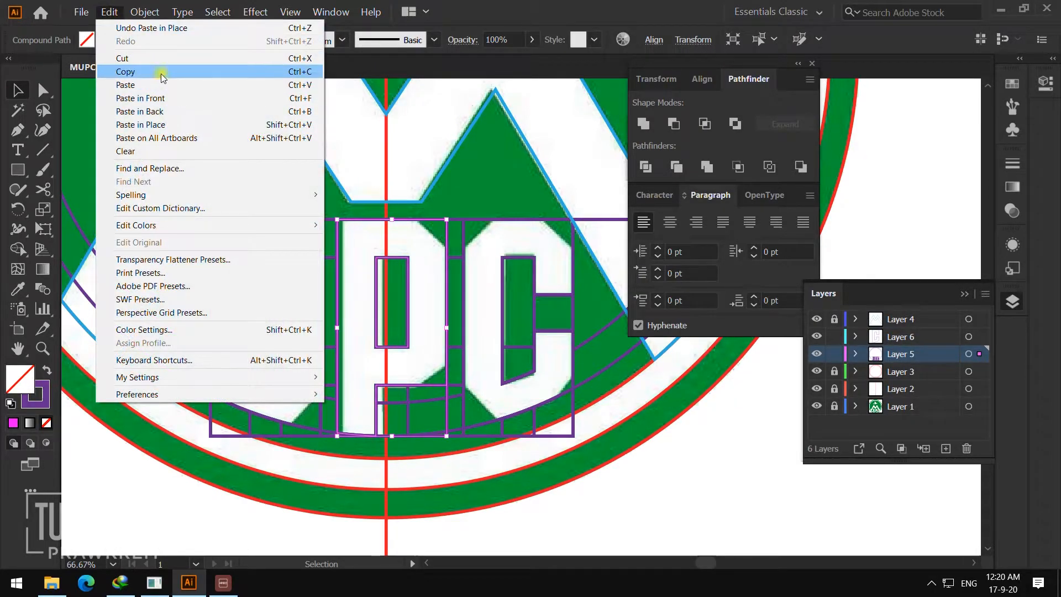
pyautogui.click(160, 74)
pyautogui.click(898, 337)
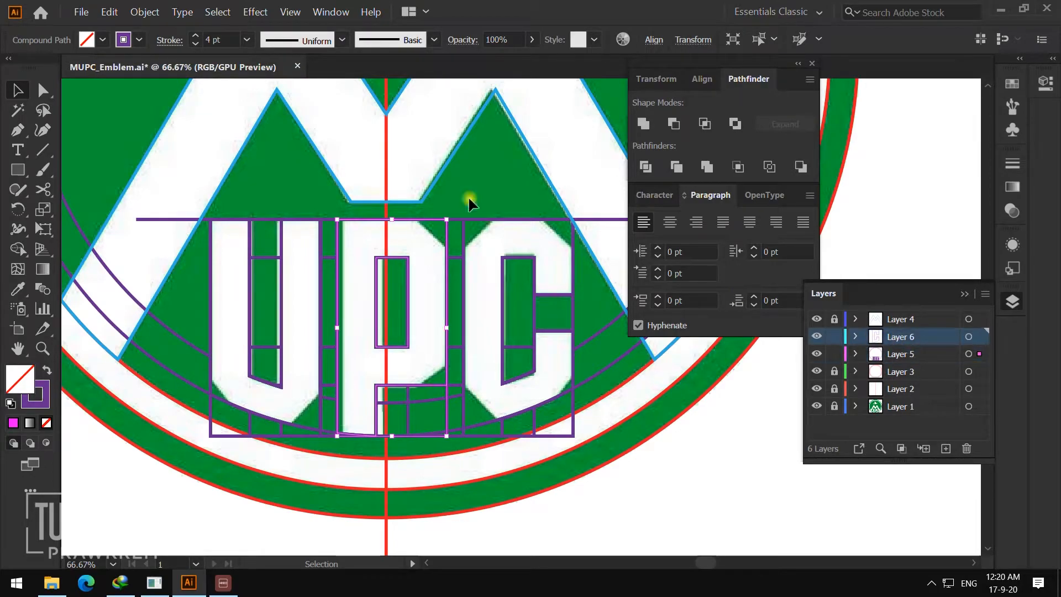
pyautogui.click(109, 12)
pyautogui.click(149, 123)
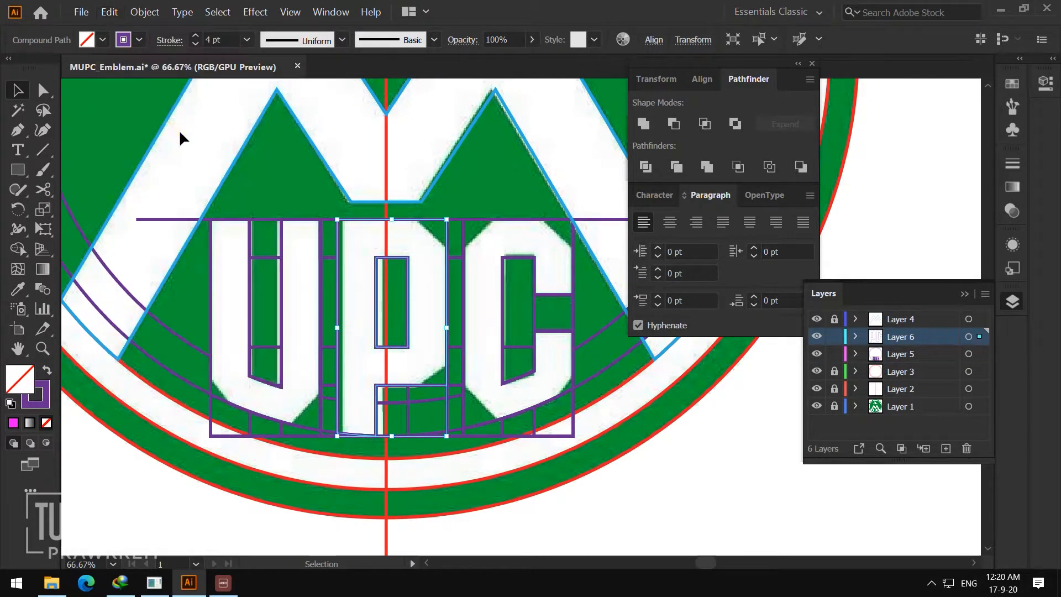
pyautogui.click(279, 185)
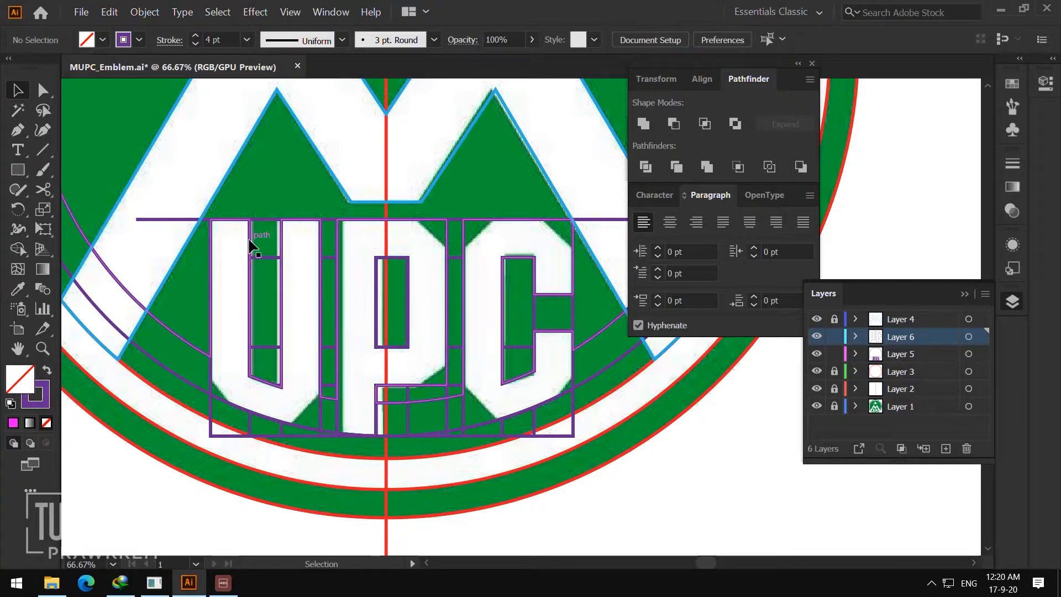
# - Copy the U outline from Layer 5 in place onto Layer 6 and hide Layer 5
pyautogui.click(213, 390)
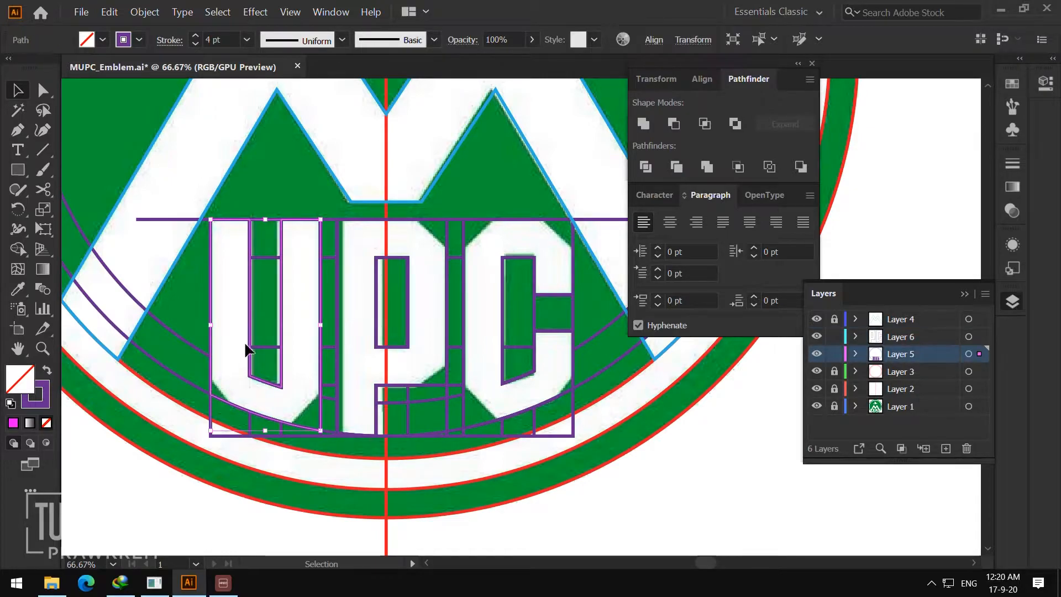
pyautogui.click(116, 12)
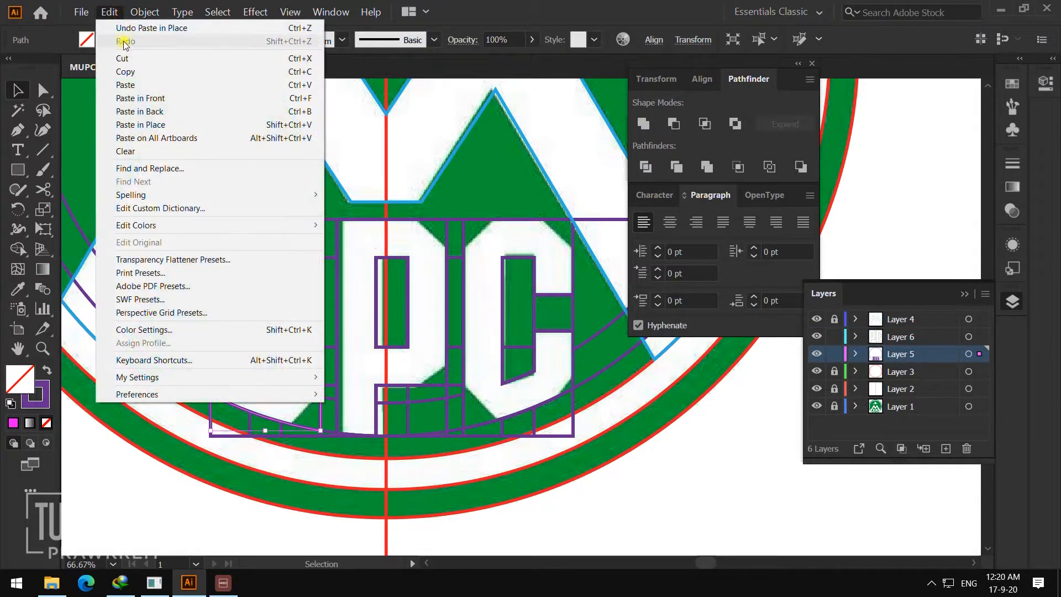
pyautogui.click(155, 72)
pyautogui.click(882, 338)
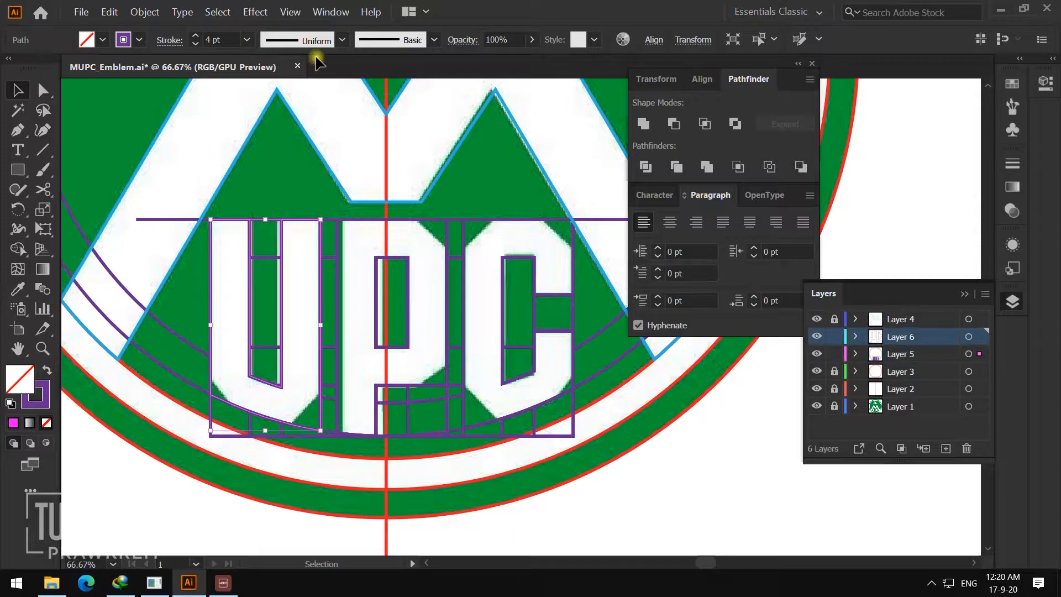
pyautogui.click(110, 13)
pyautogui.click(181, 124)
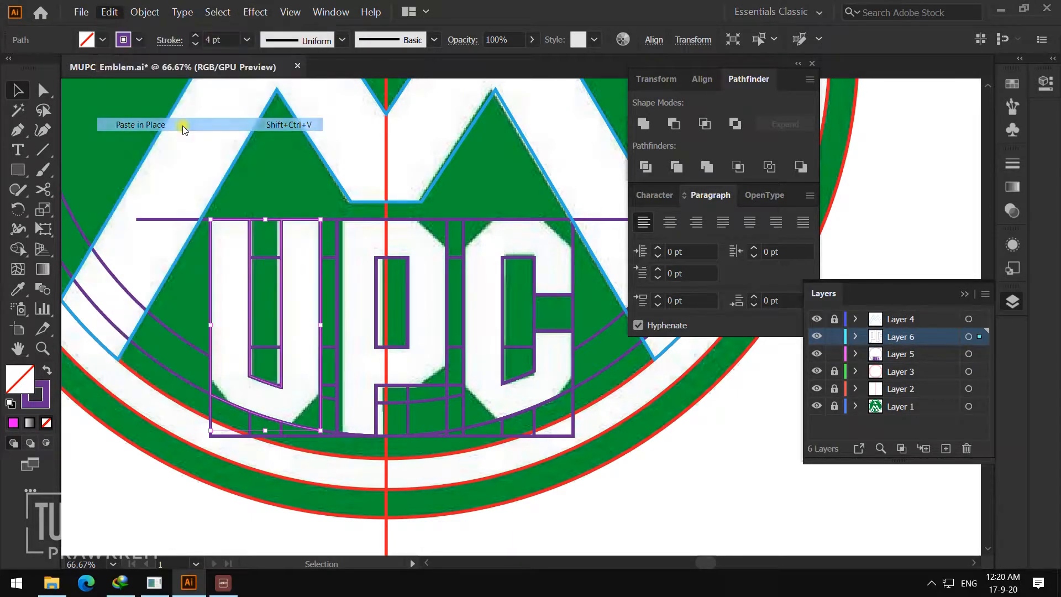
pyautogui.click(718, 485)
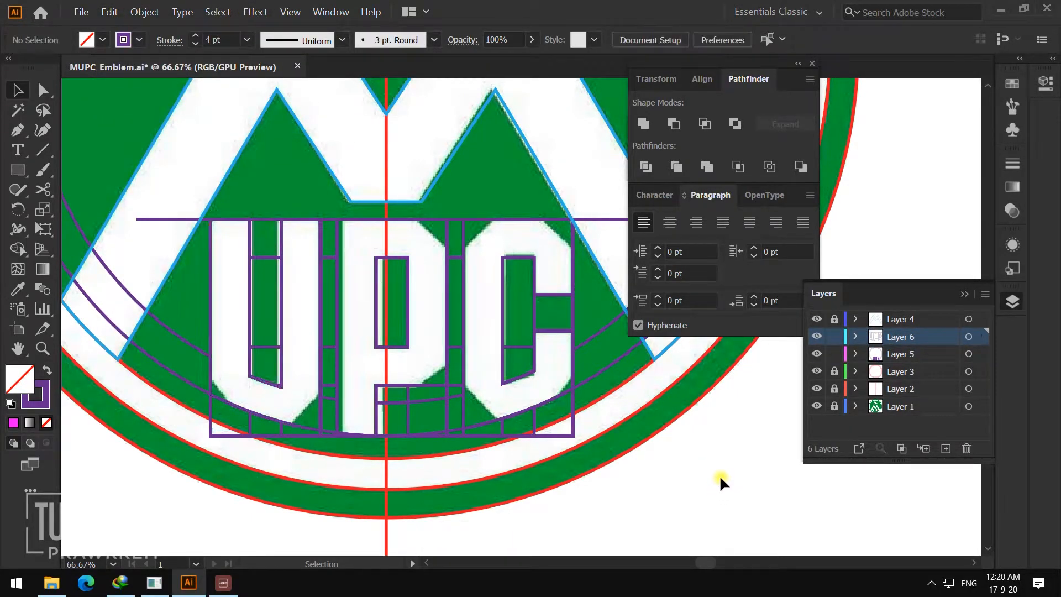
pyautogui.click(818, 354)
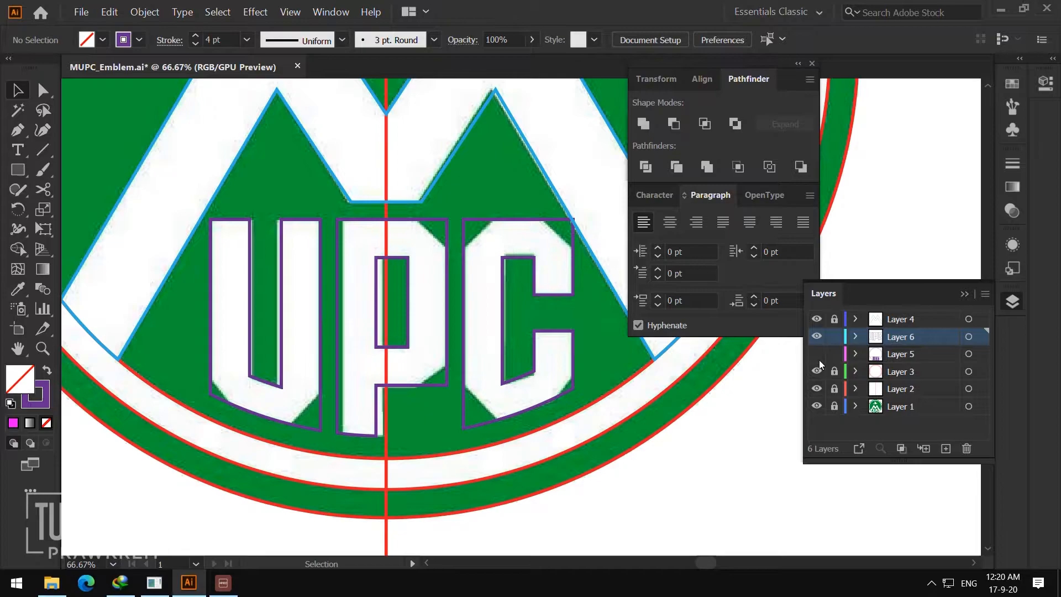
# - Draw an orange diagonal line along the U's lower-right corner cut and extend its lower end below the letter
pyautogui.press('z')
pyautogui.click(487, 350)
pyautogui.moveTo(443, 350); pyautogui.dragTo(499, 375)
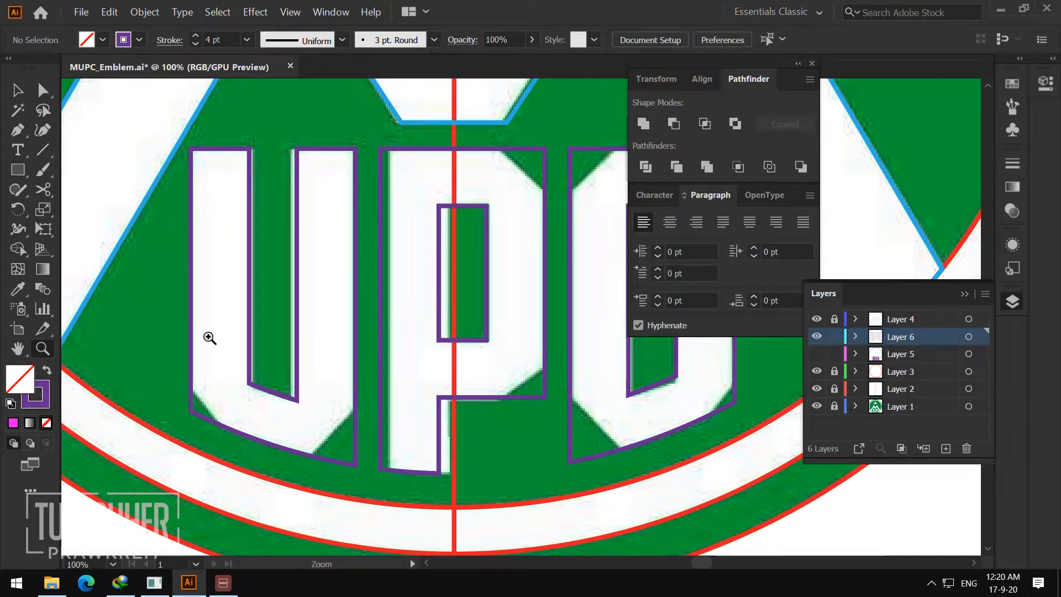
pyautogui.click(43, 151)
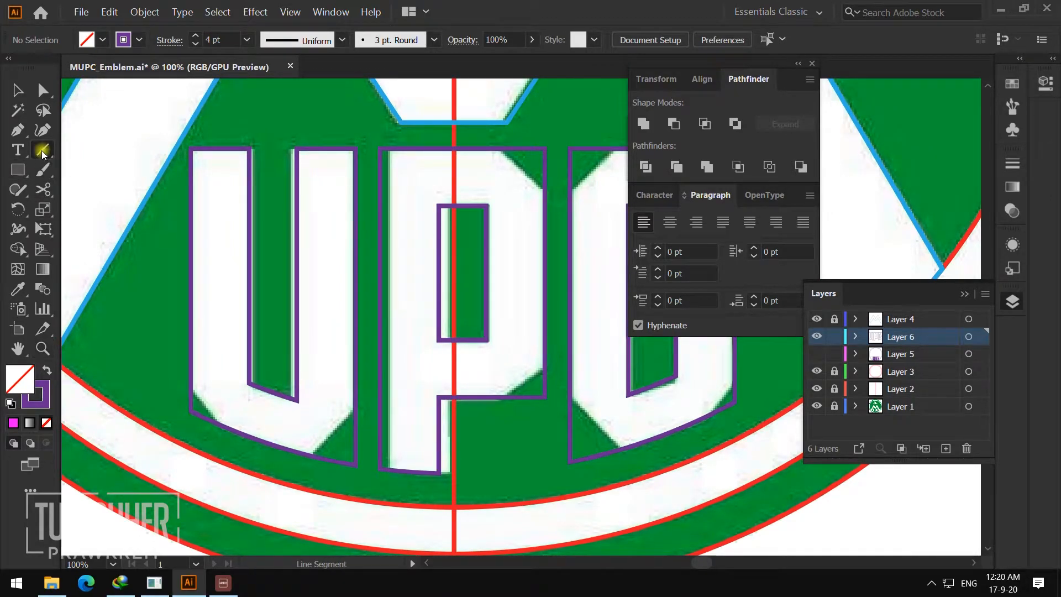
pyautogui.click(139, 40)
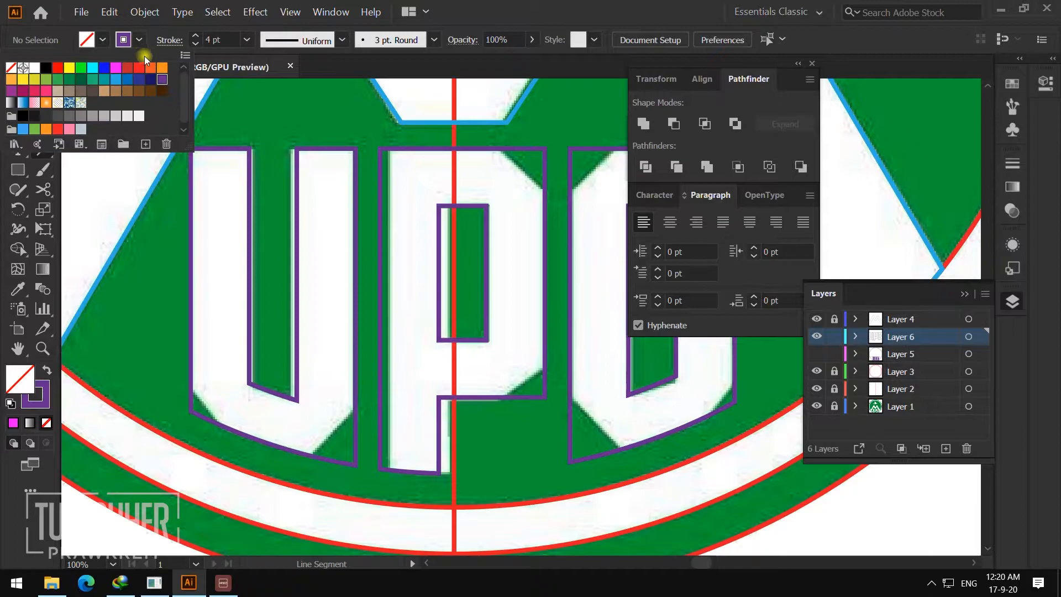
pyautogui.click(151, 67)
pyautogui.click(323, 443)
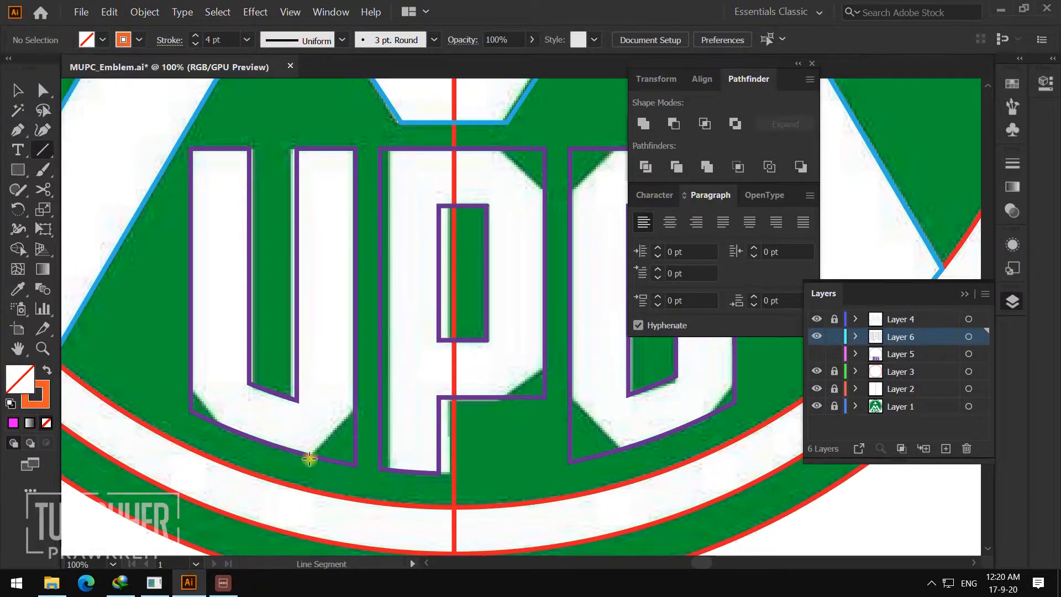
pyautogui.moveTo(313, 454); pyautogui.dragTo(440, 321)
pyautogui.press('a')
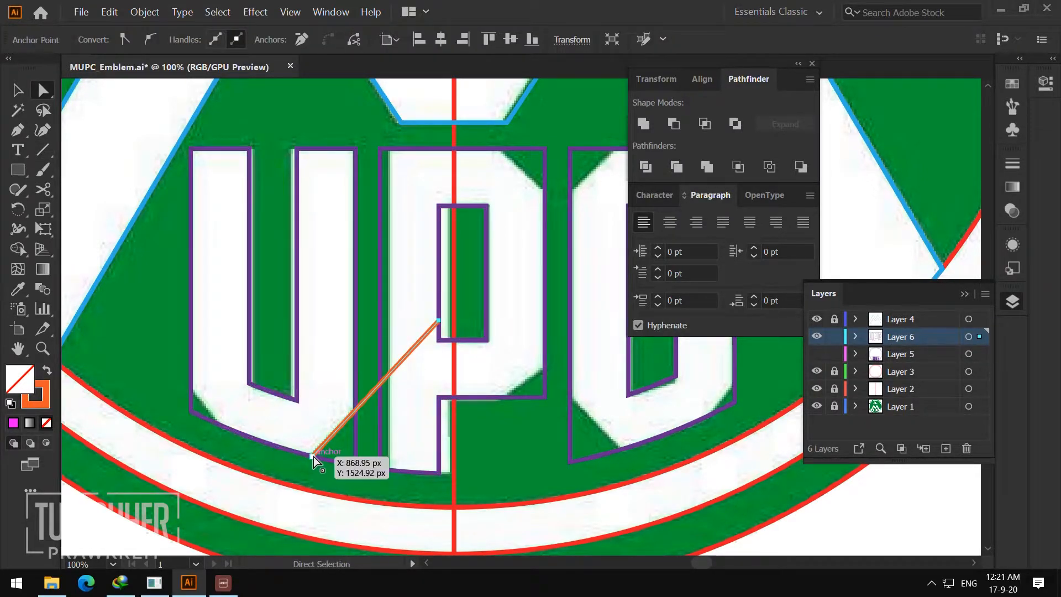
pyautogui.moveTo(314, 456); pyautogui.dragTo(264, 506)
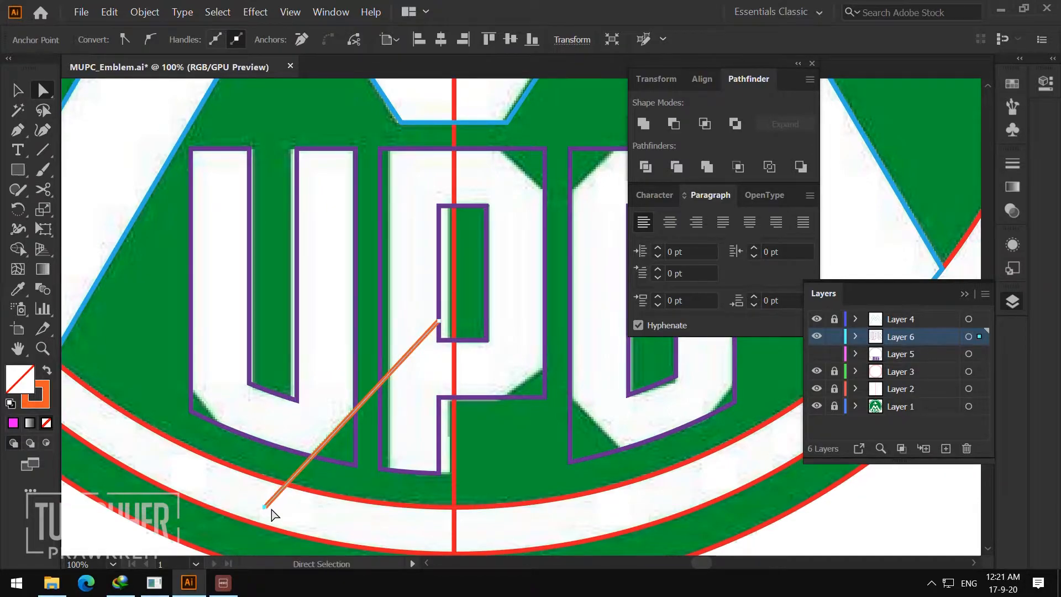
# - Try to extend the orange line's upper end further along the diagonal
pyautogui.press('v')
pyautogui.click(352, 478)
pyautogui.press('a')
pyautogui.moveTo(439, 322); pyautogui.dragTo(452, 304)
# - Reflect the orange diagonal line across the vertical axis as a copy
pyautogui.press('v')
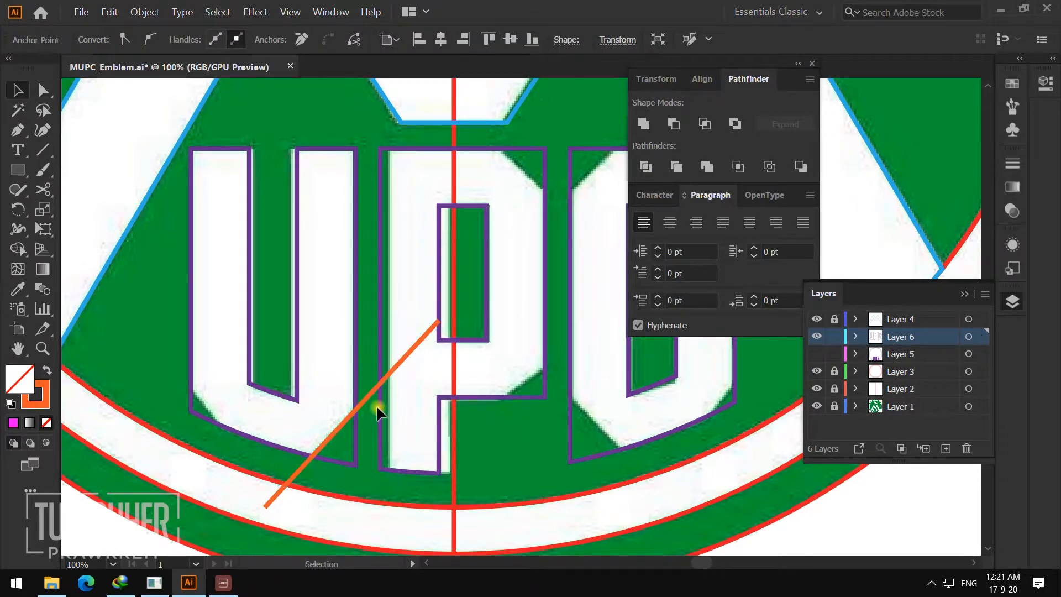
pyautogui.click(370, 401)
pyautogui.rightClick(372, 394)
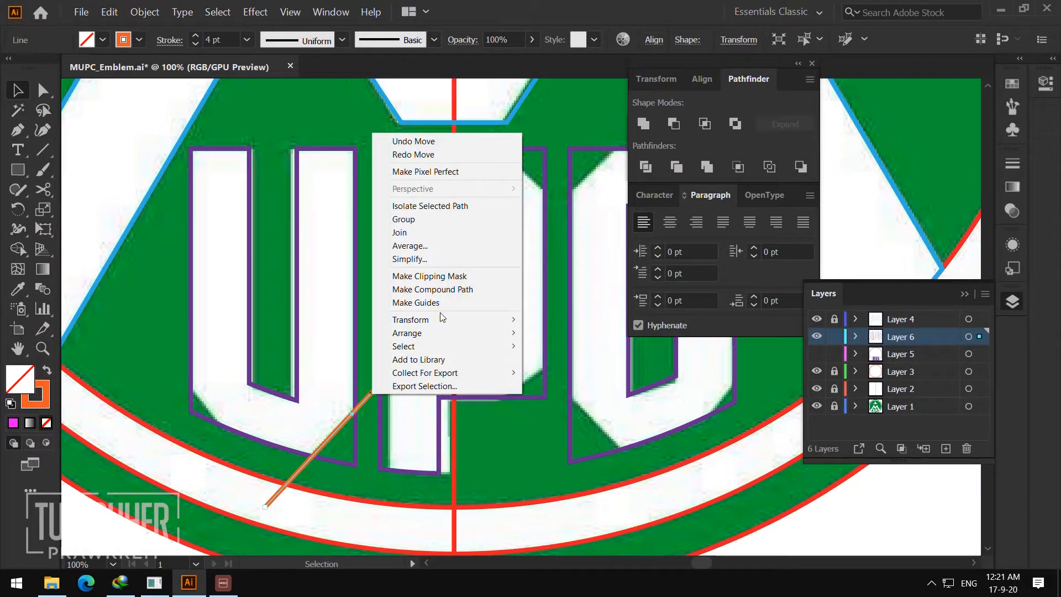
pyautogui.moveTo(440, 319)
pyautogui.click(256, 364)
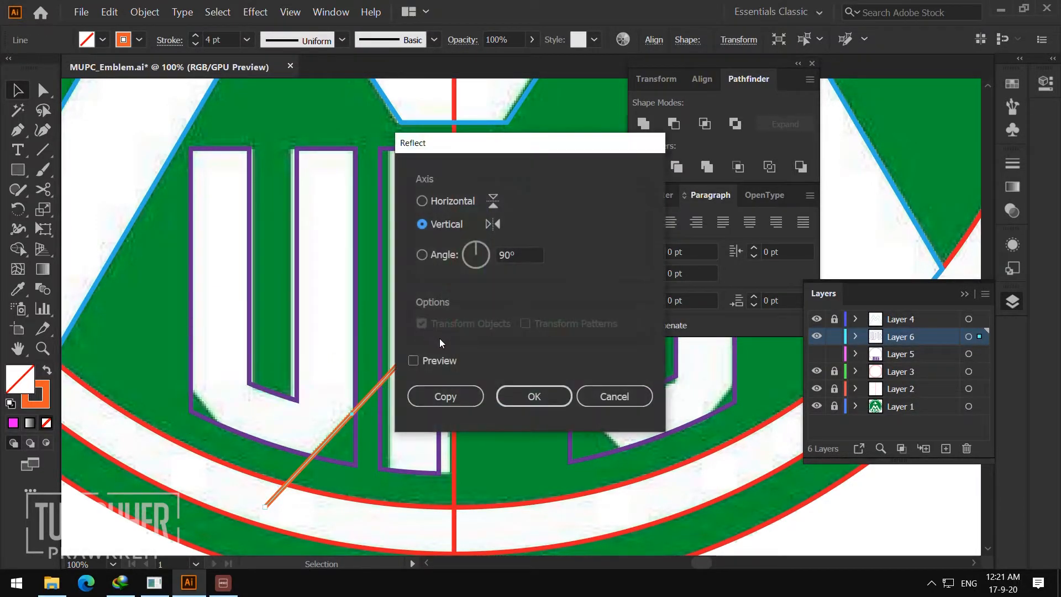
pyautogui.click(446, 395)
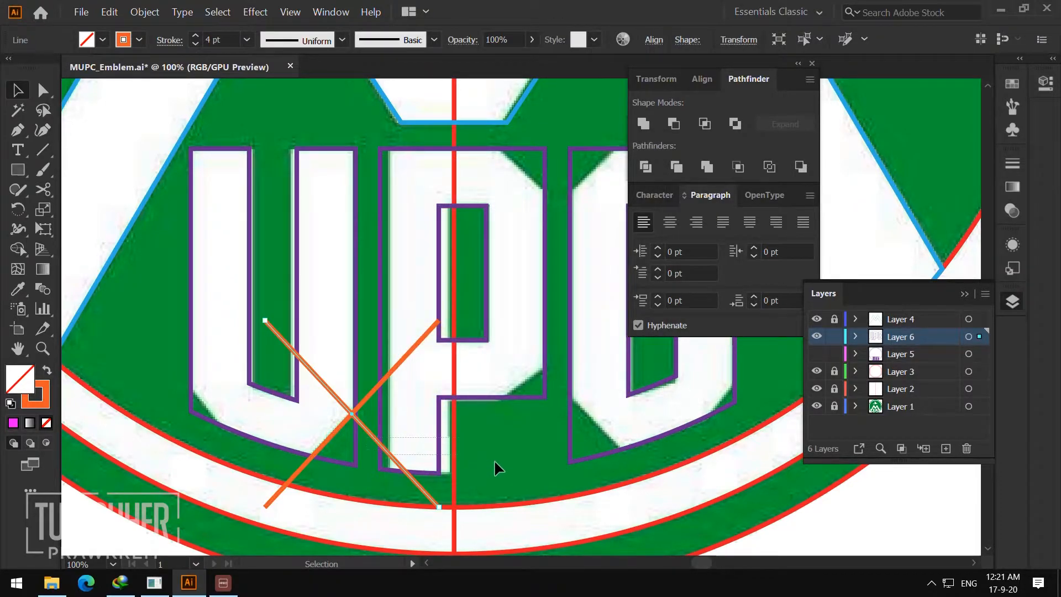
# - Move the mirrored orange line across to the C's lower-left corner cut and nudge it left to align with the edge
pyautogui.click(425, 476)
pyautogui.moveTo(418, 485); pyautogui.dragTo(649, 460)
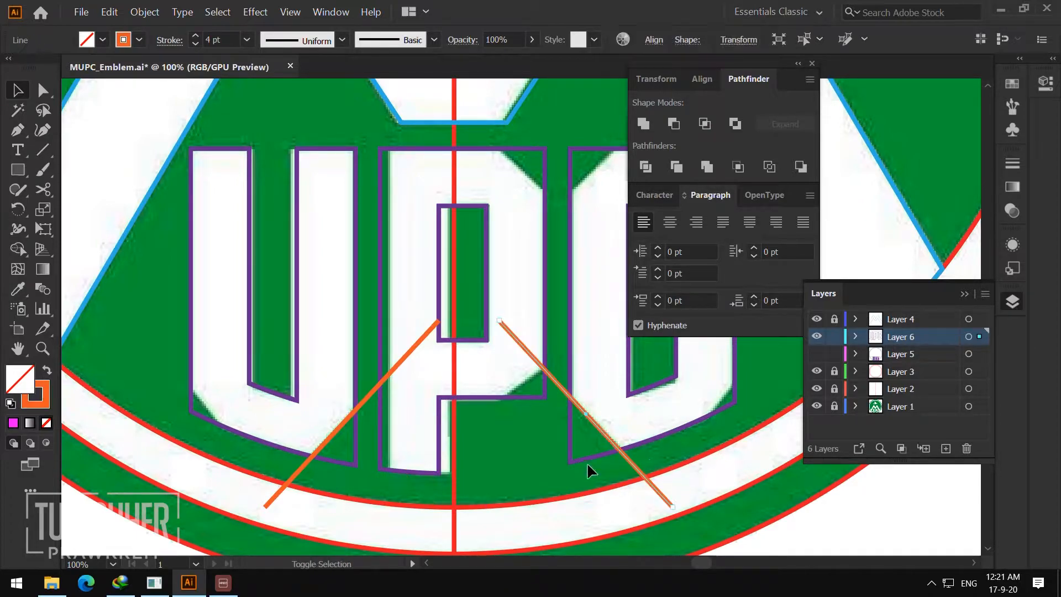
pyautogui.click(508, 446)
pyautogui.click(589, 420)
pyautogui.press('Left')
pyautogui.press('Left')
pyautogui.press('Left')
pyautogui.press('Left')
pyautogui.press('Left')
pyautogui.press('Left')
pyautogui.press('Left')
pyautogui.press('Left')
pyautogui.press('Left')
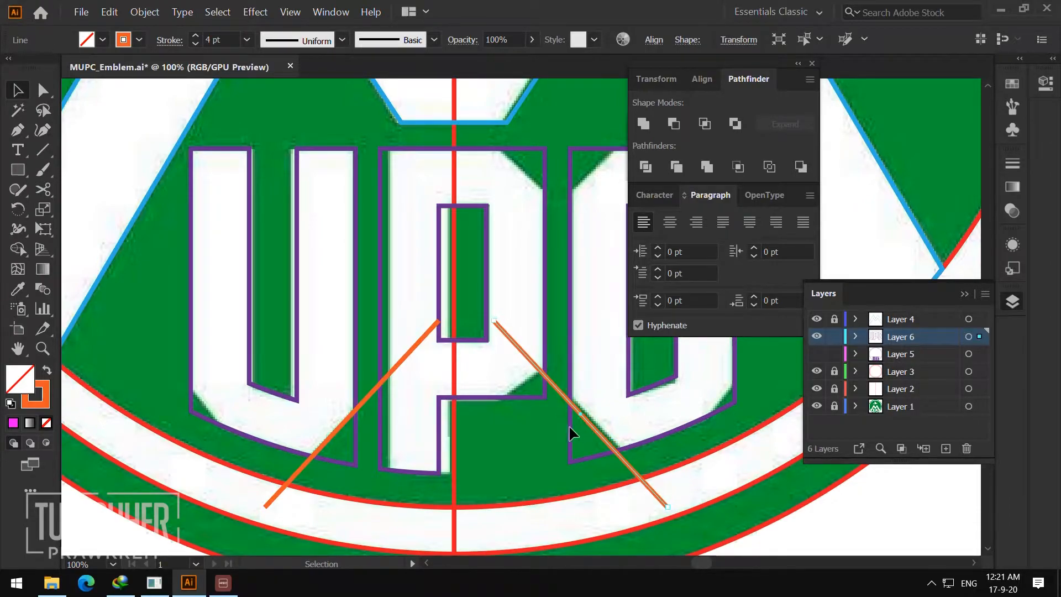
pyautogui.press('Left')
pyautogui.click(545, 427)
pyautogui.moveTo(569, 397); pyautogui.dragTo(531, 417)
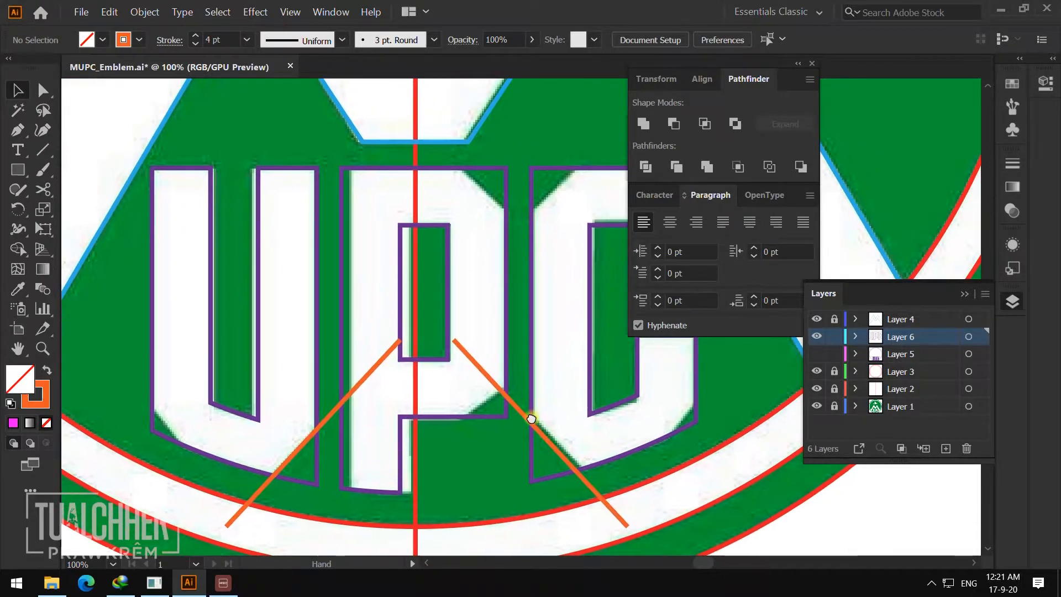
# - Draw an orange diagonal line along the U's lower-left corner cut, running past both edges of the letter
pyautogui.click(39, 150)
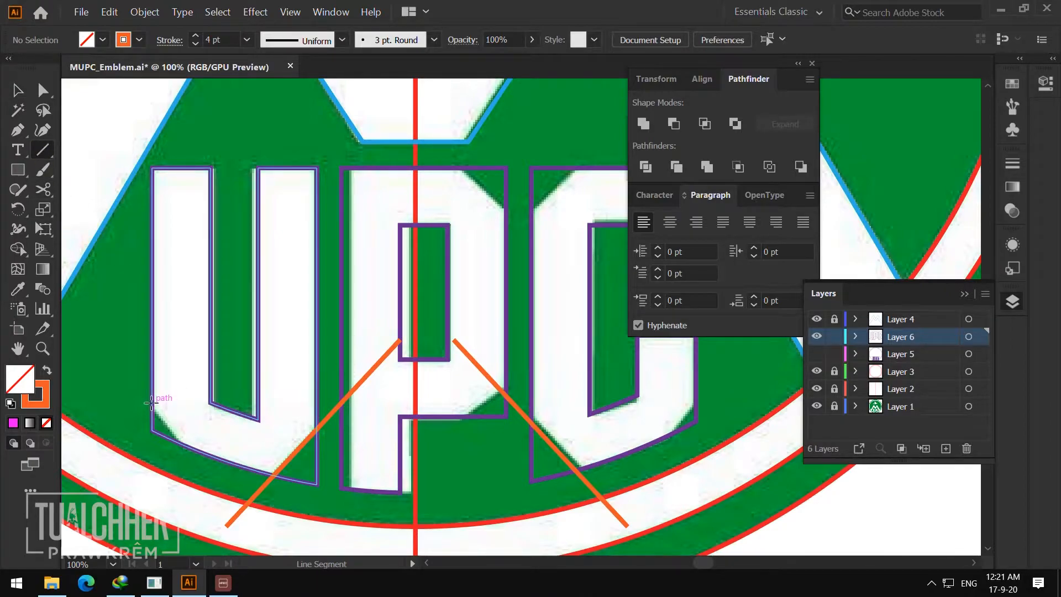
pyautogui.moveTo(133, 381); pyautogui.dragTo(201, 468)
pyautogui.press('v')
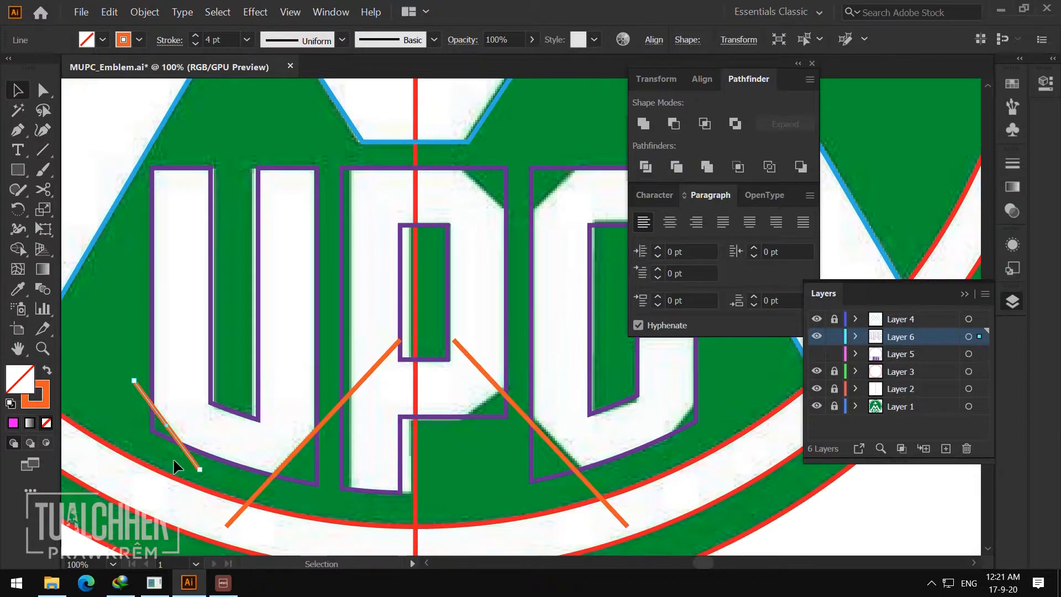
# - Reflect the U's lower-left diagonal line across the vertical axis as a copy
pyautogui.rightClick(185, 451)
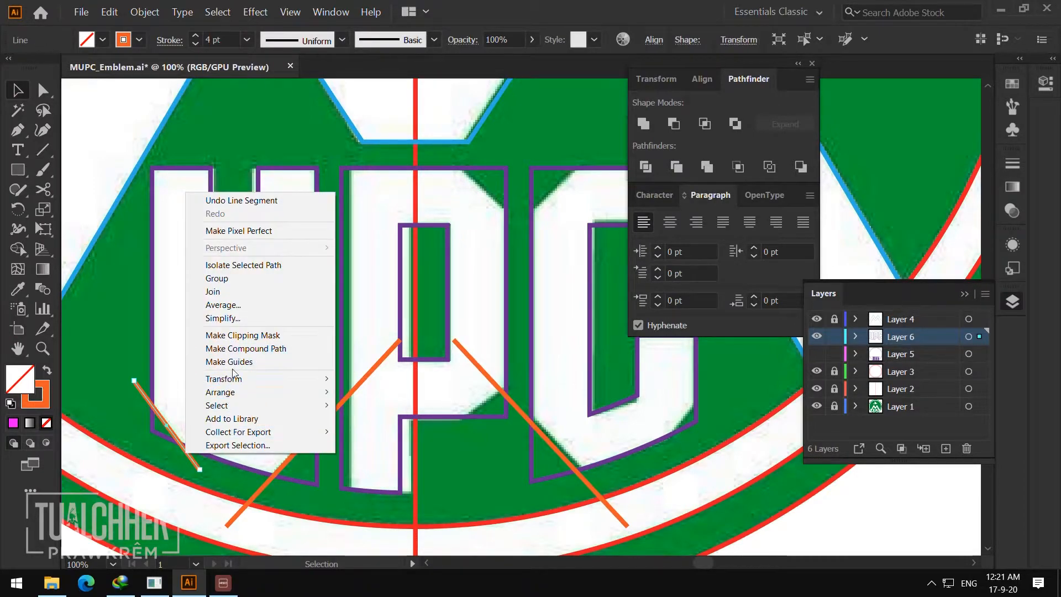
pyautogui.moveTo(235, 377)
pyautogui.click(382, 420)
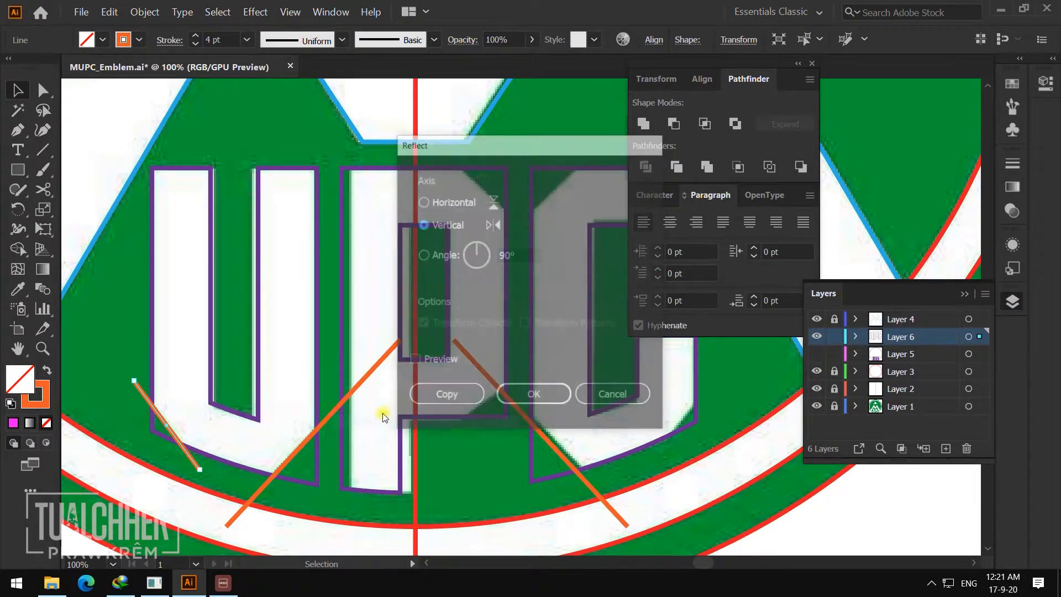
pyautogui.click(408, 403)
pyautogui.hotkey('ctrl', 'a')
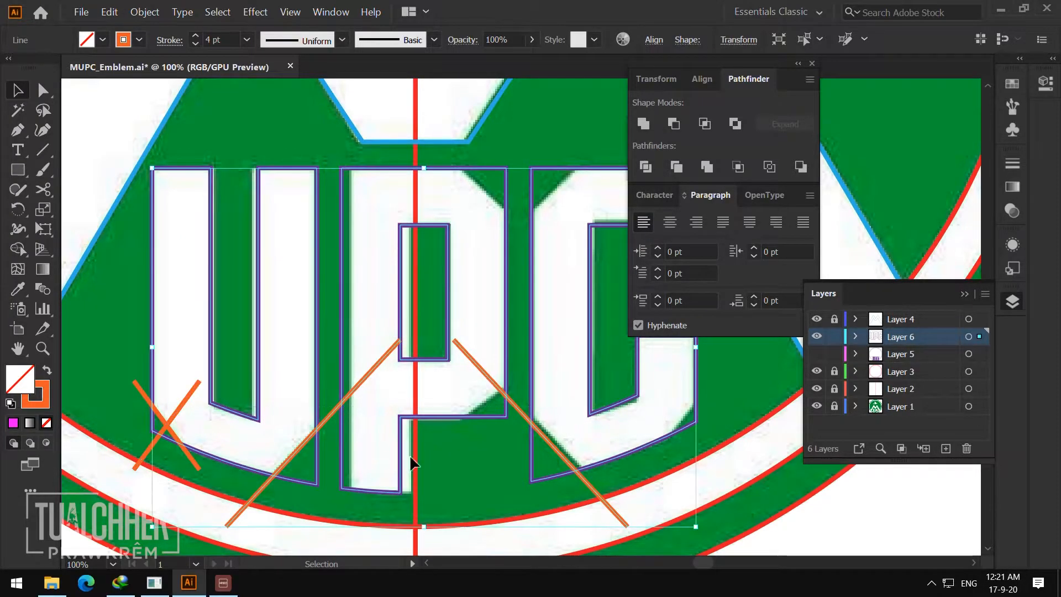
pyautogui.click(330, 500)
# - Move the mirrored short diagonal line across to the C's lower-right corner cut
pyautogui.moveTo(179, 409); pyautogui.dragTo(688, 481)
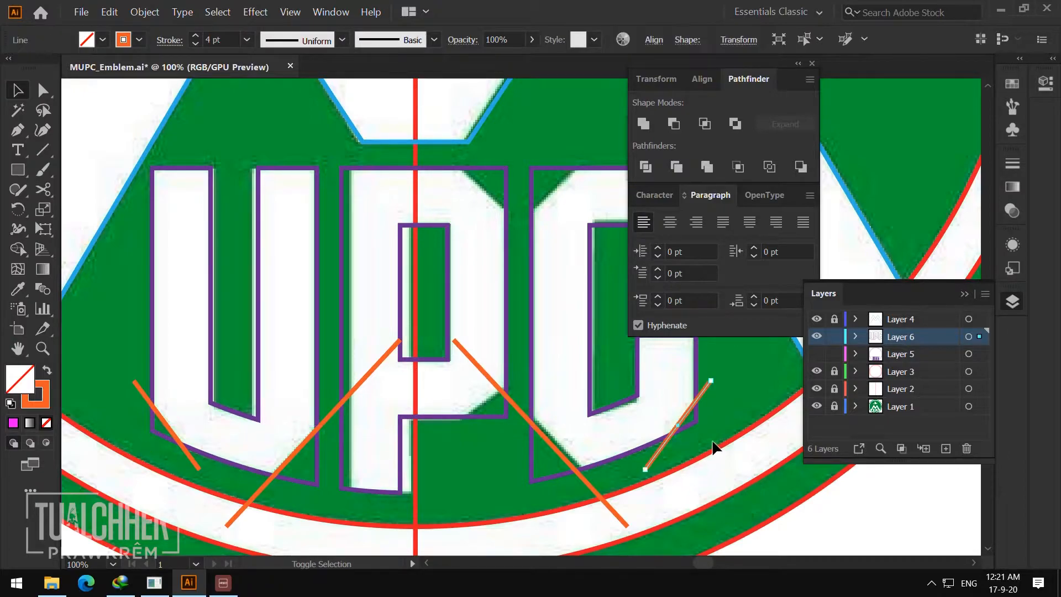
pyautogui.click(715, 412)
pyautogui.click(700, 390)
pyautogui.click(718, 396)
# - Draw an orange diagonal line along the P's upper-right corner cut and extend its lower end beyond the letter's edge
pyautogui.moveTo(544, 389); pyautogui.dragTo(524, 465)
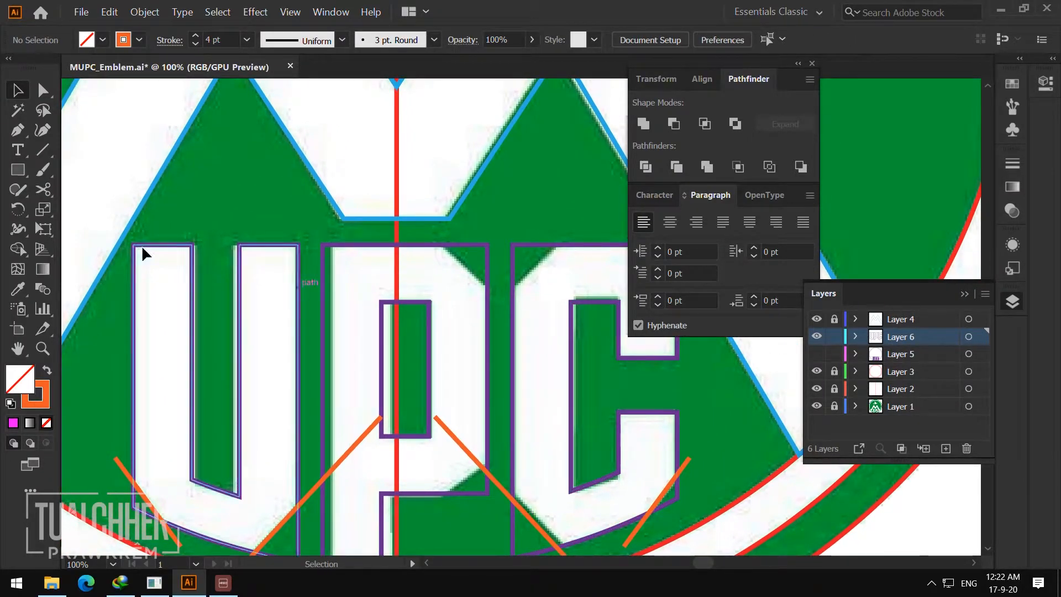
pyautogui.click(44, 150)
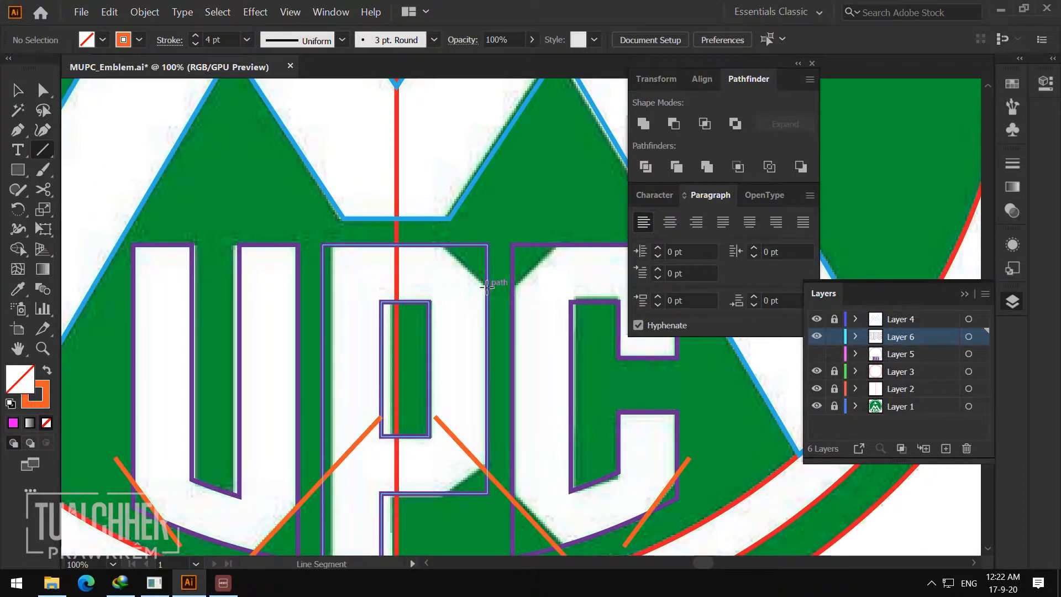
pyautogui.moveTo(467, 266); pyautogui.dragTo(441, 244)
pyautogui.press('v')
pyautogui.click(525, 213)
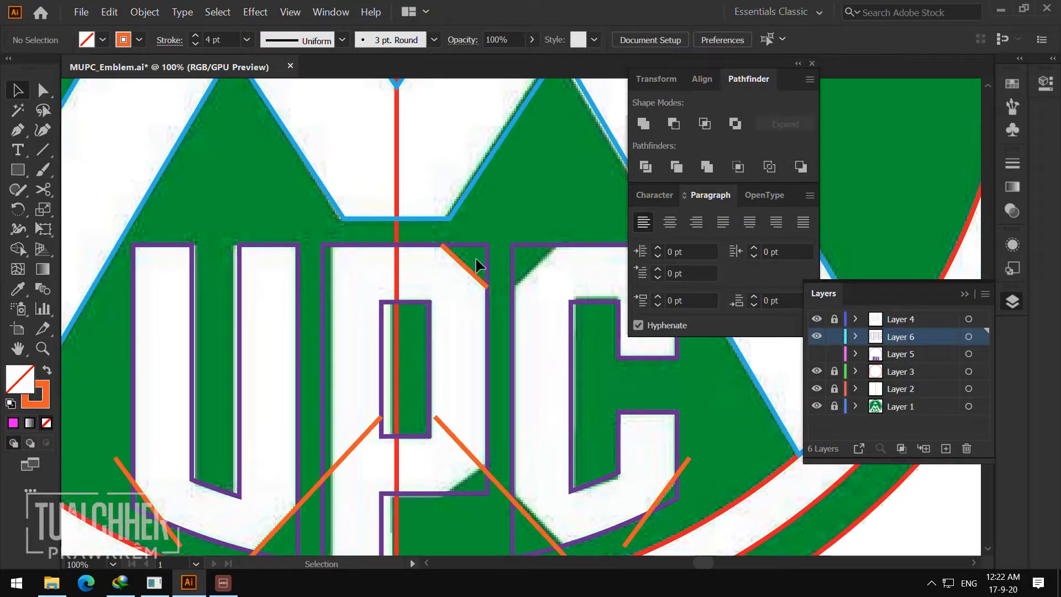
pyautogui.press('a')
pyautogui.moveTo(488, 290); pyautogui.dragTo(511, 310)
pyautogui.press('v')
# - Reflect the P's upper-right diagonal vertically as a copy and move the copy onto the C's upper-left corner cut
pyautogui.rightClick(495, 295)
pyautogui.moveTo(536, 486)
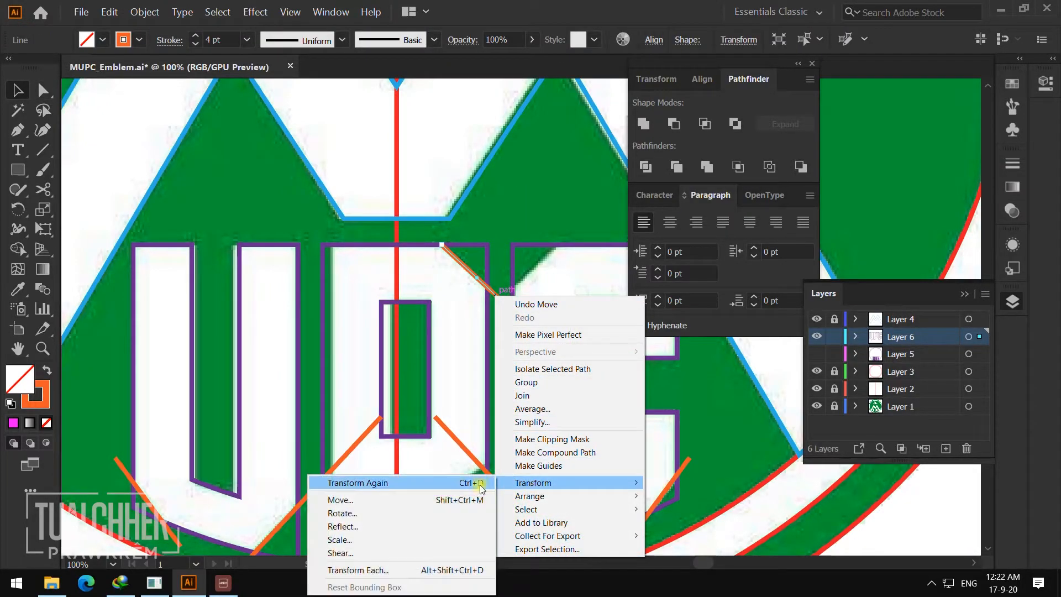
pyautogui.click(402, 527)
pyautogui.click(469, 390)
pyautogui.click(553, 227)
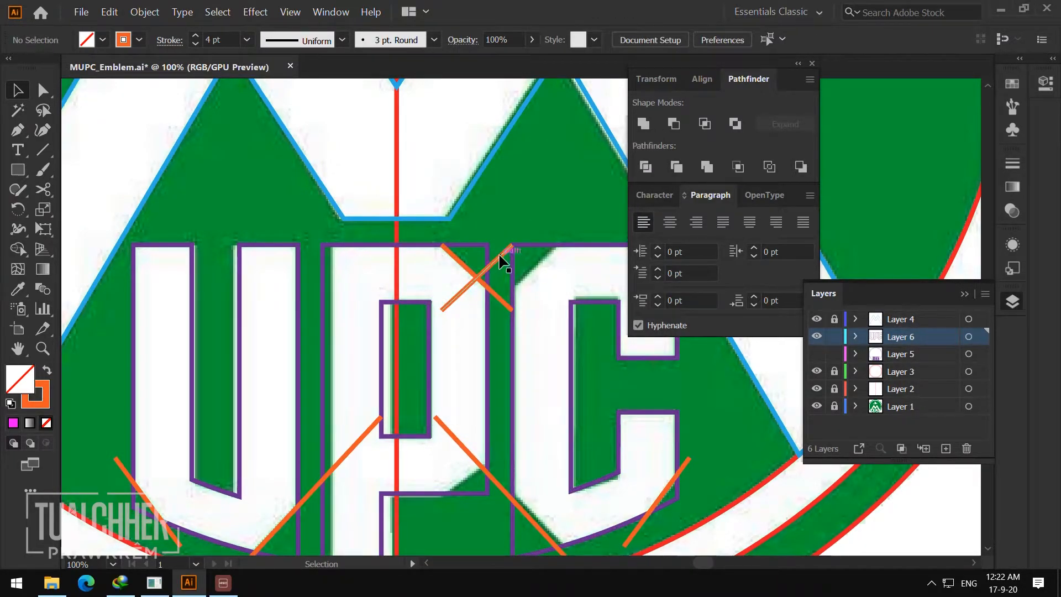
pyautogui.moveTo(490, 258); pyautogui.dragTo(537, 266)
# - Duplicate the P's upper-right diagonal line and move the duplicate onto the C's upper-right corner cut
pyautogui.press('z')
pyautogui.keyDown('alt'); pyautogui.click(515, 346); pyautogui.keyUp('alt')
pyautogui.click(551, 305)
pyautogui.click(525, 279)
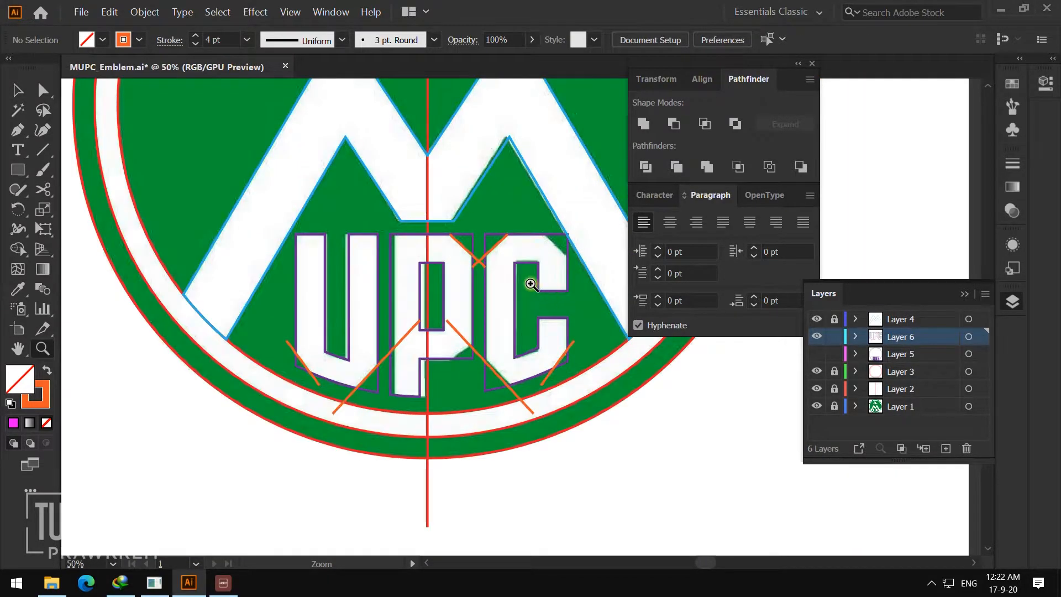
pyautogui.click(491, 306)
pyautogui.click(491, 306)
pyautogui.press('v')
pyautogui.click(450, 291)
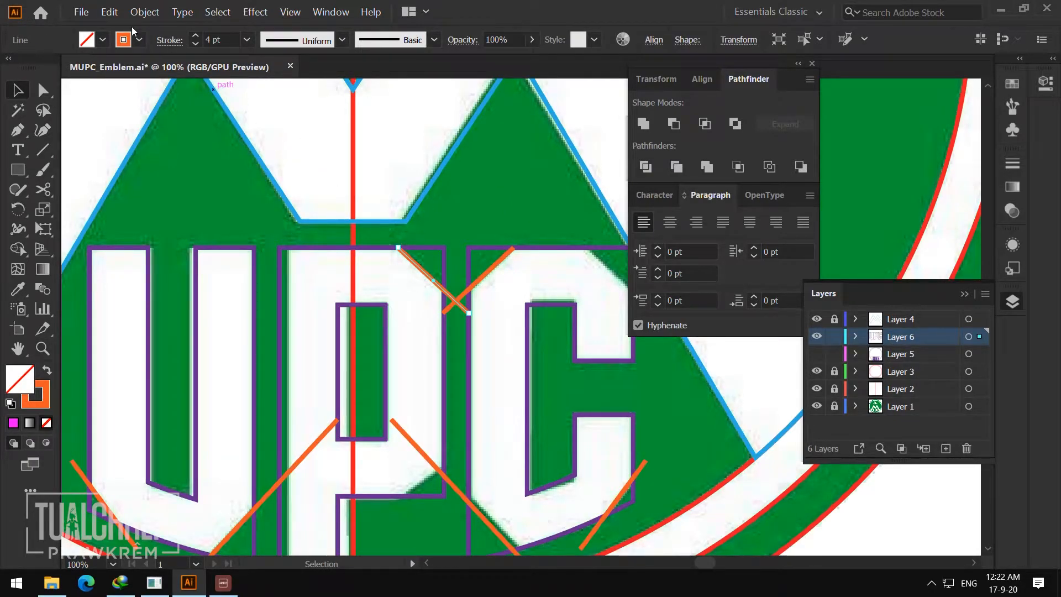
pyautogui.click(109, 11)
pyautogui.click(125, 71)
pyautogui.click(109, 12)
pyautogui.click(132, 123)
pyautogui.moveTo(449, 299); pyautogui.dragTo(480, 319)
pyautogui.click(496, 341)
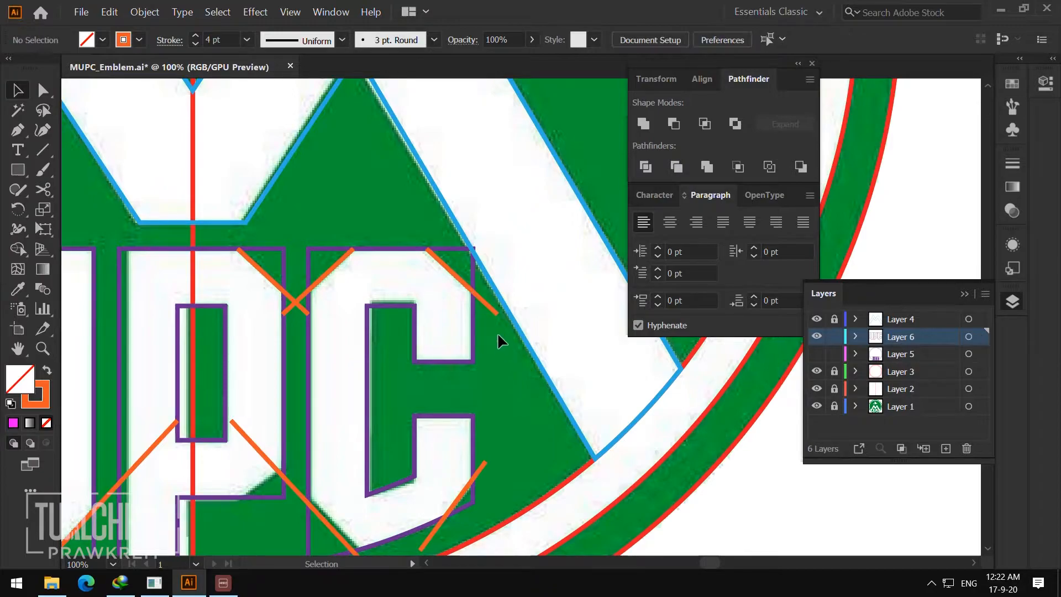
# - Isolate the C outline and add an anchor point on its top edge where the upper-left diagonal crosses it
pyautogui.press('z')
pyautogui.keyDown('alt'); pyautogui.click(500, 331); pyautogui.keyUp('alt')
pyautogui.keyDown('alt'); pyautogui.click(525, 317); pyautogui.keyUp('alt')
pyautogui.keyDown('alt'); pyautogui.click(534, 315); pyautogui.keyUp('alt')
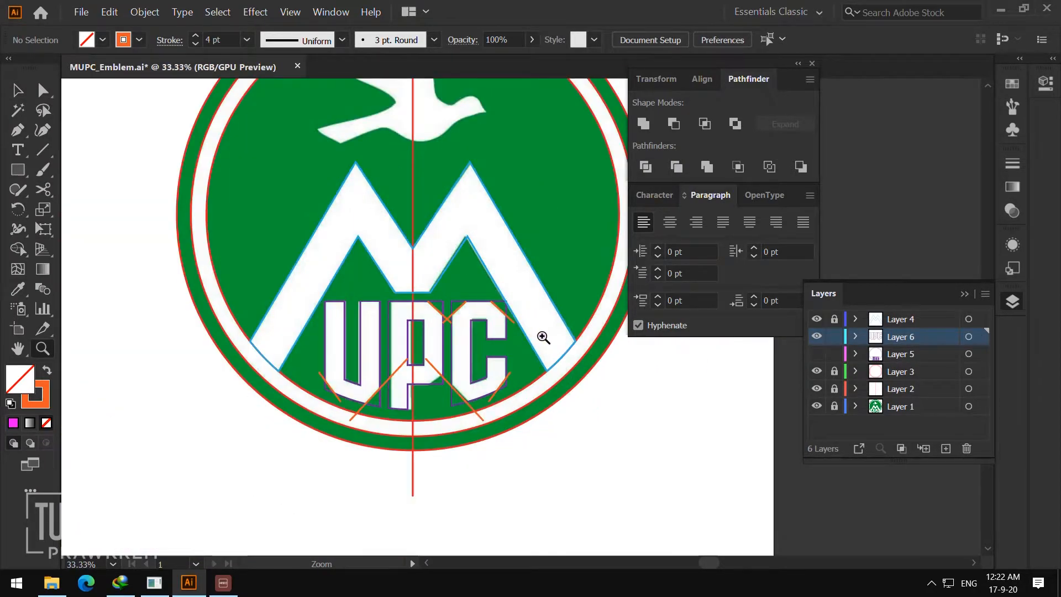
pyautogui.click(493, 324)
pyautogui.click(500, 311)
pyautogui.click(506, 295)
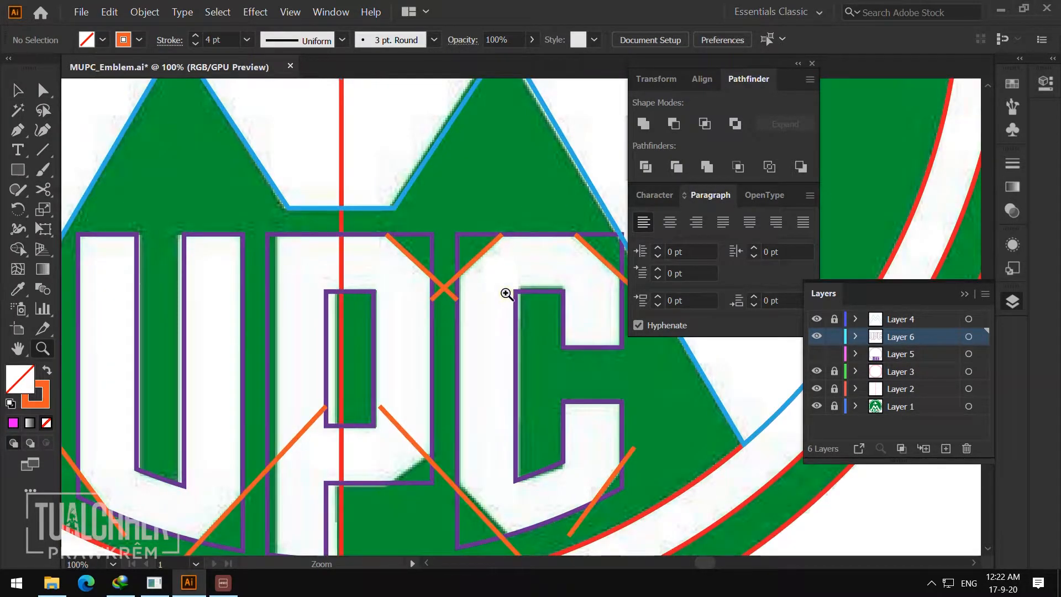
pyautogui.click(506, 295)
pyautogui.press('v')
pyautogui.doubleClick(484, 230)
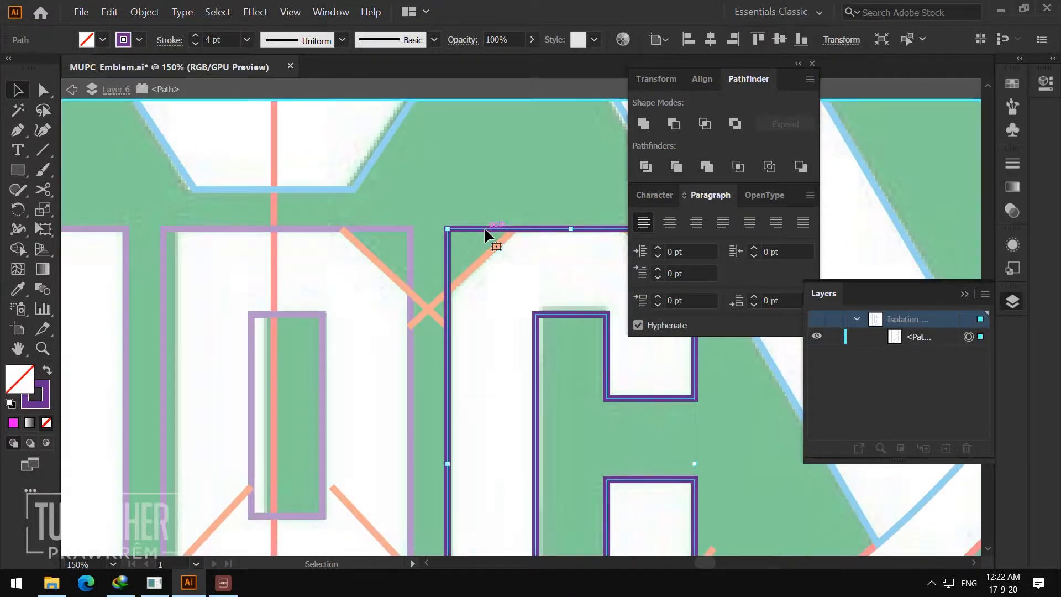
pyautogui.press('z')
pyautogui.click(504, 293)
pyautogui.click(514, 302)
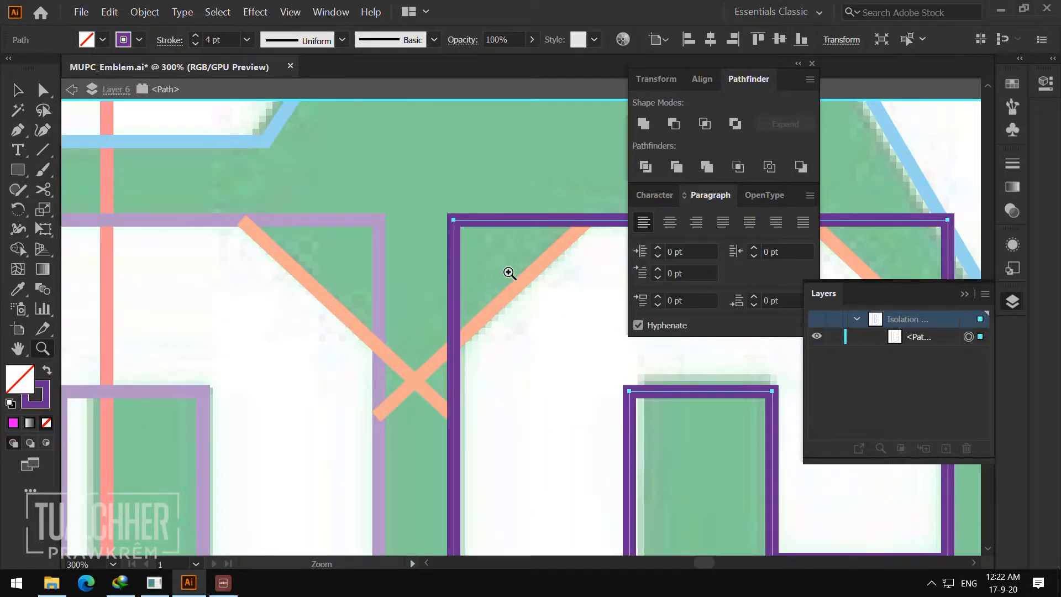
pyautogui.click(18, 130)
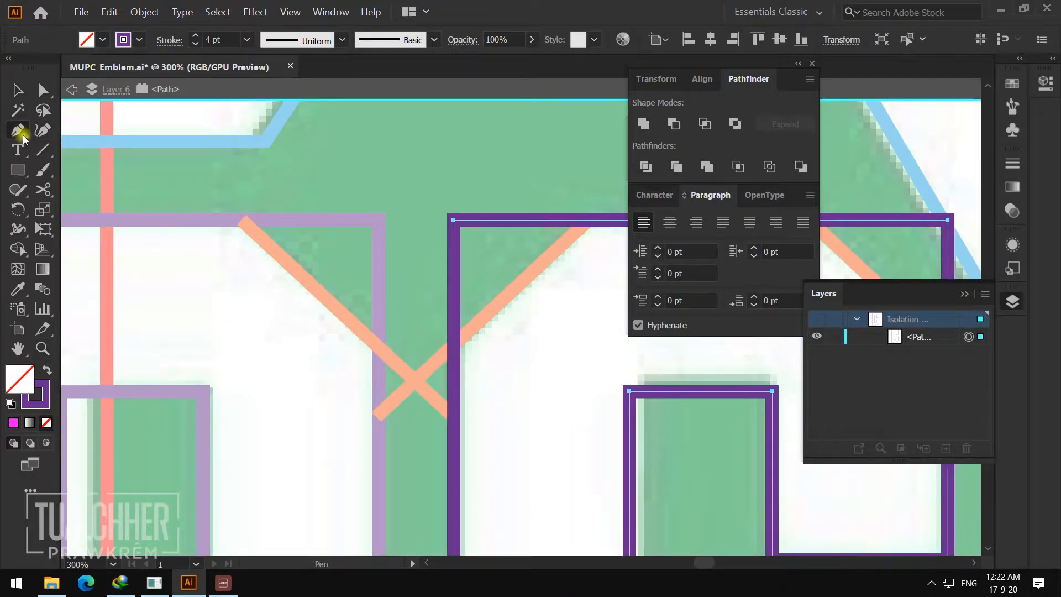
pyautogui.click(584, 220)
# - Move the C's upper-left corner anchor straight down to the diagonal line to bevel that corner
pyautogui.press('a')
pyautogui.click(452, 220)
pyautogui.moveTo(454, 221); pyautogui.dragTo(454, 346)
# - Try to shift the anchor at the upper end of the C's upper-left bevel to the right
pyautogui.press('z')
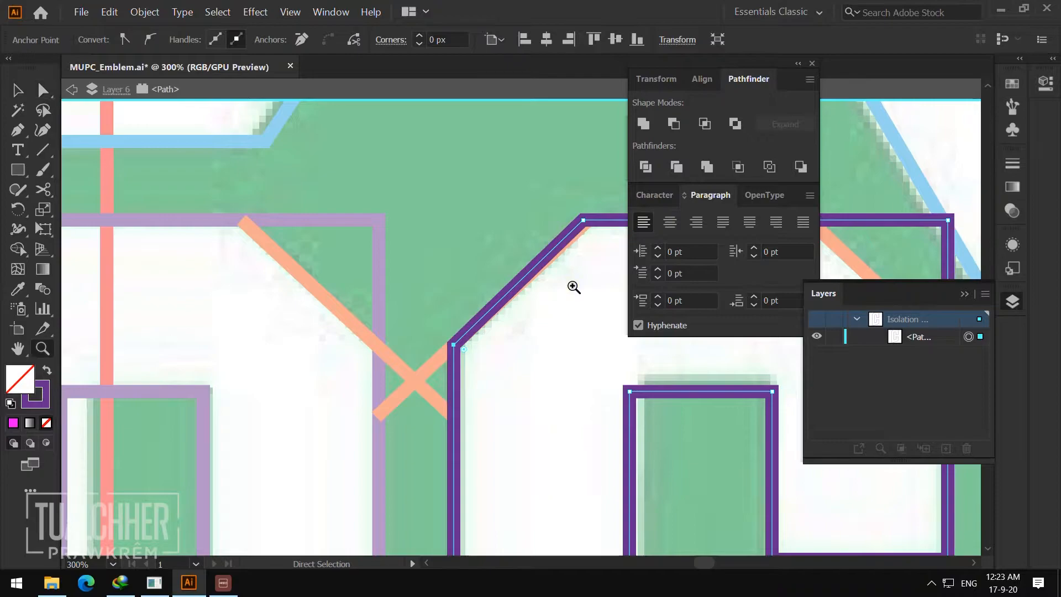
pyautogui.click(549, 282)
pyautogui.click(539, 282)
pyautogui.click(539, 281)
pyautogui.press('a')
pyautogui.moveTo(429, 273)
pyautogui.mouseDown()
pyautogui.moveTo(481, 276)
pyautogui.moveTo(440, 270)
pyautogui.moveTo(459, 276)
pyautogui.mouseUp()
pyautogui.hotkey('ctrl', 'z')
pyautogui.hotkey('ctrl', 'z')
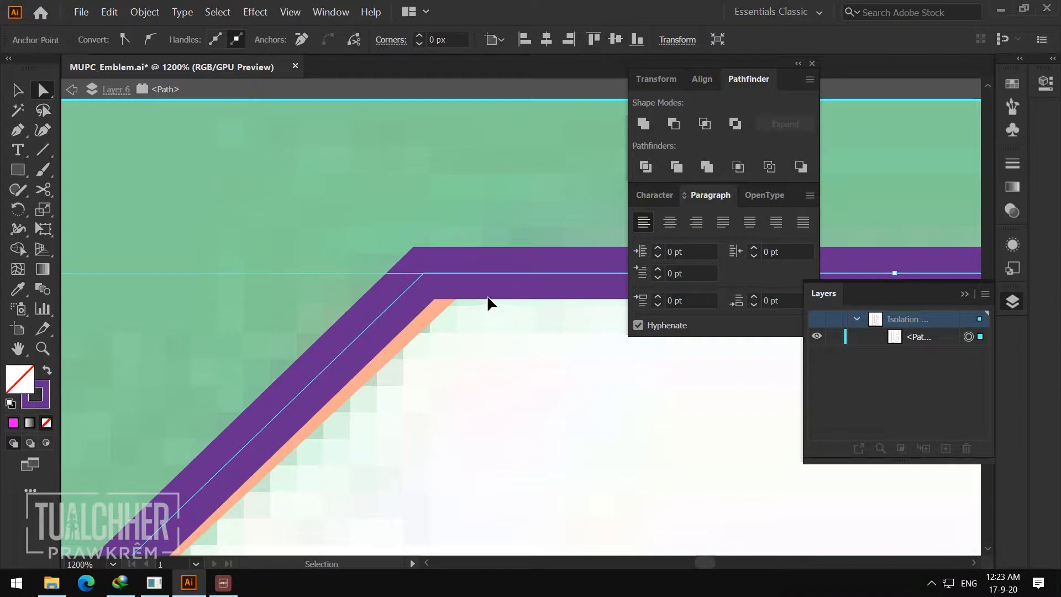
# - Leave isolation mode and extend the upper end of the C's upper-left orange line above the letter's top edge
pyautogui.click(452, 238)
pyautogui.doubleClick(501, 184)
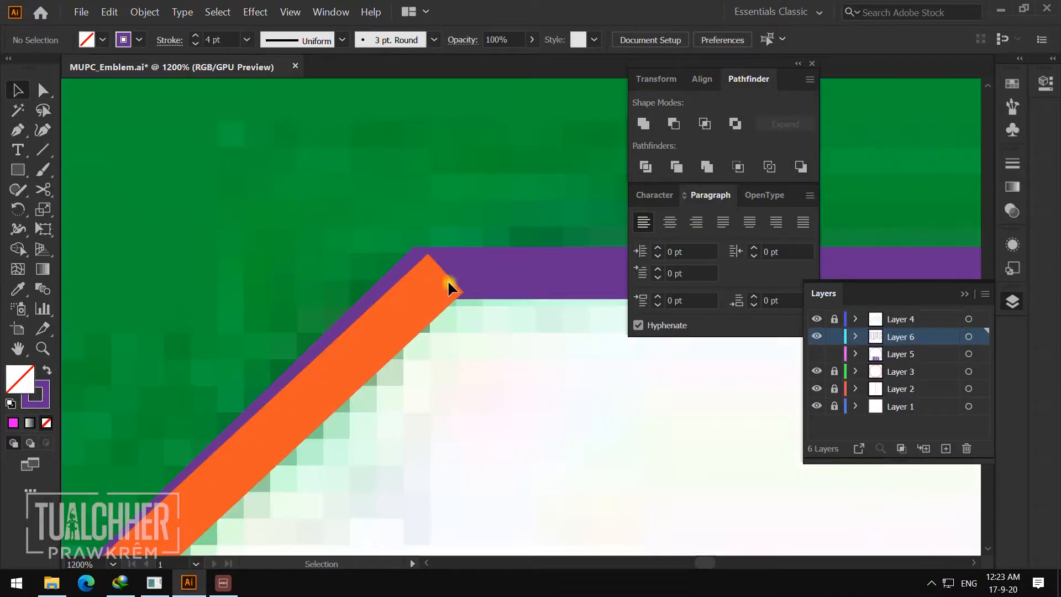
pyautogui.moveTo(444, 280); pyautogui.dragTo(503, 220)
pyautogui.click(536, 191)
# - Isolate the C outline, slide its upper-left bevel's top anchor right onto the orange line's centre, and leave isolation mode
pyautogui.click(541, 274)
pyautogui.press('v')
pyautogui.doubleClick(541, 279)
pyautogui.press('a')
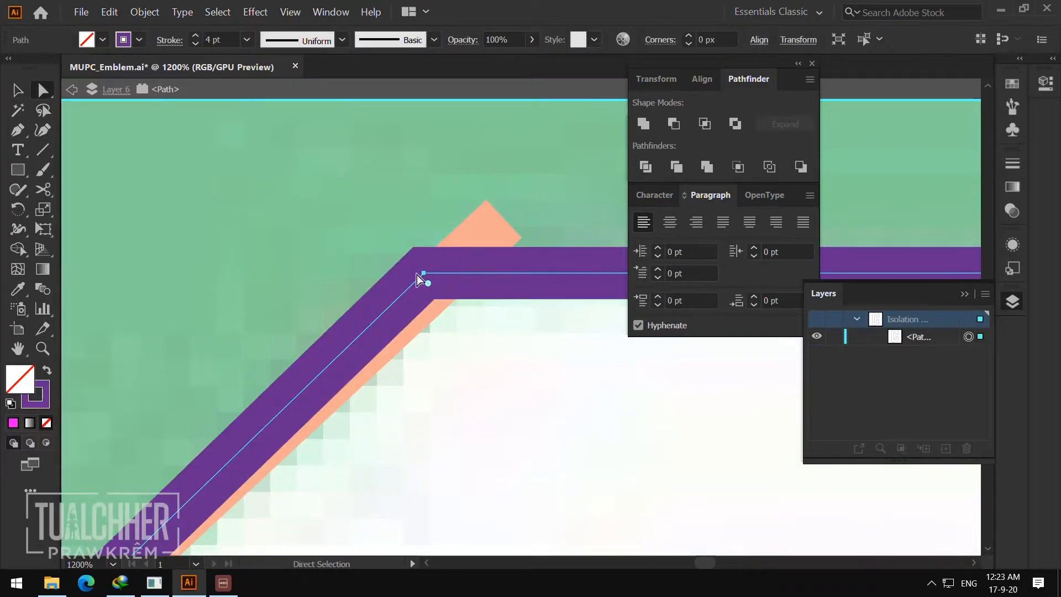
pyautogui.click(424, 273)
pyautogui.moveTo(425, 274); pyautogui.dragTo(446, 274)
pyautogui.click(549, 195)
pyautogui.press('z')
pyautogui.keyDown('alt'); pyautogui.click(543, 282); pyautogui.keyUp('alt')
pyautogui.keyDown('alt'); pyautogui.click(543, 282); pyautogui.keyUp('alt')
pyautogui.keyDown('alt'); pyautogui.click(545, 285); pyautogui.keyUp('alt')
pyautogui.keyDown('alt'); pyautogui.click(545, 289); pyautogui.keyUp('alt')
pyautogui.keyDown('alt'); pyautogui.click(544, 294); pyautogui.keyUp('alt')
pyautogui.keyDown('alt'); pyautogui.click(540, 304); pyautogui.keyUp('alt')
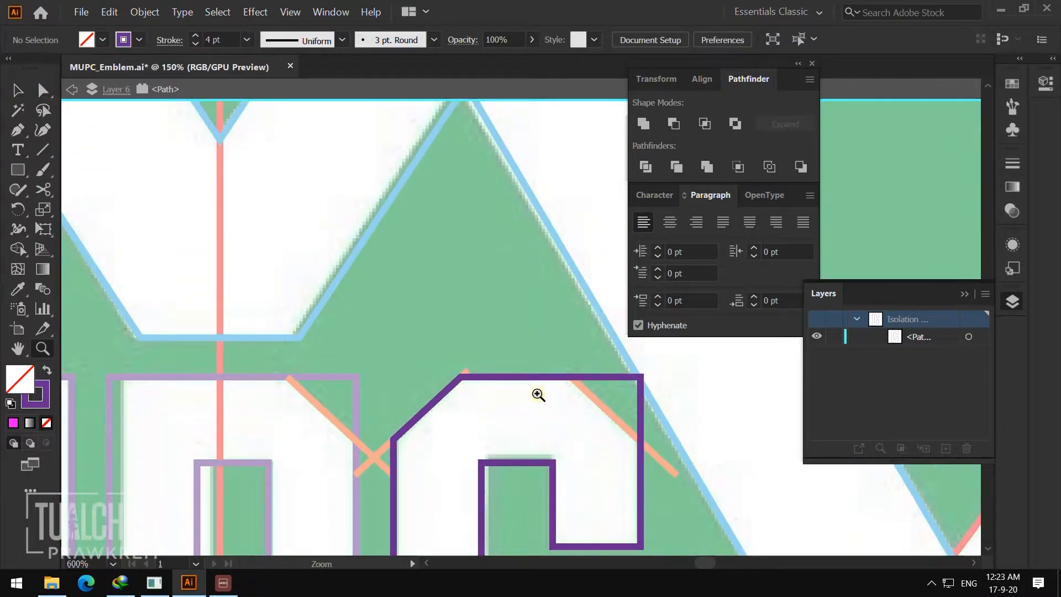
pyautogui.click(562, 386)
pyautogui.click(564, 325)
pyautogui.press('v')
pyautogui.doubleClick(548, 236)
# - Extend the upper end of the C's upper-right orange line above the letter's top edge
pyautogui.press('z')
pyautogui.click(523, 296)
pyautogui.click(513, 305)
pyautogui.click(512, 308)
pyautogui.click(513, 307)
pyautogui.press('a')
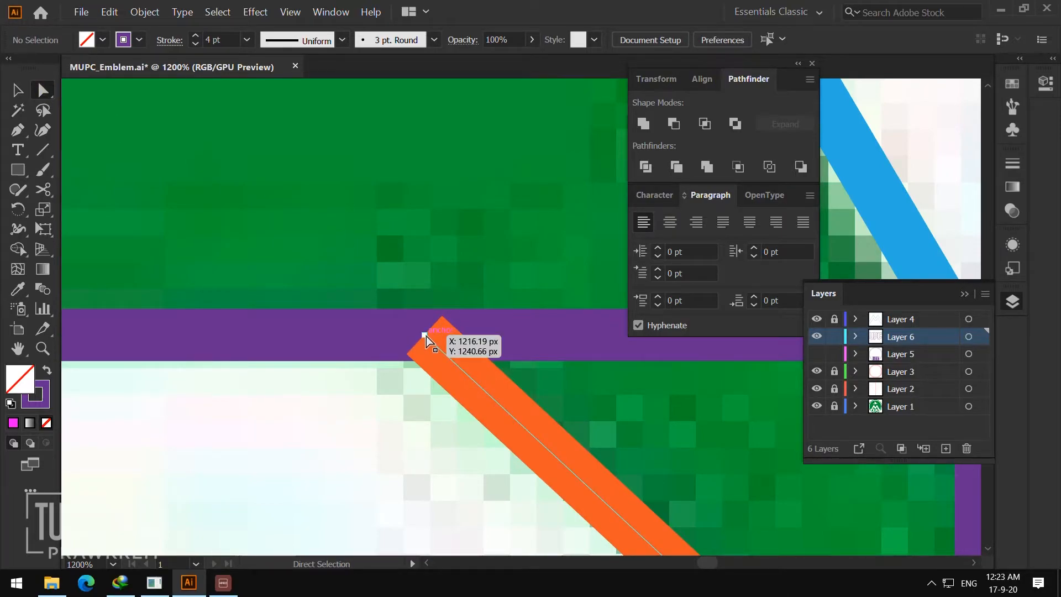
pyautogui.moveTo(425, 335)
pyautogui.mouseDown()
pyautogui.moveTo(379, 294)
pyautogui.moveTo(370, 261)
pyautogui.moveTo(308, 303)
pyautogui.moveTo(350, 265)
pyautogui.moveTo(363, 281)
pyautogui.mouseUp()
pyautogui.click(539, 295)
# - Isolate the C outline and add an anchor point where its top edge intersects the upper-right diagonal line
pyautogui.press('z')
pyautogui.keyDown('alt'); pyautogui.click(575, 344); pyautogui.keyUp('alt')
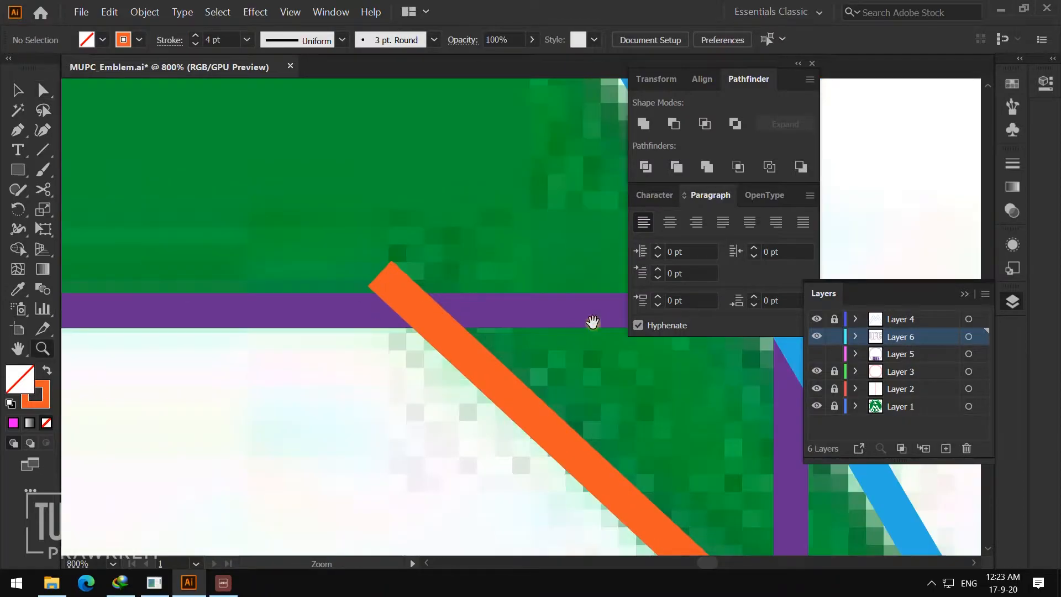
pyautogui.moveTo(593, 321); pyautogui.dragTo(443, 327)
pyautogui.press('v')
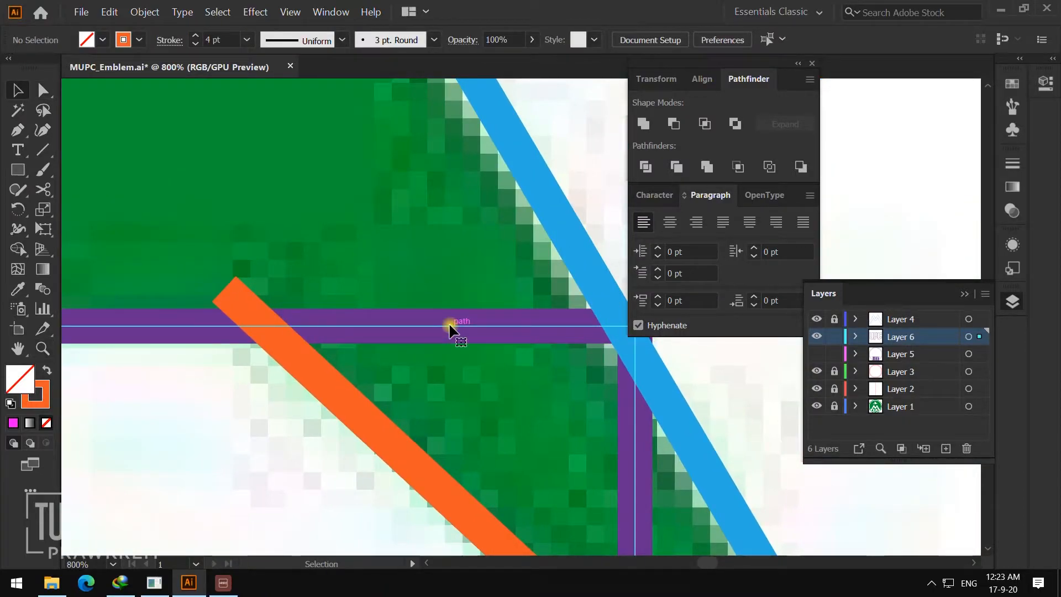
pyautogui.doubleClick(448, 328)
pyautogui.press('p')
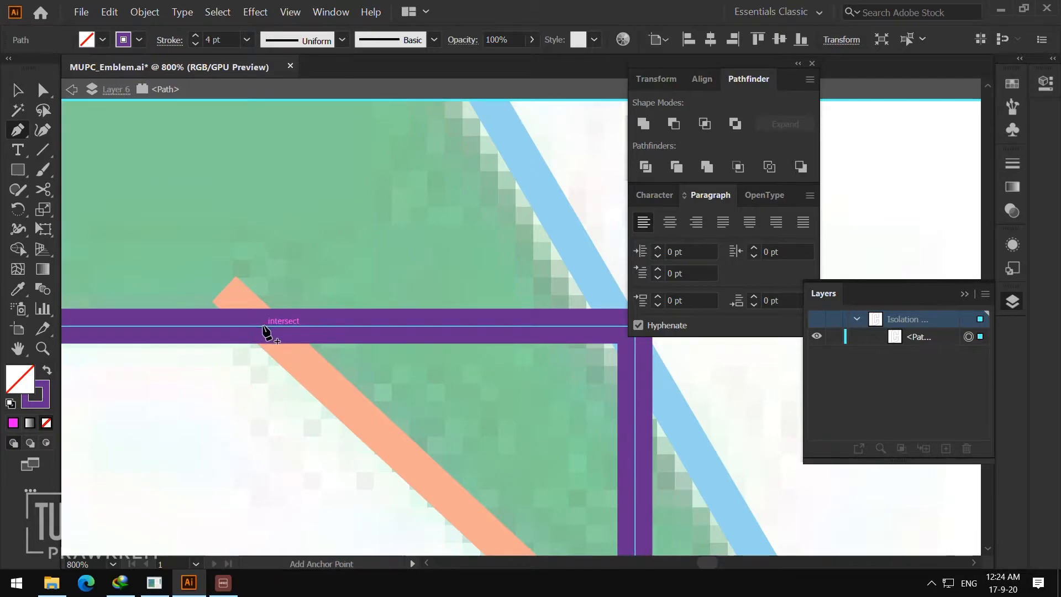
pyautogui.click(263, 326)
# - Move the C's upper-right corner anchor straight down to the diagonal line to bevel the corner, and leave isolation mode
pyautogui.moveTo(493, 370); pyautogui.dragTo(380, 249)
pyautogui.press('a')
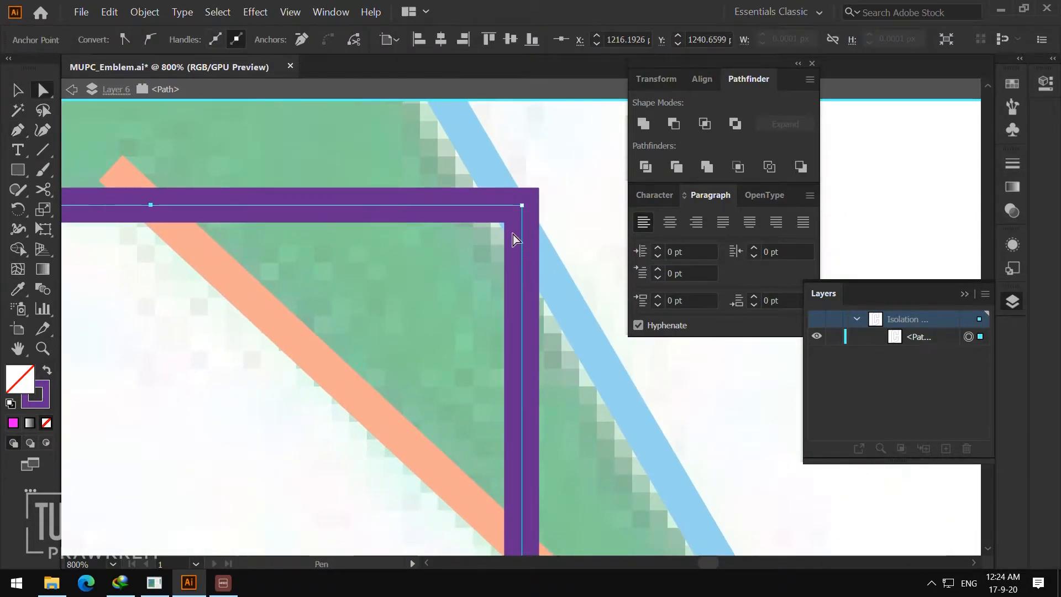
pyautogui.click(522, 205)
pyautogui.moveTo(544, 277); pyautogui.dragTo(522, 201)
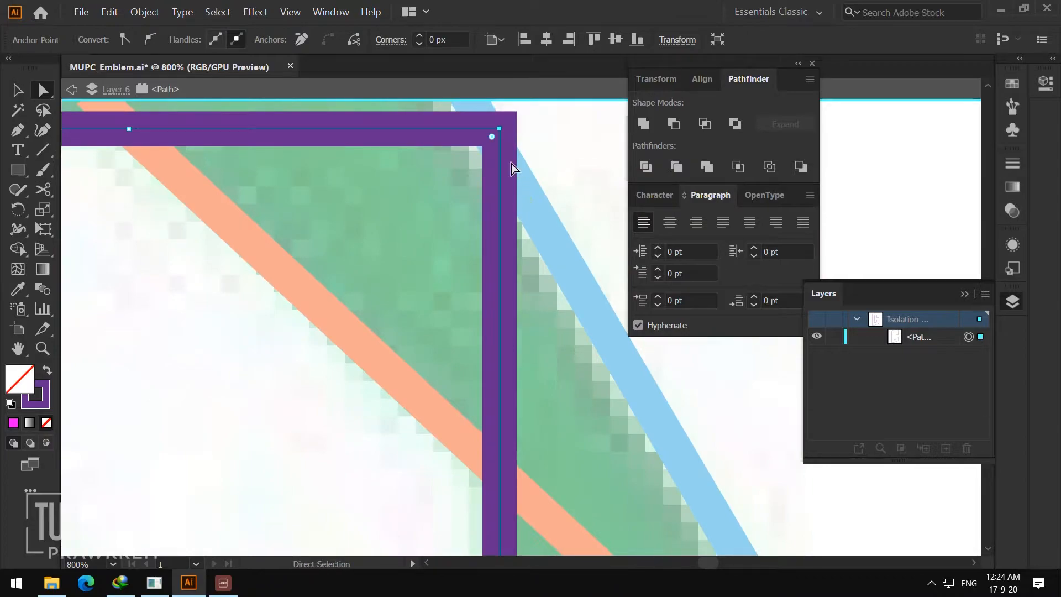
pyautogui.moveTo(500, 129); pyautogui.dragTo(500, 475)
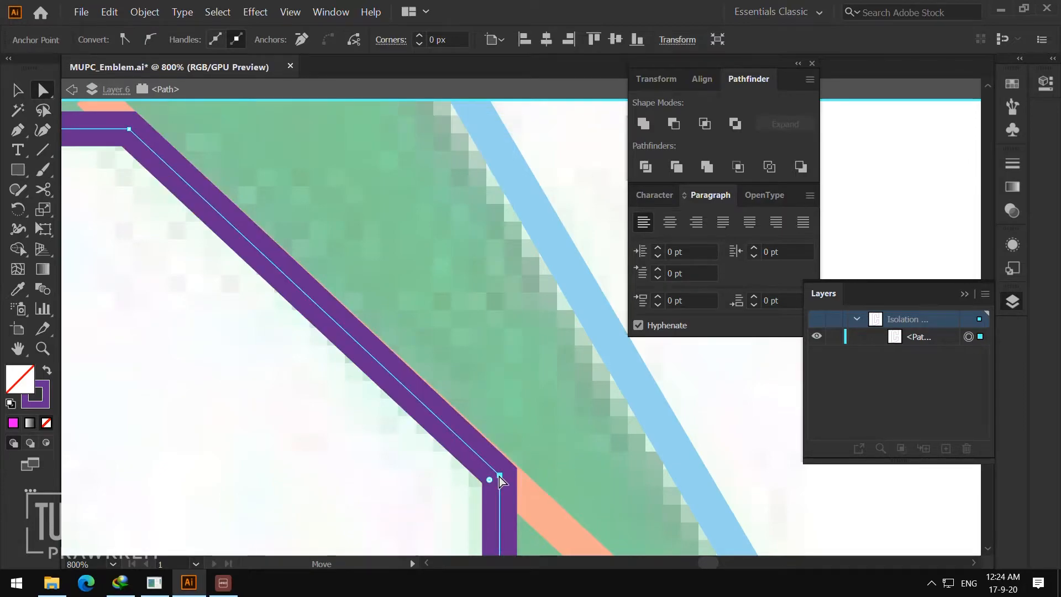
pyautogui.press('z')
pyautogui.keyDown('alt'); pyautogui.click(561, 332); pyautogui.keyUp('alt')
pyautogui.keyDown('alt'); pyautogui.click(557, 326); pyautogui.keyUp('alt')
pyautogui.keyDown('alt'); pyautogui.click(529, 313); pyautogui.keyUp('alt')
pyautogui.keyDown('alt'); pyautogui.click(525, 313); pyautogui.keyUp('alt')
pyautogui.keyDown('alt'); pyautogui.click(525, 312); pyautogui.keyUp('alt')
pyautogui.keyDown('alt'); pyautogui.click(525, 311); pyautogui.keyUp('alt')
pyautogui.press('v')
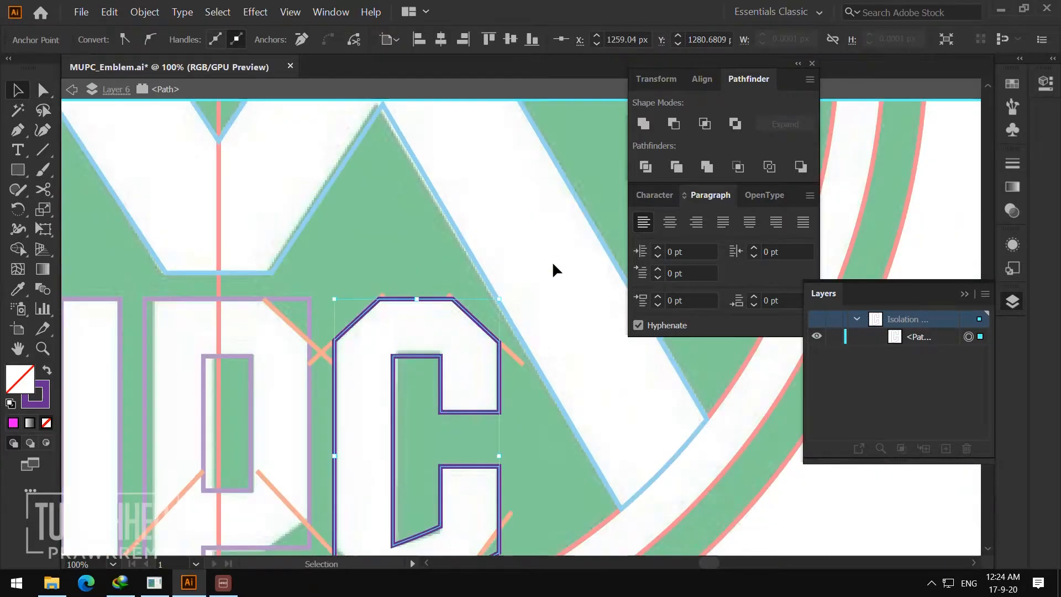
pyautogui.doubleClick(552, 261)
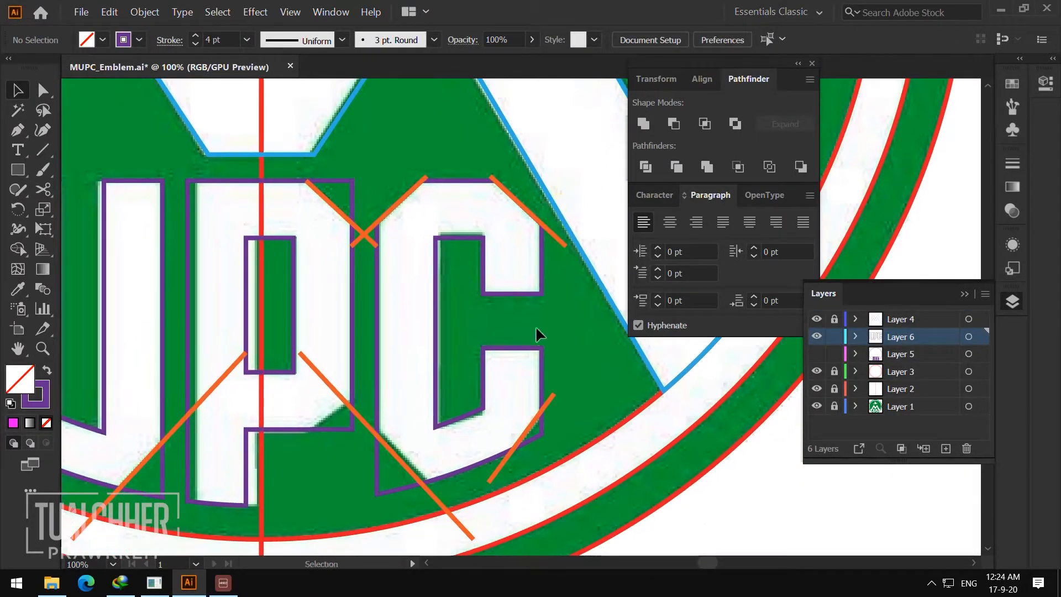
# - Isolate the C outline and add an anchor point where its bottom edge crosses the lower-right orange line
pyautogui.press('z')
pyautogui.click(533, 333)
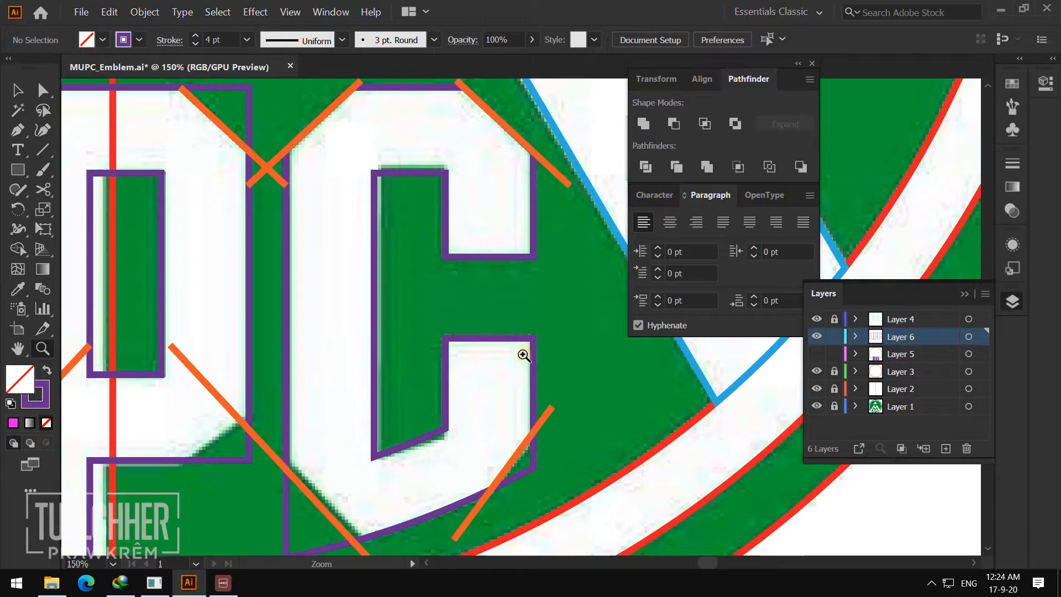
pyautogui.click(524, 377)
pyautogui.click(526, 412)
pyautogui.press('v')
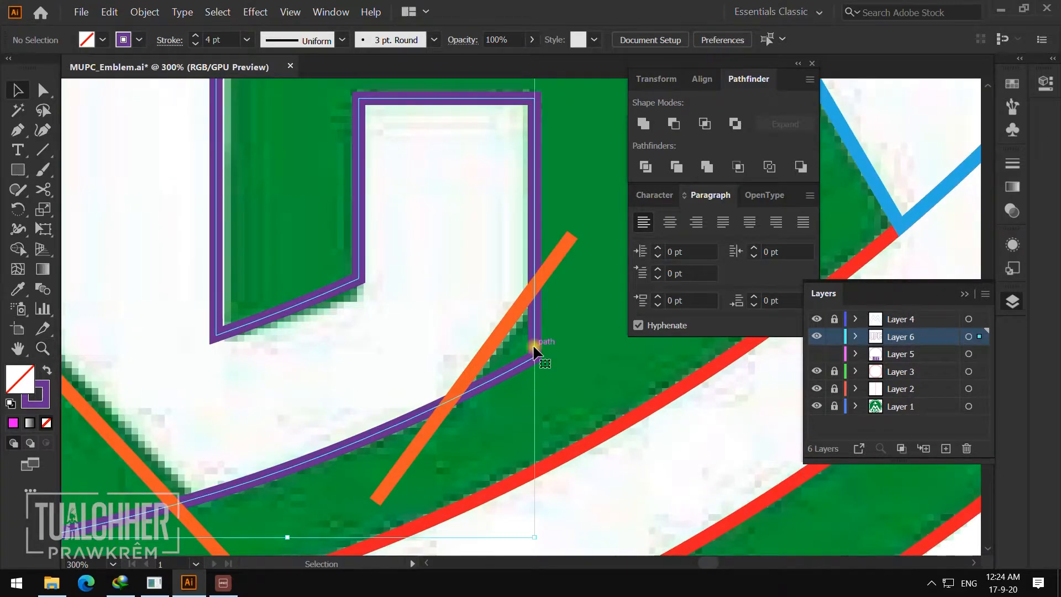
pyautogui.doubleClick(532, 344)
pyautogui.click(534, 332)
pyautogui.press('p')
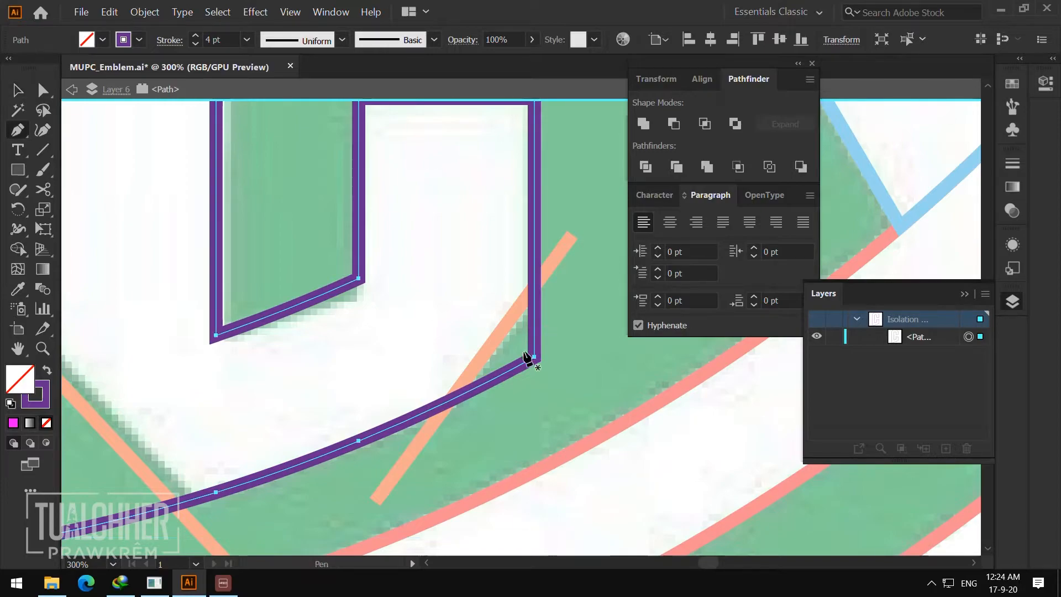
pyautogui.click(450, 401)
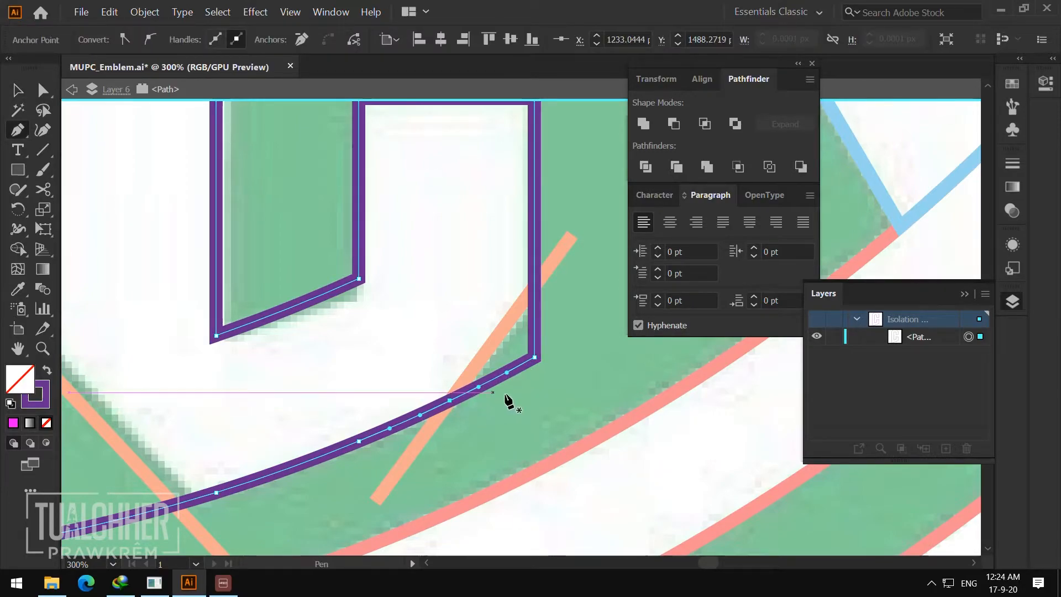
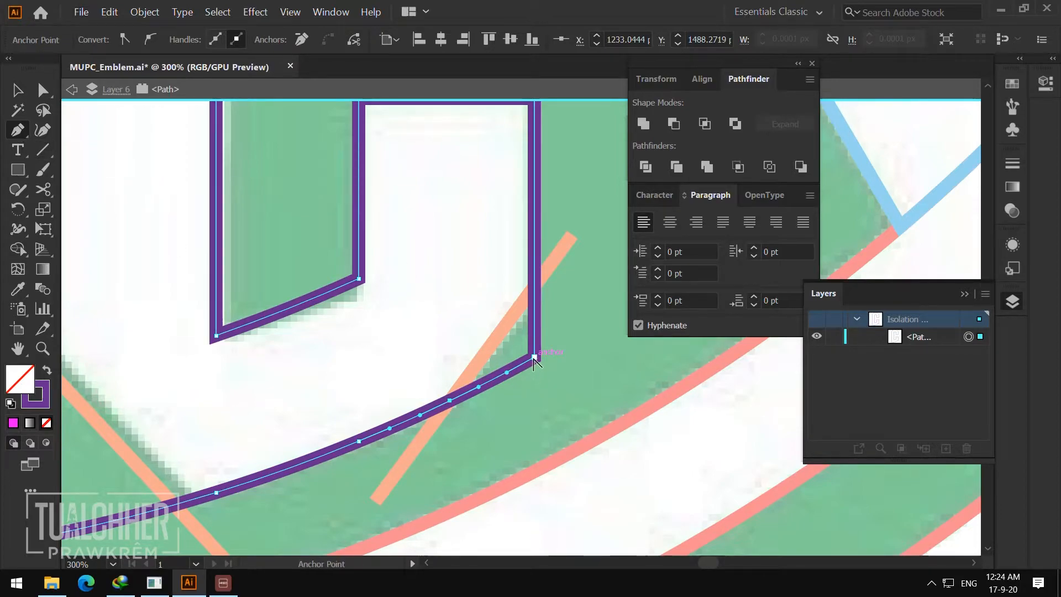
# - Move the C's lower-right corner anchor straight up to the orange diagonal line
pyautogui.press('a')
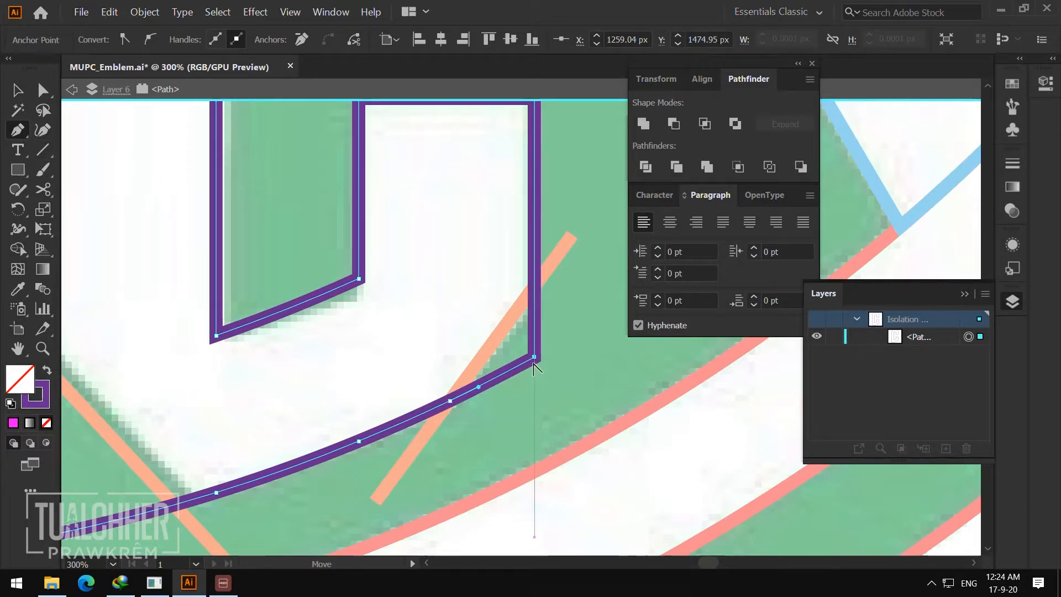
pyautogui.click(533, 357)
pyautogui.moveTo(535, 358); pyautogui.dragTo(534, 285)
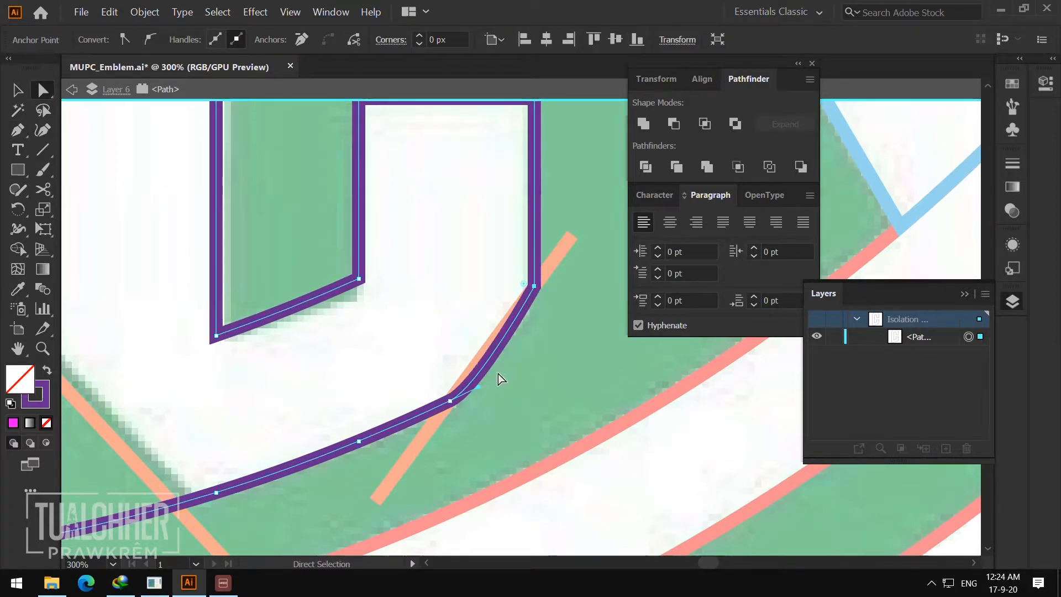
# - Straighten the C's lower-right bevel by pulling its curve handle onto the diagonal, and deselect the outline
pyautogui.press('p')
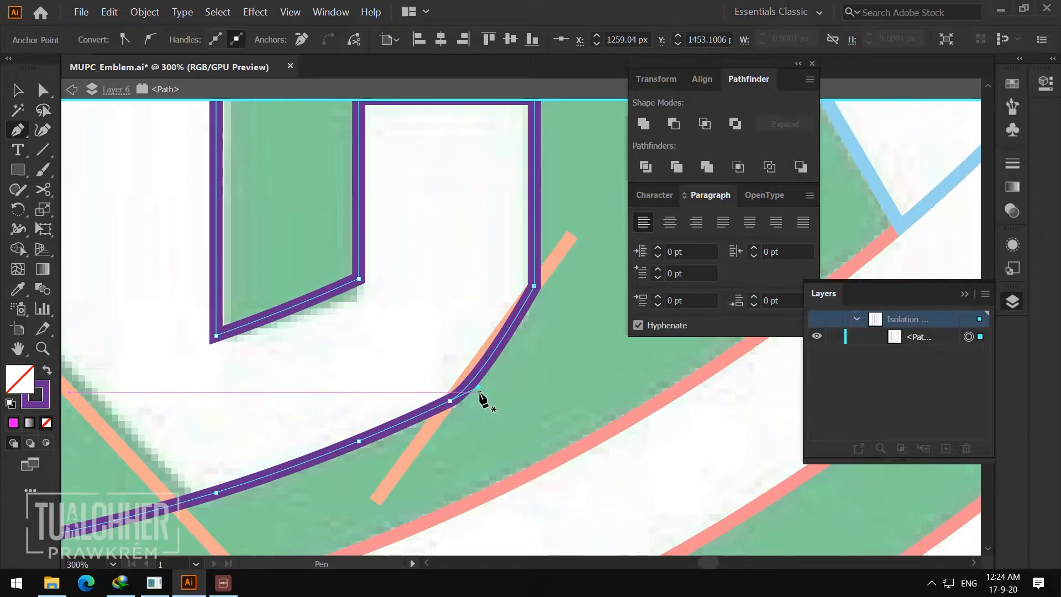
pyautogui.press('alt')
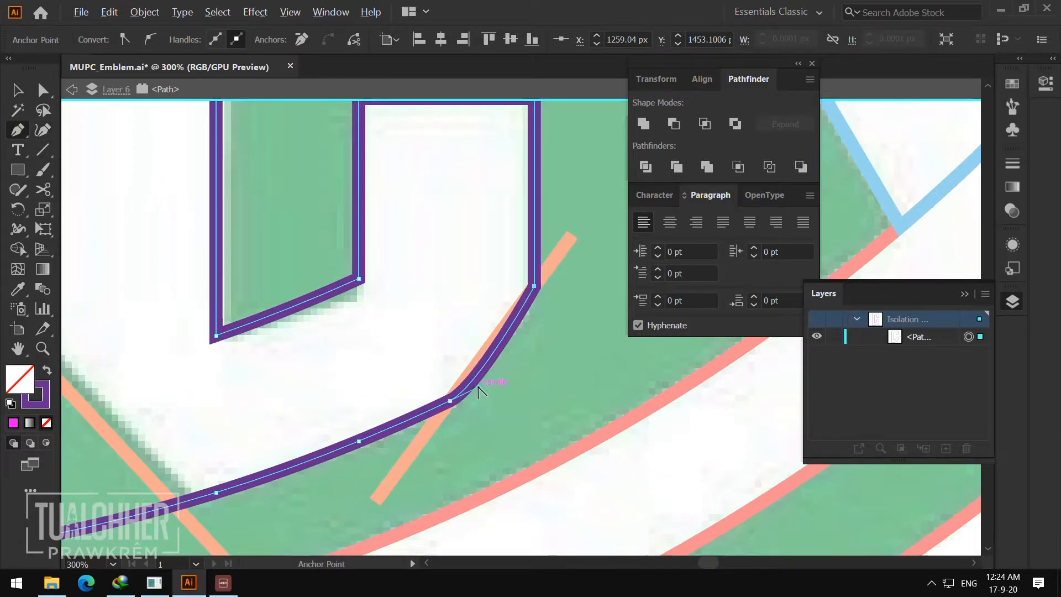
pyautogui.moveTo(479, 390); pyautogui.dragTo(475, 365)
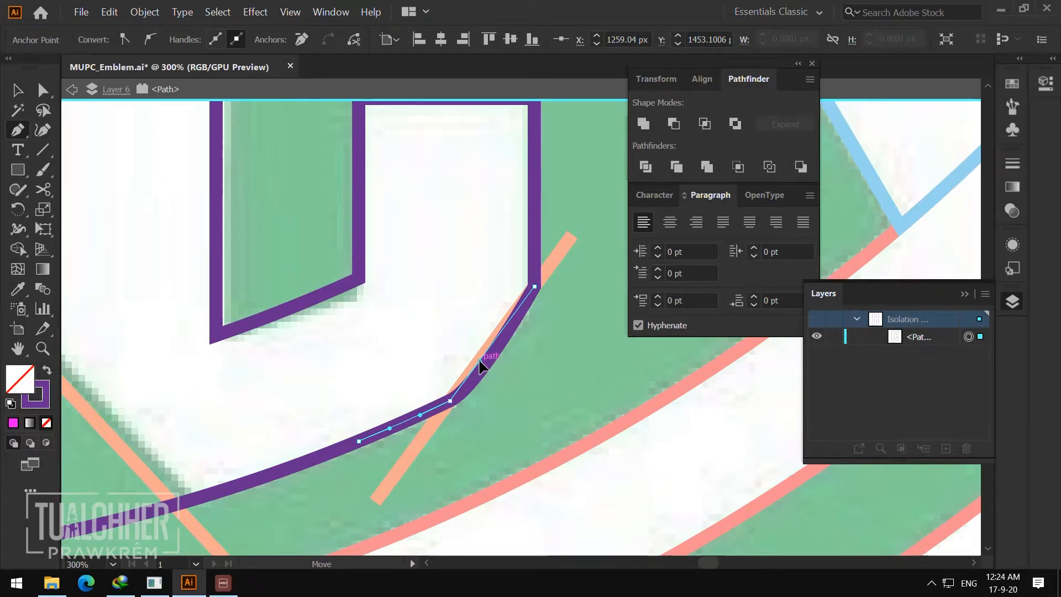
pyautogui.moveTo(480, 361); pyautogui.dragTo(479, 361)
pyautogui.hotkey('ctrl', 'space')
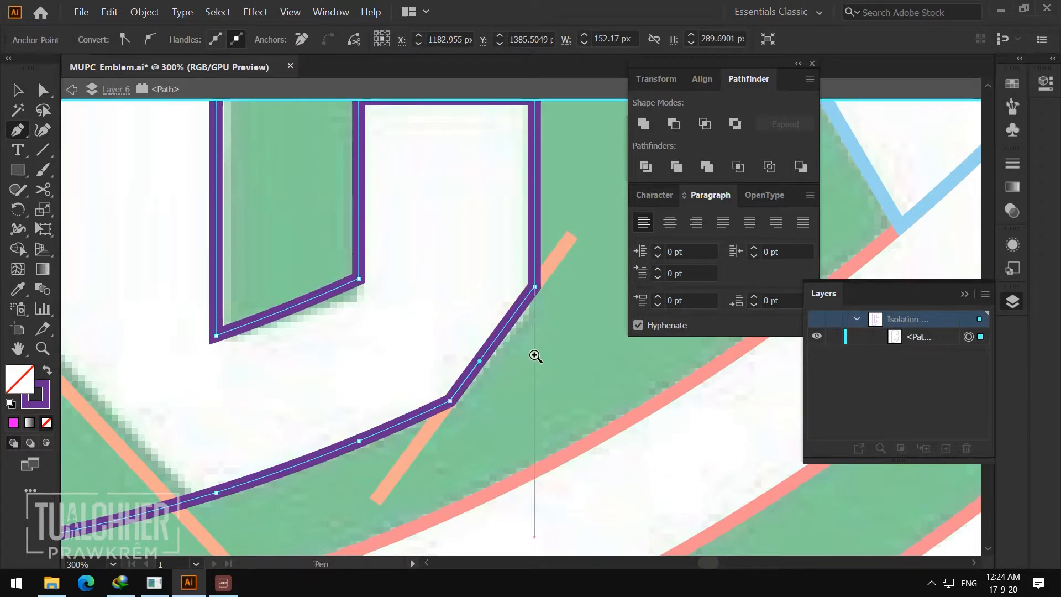
pyautogui.keyDown('alt'); pyautogui.click(534, 355); pyautogui.keyUp('alt')
pyautogui.keyDown('alt'); pyautogui.click(533, 338); pyautogui.keyUp('alt')
pyautogui.keyDown('alt'); pyautogui.click(533, 339); pyautogui.keyUp('alt')
pyautogui.keyDown('alt'); pyautogui.click(534, 340); pyautogui.keyUp('alt')
pyautogui.press('v')
pyautogui.click(581, 407)
# - Add an anchor point where the C's bottom edge intersects the lower-left orange line
pyautogui.press('z')
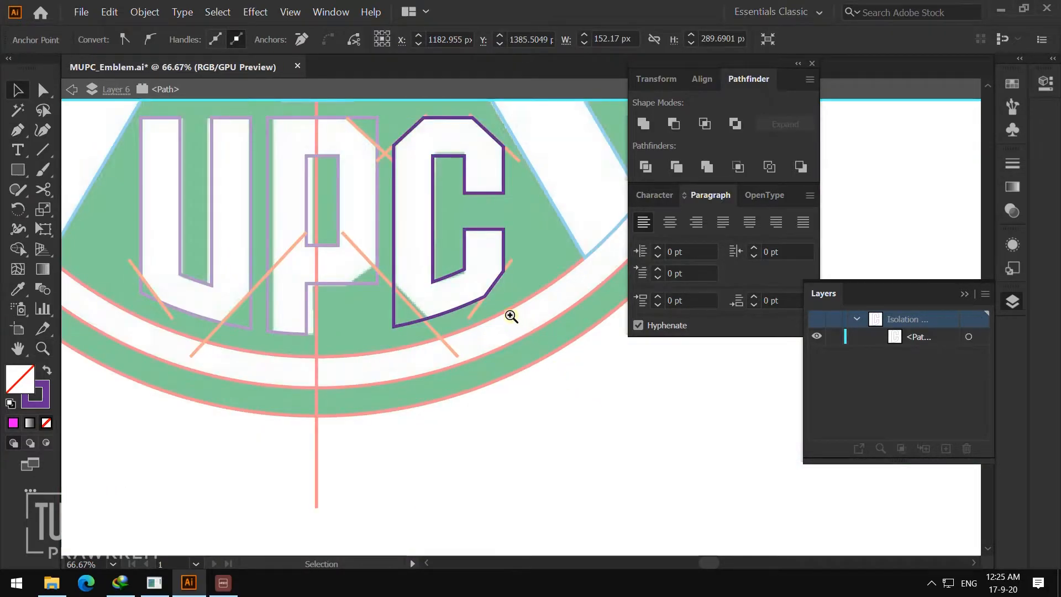
pyautogui.click(511, 316)
pyautogui.click(473, 300)
pyautogui.press('a')
pyautogui.click(386, 374)
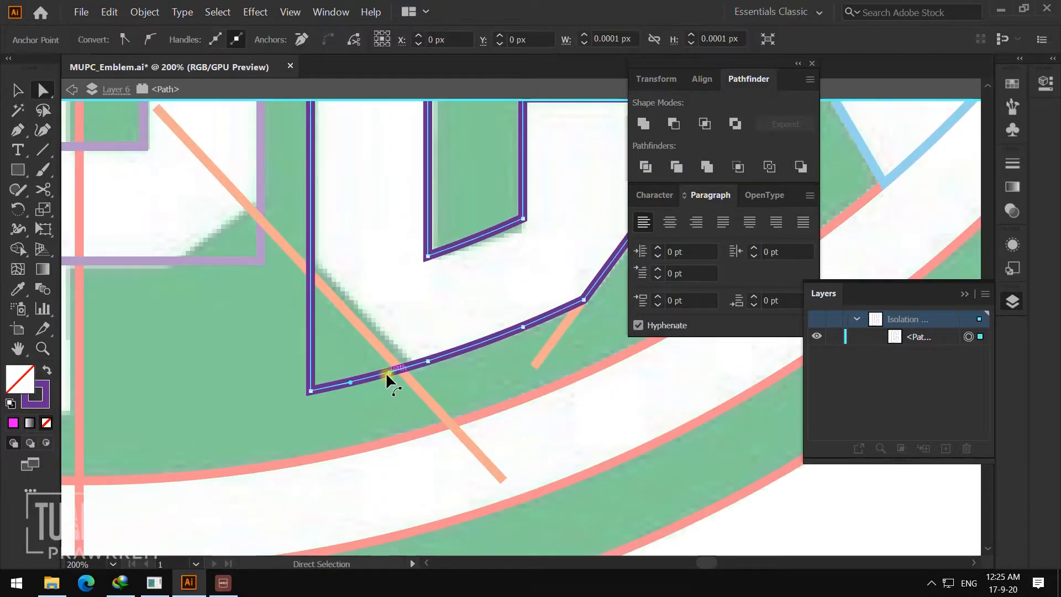
pyautogui.press('p')
pyautogui.click(390, 373)
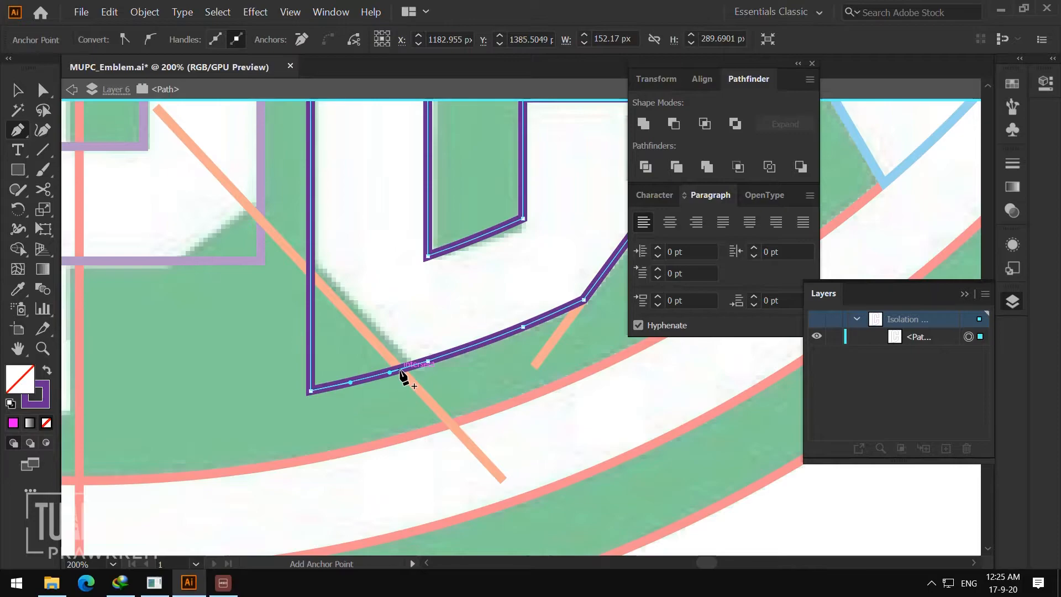
pyautogui.click(400, 369)
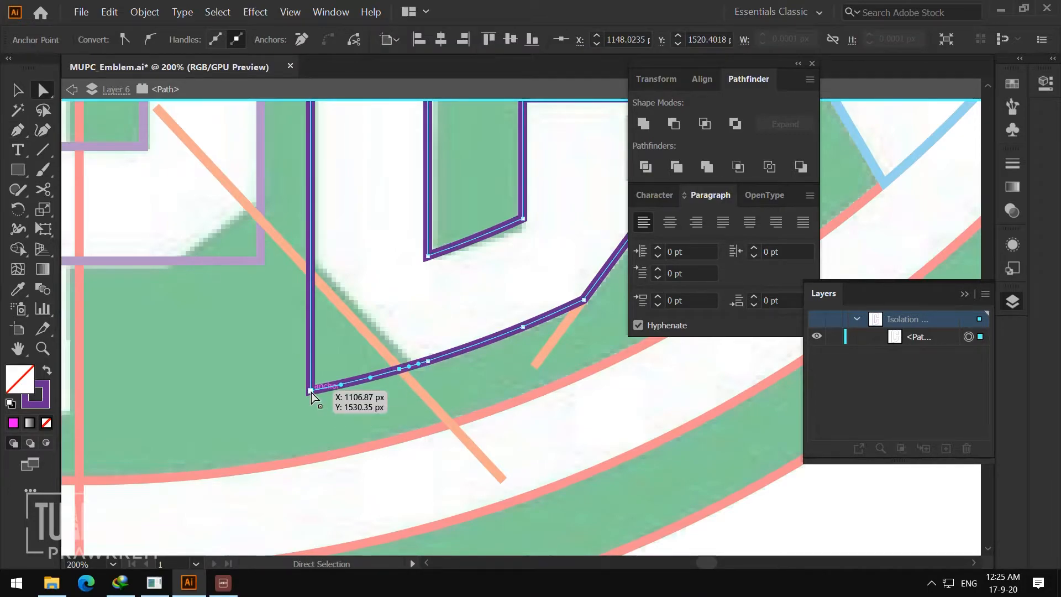
# - Move the C's lower-left corner anchor straight up to the diagonal, align both curve handles to straighten the bevel, and leave isolation mode
pyautogui.moveTo(311, 392); pyautogui.dragTo(311, 271)
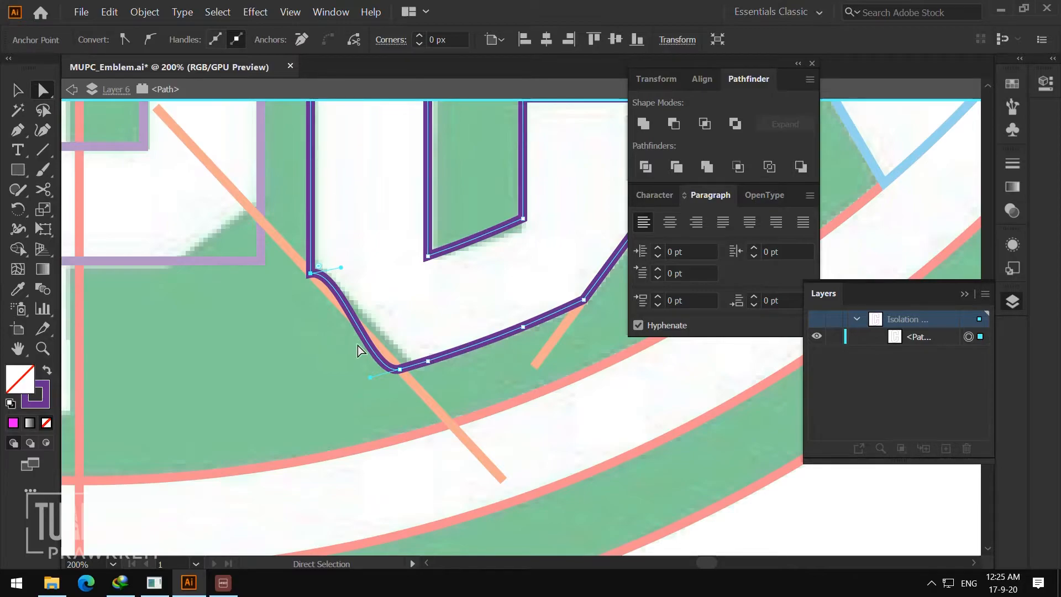
pyautogui.press('p')
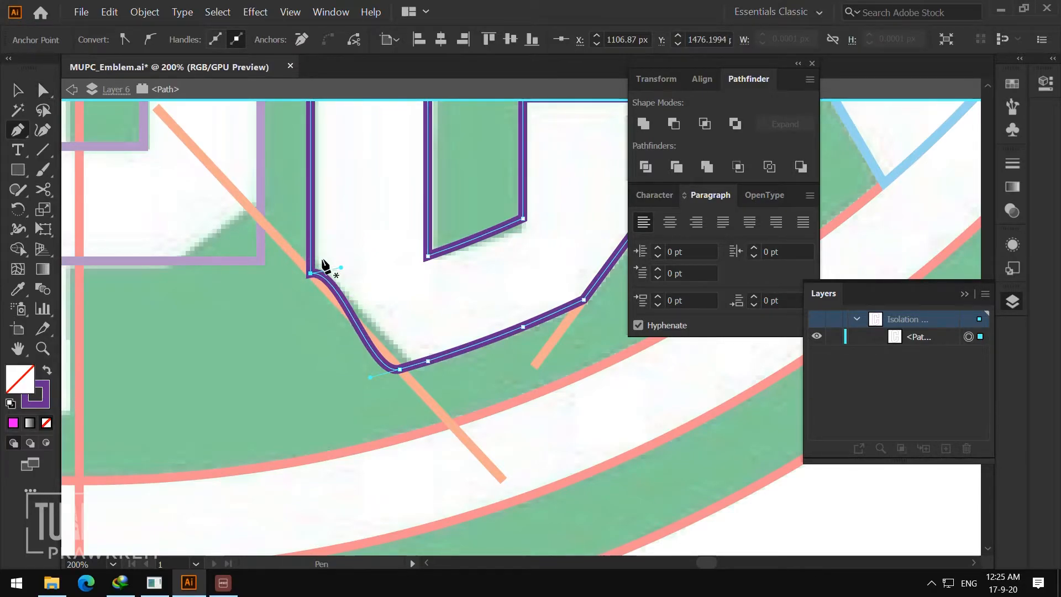
pyautogui.moveTo(339, 269); pyautogui.dragTo(344, 312)
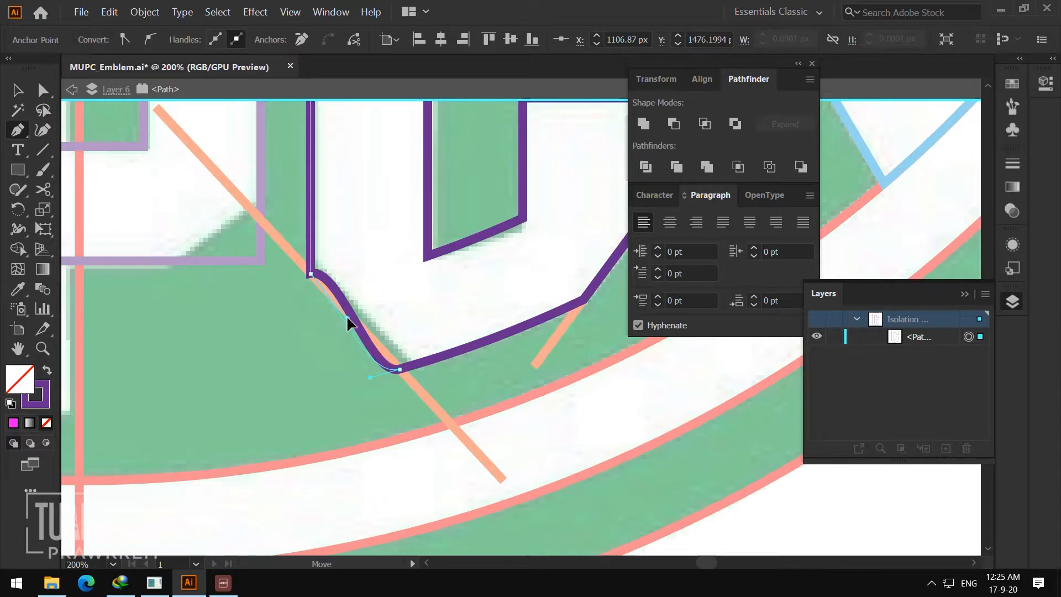
pyautogui.moveTo(349, 314); pyautogui.dragTo(340, 304)
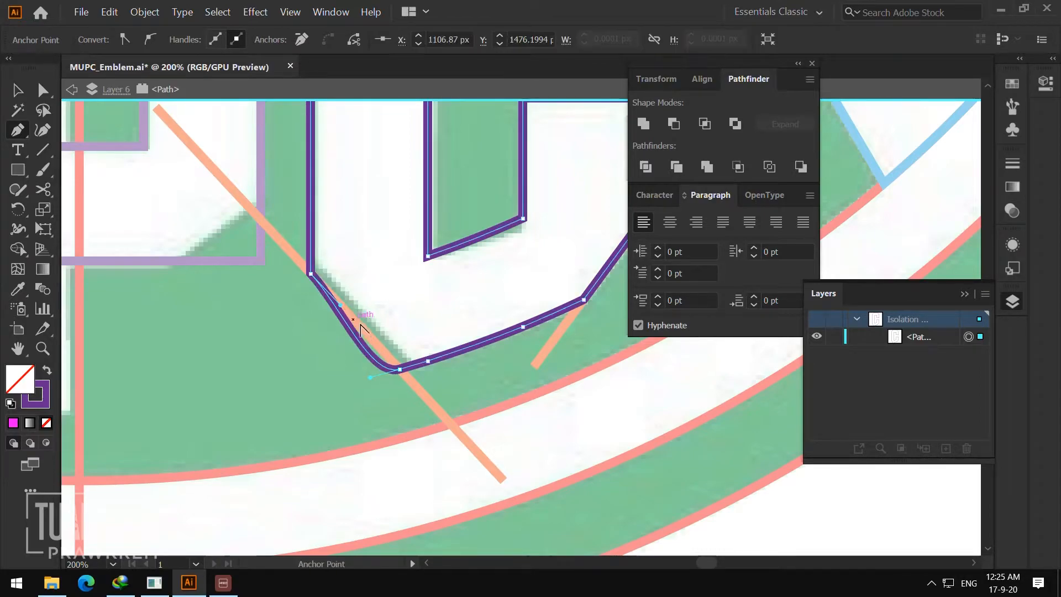
pyautogui.moveTo(387, 369); pyautogui.dragTo(378, 345)
pyautogui.press('v')
pyautogui.click(380, 386)
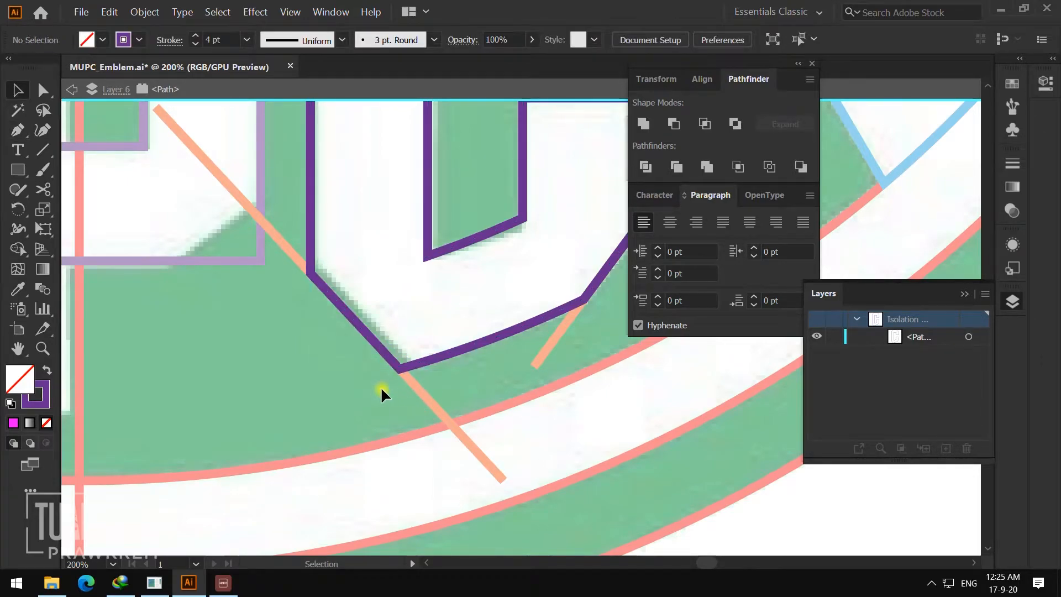
pyautogui.doubleClick(380, 386)
# - Delete the orange guide lines around the C's beveled corners
pyautogui.click(417, 386)
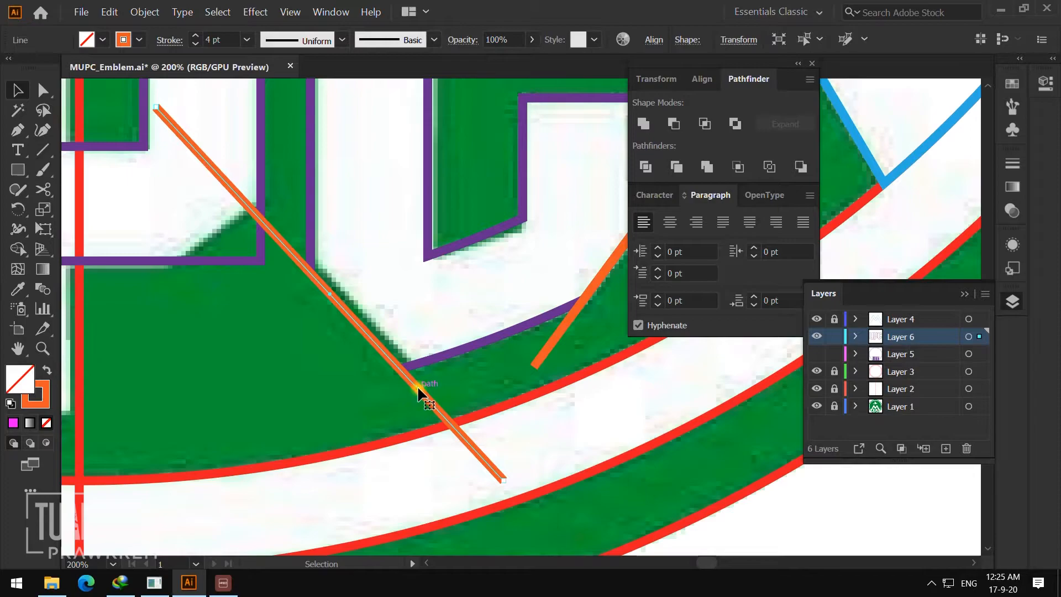
pyautogui.press('Delete')
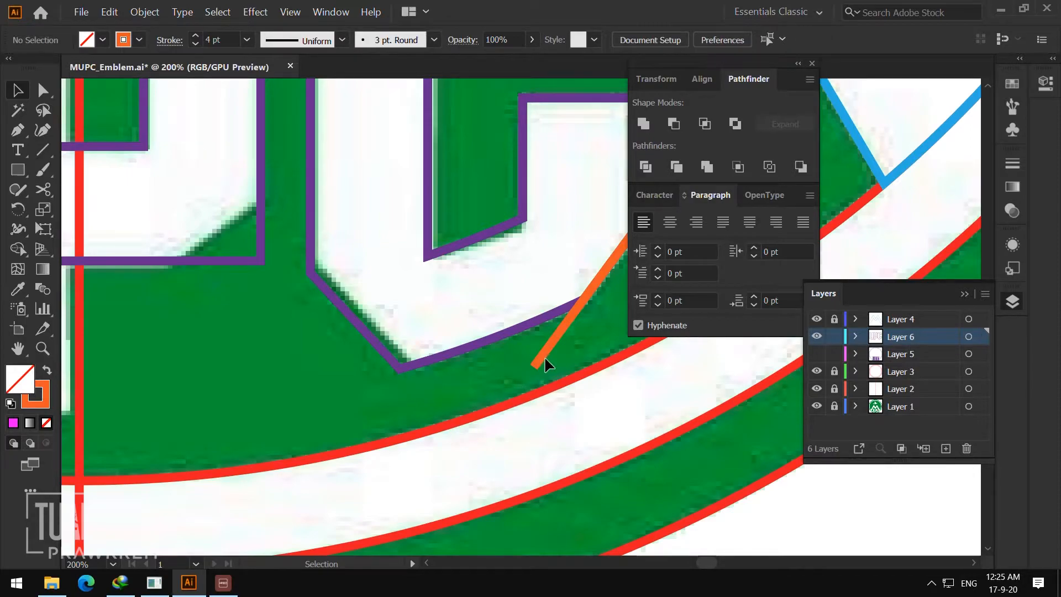
pyautogui.click(542, 352)
pyautogui.press('Delete')
pyautogui.press('z')
pyautogui.keyDown('alt'); pyautogui.click(561, 222); pyautogui.keyUp('alt')
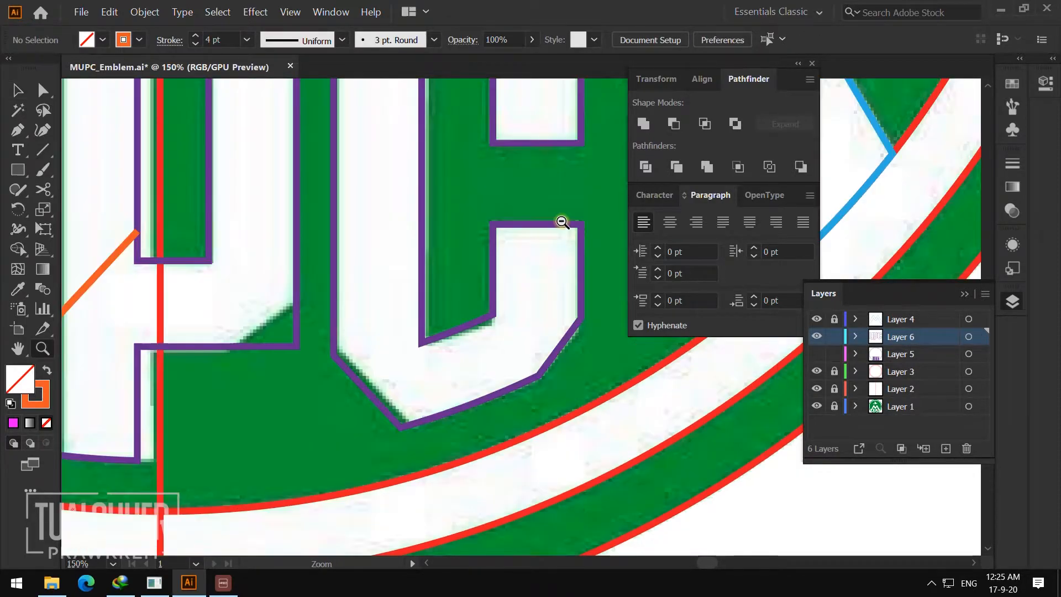
pyautogui.keyDown('alt'); pyautogui.click(561, 221); pyautogui.keyUp('alt')
pyautogui.press('v')
pyautogui.click(549, 206)
pyautogui.press('Delete')
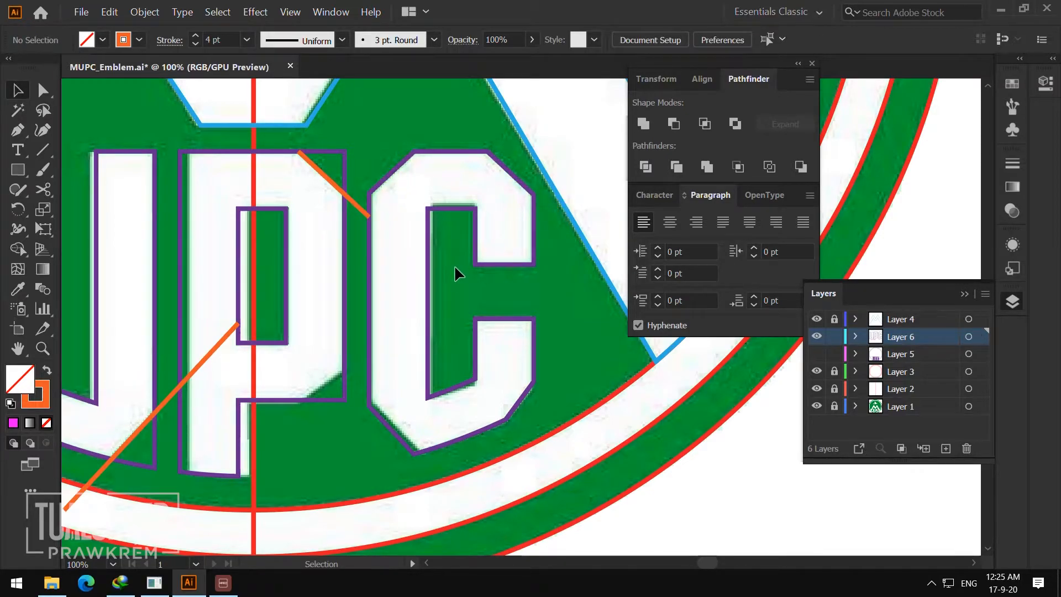
# - Extend the upper end of the P's upper-right orange line above the letter's top edge
pyautogui.moveTo(454, 272); pyautogui.dragTo(544, 256)
pyautogui.moveTo(490, 297); pyautogui.dragTo(545, 304)
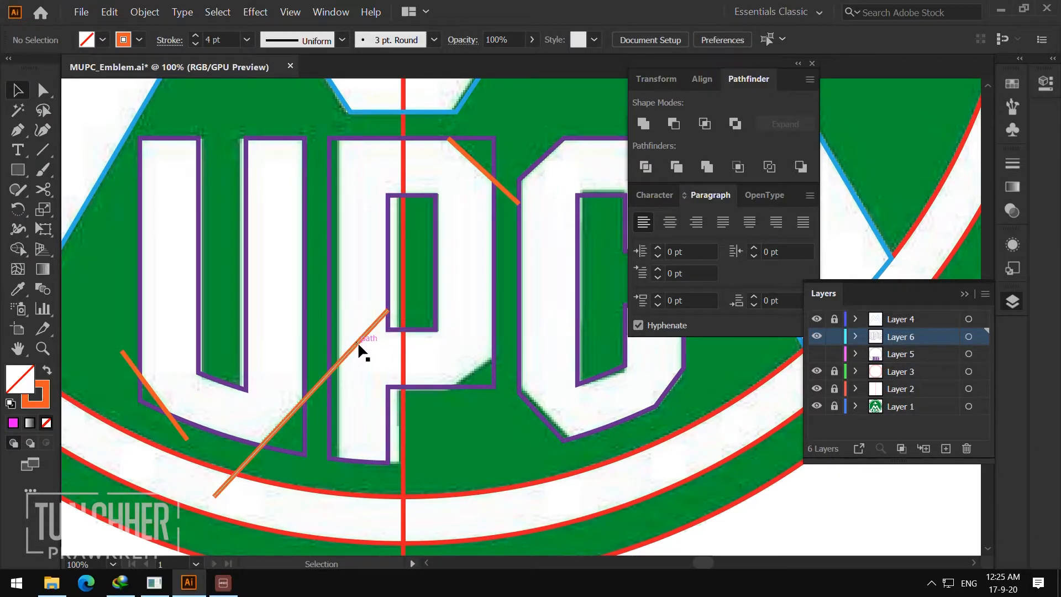
pyautogui.hotkey('ctrl', '=')
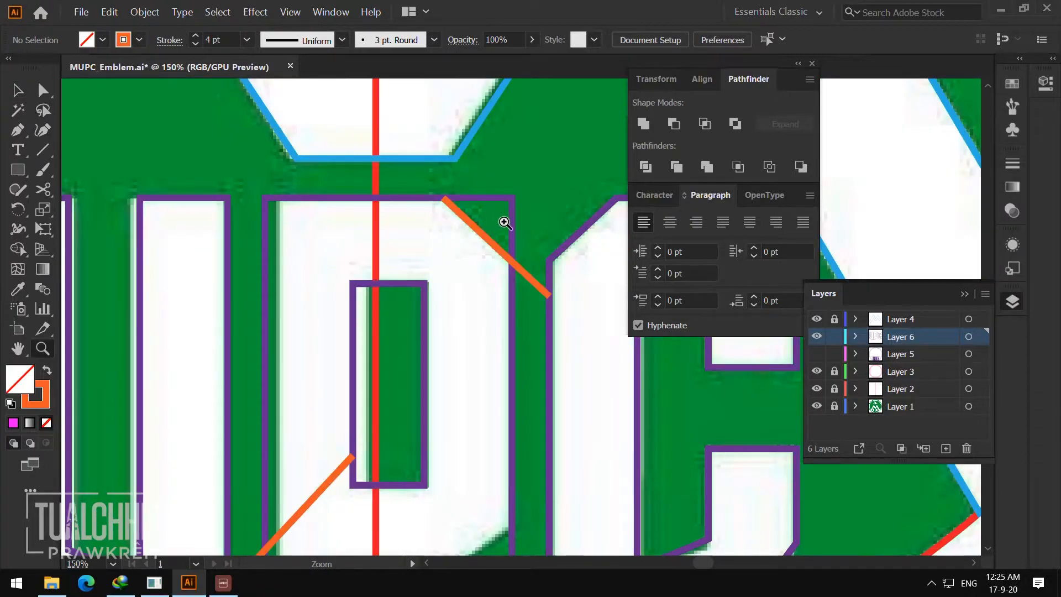
pyautogui.doubleClick(512, 222)
pyautogui.doubleClick(535, 215)
pyautogui.press('a')
pyautogui.moveTo(447, 202); pyautogui.dragTo(423, 182)
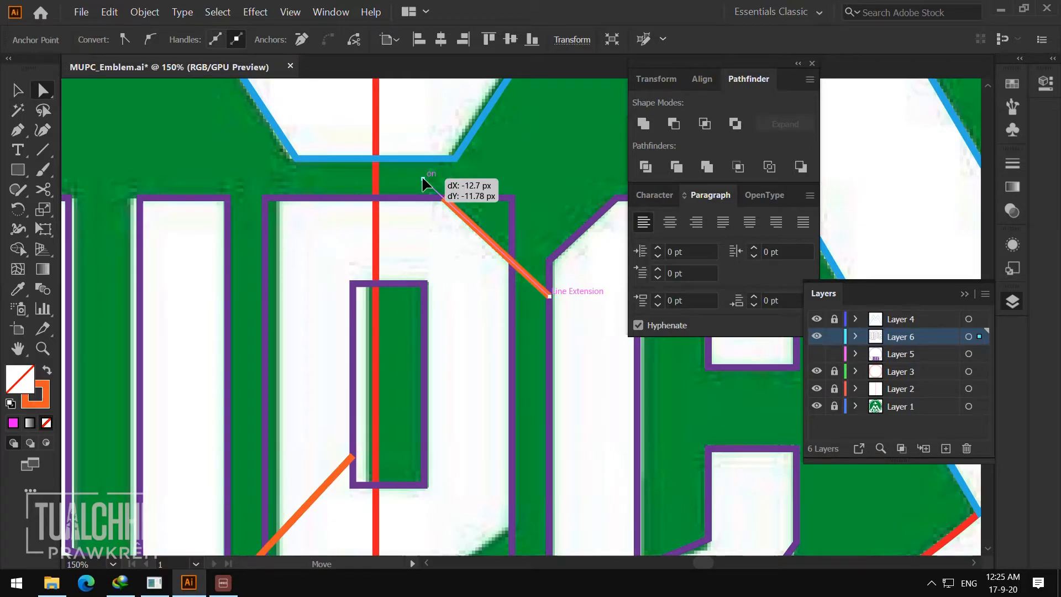
pyautogui.click(525, 188)
# - Isolate the P compound path and add anchor points where its right and top edges cross the orange diagonal
pyautogui.press('v')
pyautogui.doubleClick(510, 215)
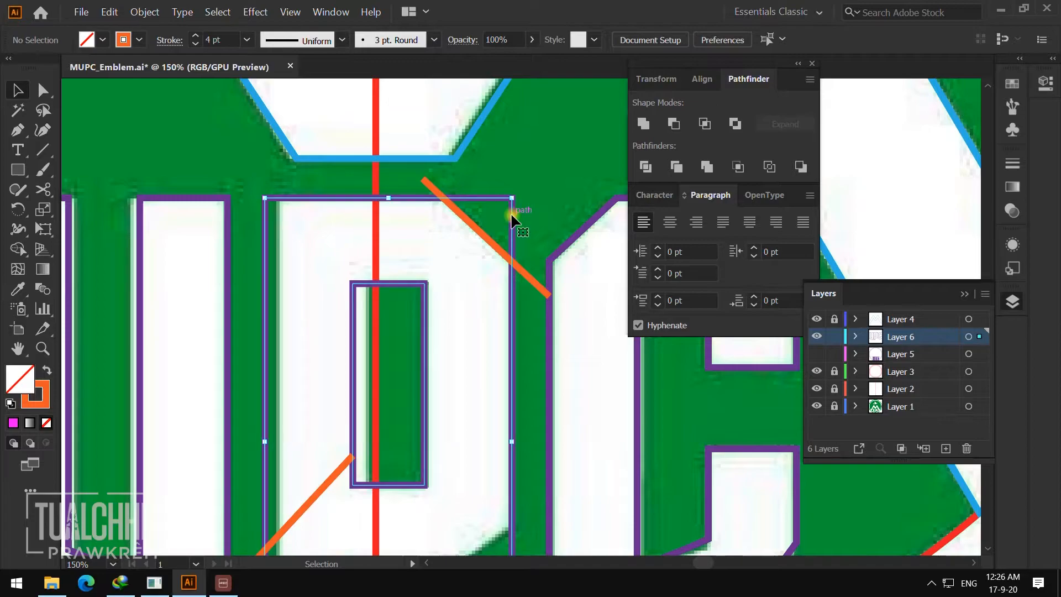
pyautogui.press('o')
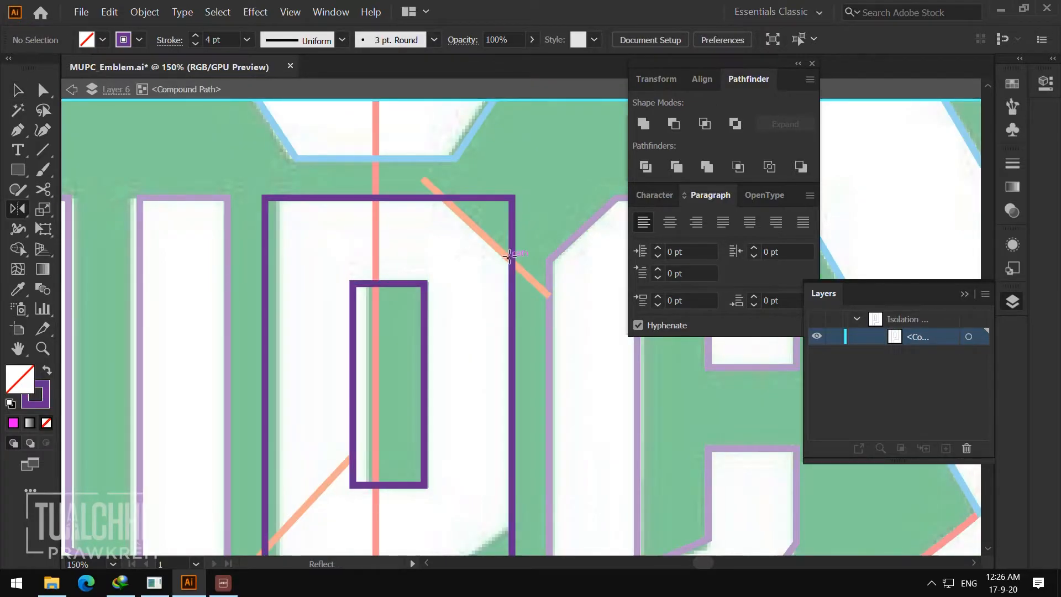
pyautogui.press('p')
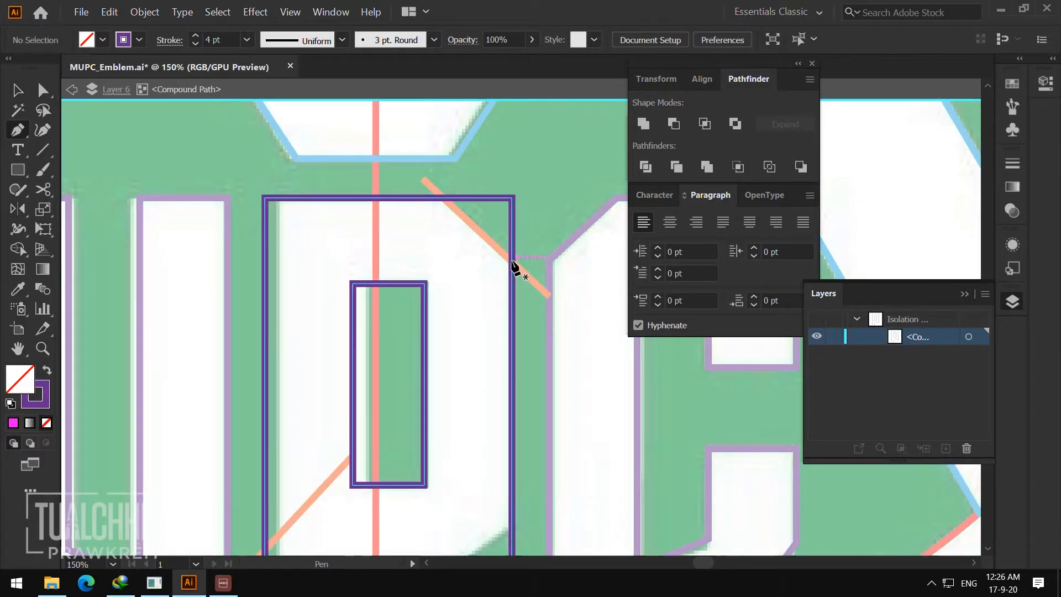
pyautogui.press('a')
pyautogui.click(513, 260)
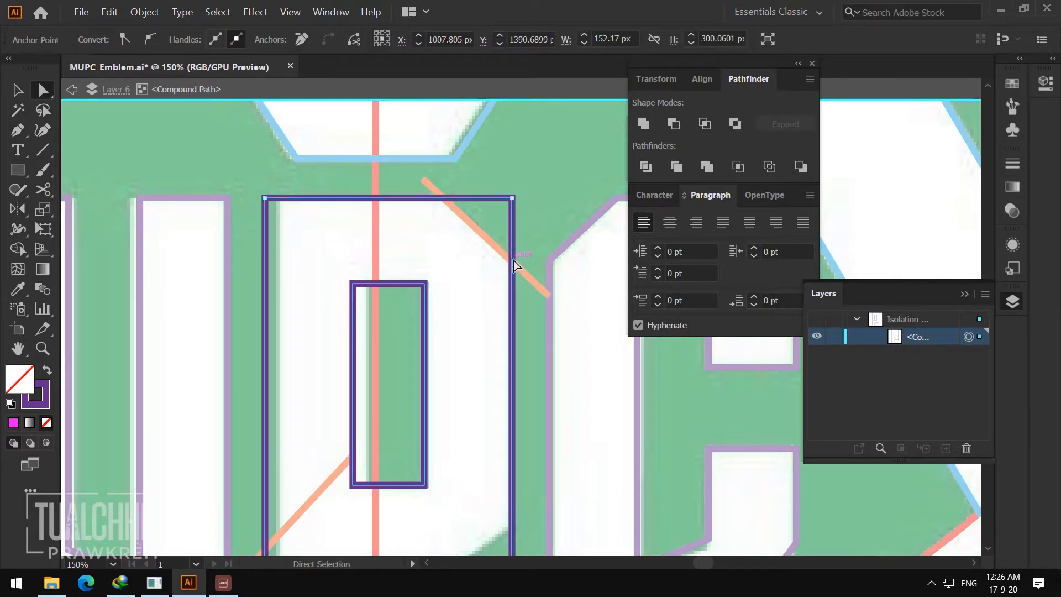
pyautogui.press('p')
pyautogui.click(511, 261)
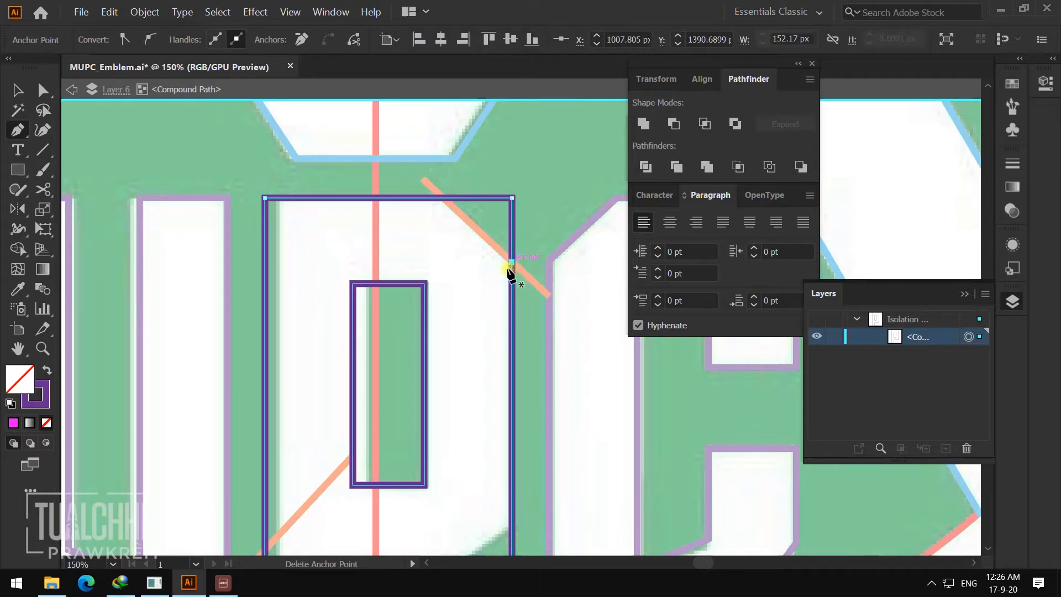
pyautogui.click(442, 198)
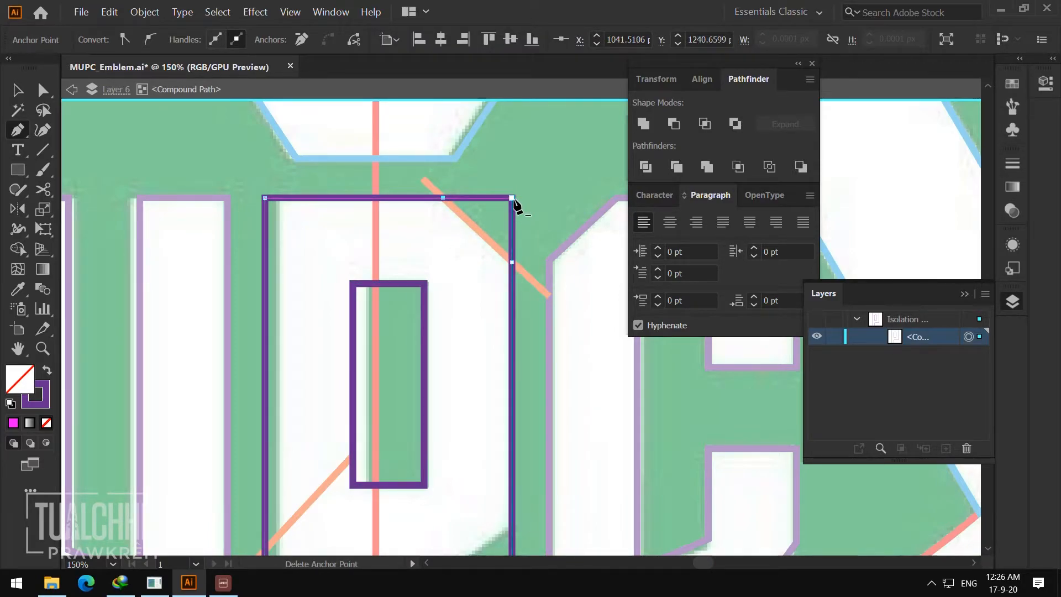
# - Delete the P's upper-right corner anchor to bevel the corner, and leave isolation mode
pyautogui.click(512, 198)
pyautogui.scroll(-5, 527, 227)
pyautogui.press('v')
pyautogui.doubleClick(518, 355)
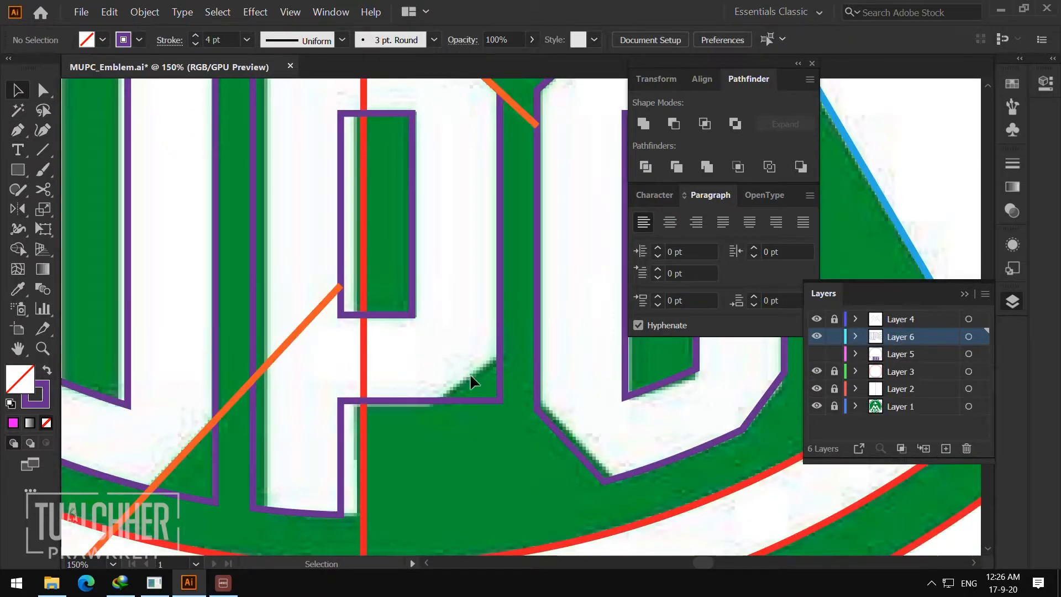
pyautogui.click(246, 386)
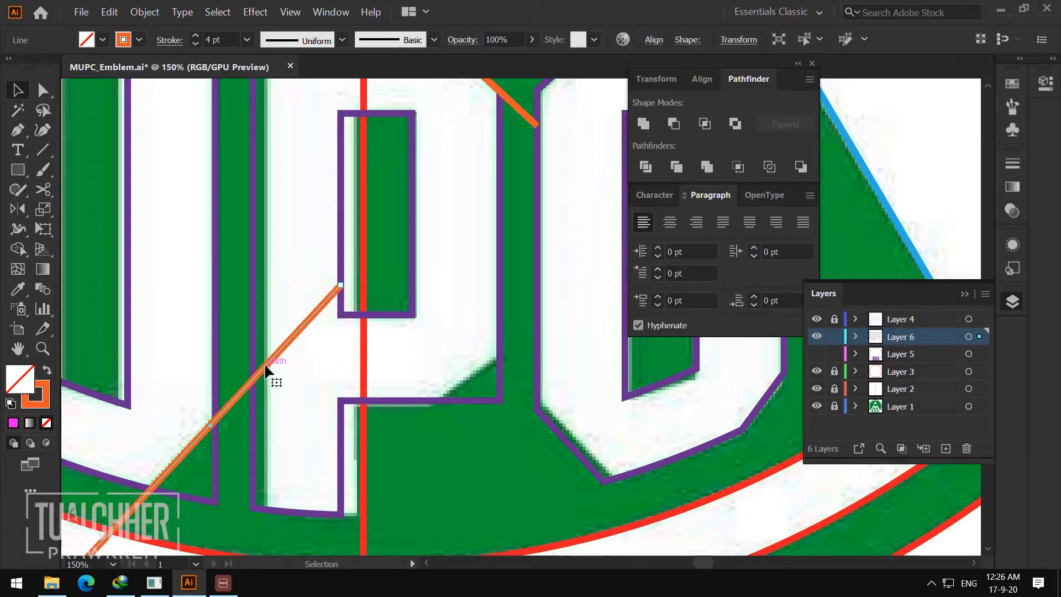
pyautogui.click(109, 11)
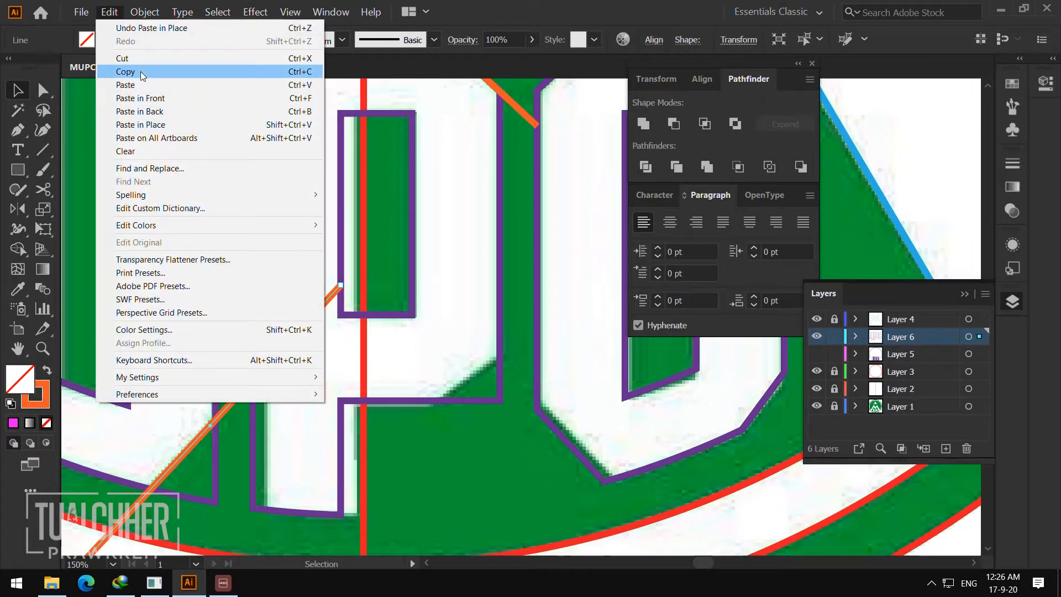
pyautogui.click(214, 415)
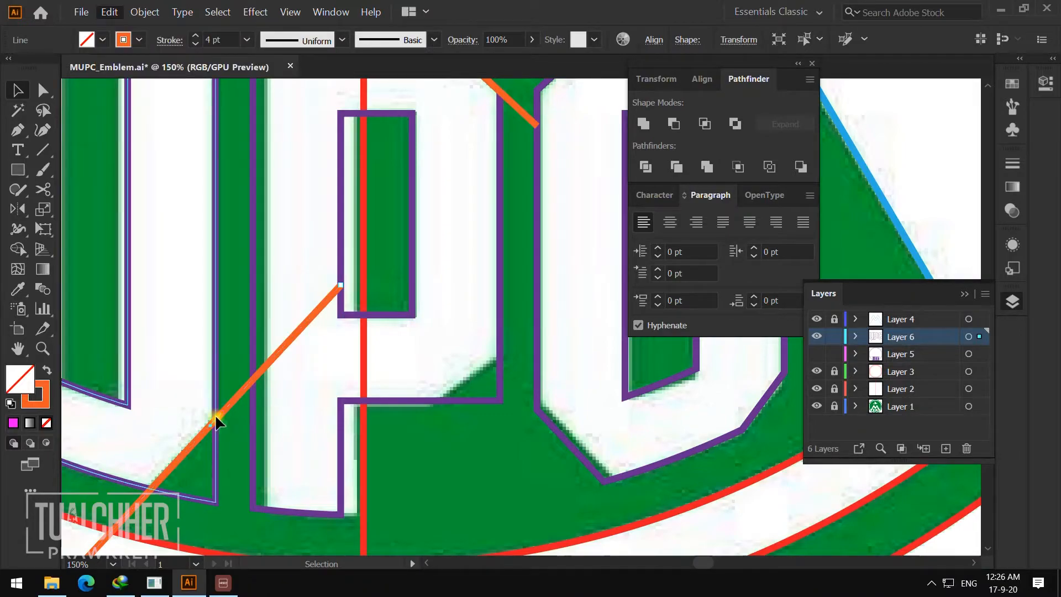
pyautogui.click(228, 405)
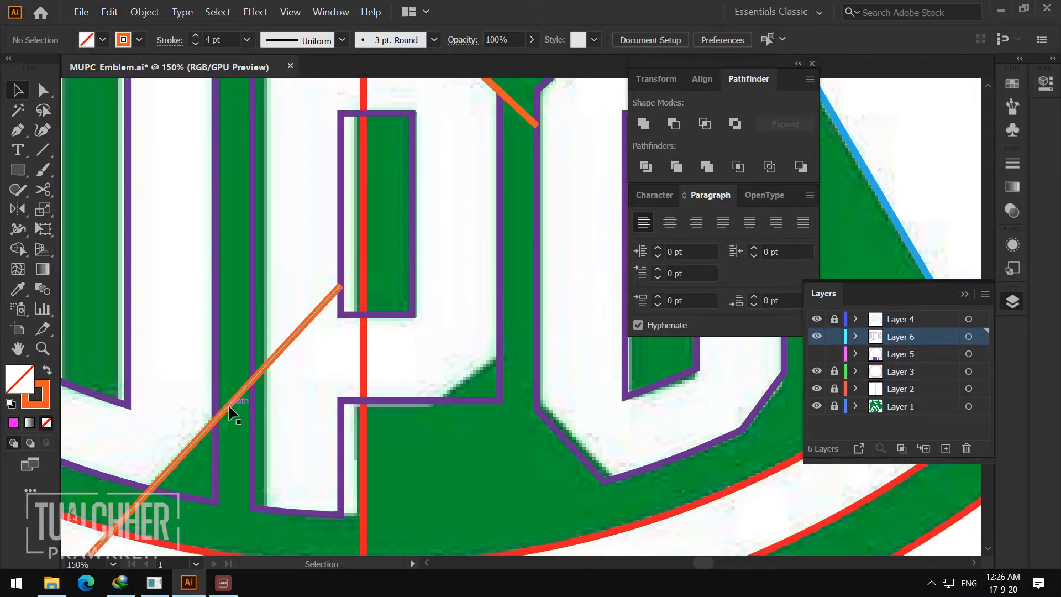
# - Duplicate the orange diagonal between the U and P in place, and move the copy onto the P bowl's lower-right corner
pyautogui.click(228, 410)
pyautogui.click(109, 11)
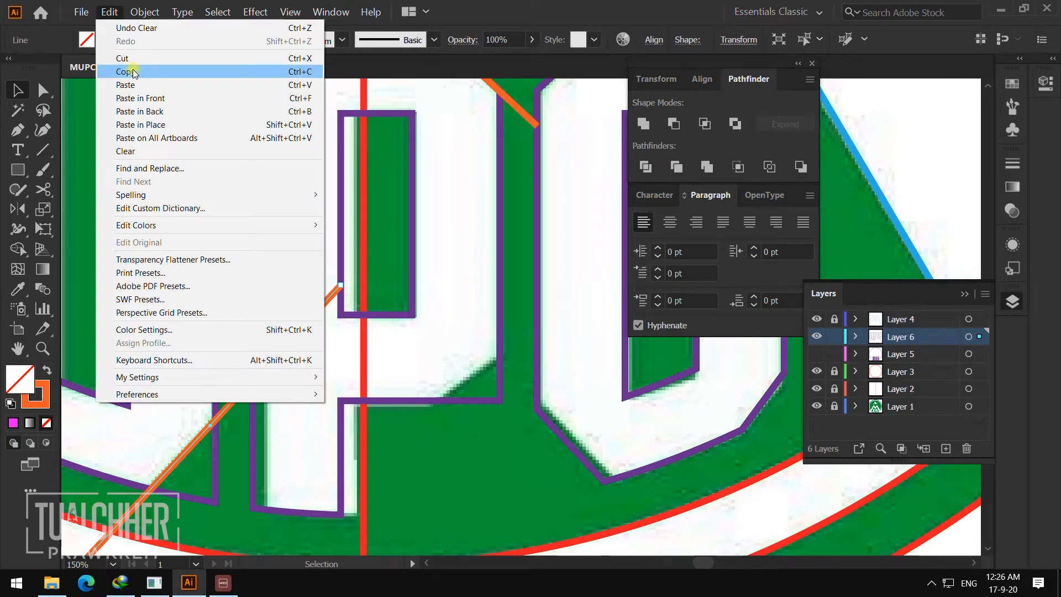
pyautogui.click(133, 74)
pyautogui.click(109, 11)
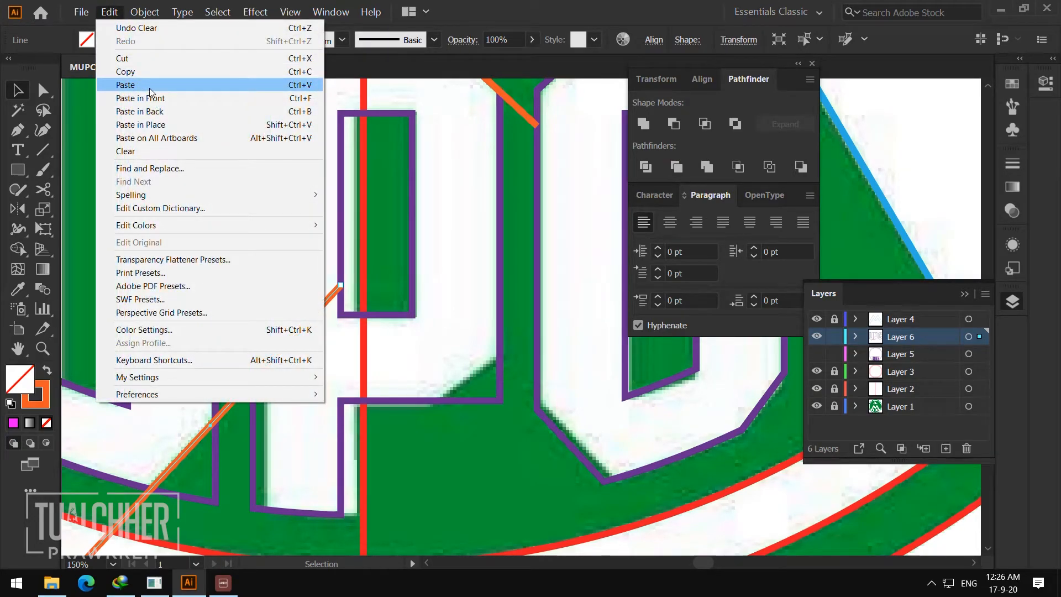
pyautogui.click(159, 125)
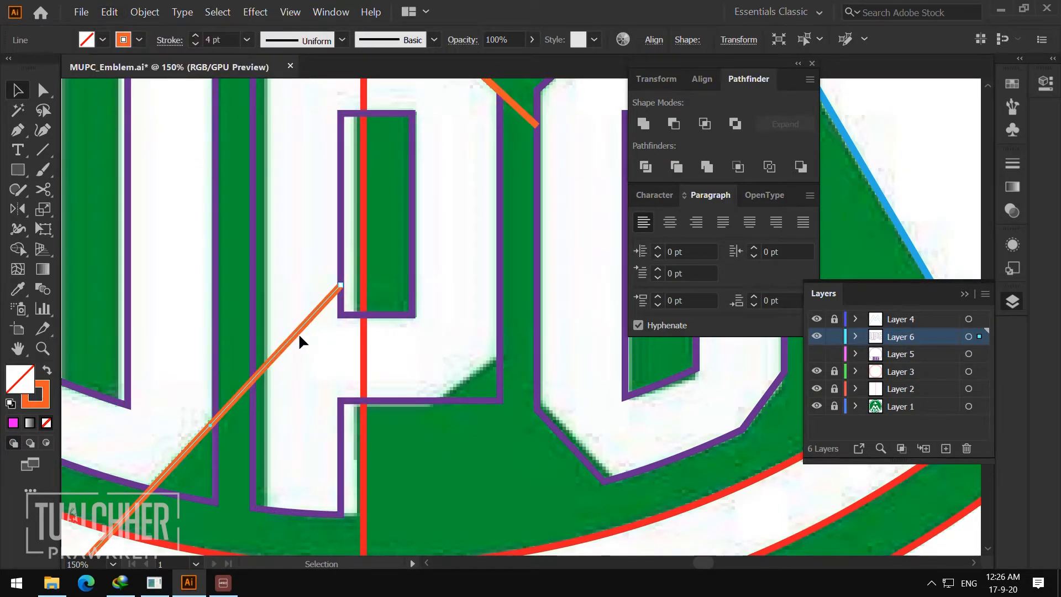
pyautogui.moveTo(295, 331); pyautogui.dragTo(505, 379)
pyautogui.click(480, 433)
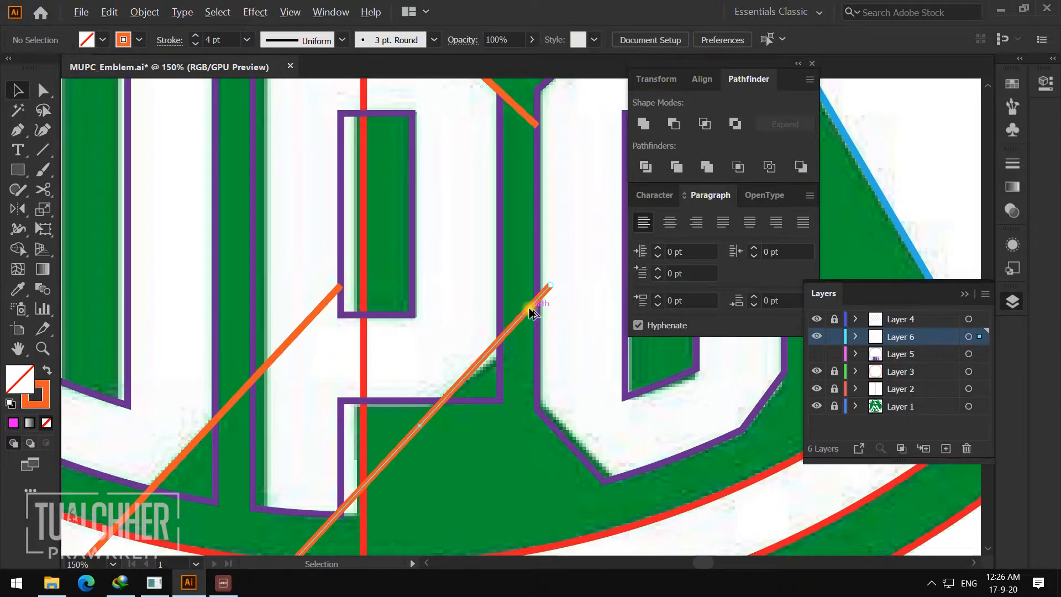
# - Check the copied orange line against the P's lower-right bevel and delete that copy
pyautogui.click(529, 313)
pyautogui.press('z')
pyautogui.keyDown('alt'); pyautogui.click(539, 315); pyautogui.keyUp('alt')
pyautogui.keyDown('alt'); pyautogui.click(539, 315); pyautogui.keyUp('alt')
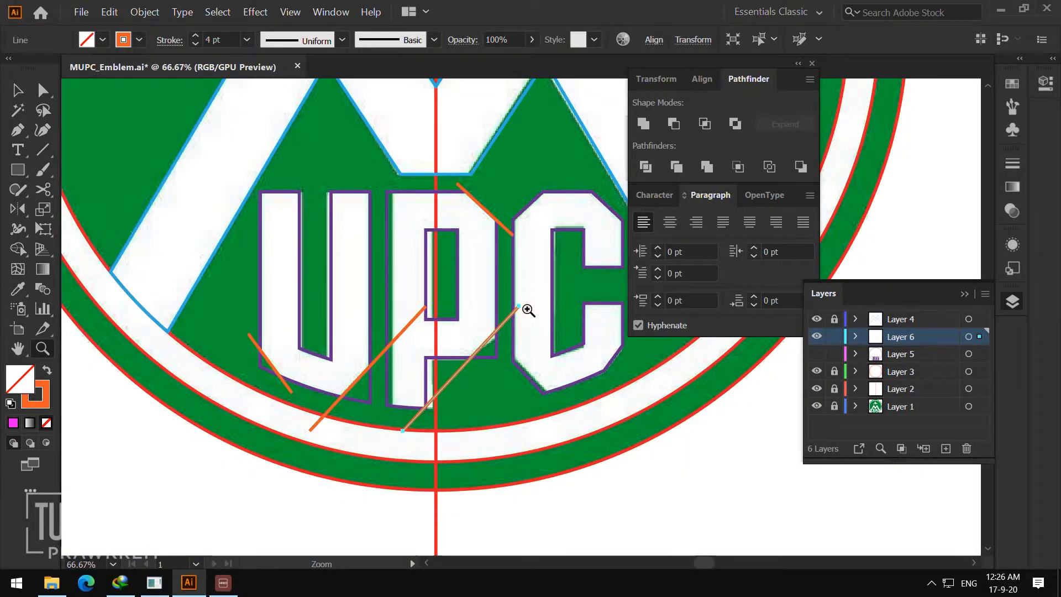
pyautogui.click(528, 277)
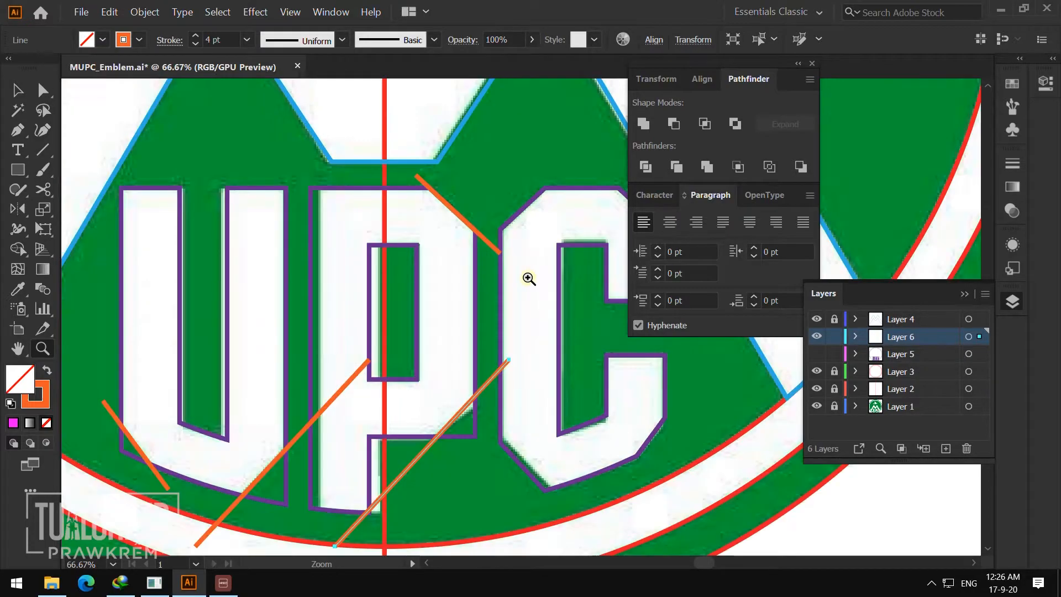
pyautogui.click(503, 352)
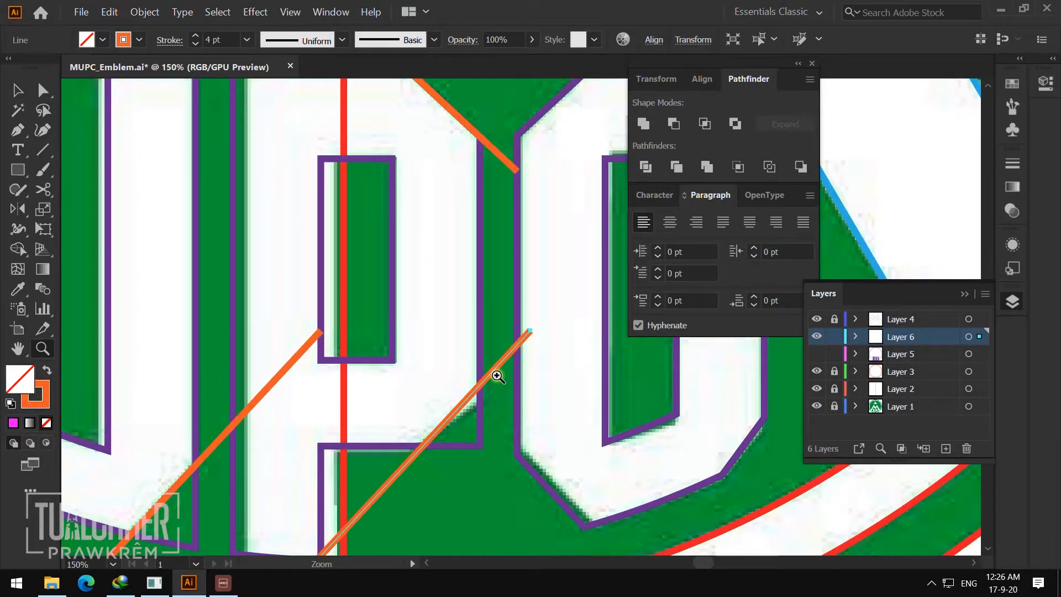
pyautogui.click(497, 374)
pyautogui.click(502, 356)
pyautogui.keyDown('alt'); pyautogui.click(551, 310); pyautogui.keyUp('alt')
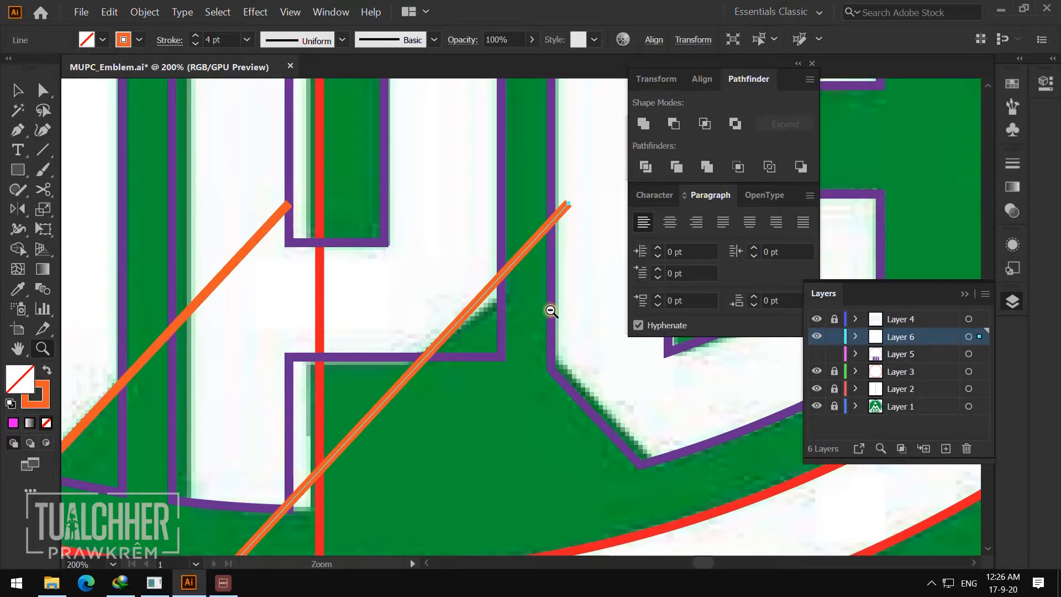
pyautogui.keyDown('alt'); pyautogui.click(552, 309); pyautogui.keyUp('alt')
pyautogui.keyDown('alt'); pyautogui.click(553, 308); pyautogui.keyUp('alt')
pyautogui.keyDown('alt'); pyautogui.click(553, 307); pyautogui.keyUp('alt')
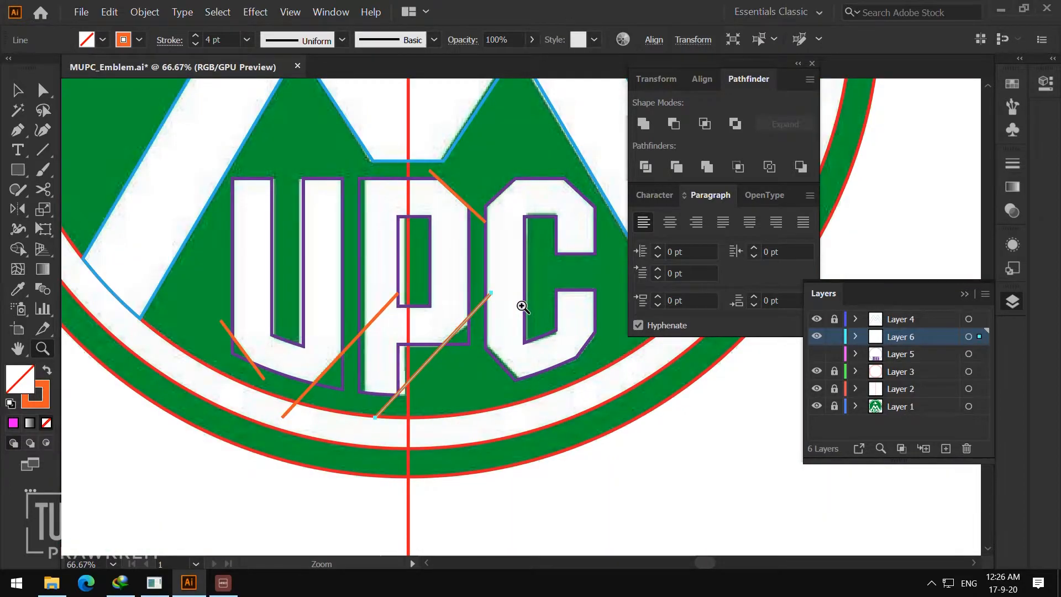
pyautogui.click(522, 307)
pyautogui.press('v')
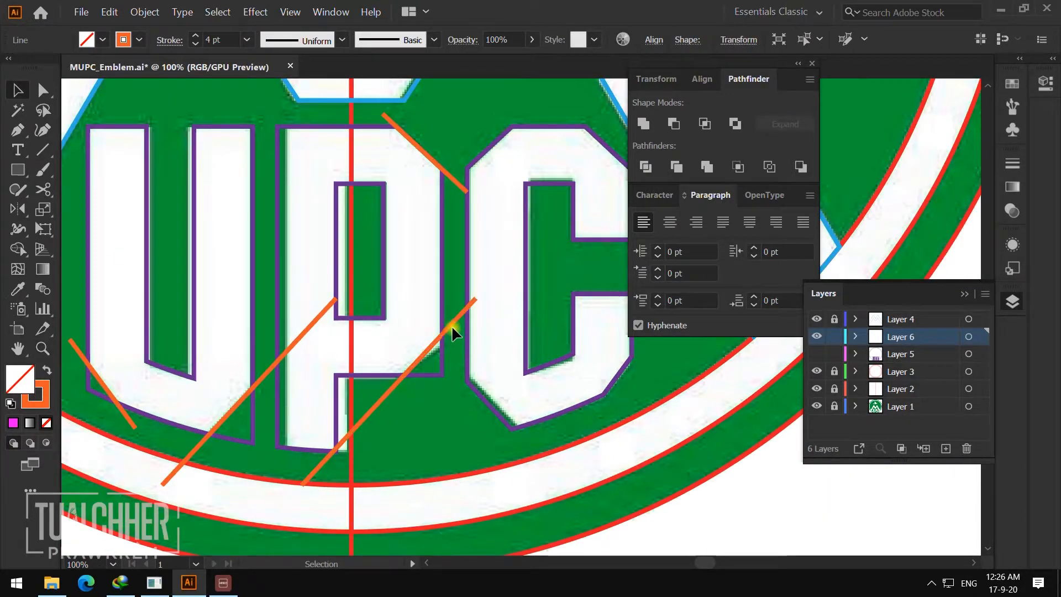
pyautogui.press('Delete')
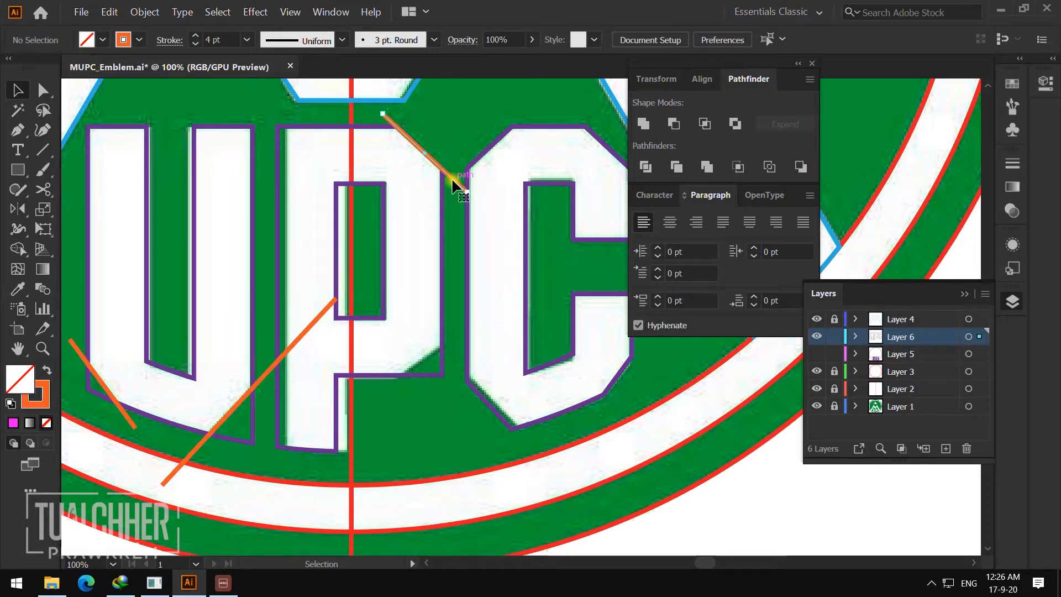
# - Reflect the orange diagonal line across the horizontal axis and move it down over the P's lower-right corner
pyautogui.rightClick(453, 182)
pyautogui.moveTo(492, 371)
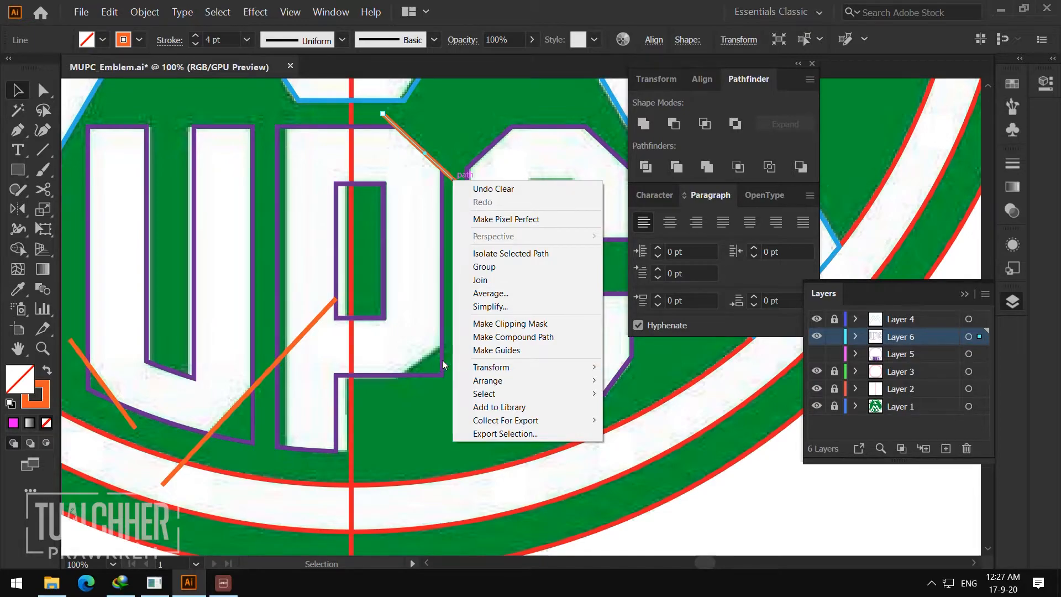
pyautogui.moveTo(524, 367)
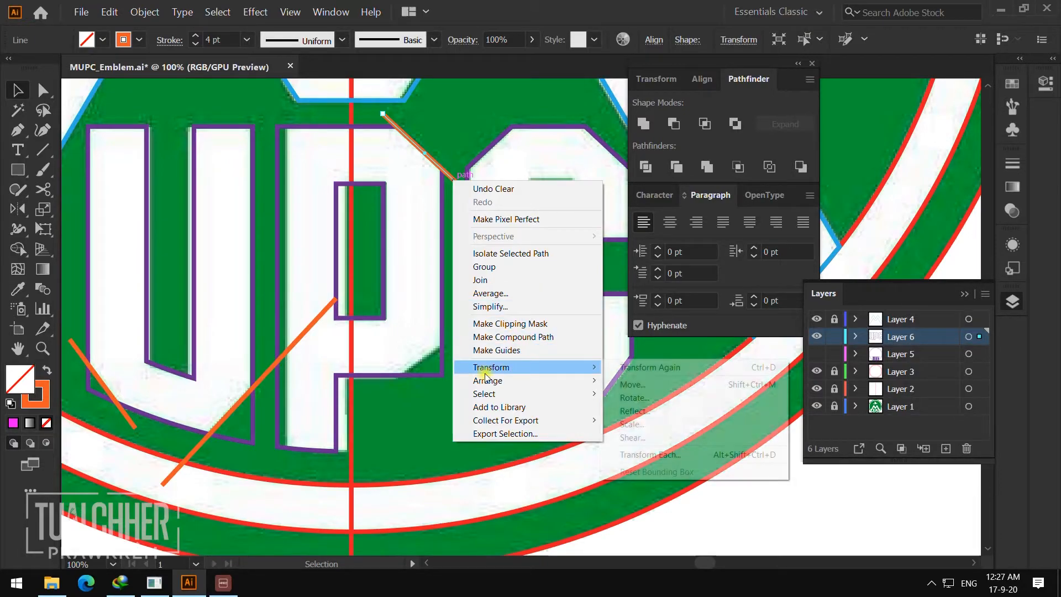
pyautogui.click(641, 407)
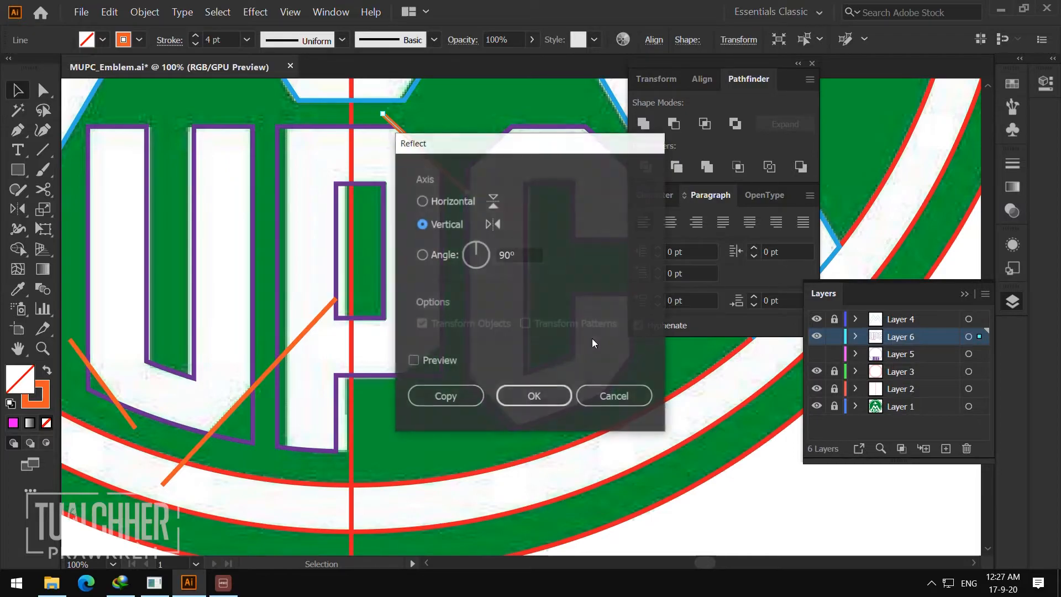
pyautogui.click(447, 201)
pyautogui.click(534, 396)
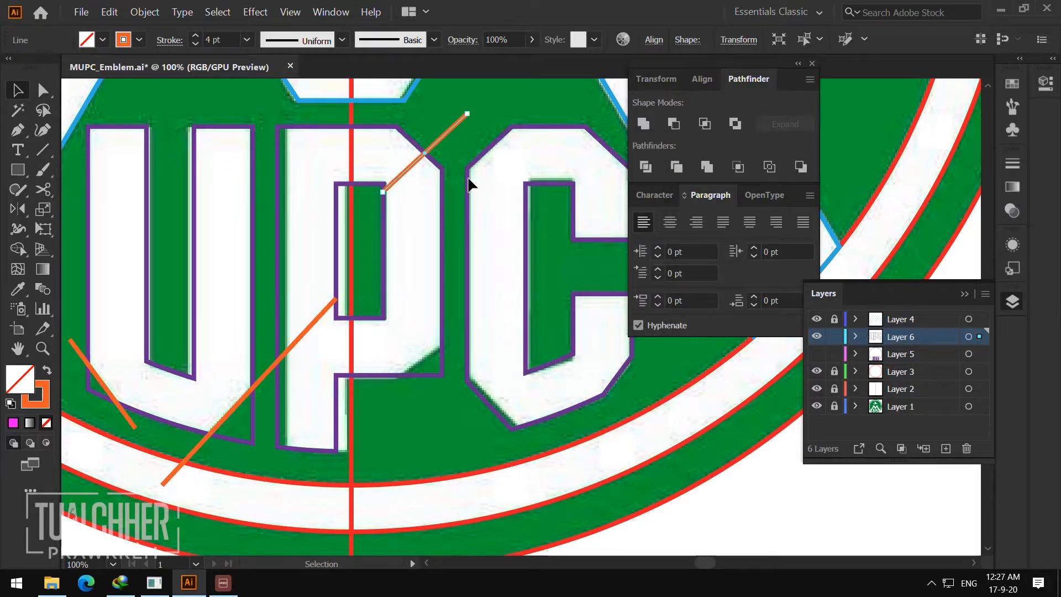
pyautogui.moveTo(442, 132); pyautogui.dragTo(450, 333)
pyautogui.click(438, 401)
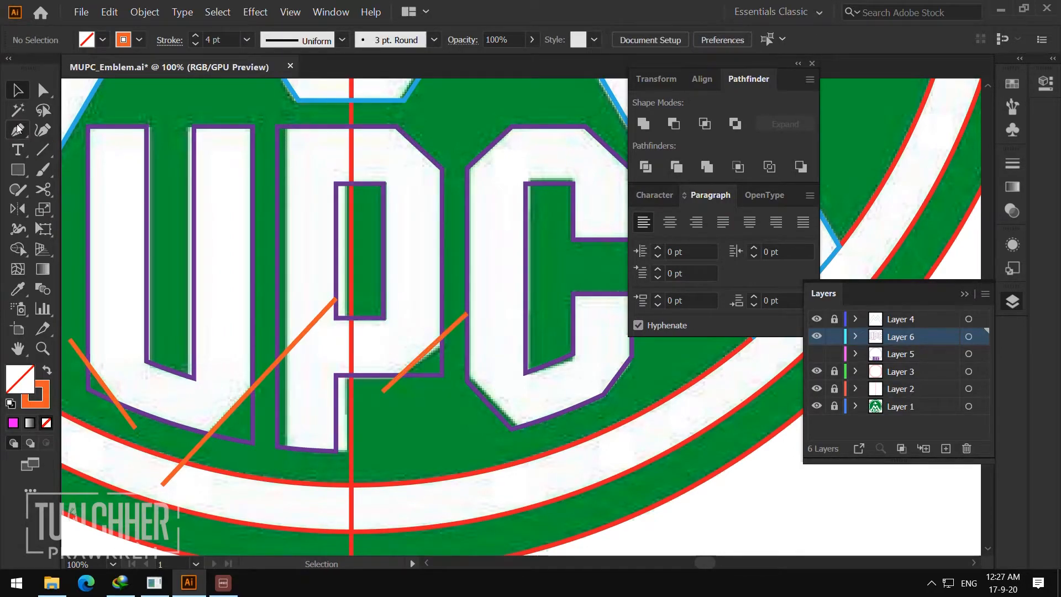
# - Draw a vertical guide line from the P's upper bevel corner down through the bowl's lower edge, extending its end slightly past that edge
pyautogui.click(41, 156)
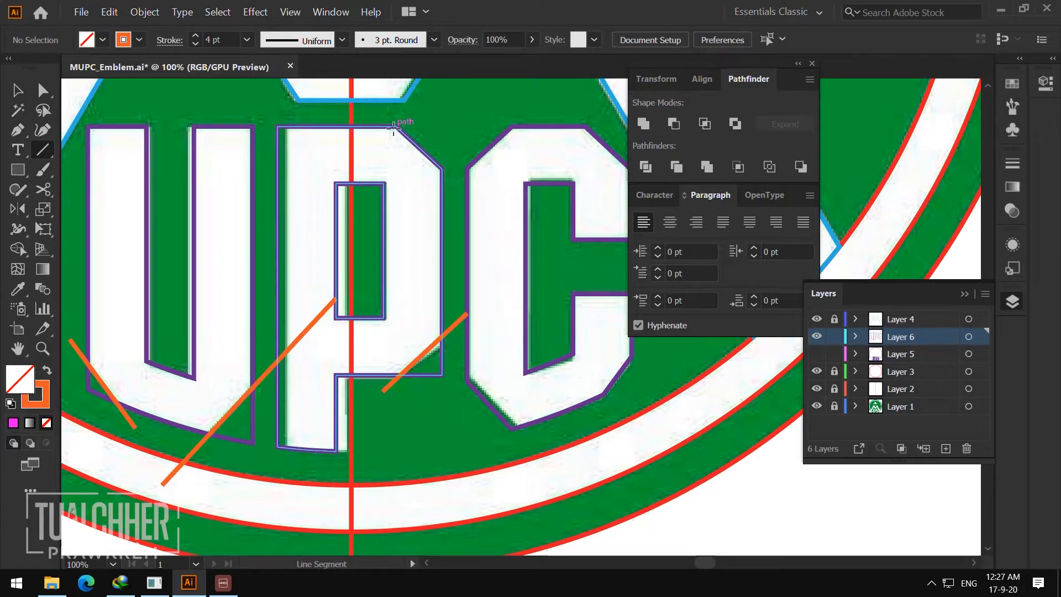
pyautogui.moveTo(395, 129); pyautogui.dragTo(387, 376)
pyautogui.press('z')
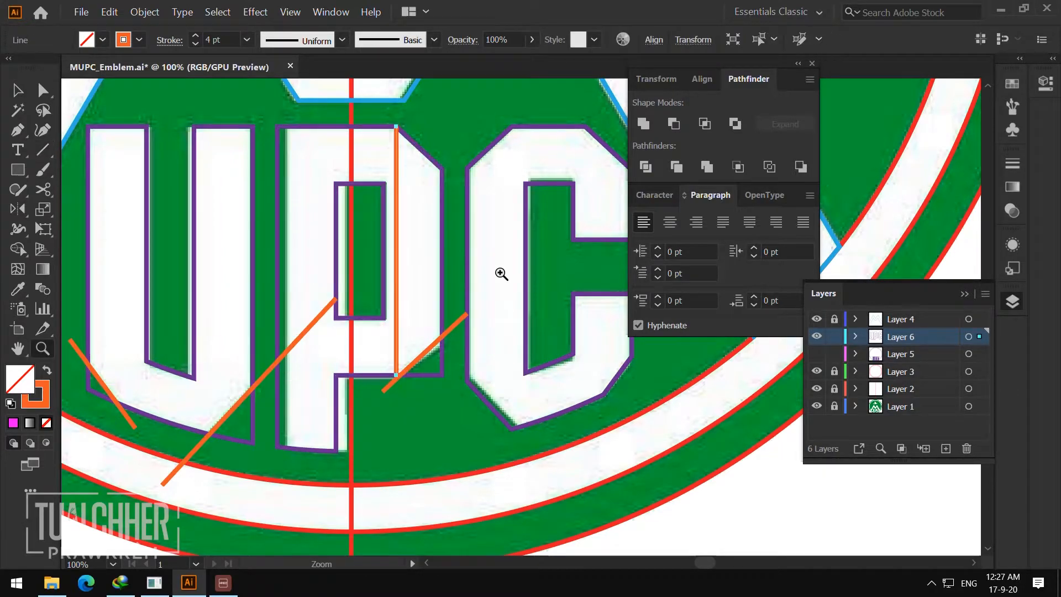
pyautogui.click(500, 271)
pyautogui.click(463, 375)
pyautogui.click(483, 396)
pyautogui.click(497, 322)
pyautogui.click(486, 309)
pyautogui.click(481, 305)
pyautogui.press('a')
pyautogui.moveTo(385, 395); pyautogui.dragTo(387, 447)
pyautogui.click(473, 384)
# - In Outline view, move the diagonal line to pass exactly through the intersection of the vertical guide and the P bowl's lower edge
pyautogui.press('v')
pyautogui.moveTo(483, 334); pyautogui.dragTo(480, 306)
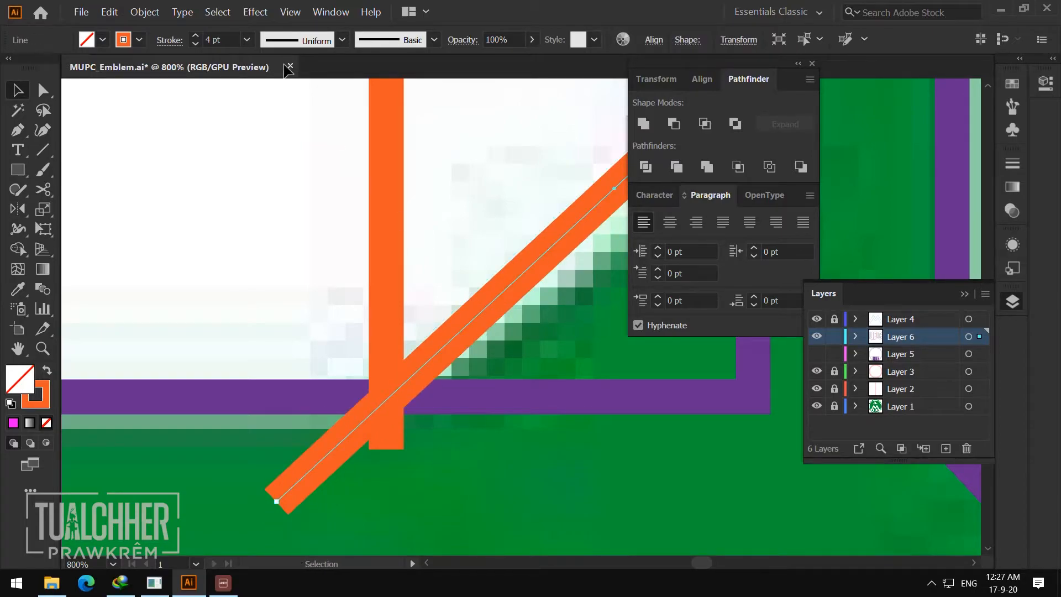
pyautogui.click(288, 13)
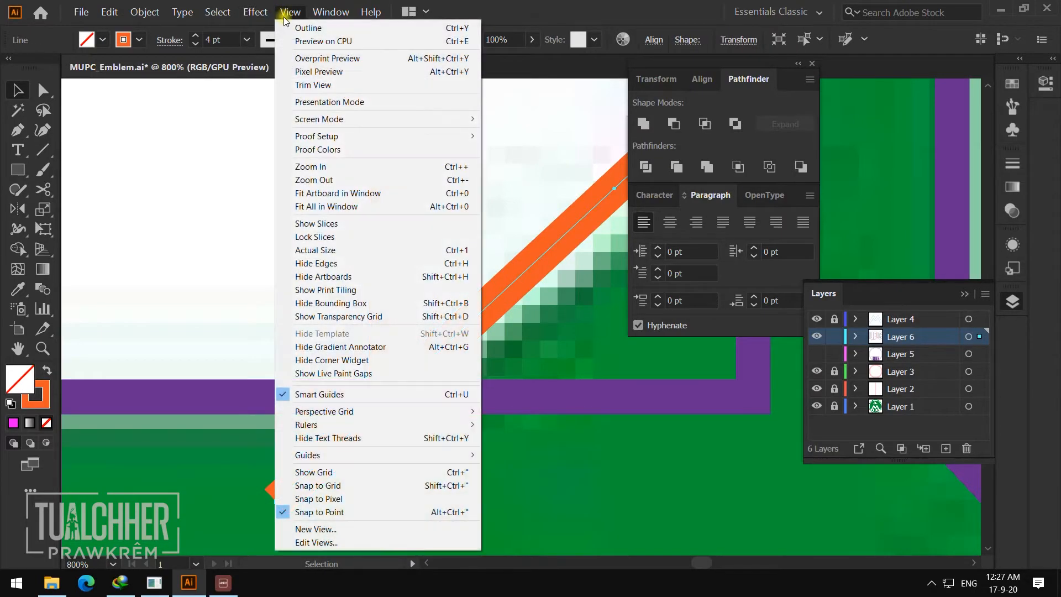
pyautogui.click(320, 34)
pyautogui.press('z')
pyautogui.click(455, 371)
pyautogui.click(484, 341)
pyautogui.click(488, 338)
pyautogui.click(510, 324)
pyautogui.click(509, 324)
pyautogui.click(508, 287)
pyautogui.click(508, 288)
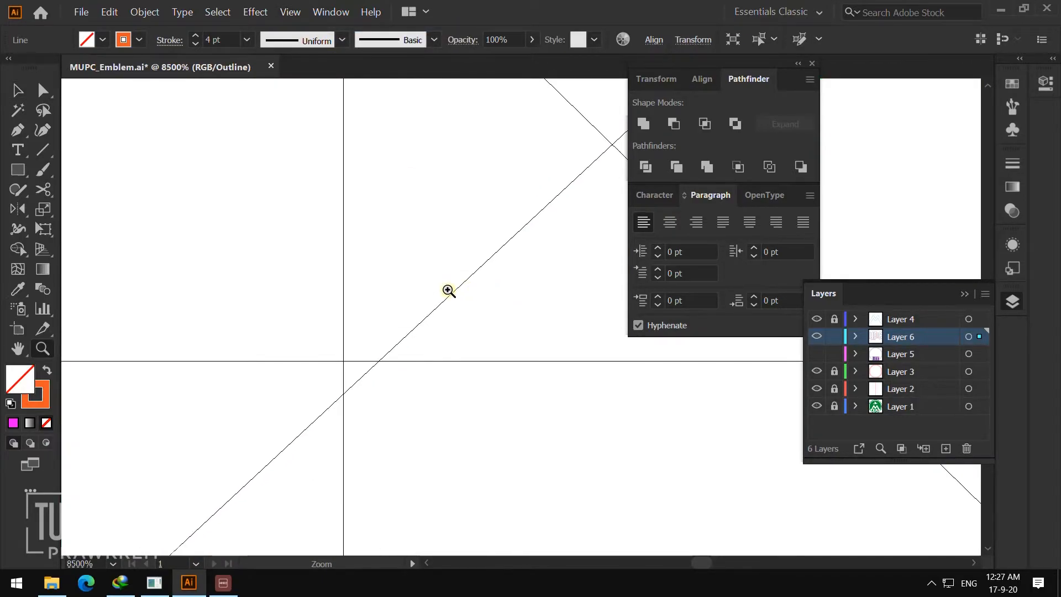
pyautogui.press('v')
pyautogui.moveTo(446, 301); pyautogui.dragTo(443, 272)
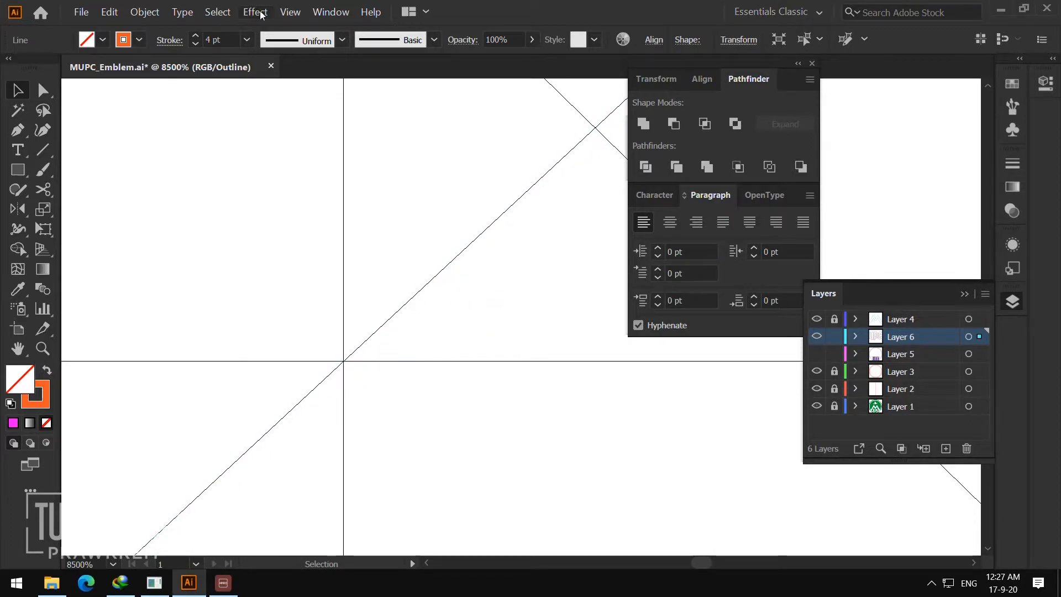
# - Switch the artwork display from Outline to Overprint Preview
pyautogui.click(290, 12)
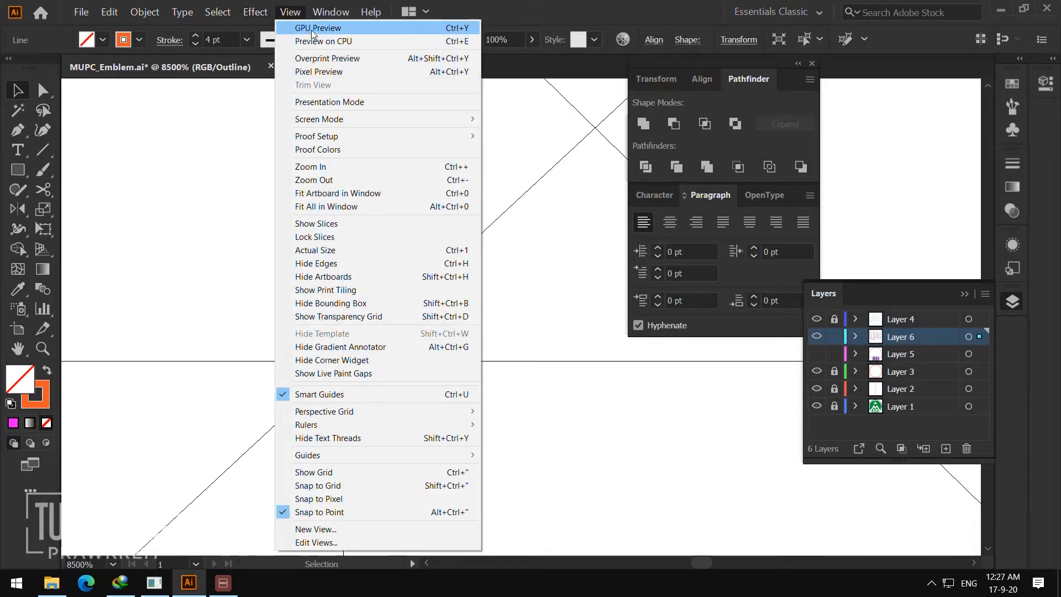
pyautogui.click(318, 58)
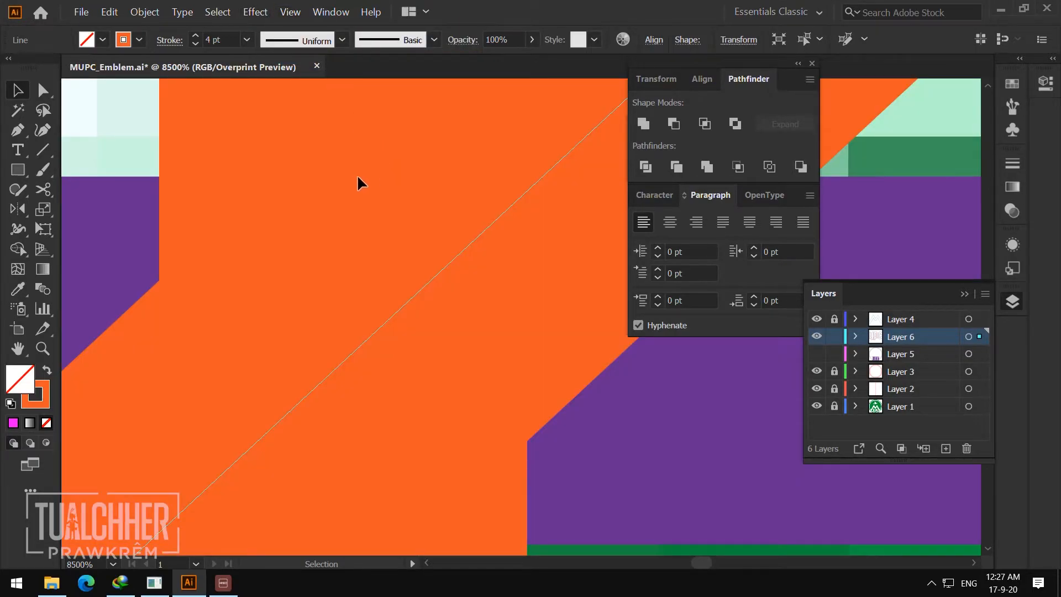
pyautogui.press('z')
pyautogui.keyDown('alt'); pyautogui.click(524, 280); pyautogui.keyUp('alt')
pyautogui.keyDown('alt'); pyautogui.click(526, 280); pyautogui.keyUp('alt')
pyautogui.keyDown('alt'); pyautogui.click(529, 284); pyautogui.keyUp('alt')
pyautogui.keyDown('alt'); pyautogui.click(532, 293); pyautogui.keyUp('alt')
pyautogui.keyDown('alt'); pyautogui.click(533, 297); pyautogui.keyUp('alt')
pyautogui.keyDown('alt'); pyautogui.click(533, 298); pyautogui.keyUp('alt')
pyautogui.keyDown('alt'); pyautogui.click(534, 298); pyautogui.keyUp('alt')
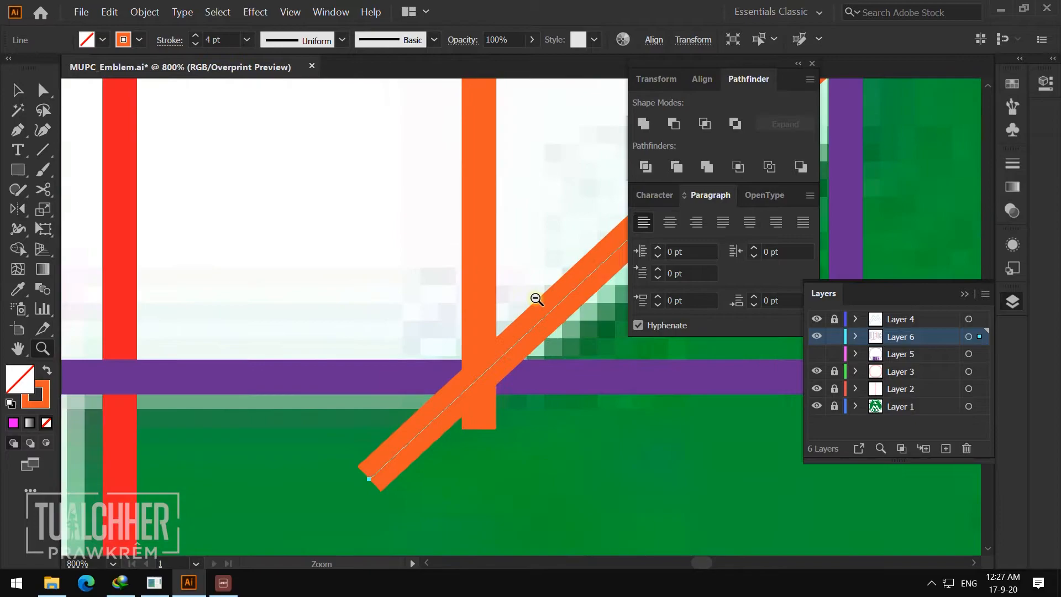
pyautogui.keyDown('alt'); pyautogui.click(536, 299); pyautogui.keyUp('alt')
pyautogui.keyDown('alt'); pyautogui.click(560, 305); pyautogui.keyUp('alt')
pyautogui.moveTo(576, 282); pyautogui.dragTo(455, 312)
pyautogui.press('v')
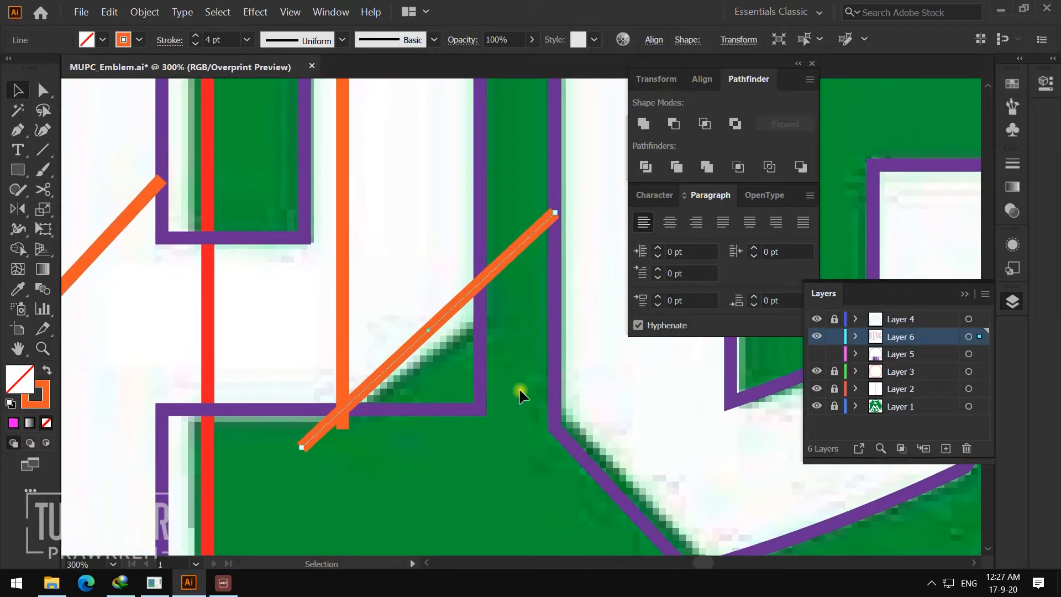
# - Isolate the P and bevel its lower-right corner by adding anchor points where the diagonal crosses both edges and deleting the corner point
pyautogui.click(518, 388)
pyautogui.doubleClick(480, 393)
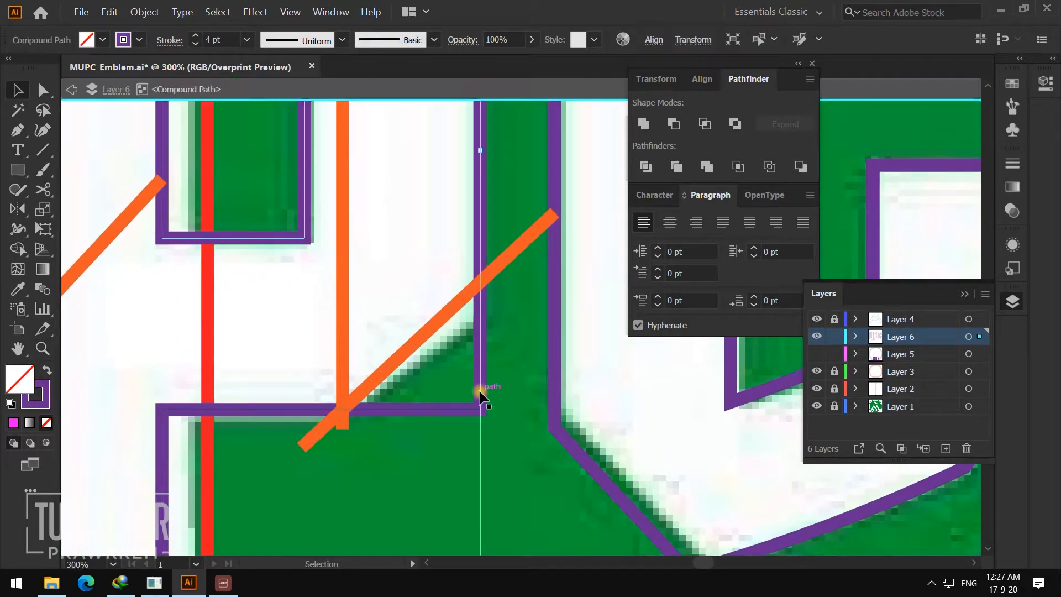
pyautogui.press('p')
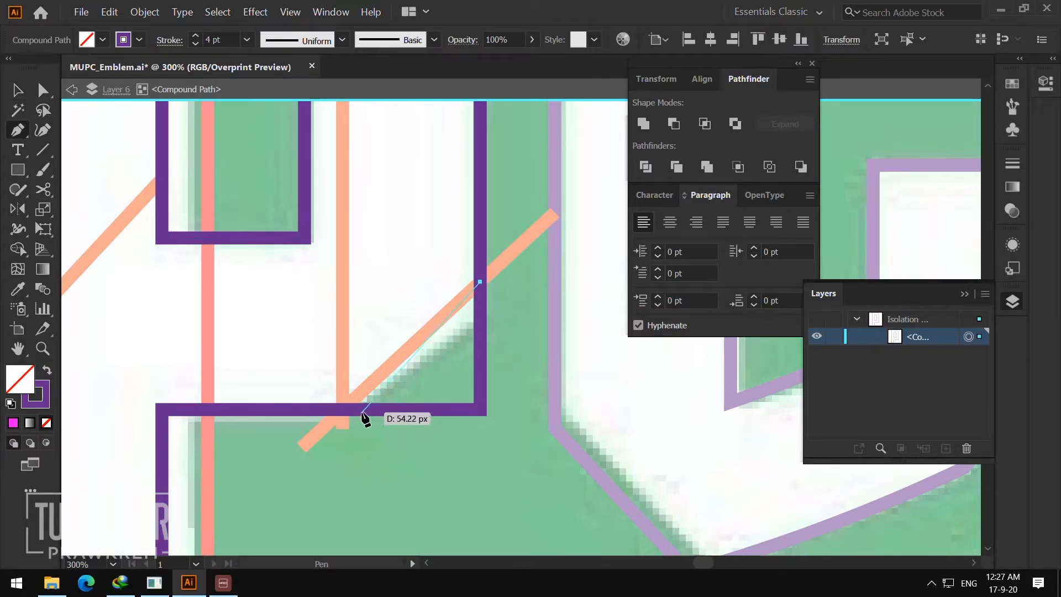
pyautogui.press('v')
pyautogui.click(479, 331)
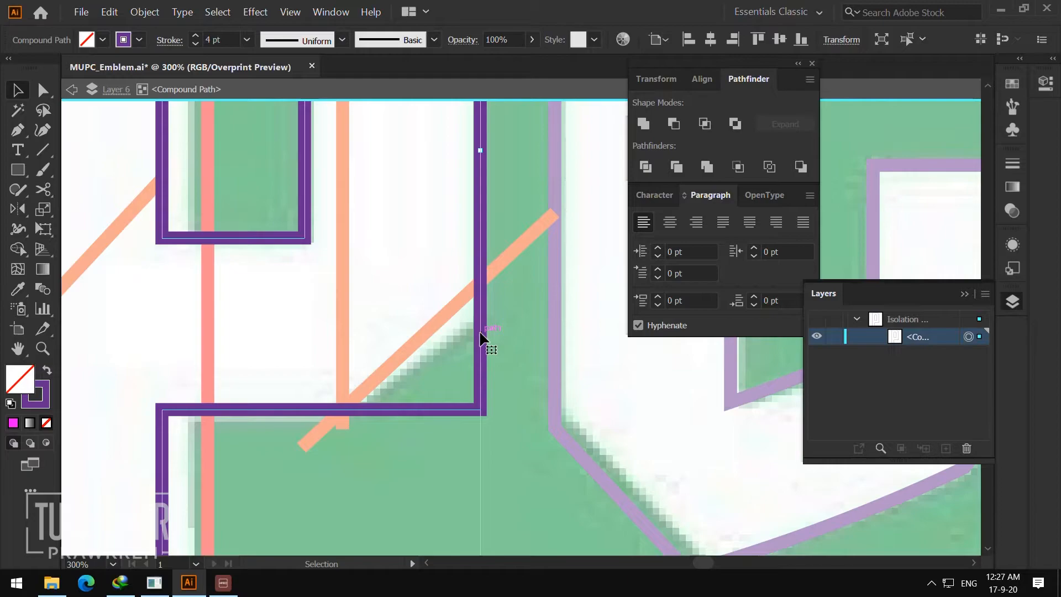
pyautogui.click(489, 326)
pyautogui.click(480, 326)
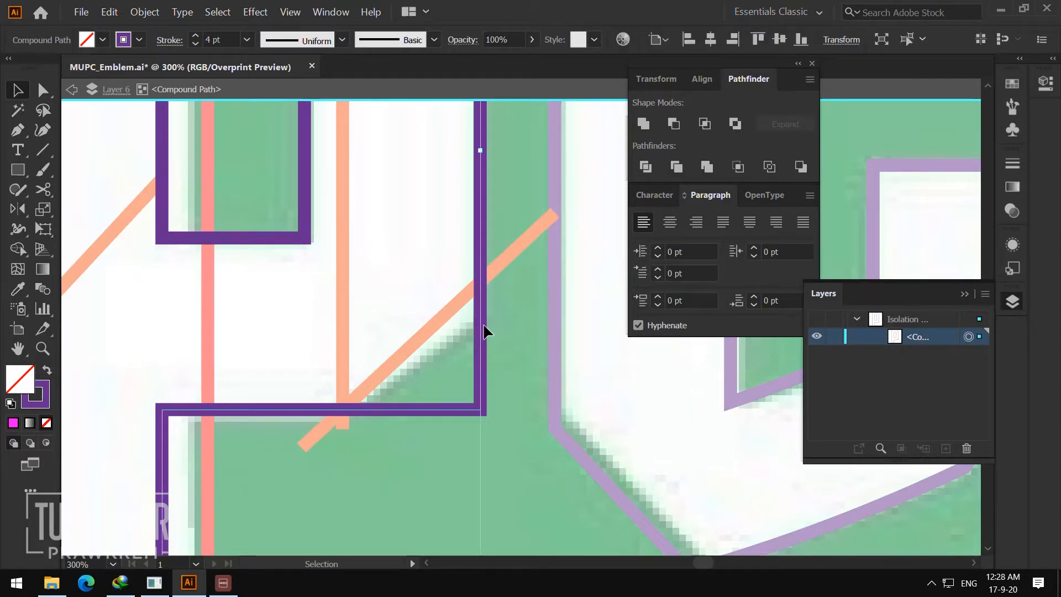
pyautogui.press('p')
pyautogui.click(480, 281)
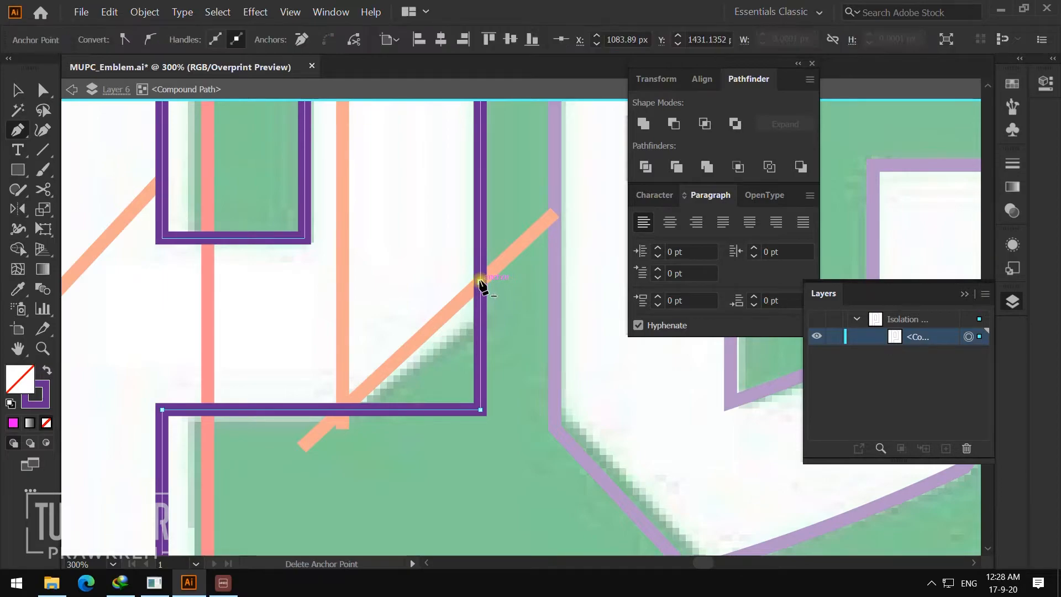
pyautogui.click(343, 410)
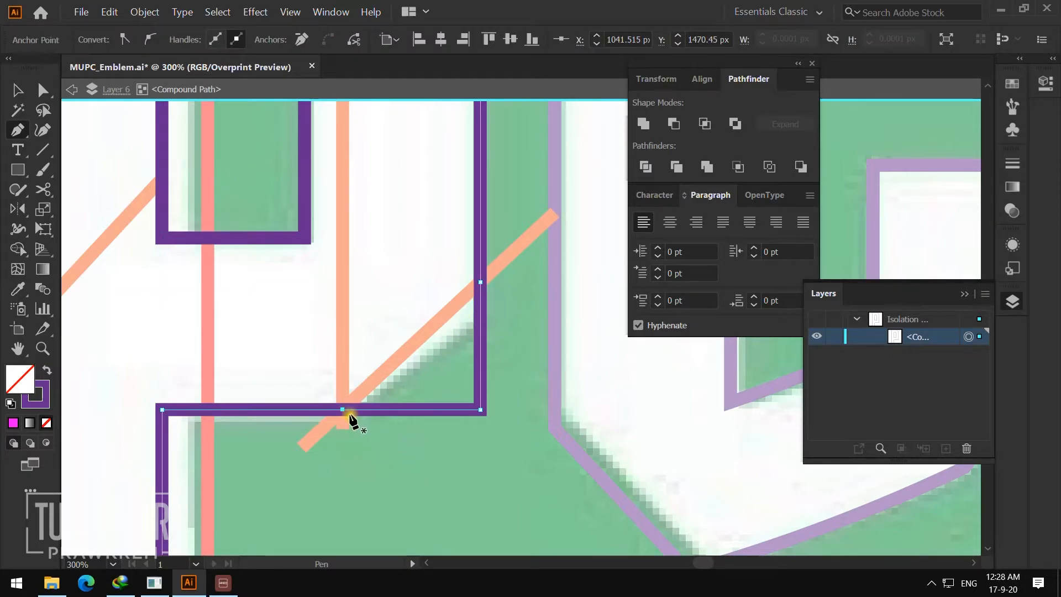
pyautogui.click(480, 410)
# - Exit isolation mode and delete the diagonal and vertical guide lines on the letter P
pyautogui.hotkey('ctrl', '-')
pyautogui.hotkey('ctrl', '-')
pyautogui.hotkey('ctrl', '-')
pyautogui.hotkey('ctrl', '-')
pyautogui.hotkey('ctrl', '-')
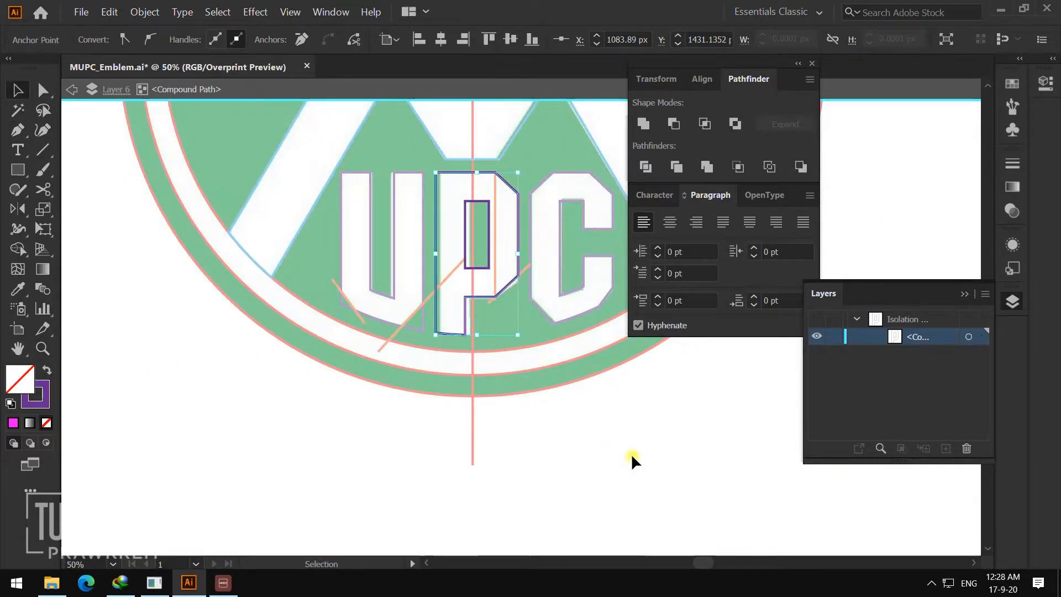
pyautogui.doubleClick(630, 453)
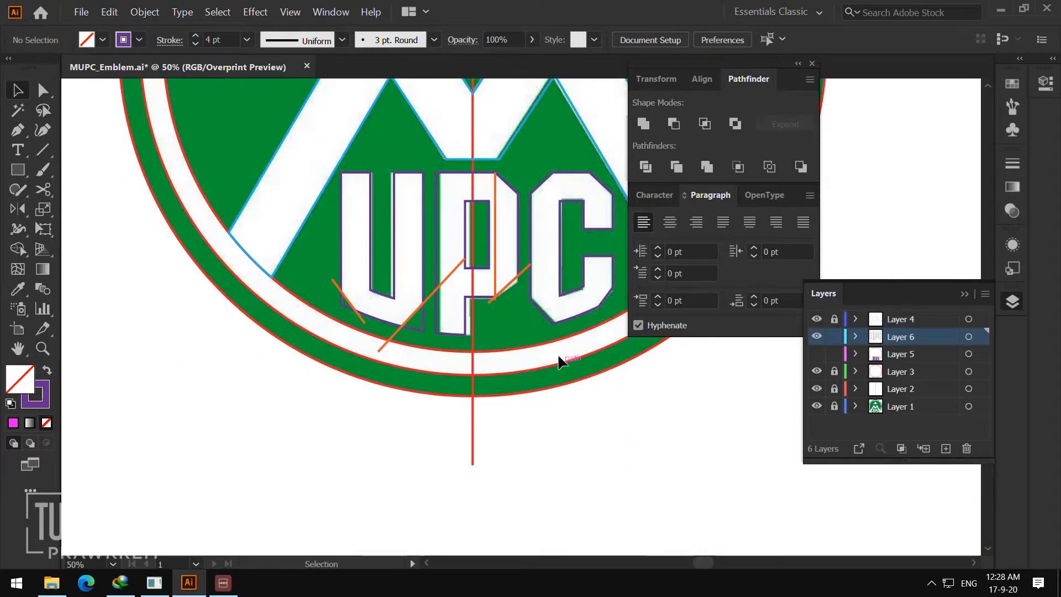
pyautogui.click(523, 267)
pyautogui.press('Delete')
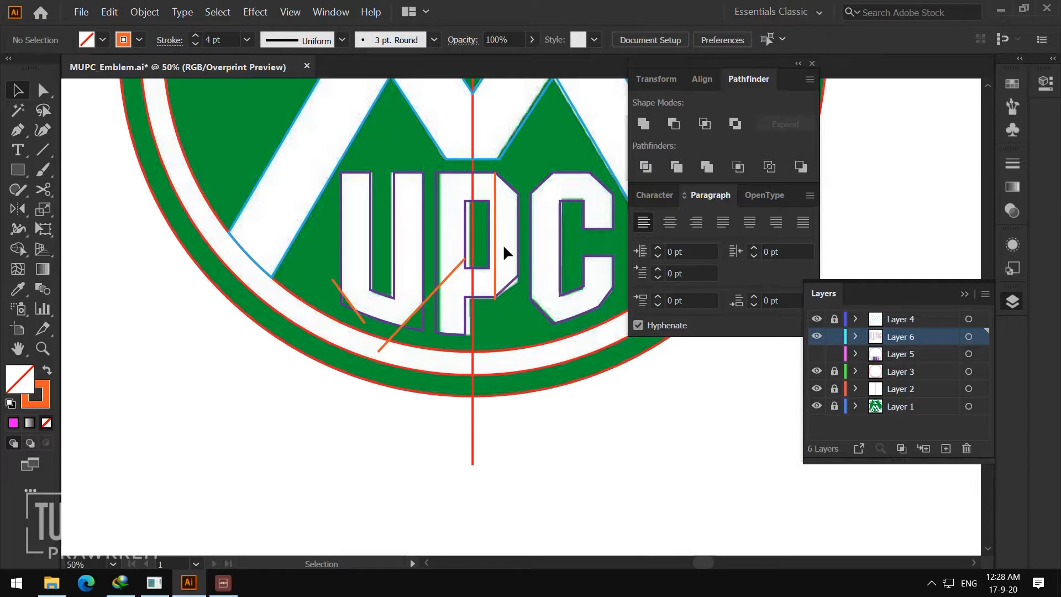
# - Isolate the U, add anchor points where the long diagonal crosses its right and bottom edges, and delete the lower-right corner point
pyautogui.press('z')
pyautogui.click(485, 280)
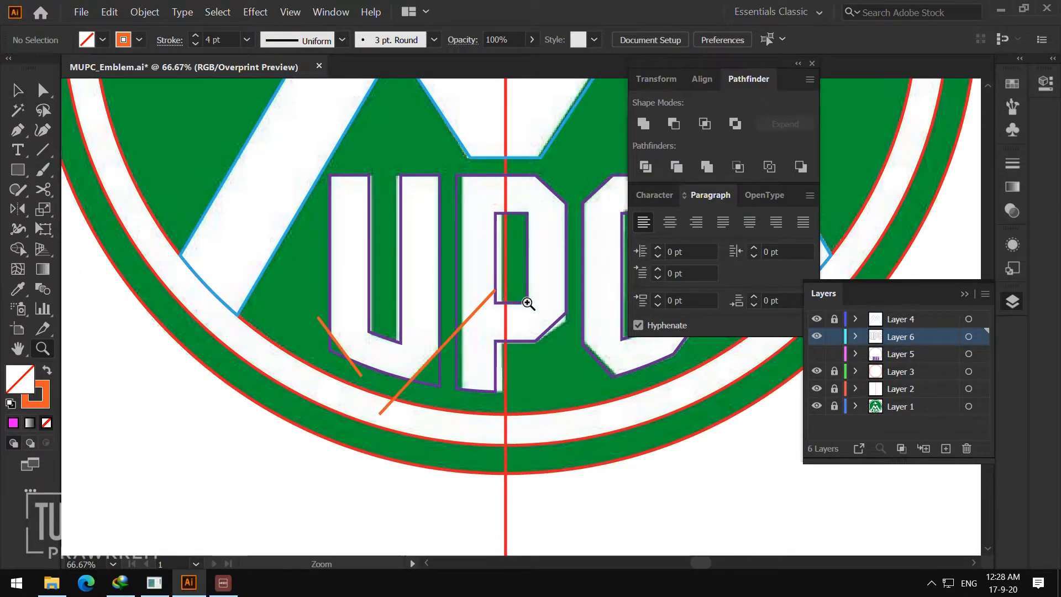
pyautogui.click(501, 312)
pyautogui.click(495, 320)
pyautogui.press('v')
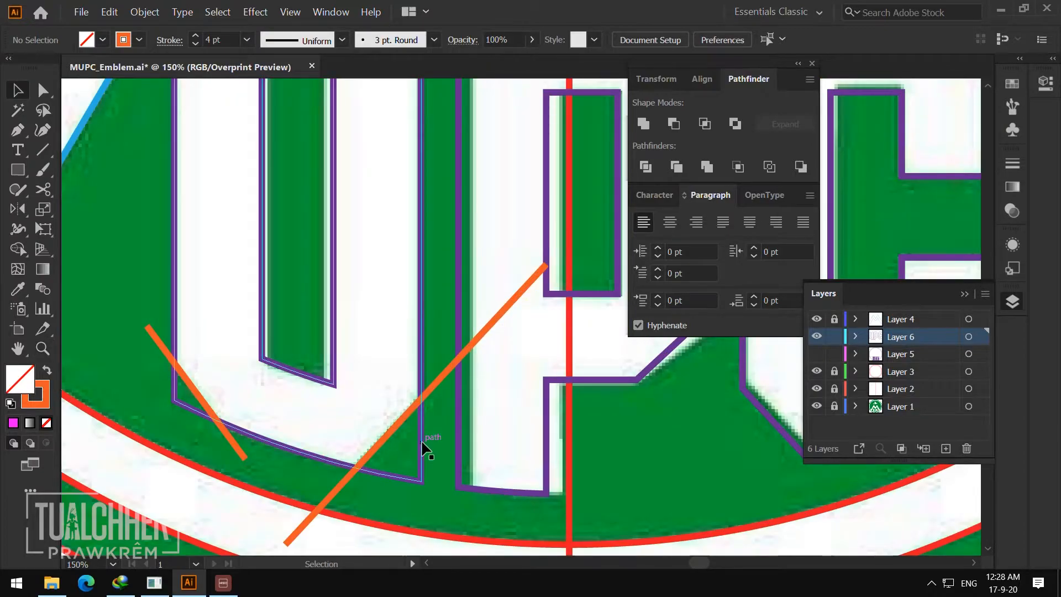
pyautogui.doubleClick(421, 439)
pyautogui.press('p')
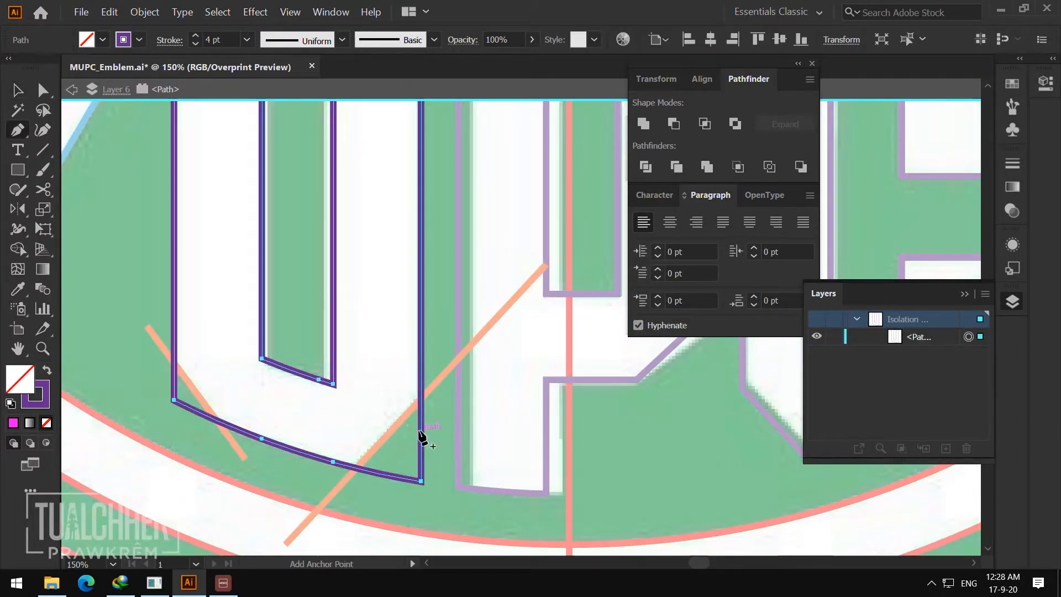
pyautogui.click(421, 398)
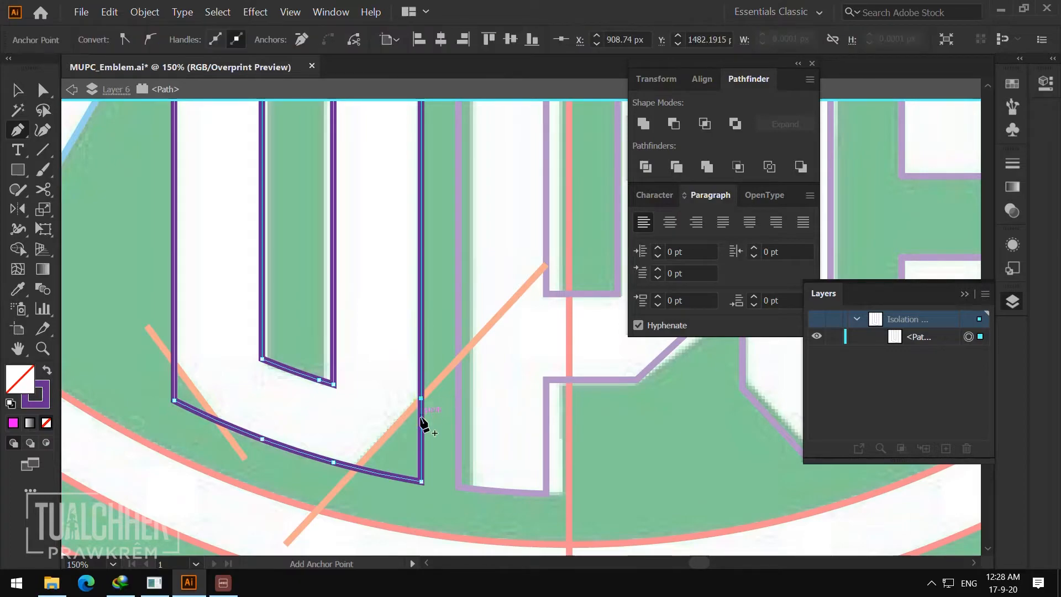
pyautogui.click(356, 469)
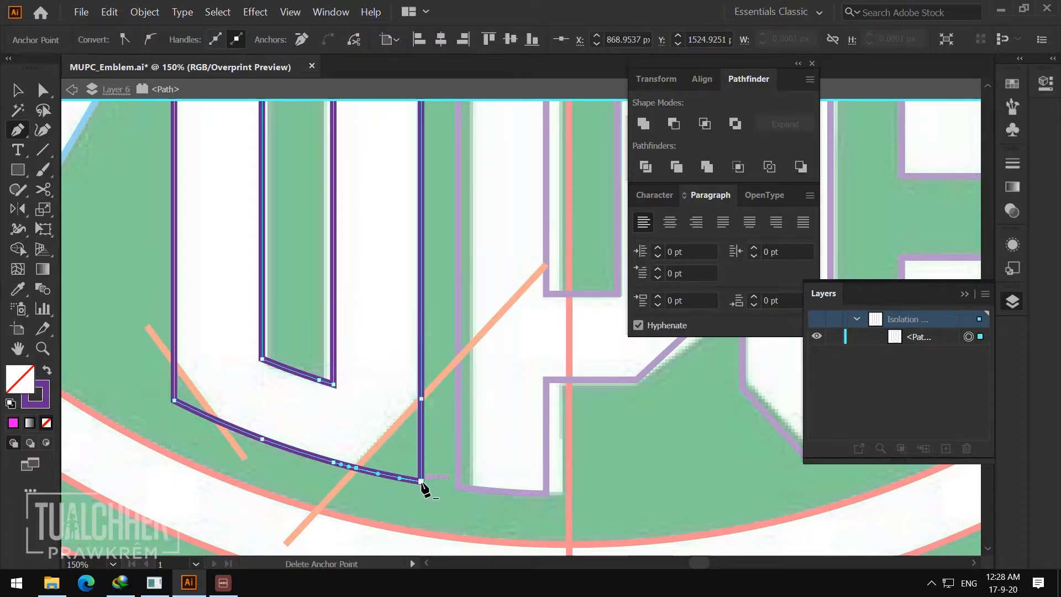
pyautogui.click(421, 481)
# - Straighten the curved segment at the U's lower-right bevel by moving its direction handle onto the diagonal guide
pyautogui.press('z')
pyautogui.click(497, 404)
pyautogui.click(441, 376)
pyautogui.press('p')
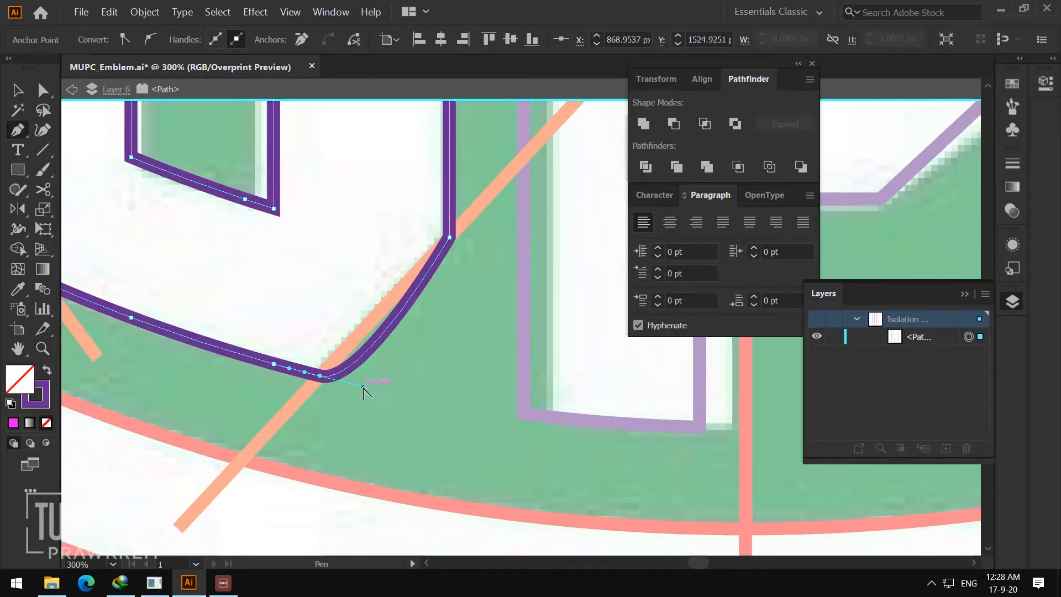
pyautogui.moveTo(362, 385); pyautogui.dragTo(354, 337)
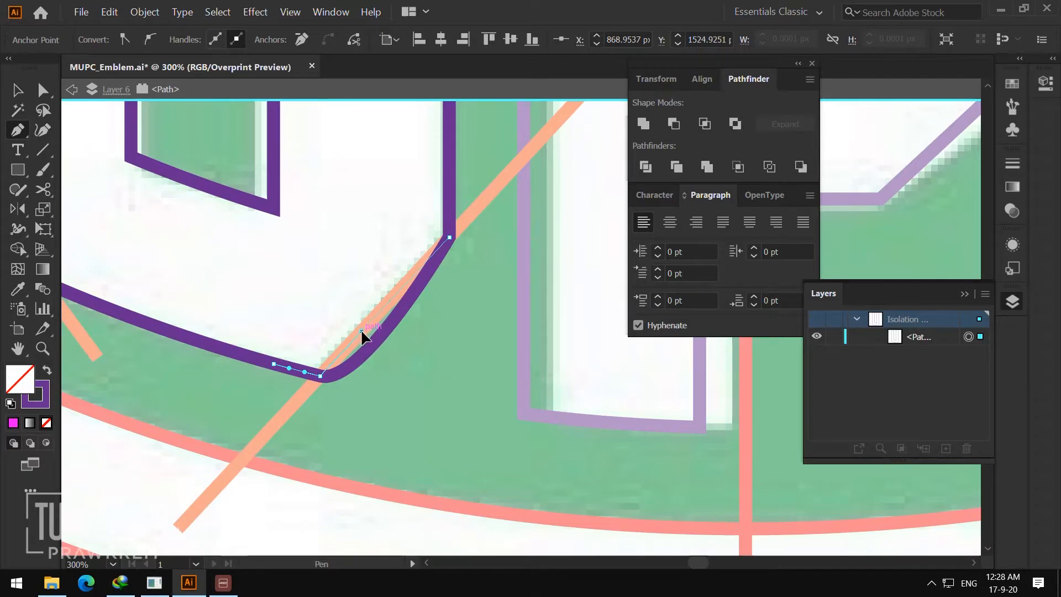
pyautogui.hotkey('ctrl', 'z')
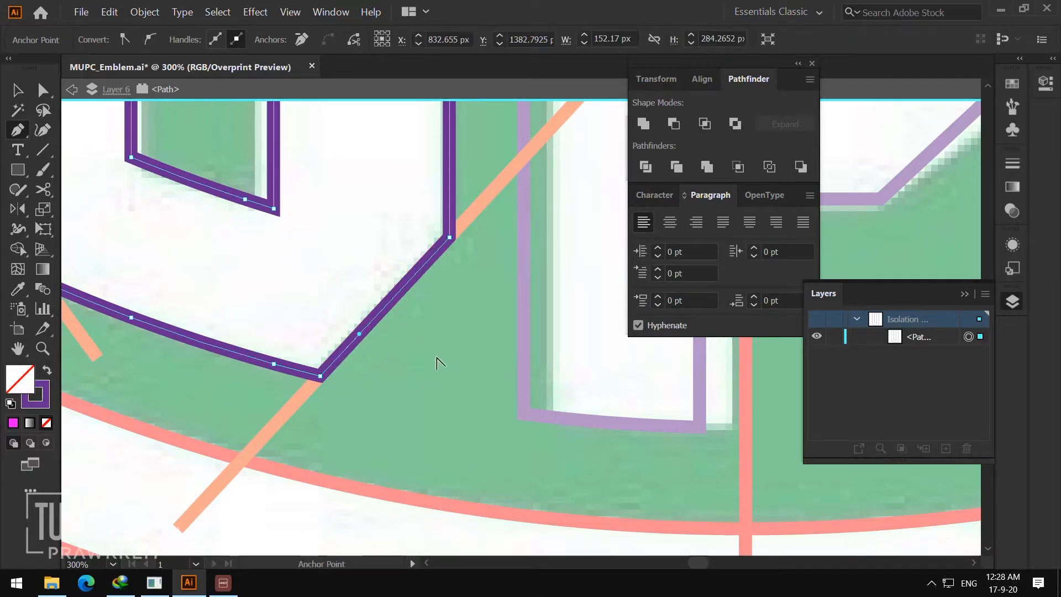
pyautogui.press('v')
pyautogui.click(465, 342)
# - Bevel the U's lower-left corner by adding anchor points where the short diagonal crosses both edges and deleting the corner point
pyautogui.press('z')
pyautogui.keyDown('alt'); pyautogui.click(480, 296); pyautogui.keyUp('alt')
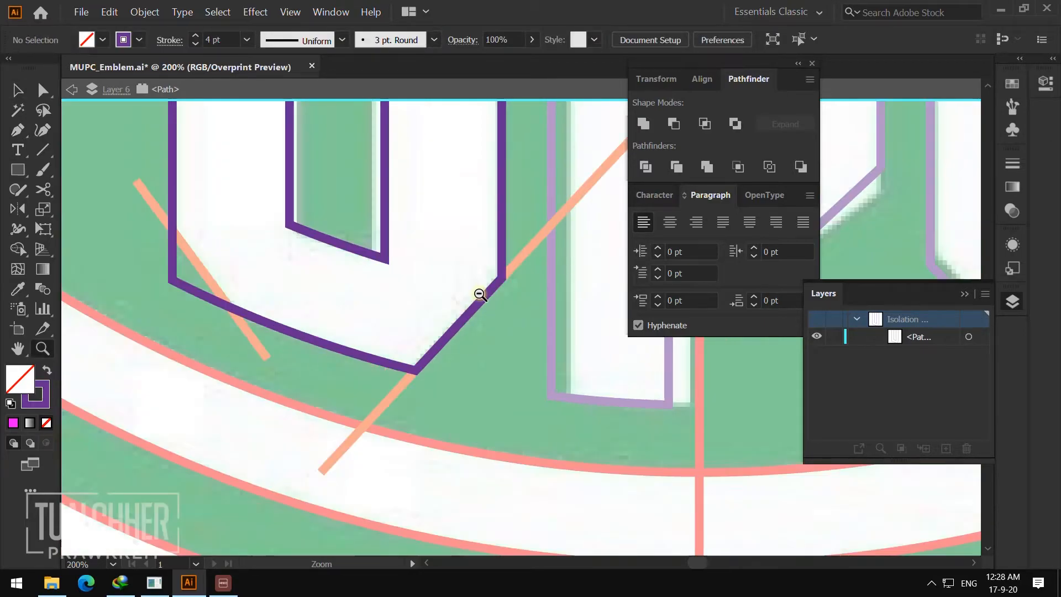
pyautogui.keyDown('alt'); pyautogui.click(477, 292); pyautogui.keyUp('alt')
pyautogui.click(435, 309)
pyautogui.click(464, 309)
pyautogui.press('a')
pyautogui.click(389, 358)
pyautogui.press('p')
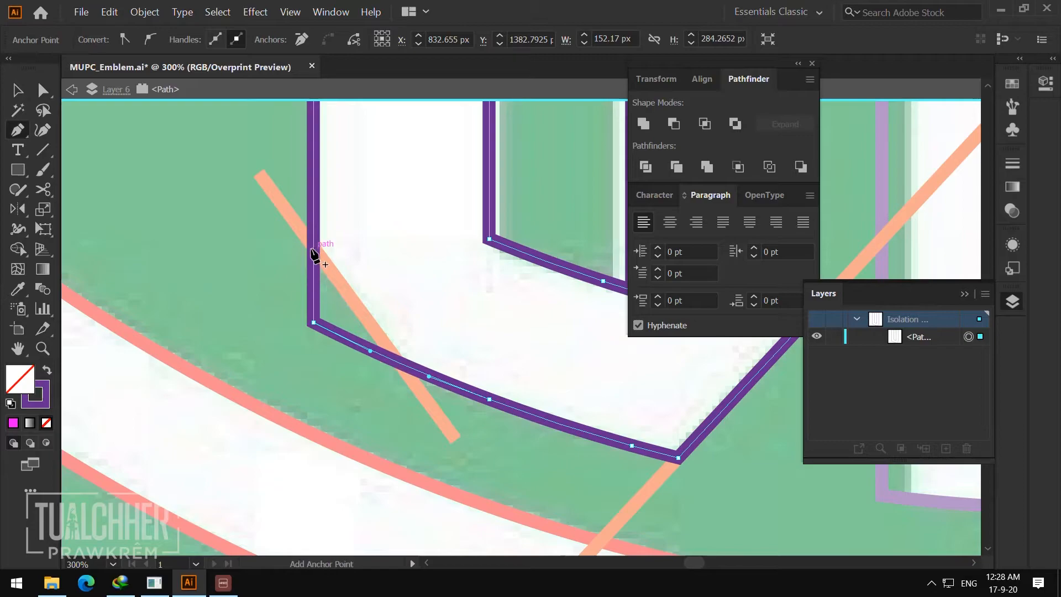
pyautogui.click(314, 247)
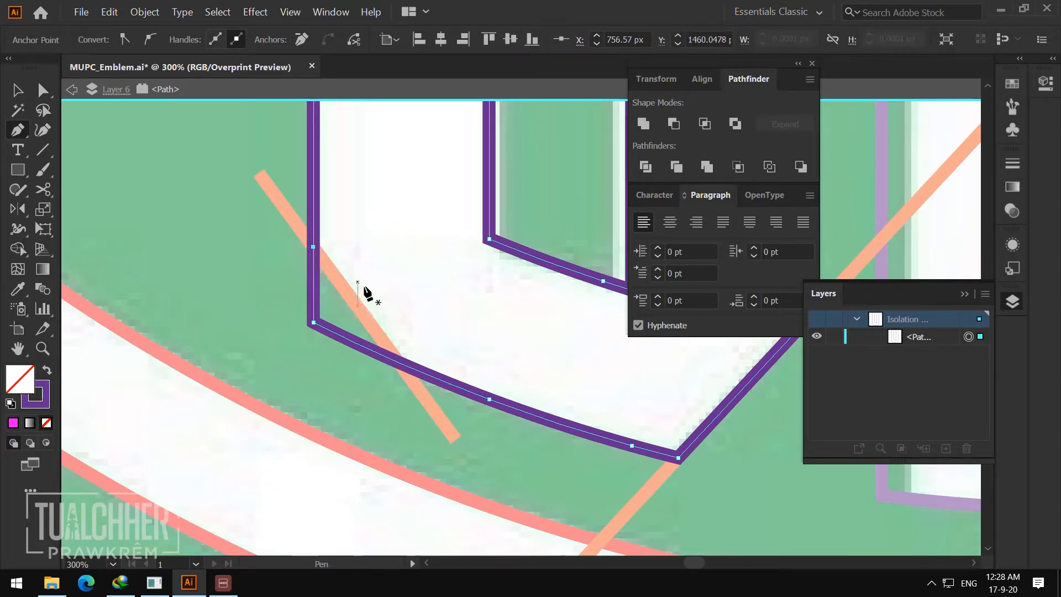
pyautogui.click(398, 362)
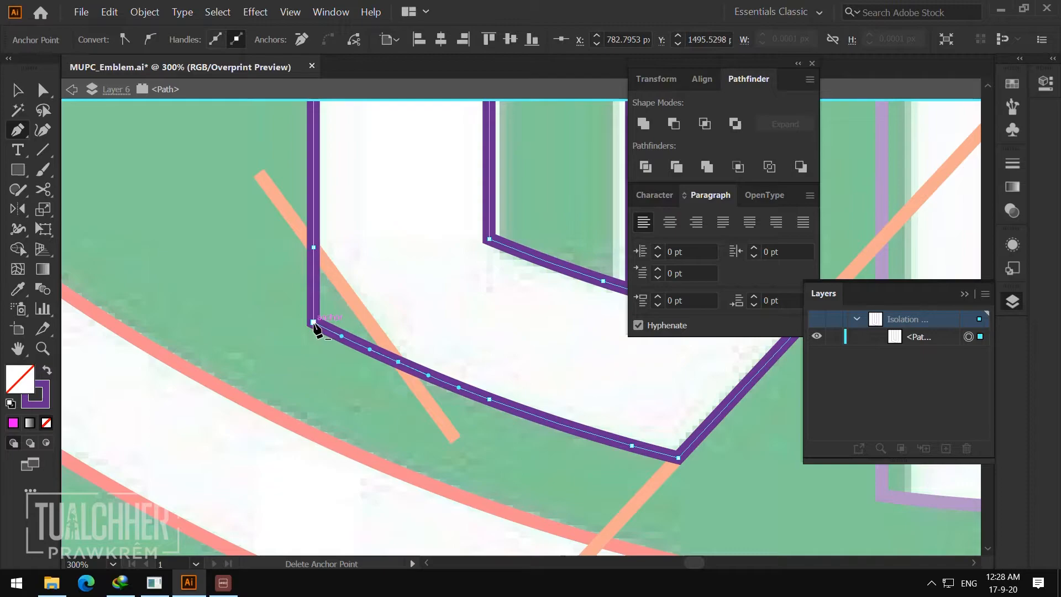
pyautogui.click(313, 322)
# - Straighten the curved segment at the U's lower-left bevel by moving its direction handle onto the short diagonal guide
pyautogui.press('alt')
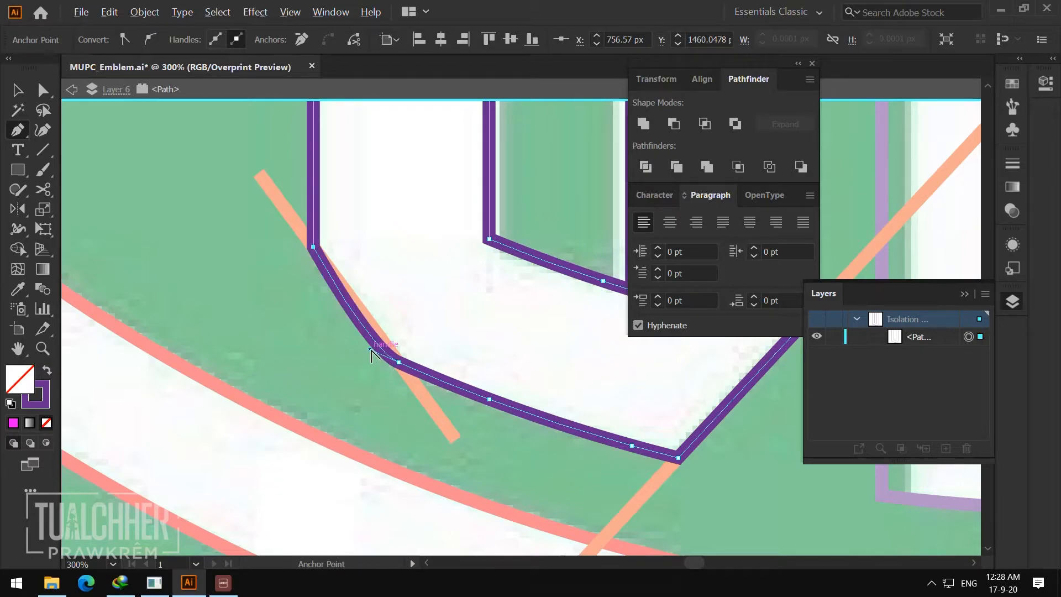
pyautogui.moveTo(370, 349); pyautogui.dragTo(372, 327)
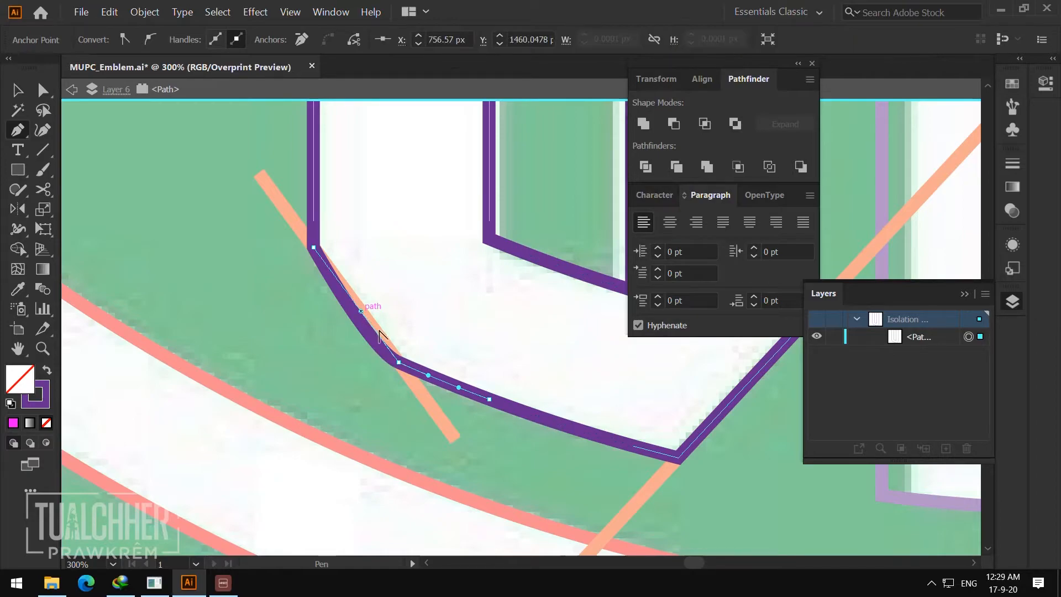
pyautogui.press('v')
pyautogui.click(368, 387)
# - Exit isolation mode and delete the two diagonal guide lines across the letter U
pyautogui.press('z')
pyautogui.keyDown('alt'); pyautogui.click(517, 294); pyautogui.keyUp('alt')
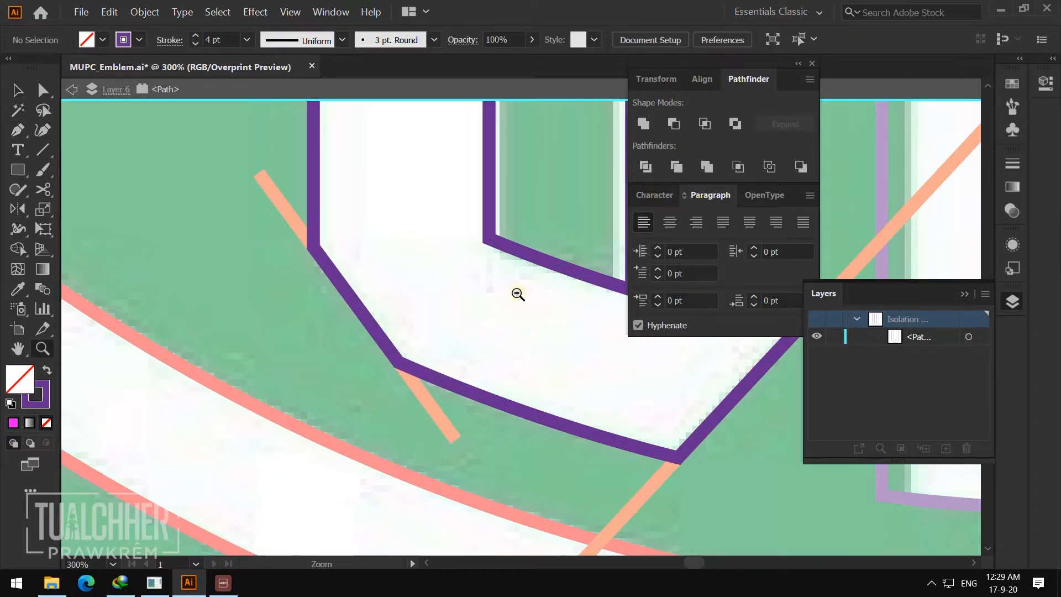
pyautogui.keyDown('alt'); pyautogui.click(524, 290); pyautogui.keyUp('alt')
pyautogui.keyDown('alt'); pyautogui.click(533, 289); pyautogui.keyUp('alt')
pyautogui.keyDown('alt'); pyautogui.click(540, 290); pyautogui.keyUp('alt')
pyautogui.keyDown('alt'); pyautogui.click(547, 289); pyautogui.keyUp('alt')
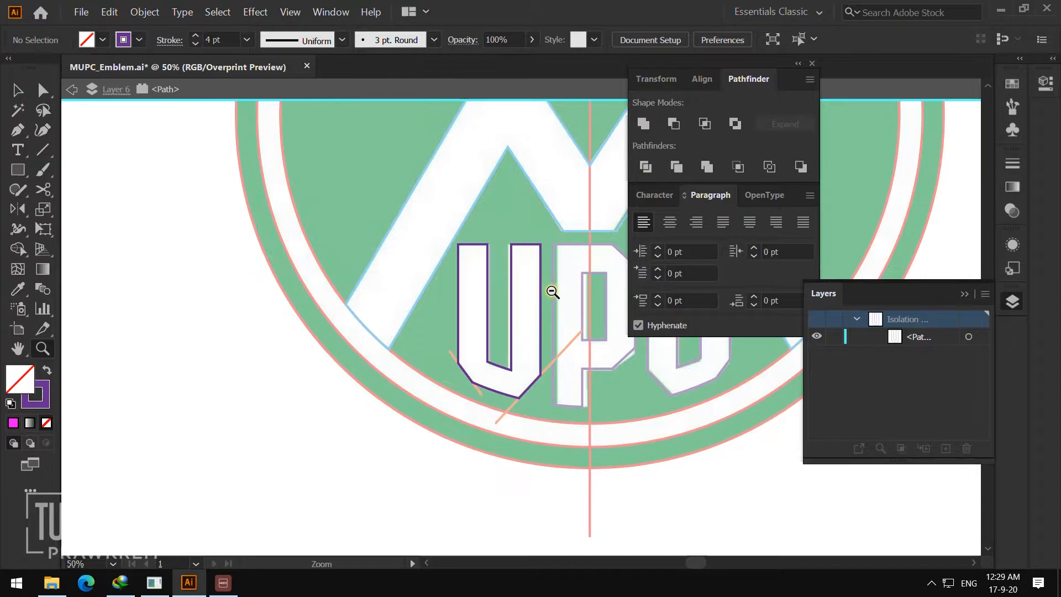
pyautogui.keyDown('alt'); pyautogui.click(634, 419); pyautogui.keyUp('alt')
pyautogui.press('v')
pyautogui.doubleClick(657, 464)
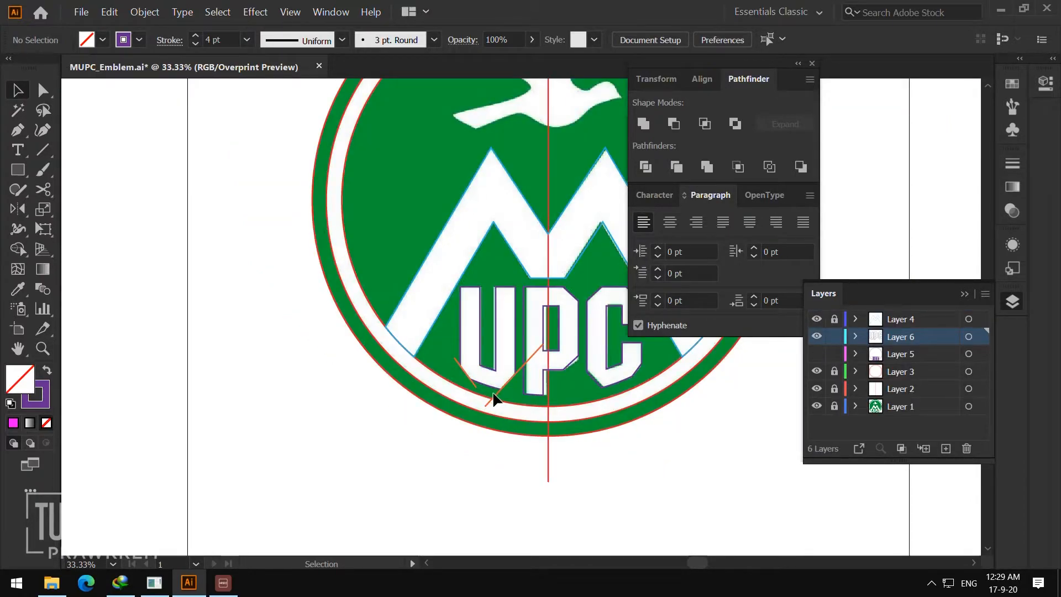
pyautogui.click(494, 396)
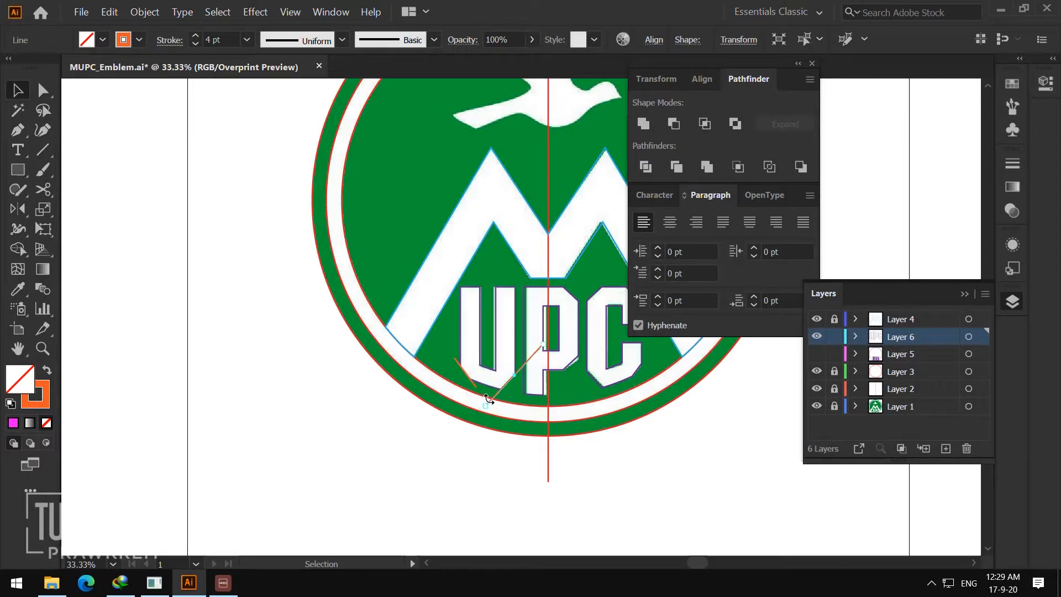
pyautogui.press('Delete')
pyautogui.click(474, 386)
pyautogui.press('Delete')
# - Toggle the visibility of Layer 5 to examine its contents against the finished UPC outlines
pyautogui.moveTo(591, 294); pyautogui.dragTo(453, 346)
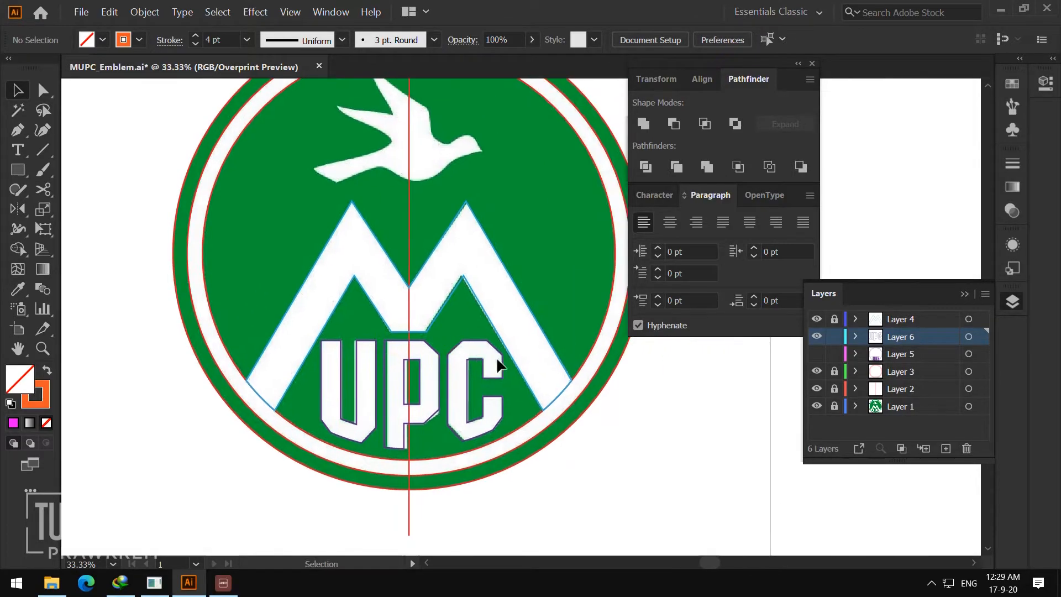
pyautogui.click(816, 357)
pyautogui.click(816, 356)
pyautogui.click(816, 357)
pyautogui.click(817, 356)
pyautogui.click(816, 357)
pyautogui.click(817, 357)
pyautogui.moveTo(640, 423); pyautogui.dragTo(675, 455)
pyautogui.moveTo(539, 258); pyautogui.dragTo(532, 289)
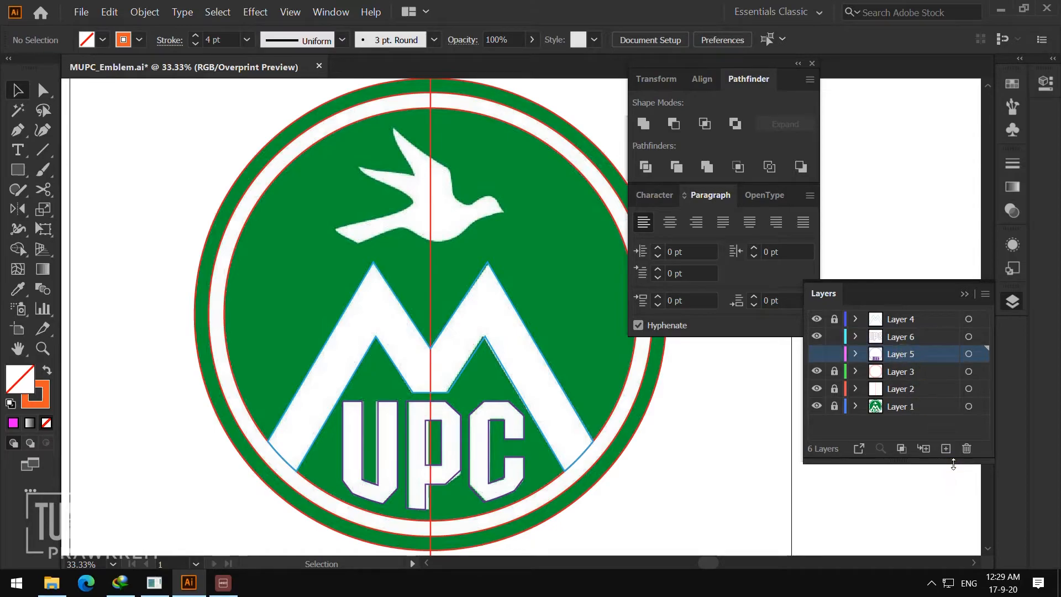
# - Check Layer 5's contents once more and delete the layer
pyautogui.click(816, 354)
pyautogui.click(816, 353)
pyautogui.click(816, 353)
pyautogui.click(816, 353)
pyautogui.click(966, 448)
pyautogui.click(587, 313)
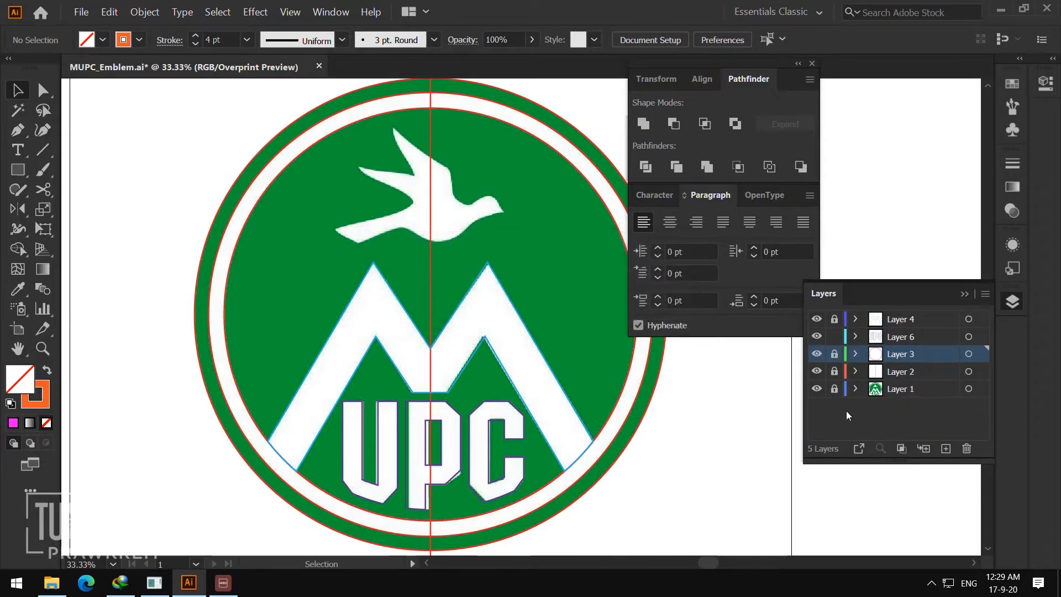
# - Unlock Layer 3, lock Layer 6, and toggle Layer 3's visibility to check its circles
pyautogui.click(834, 353)
pyautogui.click(834, 336)
pyautogui.click(816, 354)
pyautogui.click(818, 354)
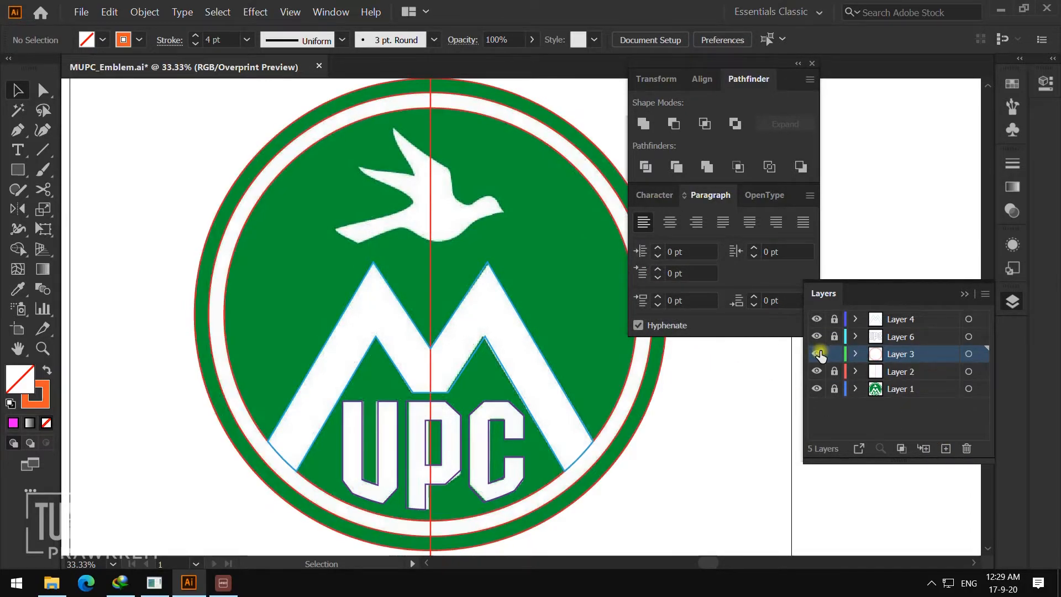
# - Try to cut the innermost circle out of the middle circle with the Pathfinder's Minus Front
pyautogui.click(620, 407)
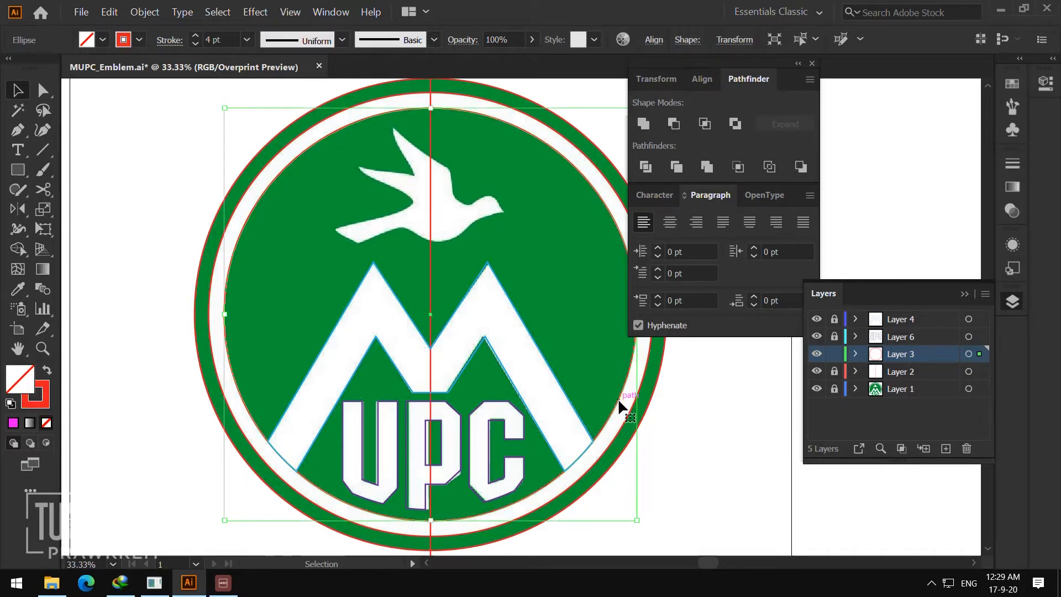
pyautogui.click(615, 386)
pyautogui.press('z')
pyautogui.click(597, 366)
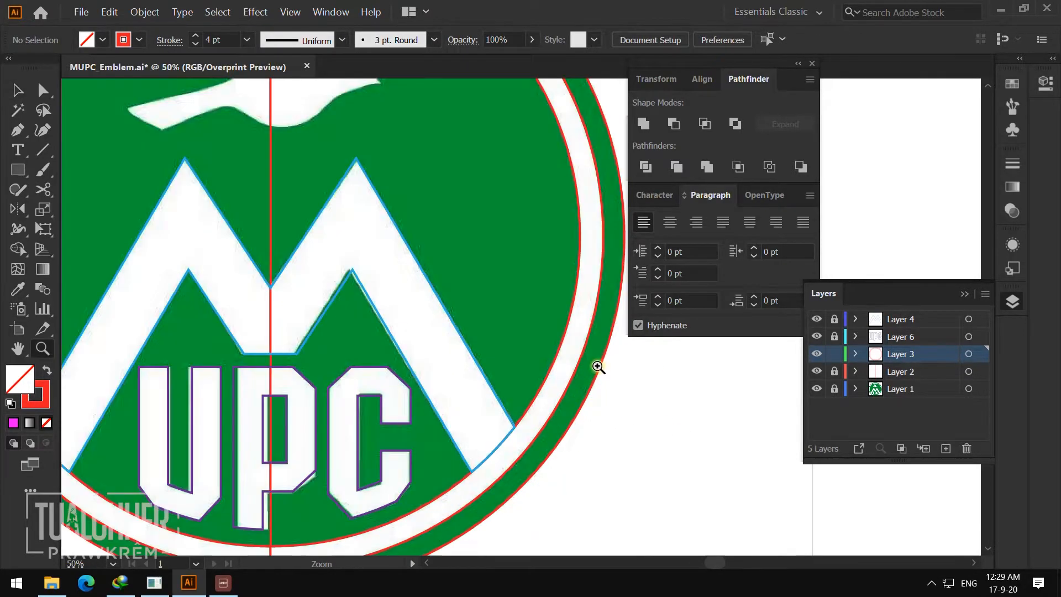
pyautogui.click(597, 366)
pyautogui.press('v')
pyautogui.click(493, 303)
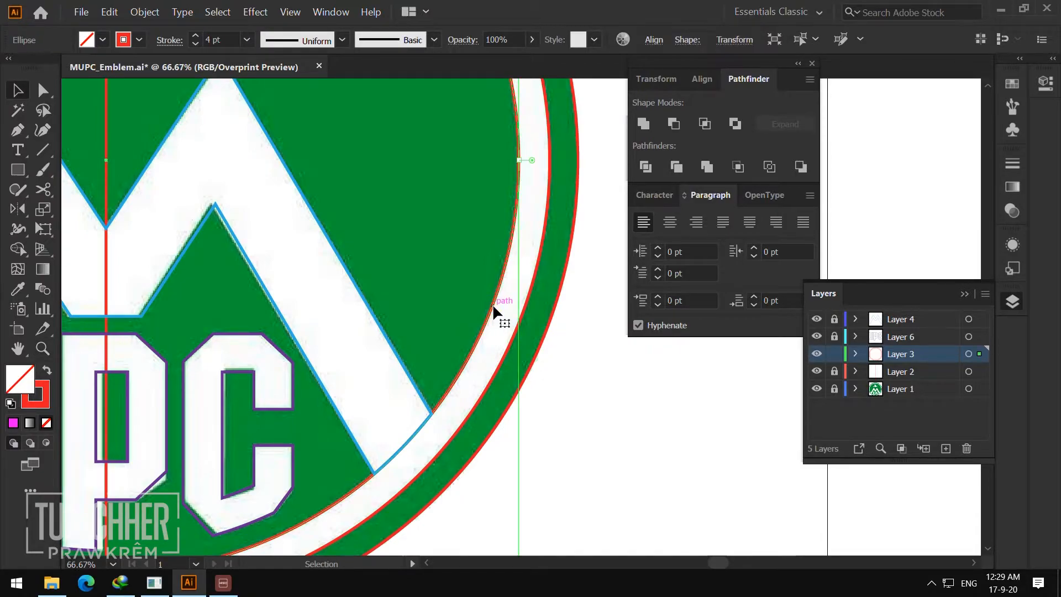
pyautogui.moveTo(492, 303); pyautogui.dragTo(522, 294)
pyautogui.click(677, 124)
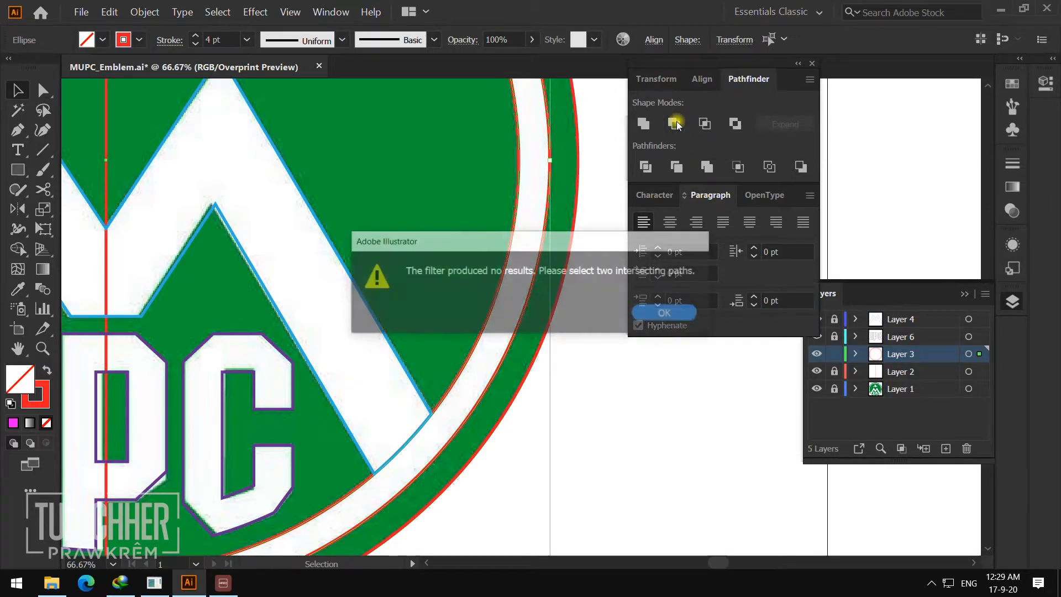
pyautogui.press('Return')
pyautogui.click(601, 378)
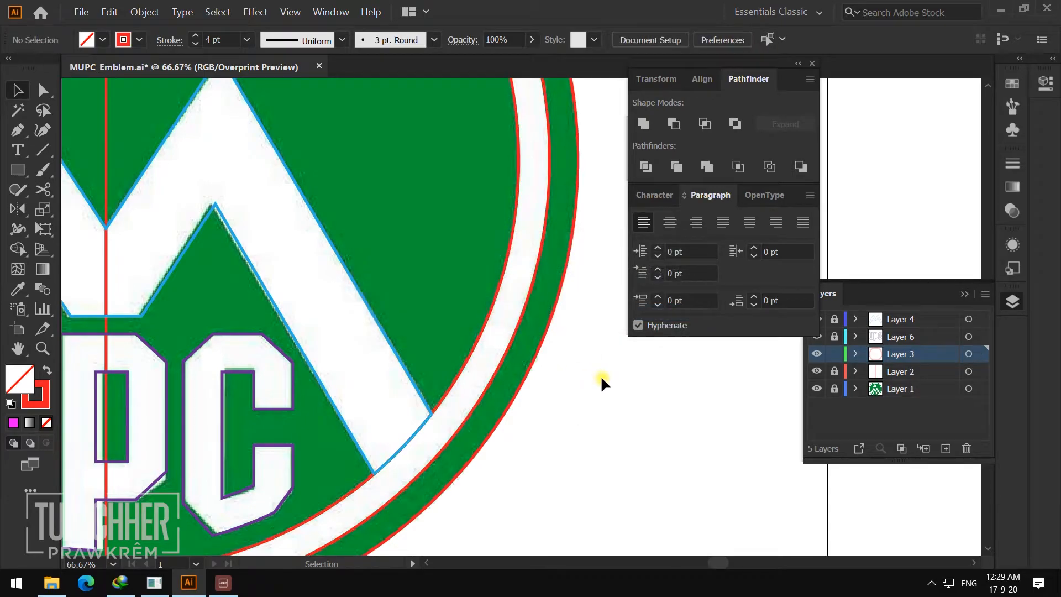
# - Reselect the middle and innermost circles and retry the Minus Front subtraction on them
pyautogui.click(515, 326)
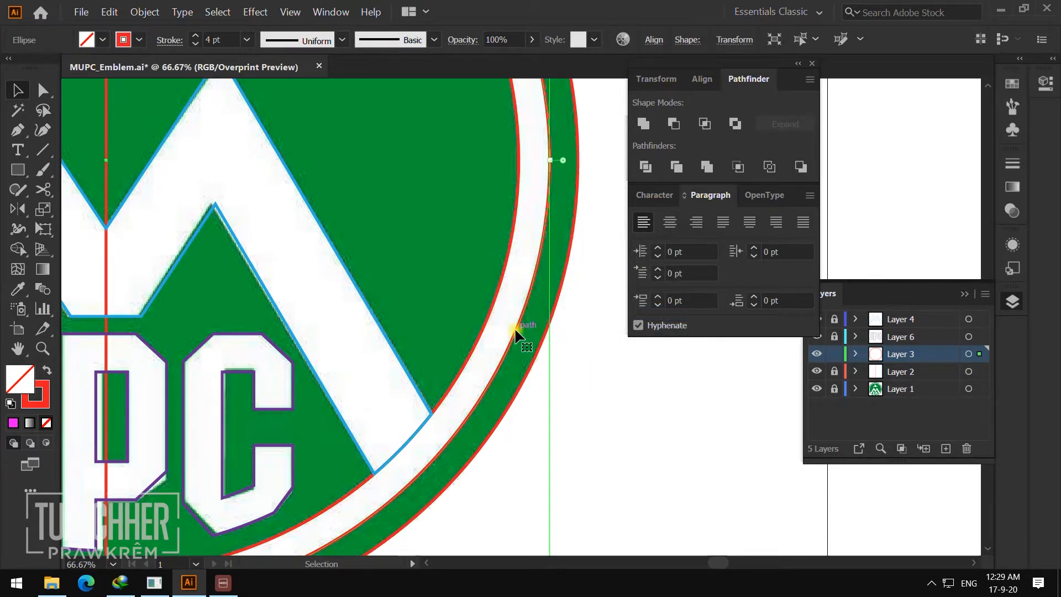
pyautogui.keyDown('shift'); pyautogui.click(492, 300); pyautogui.keyUp('shift')
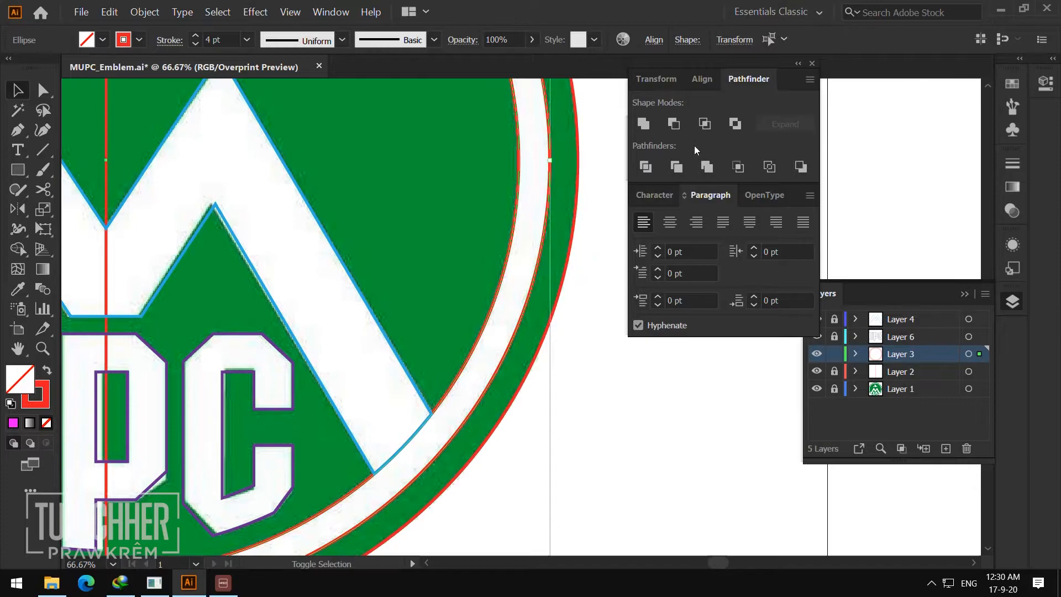
pyautogui.click(674, 123)
pyautogui.click(666, 311)
pyautogui.click(547, 330)
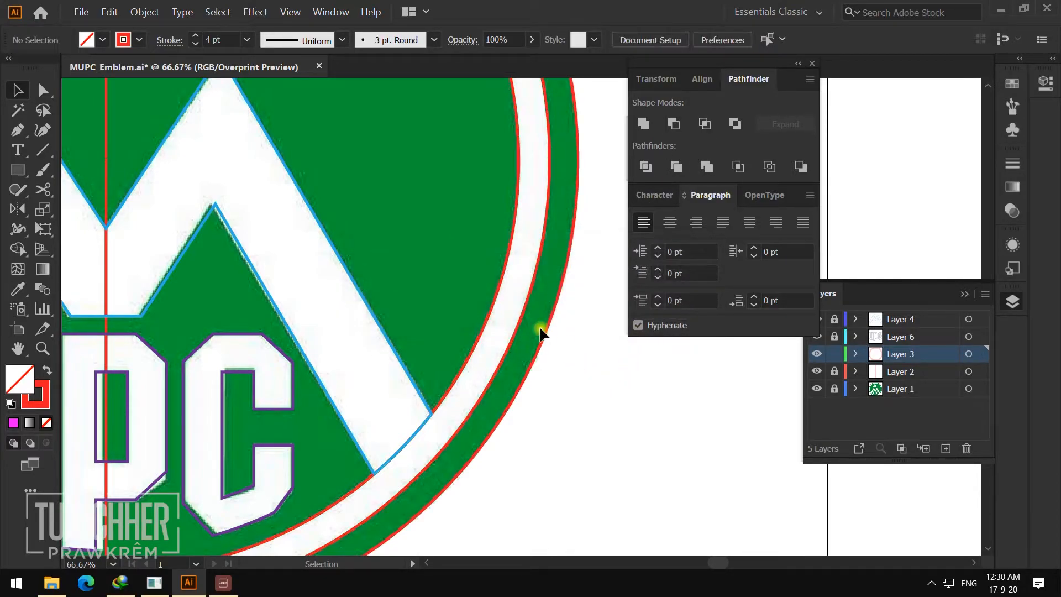
# - Cut the middle and innermost circles from Layer 3 and paste them in place on a new layer
pyautogui.click(524, 305)
pyautogui.keyDown('shift'); pyautogui.click(496, 297); pyautogui.keyUp('shift')
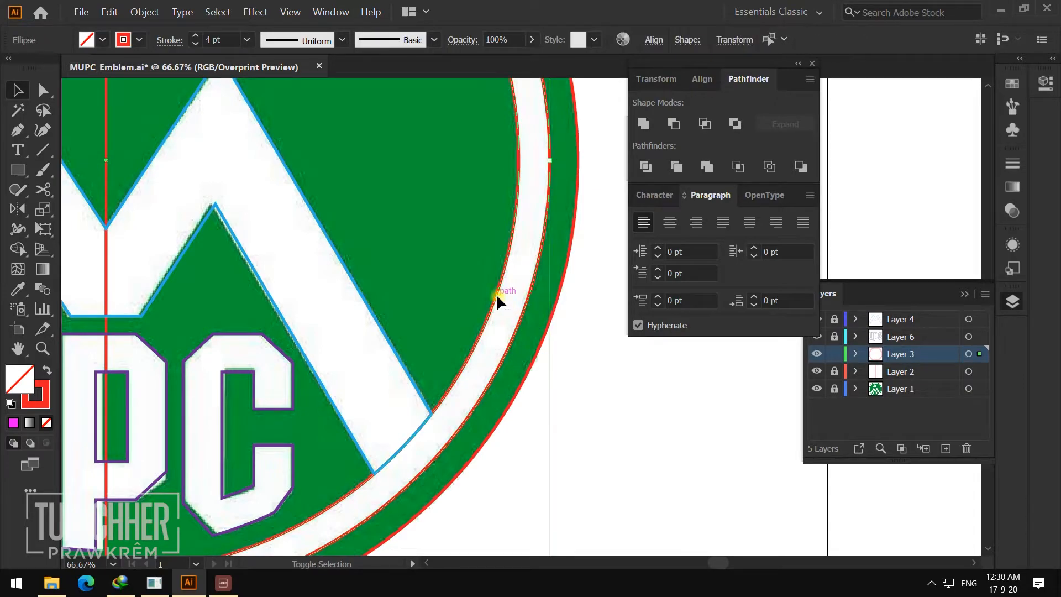
pyautogui.moveTo(496, 296); pyautogui.dragTo(509, 300)
pyautogui.hotkey('ctrl', 'z')
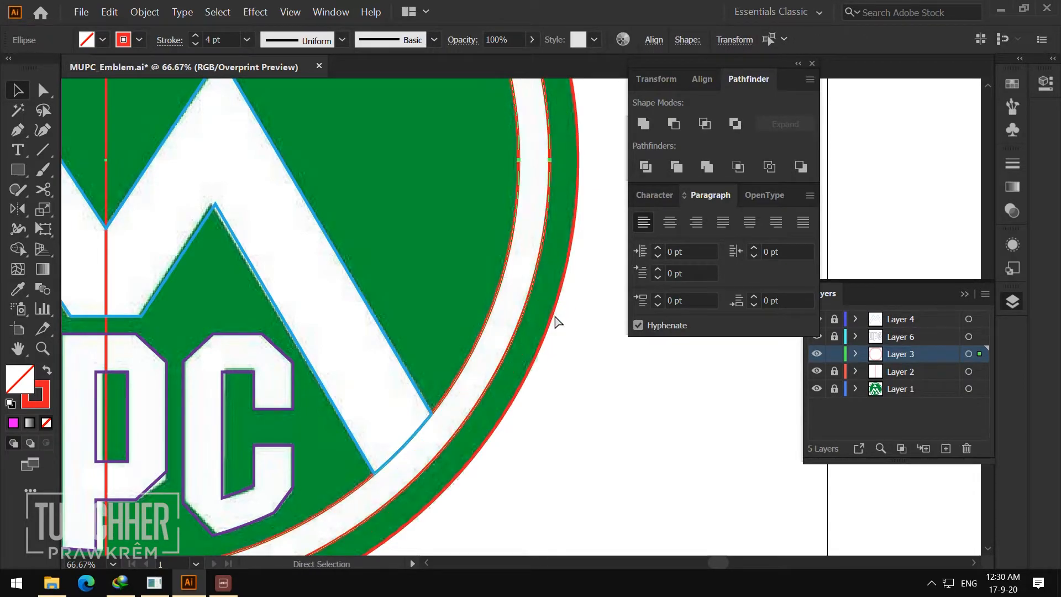
pyautogui.click(109, 11)
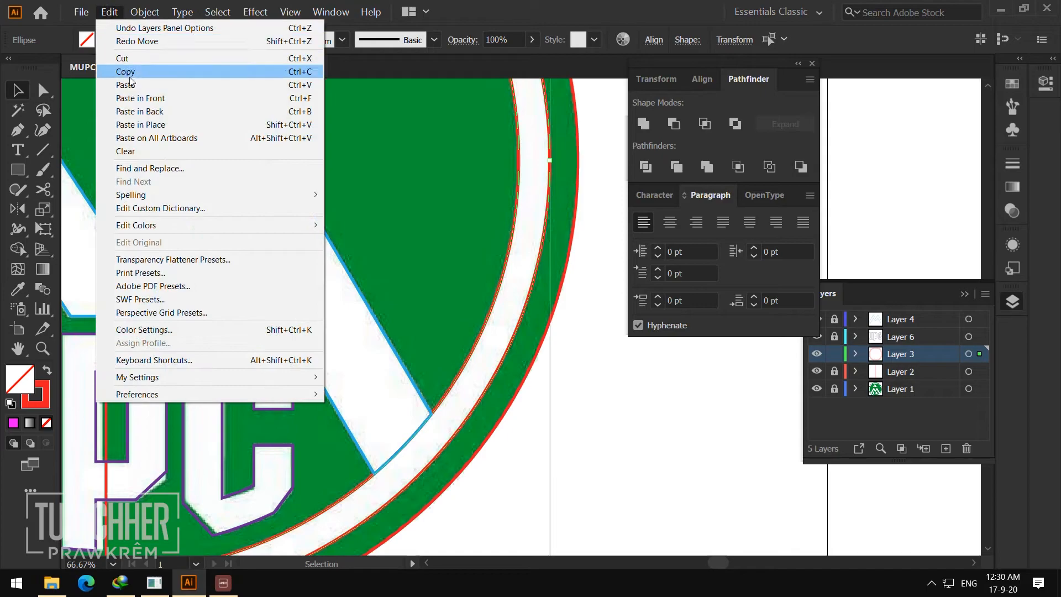
pyautogui.click(136, 60)
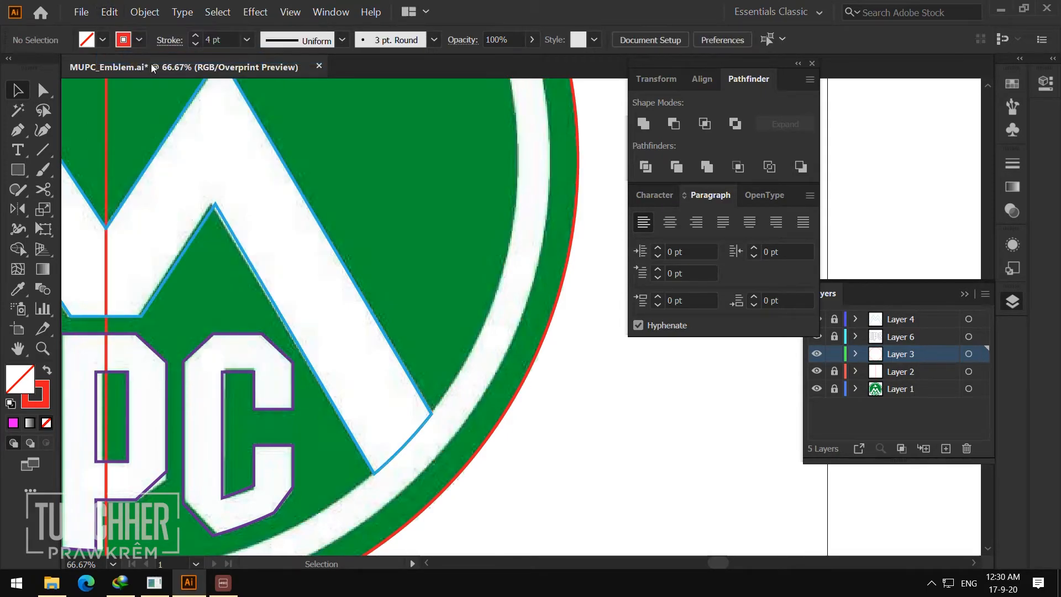
pyautogui.click(946, 448)
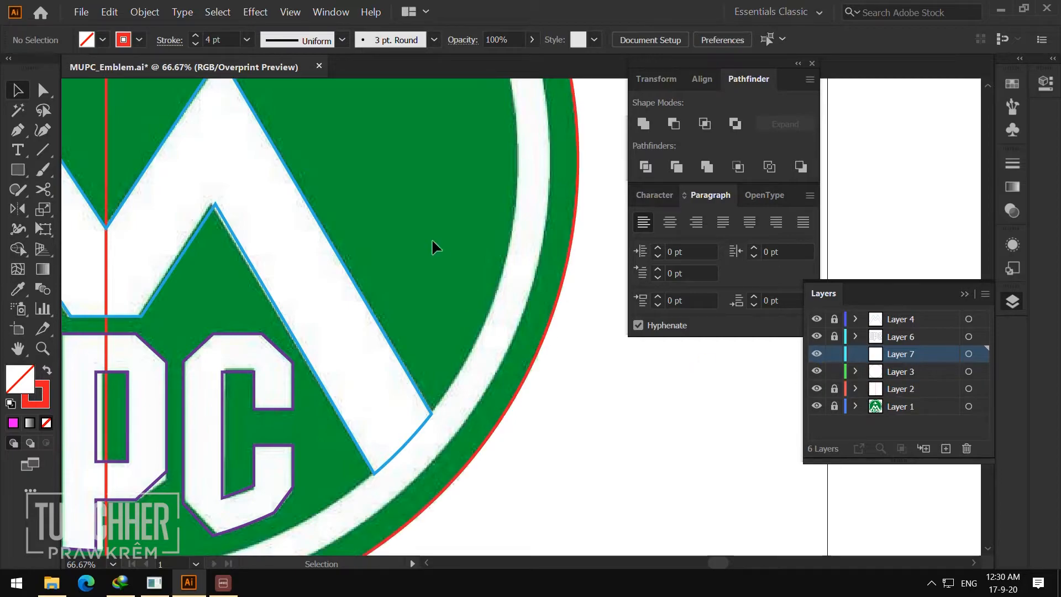
pyautogui.click(109, 12)
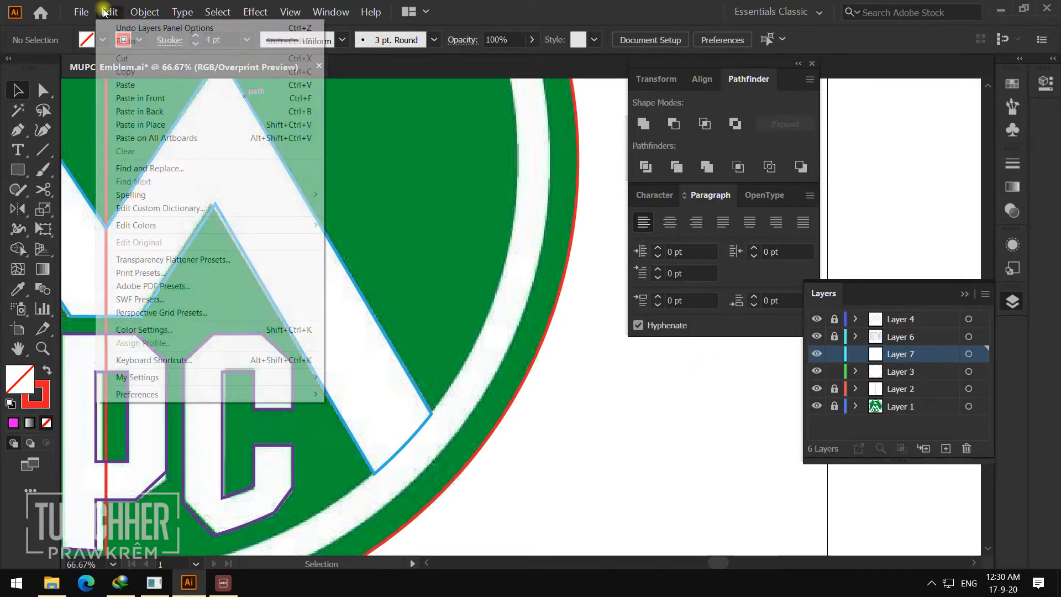
pyautogui.click(155, 124)
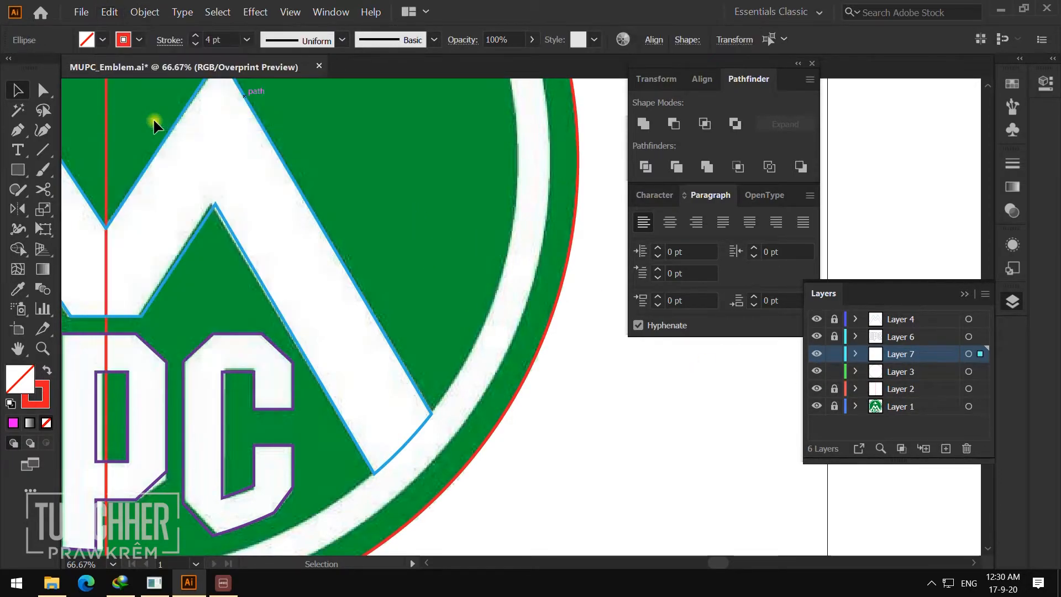
# - Fill the larger pasted circle with white sampled outside the emblem and send it behind the smaller circle
pyautogui.click(668, 384)
pyautogui.click(525, 308)
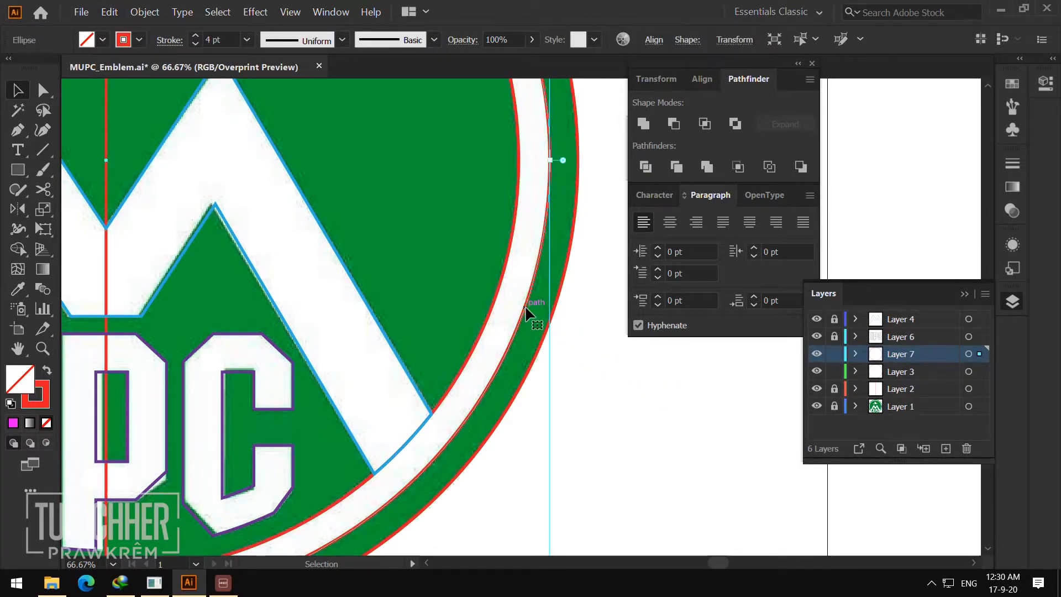
pyautogui.press('i')
pyautogui.click(618, 366)
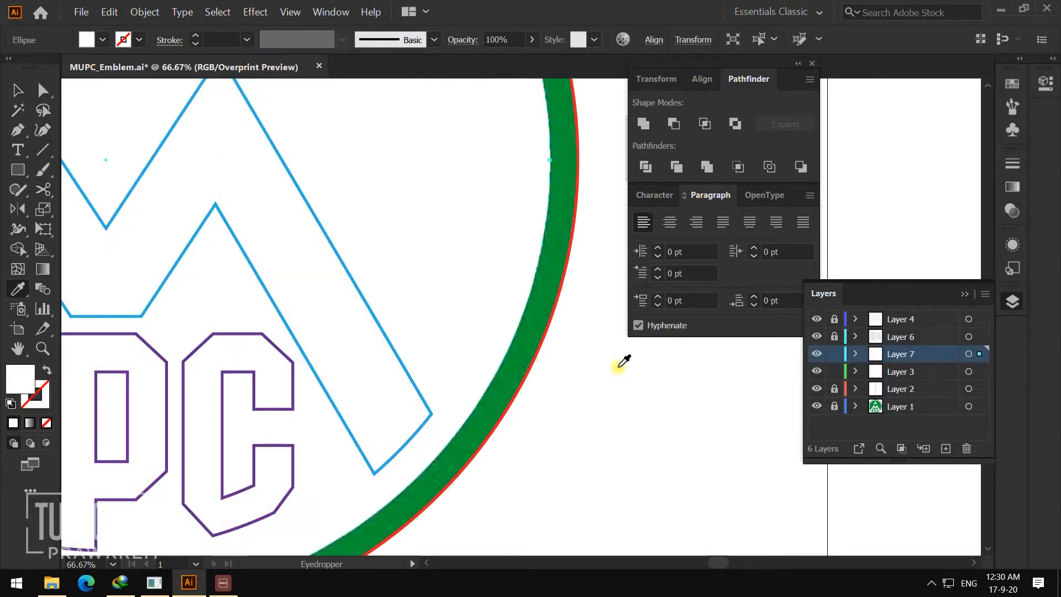
pyautogui.press('v')
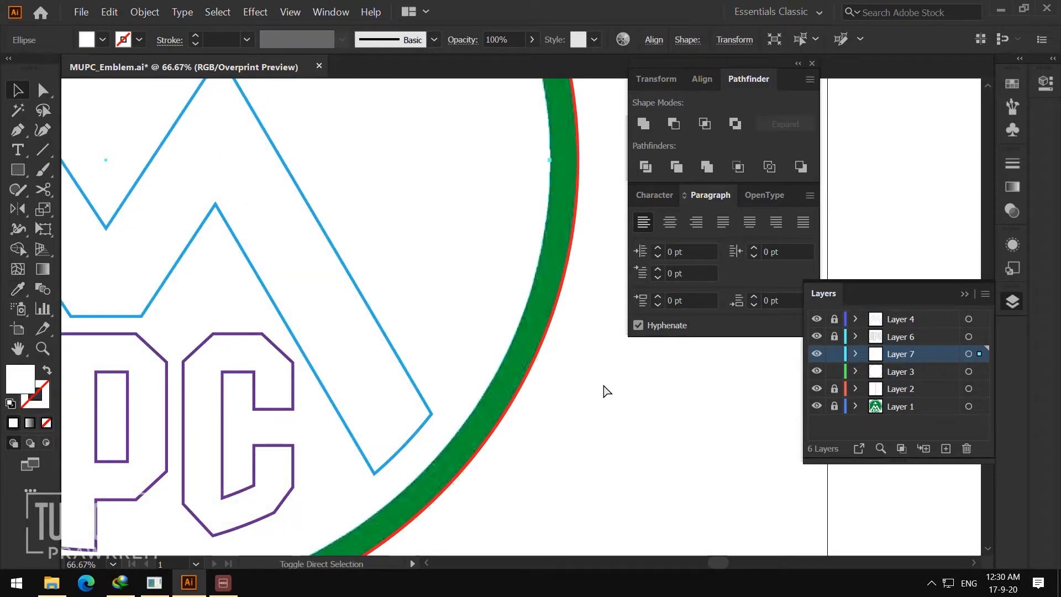
pyautogui.click(146, 12)
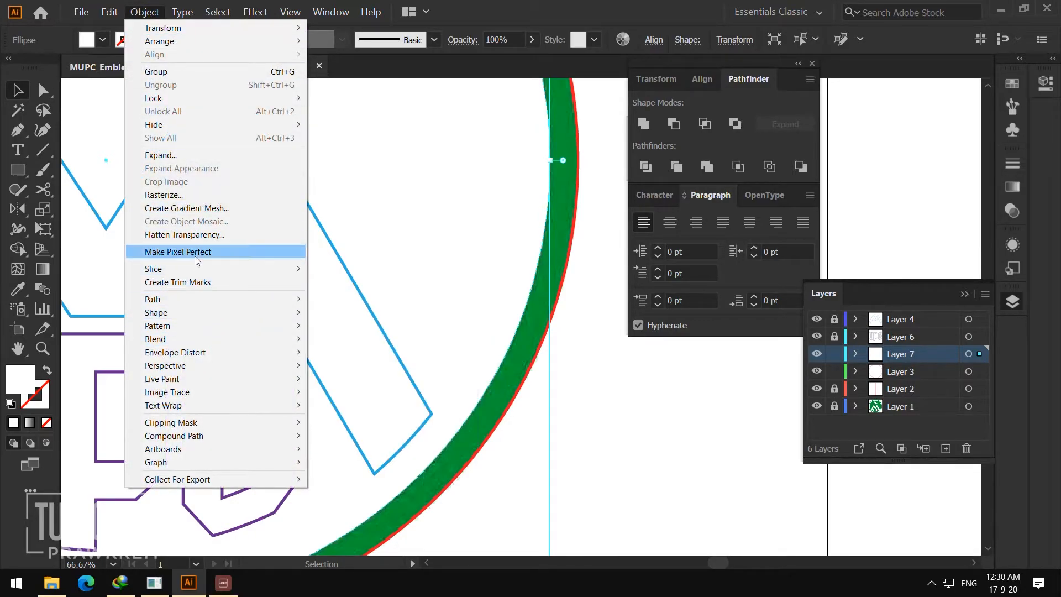
pyautogui.moveTo(201, 41)
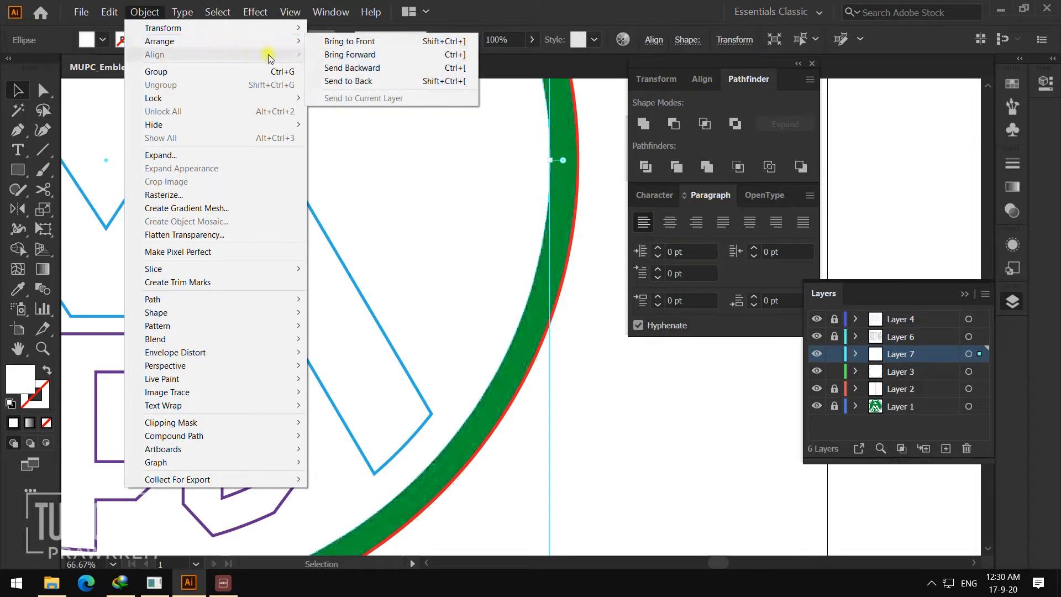
pyautogui.click(348, 81)
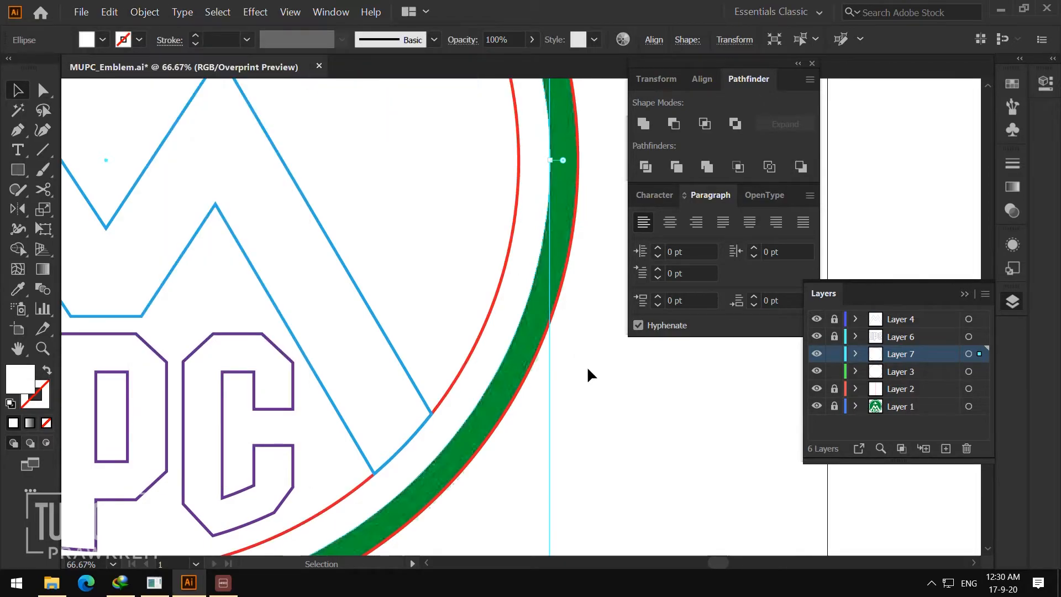
# - Replace the larger pasted circle's white fill with no fill and the 4 pt red outline of the innermost circle
pyautogui.click(538, 357)
pyautogui.click(519, 326)
pyautogui.click(554, 356)
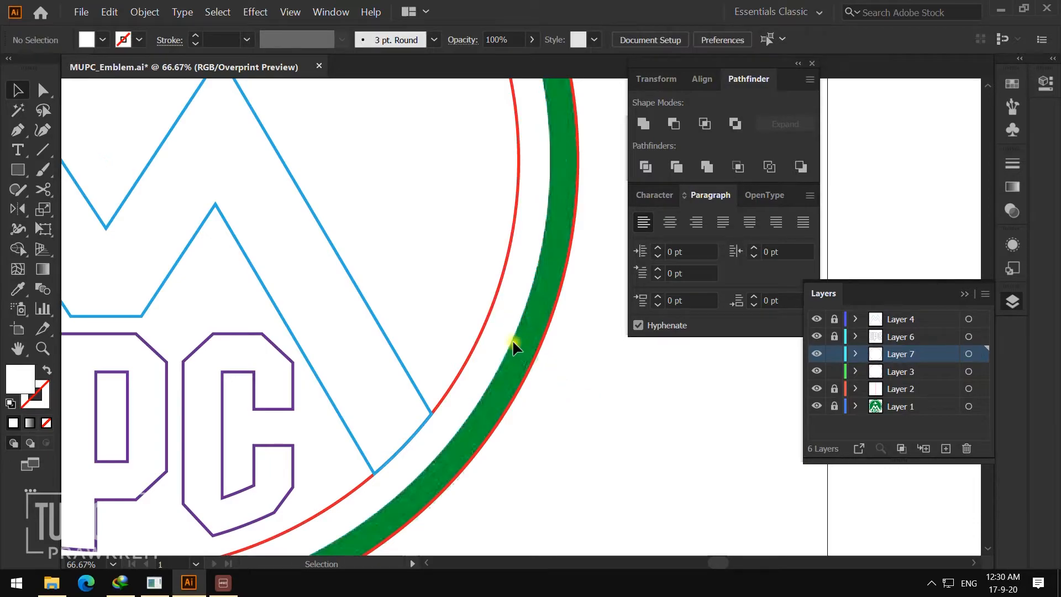
pyautogui.click(510, 337)
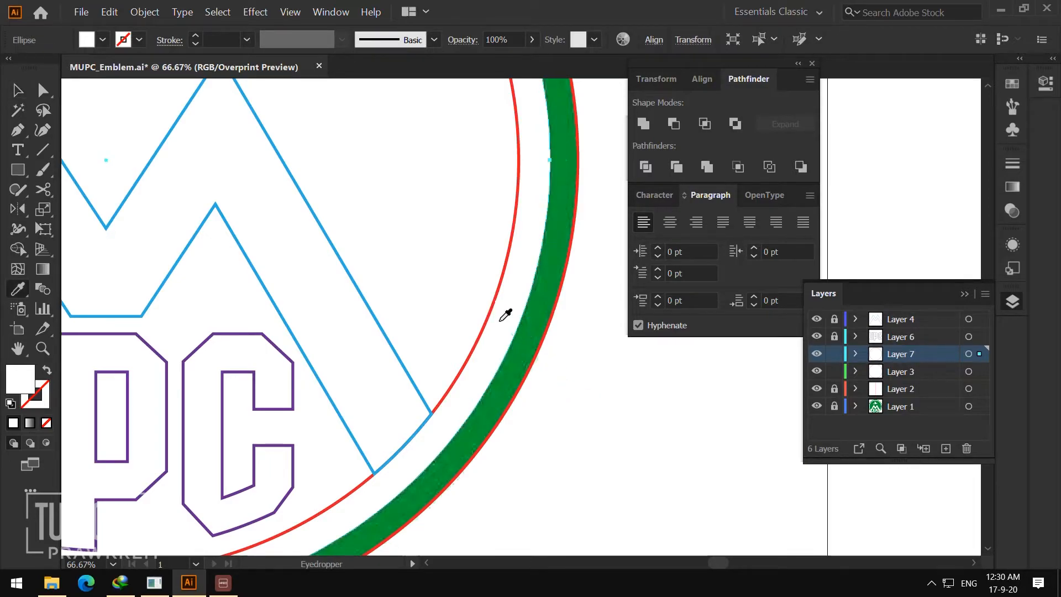
pyautogui.press('/')
pyautogui.click(574, 399)
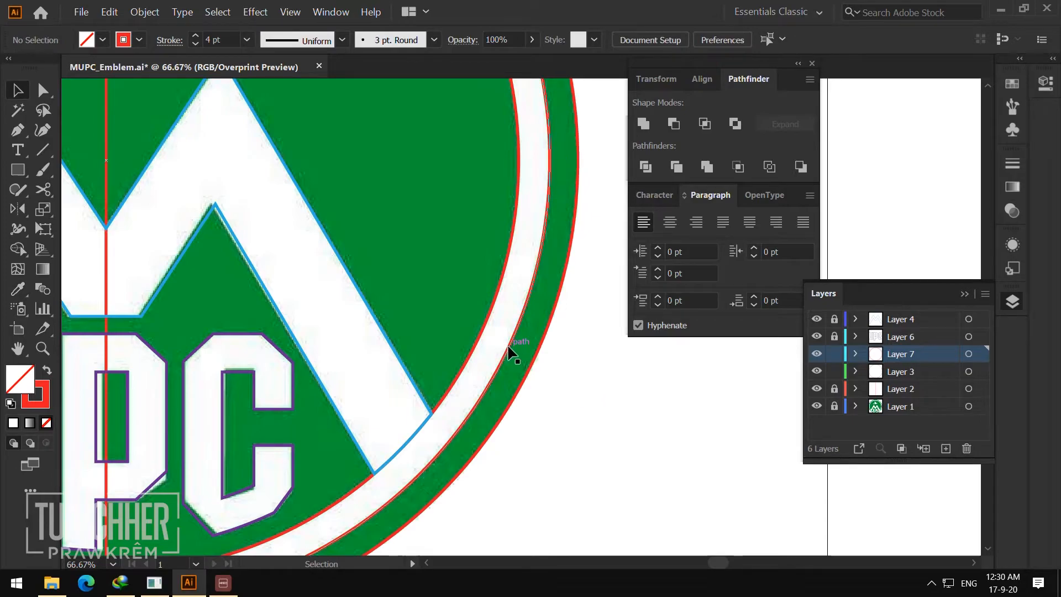
# - Select the two pasted circles and cut the innermost out of the larger one with Minus Front to form a ring
pyautogui.click(506, 342)
pyautogui.keyDown('shift'); pyautogui.click(488, 321); pyautogui.keyUp('shift')
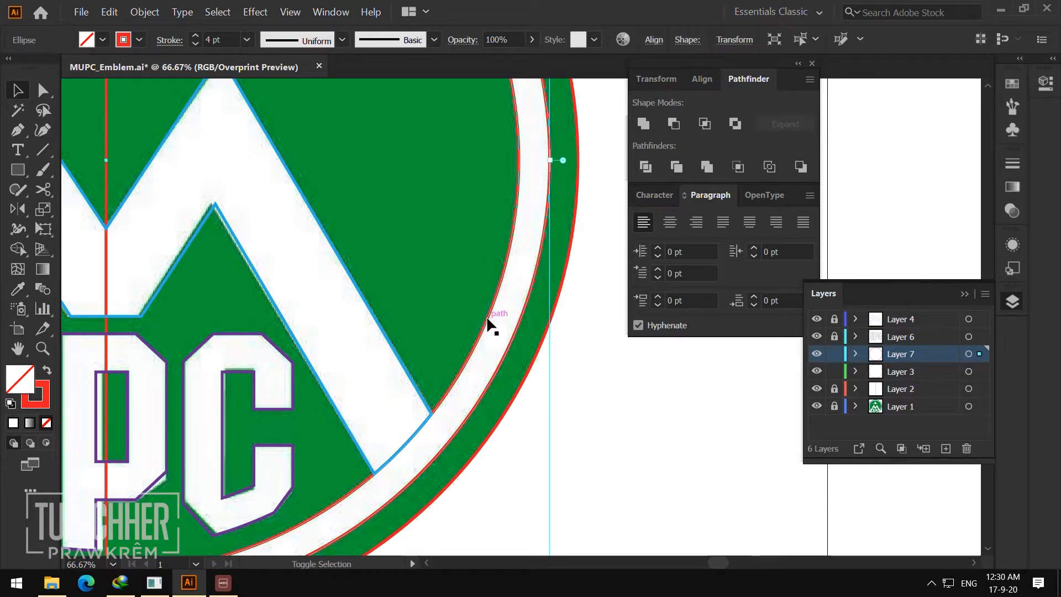
pyautogui.click(679, 127)
pyautogui.click(569, 414)
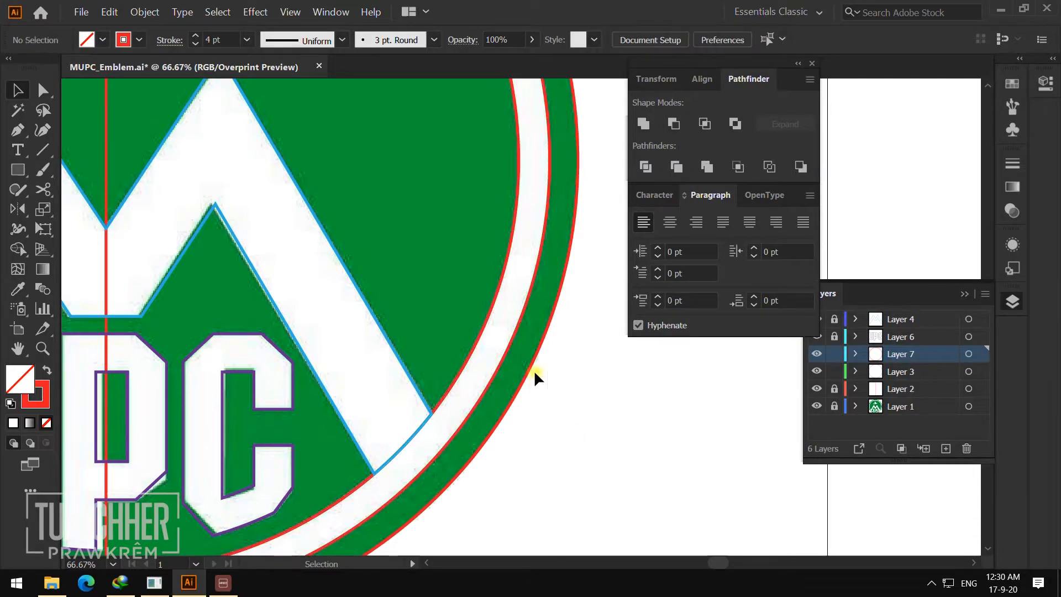
pyautogui.click(513, 339)
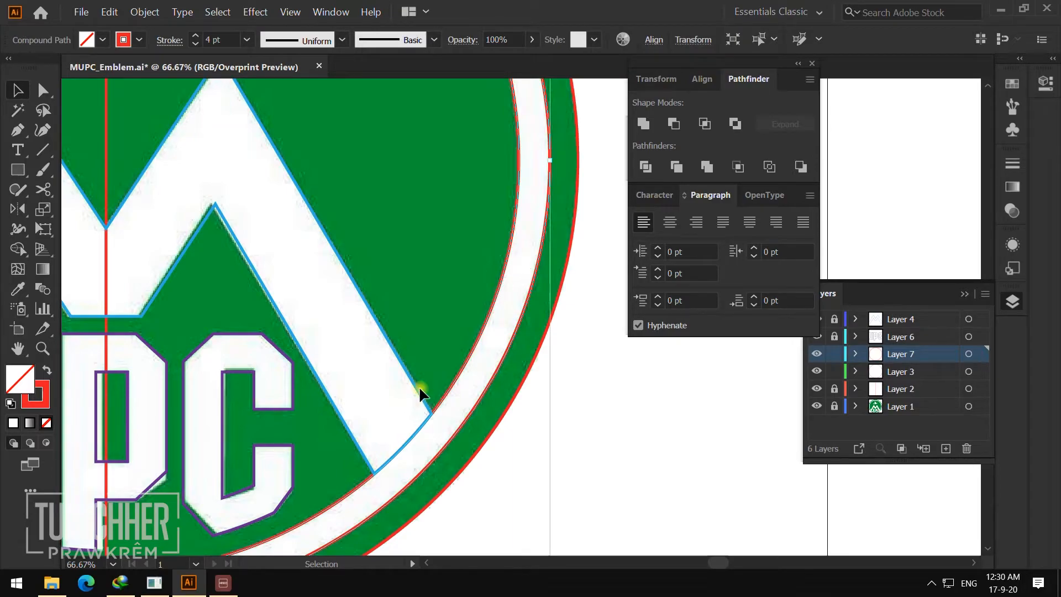
pyautogui.click(575, 414)
pyautogui.click(526, 374)
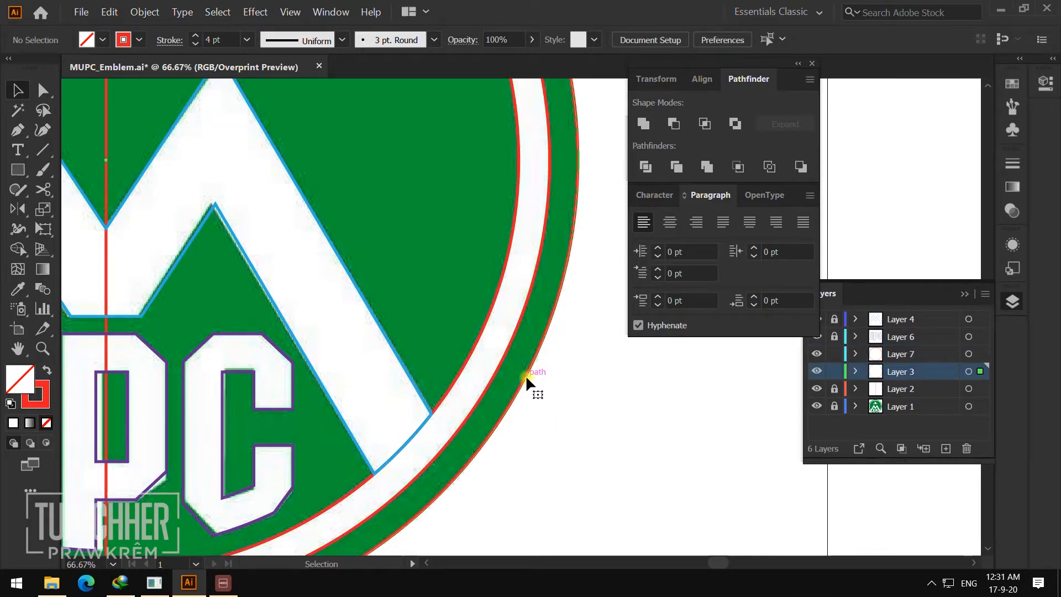
# - Create a new layer directly above Layer 7
pyautogui.press('z')
pyautogui.keyDown('alt'); pyautogui.click(528, 276); pyautogui.keyUp('alt')
pyautogui.keyDown('alt'); pyautogui.click(510, 288); pyautogui.keyUp('alt')
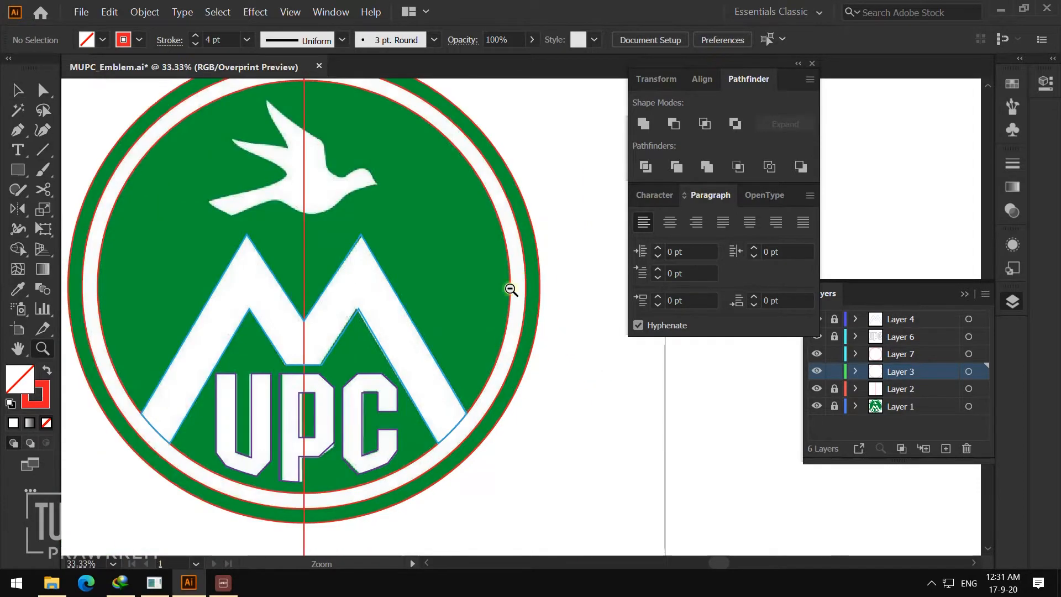
pyautogui.click(459, 297)
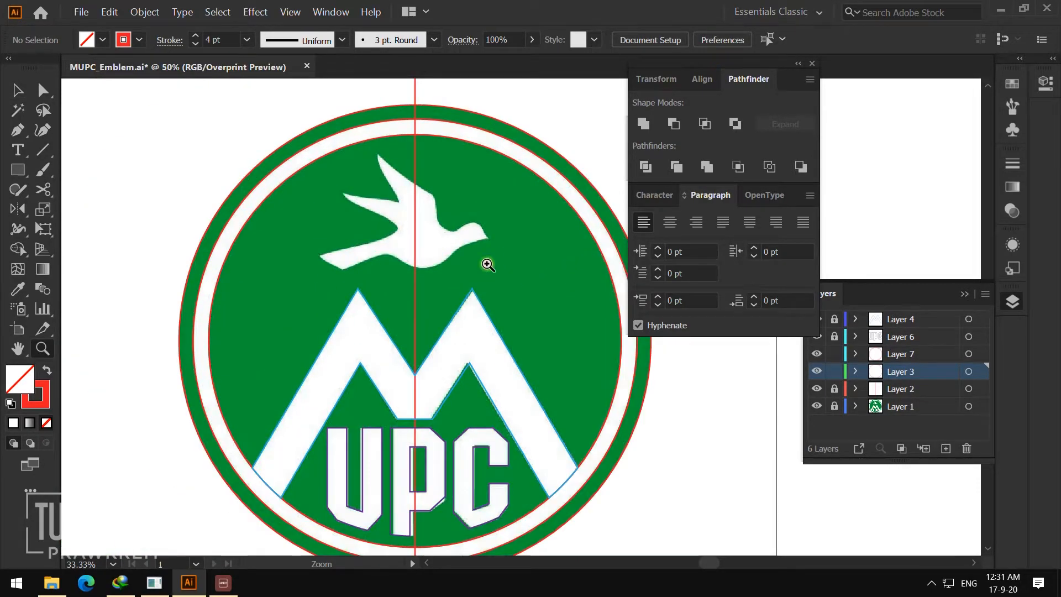
pyautogui.click(903, 354)
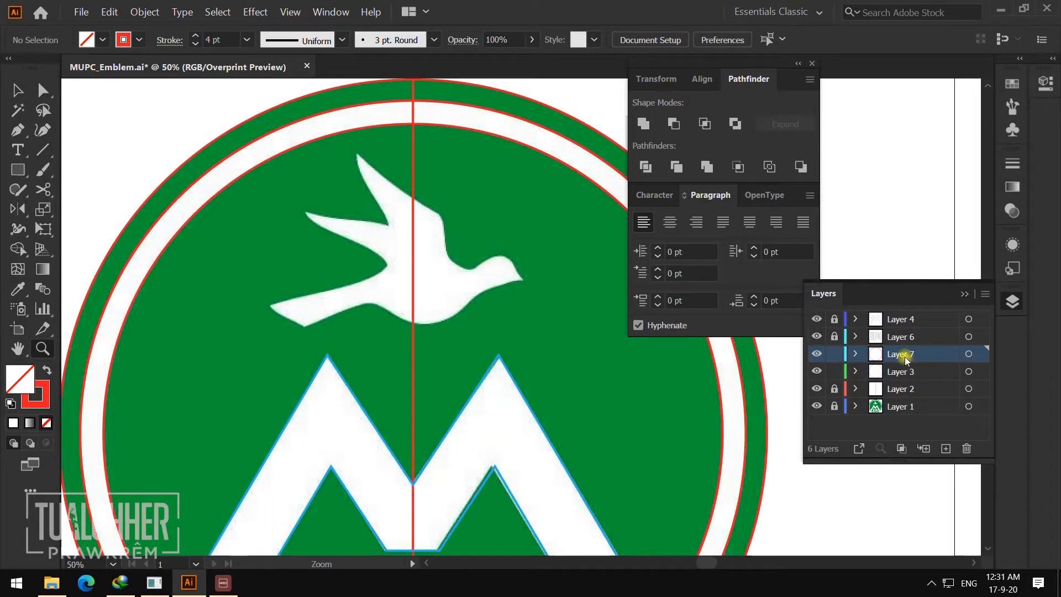
pyautogui.click(945, 448)
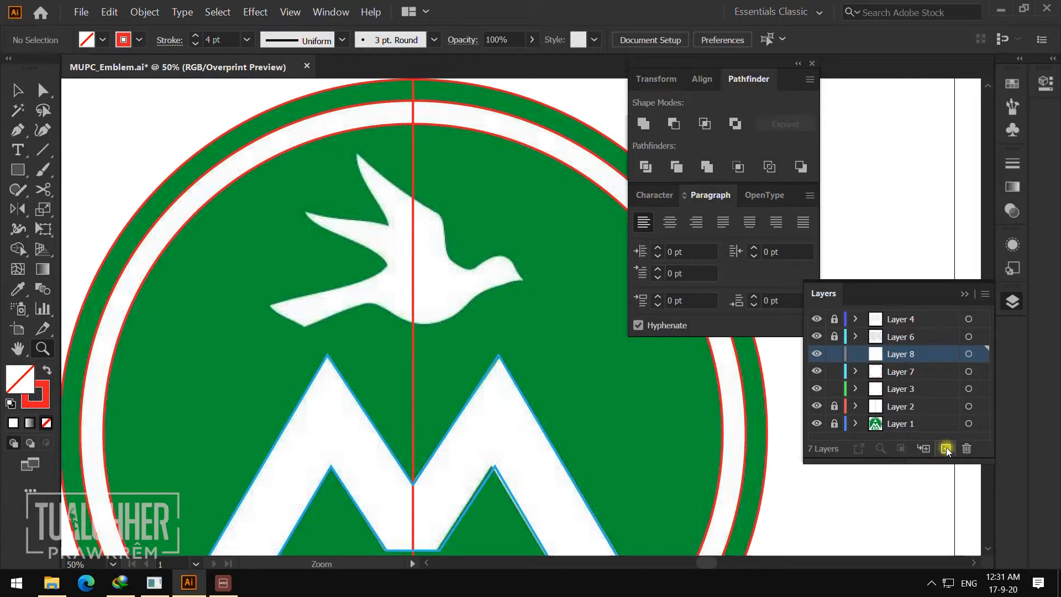
# - On Layer 8, trace the dove with the Pen tool from the tail tip along the belly to the beak
pyautogui.click(478, 276)
pyautogui.click(493, 313)
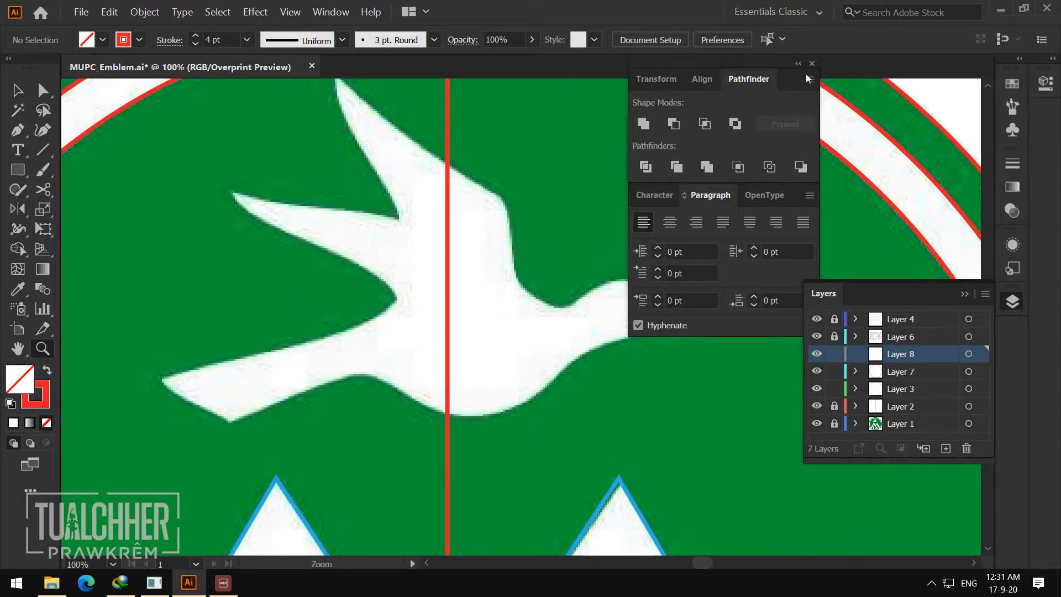
pyautogui.moveTo(557, 254); pyautogui.dragTo(496, 257)
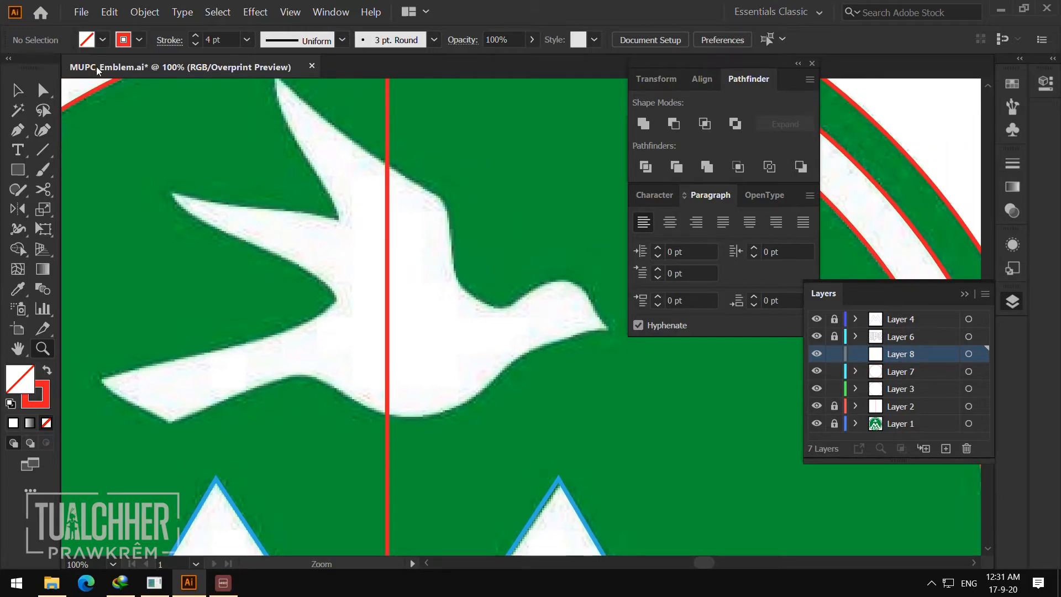
pyautogui.click(27, 129)
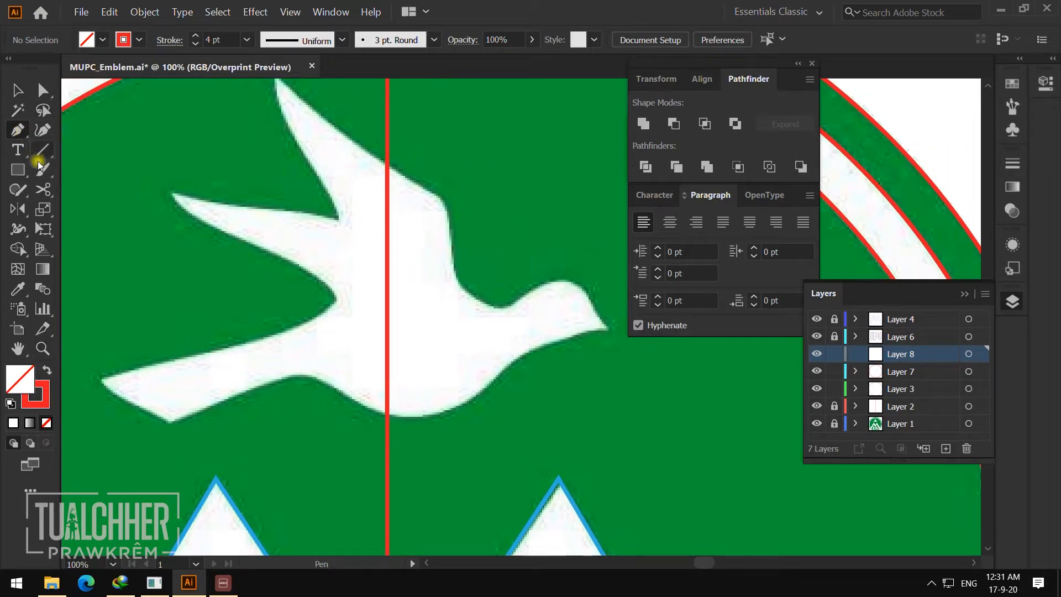
pyautogui.click(99, 380)
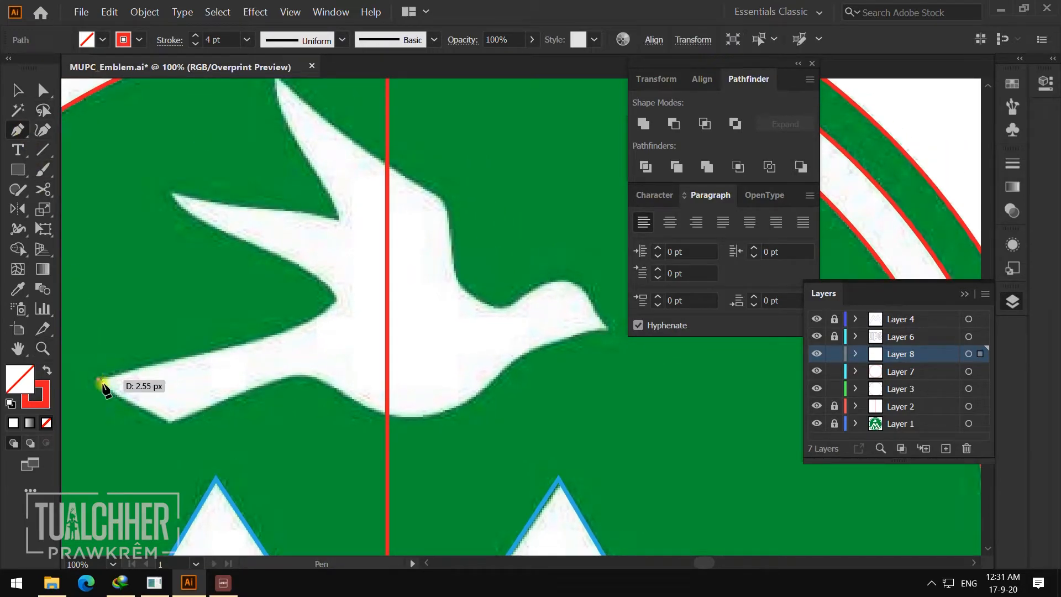
pyautogui.click(171, 422)
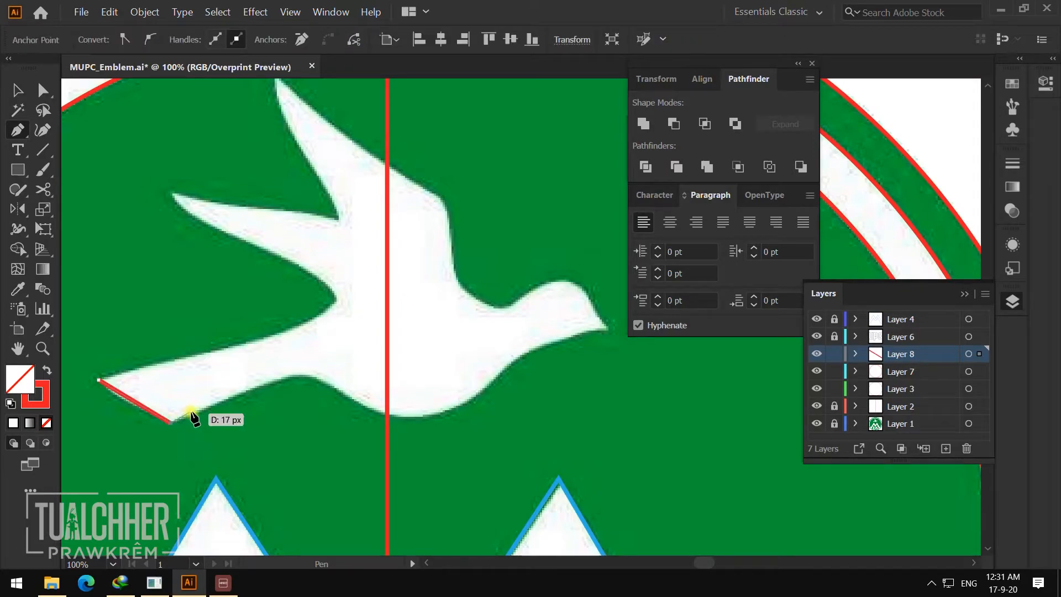
pyautogui.click(302, 375)
pyautogui.moveTo(419, 418); pyautogui.dragTo(462, 419)
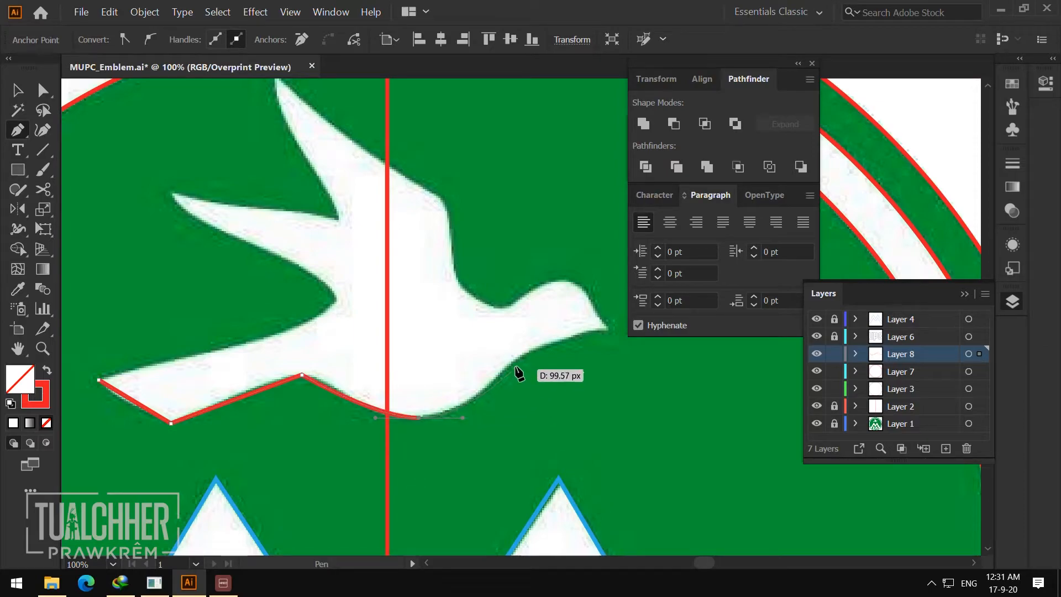
pyautogui.click(610, 330)
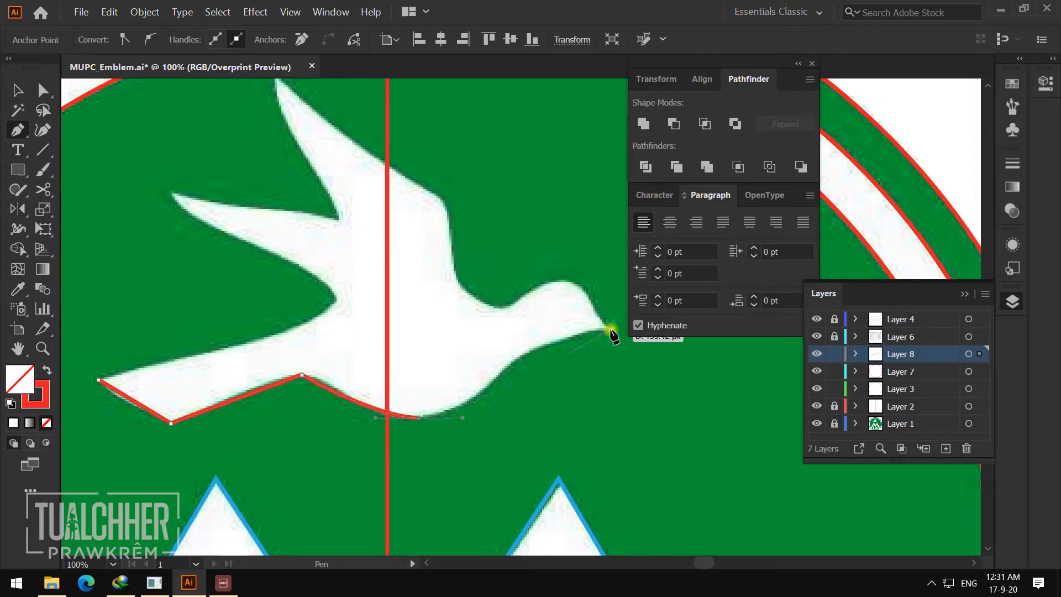
# - Continue the dove's path from the beak over the head and down the neck, then up to the upper wing tip
pyautogui.moveTo(575, 283); pyautogui.dragTo(557, 280)
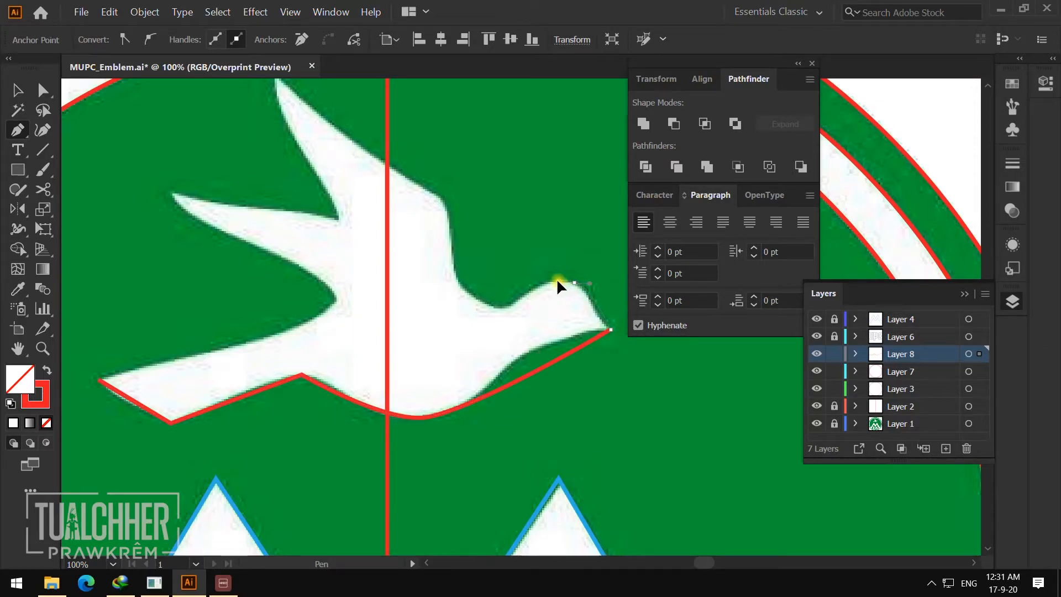
pyautogui.click(506, 308)
pyautogui.moveTo(458, 274); pyautogui.dragTo(448, 248)
pyautogui.moveTo(444, 203); pyautogui.dragTo(424, 186)
pyautogui.moveTo(333, 137); pyautogui.dragTo(395, 229)
pyautogui.click(336, 166)
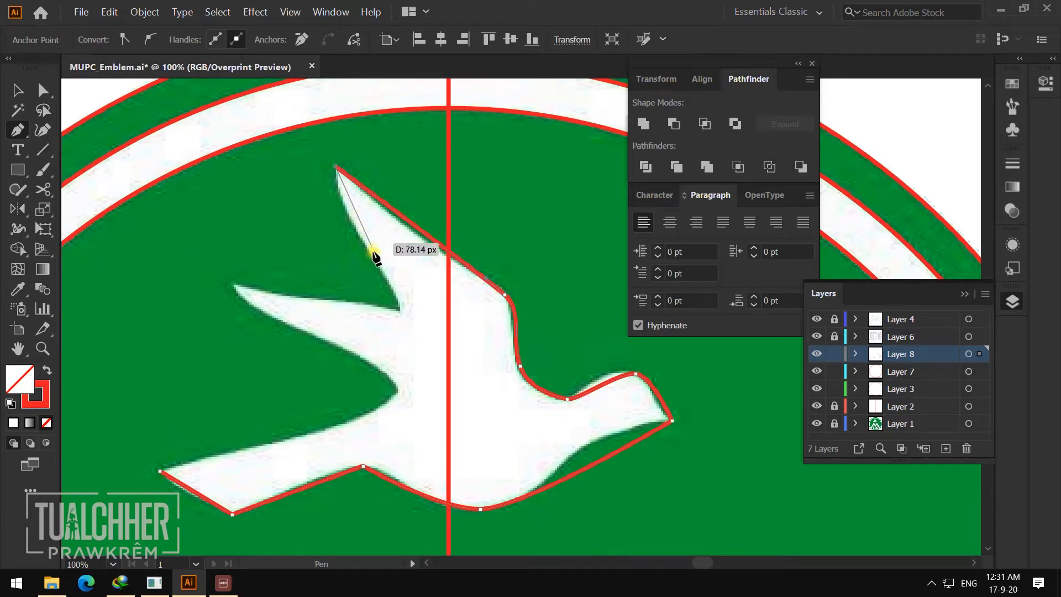
# - Outline both wings with straight segments and close the dove's path at the tail tip
pyautogui.click(398, 309)
pyautogui.click(232, 284)
pyautogui.click(393, 386)
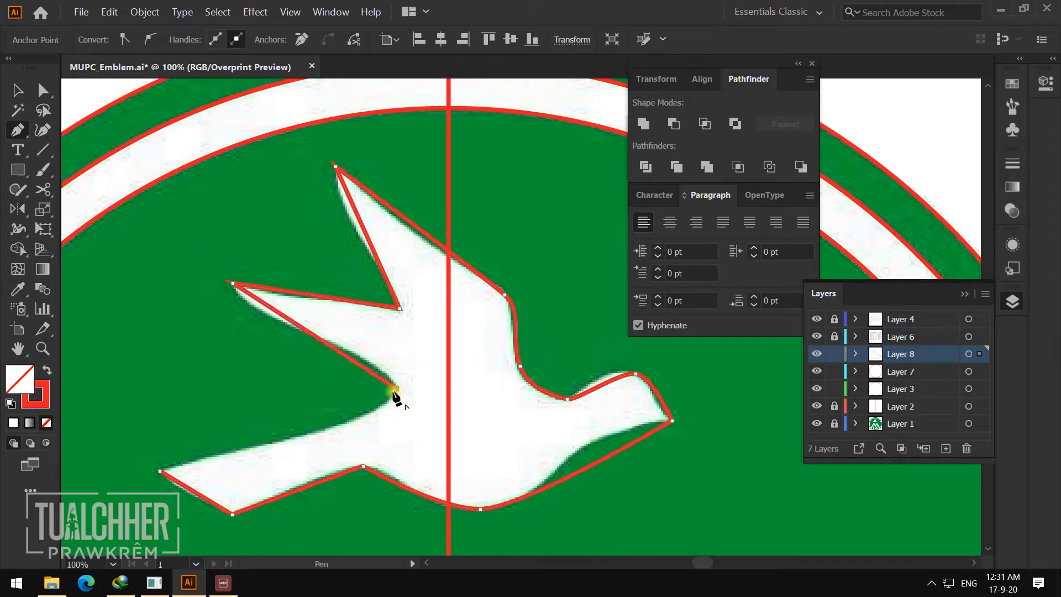
pyautogui.click(160, 471)
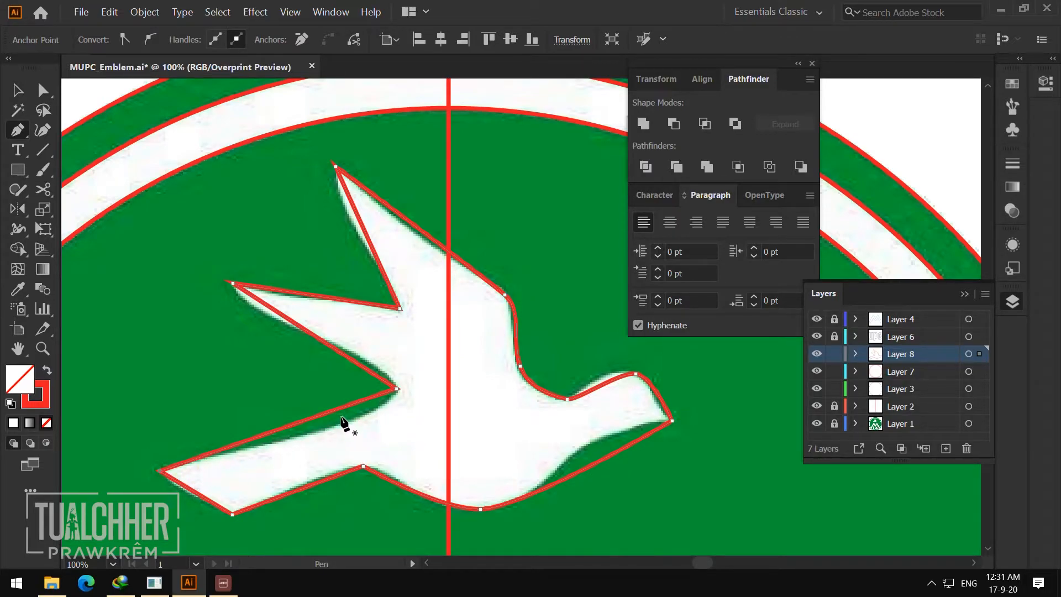
# - Bend the straight segment between the lower wing's base and the tail tip to follow the dove's curved edge
pyautogui.press('alt')
pyautogui.moveTo(335, 415); pyautogui.dragTo(345, 419)
pyautogui.moveTo(264, 448); pyautogui.dragTo(254, 440)
pyautogui.press('v')
pyautogui.click(363, 363)
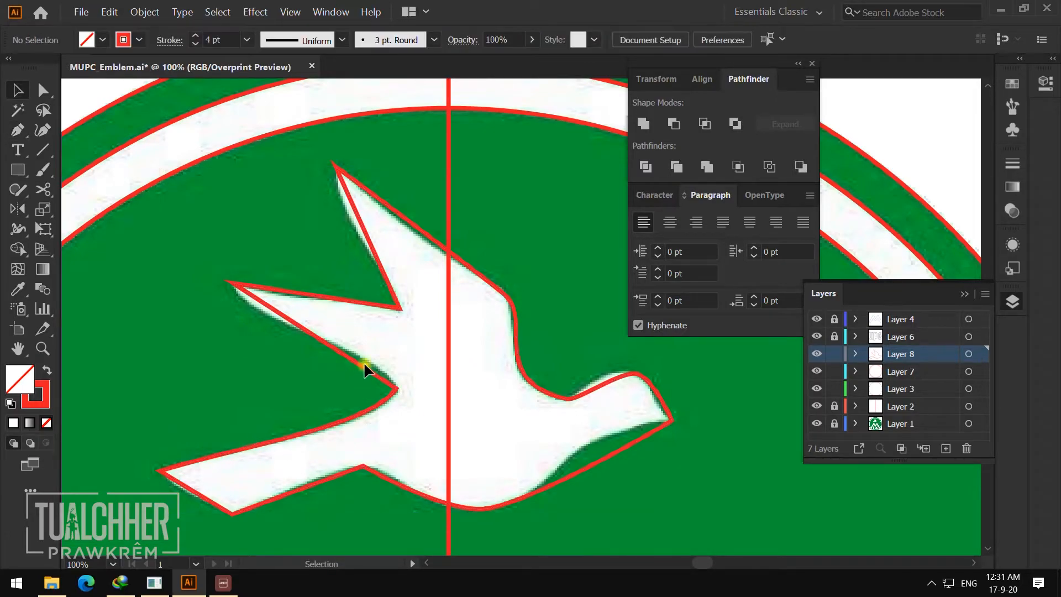
# - Set the dove path's stroke weight to 1 pt
pyautogui.click(366, 369)
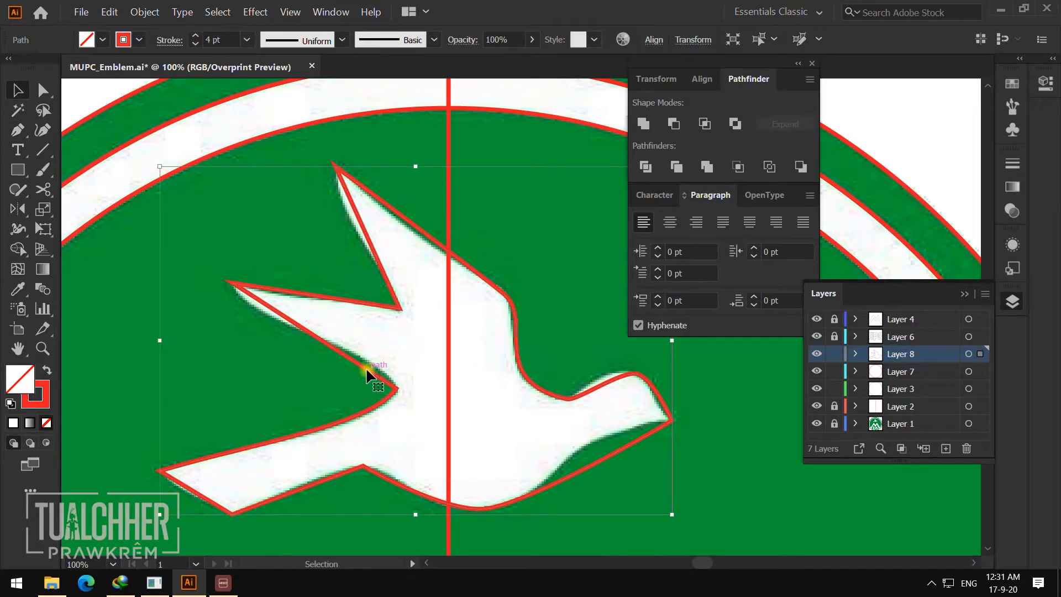
pyautogui.click(246, 38)
pyautogui.click(269, 107)
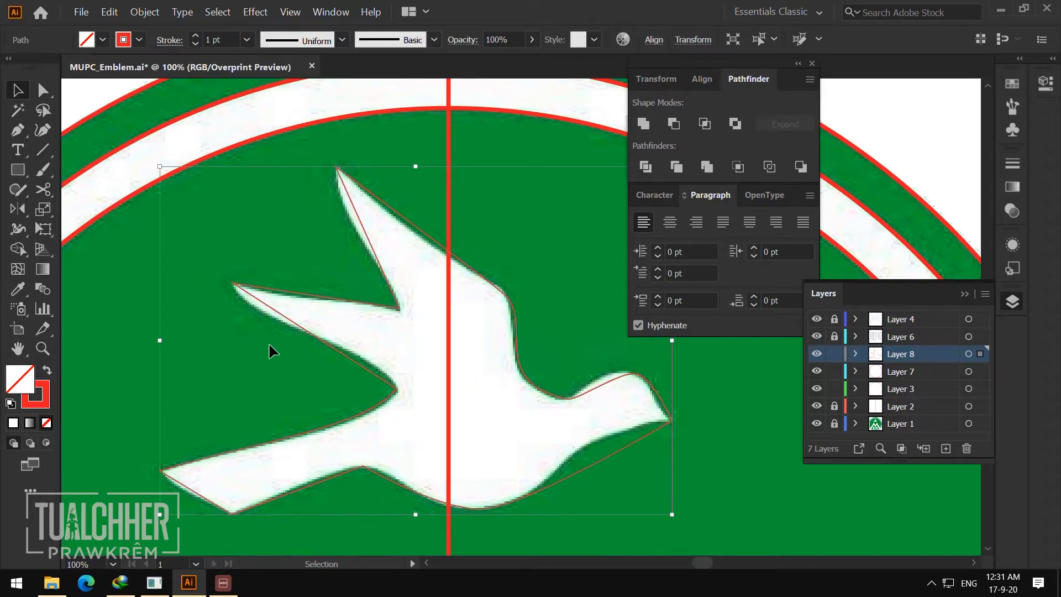
pyautogui.click(365, 384)
# - Curve the short end segment of the dove's tail outward so it matches the image edge
pyautogui.press('z')
pyautogui.click(403, 390)
pyautogui.click(403, 391)
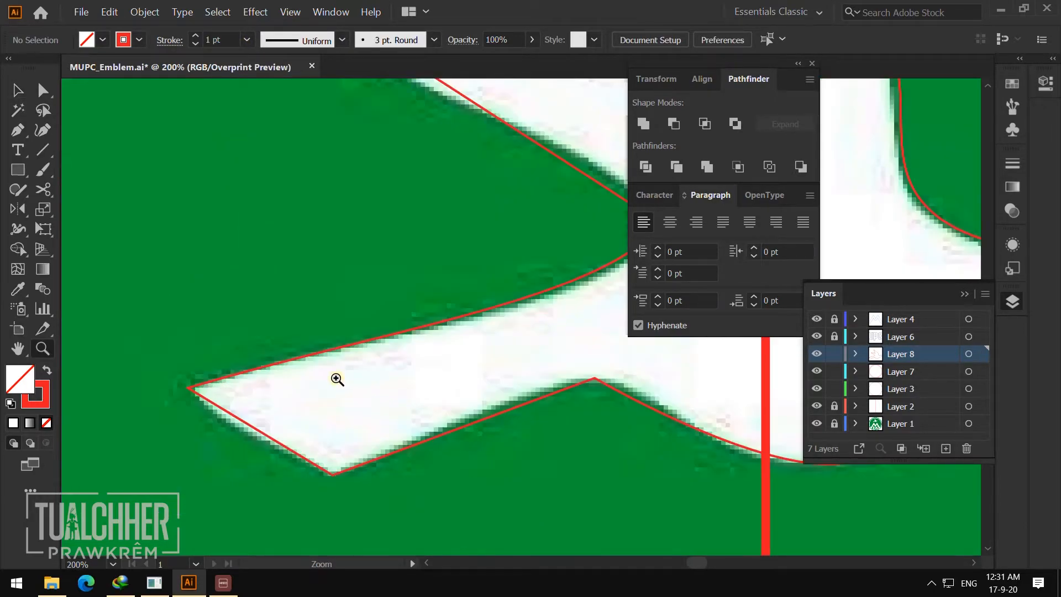
pyautogui.click(337, 379)
pyautogui.press('p')
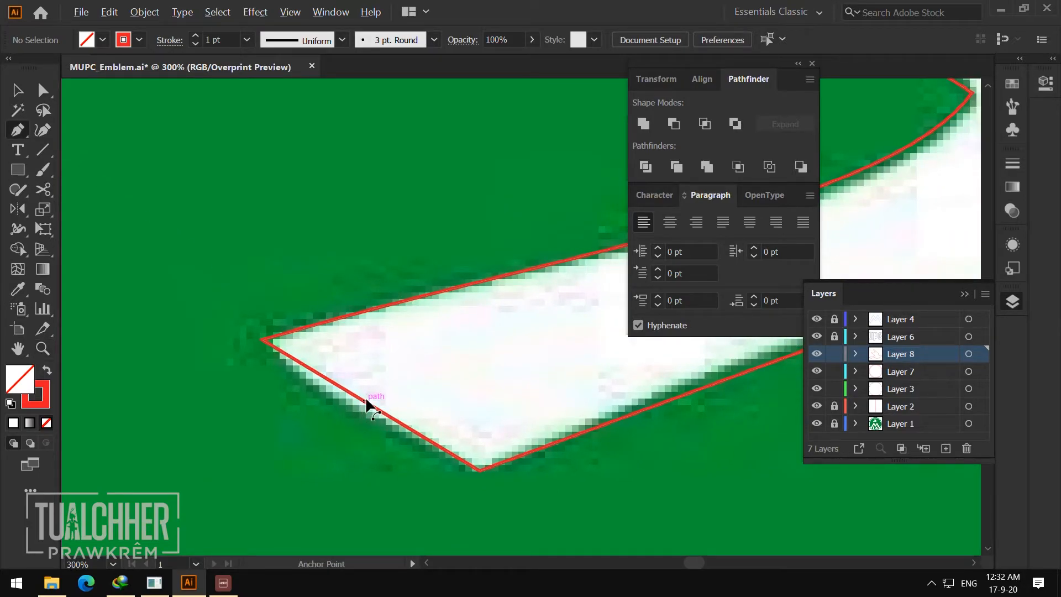
pyautogui.moveTo(346, 403); pyautogui.dragTo(383, 446)
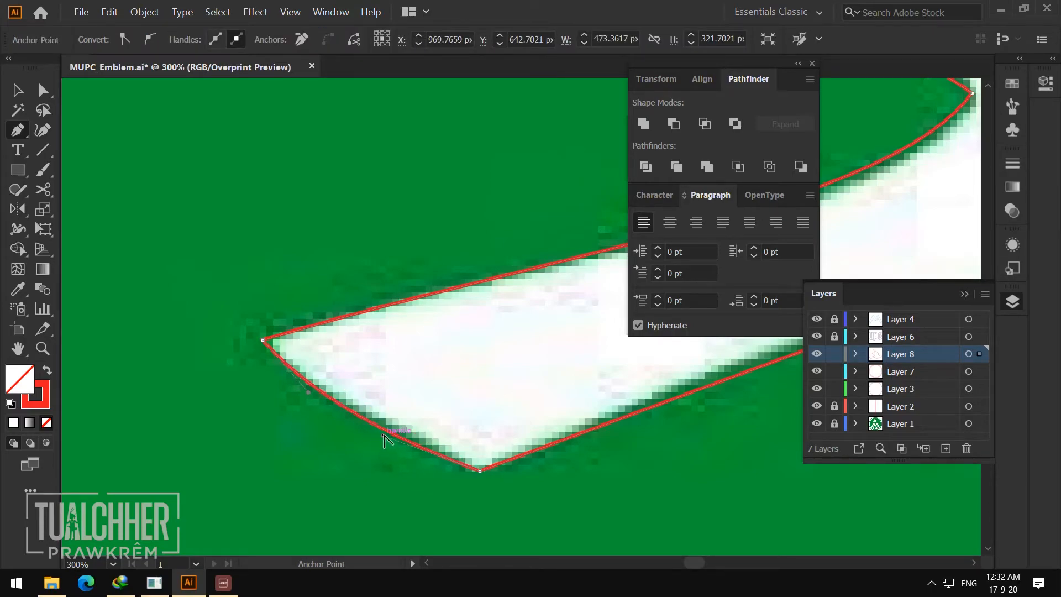
pyautogui.moveTo(395, 419); pyautogui.dragTo(396, 421)
pyautogui.moveTo(308, 393); pyautogui.dragTo(309, 407)
# - Smooth the anchor where the tail meets the belly, and adjust the lowest belly anchor and its tail-side handle
pyautogui.moveTo(490, 343); pyautogui.dragTo(380, 330)
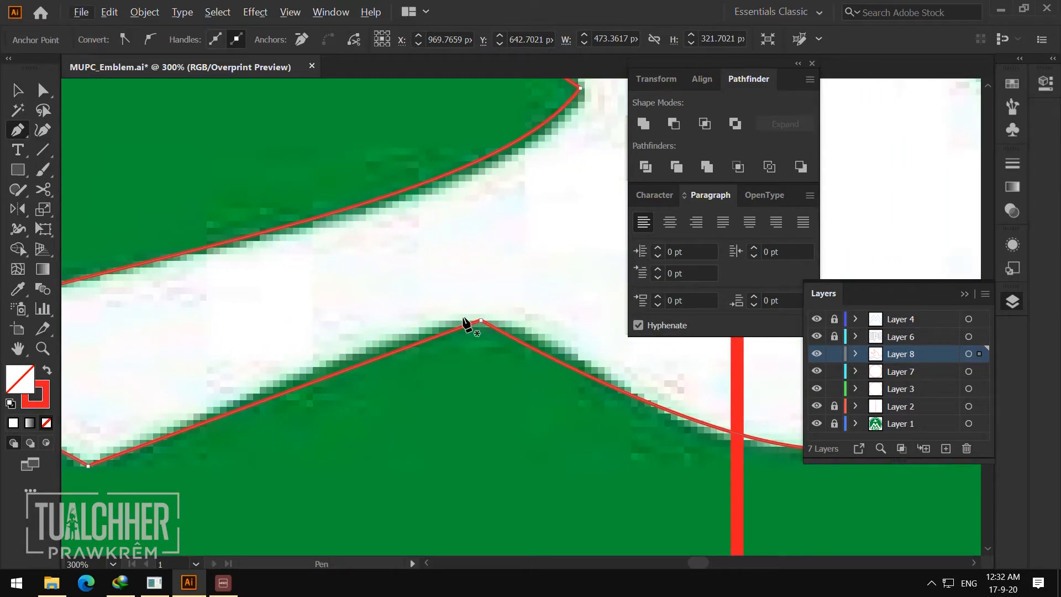
pyautogui.moveTo(480, 320); pyautogui.dragTo(552, 319)
pyautogui.moveTo(495, 378); pyautogui.dragTo(299, 348)
pyautogui.press('a')
pyautogui.moveTo(523, 422); pyautogui.dragTo(507, 419)
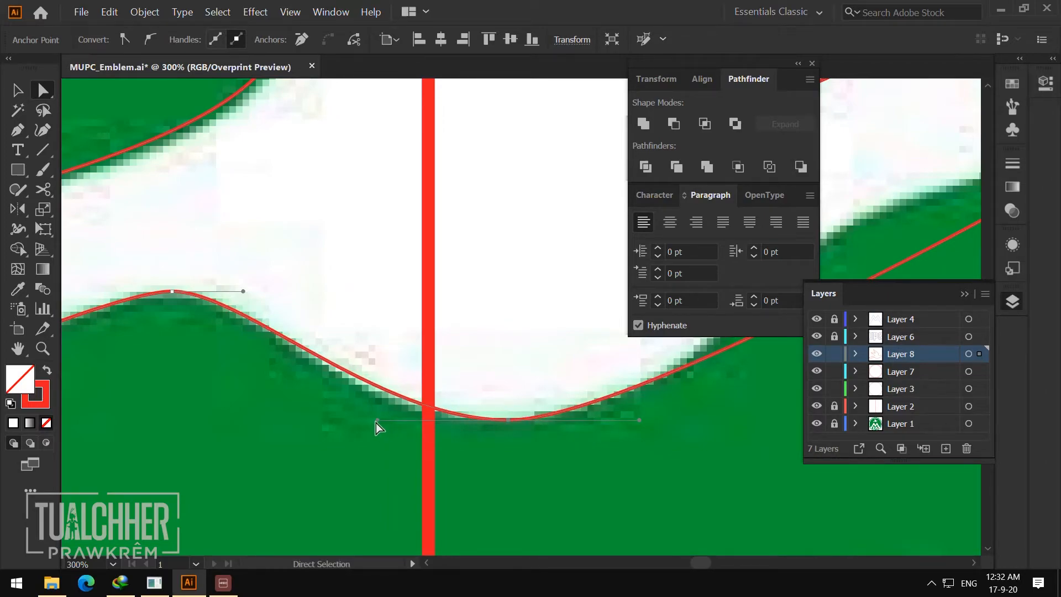
pyautogui.moveTo(376, 422); pyautogui.dragTo(337, 419)
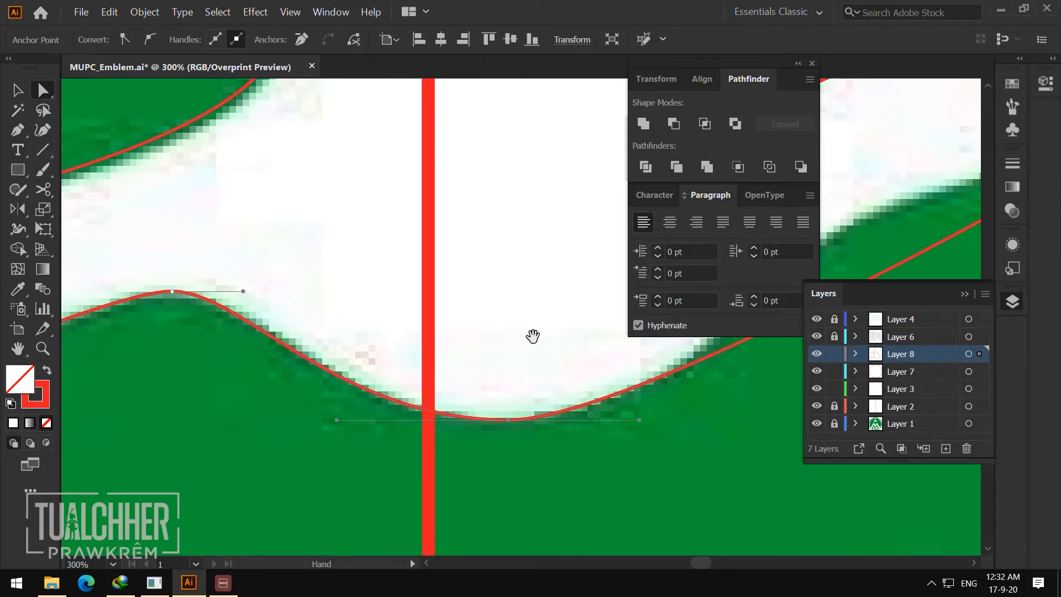
# - Fine-tune the position of the dove's lowest belly anchor and lengthen its handle towards the head
pyautogui.moveTo(530, 336); pyautogui.dragTo(252, 368)
pyautogui.moveTo(363, 452); pyautogui.dragTo(399, 452)
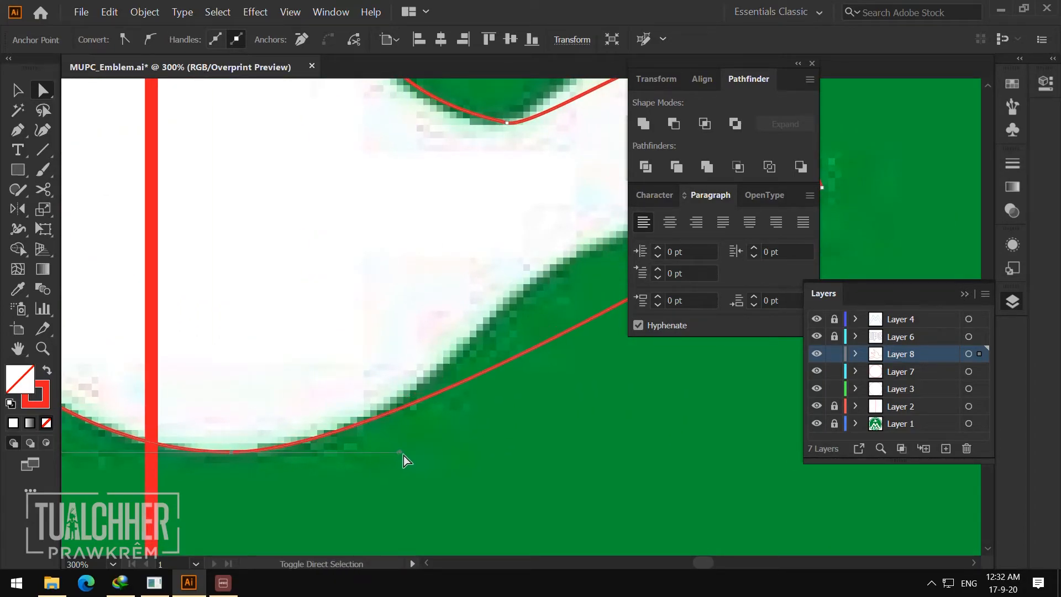
pyautogui.moveTo(334, 426); pyautogui.dragTo(497, 412)
pyautogui.moveTo(394, 439); pyautogui.dragTo(383, 438)
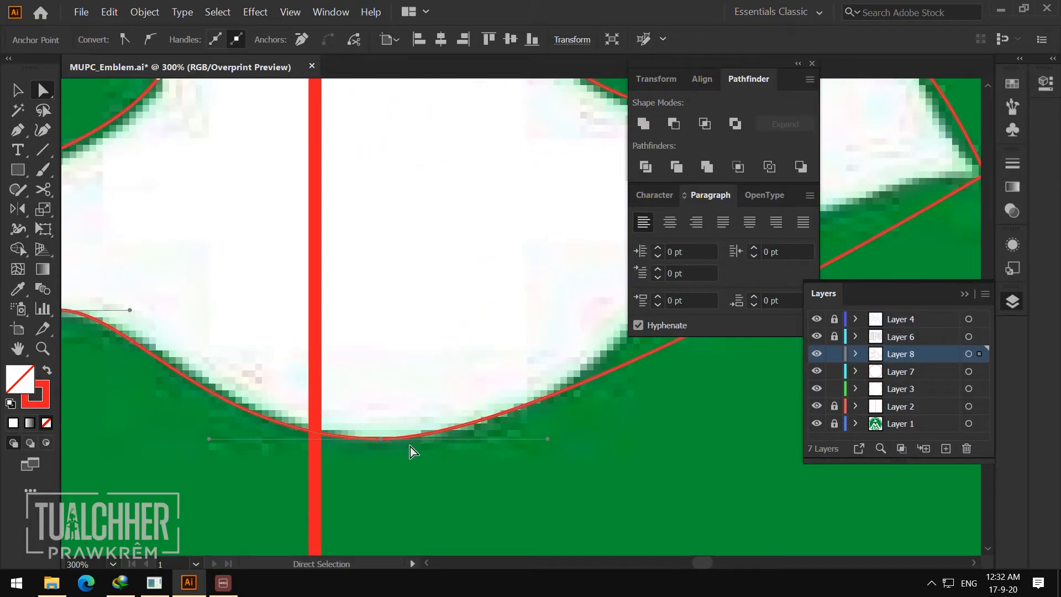
pyautogui.press('Right')
pyautogui.press('Right')
pyautogui.press('Right')
pyautogui.press('Right')
pyautogui.press('Right')
pyautogui.press('Right')
pyautogui.moveTo(558, 439); pyautogui.dragTo(574, 439)
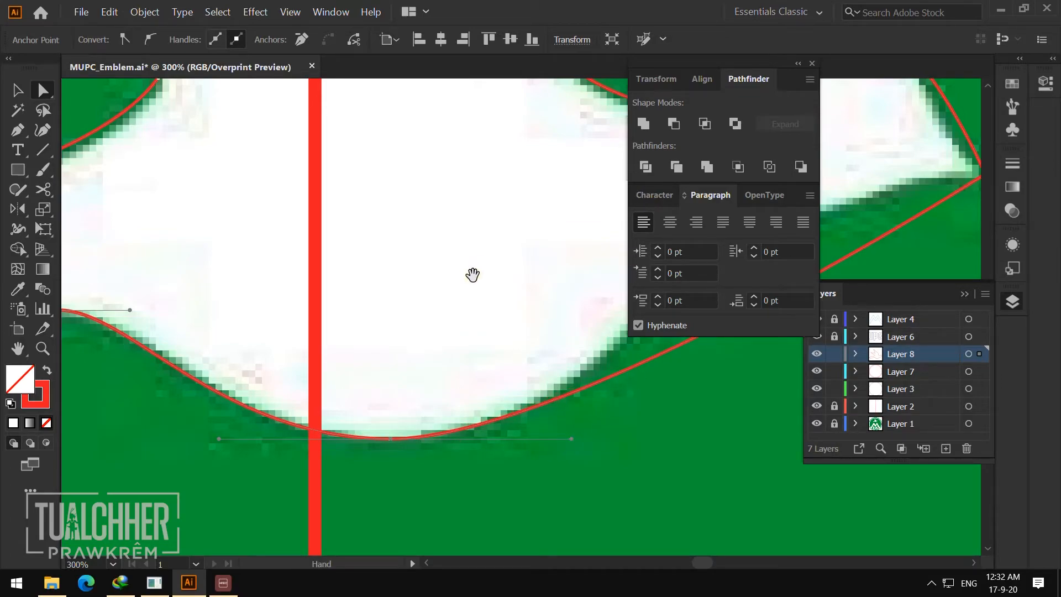
# - Add an anchor point midway along the underside segment between the dove's belly and beak
pyautogui.moveTo(511, 270); pyautogui.dragTo(296, 269)
pyautogui.moveTo(458, 289); pyautogui.dragTo(393, 343)
pyautogui.press('p')
pyautogui.click(386, 353)
pyautogui.press('a')
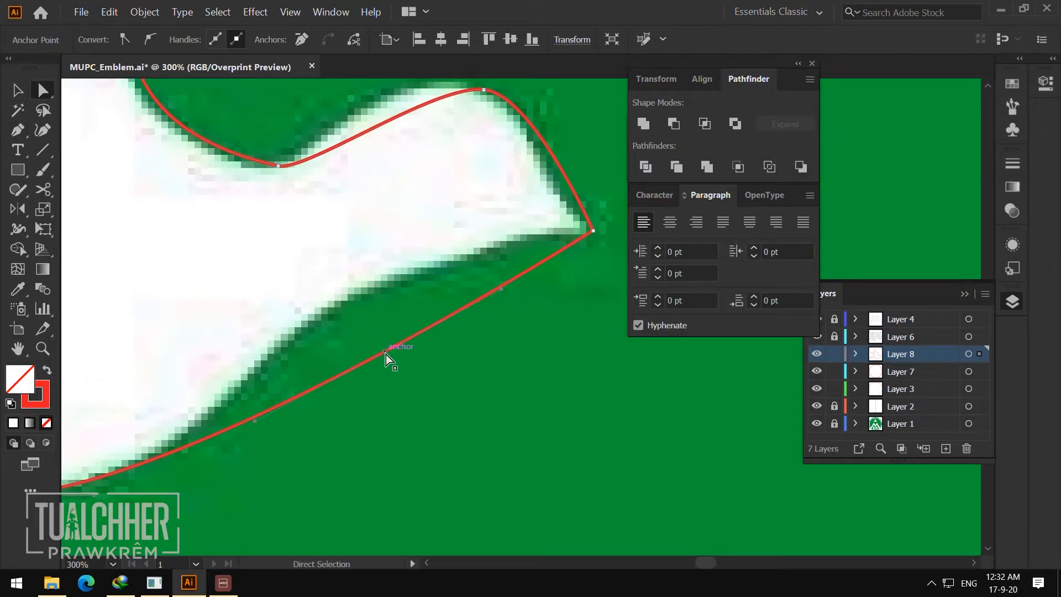
# - Undo the anchor point added midway along the dove's underside between the belly and the beak
pyautogui.moveTo(386, 353); pyautogui.dragTo(356, 327)
pyautogui.hotkey('ctrl', 'z')
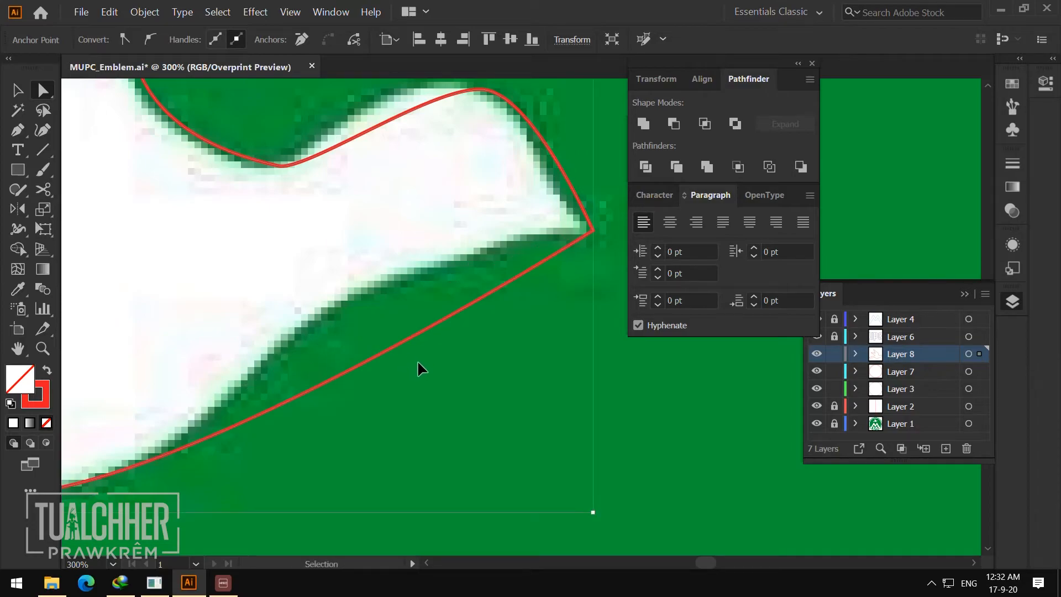
pyautogui.hotkey('ctrl', 'z')
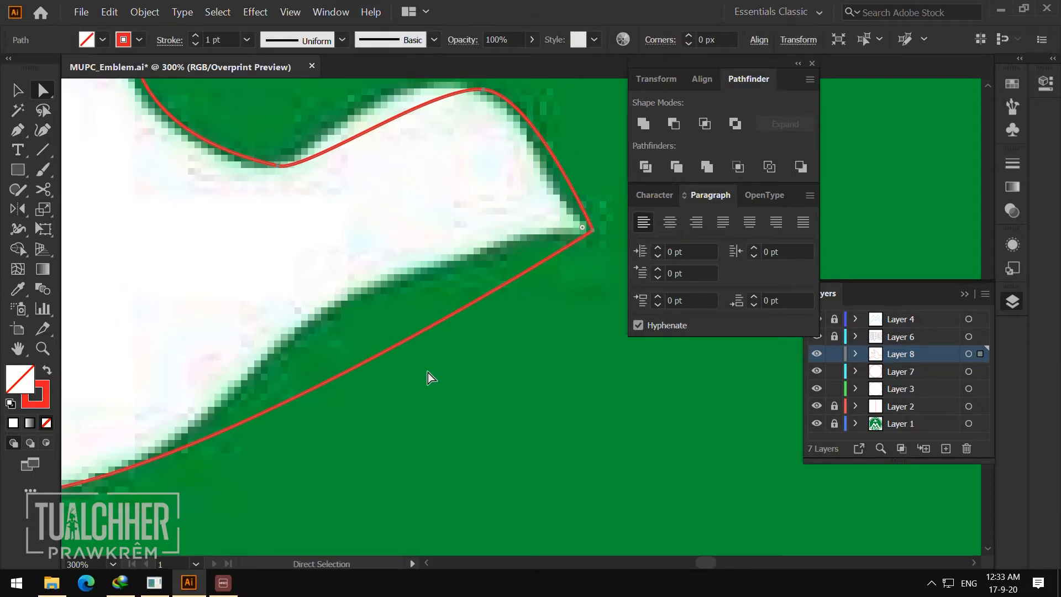
# - Pull direction handles out of the beak-tip anchor and lay the lower one level so the underside curves towards the image edge
pyautogui.press('p')
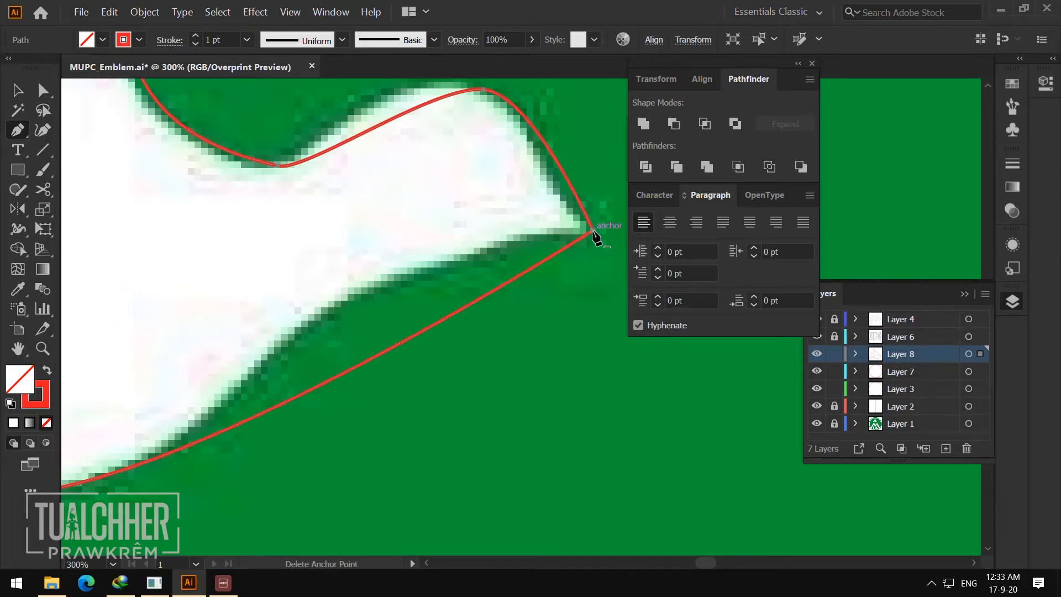
pyautogui.moveTo(593, 232); pyautogui.dragTo(601, 267)
pyautogui.moveTo(595, 182); pyautogui.dragTo(593, 155)
pyautogui.moveTo(594, 304); pyautogui.dragTo(517, 285)
pyautogui.moveTo(428, 235); pyautogui.dragTo(385, 229)
pyautogui.moveTo(464, 282); pyautogui.dragTo(582, 247)
pyautogui.press('a')
pyautogui.moveTo(313, 462); pyautogui.dragTo(340, 465)
pyautogui.moveTo(427, 377); pyautogui.dragTo(322, 419)
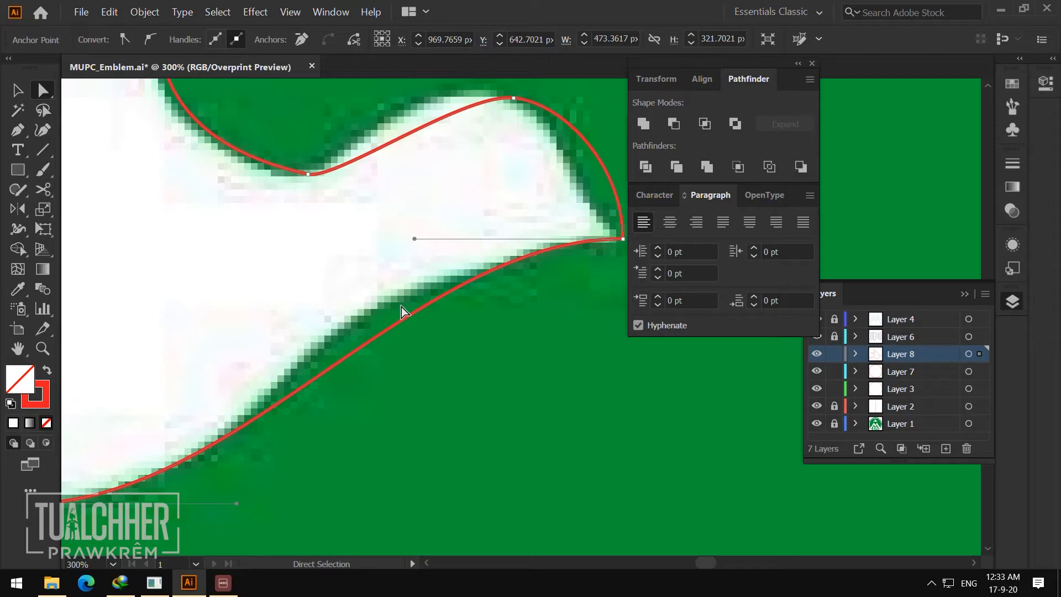
# - Add an anchor midway along the curved underside between belly and beak, and move it up to the image edge
pyautogui.click(28, 133)
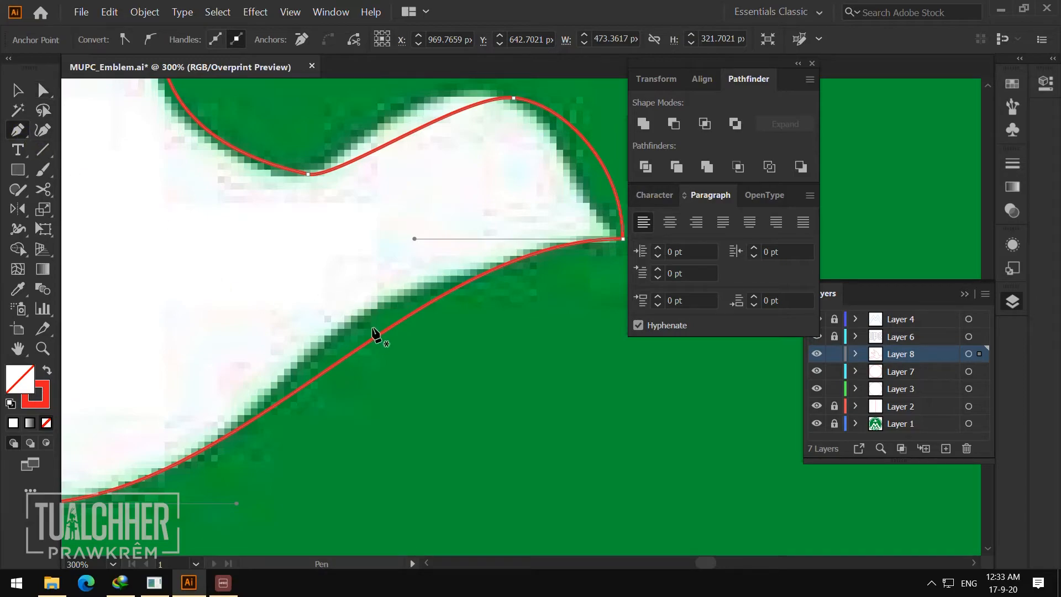
pyautogui.click(393, 329)
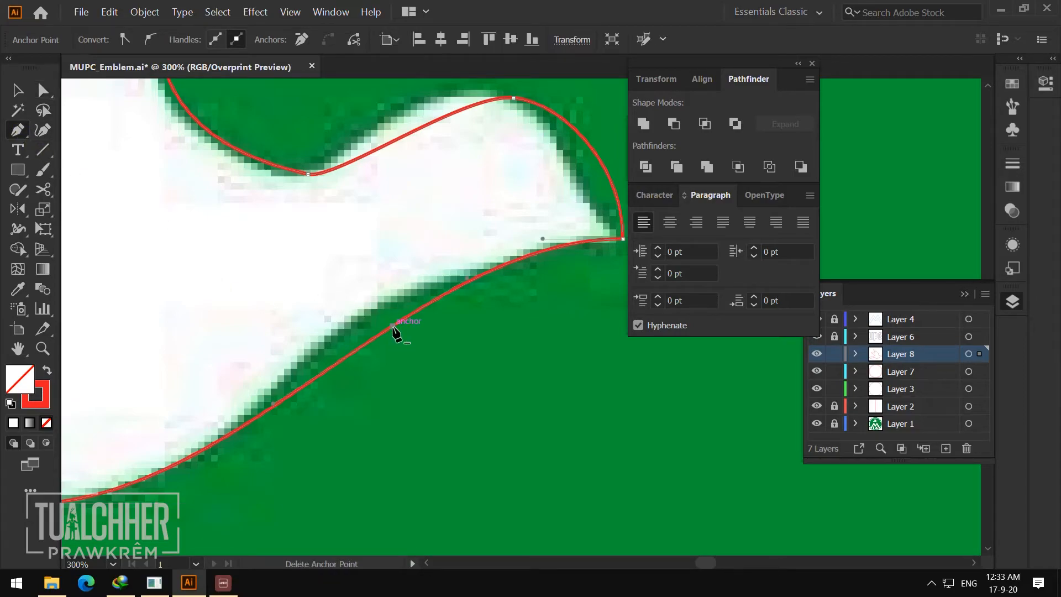
pyautogui.press('a')
pyautogui.moveTo(393, 329); pyautogui.dragTo(361, 315)
# - Adjust the mid-underside anchor's handles and position so the curve from belly to beak follows the image edge
pyautogui.press('space')
pyautogui.moveTo(354, 352); pyautogui.dragTo(442, 312)
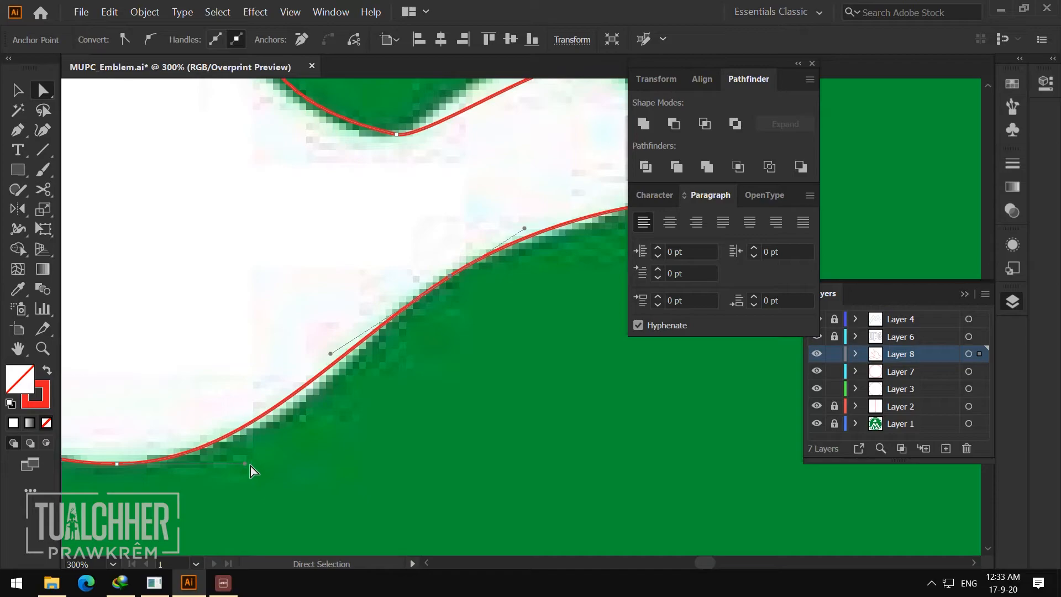
pyautogui.moveTo(333, 357); pyautogui.dragTo(332, 377)
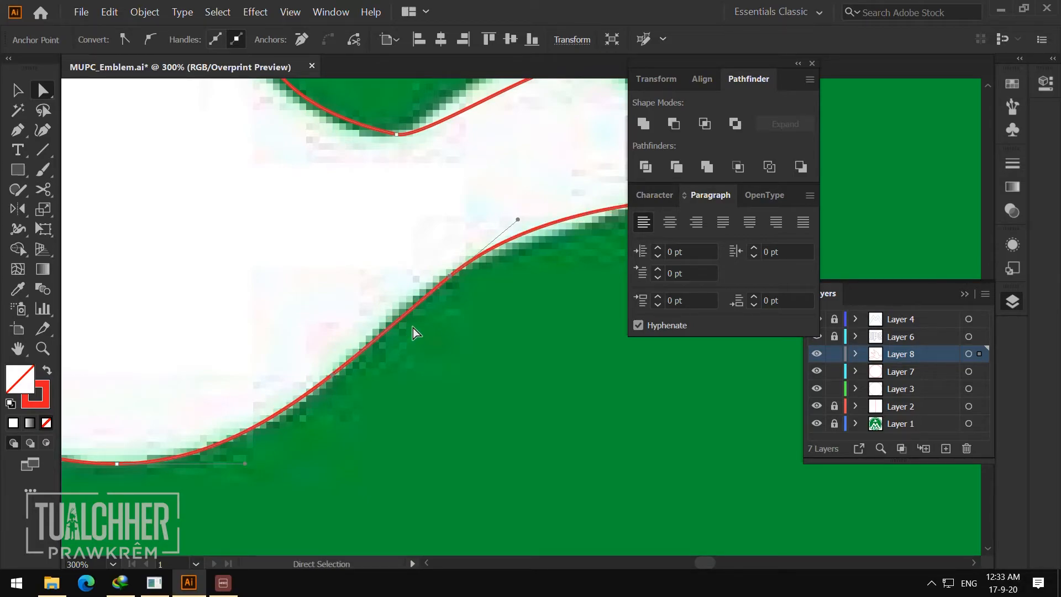
pyautogui.moveTo(450, 280); pyautogui.dragTo(415, 318)
pyautogui.moveTo(208, 448); pyautogui.dragTo(442, 404)
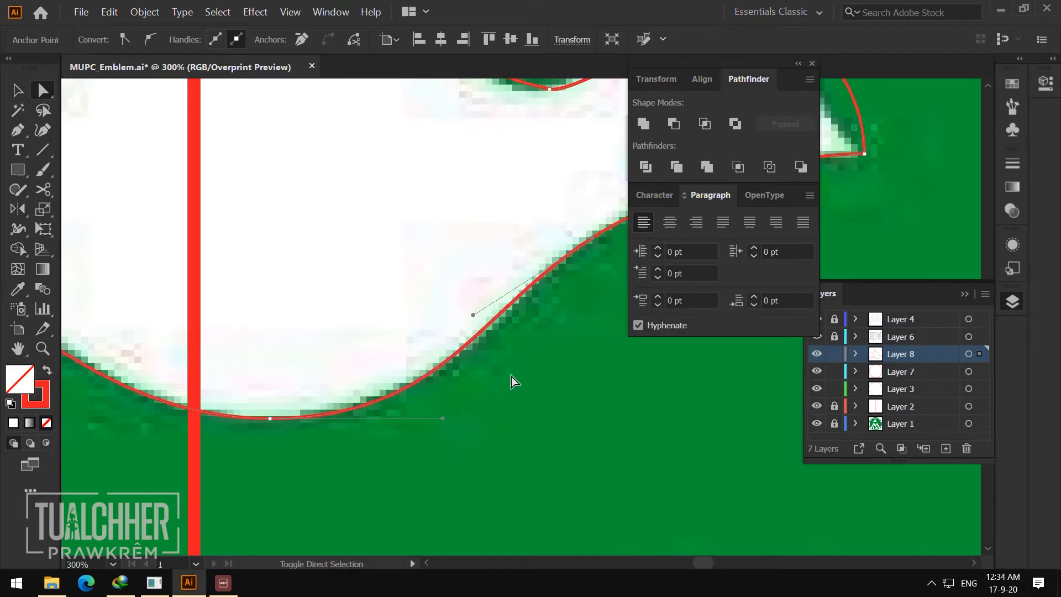
pyautogui.moveTo(547, 334); pyautogui.dragTo(413, 381)
# - Shift the beak-tip anchor slightly inward towards the image's tip and deselect the path
pyautogui.moveTo(605, 275); pyautogui.dragTo(391, 352)
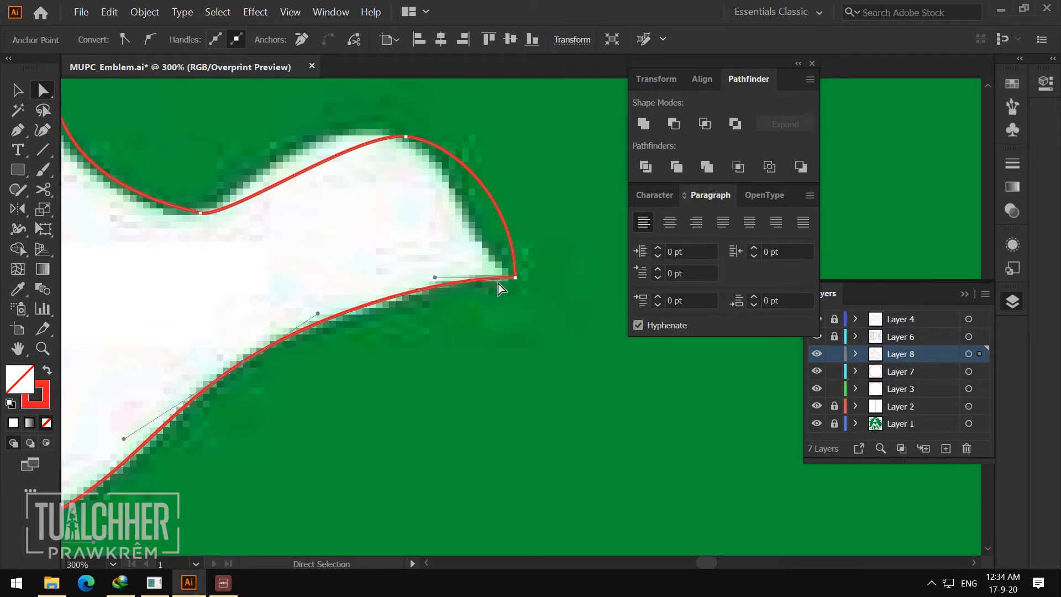
pyautogui.moveTo(516, 281); pyautogui.dragTo(508, 280)
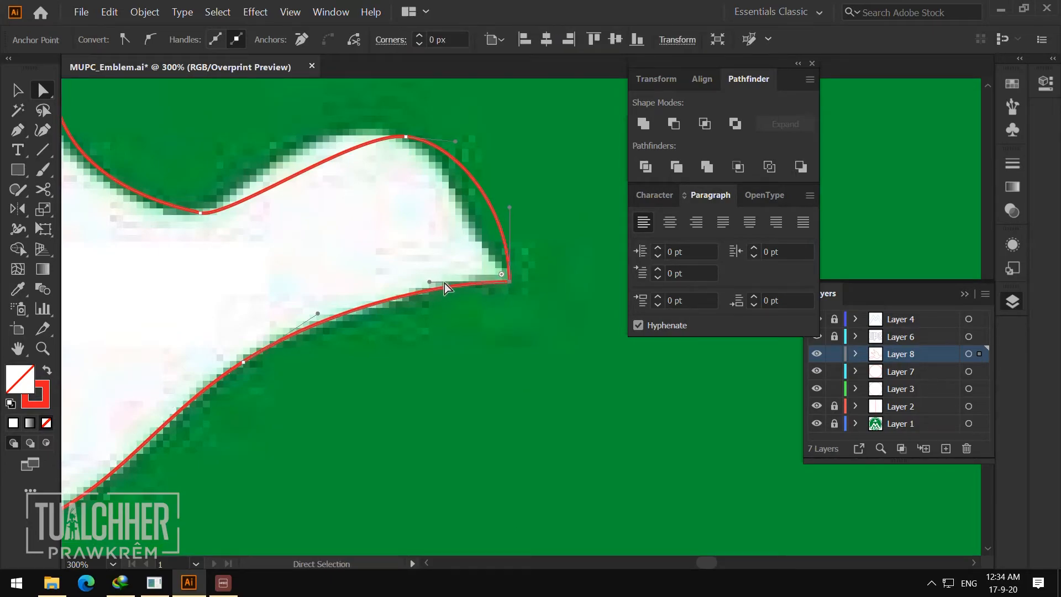
pyautogui.moveTo(416, 286); pyautogui.dragTo(522, 338)
pyautogui.click(469, 316)
# - Pull horizontal handles out of the anchor on top of the dove's head and move it to the crest in the image
pyautogui.click(474, 186)
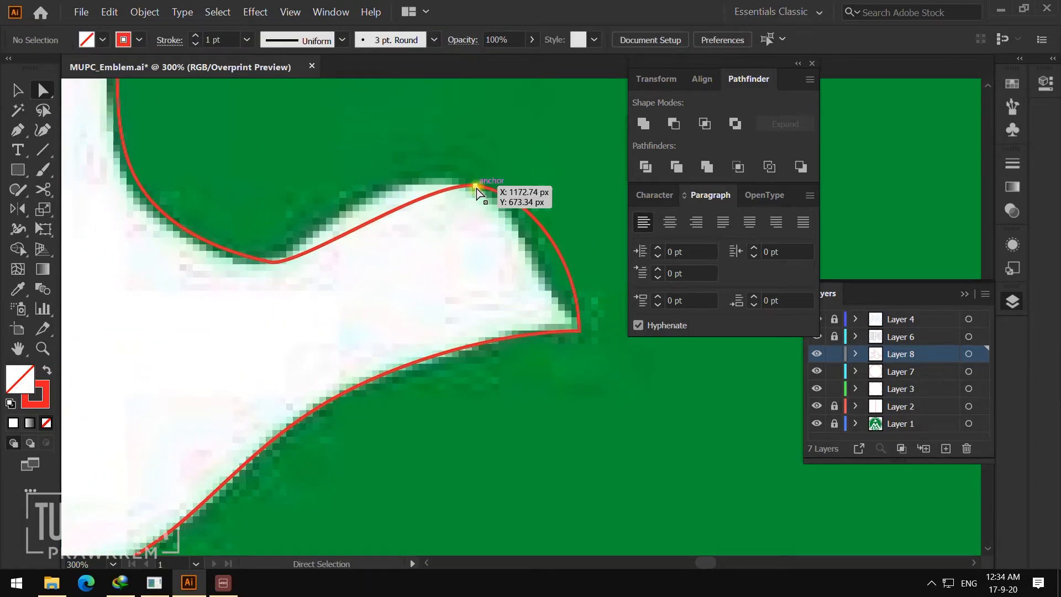
pyautogui.click(476, 162)
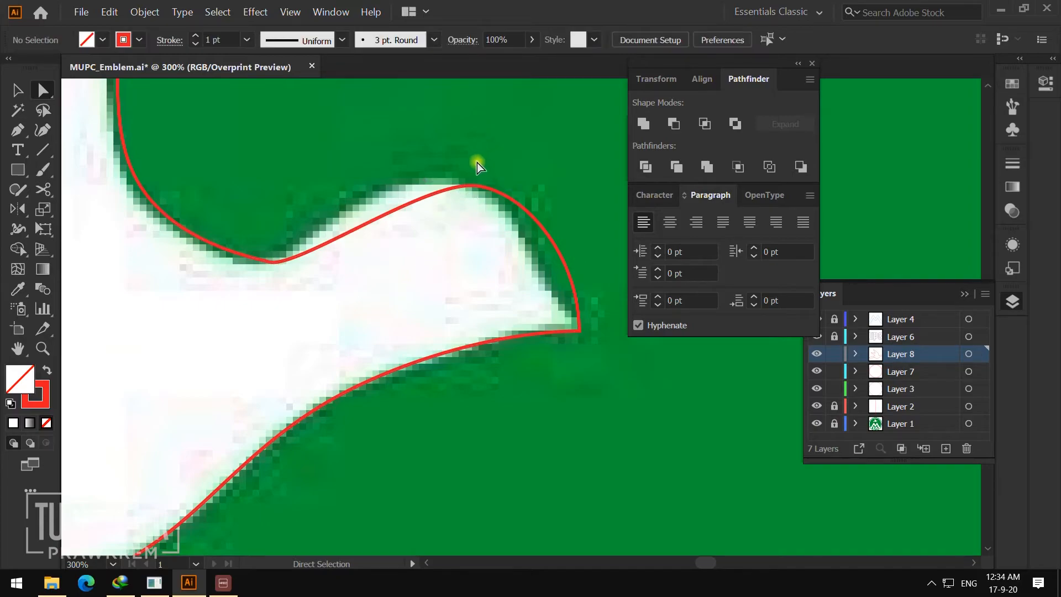
pyautogui.click(475, 185)
pyautogui.press('p')
pyautogui.moveTo(475, 186); pyautogui.dragTo(408, 178)
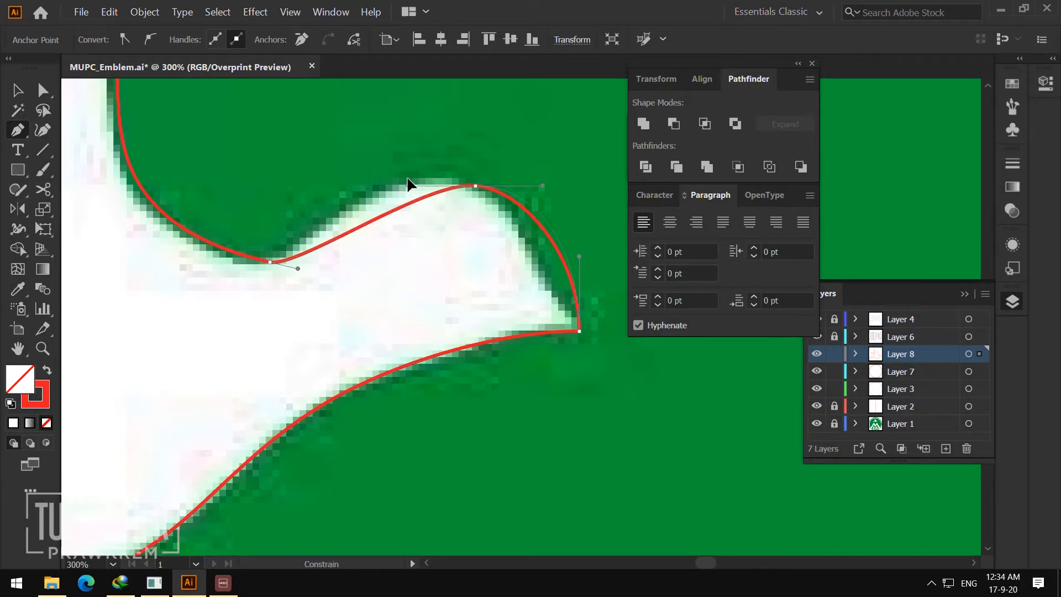
pyautogui.press('a')
pyautogui.moveTo(475, 186); pyautogui.dragTo(431, 180)
# - Give the anchor in the dip behind the head horizontal handles and move it to the lowest point of the dip
pyautogui.press('space')
pyautogui.moveTo(294, 236); pyautogui.dragTo(451, 262)
pyautogui.click(427, 287)
pyautogui.press('p')
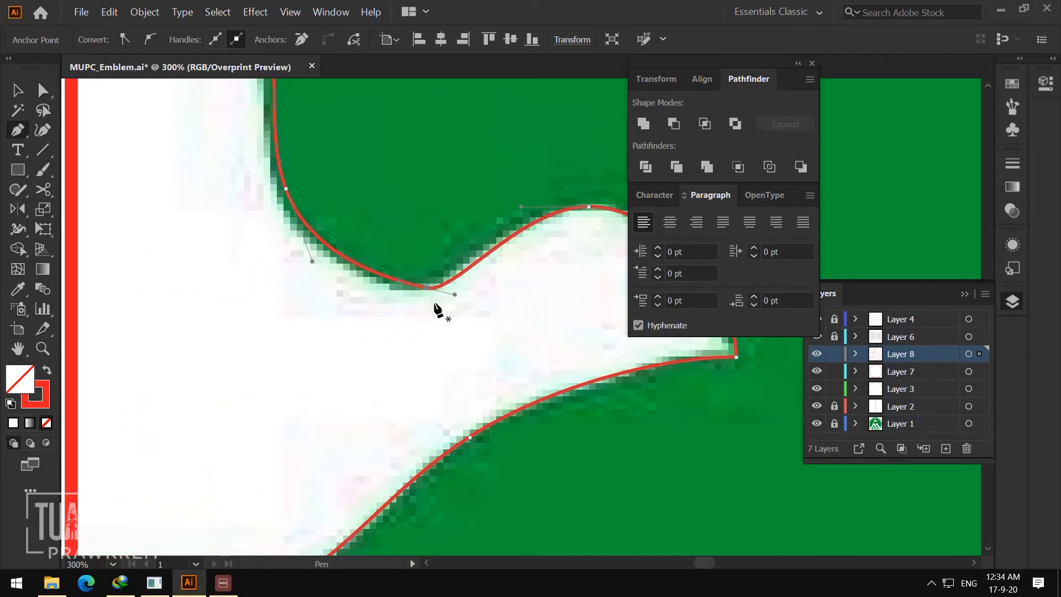
pyautogui.press('alt')
pyautogui.hotkey('alt', 'shift')
pyautogui.moveTo(427, 288); pyautogui.dragTo(360, 289)
pyautogui.hotkey('ctrl', 'z')
pyautogui.press('a')
pyautogui.moveTo(427, 293); pyautogui.dragTo(411, 289)
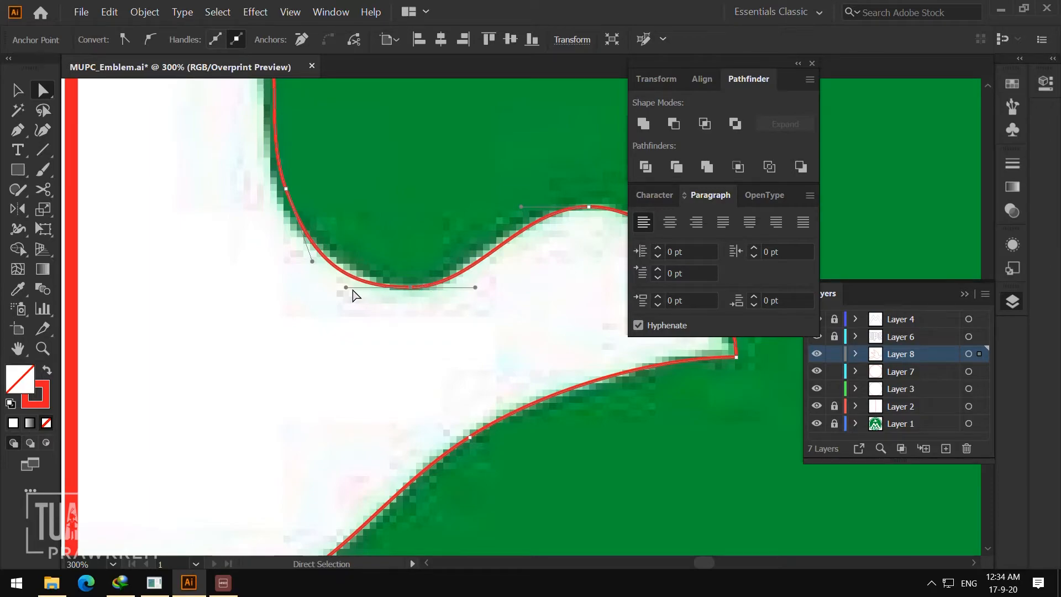
# - Move the anchor above the dip outward to the image edge, and nudge the head-top anchor six steps left
pyautogui.moveTo(393, 230); pyautogui.dragTo(472, 288)
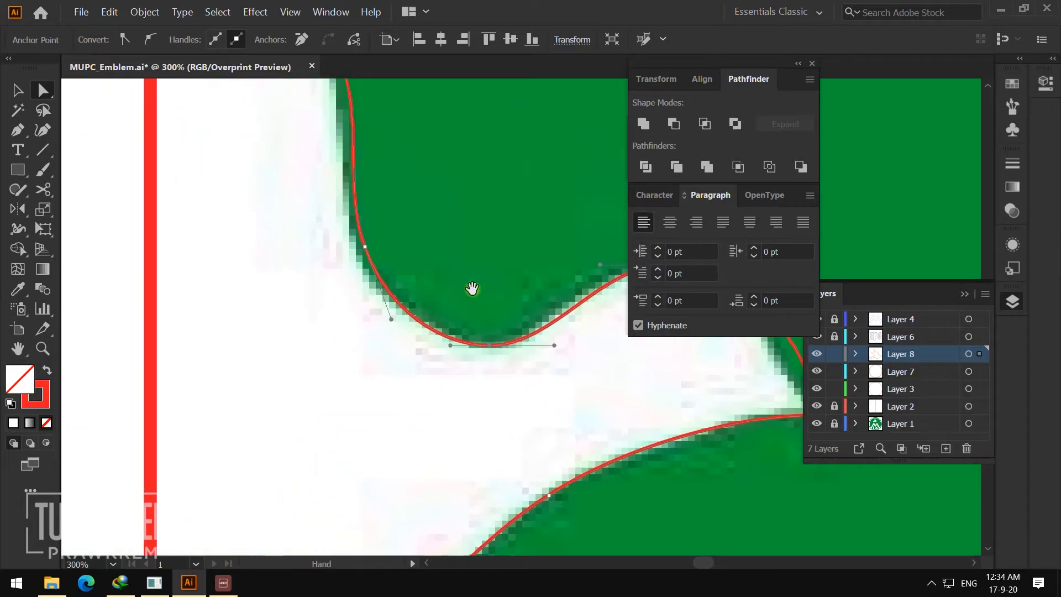
pyautogui.moveTo(366, 250); pyautogui.dragTo(350, 244)
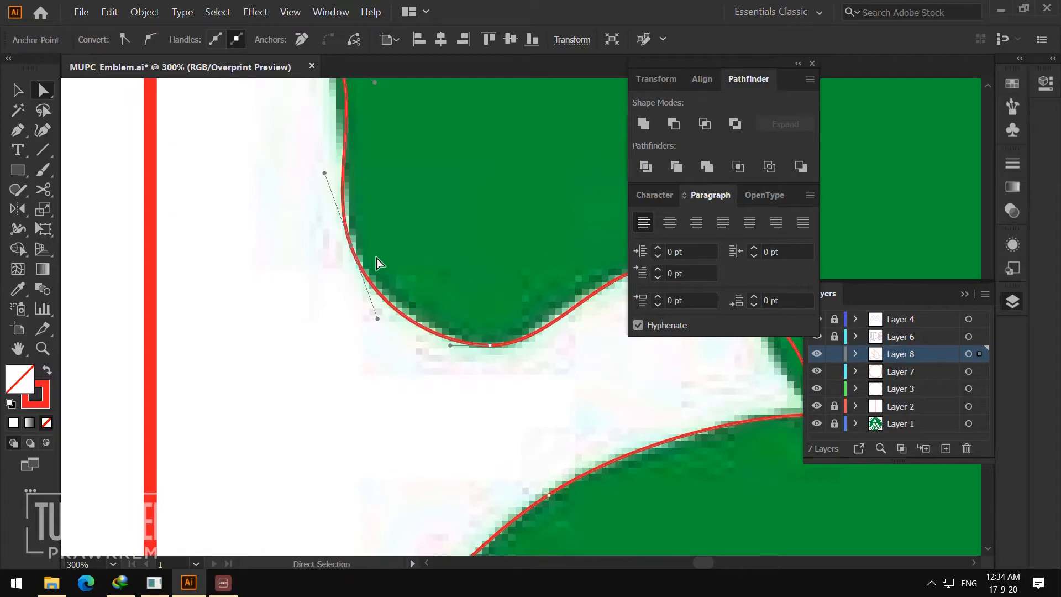
pyautogui.hscroll(3, 414, 256)
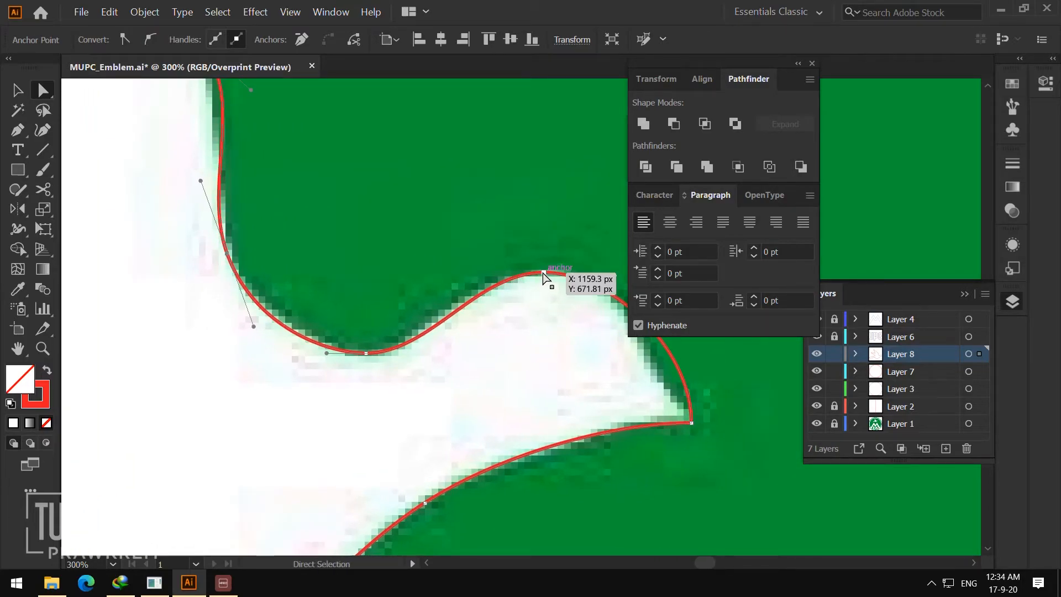
pyautogui.click(543, 272)
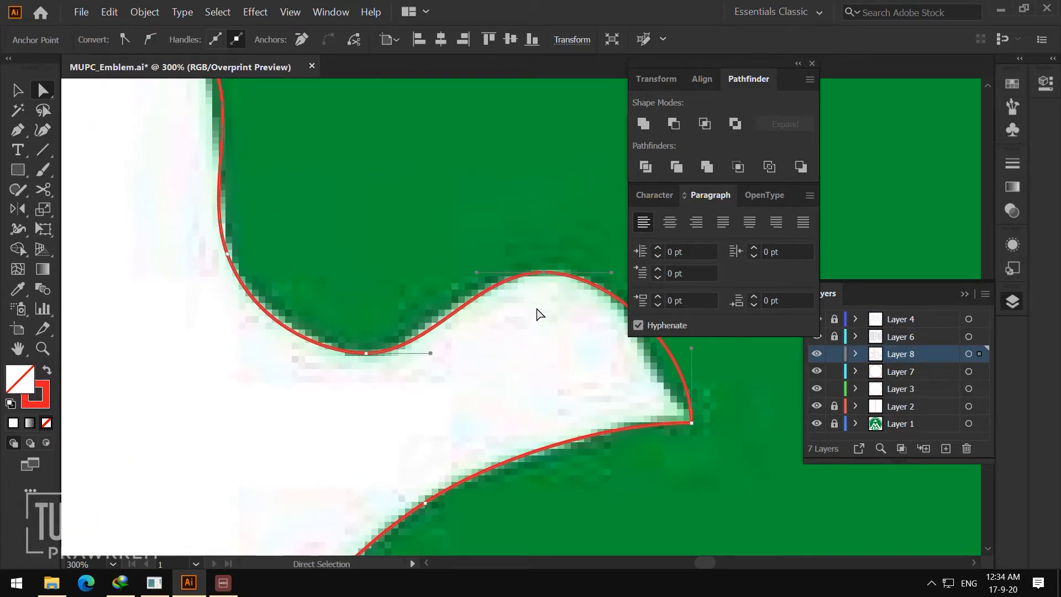
pyautogui.press('Left')
pyautogui.press('Left')
pyautogui.press('Left')
pyautogui.press('Left')
pyautogui.press('Left')
pyautogui.press('Left')
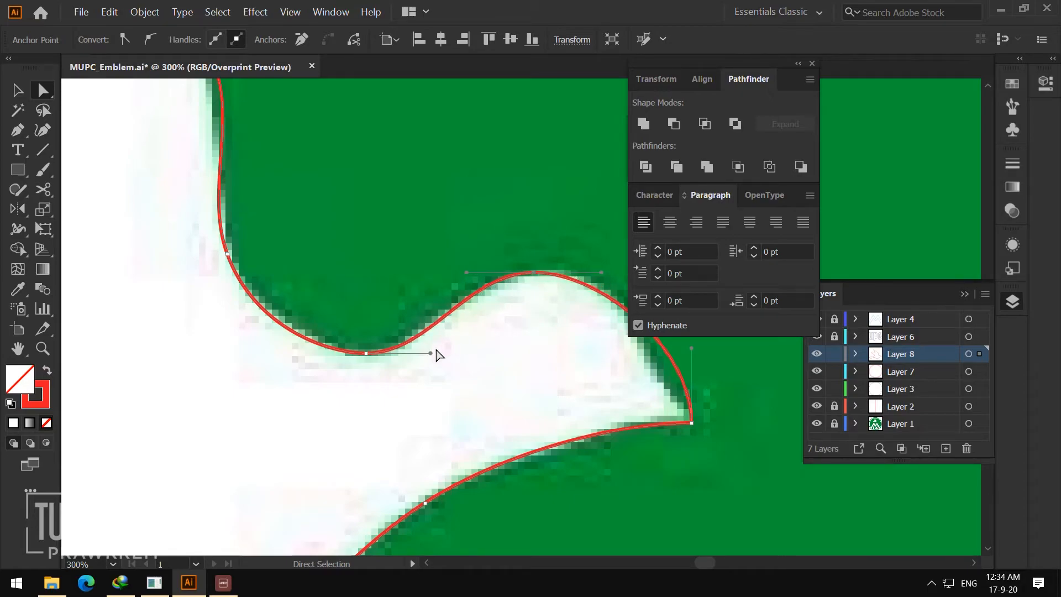
# - Nudge the anchor in the dip left and move the anchor above it slightly right to fit the image edge
pyautogui.click(367, 354)
pyautogui.press('Left')
pyautogui.press('Left')
pyautogui.press('Left')
pyautogui.press('Left')
pyautogui.press('Left')
pyautogui.press('Left')
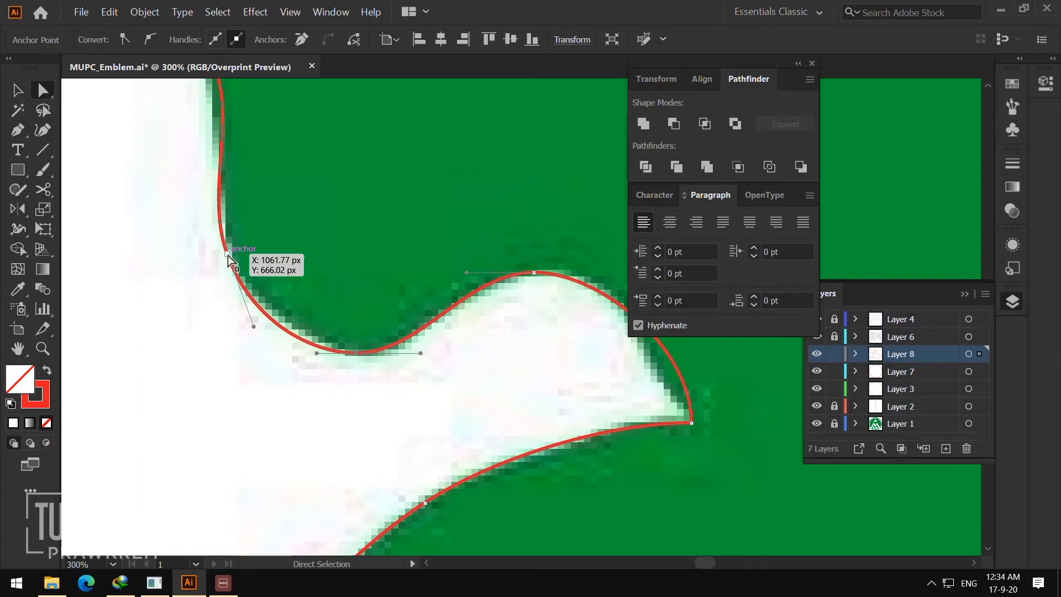
pyautogui.moveTo(227, 254); pyautogui.dragTo(233, 253)
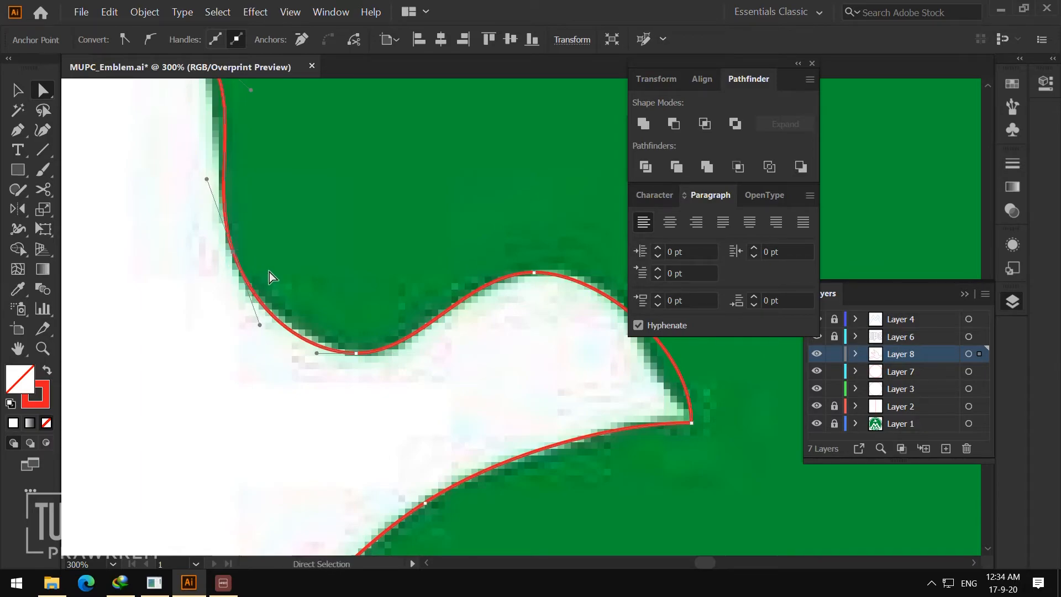
pyautogui.moveTo(358, 354); pyautogui.dragTo(354, 352)
# - Lengthen the head-top handle towards the beak, angle the tip's upper handle inward, and move the tip slightly outward
pyautogui.moveTo(486, 348); pyautogui.dragTo(357, 346)
pyautogui.click(404, 270)
pyautogui.moveTo(473, 270); pyautogui.dragTo(503, 254)
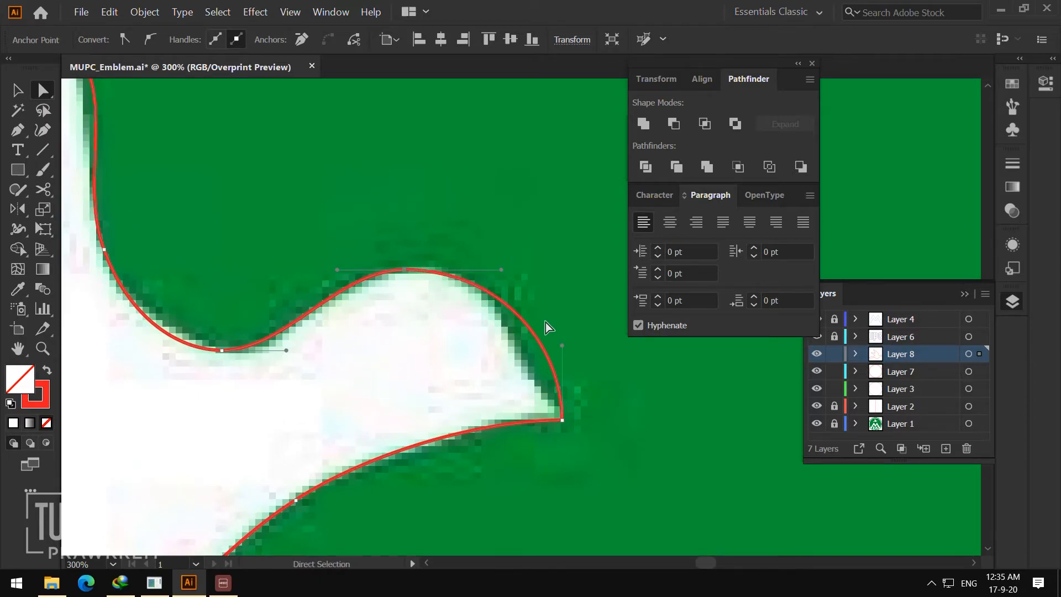
pyautogui.moveTo(562, 346); pyautogui.dragTo(506, 350)
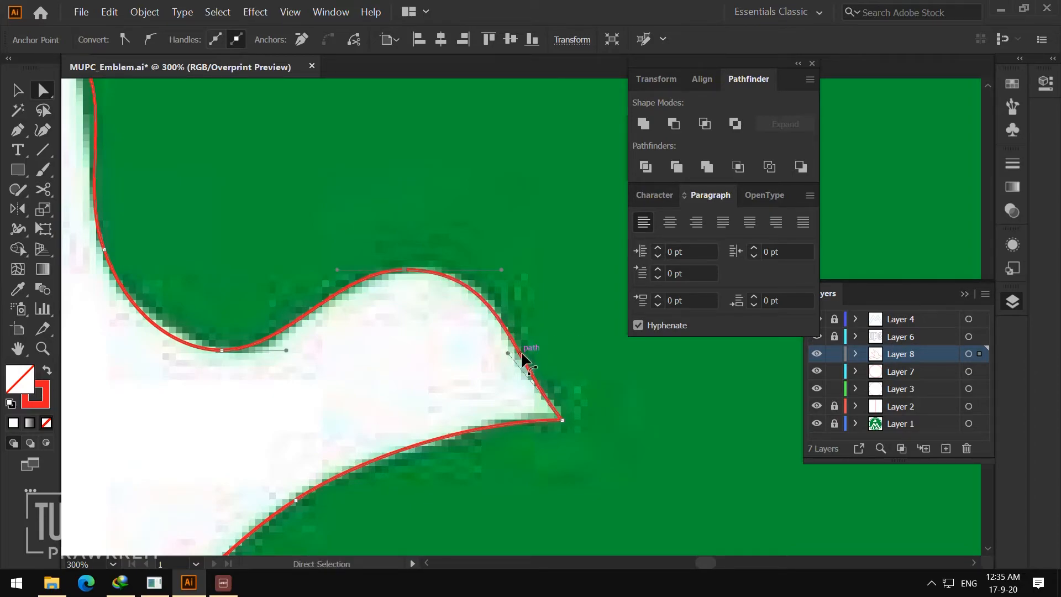
pyautogui.moveTo(562, 420); pyautogui.dragTo(569, 421)
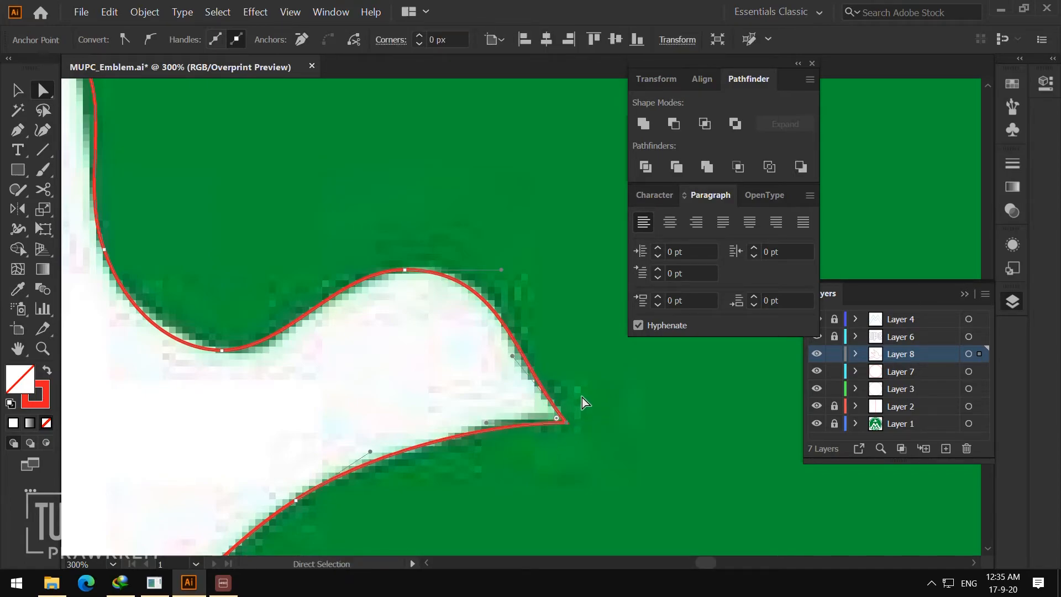
# - Add an anchor on the beak's underside near the tip, move it to the image edge, and lower its belly-side handle
pyautogui.moveTo(442, 293); pyautogui.dragTo(480, 286)
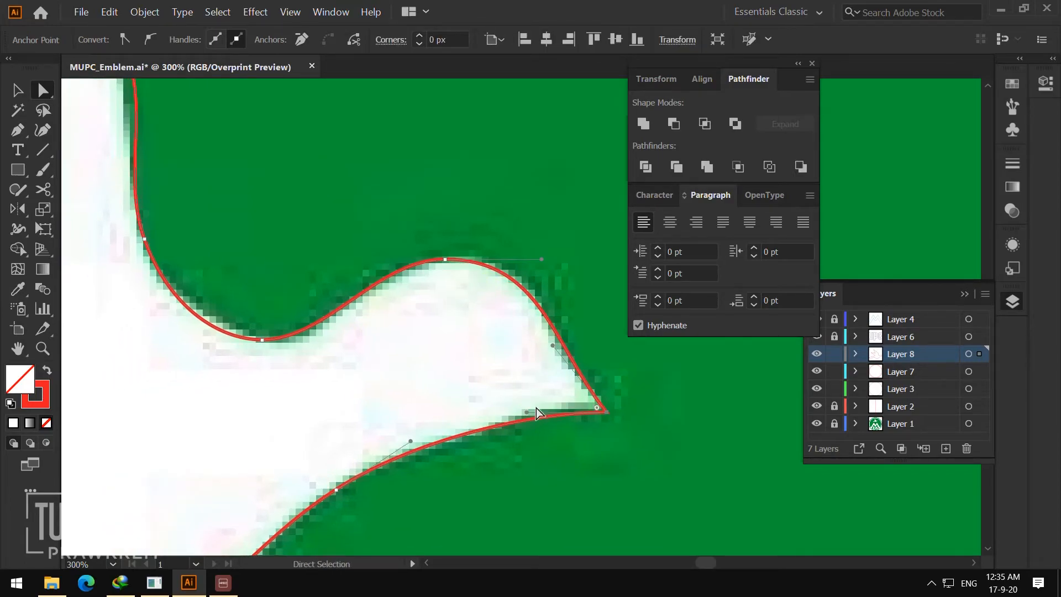
pyautogui.press('z')
pyautogui.click(533, 371)
pyautogui.click(533, 371)
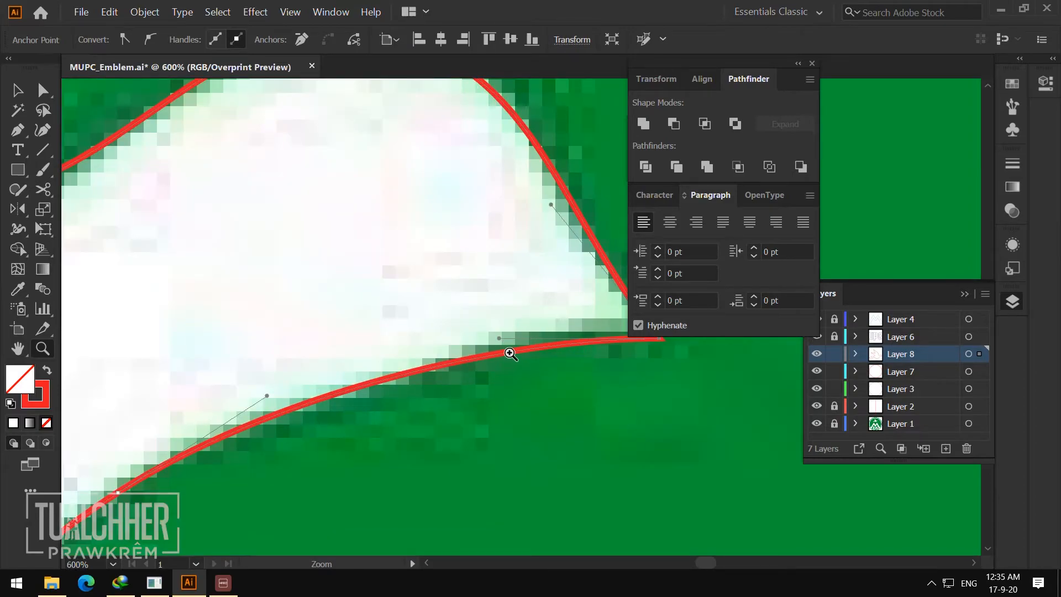
pyautogui.press('p')
pyautogui.click(514, 351)
pyautogui.press('a')
pyautogui.moveTo(514, 351); pyautogui.dragTo(511, 338)
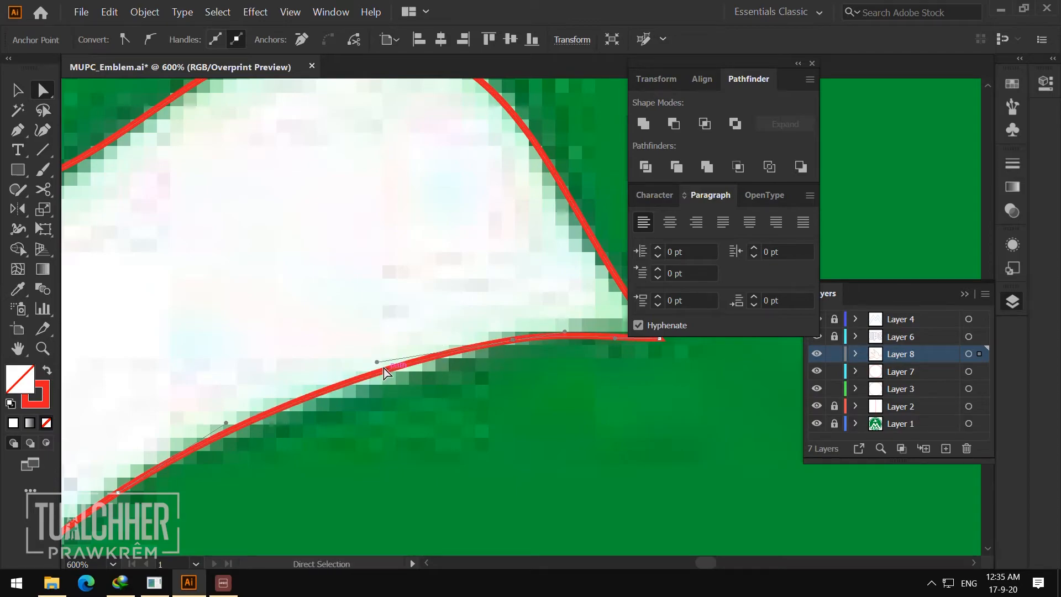
pyautogui.moveTo(379, 363); pyautogui.dragTo(376, 377)
# - Refine the new under-beak anchor's position and the handles between it and the beak tip
pyautogui.moveTo(567, 362); pyautogui.dragTo(647, 341)
pyautogui.moveTo(523, 359); pyautogui.dragTo(335, 401)
pyautogui.moveTo(360, 361); pyautogui.dragTo(339, 360)
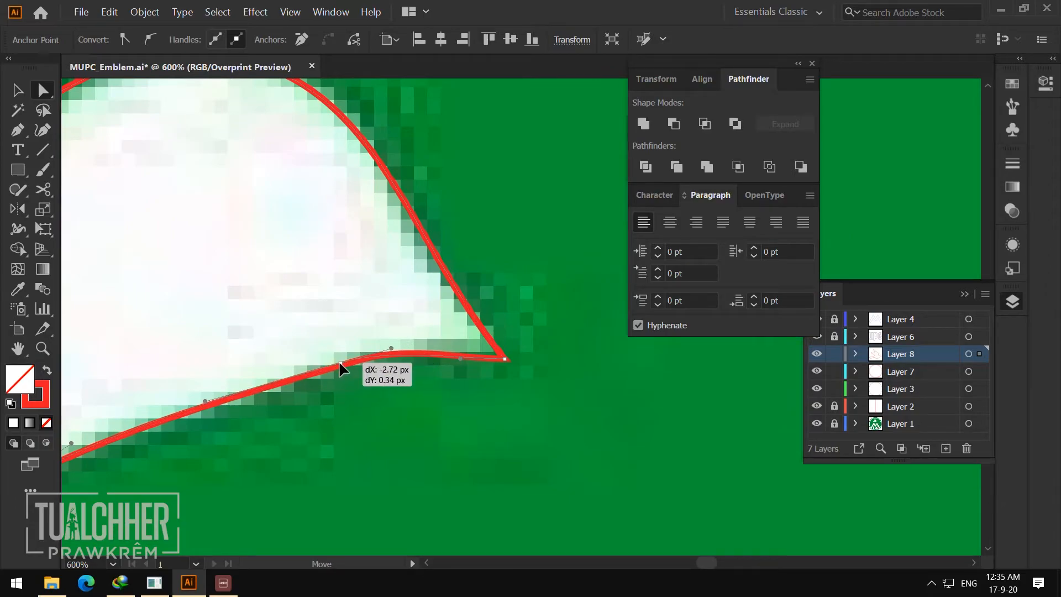
pyautogui.moveTo(462, 359); pyautogui.dragTo(463, 352)
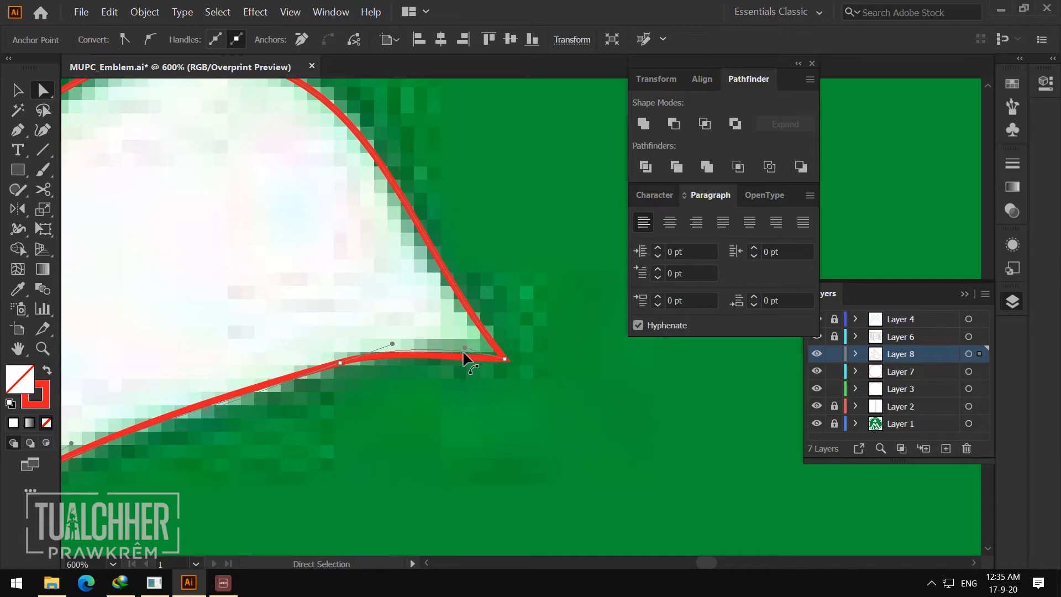
pyautogui.click(412, 390)
pyautogui.click(339, 366)
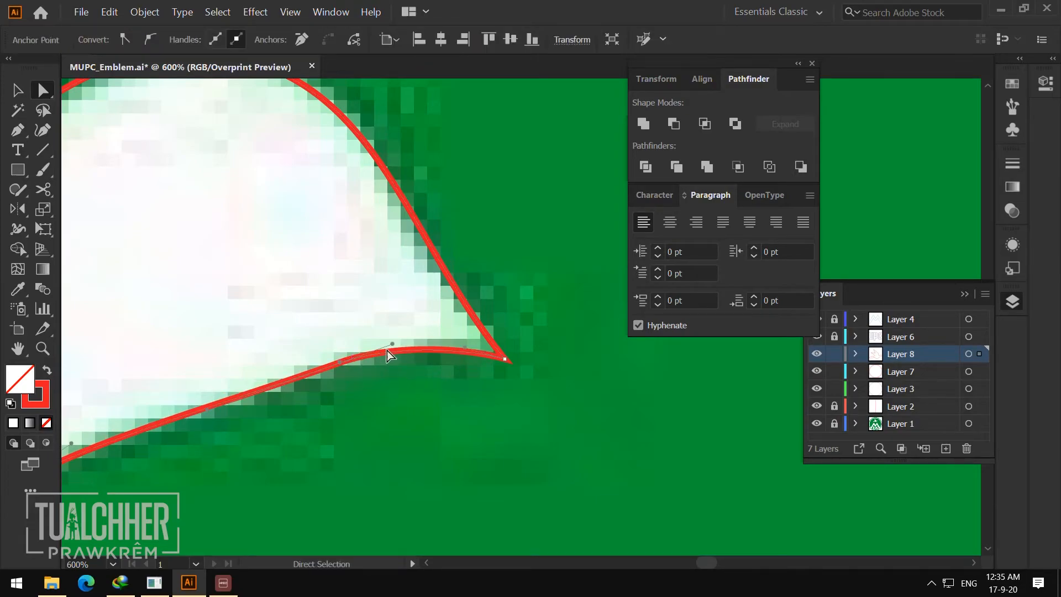
pyautogui.moveTo(392, 344); pyautogui.dragTo(403, 343)
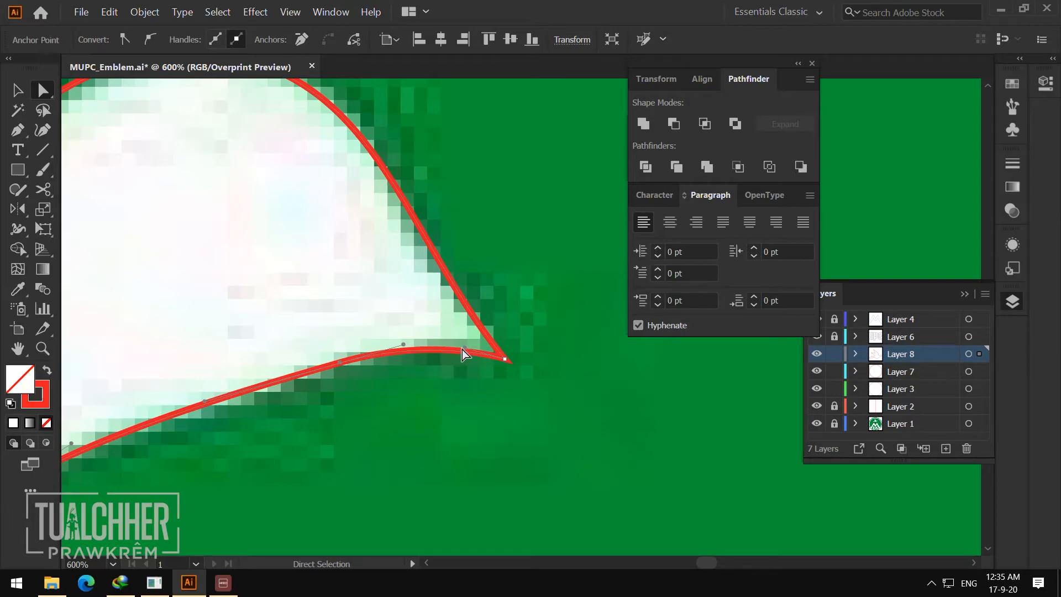
# - Add an anchor on the beak's upper edge above the tip and bow the segment between it and the tip outward
pyautogui.click(499, 294)
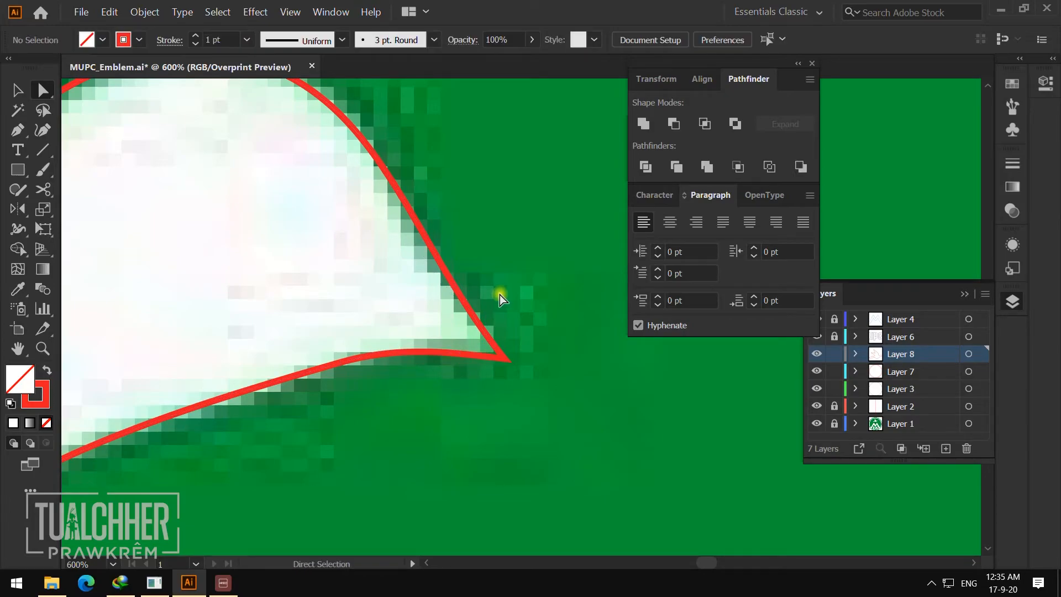
pyautogui.click(465, 301)
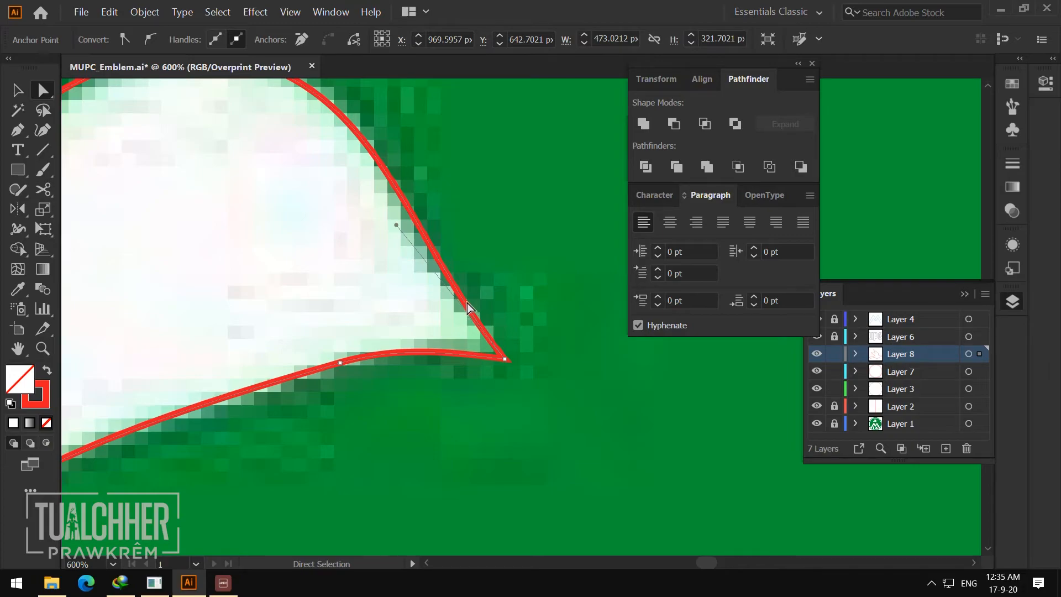
pyautogui.press('+')
pyautogui.click(439, 260)
pyautogui.press('a')
pyautogui.moveTo(489, 319); pyautogui.dragTo(461, 286)
pyautogui.hotkey('ctrl', 'z')
pyautogui.click(486, 270)
pyautogui.click(439, 260)
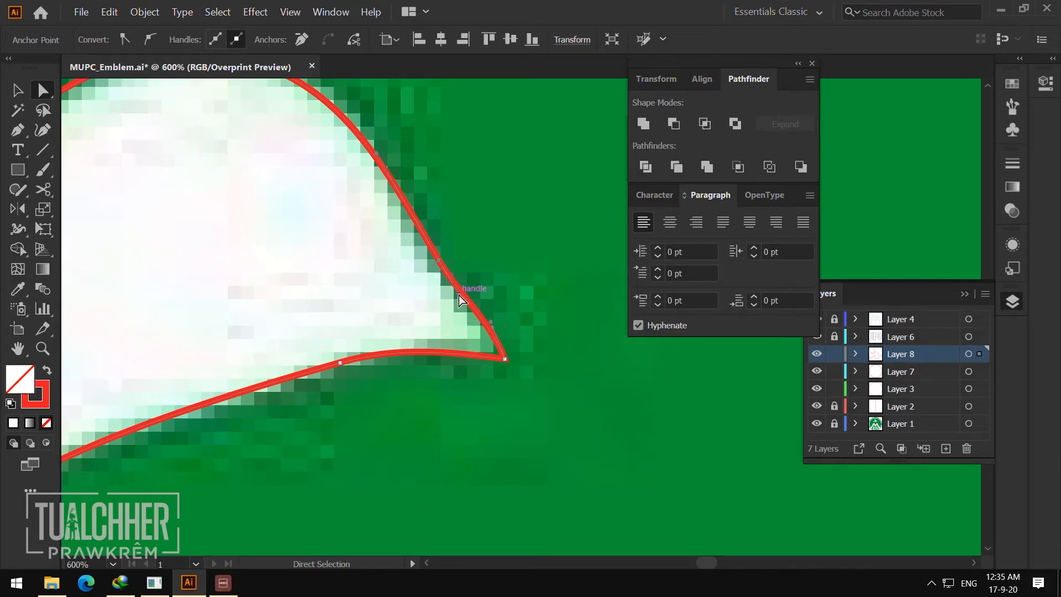
pyautogui.press('p')
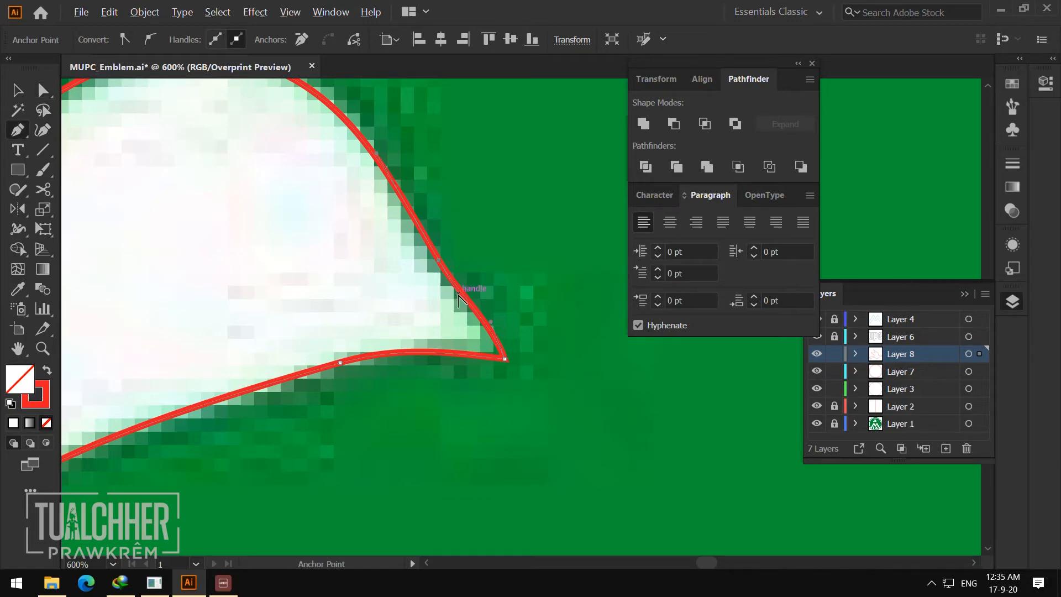
pyautogui.moveTo(465, 288); pyautogui.dragTo(468, 286)
pyautogui.press('v')
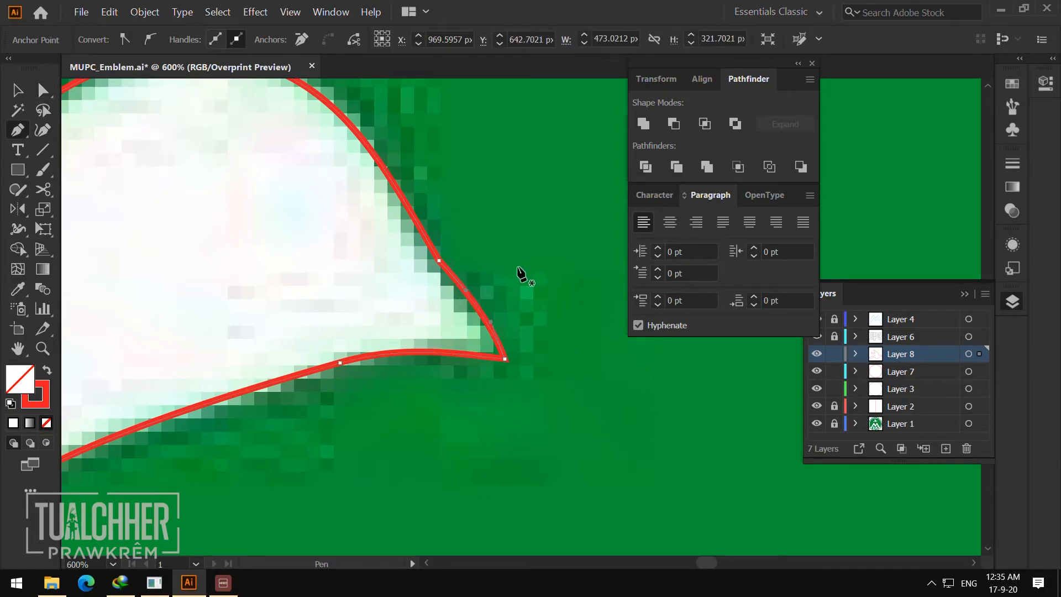
pyautogui.click(529, 252)
# - Curve the inner edge of the upper wing feather, from its tip to the notch below, to follow the image
pyautogui.press('z')
pyautogui.keyDown('alt'); pyautogui.click(505, 284); pyautogui.keyUp('alt')
pyautogui.keyDown('alt'); pyautogui.click(505, 296); pyautogui.keyUp('alt')
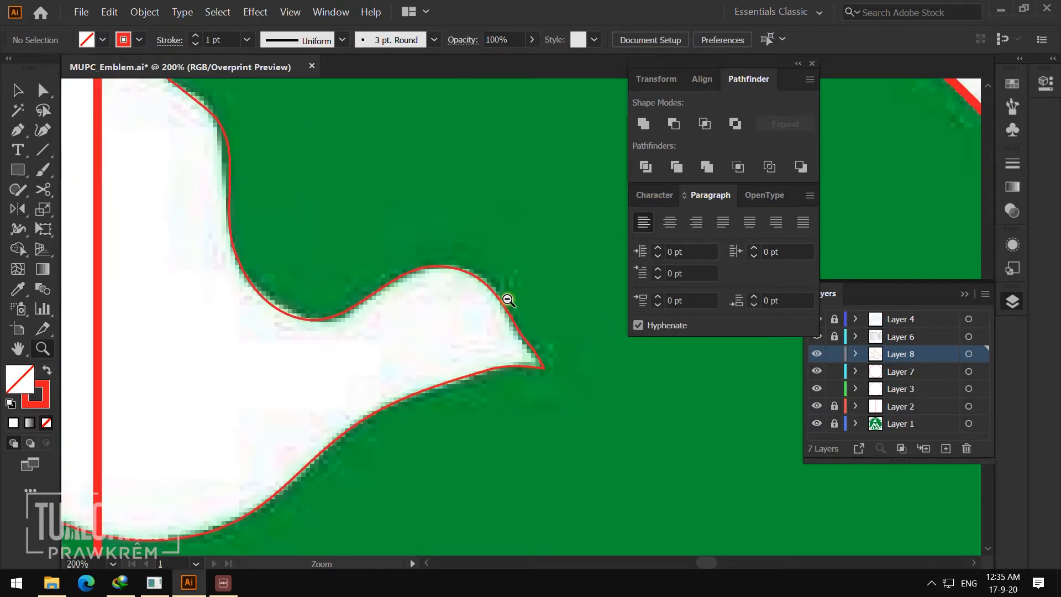
pyautogui.keyDown('alt'); pyautogui.click(505, 299); pyautogui.keyUp('alt')
pyautogui.moveTo(485, 310); pyautogui.dragTo(568, 352)
pyautogui.moveTo(337, 172); pyautogui.dragTo(469, 279)
pyautogui.click(439, 232)
pyautogui.press('a')
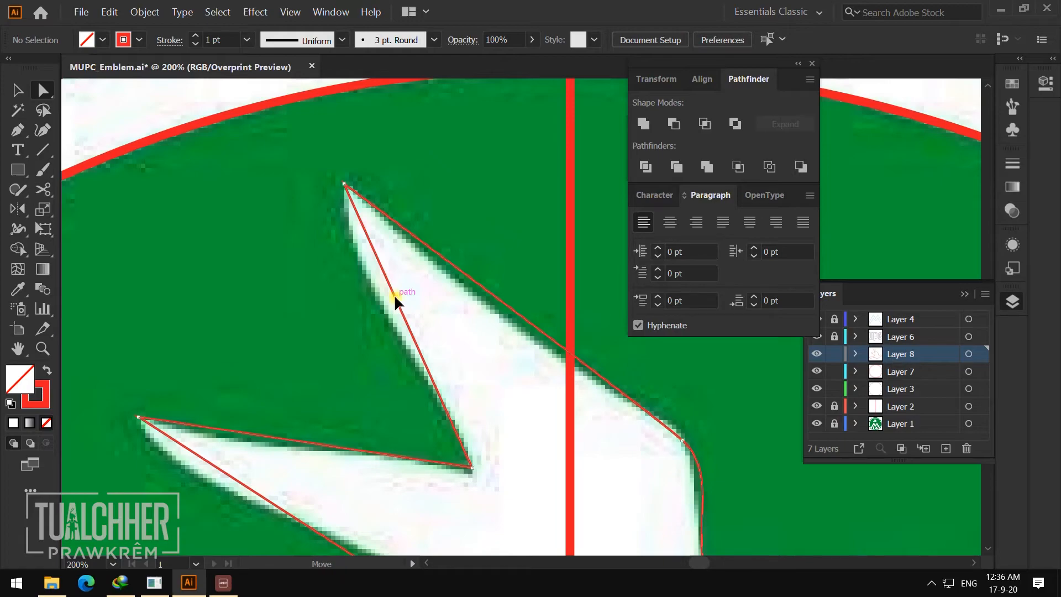
pyautogui.click(394, 296)
pyautogui.press('p')
pyautogui.moveTo(390, 285); pyautogui.dragTo(367, 290)
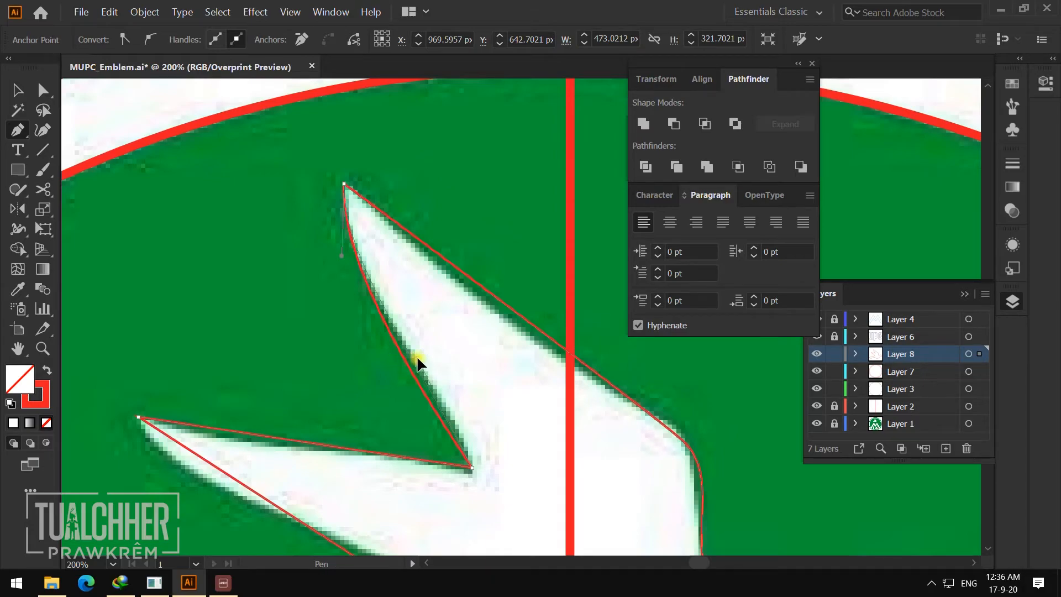
pyautogui.moveTo(429, 364); pyautogui.dragTo(409, 353)
pyautogui.press('a')
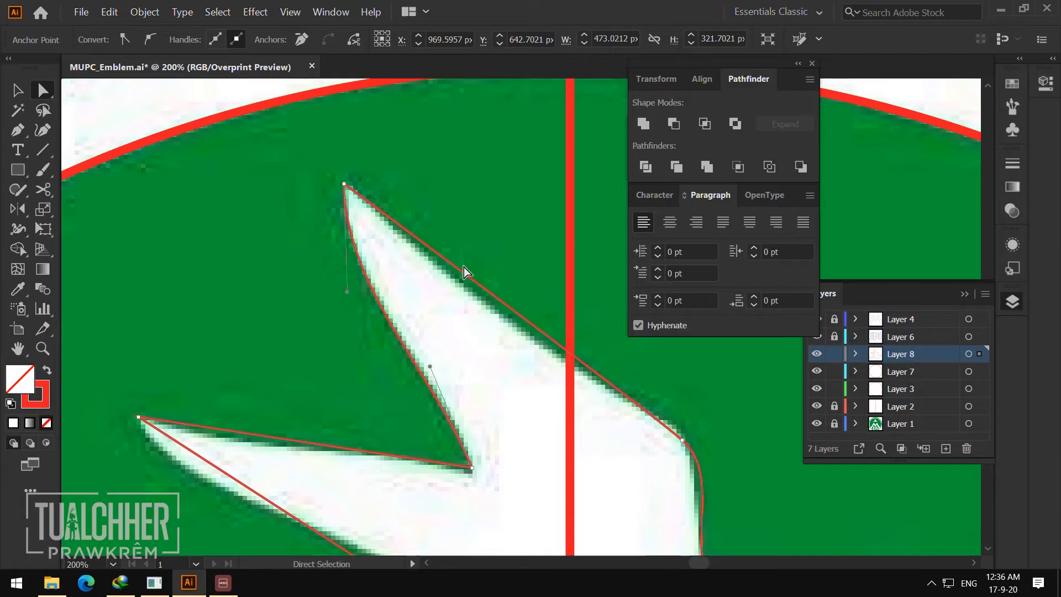
# - Move the wing's shoulder anchor up and slightly left, pull curve handles from the upper feather's tip, and fit the tip to the image
pyautogui.moveTo(473, 297); pyautogui.dragTo(402, 314)
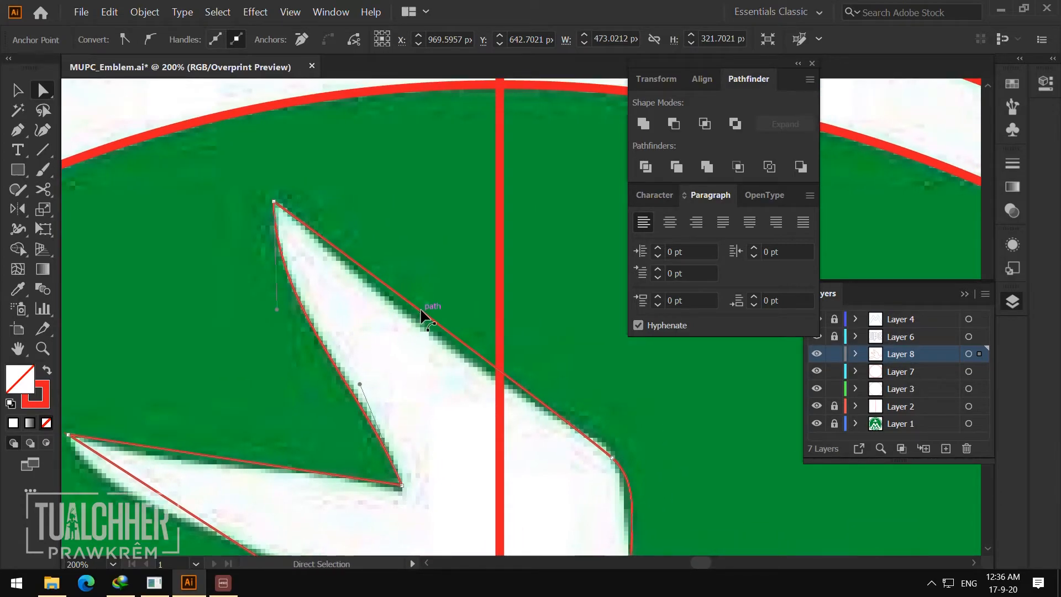
pyautogui.moveTo(612, 459); pyautogui.dragTo(603, 439)
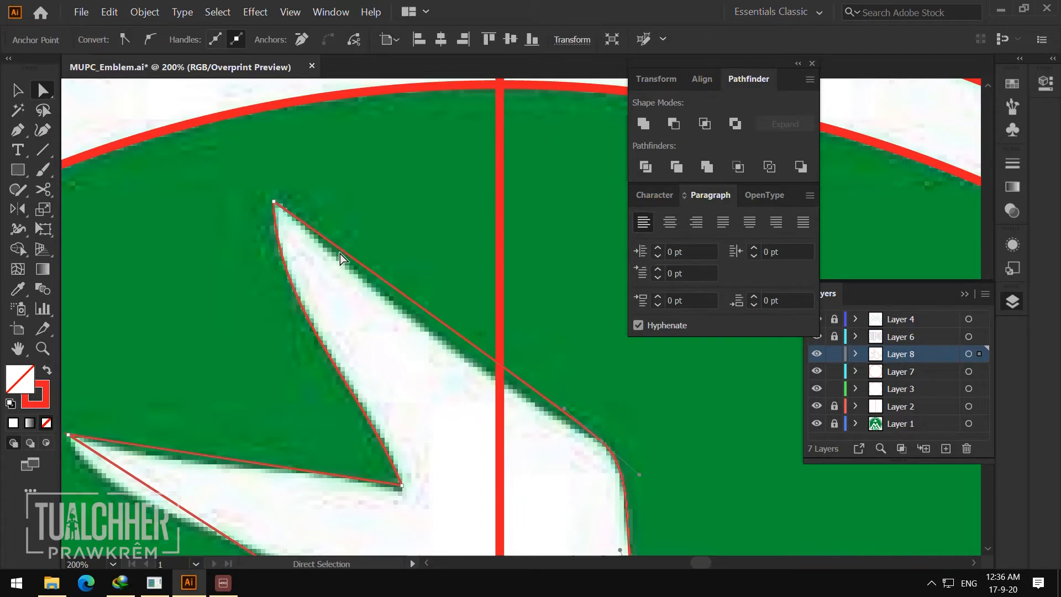
pyautogui.press('p')
pyautogui.press('alt')
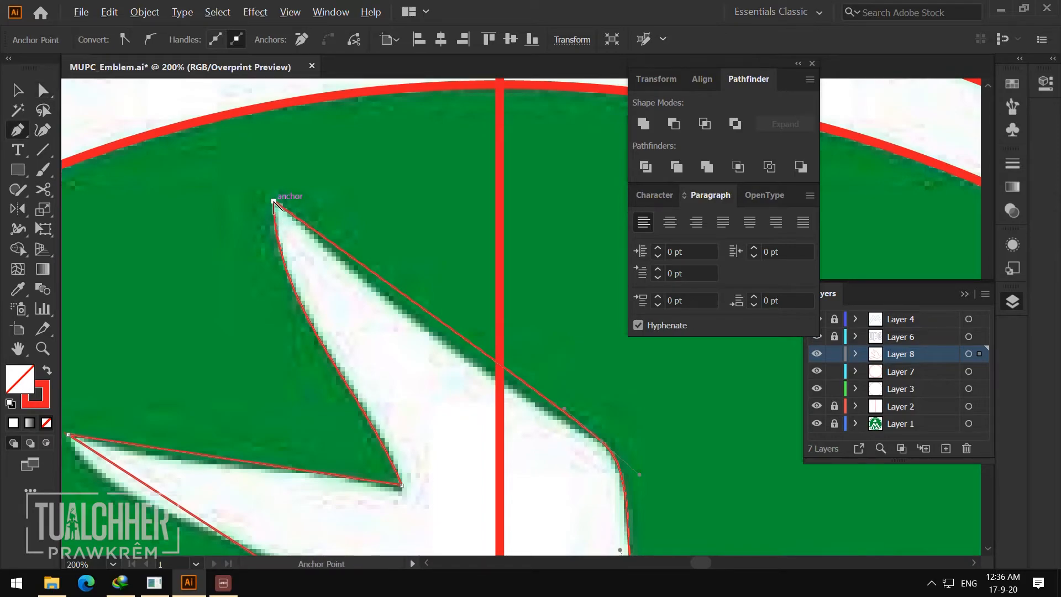
pyautogui.moveTo(274, 202); pyautogui.dragTo(214, 198)
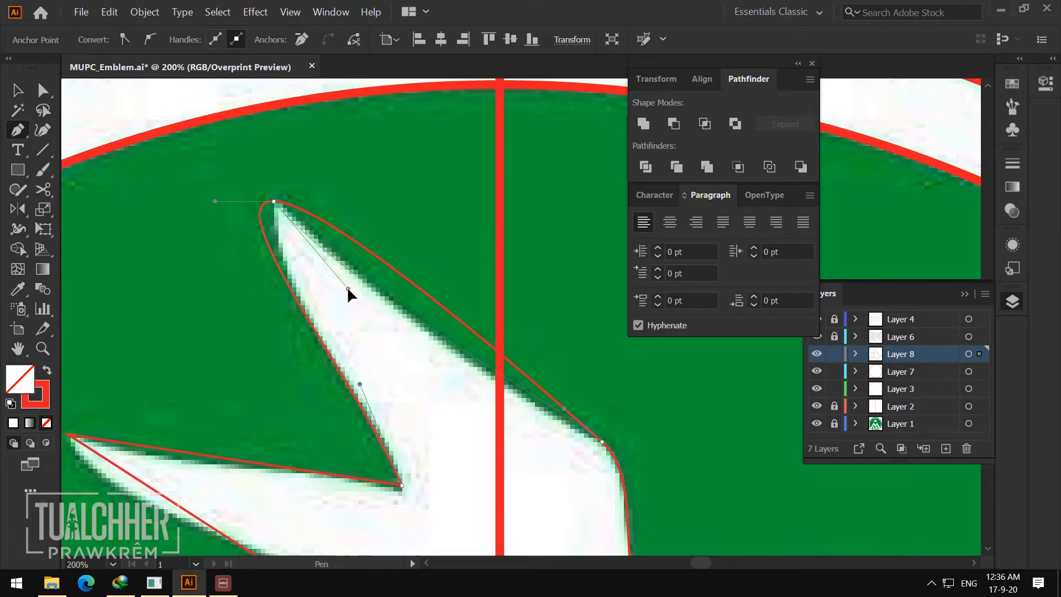
pyautogui.moveTo(347, 288); pyautogui.dragTo(348, 288)
pyautogui.press('a')
pyautogui.moveTo(276, 203); pyautogui.dragTo(268, 312)
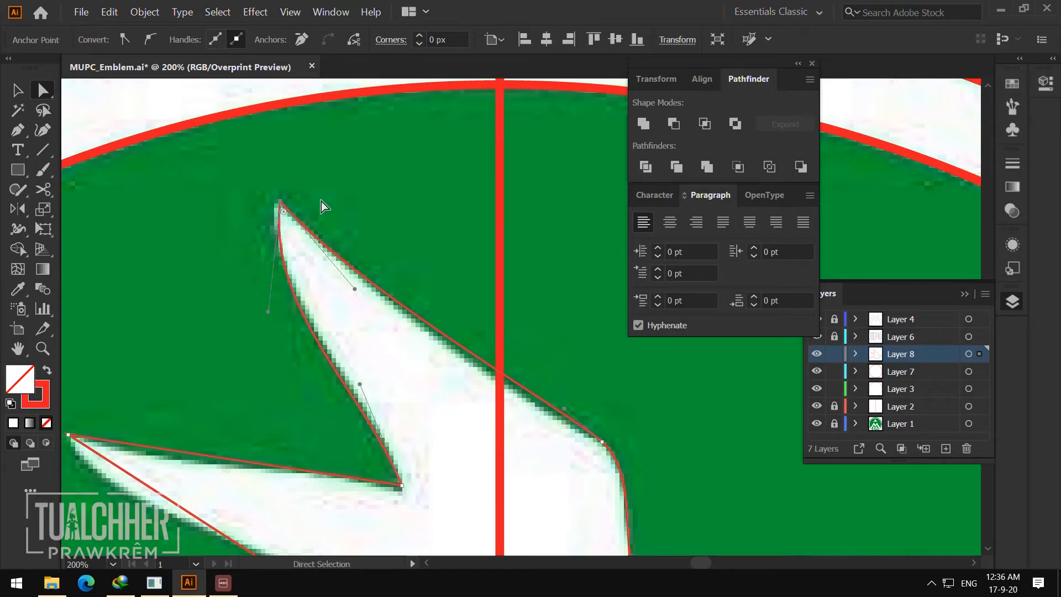
pyautogui.press('Left')
pyautogui.press('Left')
pyautogui.click(370, 200)
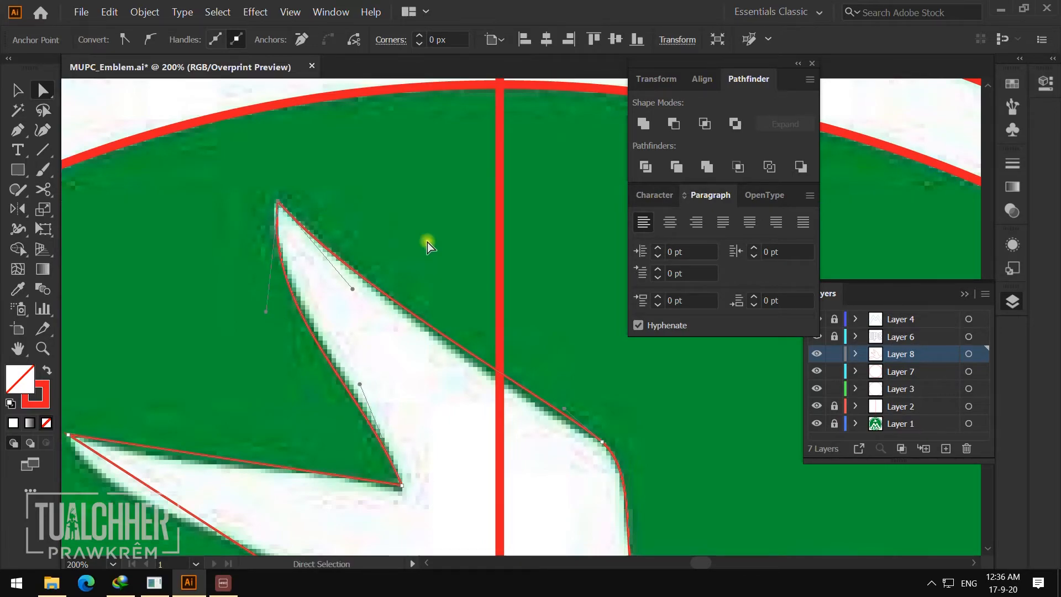
# - Adjust the shoulder anchor's handle and bend the wing's long upper edge inward to the image edge
pyautogui.click(600, 443)
pyautogui.moveTo(598, 445); pyautogui.dragTo(602, 442)
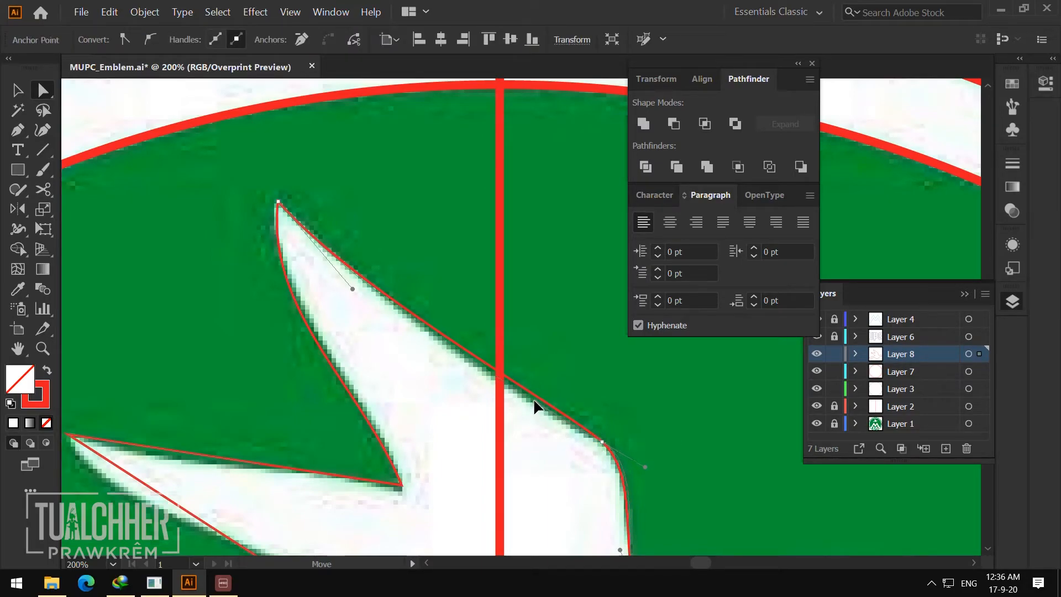
pyautogui.moveTo(504, 385); pyautogui.dragTo(503, 384)
pyautogui.moveTo(569, 358); pyautogui.dragTo(499, 253)
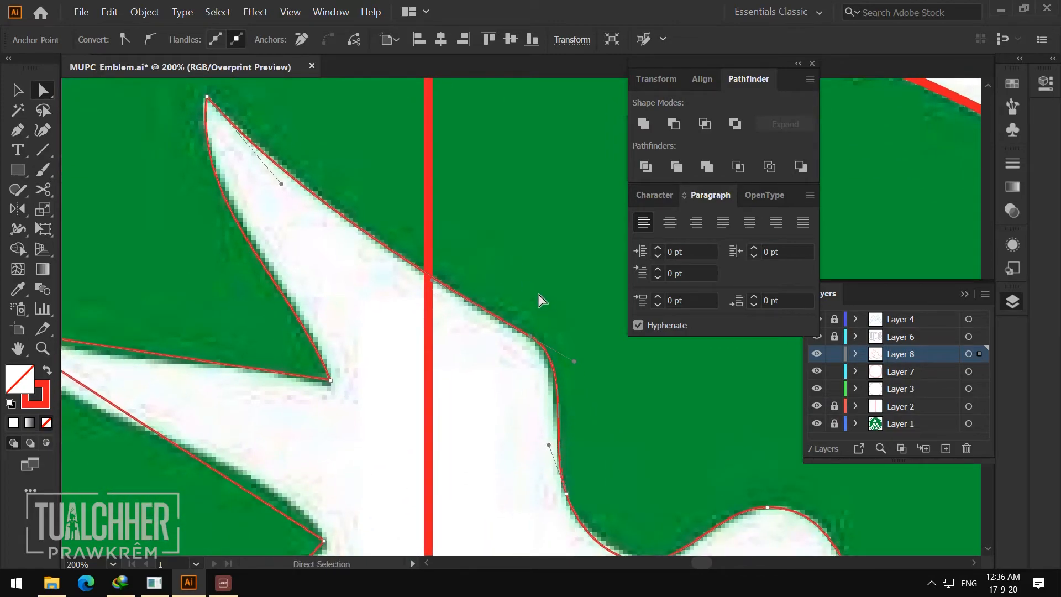
pyautogui.click(504, 260)
# - Curve the lower edge of the second wing feather into an S-shape by adjusting the handles at both of its ends
pyautogui.moveTo(424, 293); pyautogui.dragTo(495, 260)
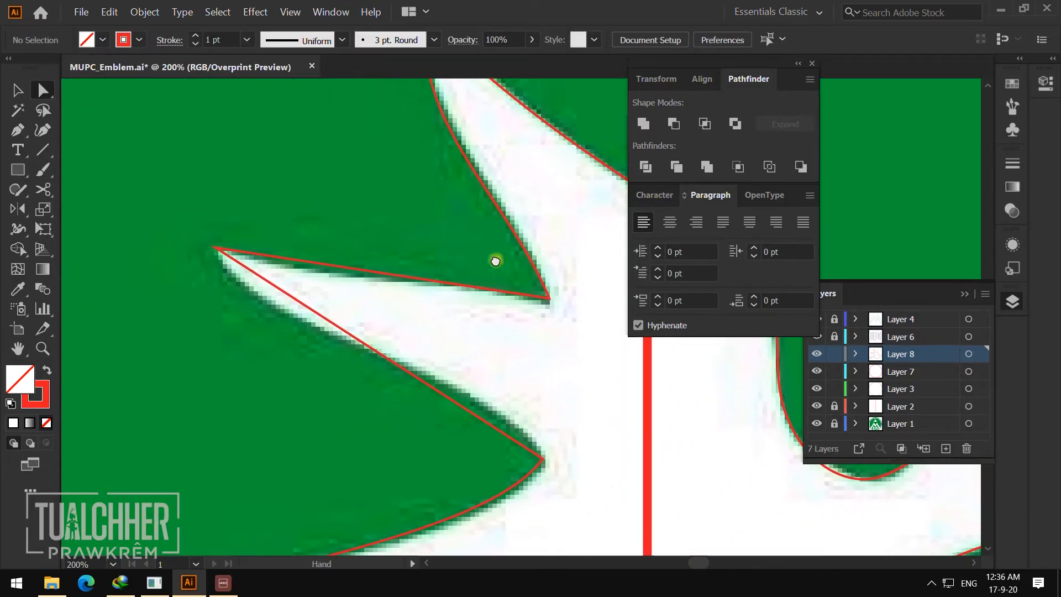
pyautogui.press('p')
pyautogui.moveTo(340, 330); pyautogui.dragTo(302, 335)
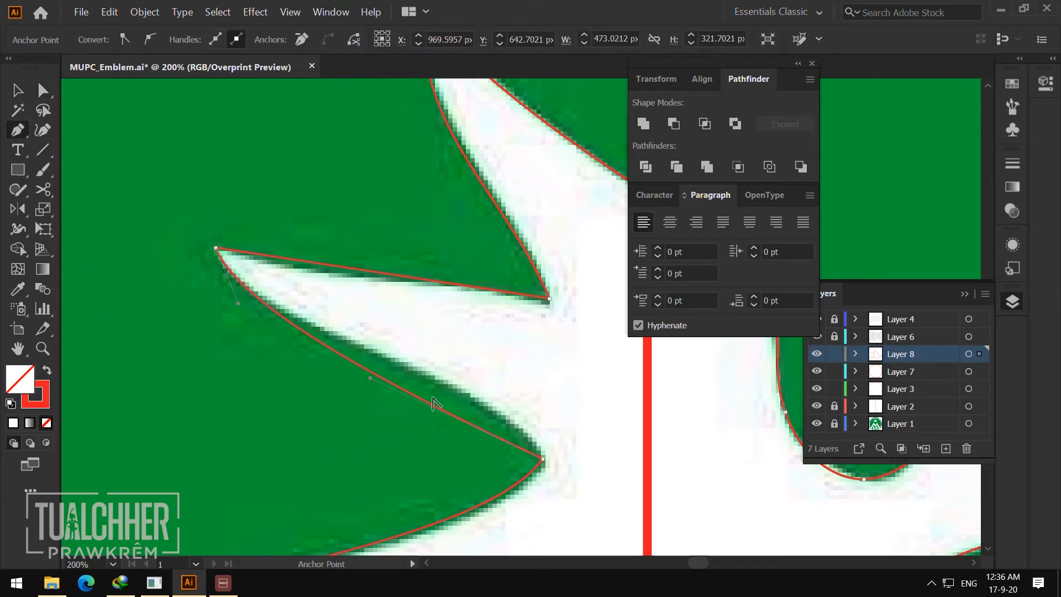
pyautogui.moveTo(371, 381); pyautogui.dragTo(485, 376)
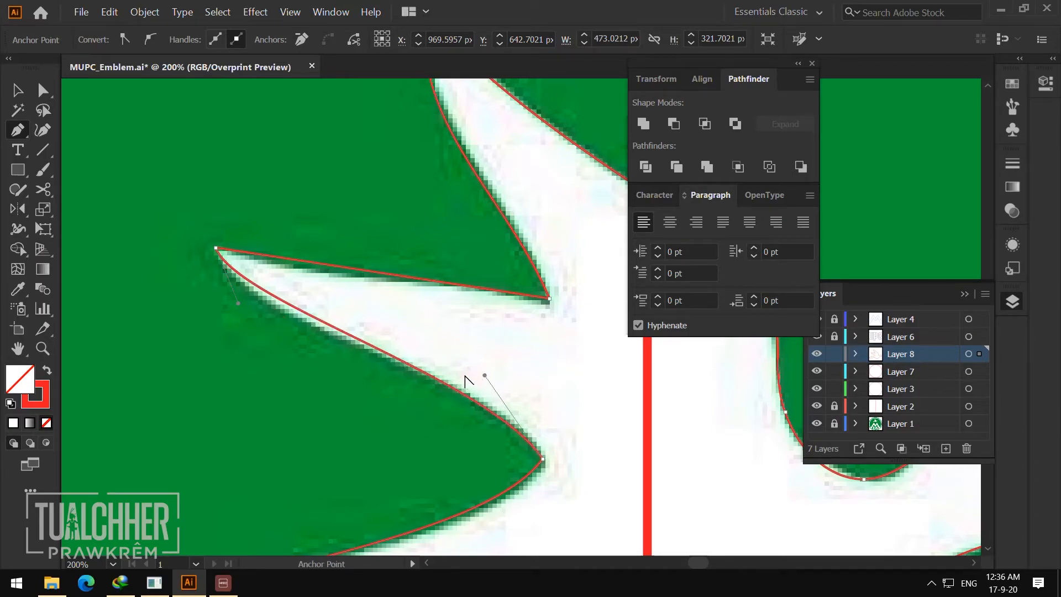
pyautogui.press('a')
pyautogui.moveTo(239, 306); pyautogui.dragTo(234, 329)
# - Round the inner corner below the second feather with vertical handles, lengthen the lower handle, and nudge the anchor left
pyautogui.press('space')
pyautogui.moveTo(546, 370); pyautogui.dragTo(509, 294)
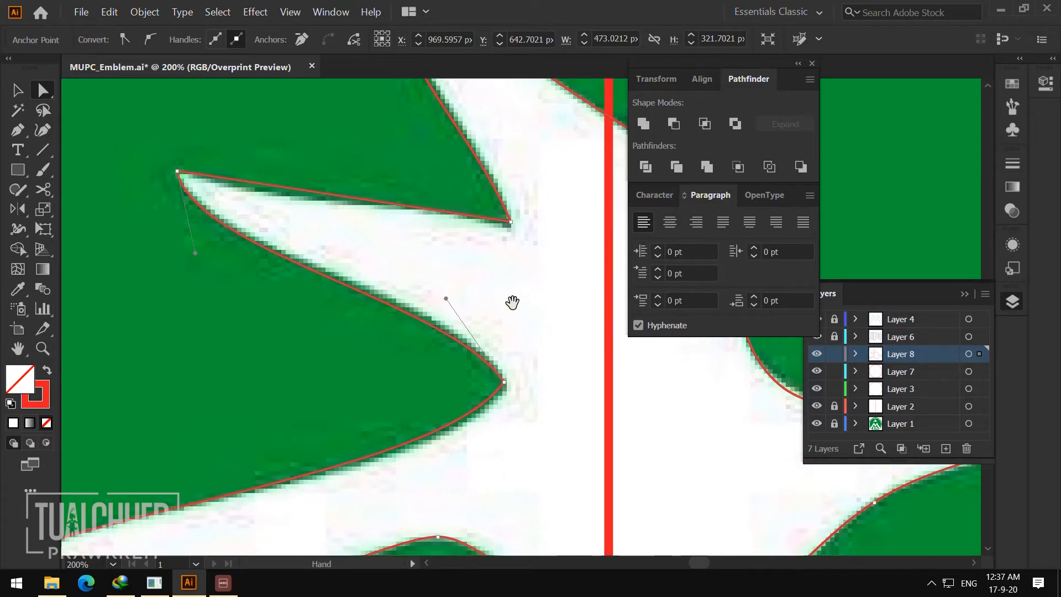
pyautogui.press('p')
pyautogui.press('alt')
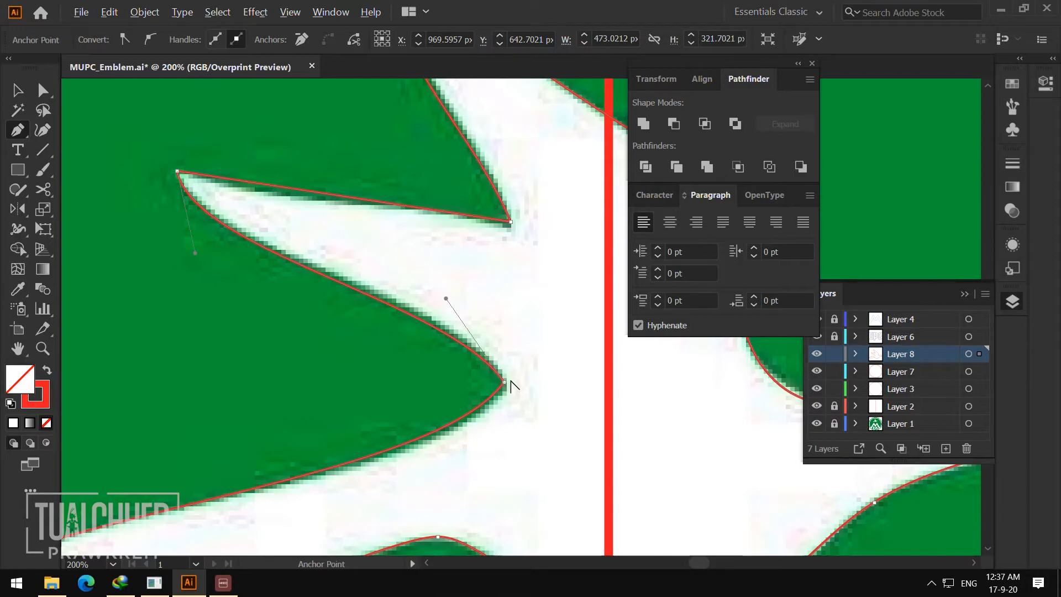
pyautogui.moveTo(503, 381); pyautogui.dragTo(517, 440)
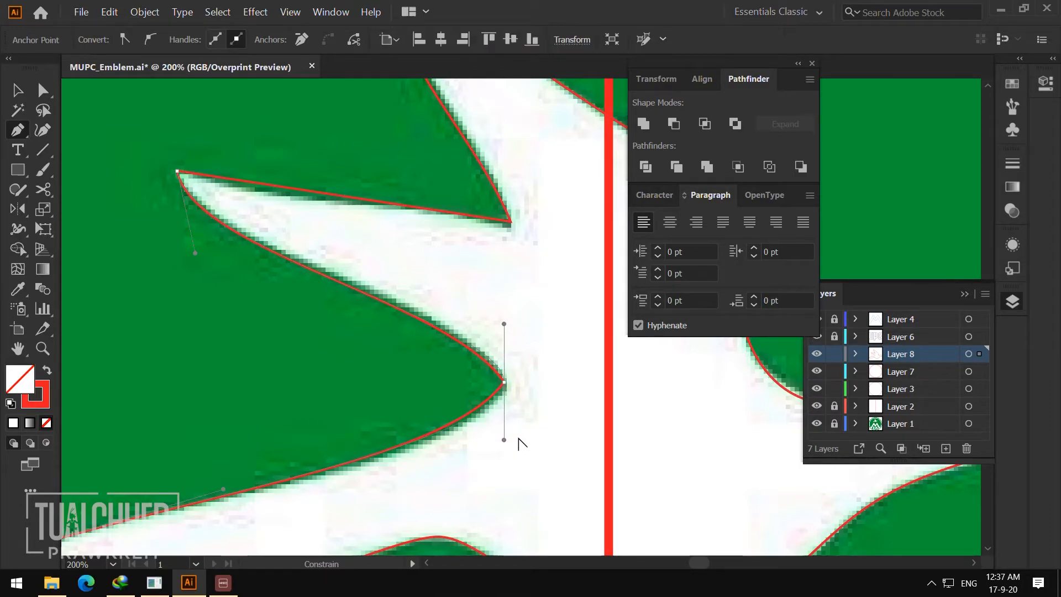
pyautogui.press('space')
pyautogui.moveTo(535, 346); pyautogui.dragTo(575, 275)
pyautogui.press('ctrl')
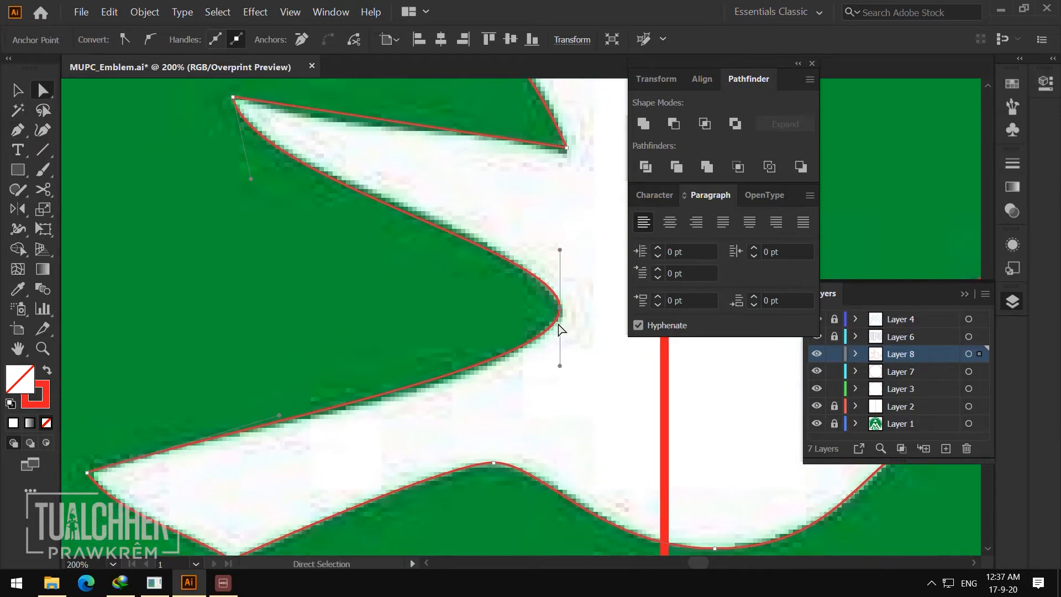
pyautogui.moveTo(559, 365); pyautogui.dragTo(559, 380)
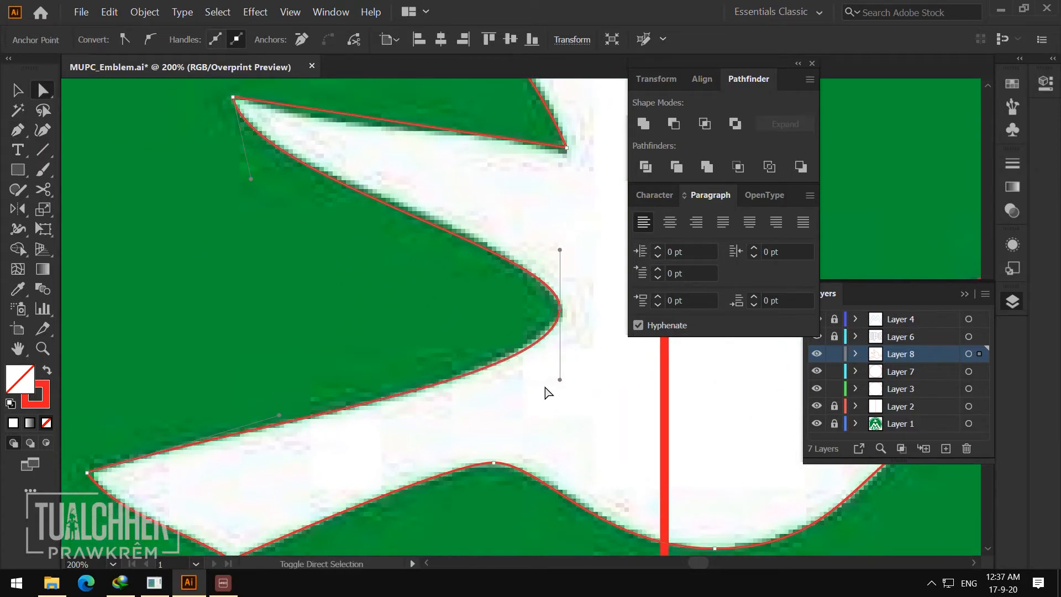
pyautogui.press('space')
pyautogui.moveTo(542, 269); pyautogui.dragTo(503, 388)
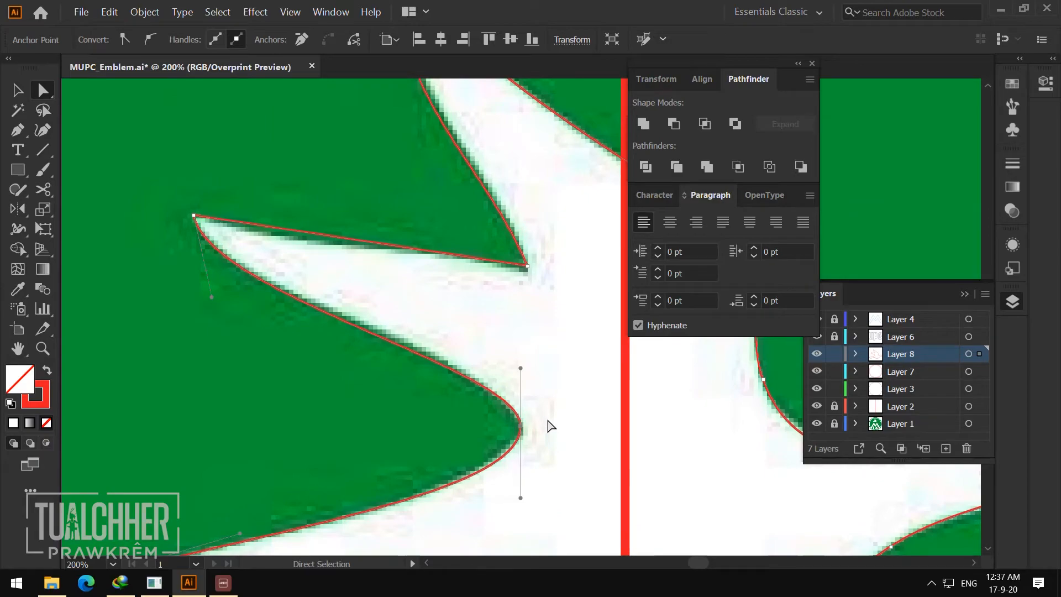
pyautogui.press('Left')
pyautogui.press('Left')
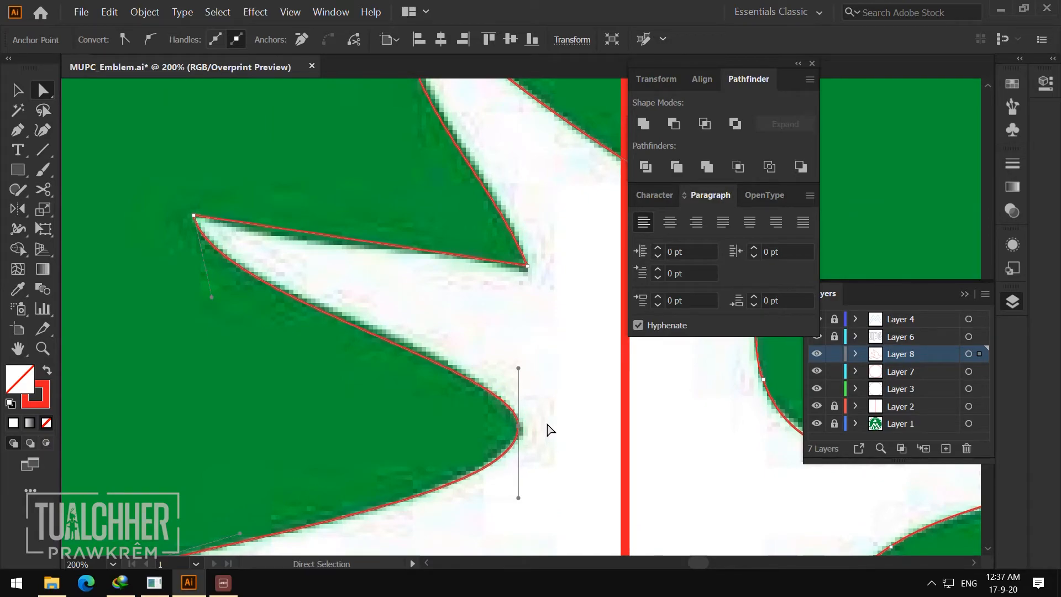
# - Pull short diagonal curve handles out of the notch anchor between the two wing feathers
pyautogui.click(528, 269)
pyautogui.press('p')
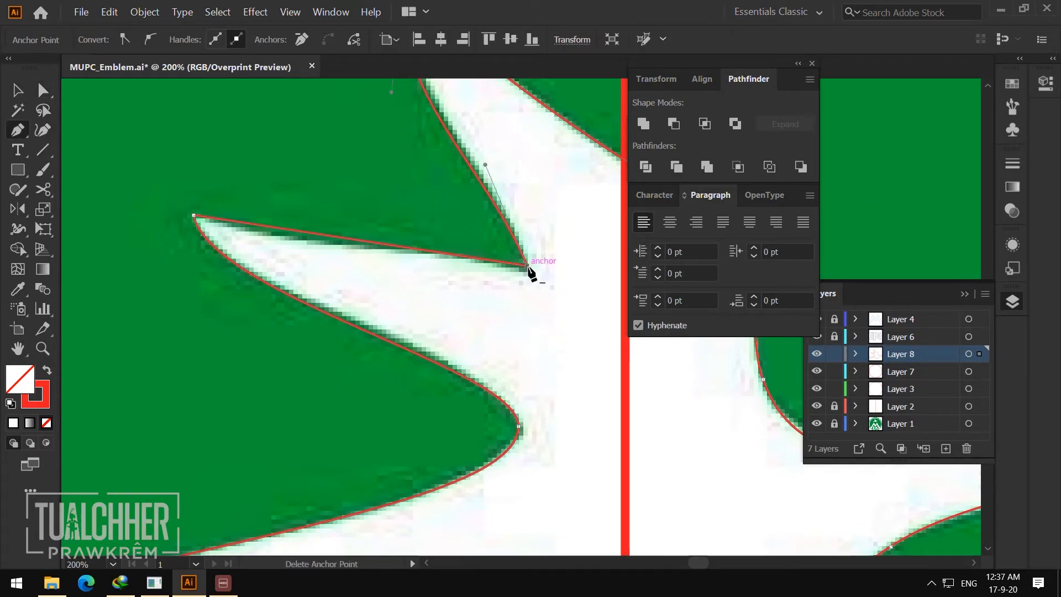
pyautogui.moveTo(528, 267); pyautogui.dragTo(519, 279)
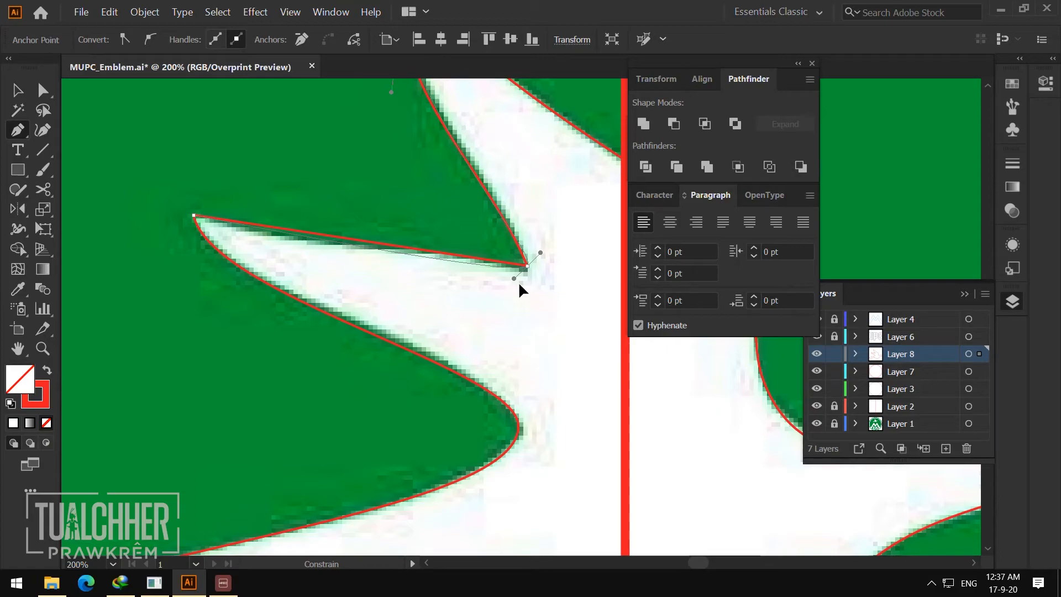
pyautogui.moveTo(529, 291); pyautogui.dragTo(544, 354)
pyautogui.press('a')
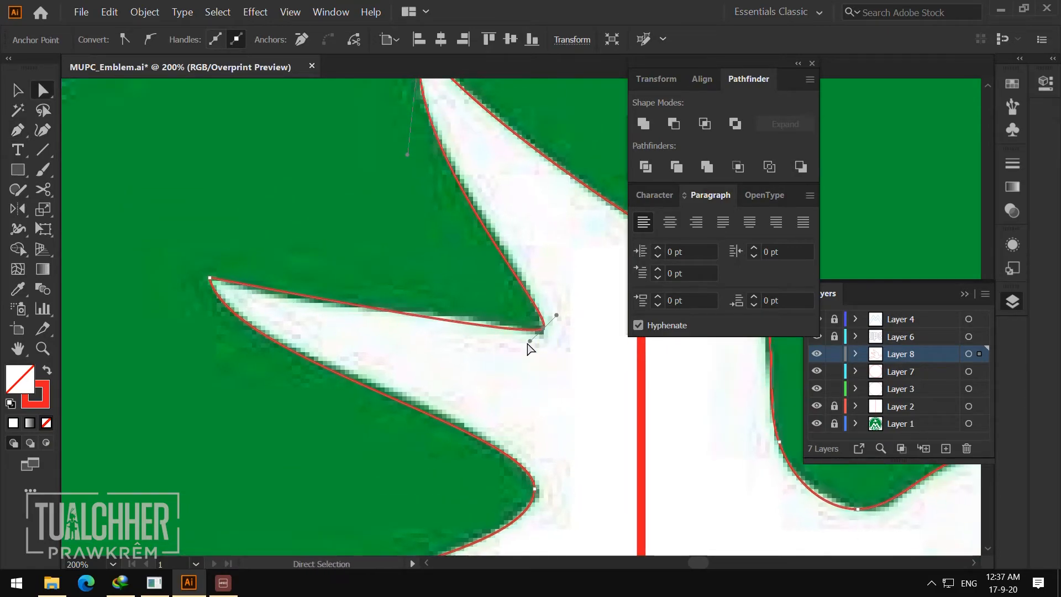
# - Pull handles from the second feather's tip, aim them along its lower and upper edges, and shift the tip slightly down-left
pyautogui.press('p')
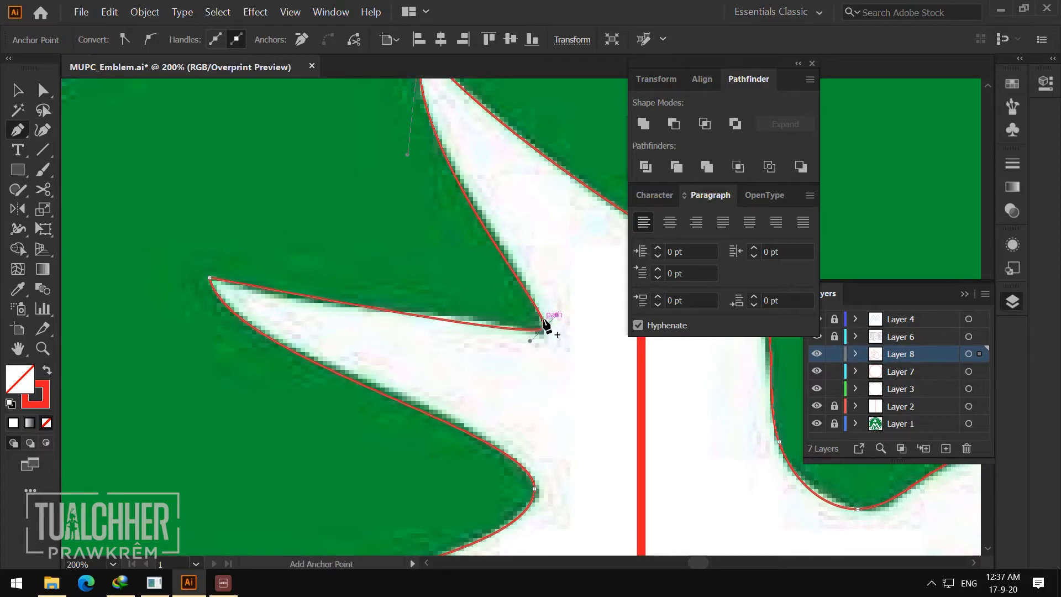
pyautogui.press('alt')
pyautogui.moveTo(210, 277); pyautogui.dragTo(180, 314)
pyautogui.press('alt')
pyautogui.moveTo(184, 323); pyautogui.dragTo(265, 384)
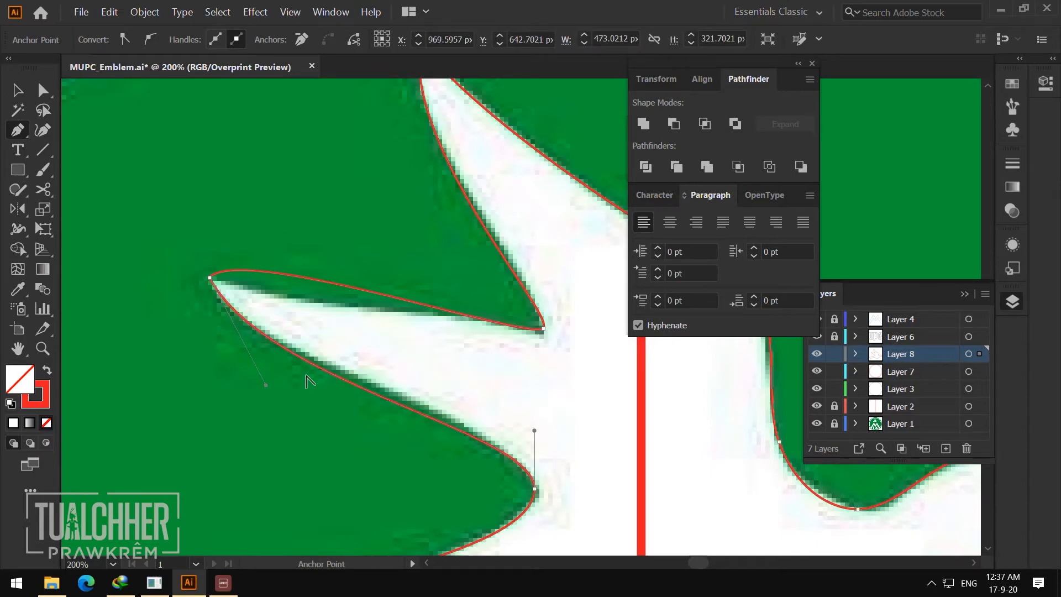
pyautogui.press('a')
pyautogui.moveTo(210, 277); pyautogui.dragTo(207, 280)
pyautogui.moveTo(241, 248); pyautogui.dragTo(278, 302)
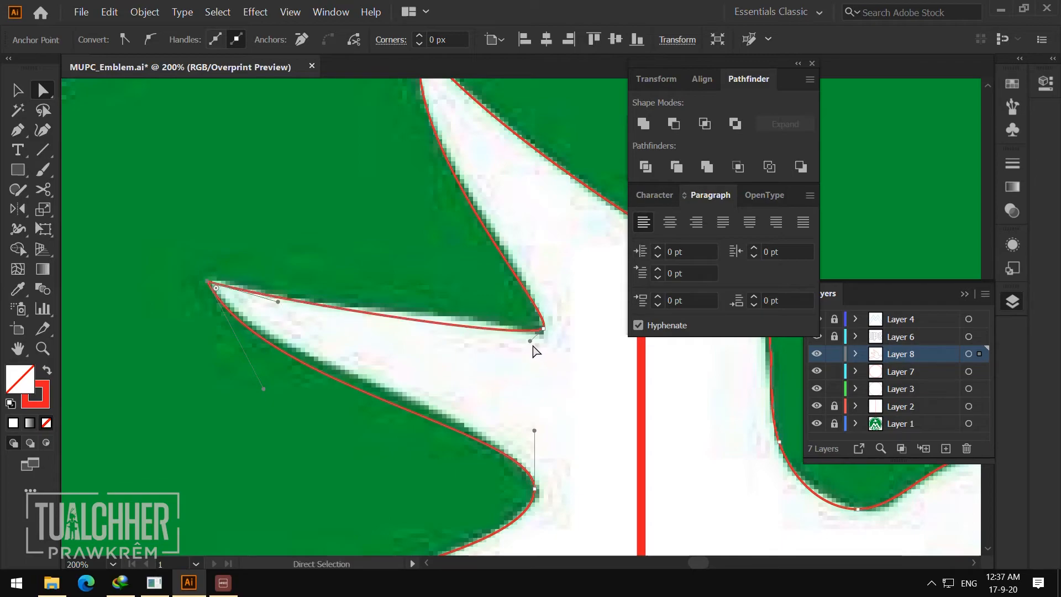
# - Extend the notch's handle along the second feather's upper edge towards its tip, and move the tip slightly right
pyautogui.moveTo(531, 342); pyautogui.dragTo(446, 311)
pyautogui.hotkey('ctrl', 'z')
pyautogui.press('p')
pyautogui.moveTo(530, 340); pyautogui.dragTo(474, 316)
pyautogui.press('a')
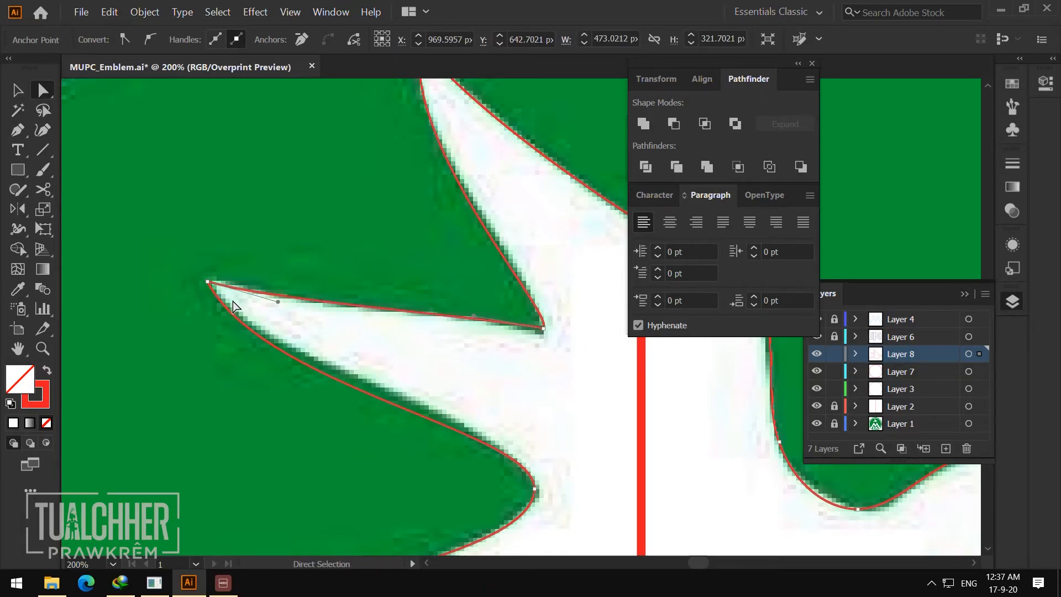
pyautogui.moveTo(207, 282); pyautogui.dragTo(213, 280)
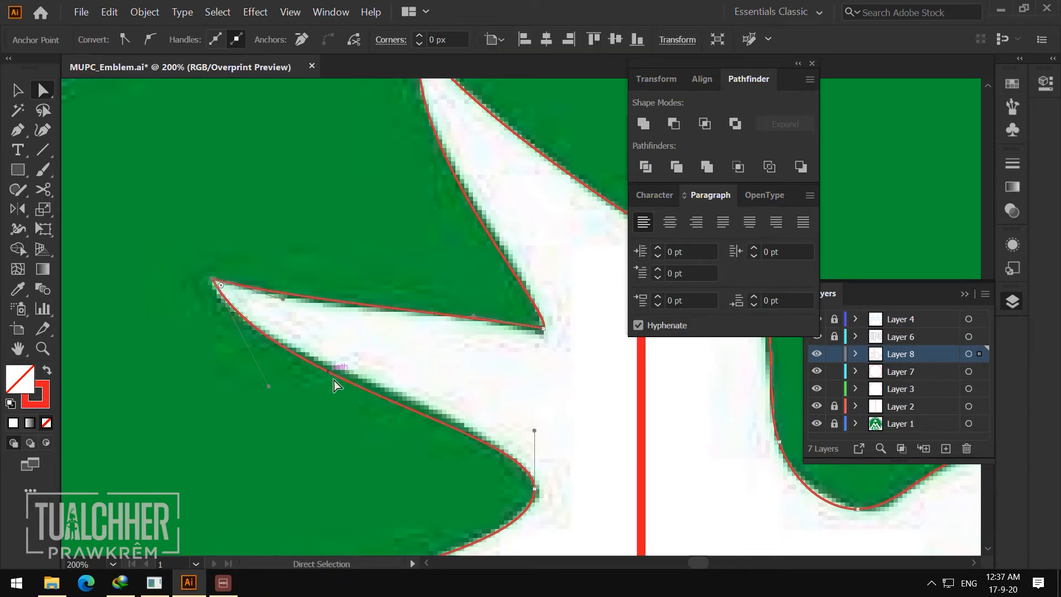
# - Undo the second feather tip's last move, then angle the inner corner's upper handle diagonally up-left along the feather's lower edge
pyautogui.hotkey('ctrl', 'z')
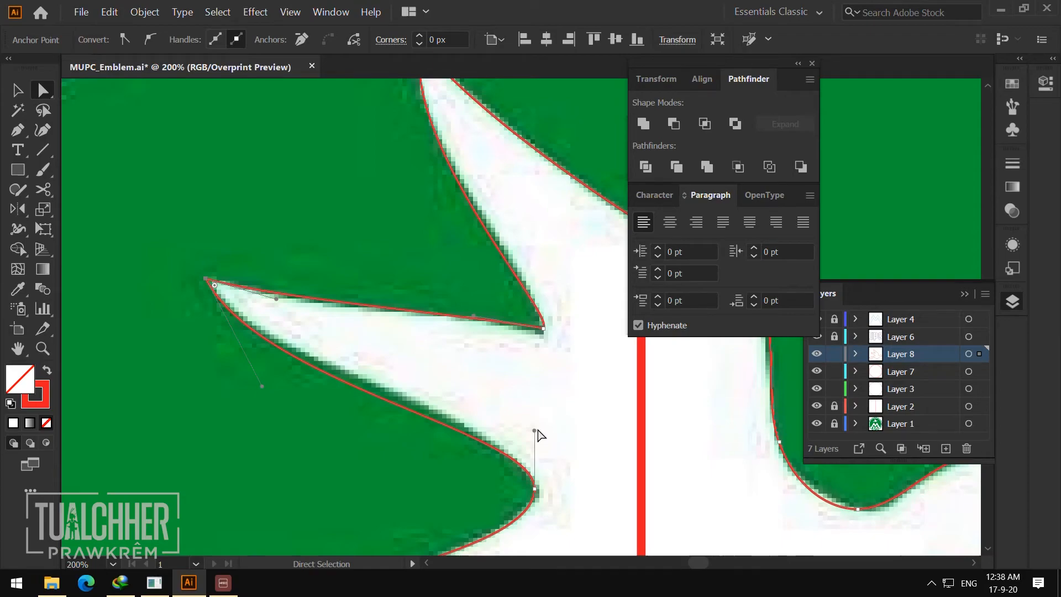
pyautogui.click(525, 414)
pyautogui.press('p')
pyautogui.moveTo(535, 430); pyautogui.dragTo(469, 389)
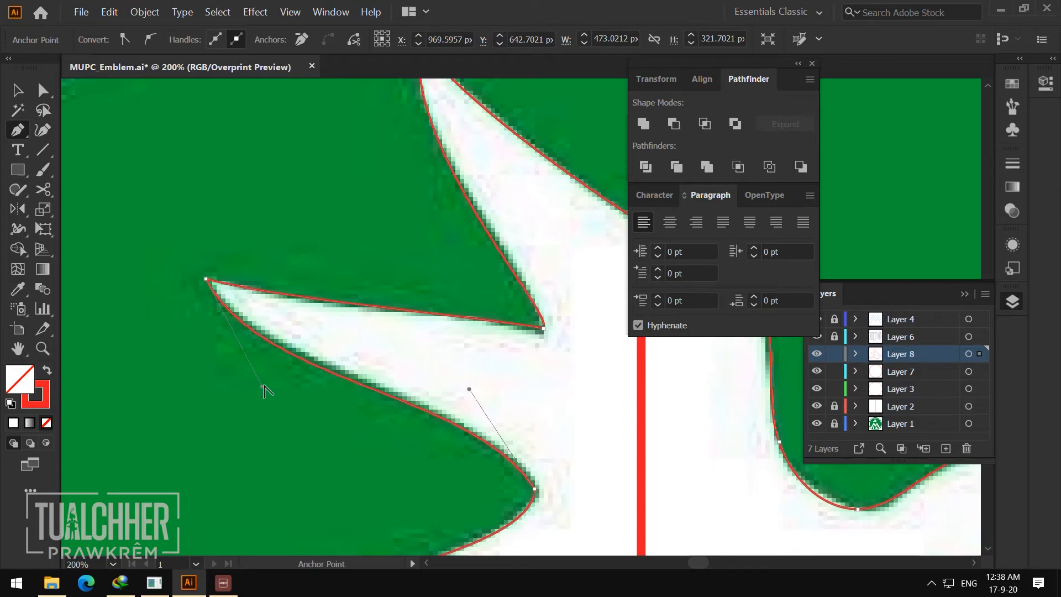
# - Shift the notch anchor between the feathers slightly left and shorten its handle along the second feather's upper edge
pyautogui.press('a')
pyautogui.click(541, 330)
pyautogui.moveTo(540, 331); pyautogui.dragTo(549, 286)
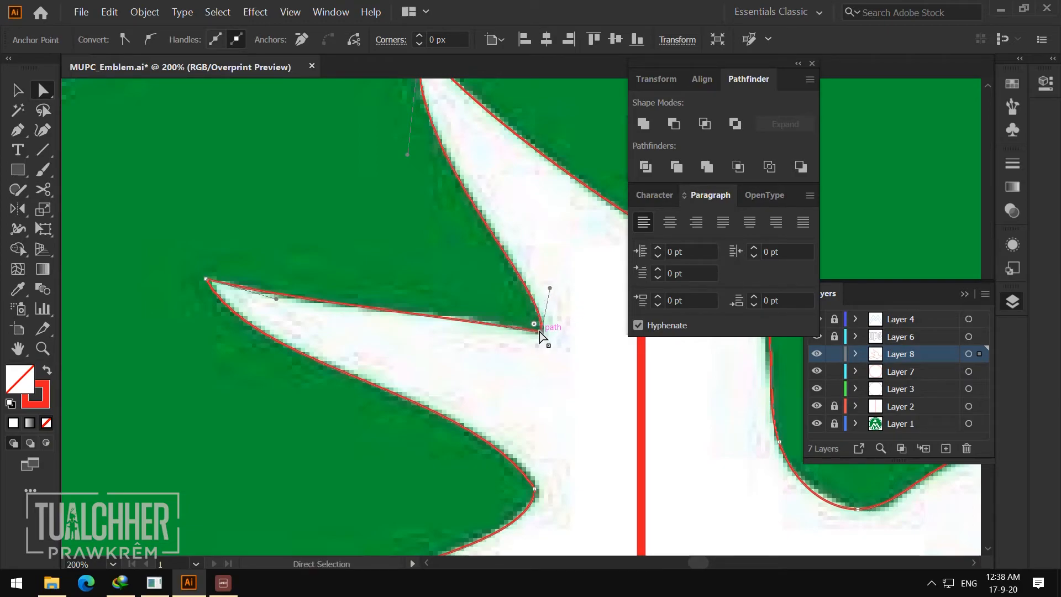
pyautogui.scroll(4, 534, 339)
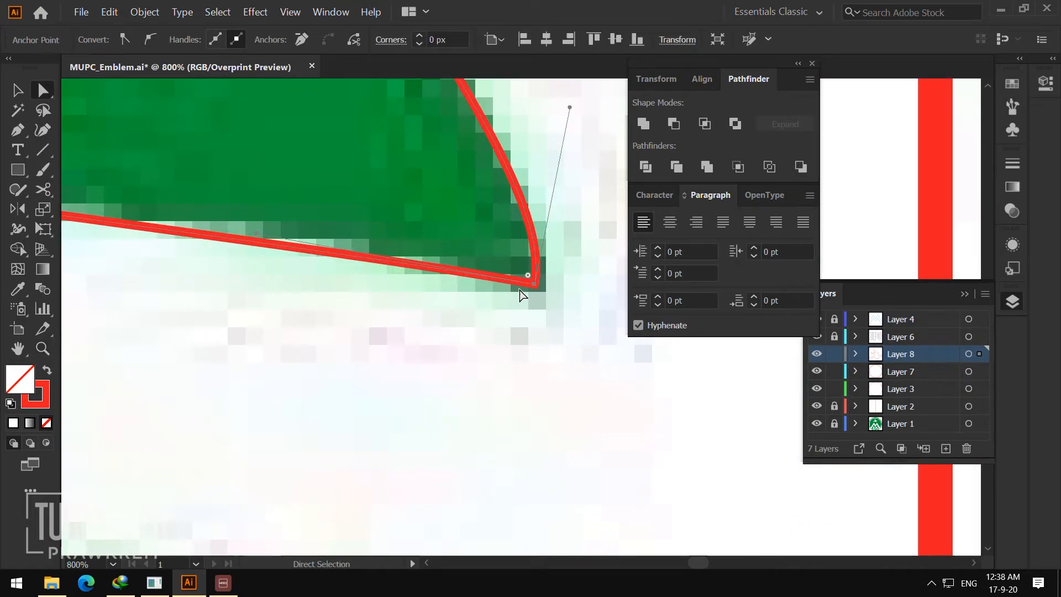
pyautogui.moveTo(256, 234); pyautogui.dragTo(290, 227)
# - Examine the dove's overall outline and its tail corners against the reference image
pyautogui.press('z')
pyautogui.keyDown('alt'); pyautogui.click(381, 281); pyautogui.keyUp('alt')
pyautogui.keyDown('alt'); pyautogui.click(499, 311); pyautogui.keyUp('alt')
pyautogui.keyDown('alt'); pyautogui.click(508, 312); pyautogui.keyUp('alt')
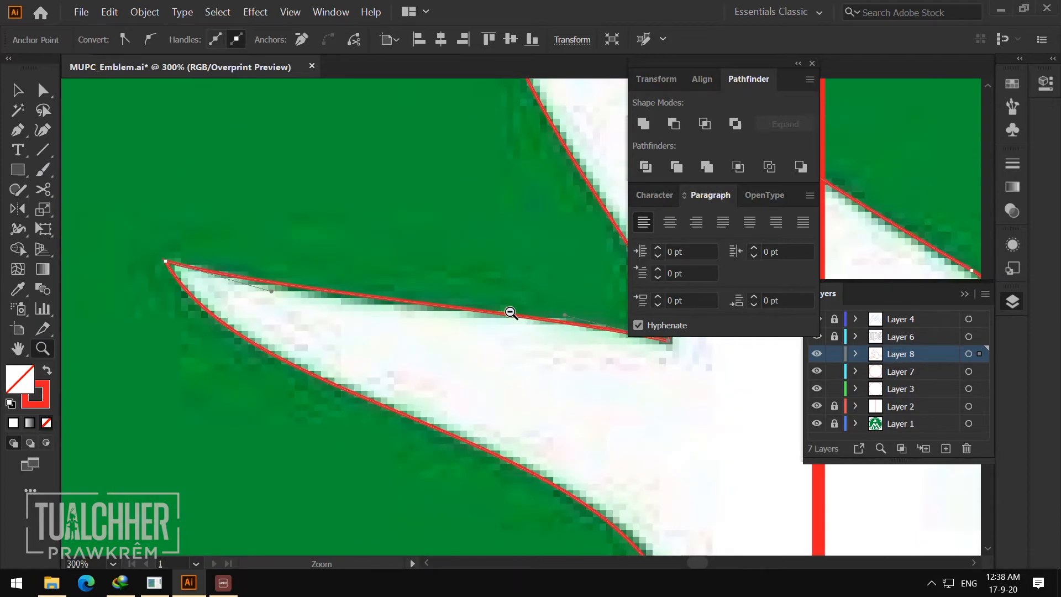
pyautogui.keyDown('alt'); pyautogui.click(511, 313); pyautogui.keyUp('alt')
pyautogui.keyDown('alt'); pyautogui.click(545, 317); pyautogui.keyUp('alt')
pyautogui.keyDown('alt'); pyautogui.click(547, 311); pyautogui.keyUp('alt')
pyautogui.keyDown('alt'); pyautogui.click(548, 314); pyautogui.keyUp('alt')
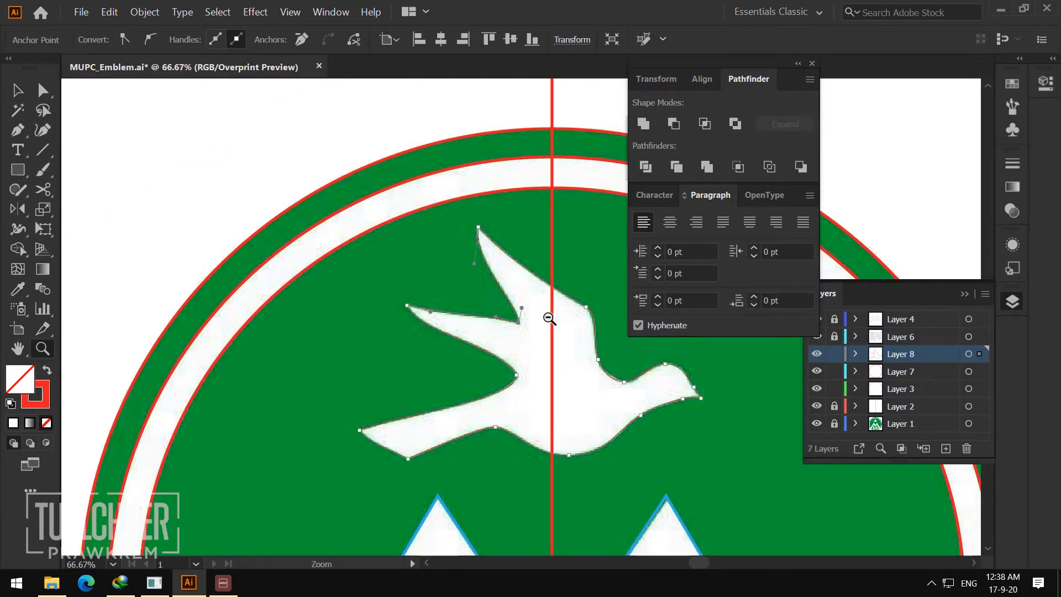
pyautogui.click(469, 360)
pyautogui.click(470, 367)
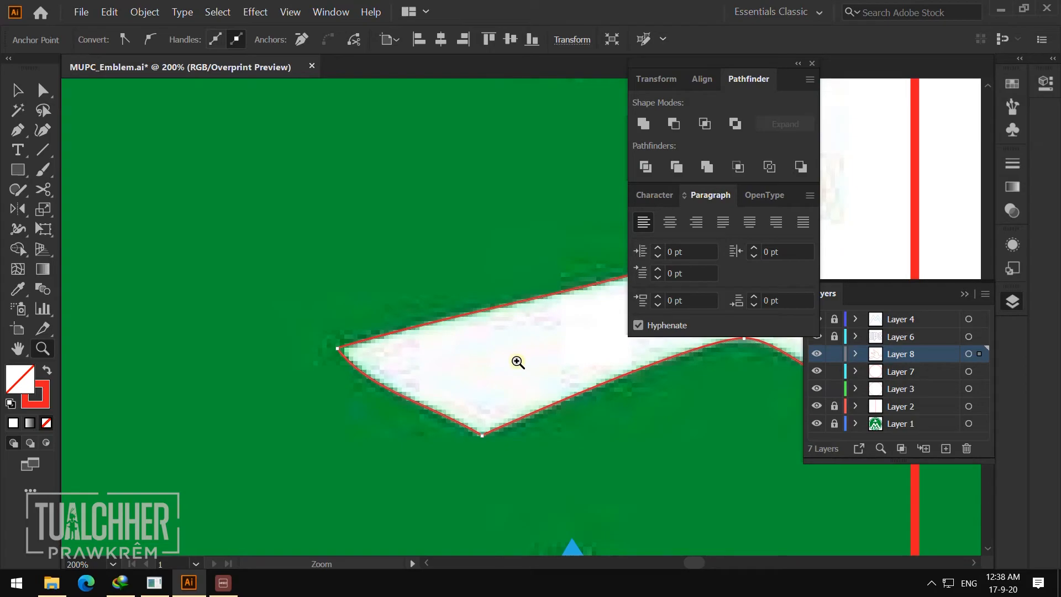
pyautogui.click(517, 361)
pyautogui.click(434, 323)
pyautogui.press('a')
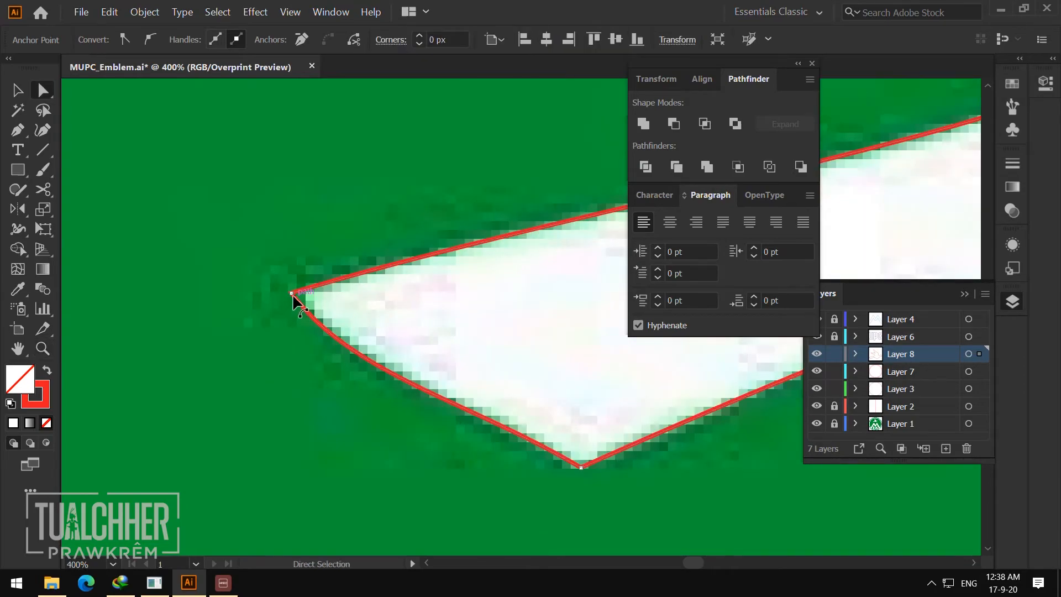
pyautogui.press('z')
pyautogui.keyDown('alt'); pyautogui.click(532, 301); pyautogui.keyUp('alt')
pyautogui.keyDown('alt'); pyautogui.click(535, 303); pyautogui.keyUp('alt')
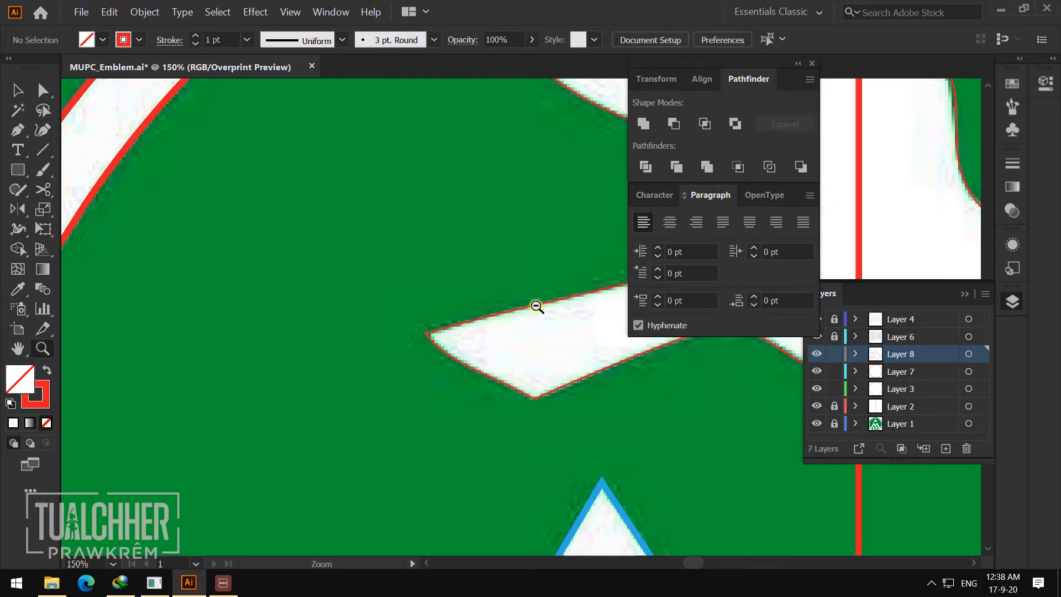
pyautogui.keyDown('alt'); pyautogui.click(544, 310); pyautogui.keyUp('alt')
pyautogui.keyDown('alt'); pyautogui.click(544, 309); pyautogui.keyUp('alt')
pyautogui.keyDown('alt'); pyautogui.click(559, 315); pyautogui.keyUp('alt')
pyautogui.keyDown('alt'); pyautogui.click(565, 315); pyautogui.keyUp('alt')
pyautogui.click(492, 352)
# - Unlock the traced artwork layers while keeping the reference image in Layer 1 visible and locked
pyautogui.click(834, 423)
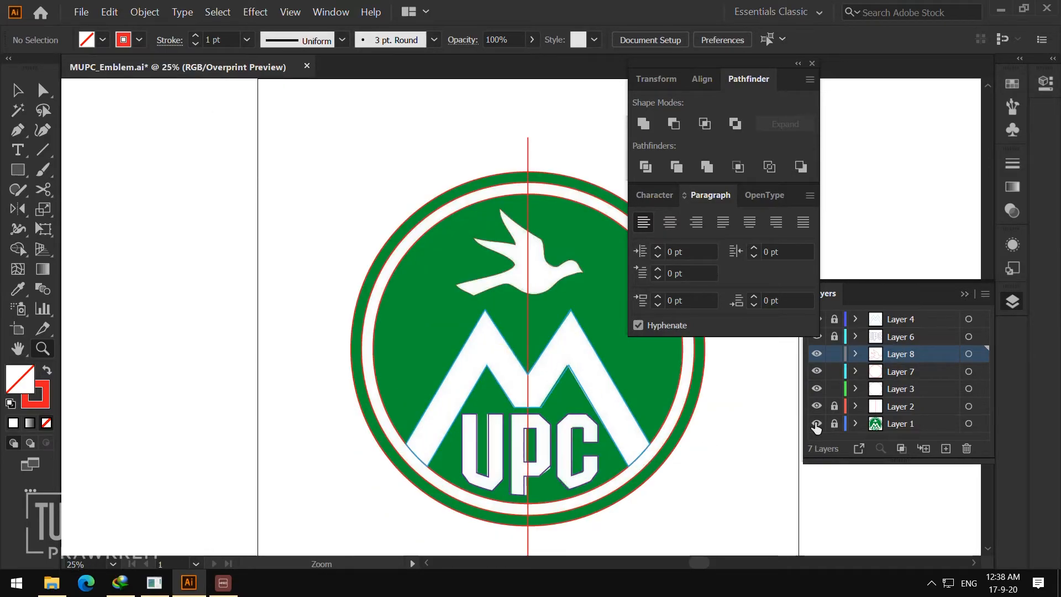
pyautogui.click(817, 424)
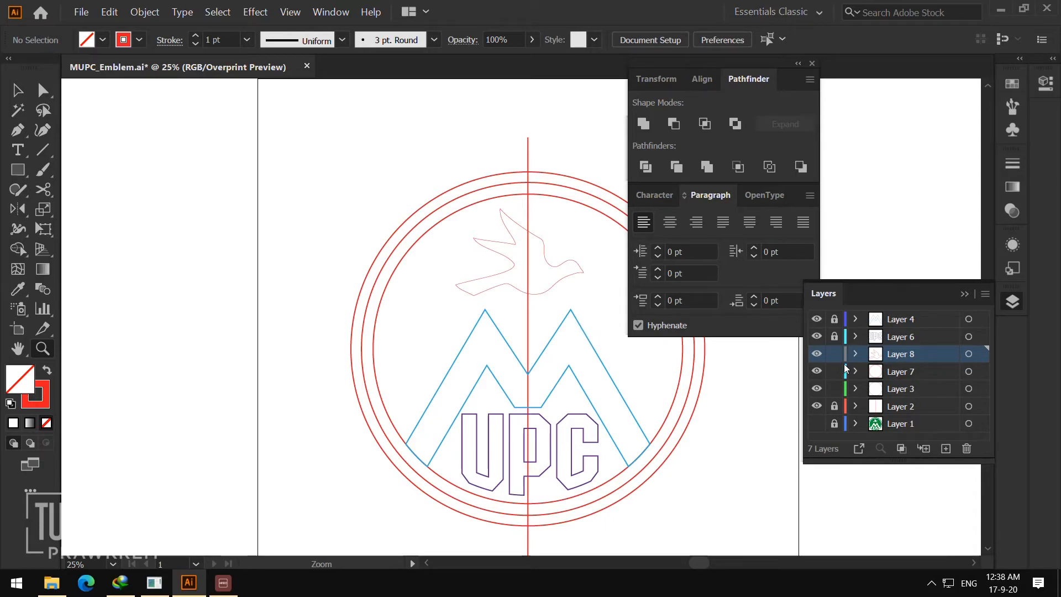
pyautogui.moveTo(836, 409); pyautogui.dragTo(832, 324)
pyautogui.press('v')
pyautogui.click(834, 424)
pyautogui.click(817, 423)
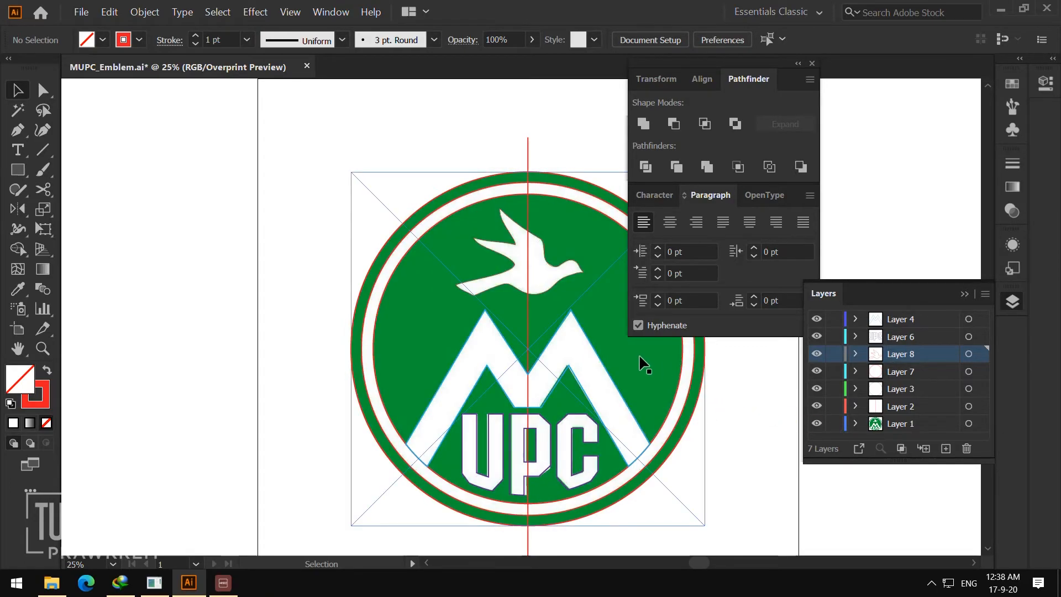
pyautogui.click(640, 356)
pyautogui.click(834, 423)
# - Fill the emblem's outer circle with the green sampled from the reference image, without a stroke, and hide Layer 1
pyautogui.click(702, 375)
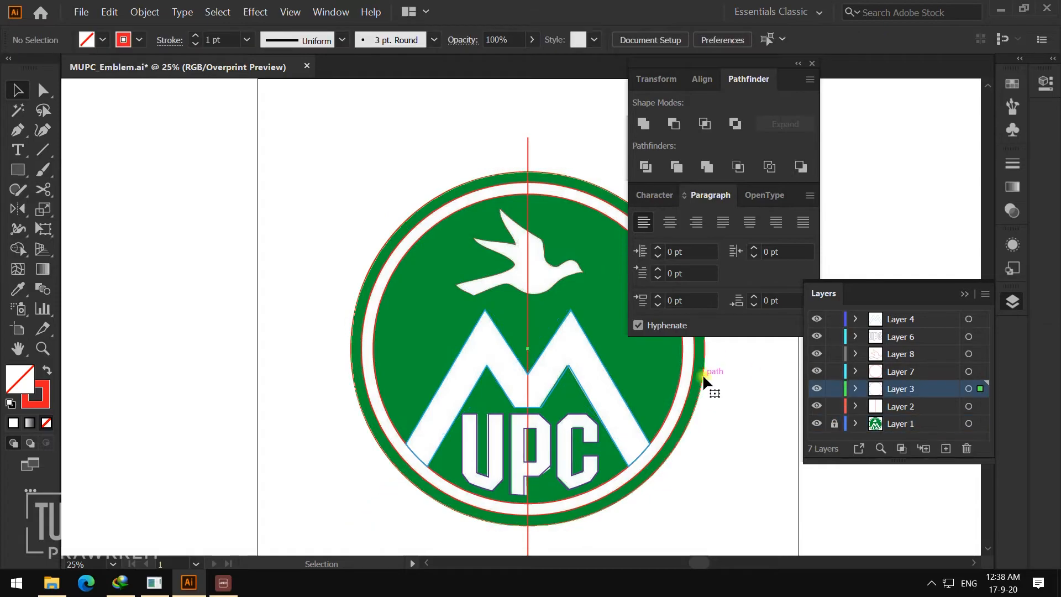
pyautogui.press('i')
pyautogui.click(635, 346)
pyautogui.press('v')
pyautogui.click(745, 437)
pyautogui.click(817, 424)
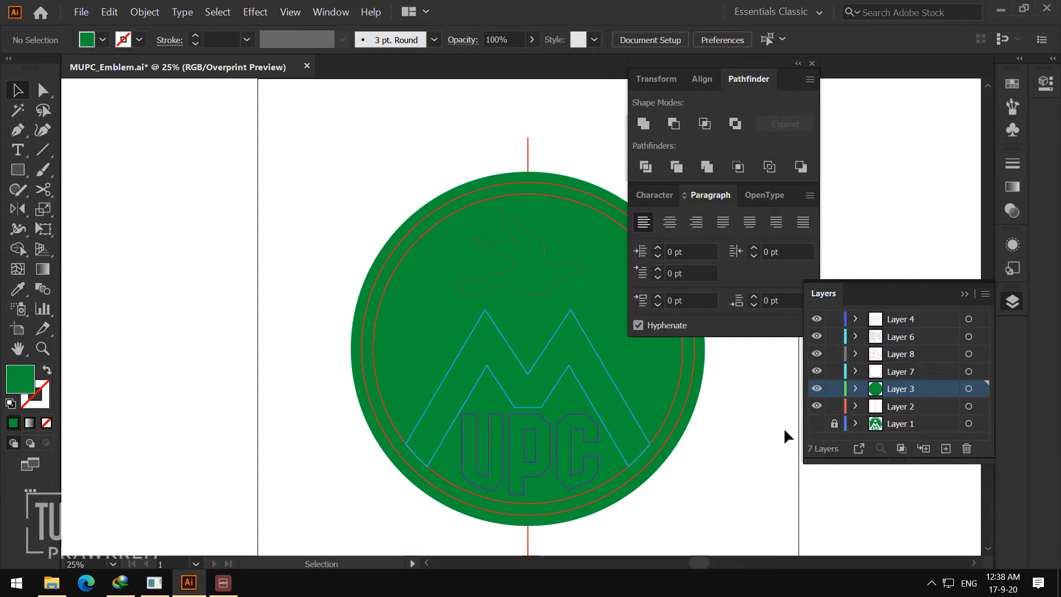
# - Fill the ring inside the green circle with sampled white and no stroke
pyautogui.click(671, 409)
pyautogui.press('i')
pyautogui.click(724, 411)
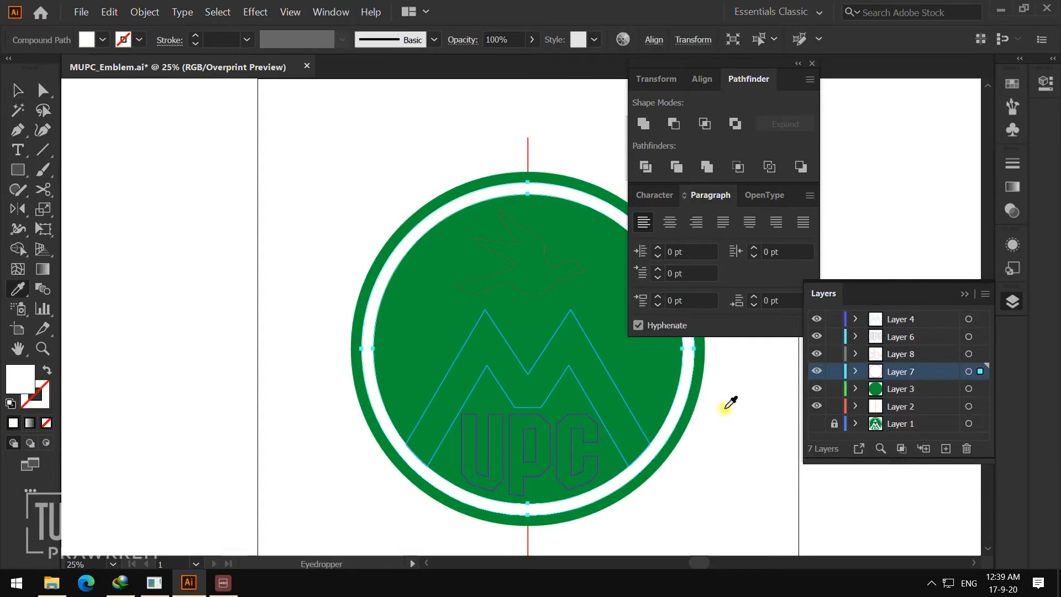
pyautogui.press('v')
# - Fill the large M shape with sampled white and no stroke
pyautogui.click(653, 418)
pyautogui.click(620, 391)
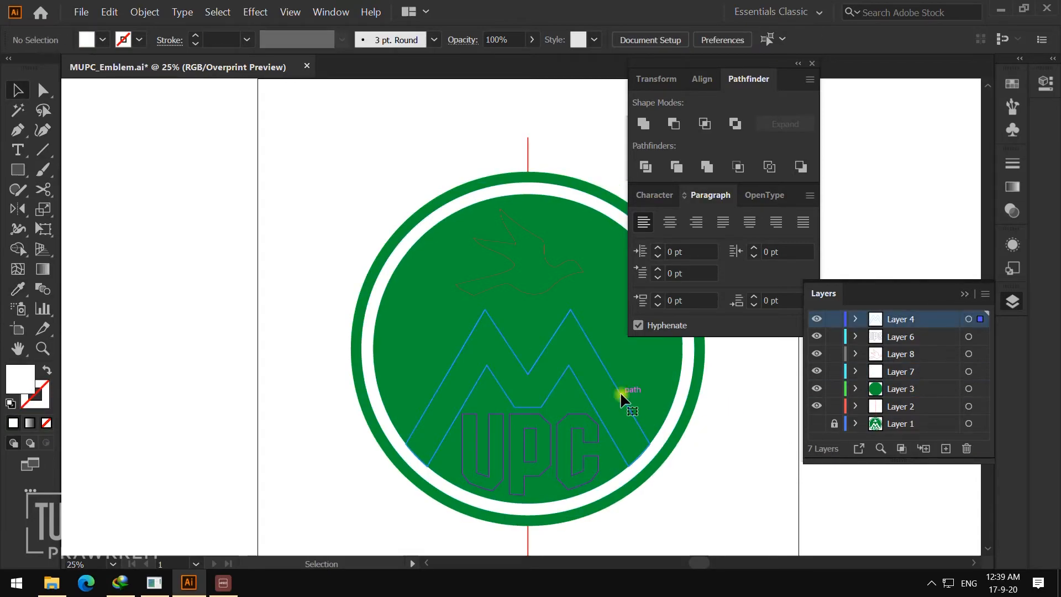
pyautogui.press('i')
pyautogui.click(854, 219)
pyautogui.press('v')
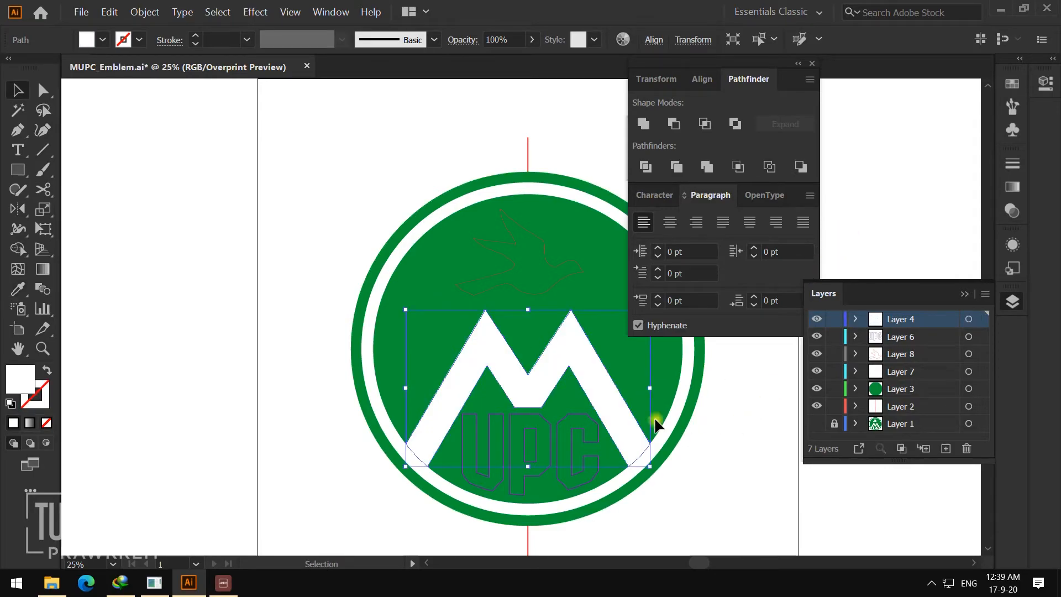
pyautogui.click(669, 421)
# - Fill the letters U, P and C together with sampled white and no stroke
pyautogui.click(585, 418)
pyautogui.keyDown('shift'); pyautogui.click(542, 416); pyautogui.keyUp('shift')
pyautogui.keyDown('shift'); pyautogui.click(499, 422); pyautogui.keyUp('shift')
pyautogui.press('i')
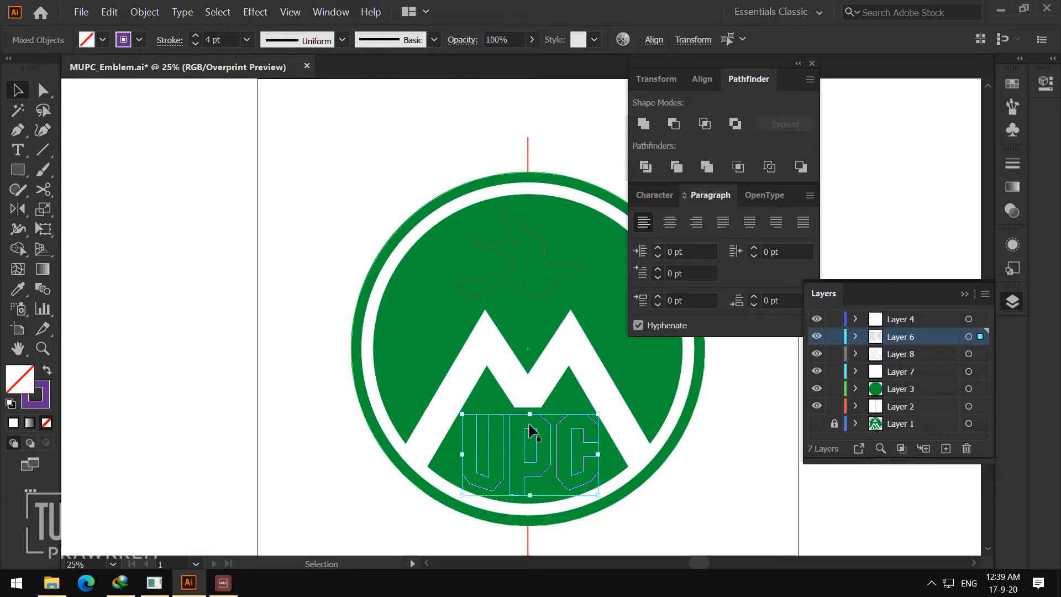
pyautogui.click(855, 240)
pyautogui.press('v')
pyautogui.click(734, 428)
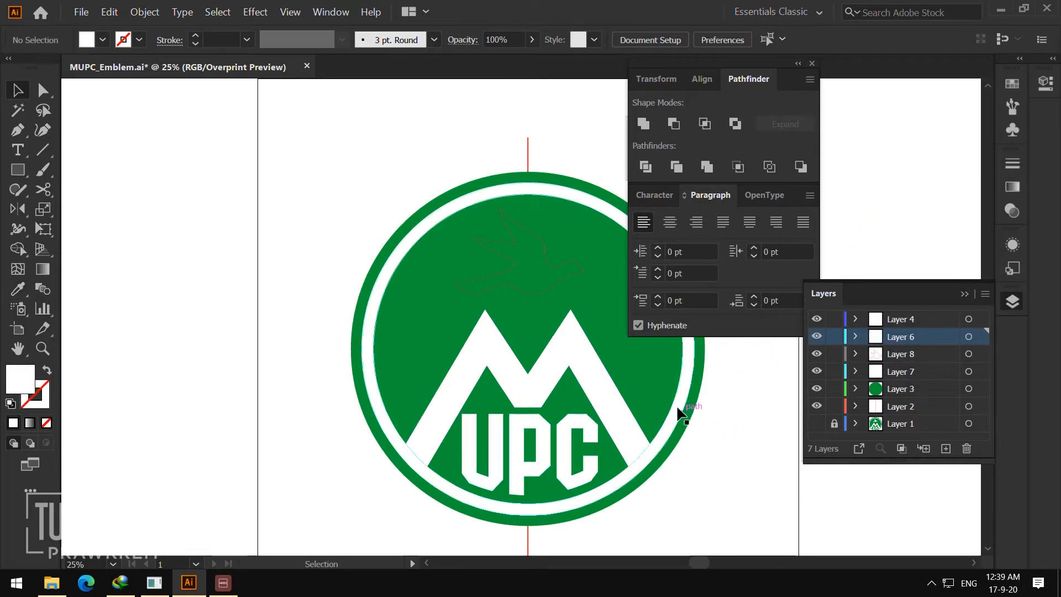
# - Fill the dove with sampled white and no stroke
pyautogui.click(530, 231)
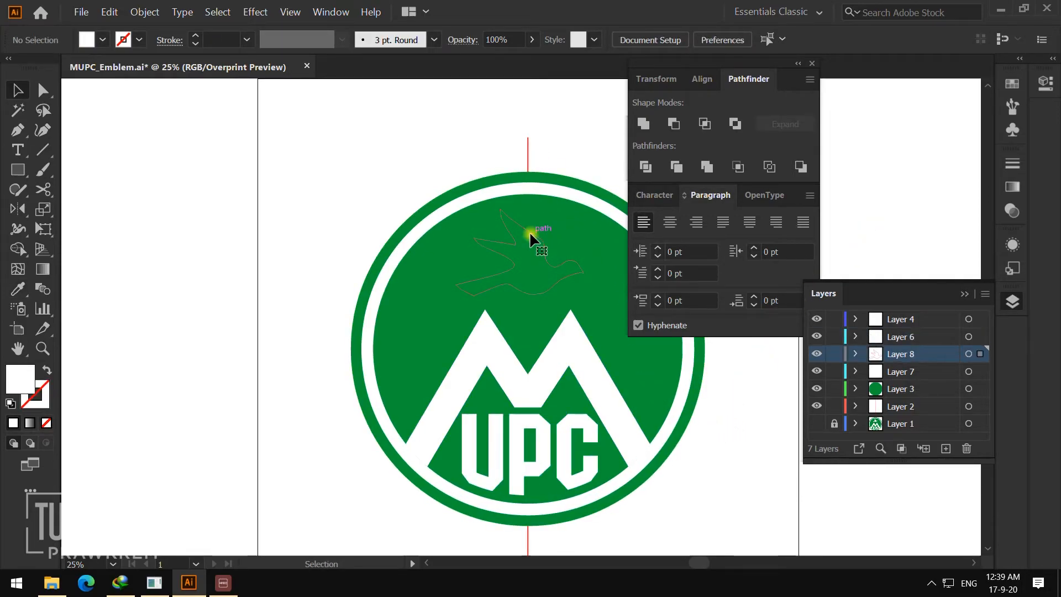
pyautogui.press('i')
pyautogui.click(576, 143)
pyautogui.press('v')
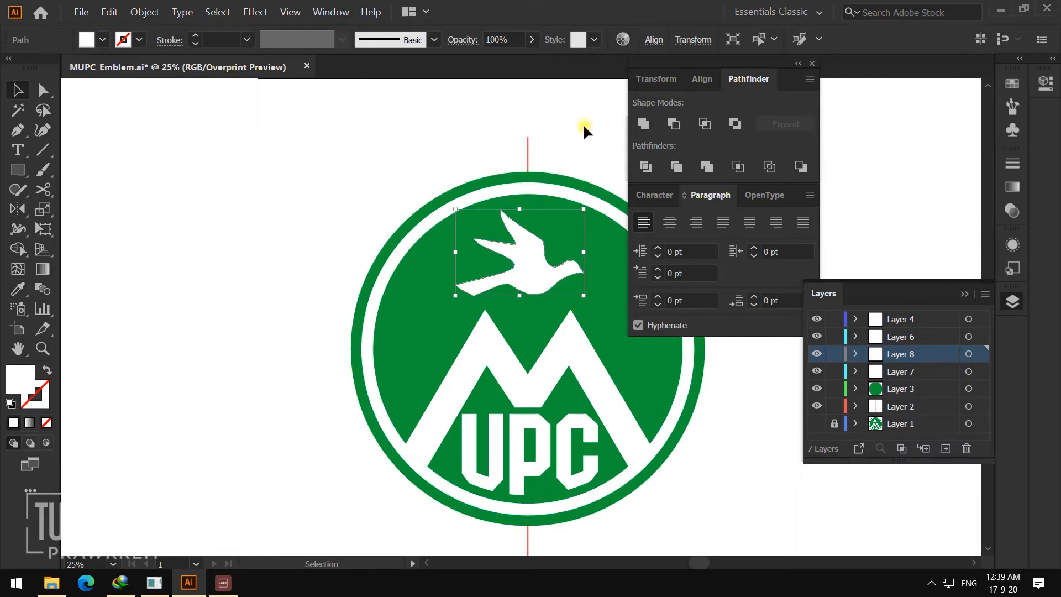
pyautogui.click(582, 125)
# - Delete the red vertical centre line running through the emblem
pyautogui.moveTo(579, 220); pyautogui.dragTo(525, 214)
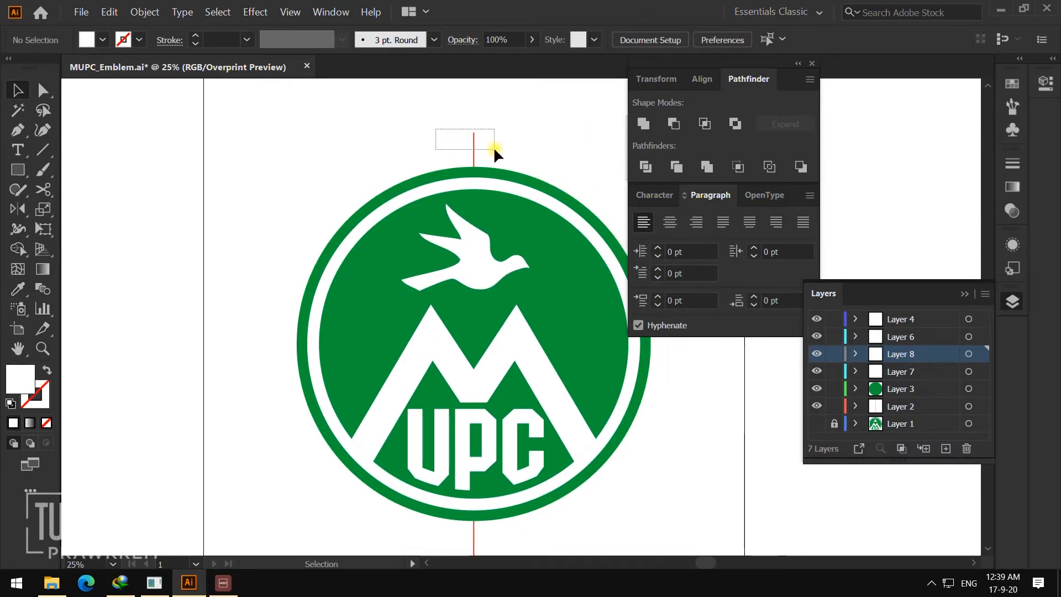
pyautogui.moveTo(494, 149); pyautogui.dragTo(494, 150)
pyautogui.click(495, 148)
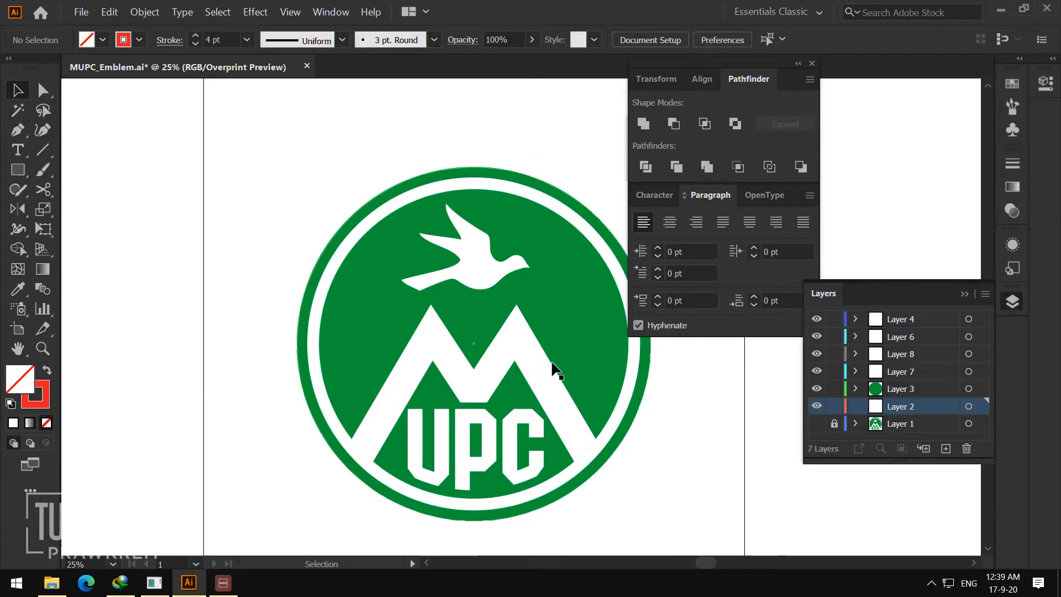
# - Examine the paths of the UPC letters, M and ring in Outline view, then restore Overprint Preview
pyautogui.press('z')
pyautogui.click(554, 360)
pyautogui.click(504, 359)
pyautogui.click(485, 339)
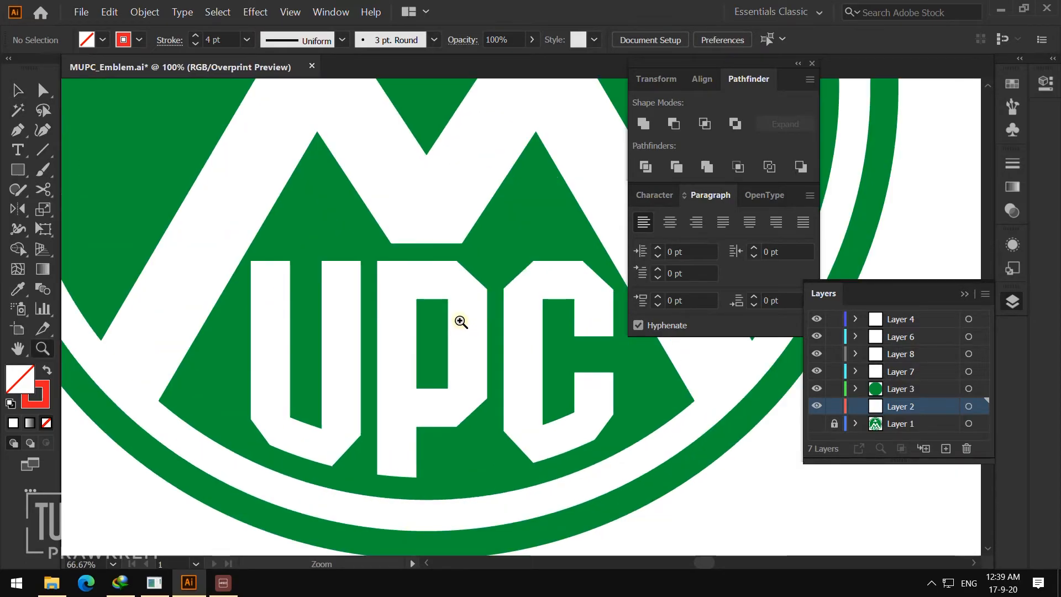
pyautogui.click(462, 323)
pyautogui.click(297, 14)
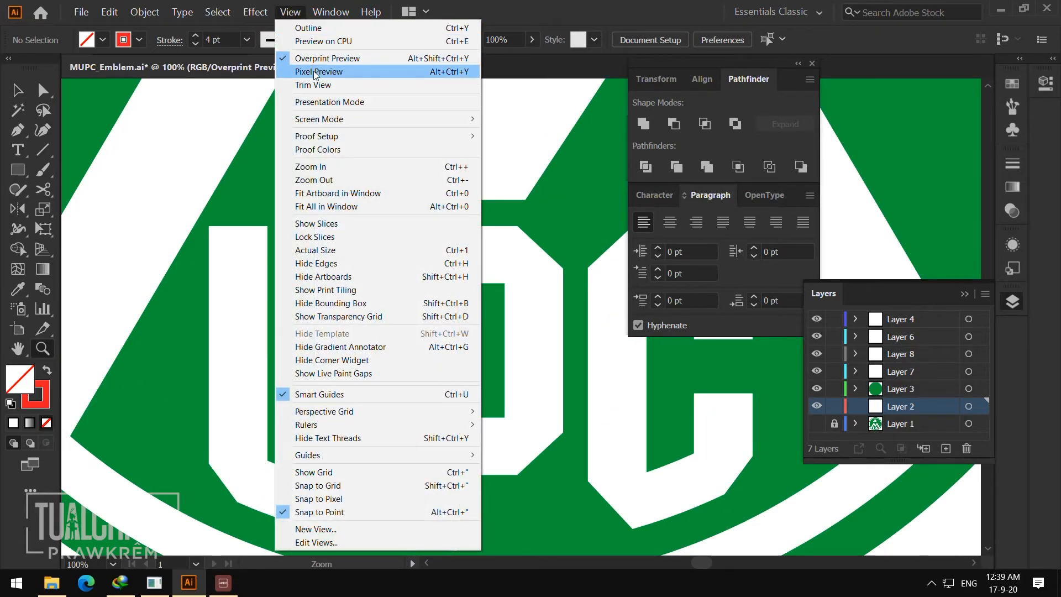
pyautogui.click(324, 29)
pyautogui.click(496, 273)
pyautogui.press('a')
pyautogui.press('v')
pyautogui.click(482, 258)
pyautogui.moveTo(526, 329); pyautogui.dragTo(457, 154)
pyautogui.click(502, 238)
pyautogui.moveTo(507, 246); pyautogui.dragTo(493, 95)
pyautogui.keyDown('alt'); pyautogui.click(549, 310); pyautogui.keyUp('alt')
pyautogui.keyDown('alt'); pyautogui.click(558, 299); pyautogui.keyUp('alt')
pyautogui.keyDown('alt'); pyautogui.click(558, 291); pyautogui.keyUp('alt')
pyautogui.keyDown('alt'); pyautogui.click(556, 288); pyautogui.keyUp('alt')
pyautogui.click(555, 288)
pyautogui.press('v')
pyautogui.click(617, 381)
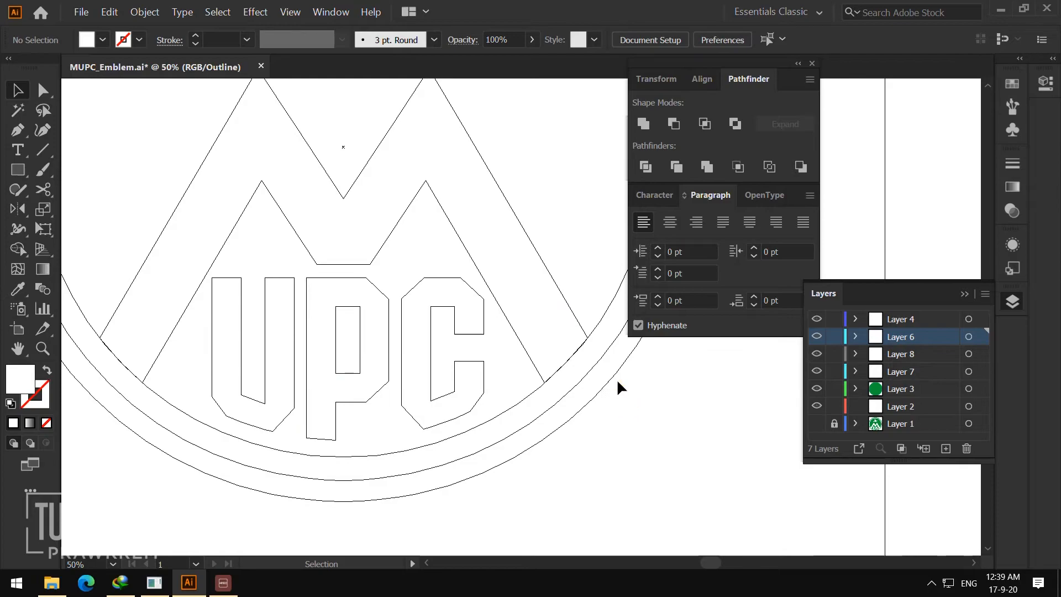
pyautogui.click(303, 12)
pyautogui.click(364, 59)
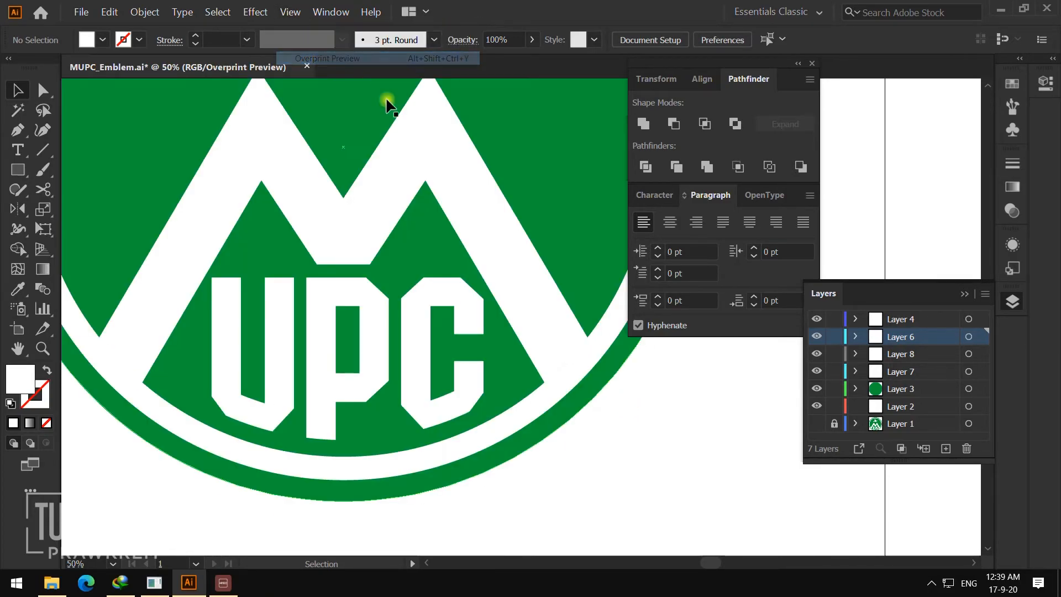
# - Try to unite the M with the white ring, check the join between them, and undo the merge
pyautogui.click(565, 338)
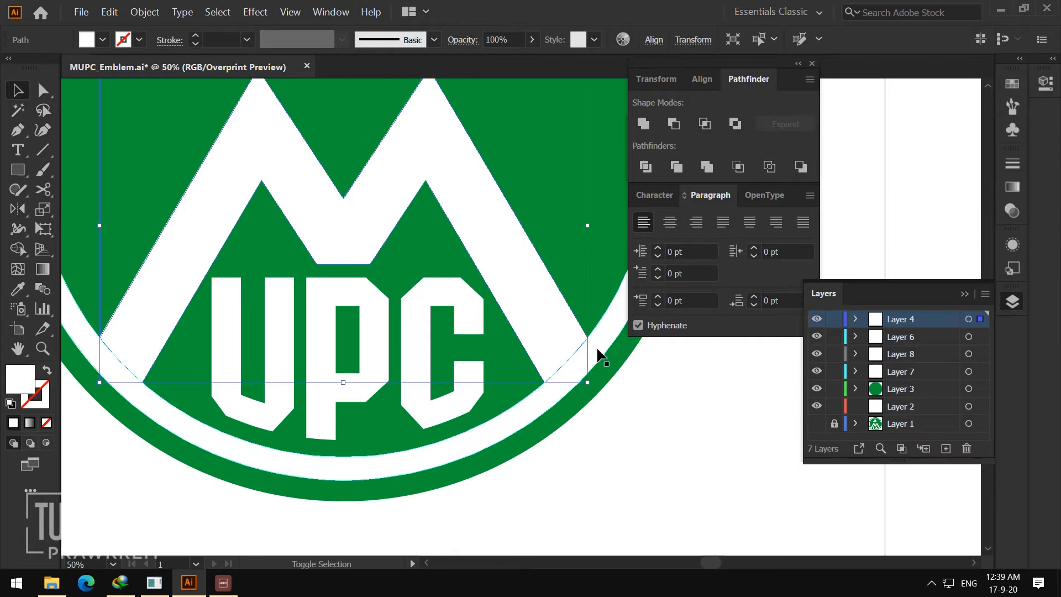
pyautogui.keyDown('shift'); pyautogui.click(597, 348); pyautogui.keyUp('shift')
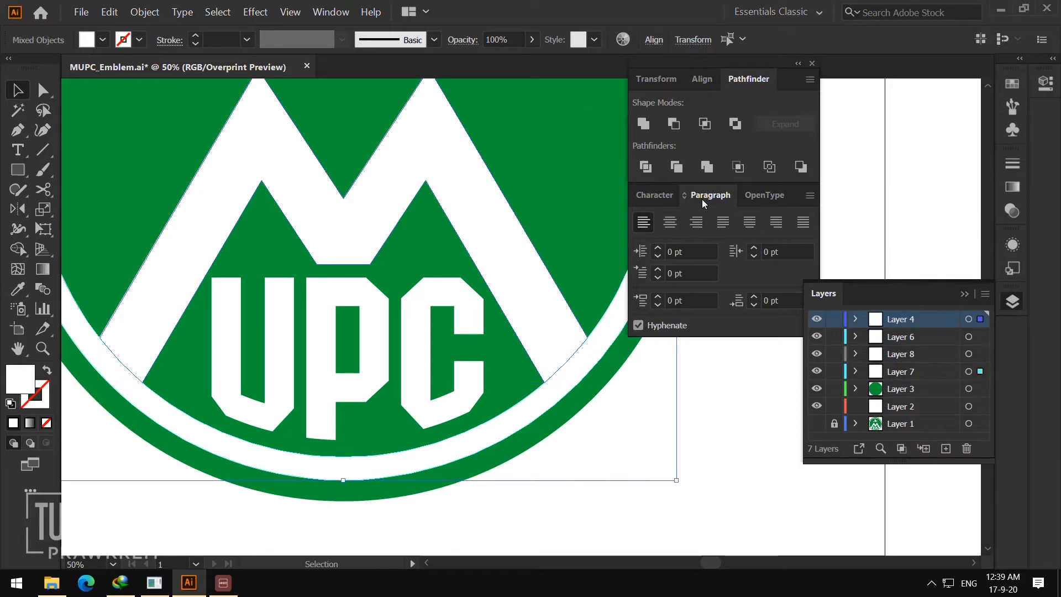
pyautogui.click(641, 126)
pyautogui.press('z')
pyautogui.click(587, 341)
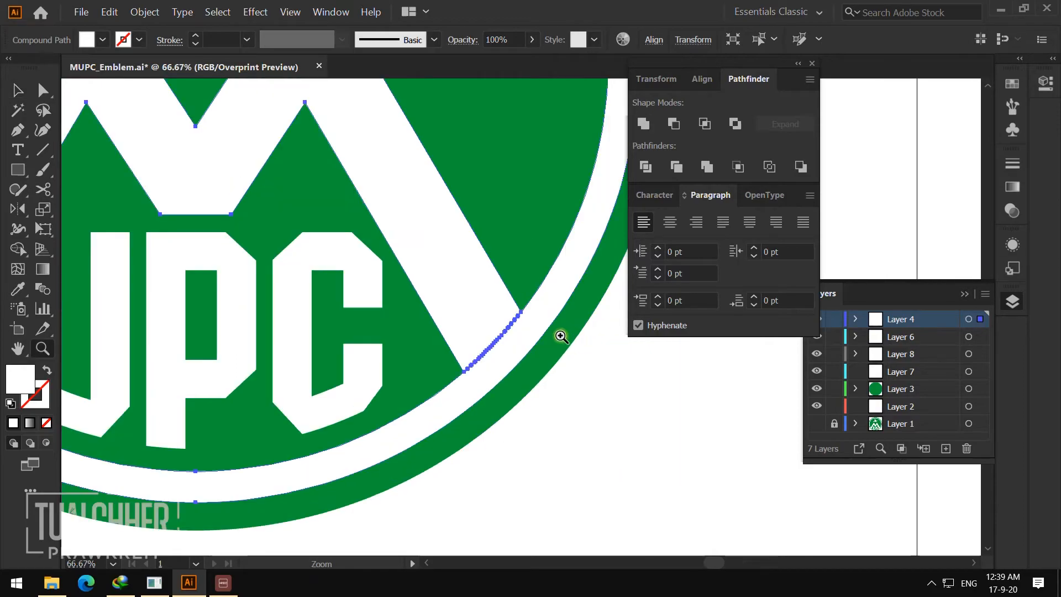
pyautogui.click(557, 330)
pyautogui.click(469, 288)
pyautogui.click(467, 293)
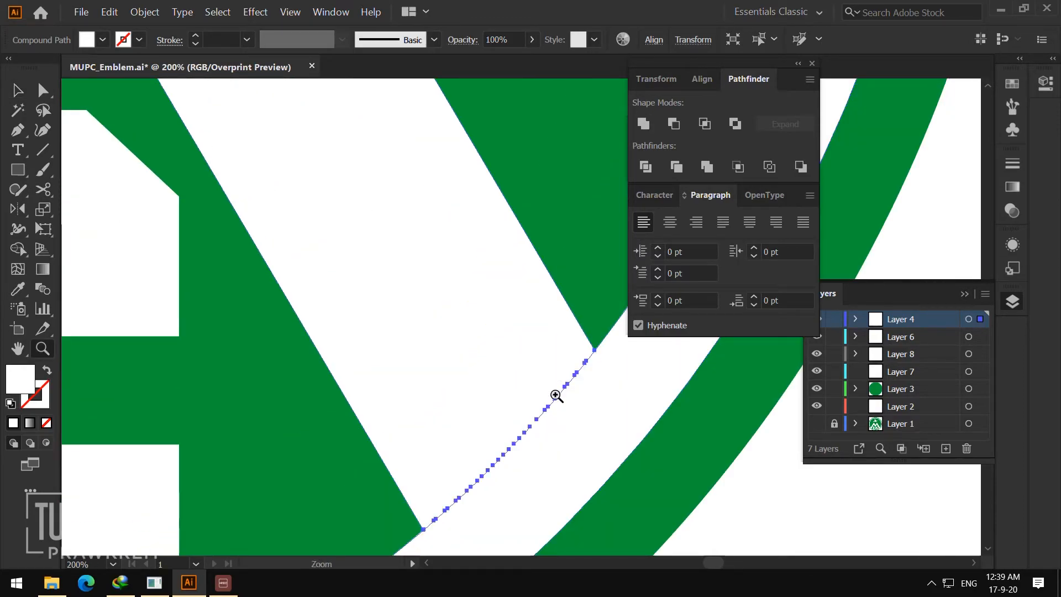
pyautogui.hotkey('ctrl', 'z')
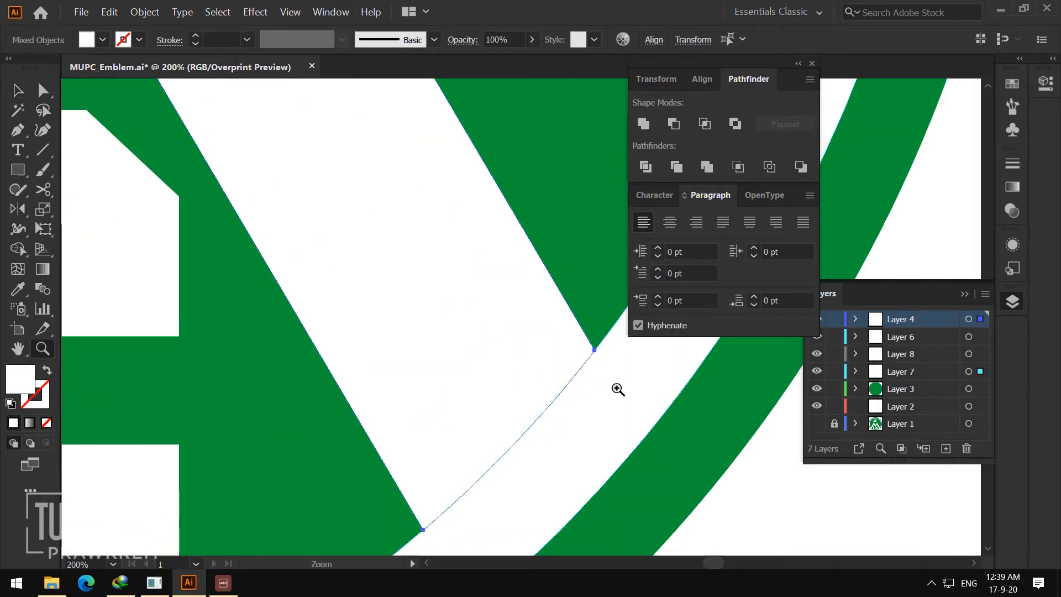
pyautogui.click(110, 13)
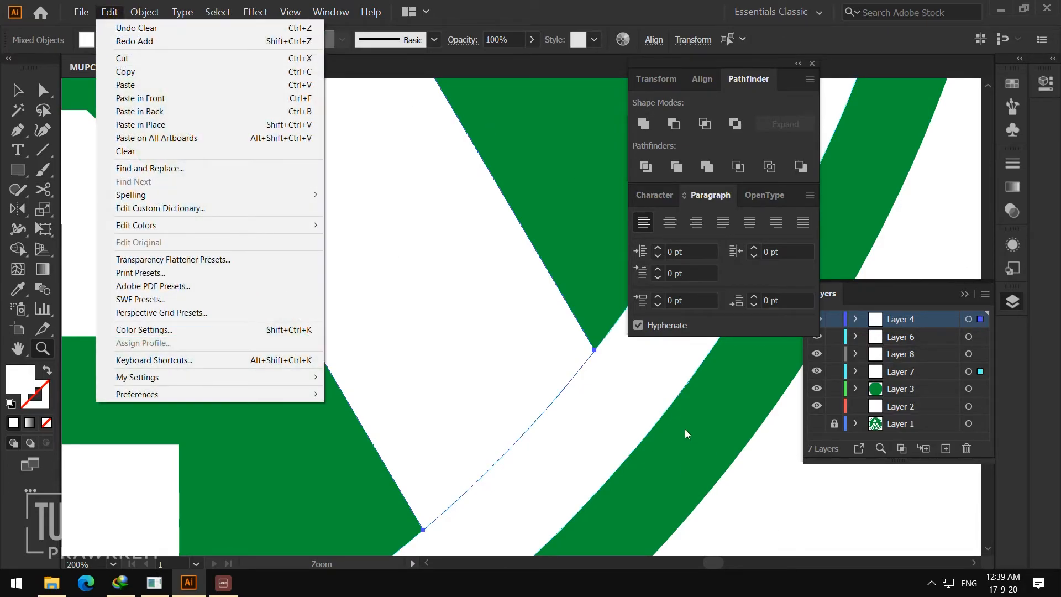
pyautogui.click(680, 410)
# - Try moving the white ring near the M's lower-right foot, undo the move, and deselect it
pyautogui.press('v')
pyautogui.click(481, 306)
pyautogui.click(394, 232)
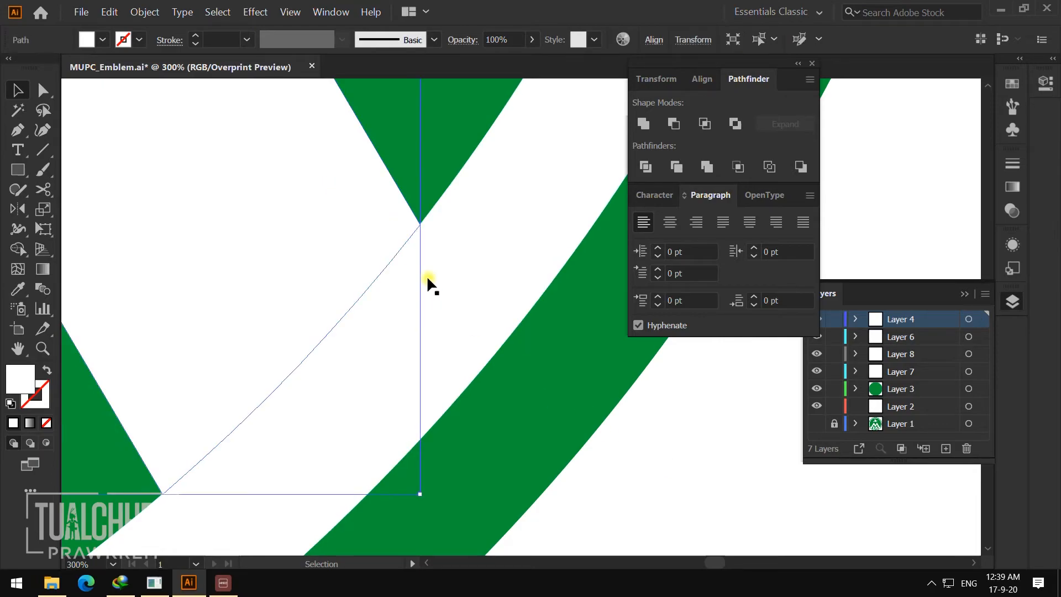
pyautogui.doubleClick(465, 227)
pyautogui.moveTo(496, 278); pyautogui.dragTo(521, 313)
pyautogui.hotkey('ctrl', 'z')
pyautogui.doubleClick(706, 441)
pyautogui.press('z')
pyautogui.keyDown('alt'); pyautogui.click(531, 297); pyautogui.keyUp('alt')
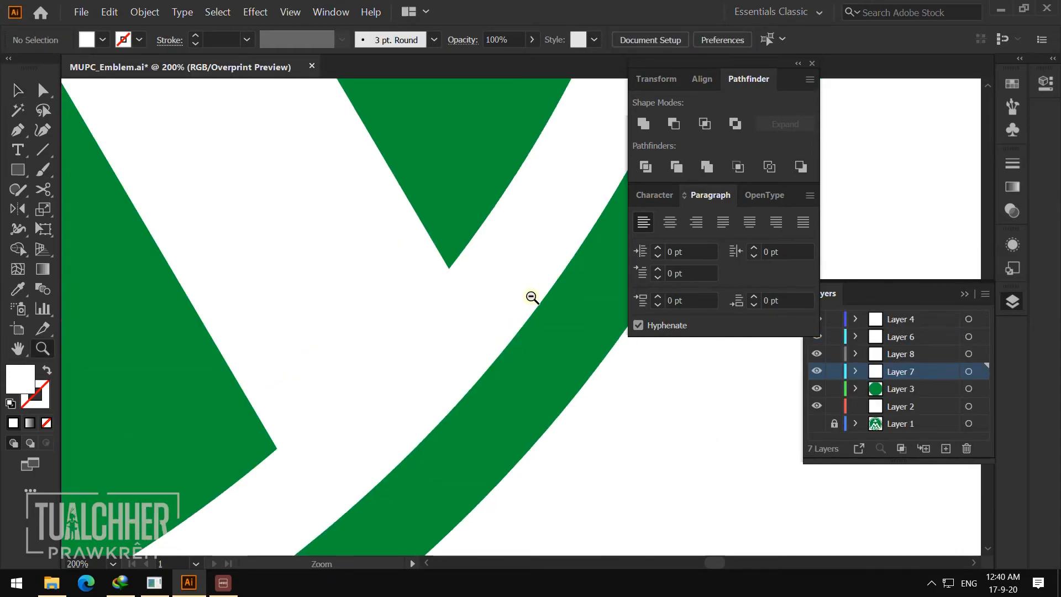
# - Try moving the white ring down and away from its place in the emblem, then undo the move
pyautogui.keyDown('alt'); pyautogui.click(531, 297); pyautogui.keyUp('alt')
pyautogui.keyDown('alt'); pyautogui.click(531, 297); pyautogui.keyUp('alt')
pyautogui.keyDown('alt'); pyautogui.click(531, 298); pyautogui.keyUp('alt')
pyautogui.press('v')
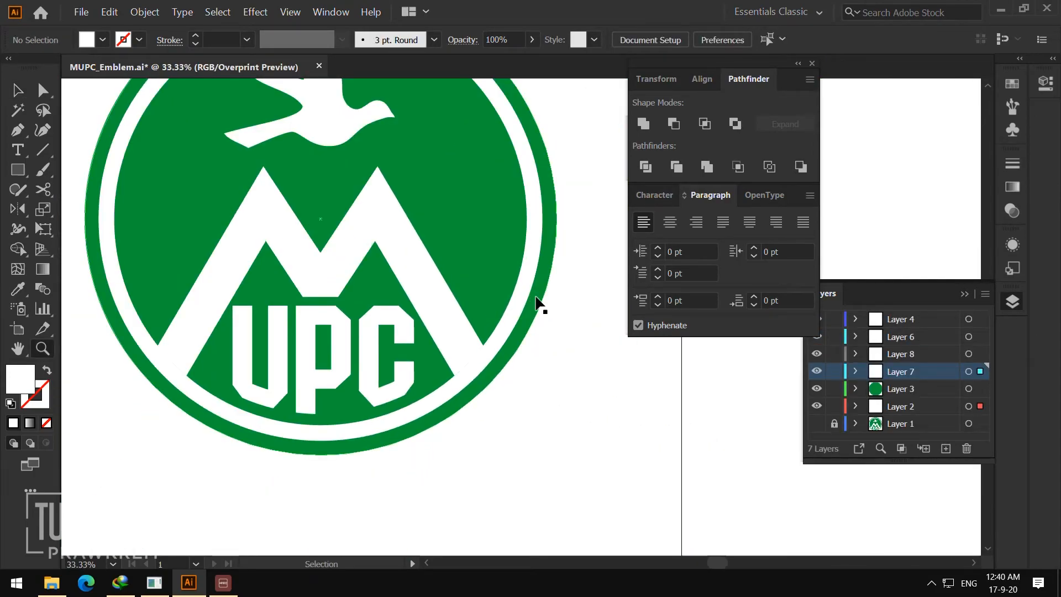
pyautogui.click(536, 299)
pyautogui.click(536, 327)
pyautogui.click(506, 319)
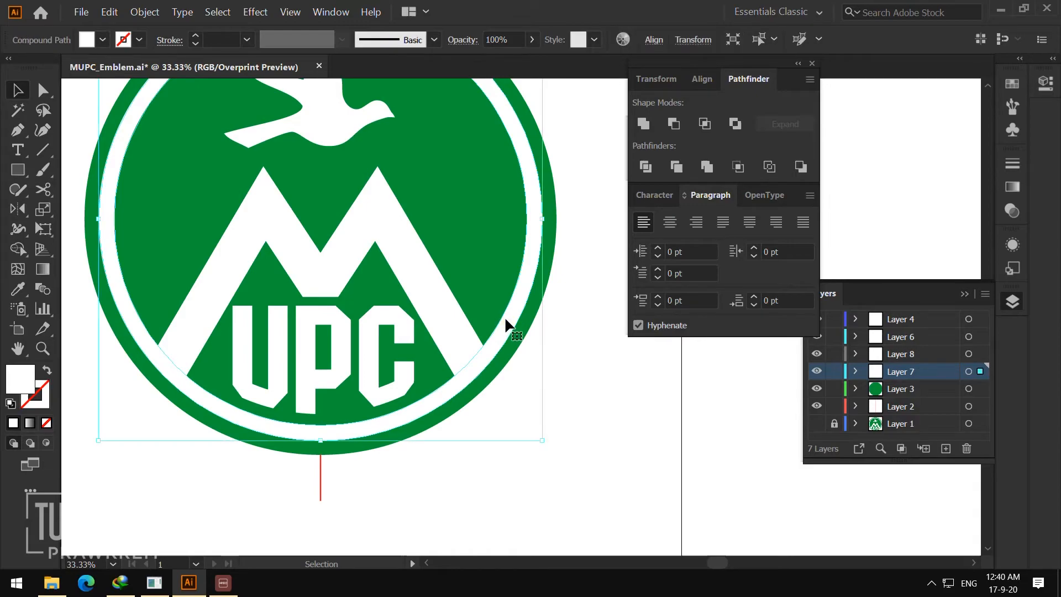
pyautogui.moveTo(505, 320); pyautogui.dragTo(555, 345)
pyautogui.hotkey('ctrl', 'z')
# - Delete the remaining red vertical line that extends below the emblem
pyautogui.press('a')
pyautogui.moveTo(289, 481); pyautogui.dragTo(362, 506)
pyautogui.press('Delete')
# - Isolate the M path and bow the end edge of its lower-right foot outward into the white ring using the anchor handles
pyautogui.press('v')
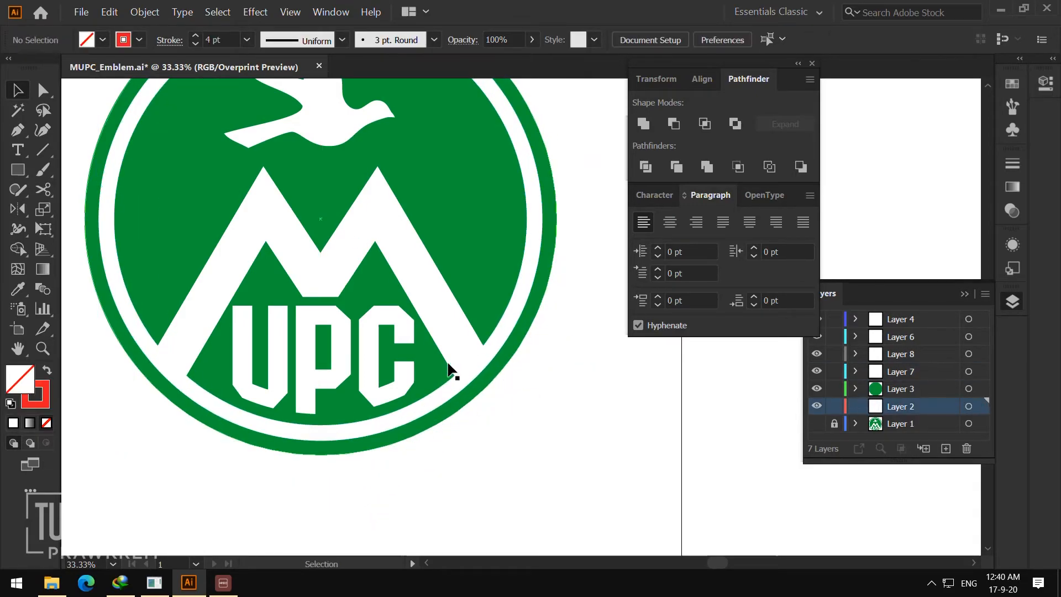
pyautogui.doubleClick(462, 337)
pyautogui.press('z')
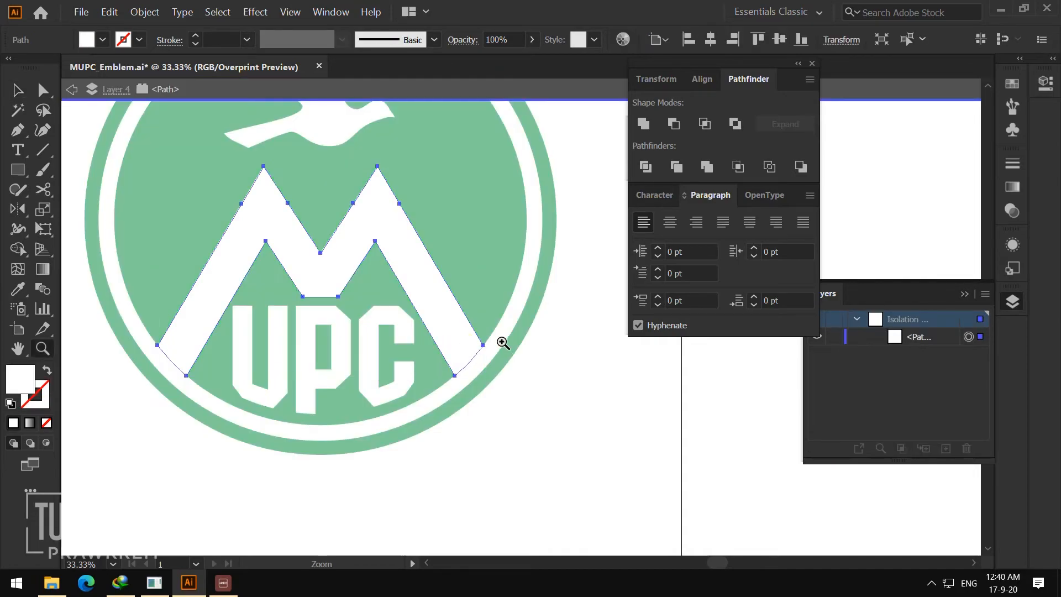
pyautogui.click(502, 341)
pyautogui.click(507, 335)
pyautogui.click(501, 330)
pyautogui.click(490, 332)
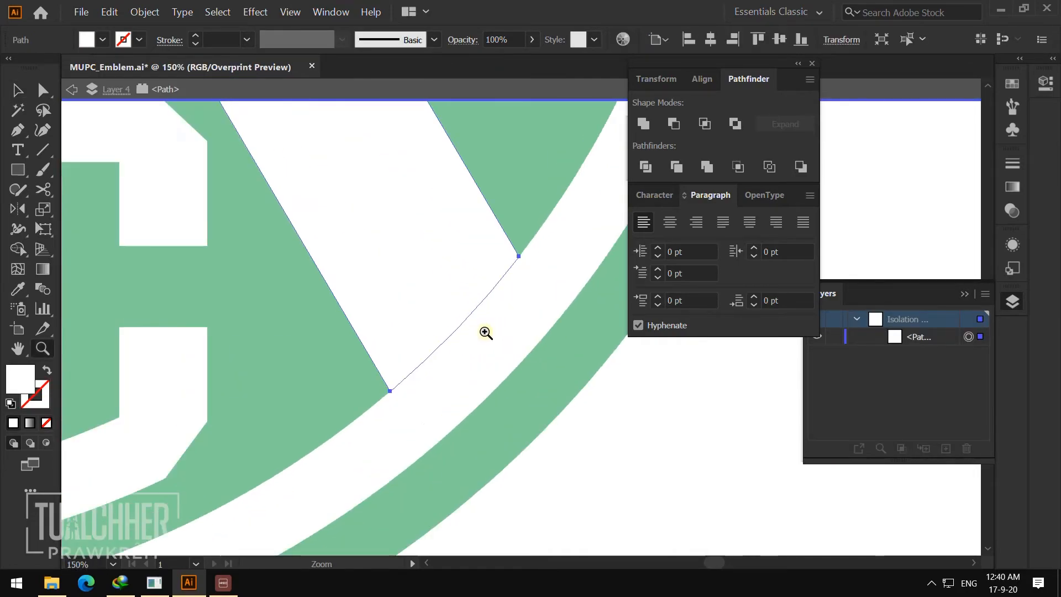
pyautogui.click(485, 333)
pyautogui.click(475, 347)
pyautogui.press('a')
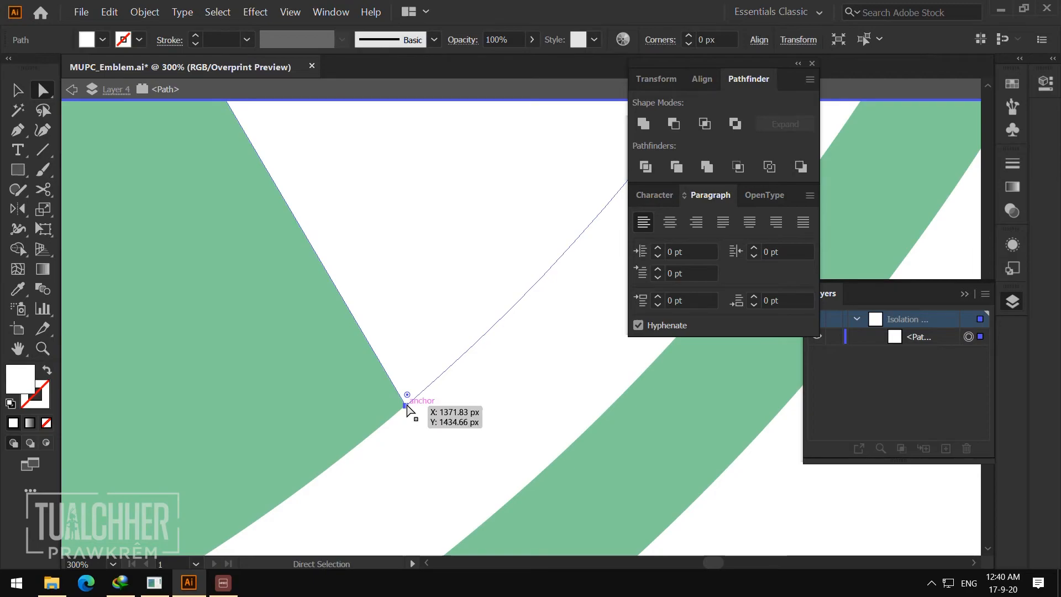
pyautogui.click(407, 406)
pyautogui.hscroll(4, 414, 407)
pyautogui.scroll(2, 414, 407)
pyautogui.moveTo(389, 387); pyautogui.dragTo(444, 440)
pyautogui.moveTo(475, 298); pyautogui.dragTo(551, 316)
pyautogui.moveTo(379, 355); pyautogui.dragTo(557, 258)
# - Bow the end edge of the M's lower-left foot outward into the white ring by pulling its anchor handles
pyautogui.press('z')
pyautogui.keyDown('alt'); pyautogui.click(419, 314); pyautogui.keyUp('alt')
pyautogui.keyDown('alt'); pyautogui.click(419, 314); pyautogui.keyUp('alt')
pyautogui.keyDown('alt'); pyautogui.click(411, 307); pyautogui.keyUp('alt')
pyautogui.keyDown('alt'); pyautogui.click(403, 305); pyautogui.keyUp('alt')
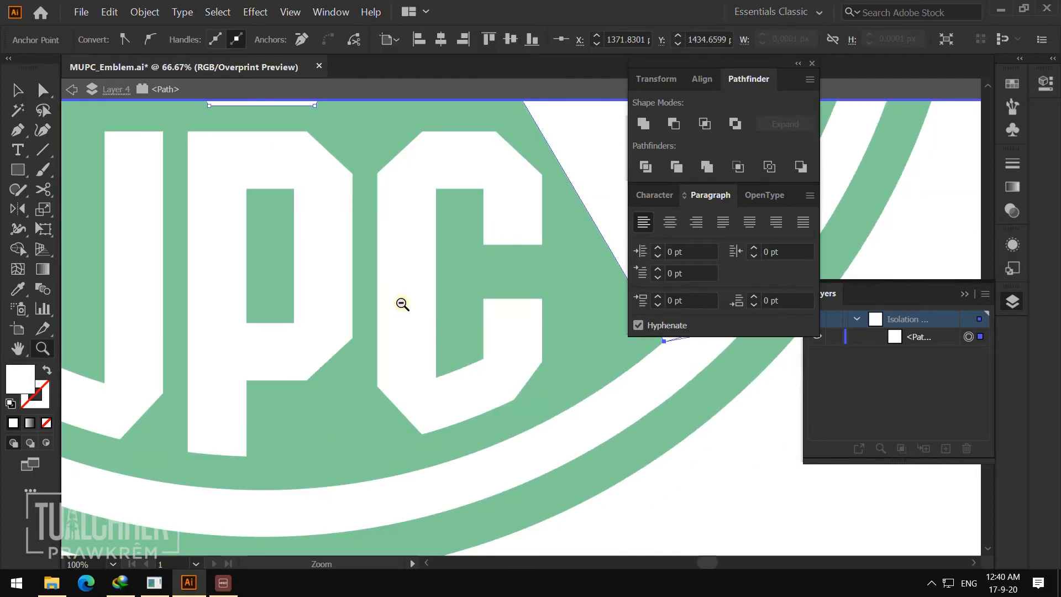
pyautogui.moveTo(242, 308); pyautogui.dragTo(386, 352)
pyautogui.press('a')
pyautogui.click(243, 324)
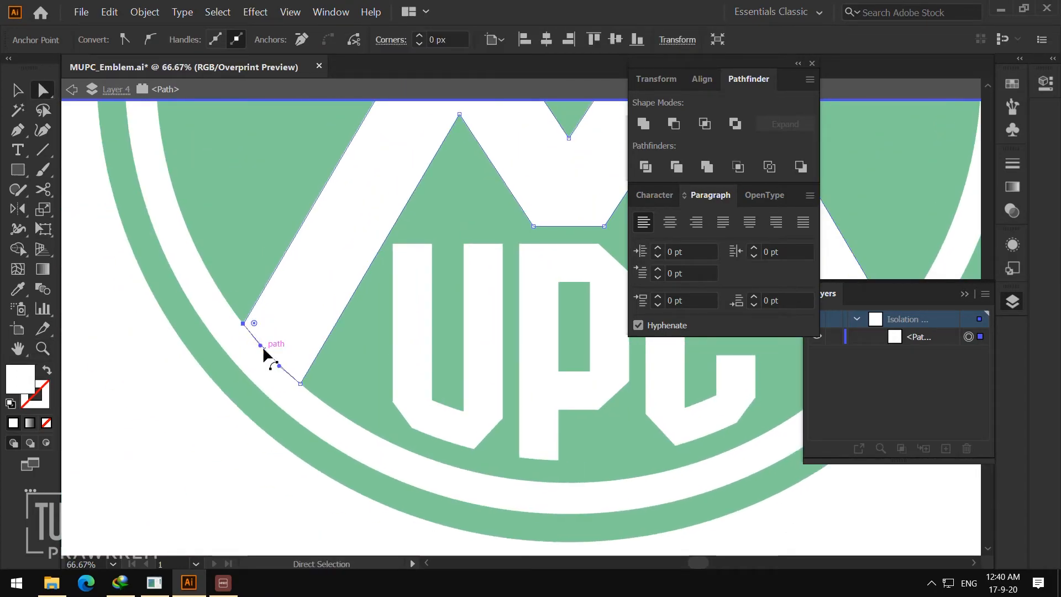
pyautogui.moveTo(260, 346); pyautogui.dragTo(268, 381)
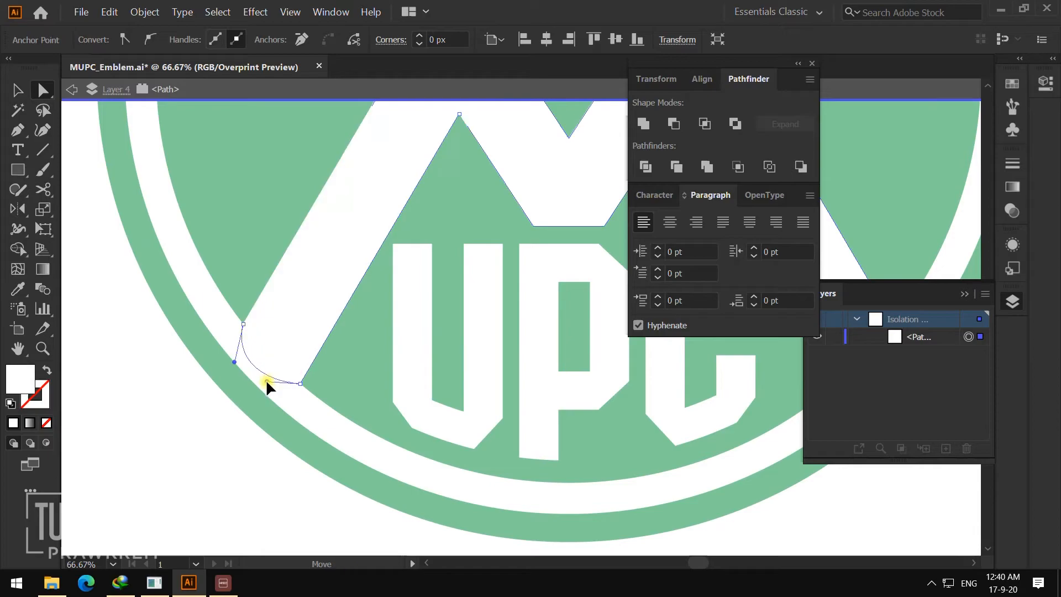
# - Exit isolation mode and unite the M with the white ring into one shape using Pathfinder
pyautogui.press('z')
pyautogui.keyDown('alt'); pyautogui.click(539, 319); pyautogui.keyUp('alt')
pyautogui.keyDown('alt'); pyautogui.click(540, 319); pyautogui.keyUp('alt')
pyautogui.keyDown('alt'); pyautogui.click(540, 319); pyautogui.keyUp('alt')
pyautogui.keyDown('alt'); pyautogui.click(539, 318); pyautogui.keyUp('alt')
pyautogui.press('v')
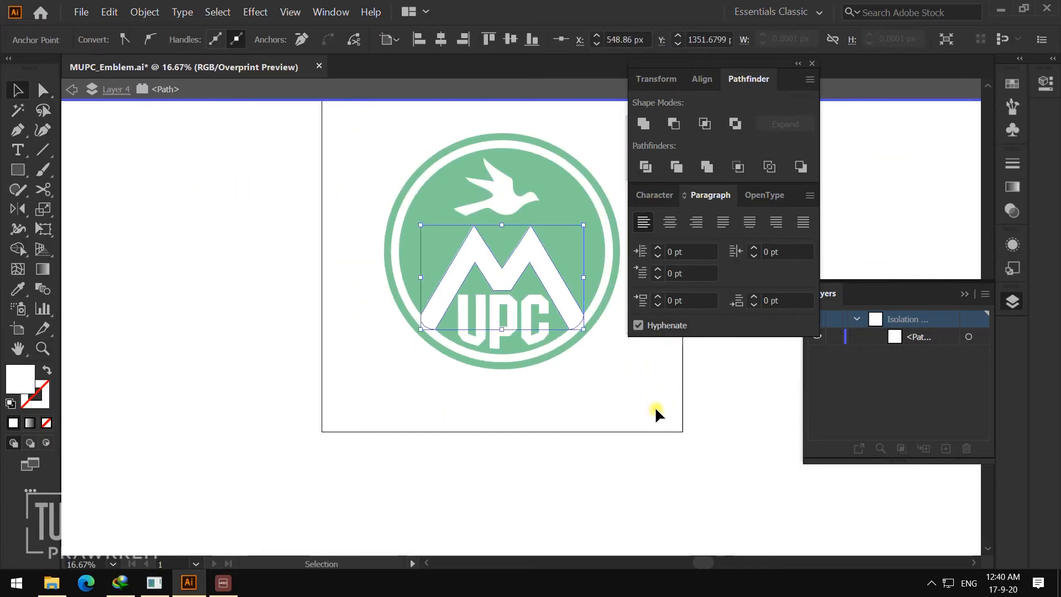
pyautogui.doubleClick(655, 407)
pyautogui.click(595, 303)
pyautogui.keyDown('shift'); pyautogui.click(556, 284); pyautogui.keyUp('shift')
pyautogui.click(643, 123)
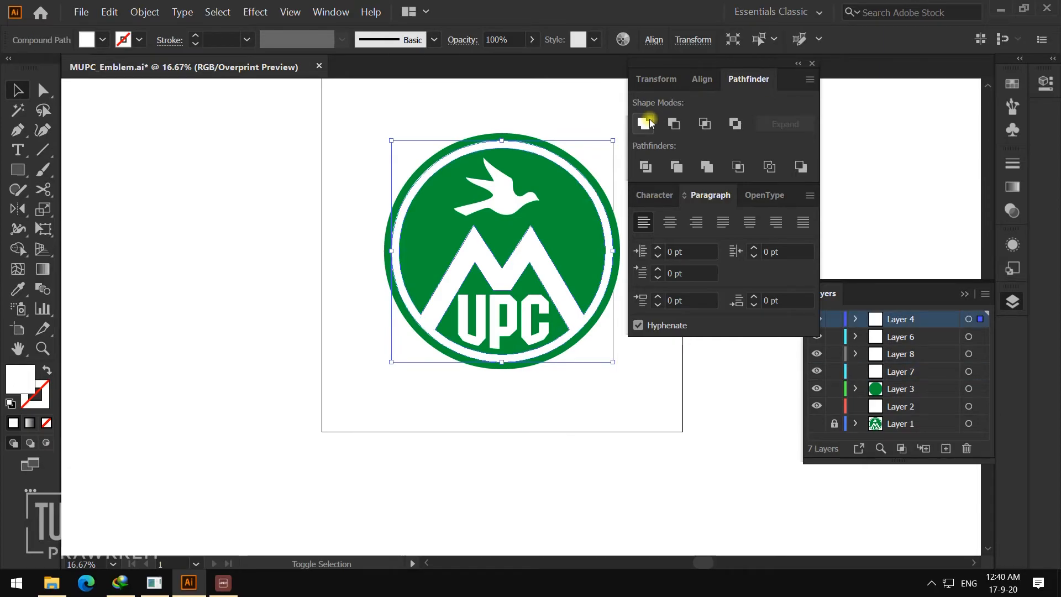
# - Examine the united M and ring paths in Outline view, then restore Overprint Preview
pyautogui.click(658, 375)
pyautogui.press('z')
pyautogui.click(566, 300)
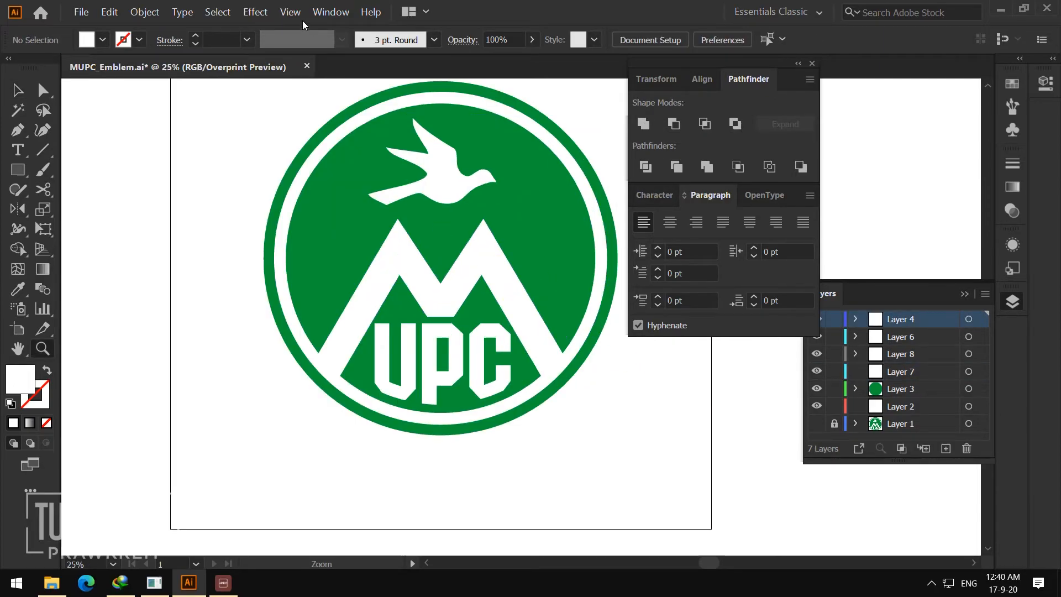
pyautogui.click(291, 12)
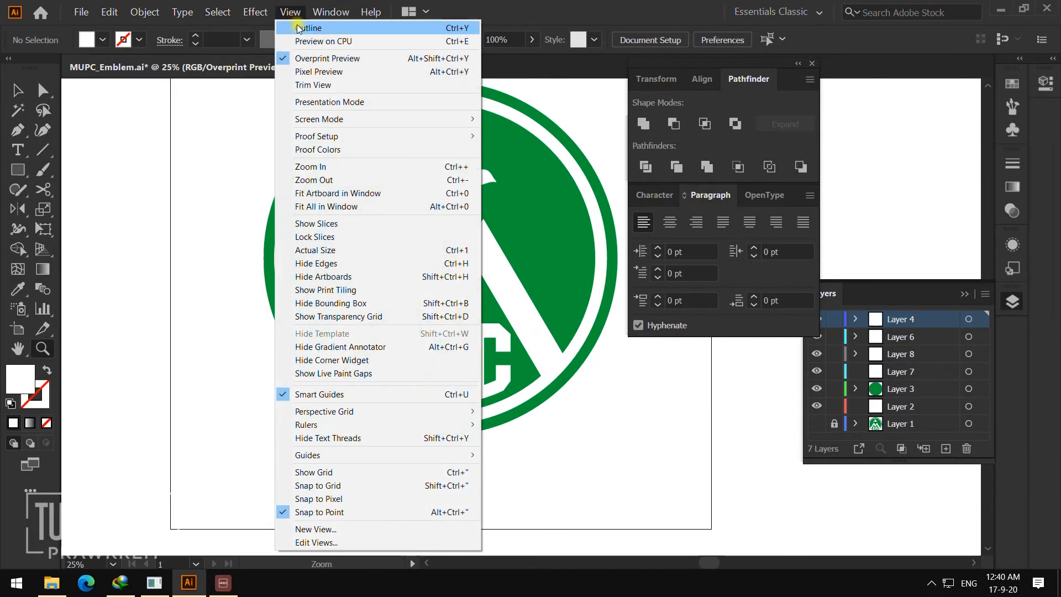
pyautogui.click(331, 29)
pyautogui.click(453, 270)
pyautogui.moveTo(555, 302); pyautogui.dragTo(467, 270)
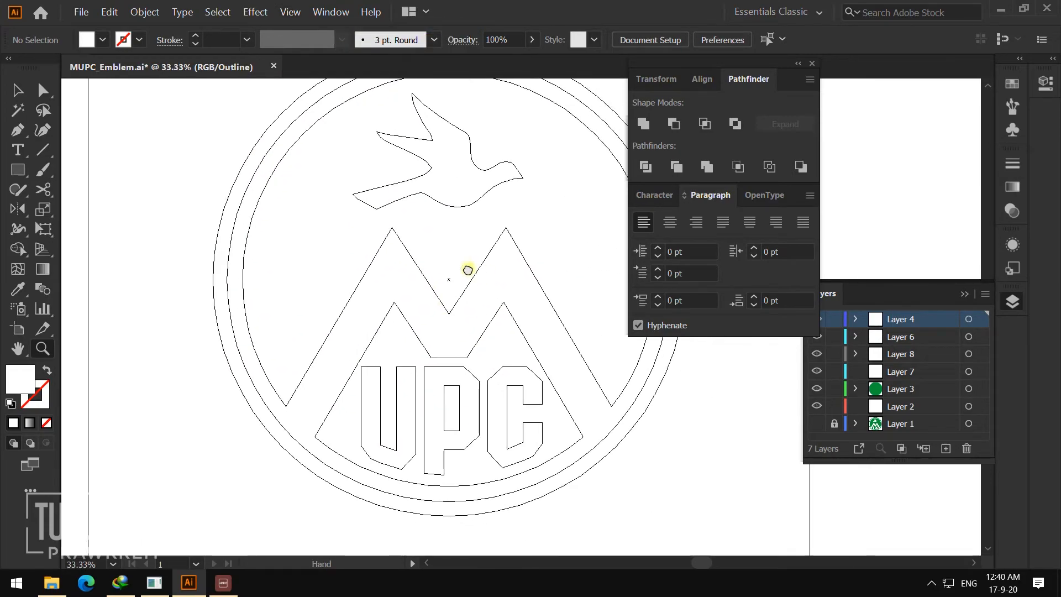
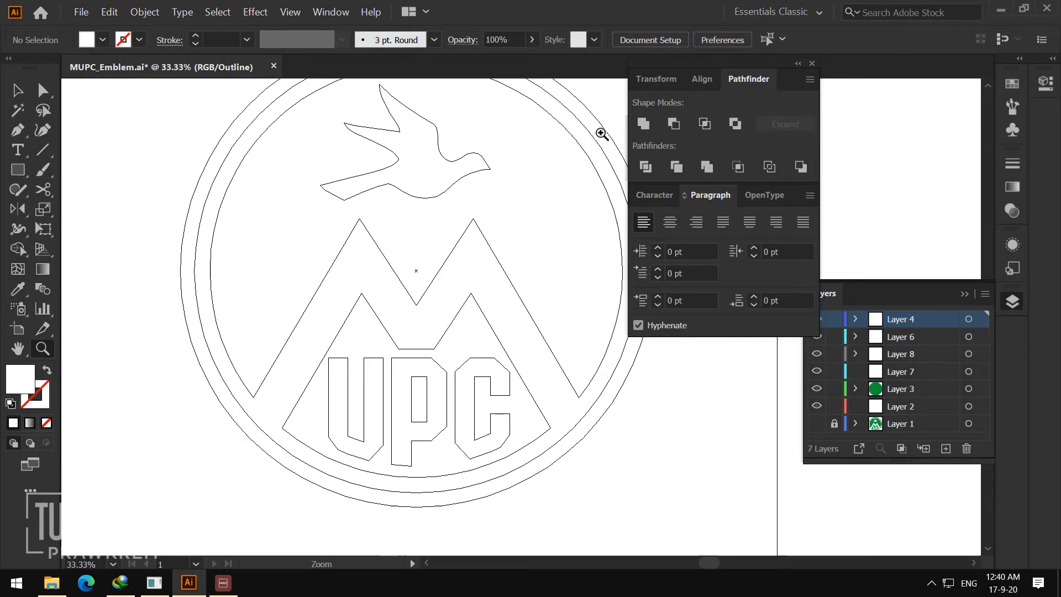
pyautogui.click(290, 11)
pyautogui.click(317, 61)
pyautogui.keyDown('alt'); pyautogui.click(490, 286); pyautogui.keyUp('alt')
pyautogui.keyDown('alt'); pyautogui.click(514, 289); pyautogui.keyUp('alt')
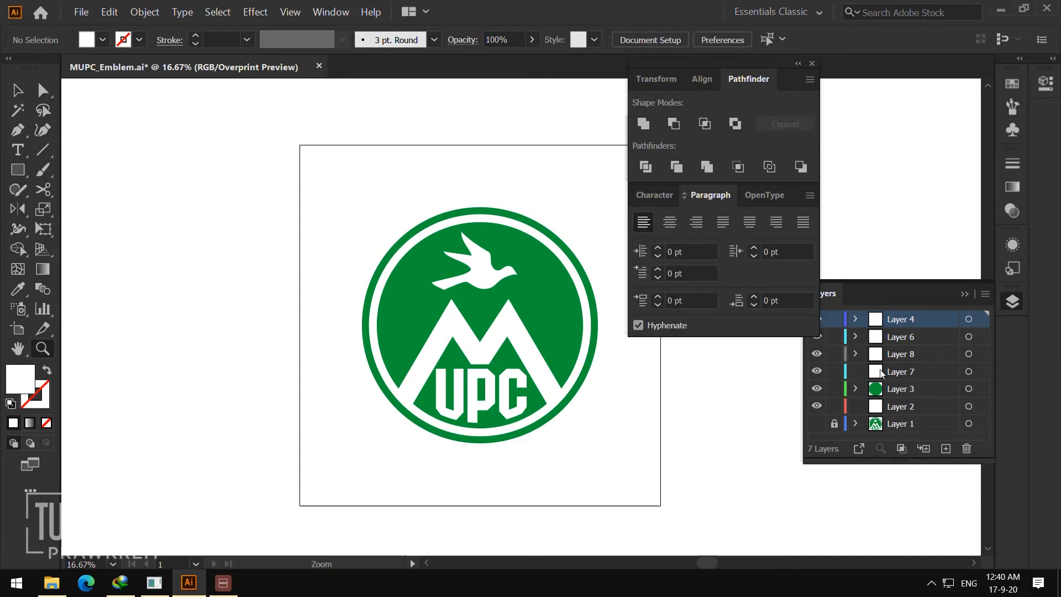
pyautogui.press('v')
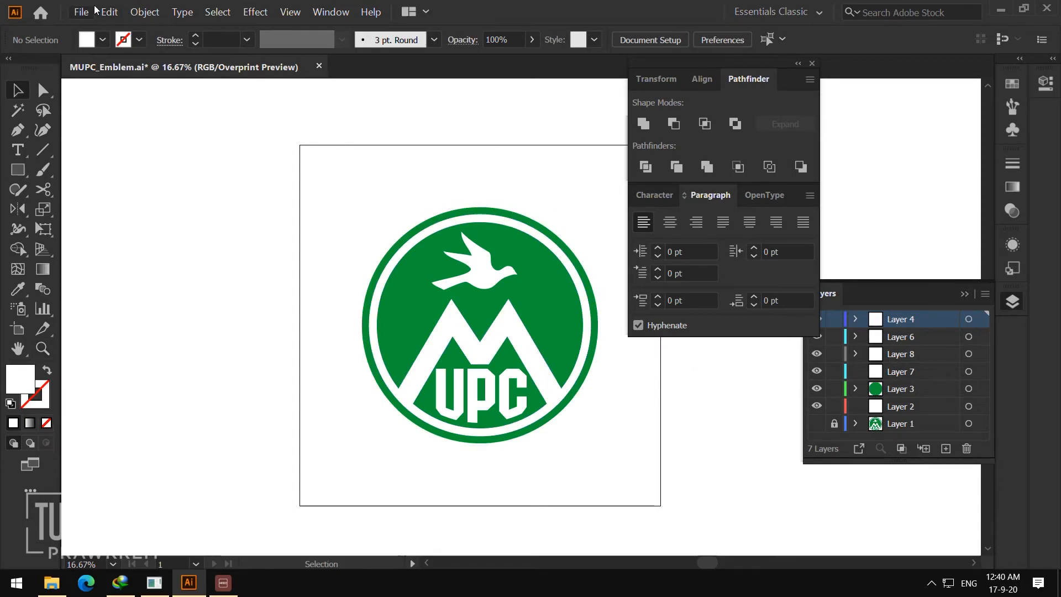
pyautogui.hotkey('ctrl', 'a')
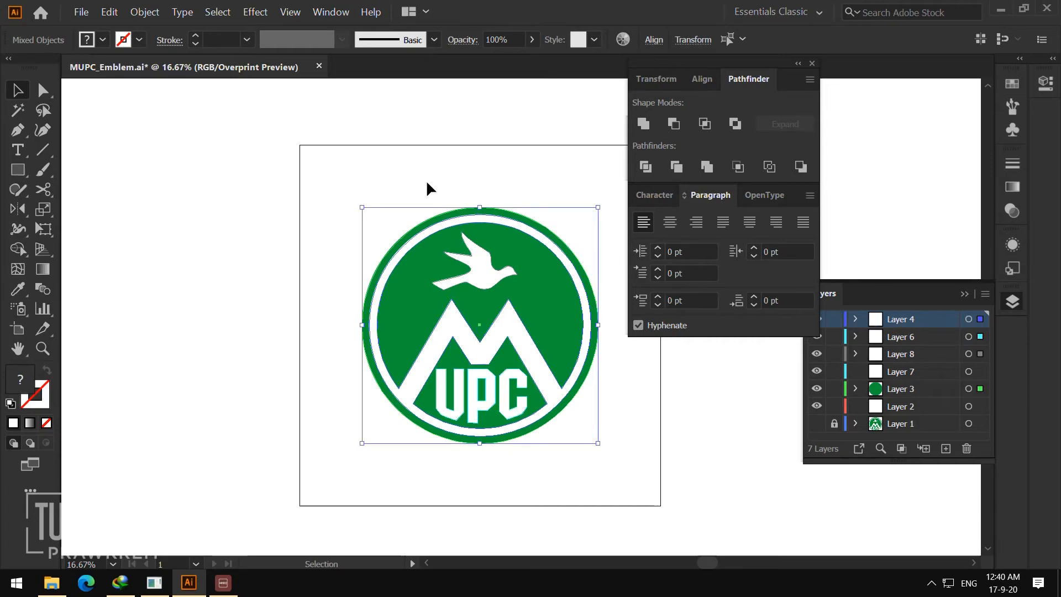
pyautogui.click(81, 11)
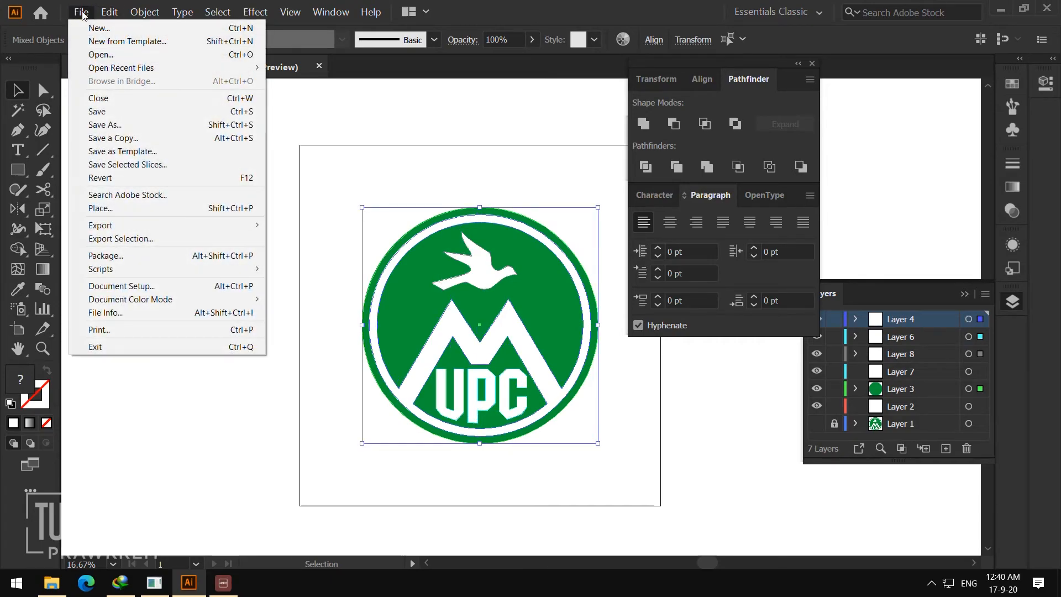
pyautogui.moveTo(105, 8)
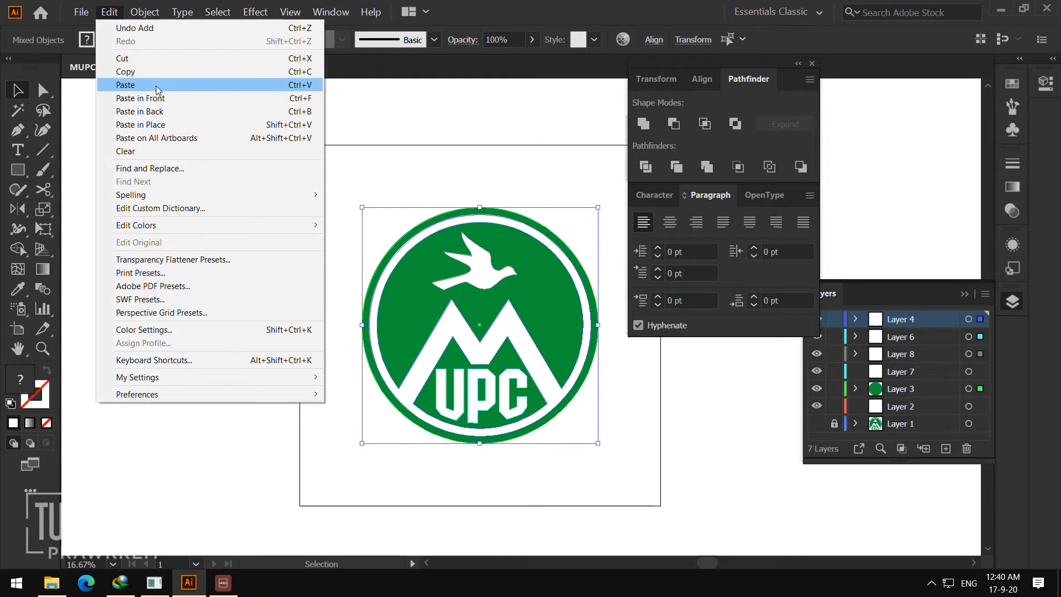
pyautogui.click(413, 164)
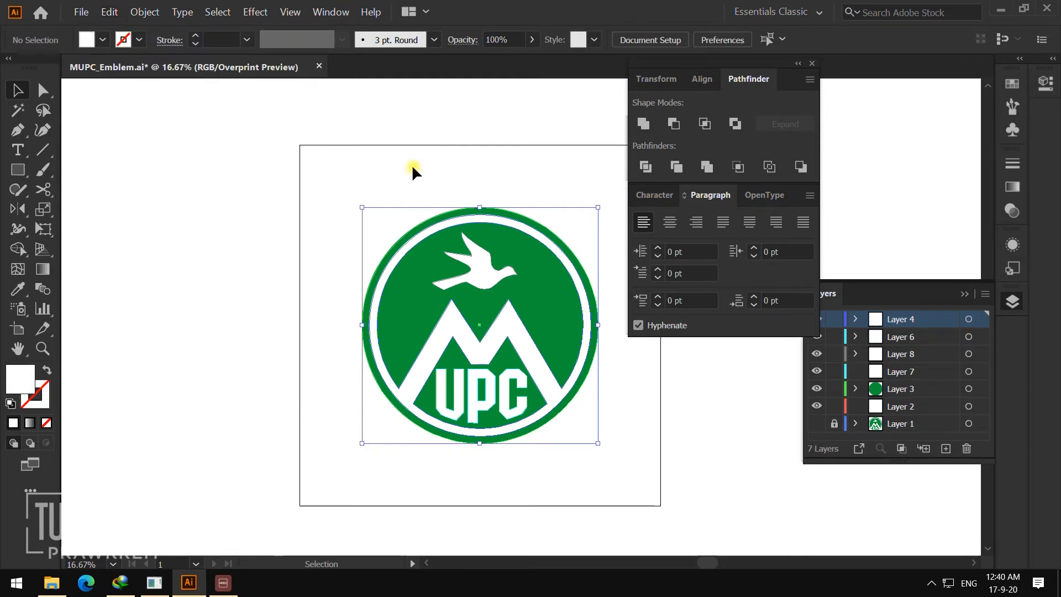
# - Cut all of the emblem artwork and paste it in place on Layer 4, leaving it deselected
pyautogui.moveTo(314, 150); pyautogui.dragTo(662, 505)
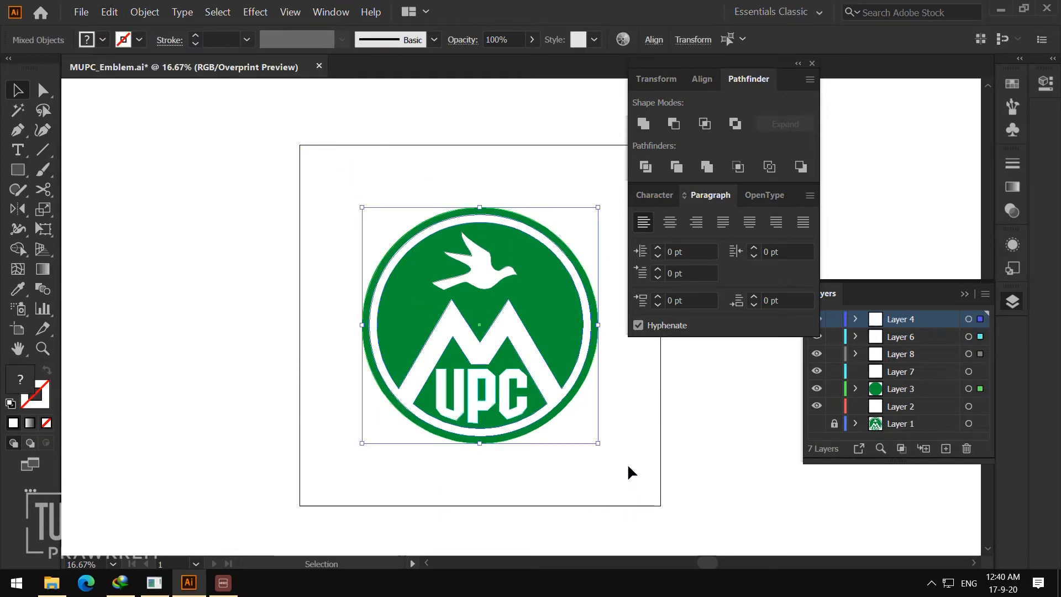
pyautogui.click(110, 9)
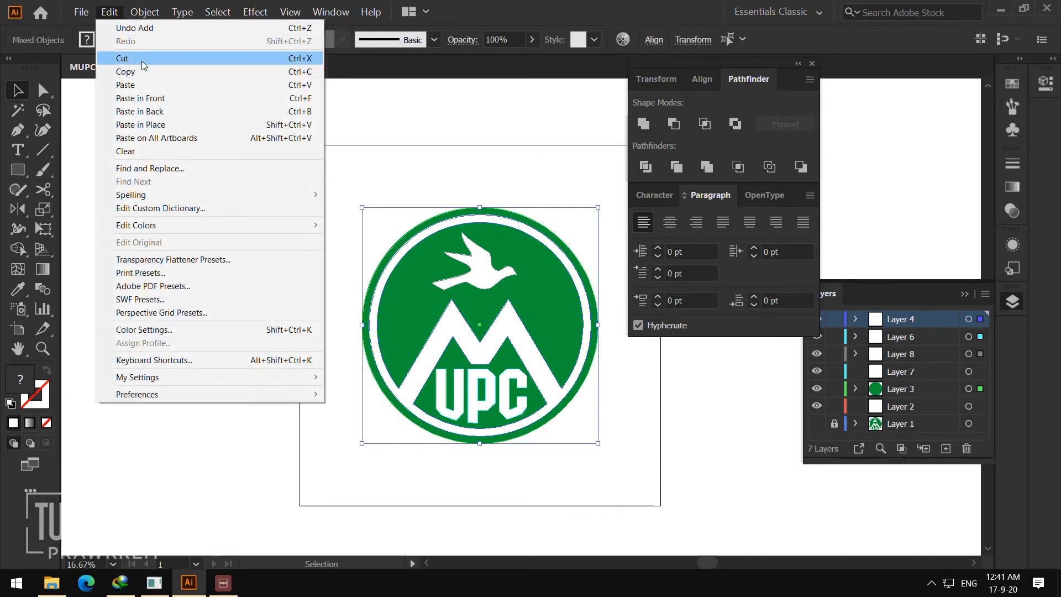
pyautogui.click(142, 61)
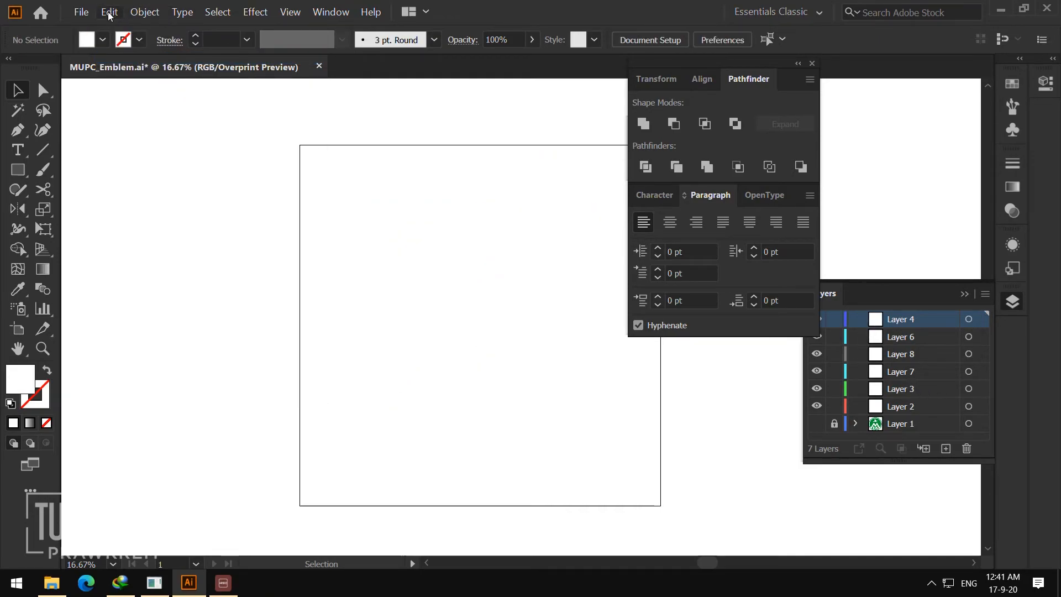
pyautogui.click(109, 12)
pyautogui.click(166, 126)
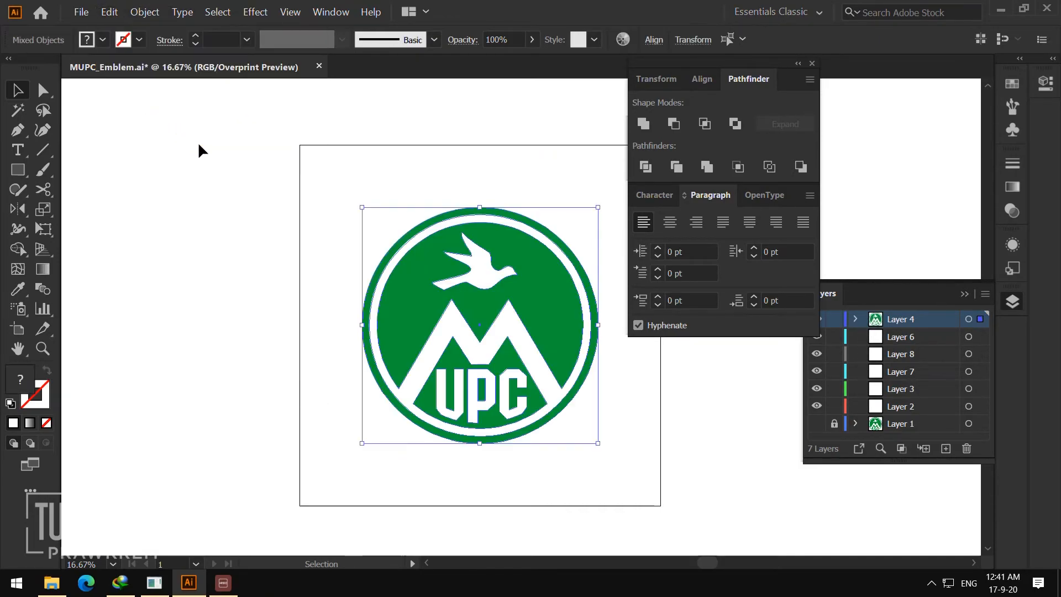
pyautogui.click(694, 226)
# - Delete Layers 6, 8, 7, 3, 2 and 1, confirming the removal of the artwork on Layer 1
pyautogui.click(916, 337)
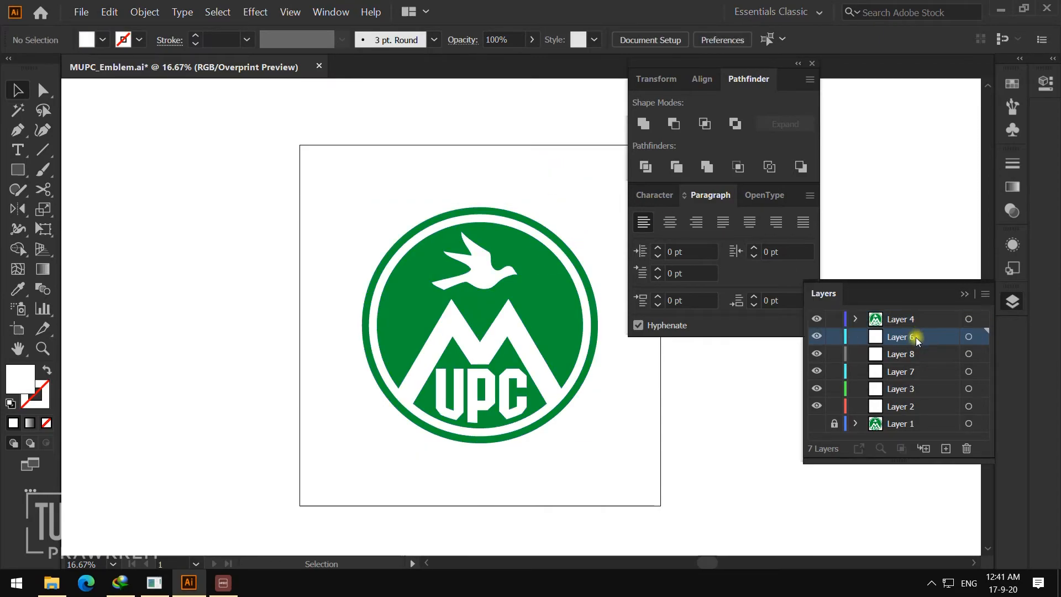
pyautogui.keyDown('shift'); pyautogui.click(911, 422); pyautogui.keyUp('shift')
pyautogui.click(964, 448)
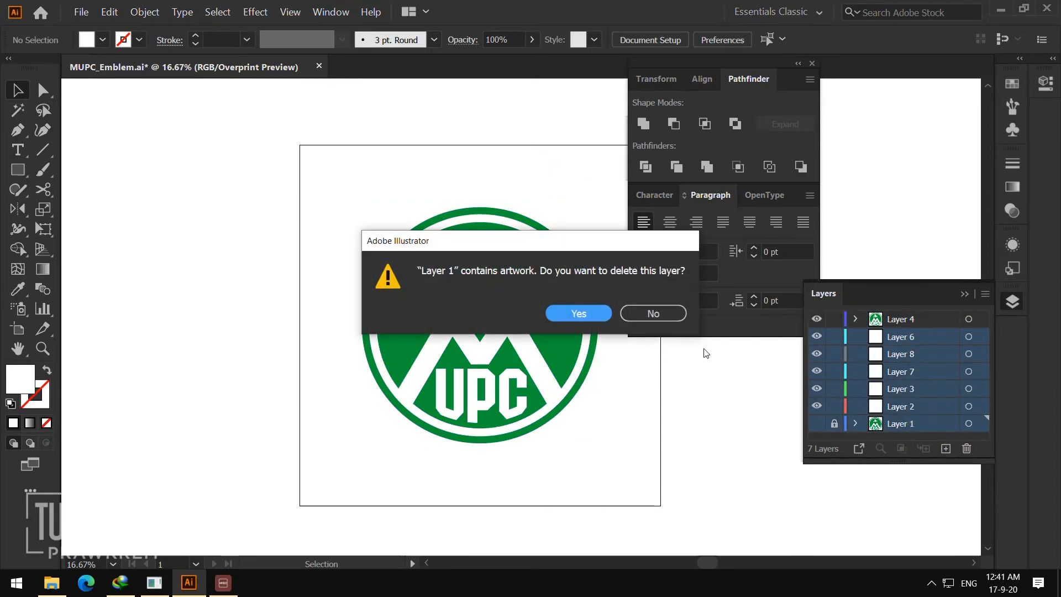
pyautogui.click(630, 313)
# - Check the separate emblem shapes by selecting them, and cut the green background circle from Layer 4
pyautogui.press('z')
pyautogui.click(533, 332)
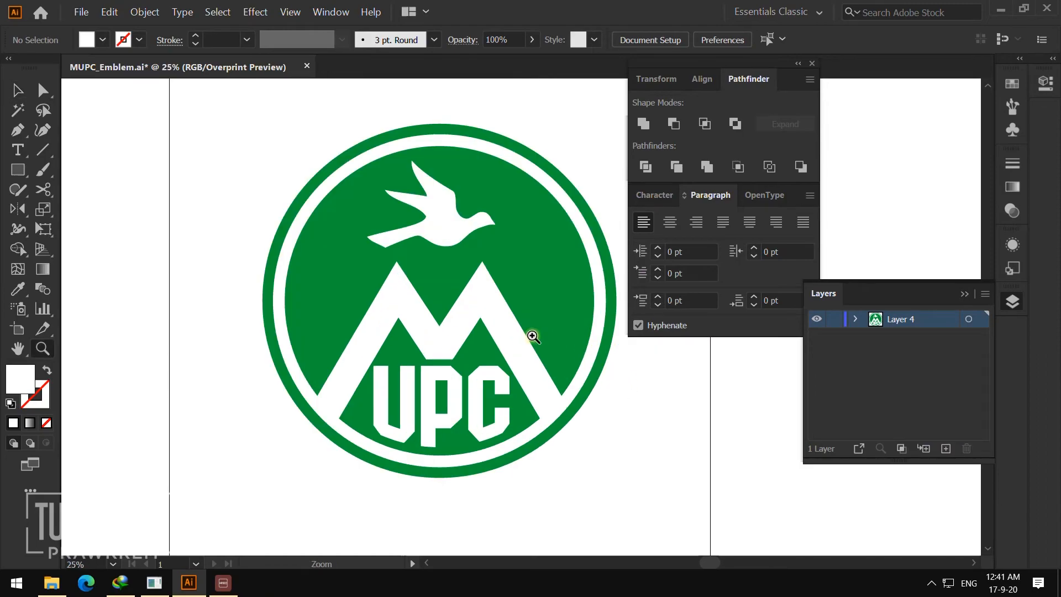
pyautogui.click(504, 304)
pyautogui.press('v')
pyautogui.click(486, 313)
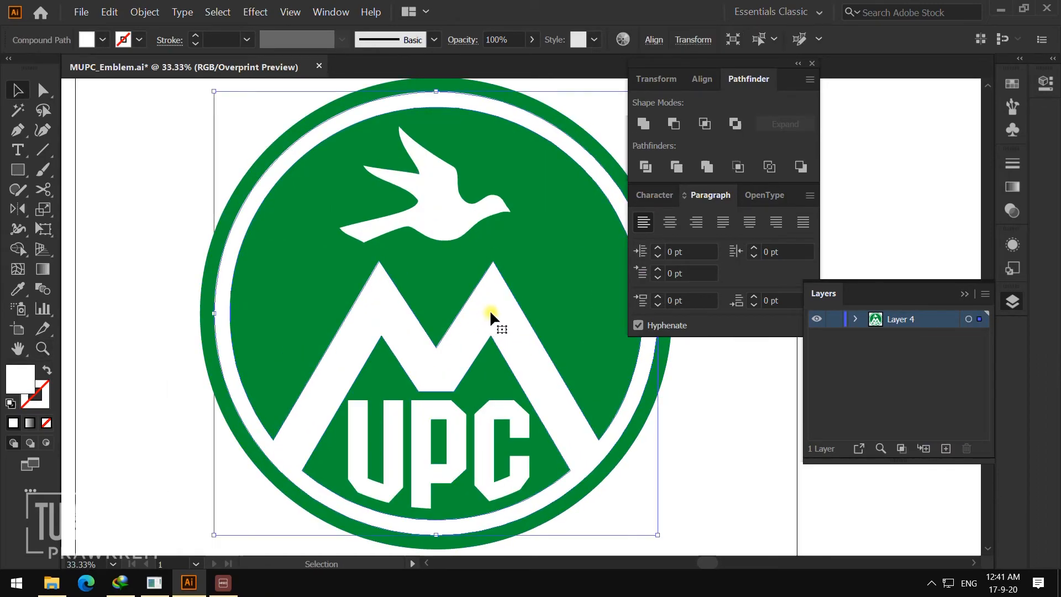
pyautogui.click(472, 205)
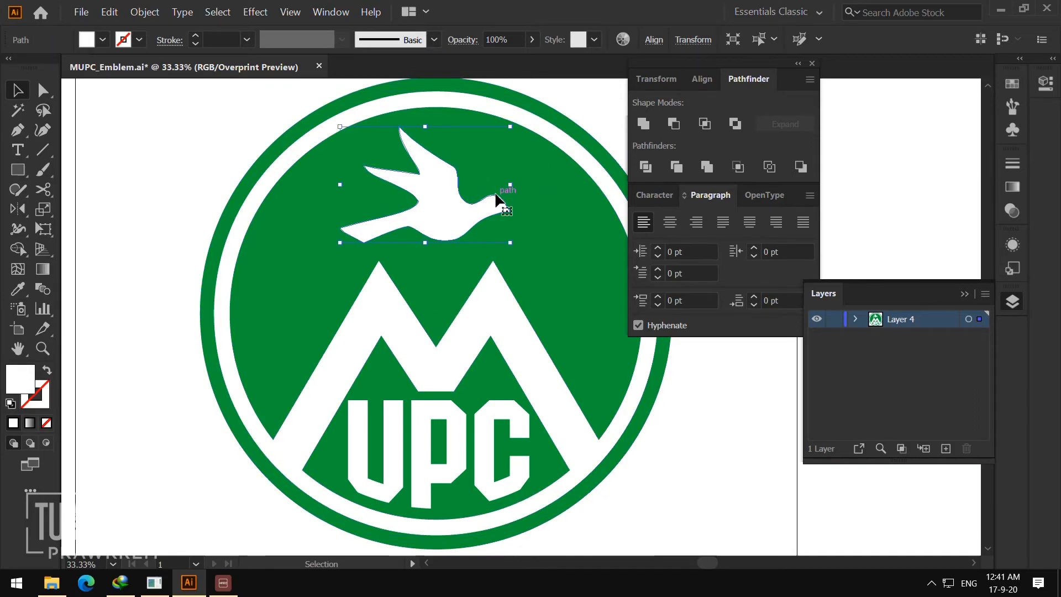
pyautogui.click(555, 184)
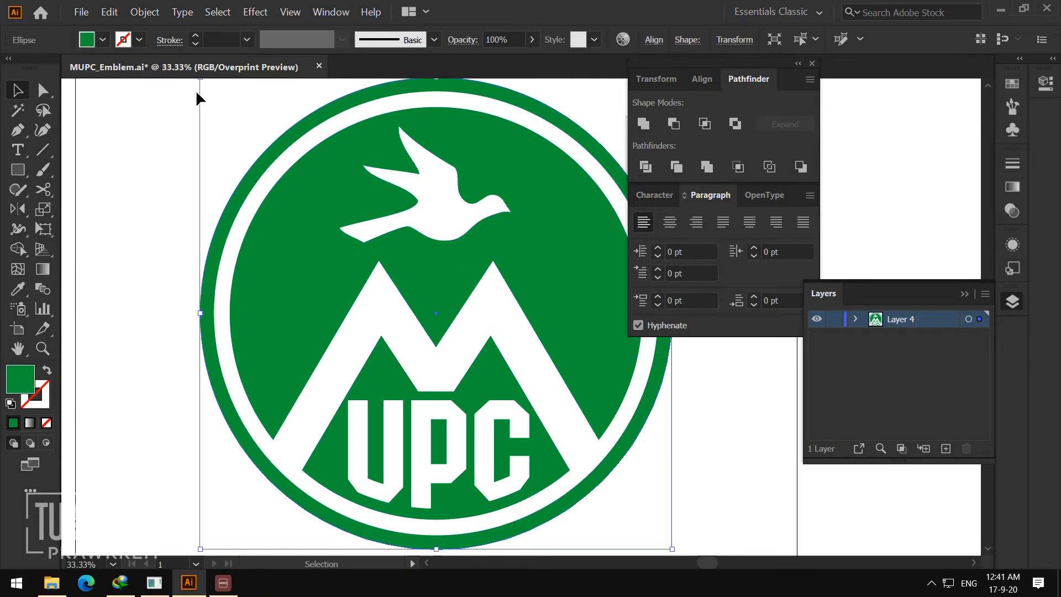
pyautogui.click(110, 13)
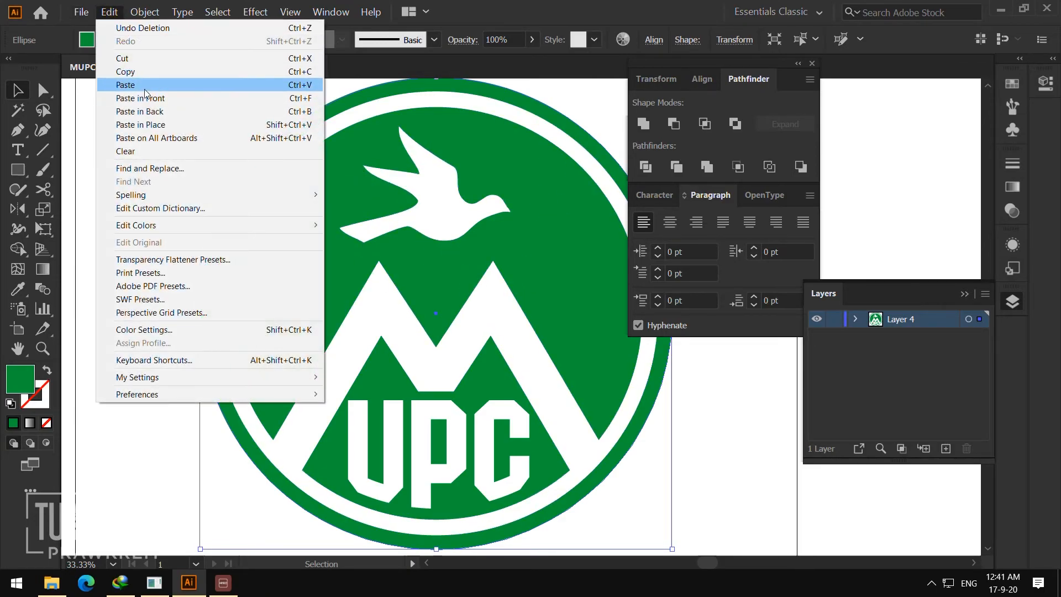
pyautogui.click(138, 59)
# - Create a new layer beneath Layer 4 and paste the green circle in place on it
pyautogui.click(946, 448)
pyautogui.moveTo(901, 319); pyautogui.dragTo(913, 345)
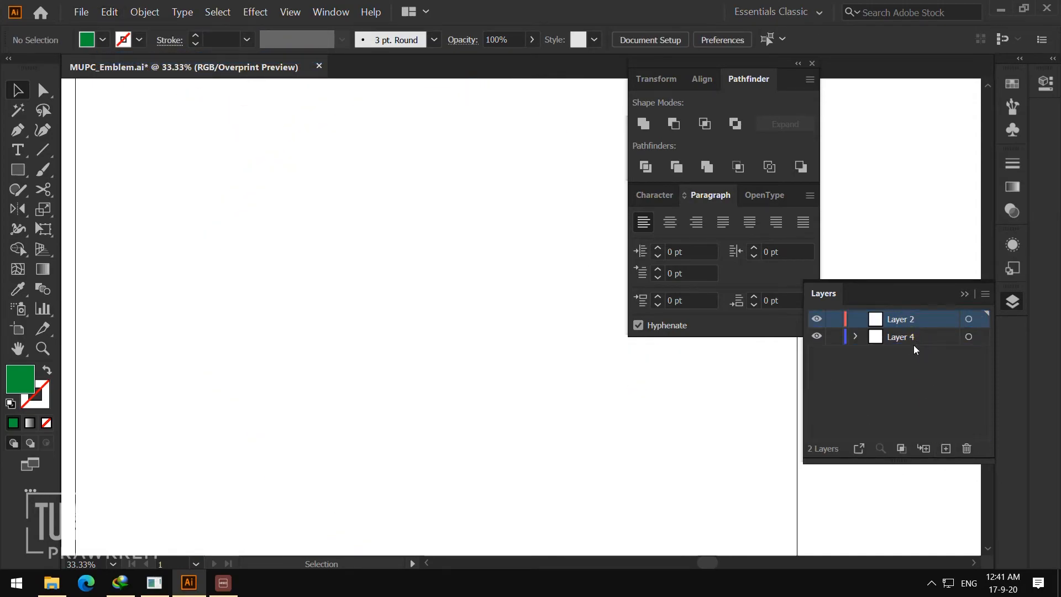
pyautogui.click(100, 14)
pyautogui.click(174, 122)
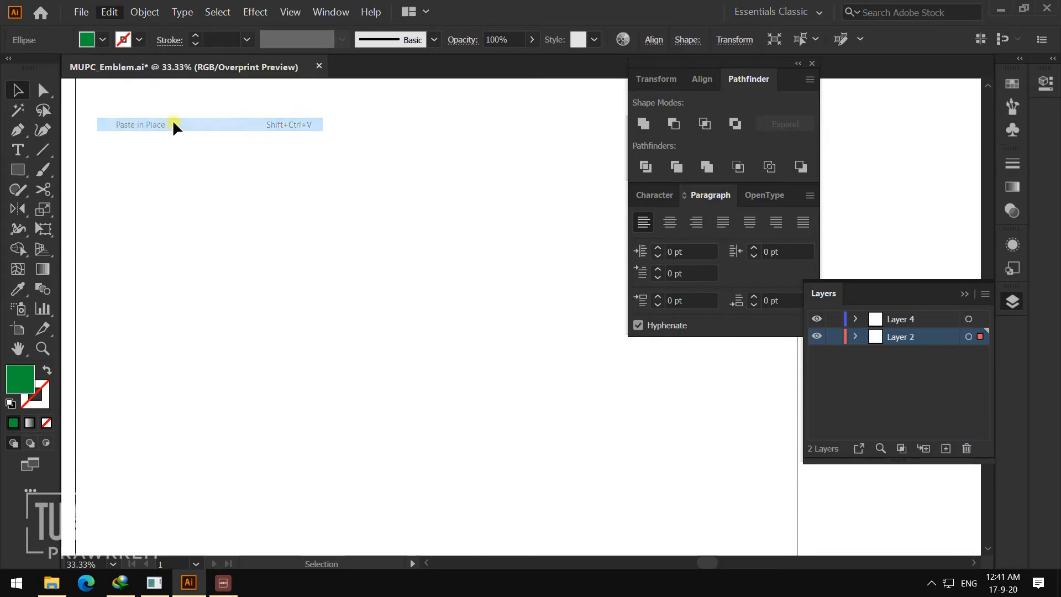
pyautogui.click(154, 187)
# - Open the name of the green circle's layer for editing
pyautogui.doubleClick(899, 336)
pyautogui.click(936, 365)
pyautogui.press('n')
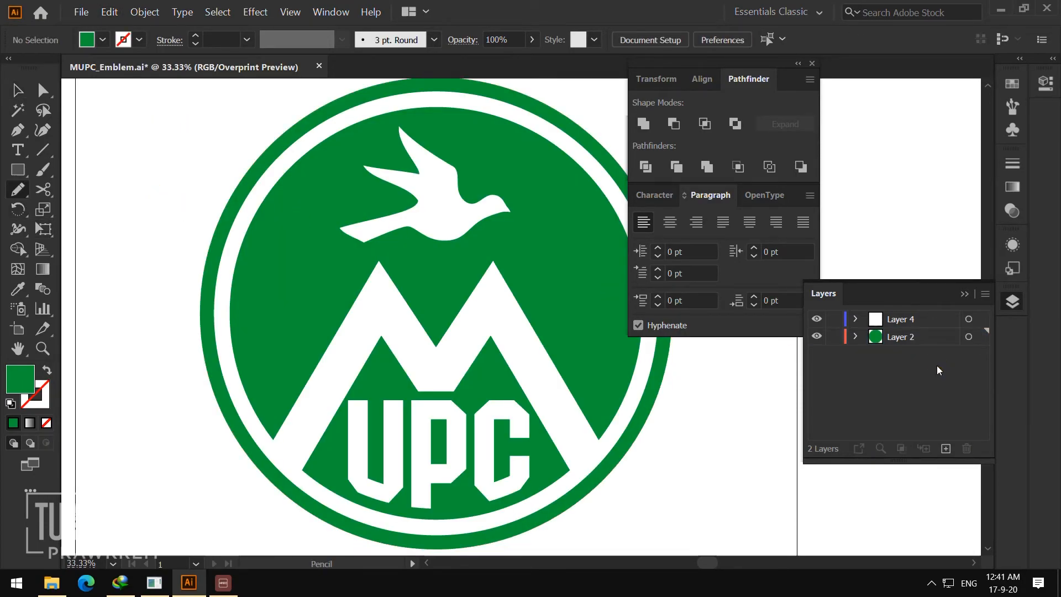
# - Rename the green circle's layer as Green and the layer of white shapes as White
pyautogui.doubleClick(900, 337)
pyautogui.write('Gree')
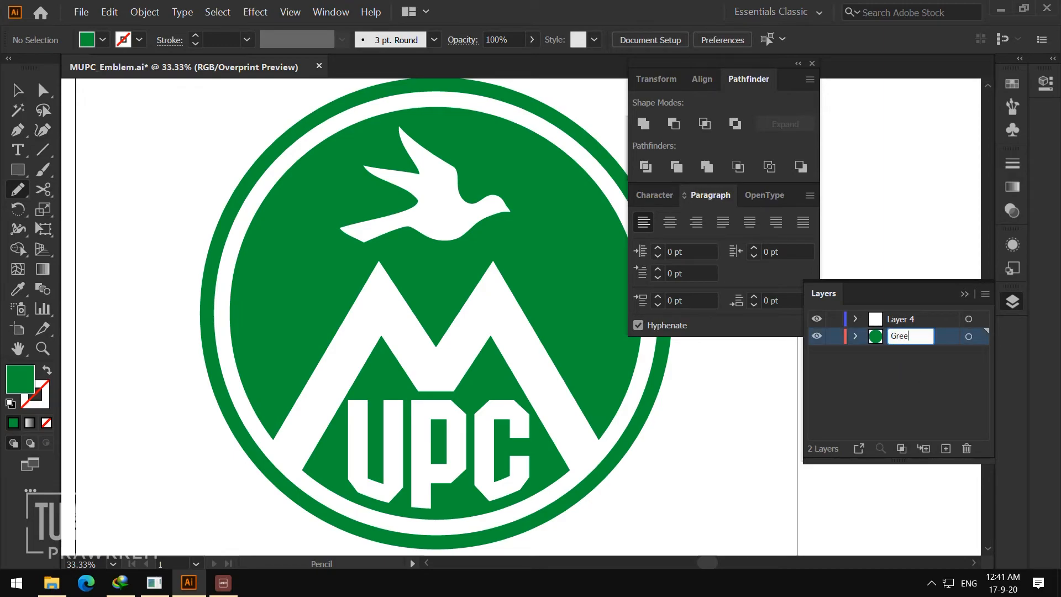
pyautogui.write('n')
pyautogui.press('Return')
pyautogui.doubleClick(901, 319)
pyautogui.write('Wh')
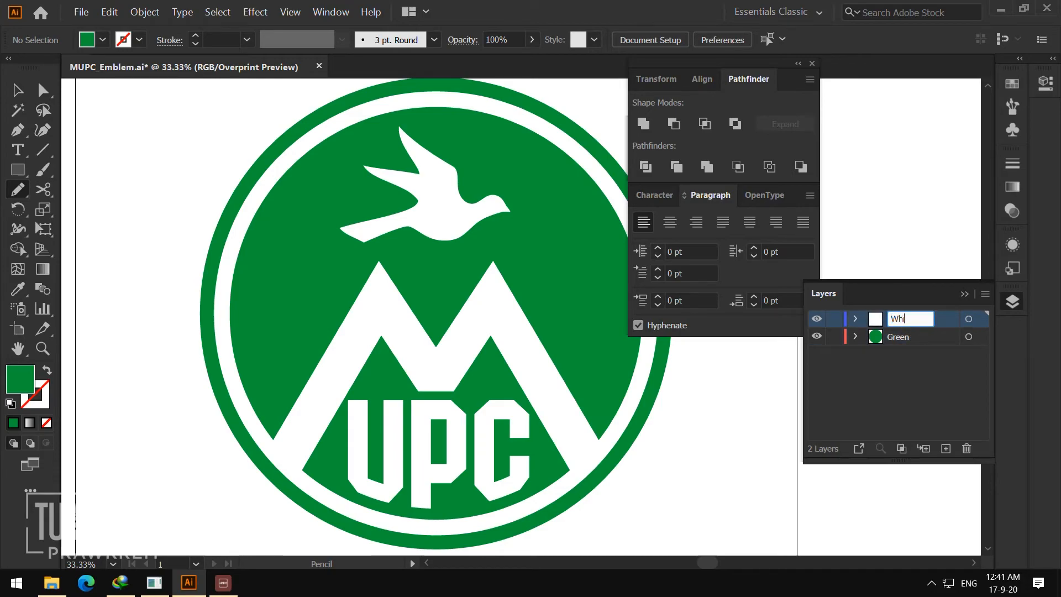
pyautogui.write('ite')
pyautogui.press('Return')
pyautogui.press('\\')
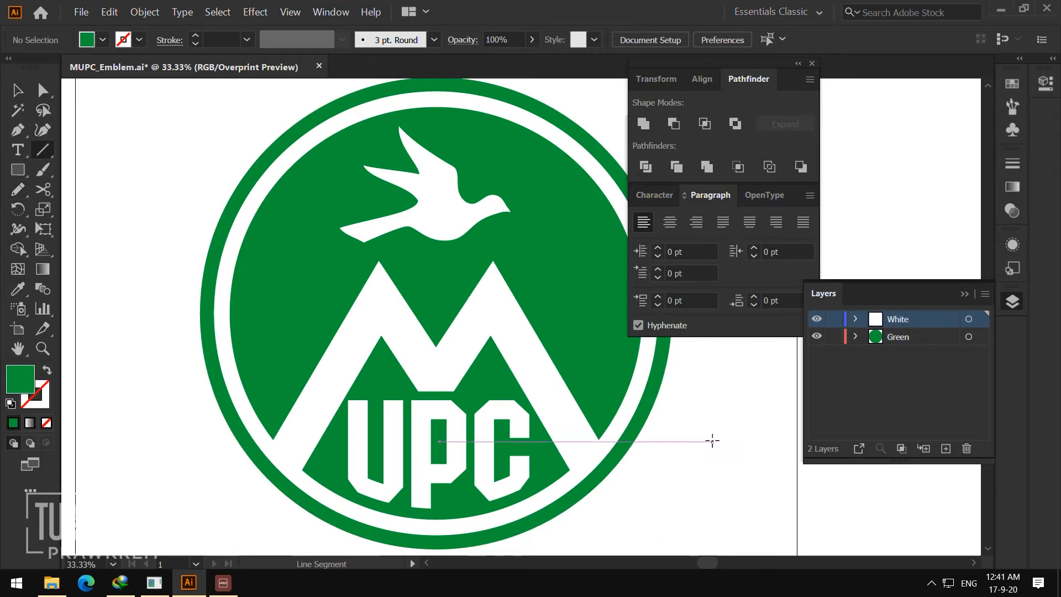
# - Save the emblem document and check the whole artboard
pyautogui.press('z')
pyautogui.keyDown('alt'); pyautogui.click(601, 279); pyautogui.keyUp('alt')
pyautogui.keyDown('alt'); pyautogui.click(550, 309); pyautogui.keyUp('alt')
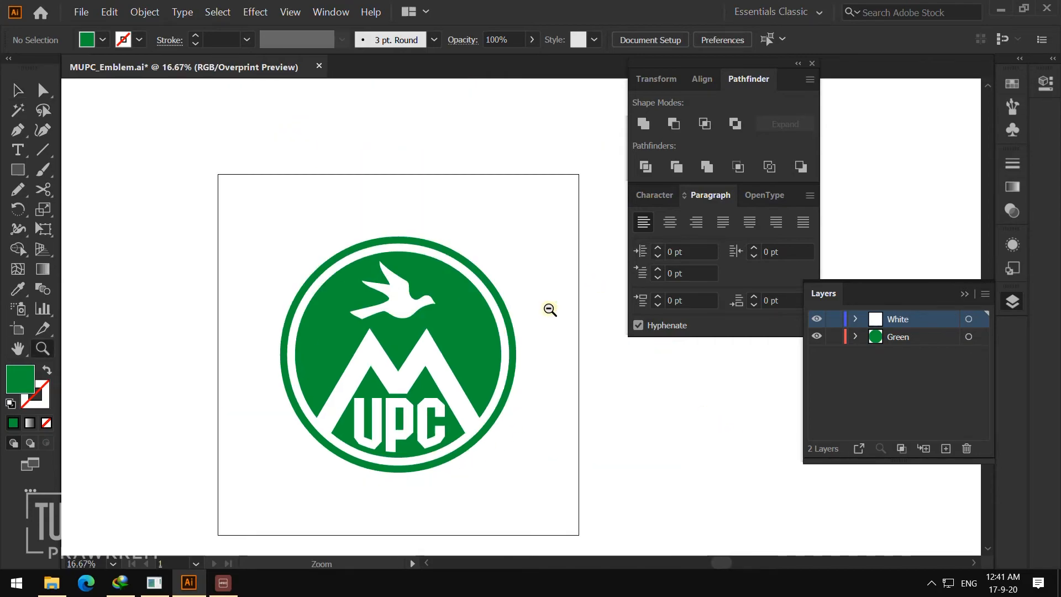
pyautogui.keyDown('alt'); pyautogui.click(550, 309); pyautogui.keyUp('alt')
pyautogui.click(476, 390)
pyautogui.hotkey('ctrl', 's')
pyautogui.keyDown('alt'); pyautogui.click(540, 310); pyautogui.keyUp('alt')
pyautogui.moveTo(530, 294); pyautogui.dragTo(508, 314)
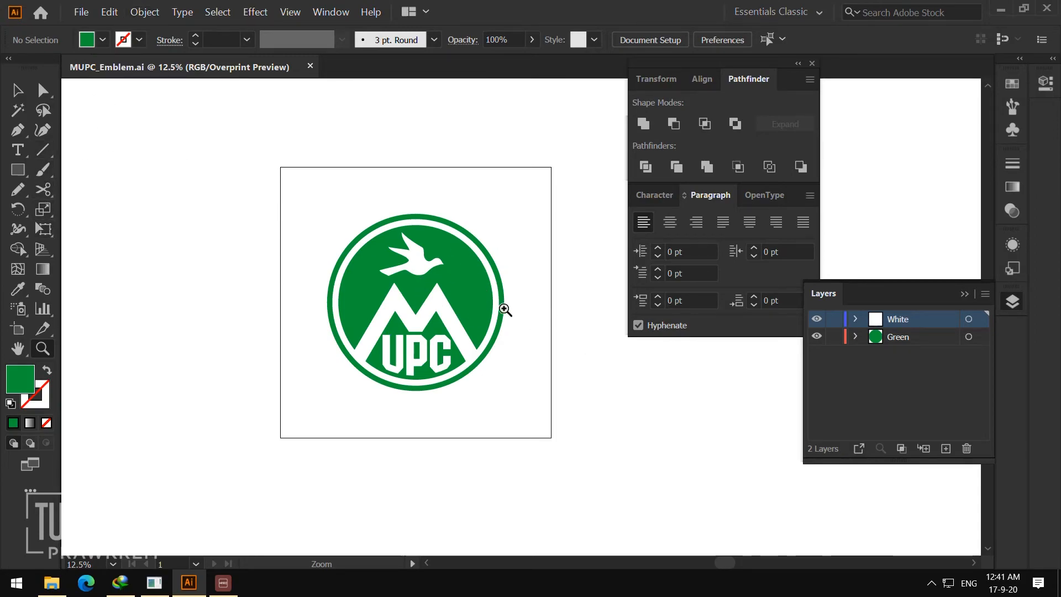
# - Add a second 2000 by 2000 px artboard beside the emblem's artboard
pyautogui.moveTo(550, 245); pyautogui.dragTo(506, 241)
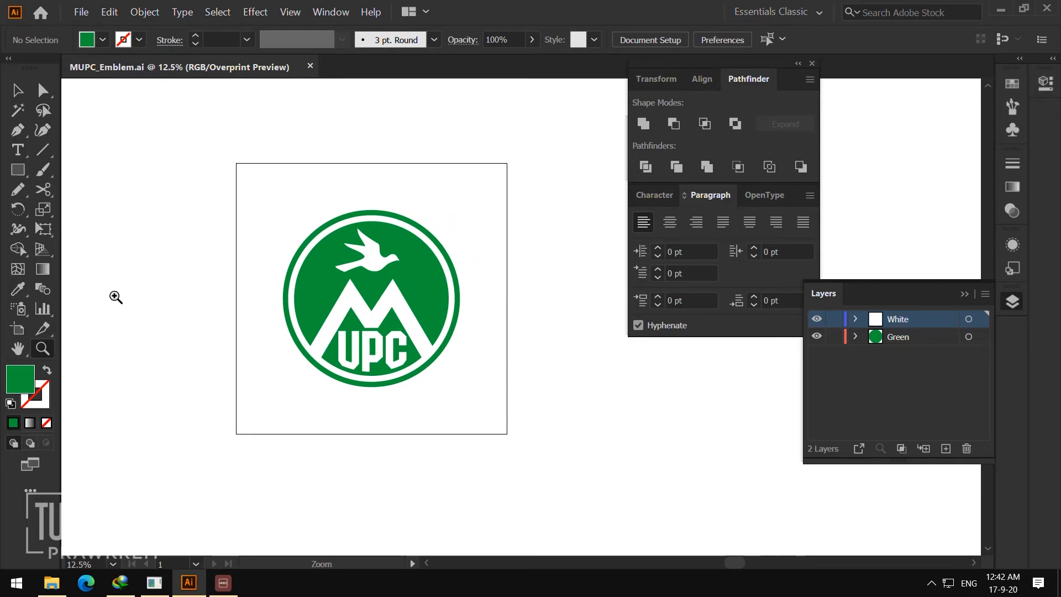
pyautogui.click(18, 329)
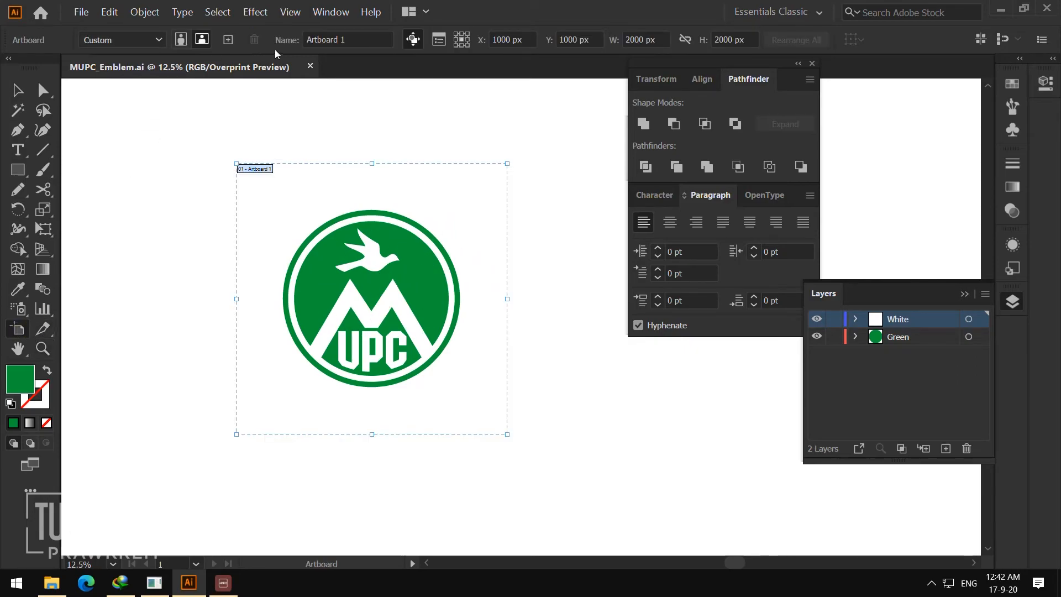
pyautogui.click(228, 40)
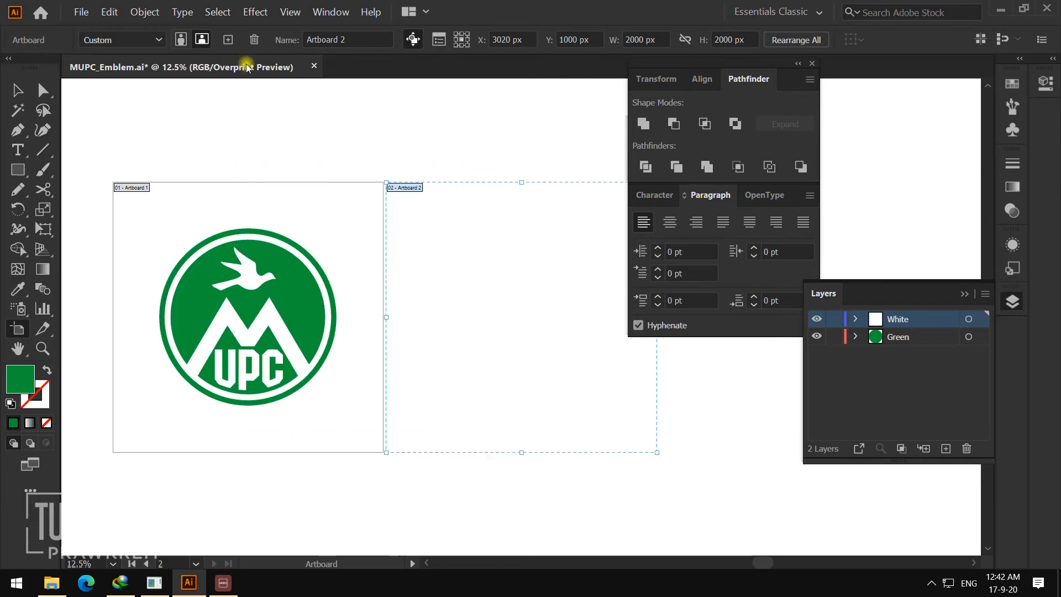
pyautogui.press('v')
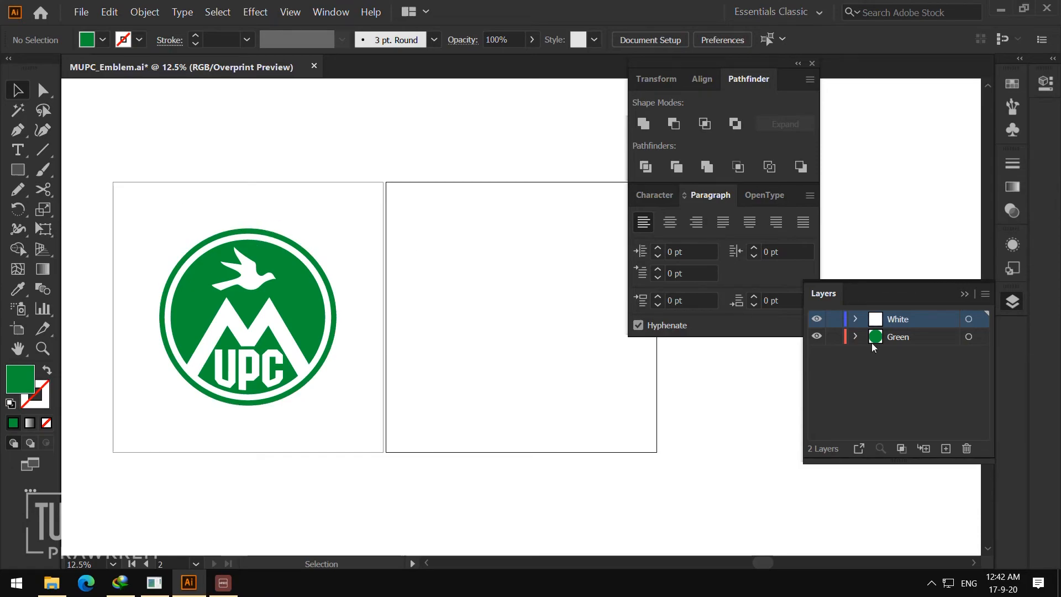
# - Select the complete green and white emblem across both layers and copy it
pyautogui.click(893, 338)
pyautogui.click(299, 285)
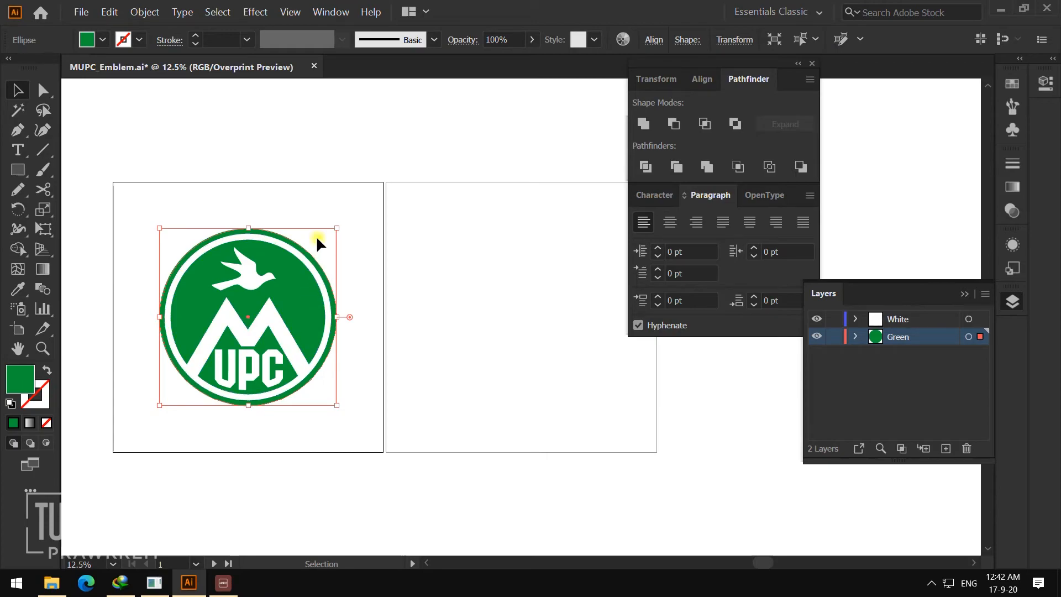
pyautogui.click(128, 201)
pyautogui.moveTo(127, 196); pyautogui.dragTo(357, 455)
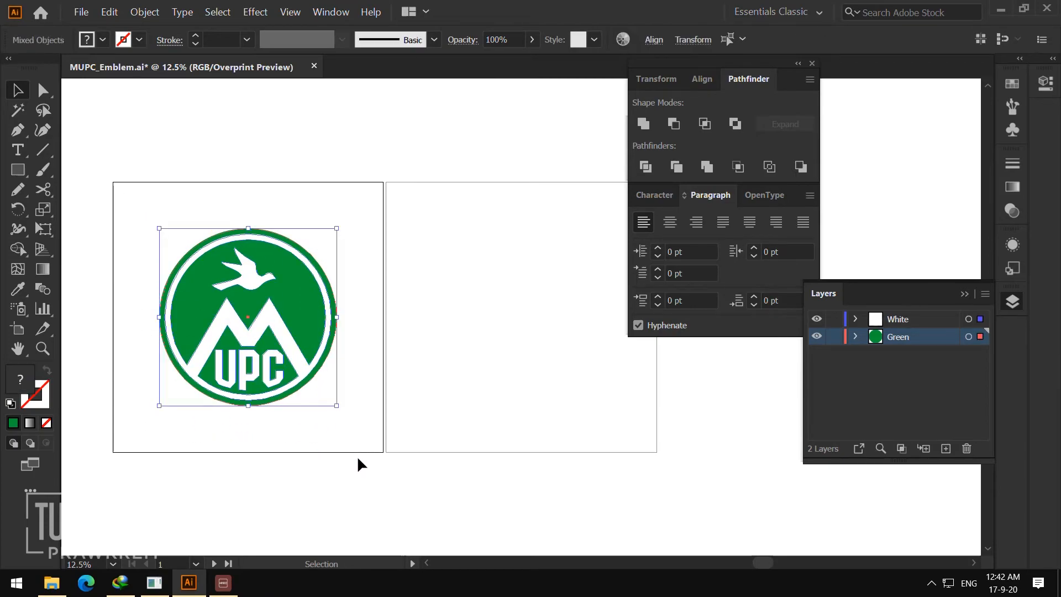
pyautogui.press('a')
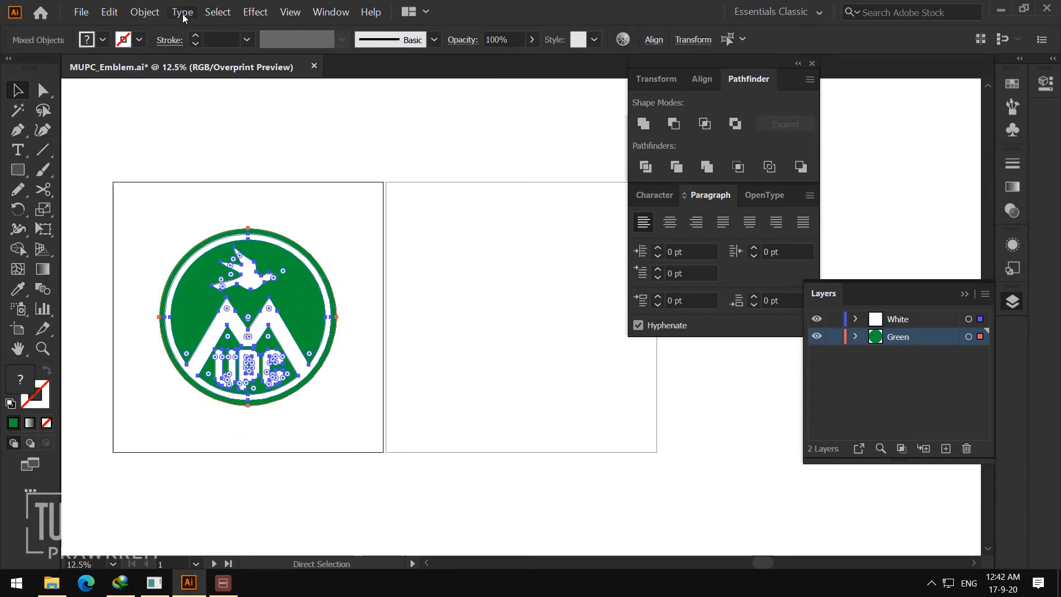
pyautogui.click(110, 12)
pyautogui.click(254, 71)
pyautogui.press('v')
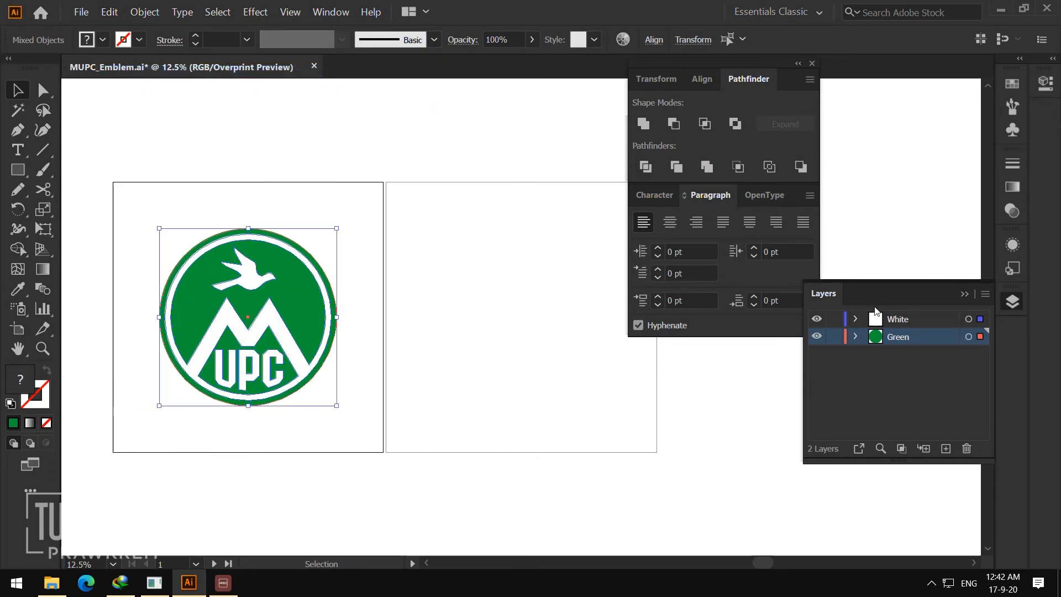
# - Create a new layer above the White layer and name it BW
pyautogui.click(946, 449)
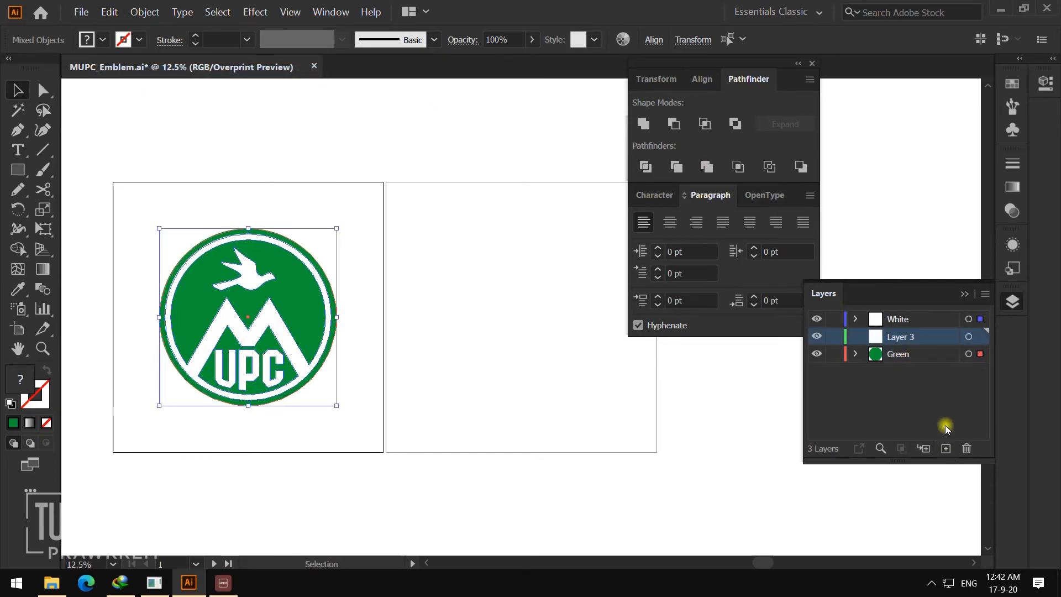
pyautogui.moveTo(918, 336); pyautogui.dragTo(917, 321)
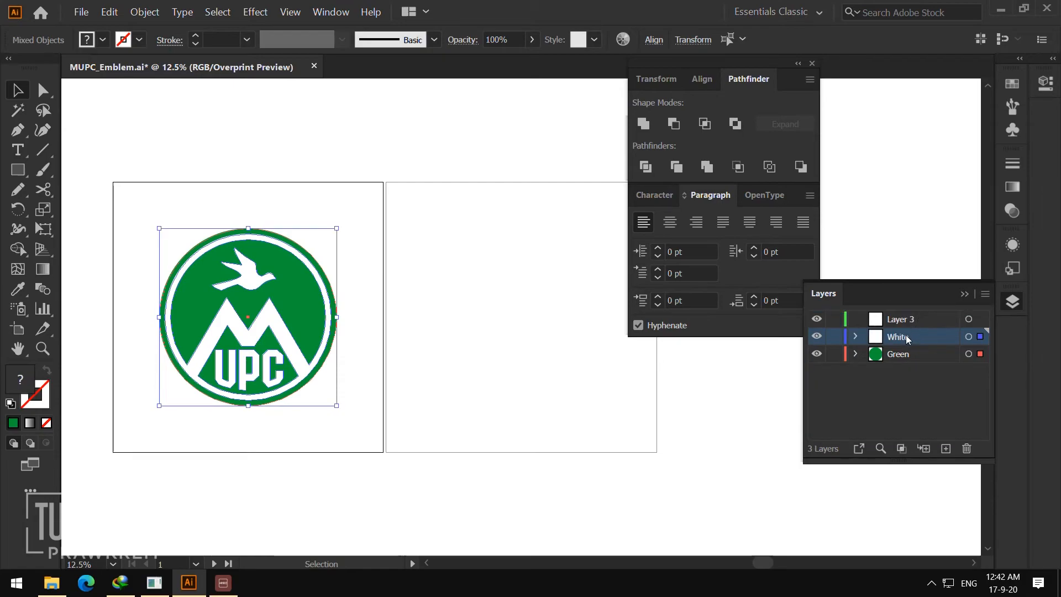
pyautogui.click(913, 326)
pyautogui.write('BW')
pyautogui.click(765, 364)
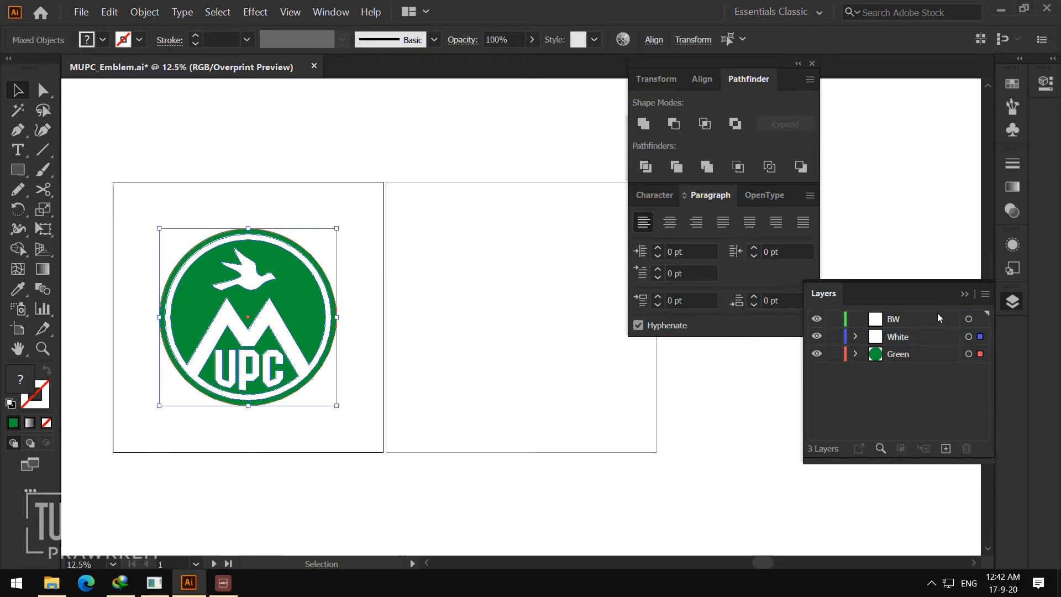
# - Paste the copied emblem in place on the BW layer and move it onto the second artboard
pyautogui.click(908, 325)
pyautogui.click(113, 17)
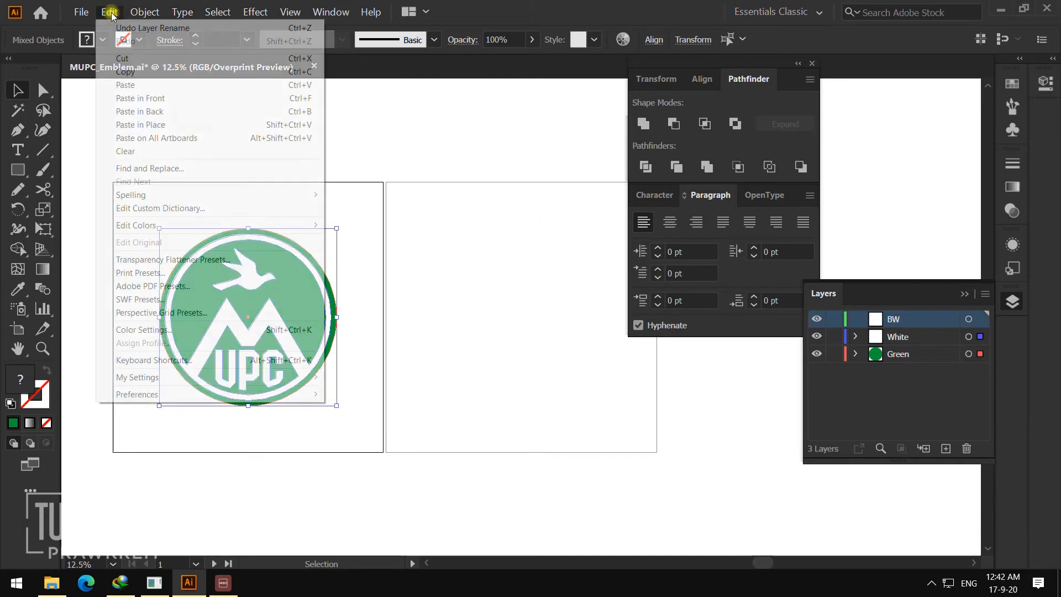
pyautogui.click(151, 122)
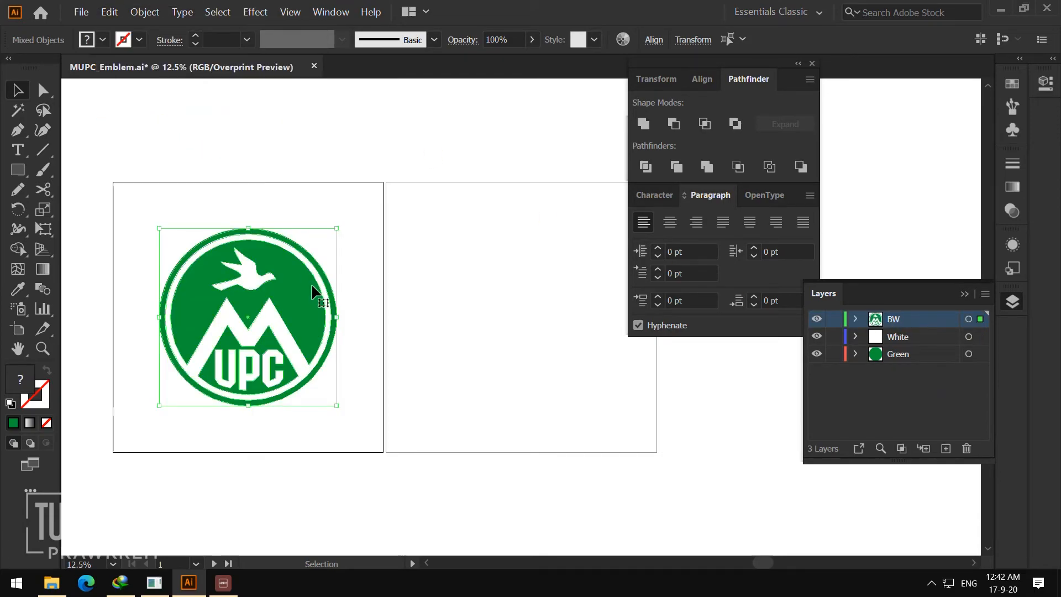
pyautogui.moveTo(310, 283); pyautogui.dragTo(572, 281)
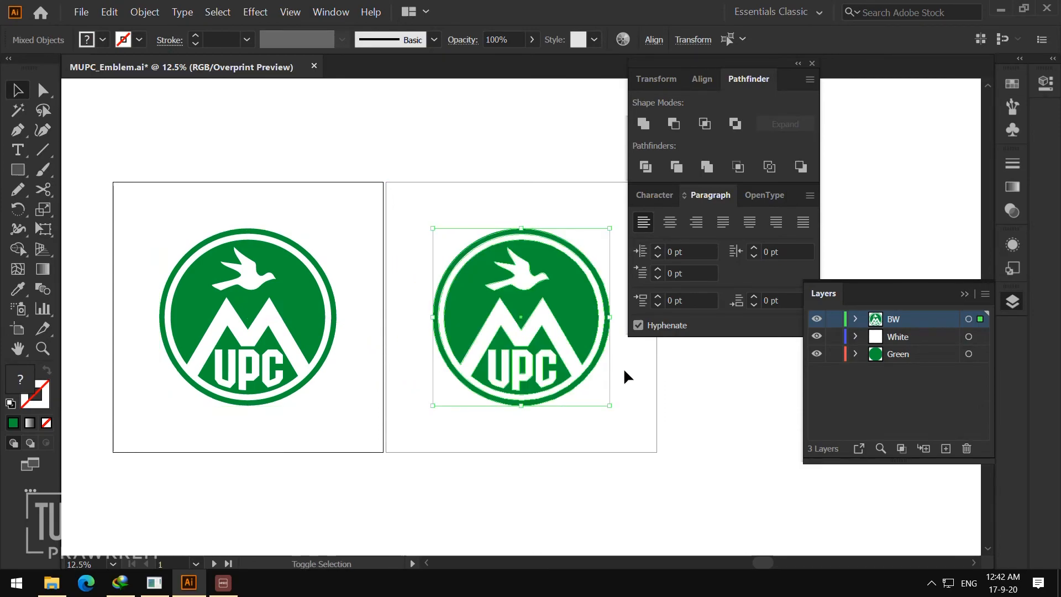
# - Fill the background circle of the emblem on the second artboard with the black swatch
pyautogui.click(638, 399)
pyautogui.click(605, 354)
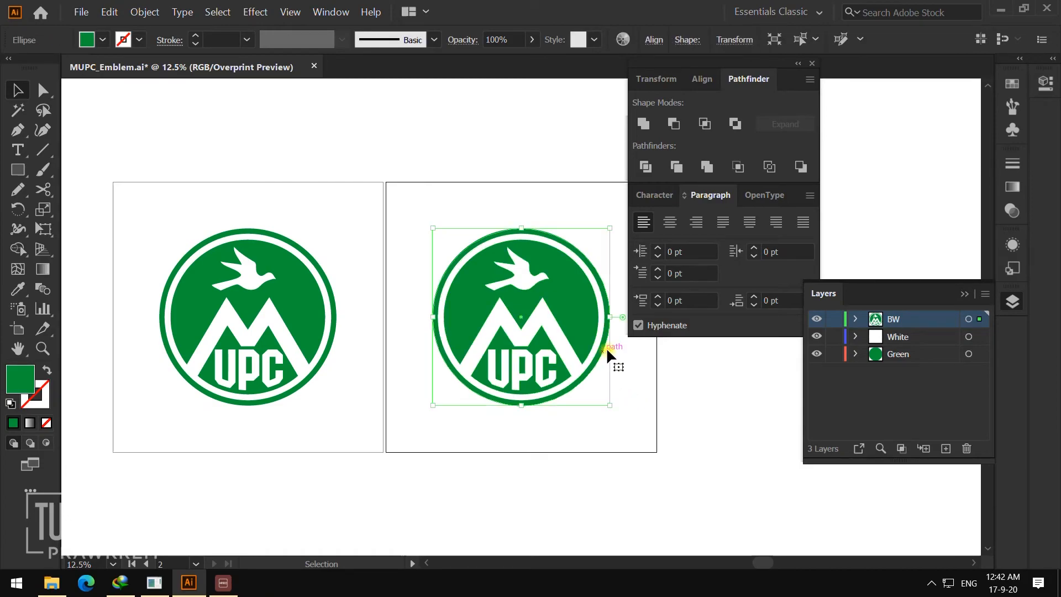
pyautogui.click(1012, 83)
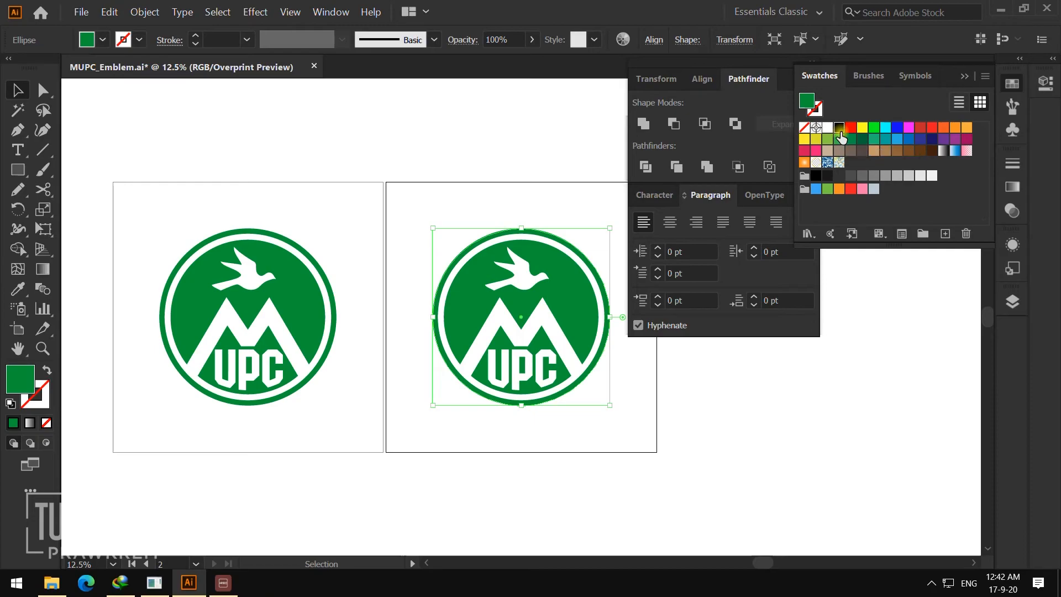
pyautogui.click(839, 128)
pyautogui.click(764, 397)
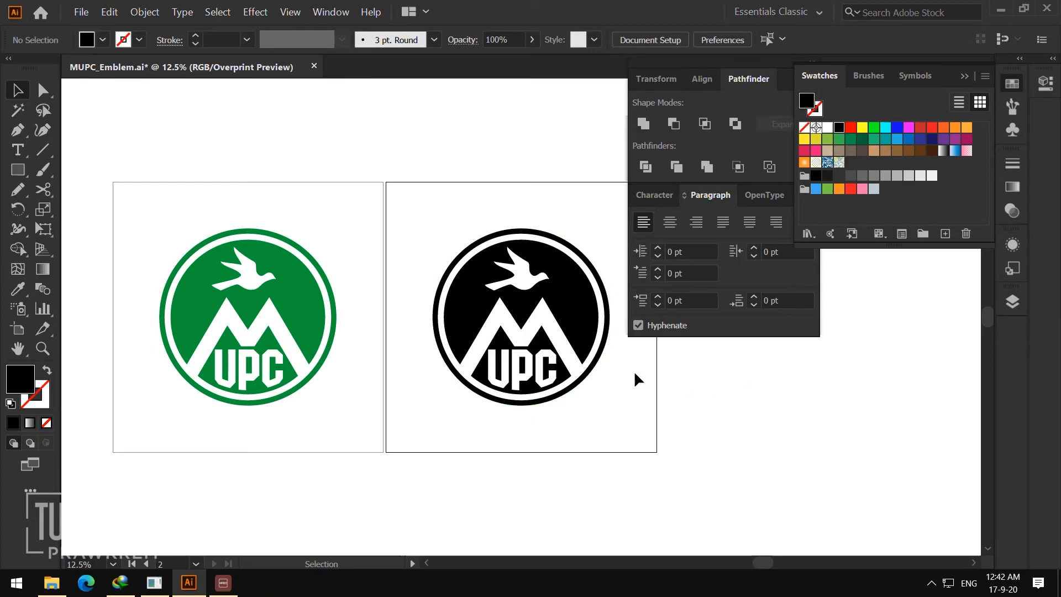
# - Add a third 2000 by 2000 px artboard beside the black emblem's artboard
pyautogui.press('z')
pyautogui.keyDown('alt'); pyautogui.click(479, 292); pyautogui.keyUp('alt')
pyautogui.moveTo(528, 311); pyautogui.dragTo(460, 299)
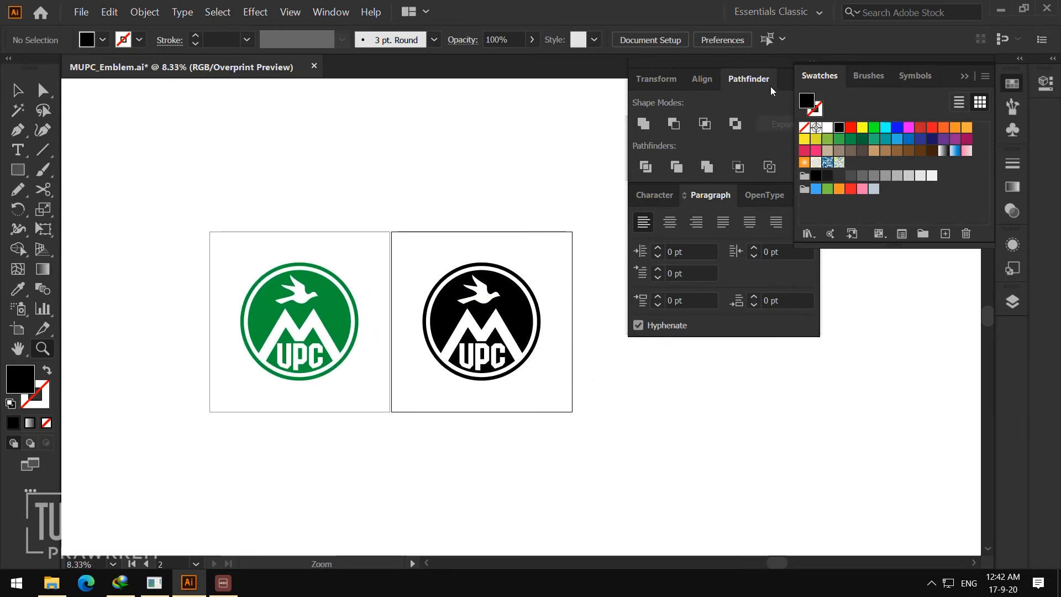
pyautogui.click(18, 330)
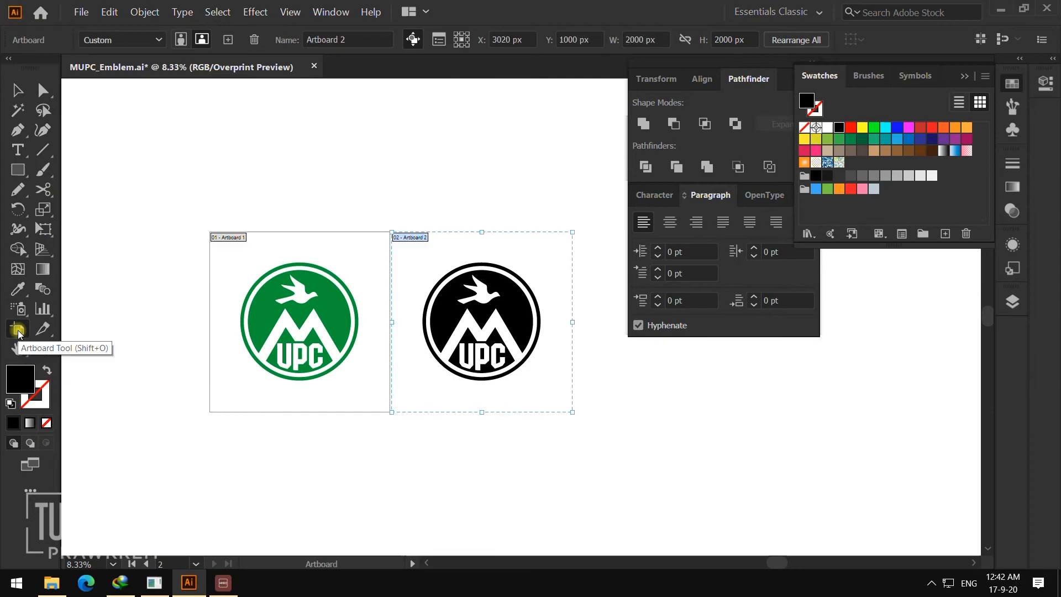
pyautogui.click(229, 41)
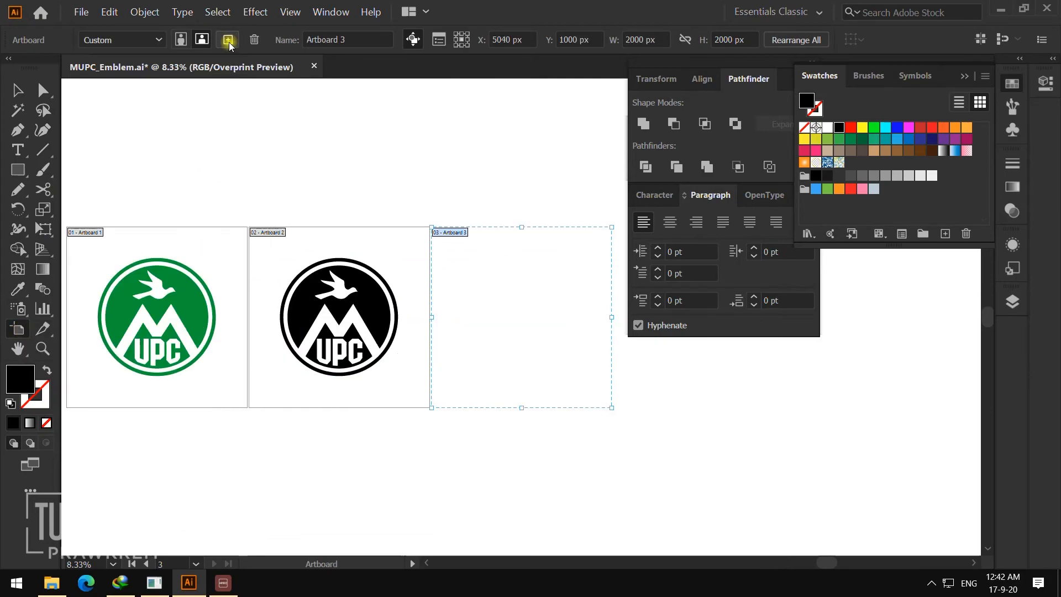
pyautogui.press('v')
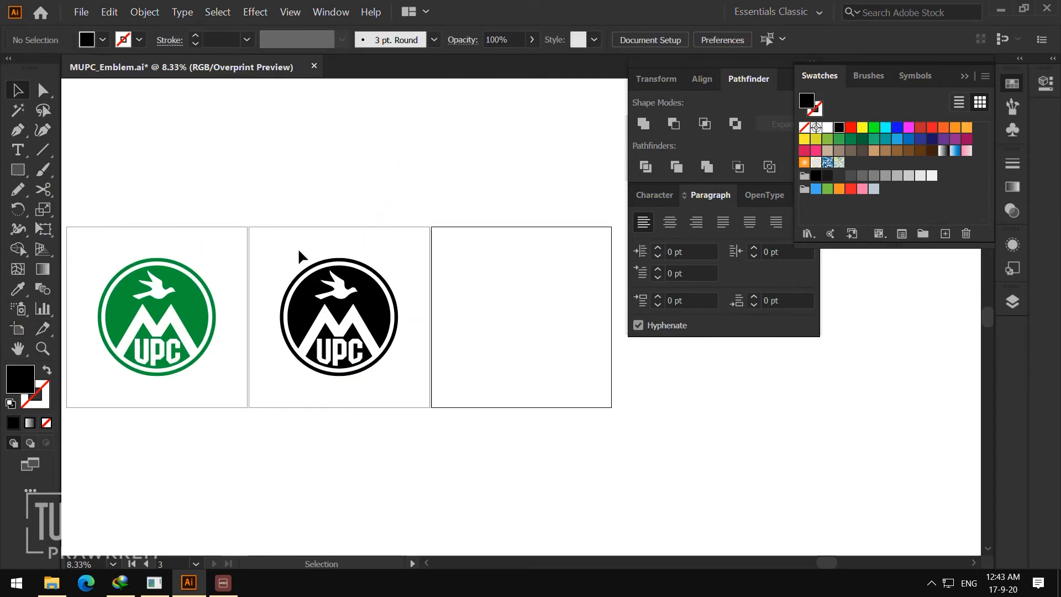
# - Select the whole black and white emblem on the second artboard and copy it
pyautogui.moveTo(278, 249); pyautogui.dragTo(412, 392)
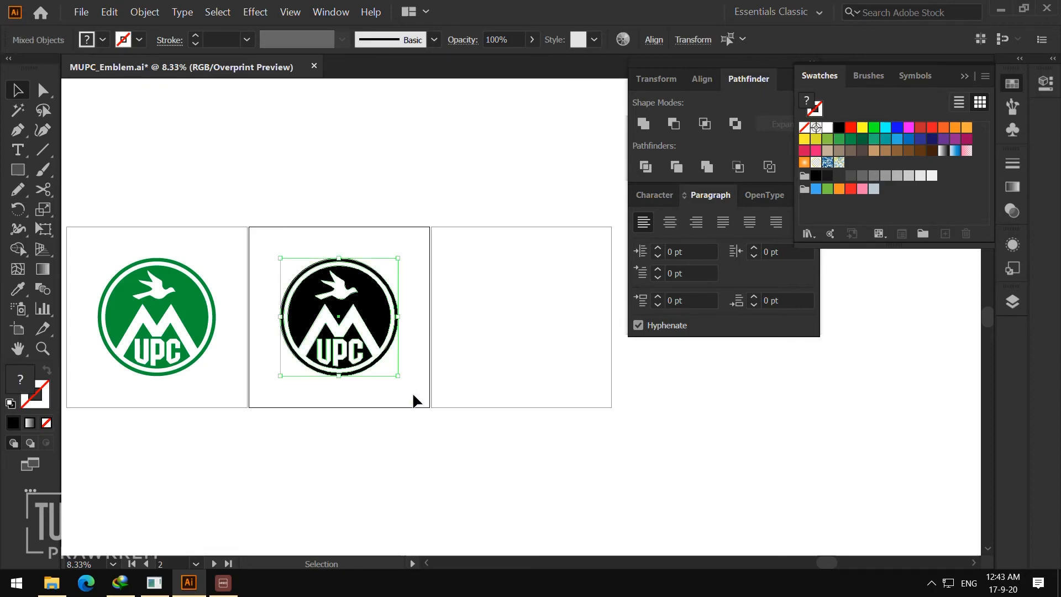
pyautogui.click(109, 11)
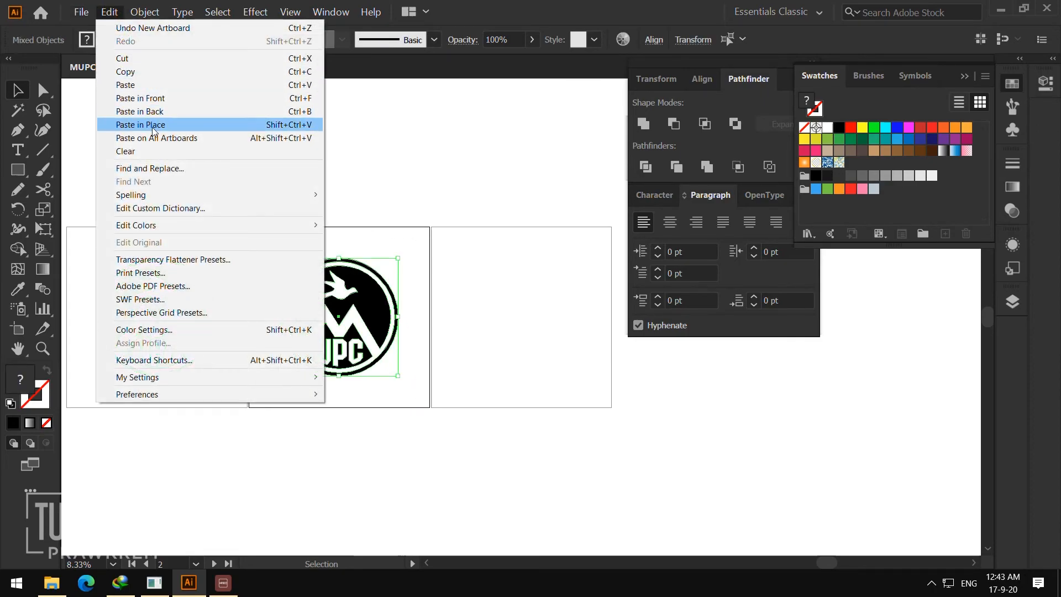
pyautogui.click(125, 72)
# - Create a new layer above the BW layer and name it BW_2
pyautogui.click(1012, 301)
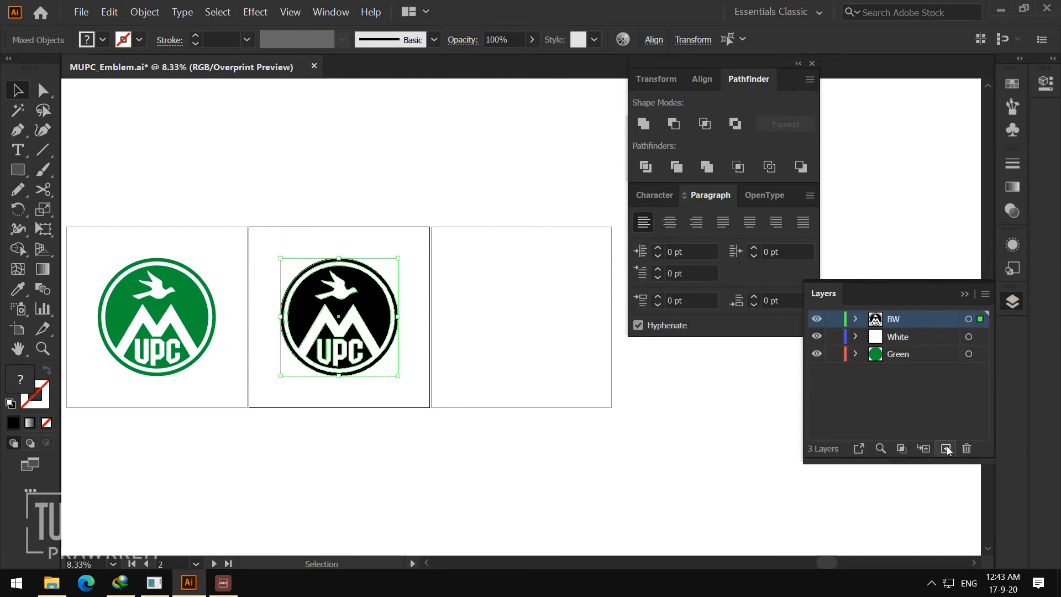
pyautogui.click(945, 448)
pyautogui.keyDown('shift'); pyautogui.click(933, 346); pyautogui.keyUp('shift')
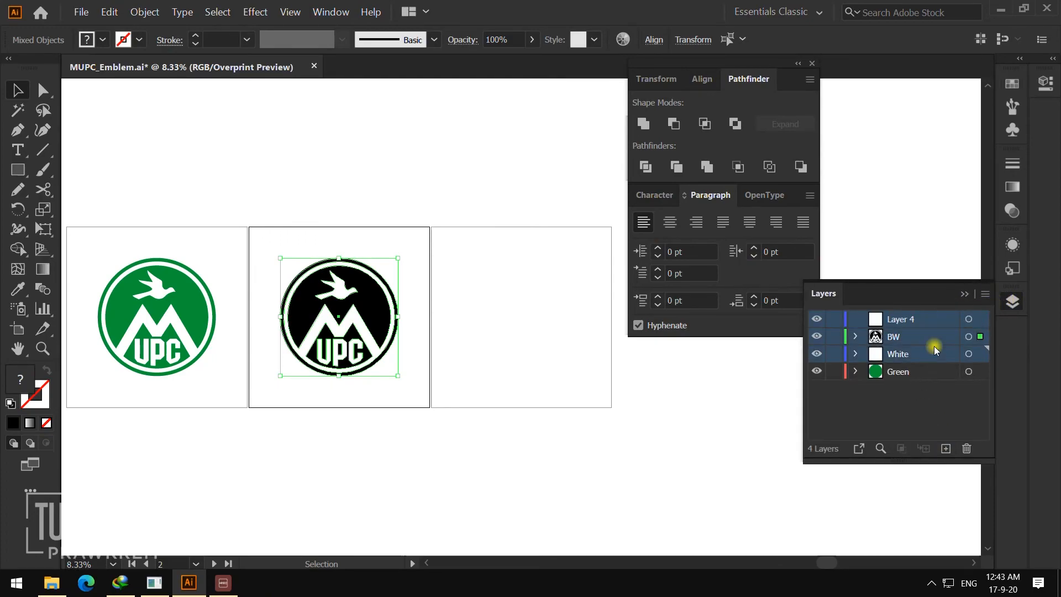
pyautogui.hotkey('shift', 'w')
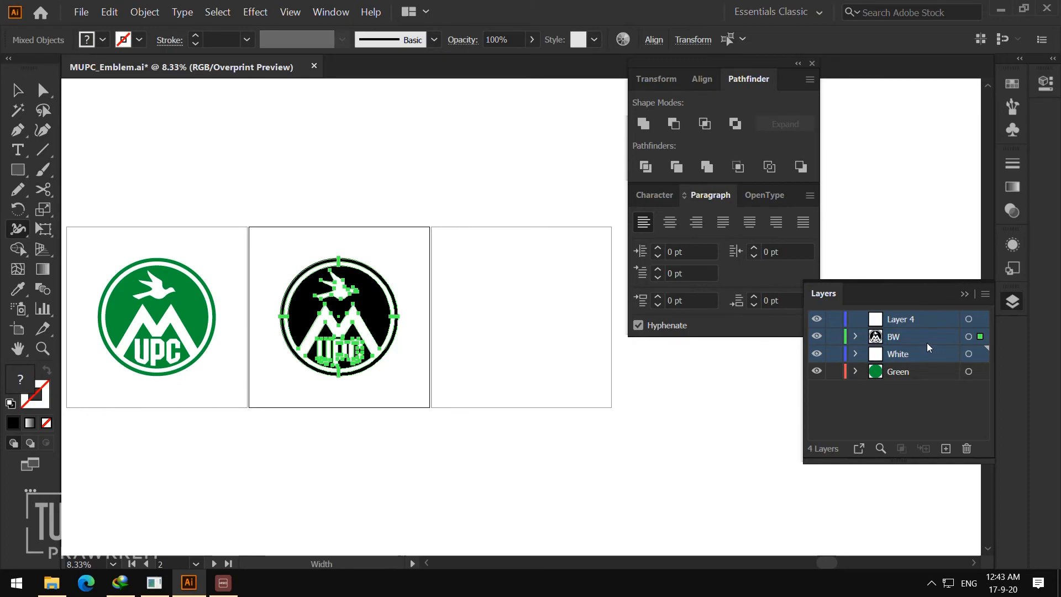
pyautogui.click(912, 318)
pyautogui.write('BW_2')
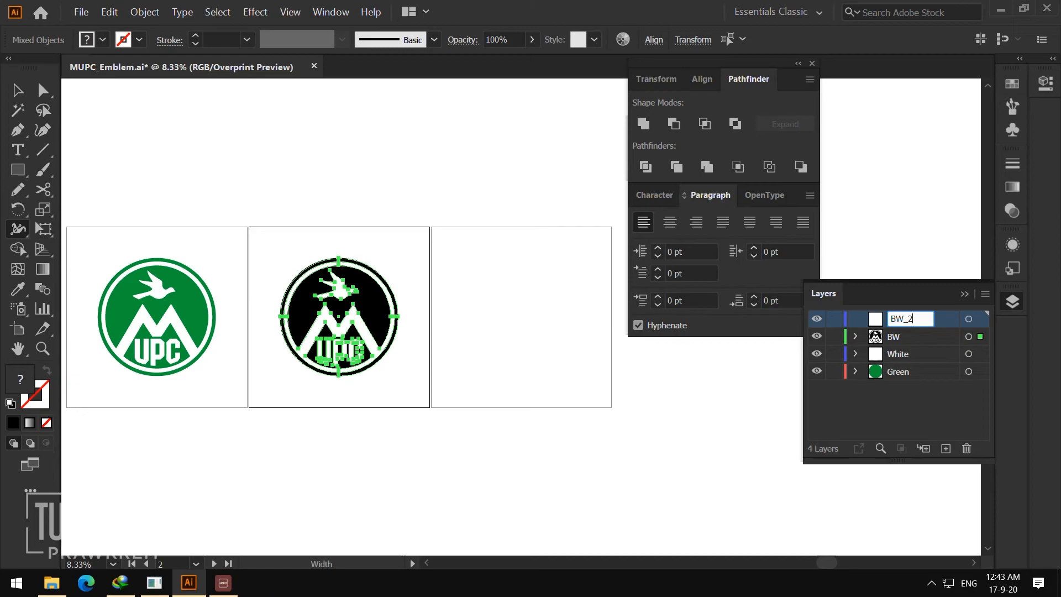
pyautogui.press('Return')
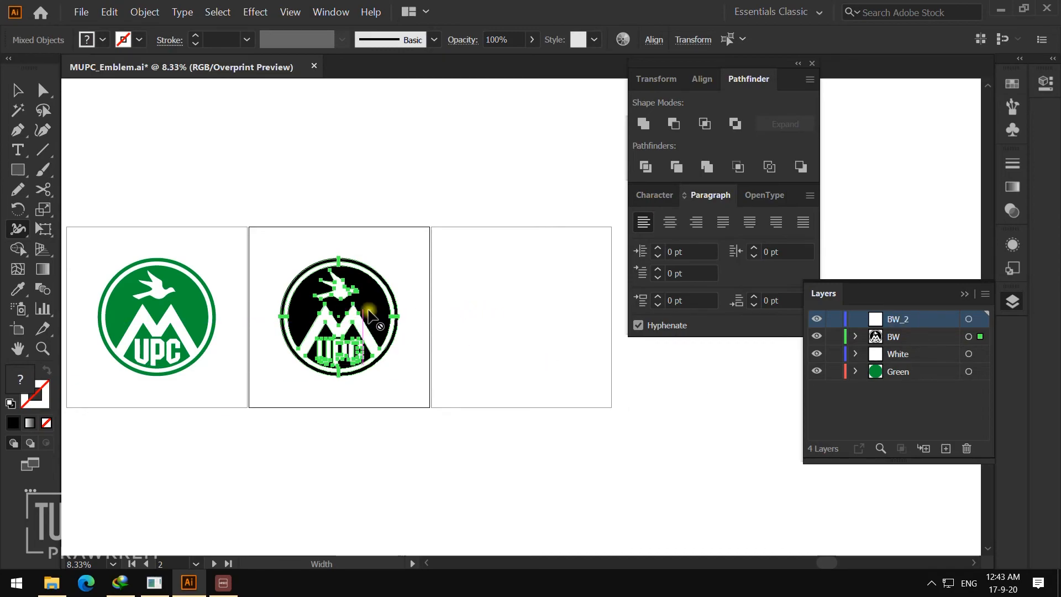
# - Move the black and white emblem from the second artboard onto the third artboard
pyautogui.press('v')
pyautogui.click(385, 442)
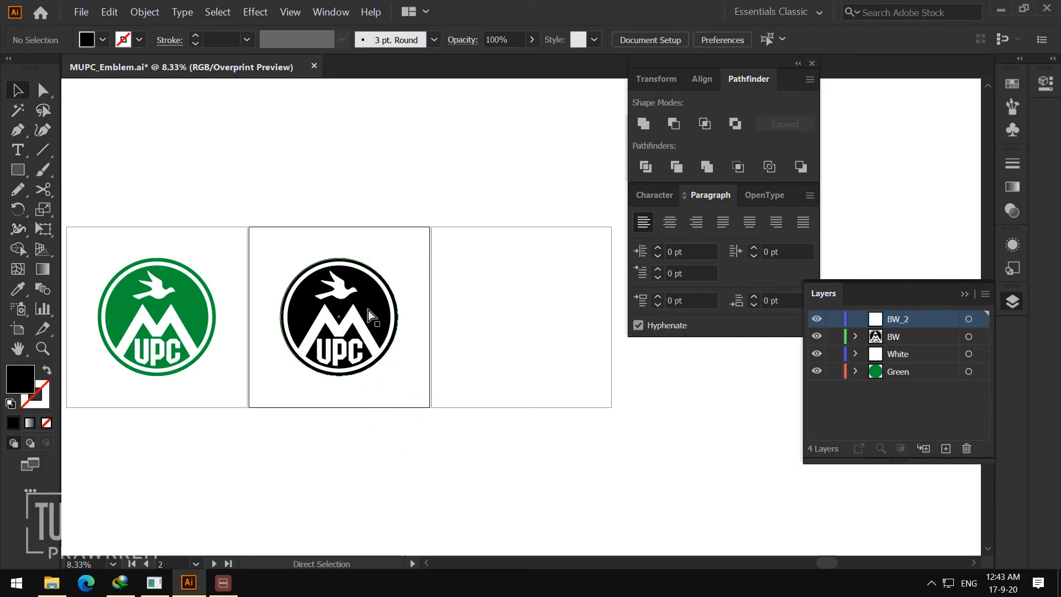
pyautogui.click(368, 310)
pyautogui.moveTo(370, 305); pyautogui.dragTo(552, 316)
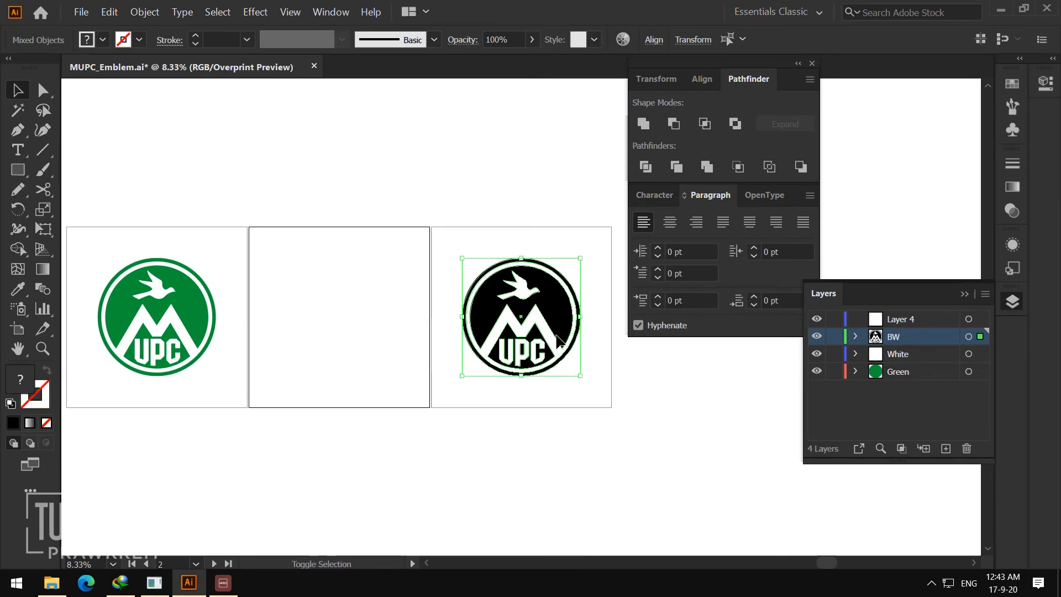
# - Undo the emblem's move and place a copy of the black and white emblem on the third artboard, keeping the original on the second
pyautogui.hotkey('ctrl', 'z')
pyautogui.click(110, 12)
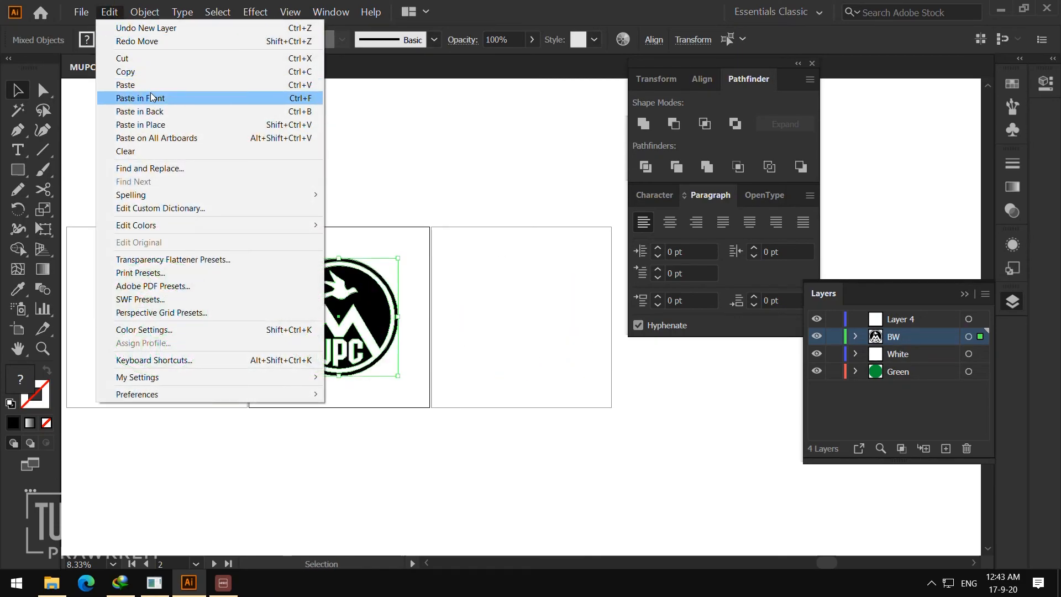
pyautogui.click(146, 72)
pyautogui.click(104, 8)
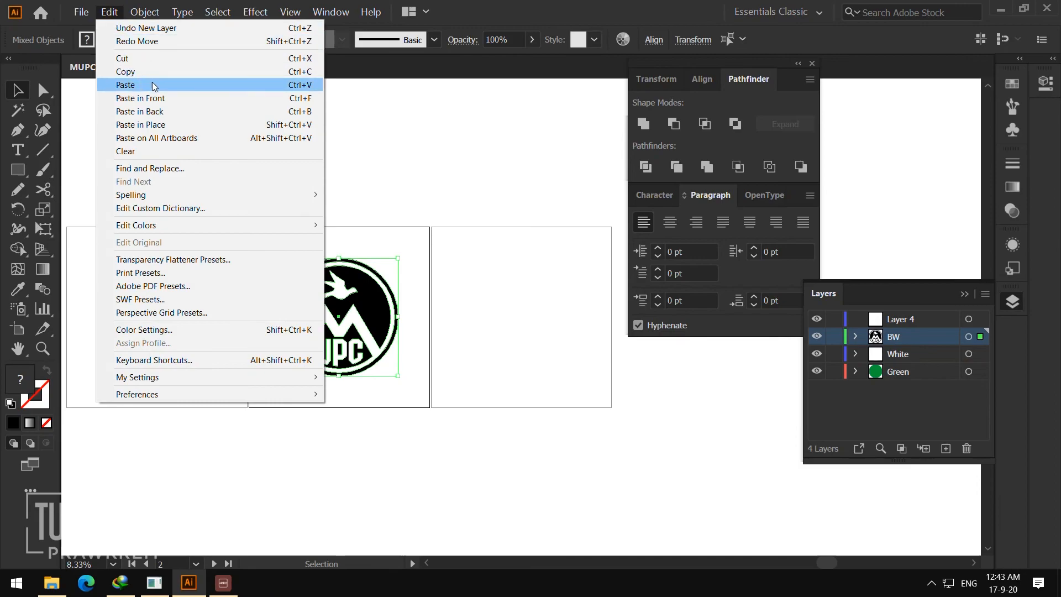
pyautogui.click(164, 125)
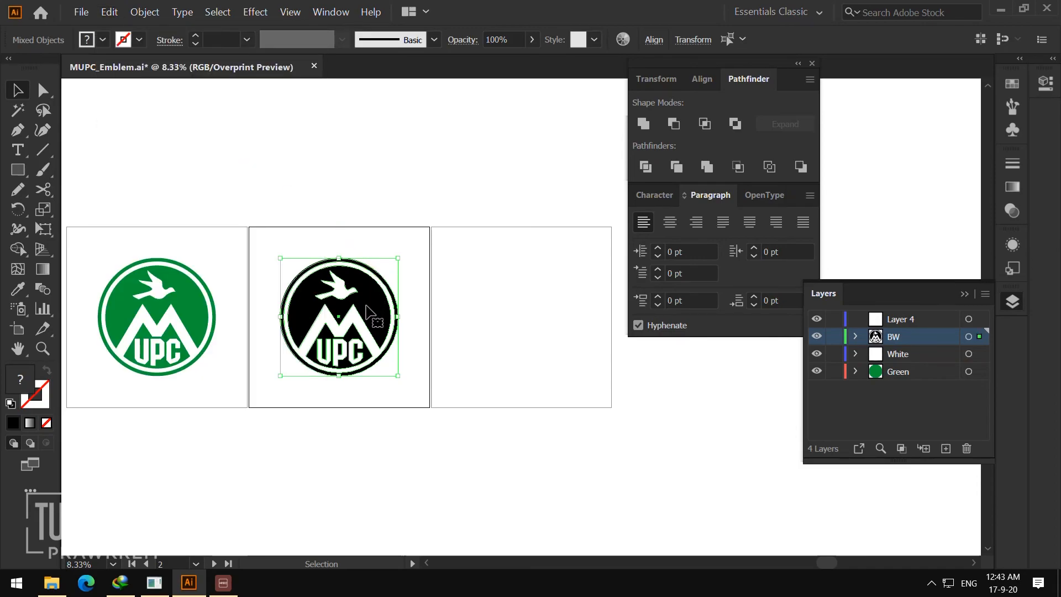
pyautogui.moveTo(368, 320); pyautogui.dragTo(550, 319)
pyautogui.click(585, 436)
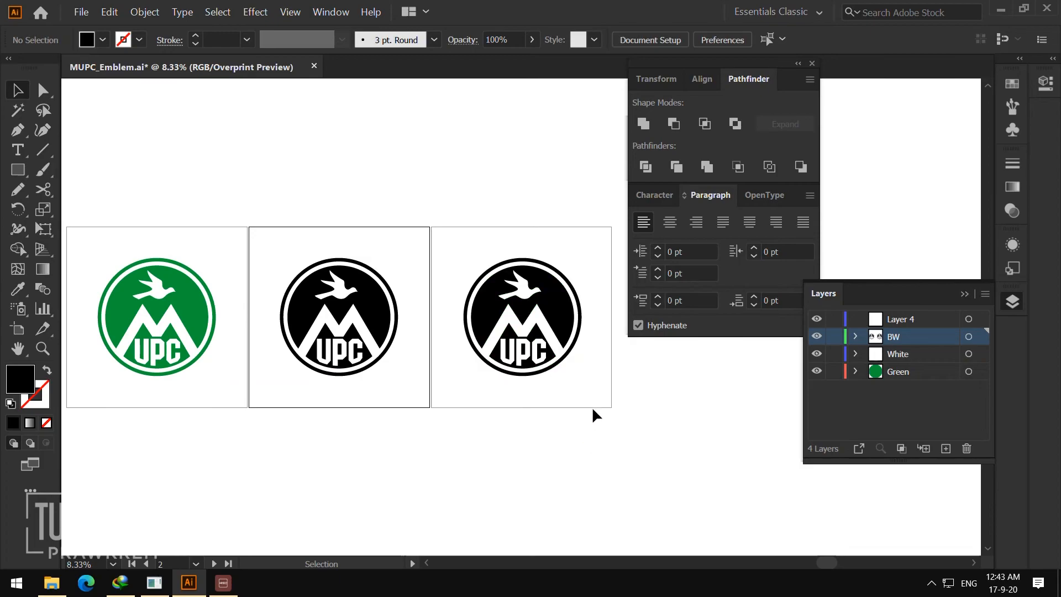
# - Fill the outermost circle of the third artboard's emblem with white
pyautogui.scroll(2, 577, 332)
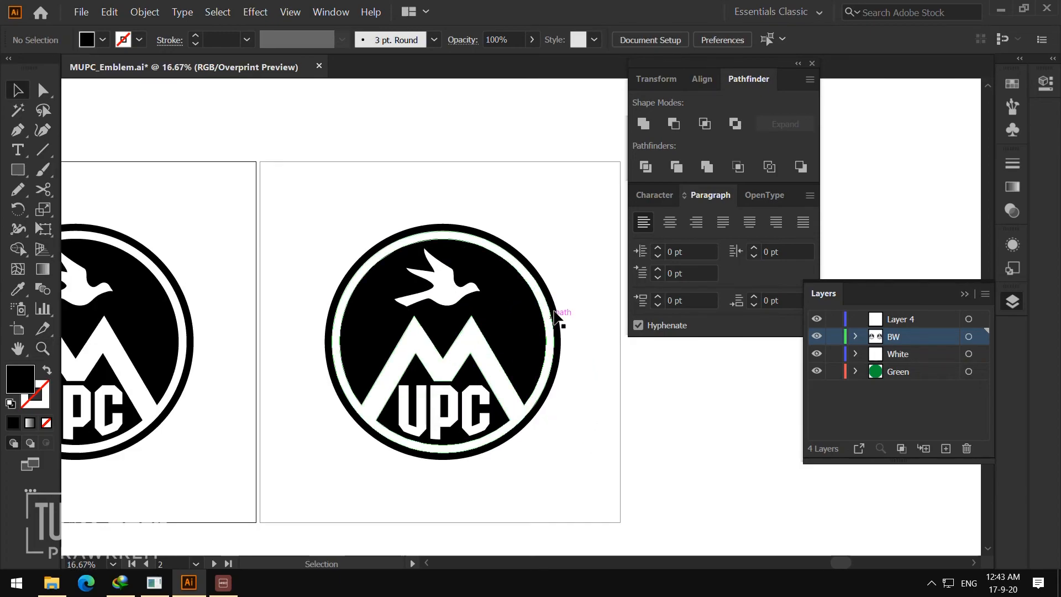
pyautogui.click(556, 311)
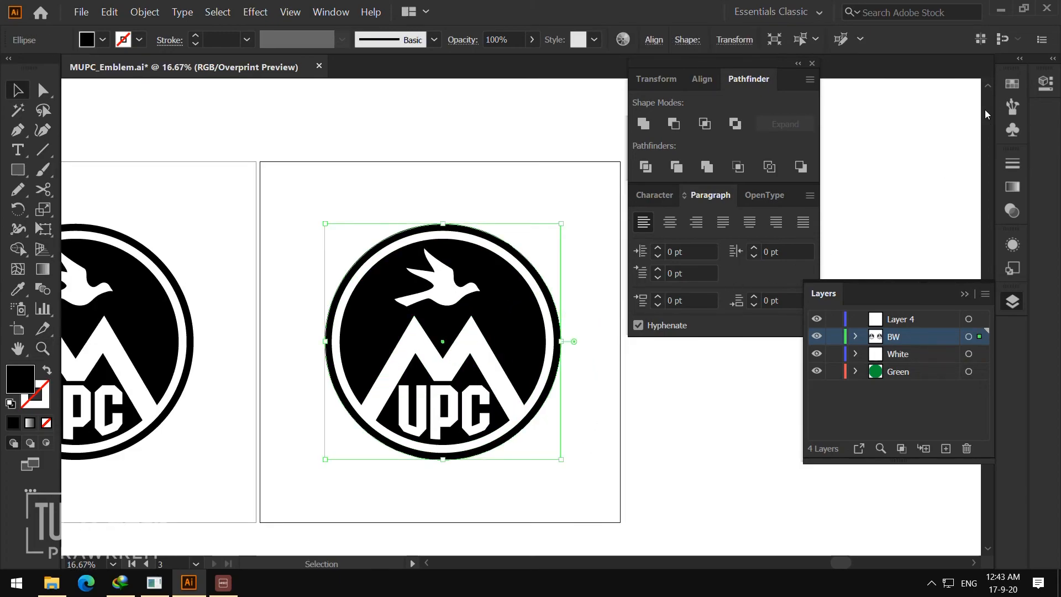
pyautogui.click(1012, 83)
pyautogui.click(828, 128)
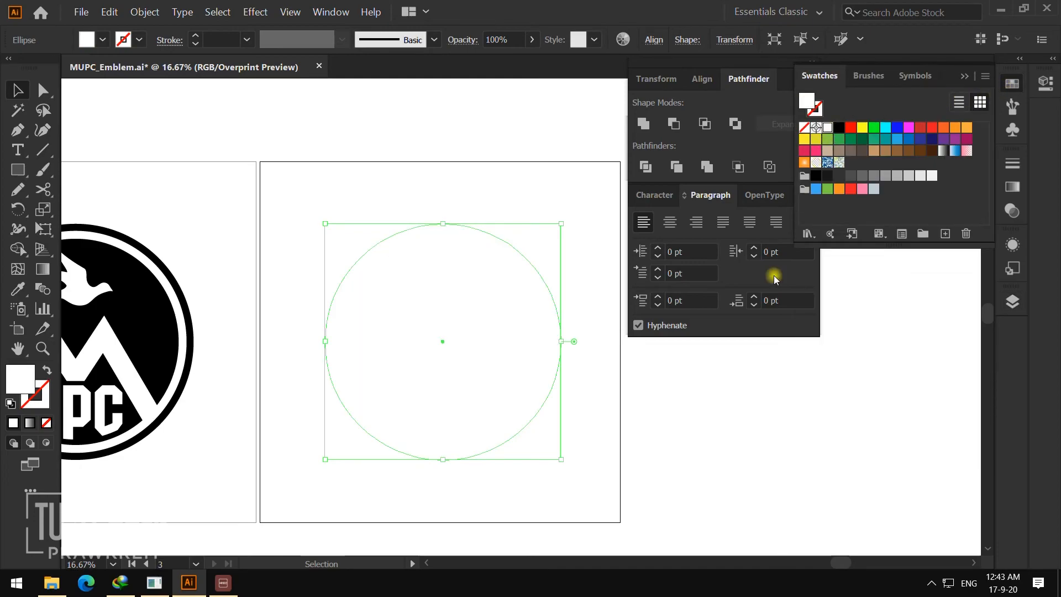
pyautogui.click(717, 425)
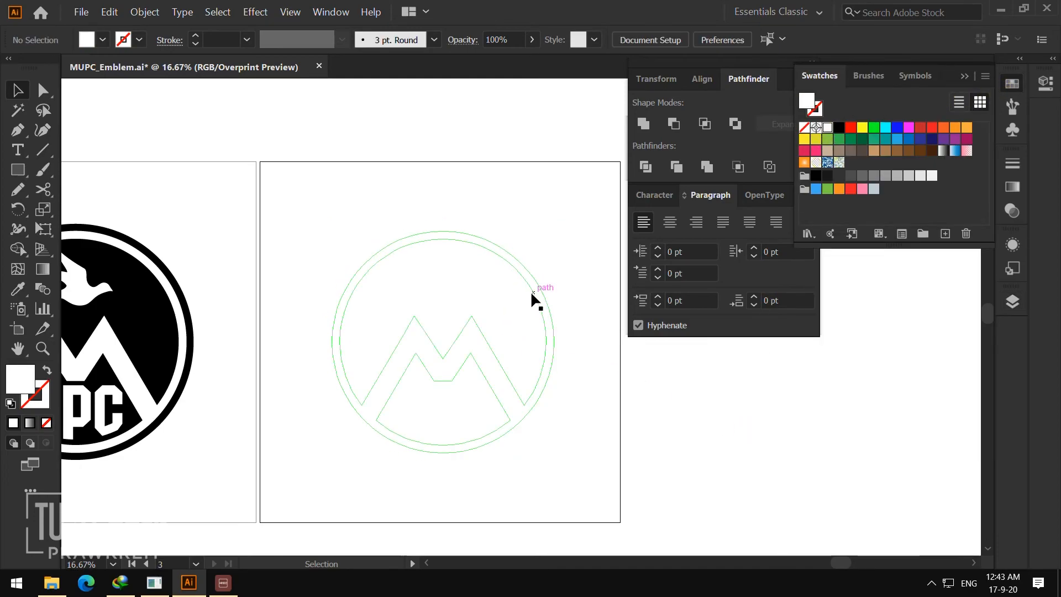
# - Fill the ring with the M, the bird and the UPC lettering on the third artboard with black
pyautogui.click(530, 291)
pyautogui.keyDown('shift'); pyautogui.click(456, 288); pyautogui.keyUp('shift')
pyautogui.keyDown('shift'); pyautogui.click(460, 406); pyautogui.keyUp('shift')
pyautogui.keyDown('shift'); pyautogui.click(417, 400); pyautogui.keyUp('shift')
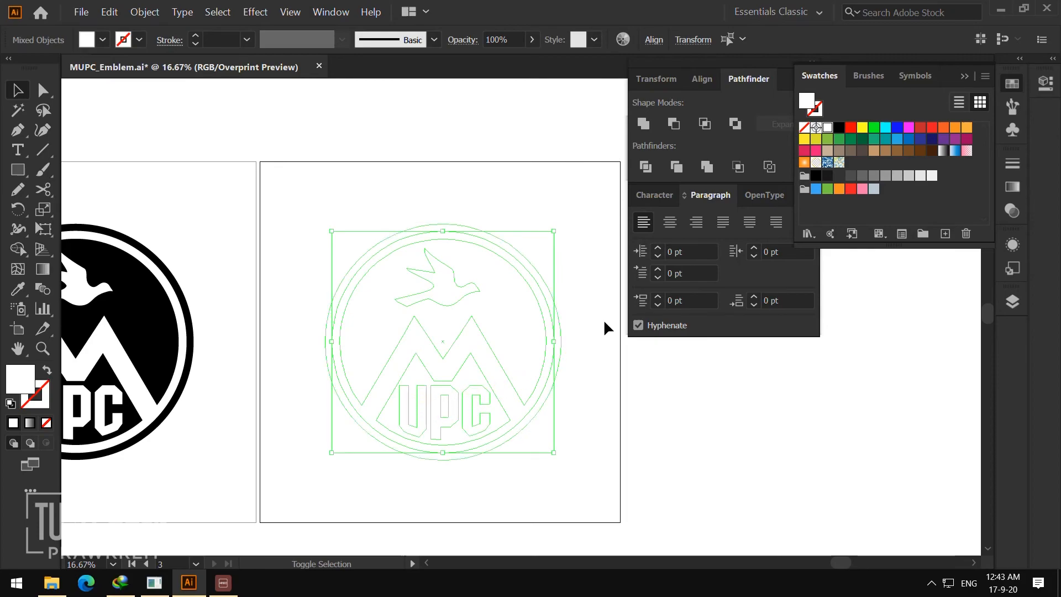
pyautogui.click(839, 128)
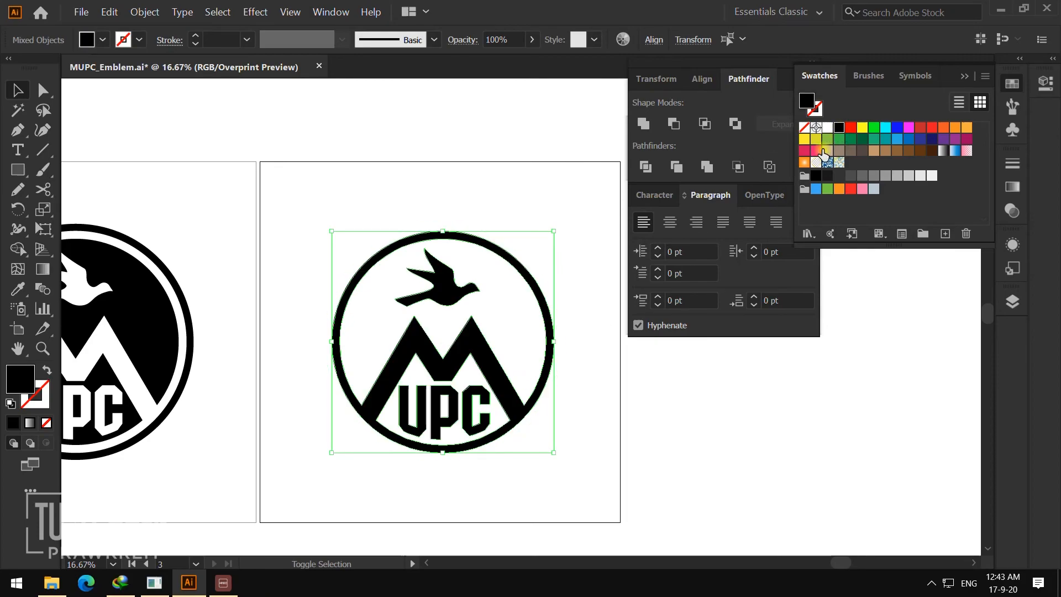
pyautogui.click(735, 390)
# - Select the whole inverted emblem on the third artboard and cut it from the BW layer
pyautogui.press('z')
pyautogui.keyDown('alt'); pyautogui.click(517, 267); pyautogui.keyUp('alt')
pyautogui.keyDown('alt'); pyautogui.click(517, 267); pyautogui.keyUp('alt')
pyautogui.keyDown('alt'); pyautogui.click(517, 266); pyautogui.keyUp('alt')
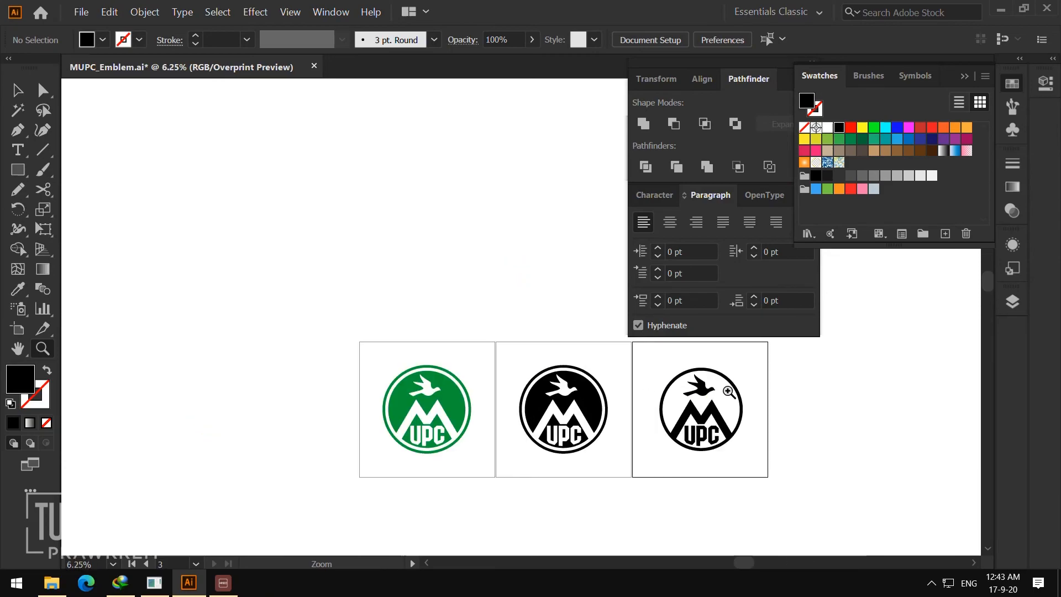
pyautogui.press('space')
pyautogui.moveTo(719, 393); pyautogui.dragTo(550, 360)
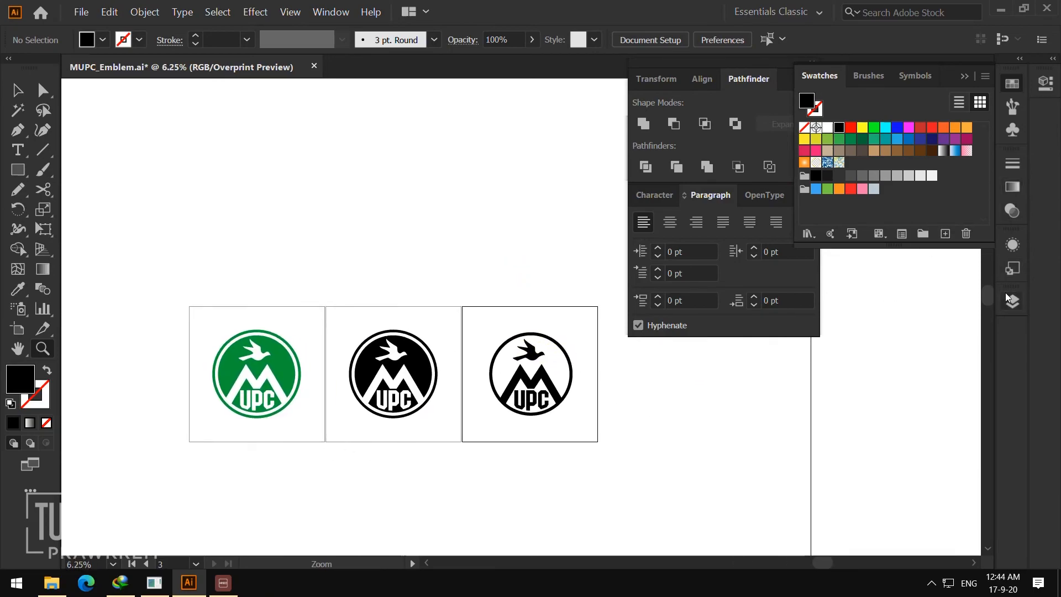
pyautogui.click(1006, 299)
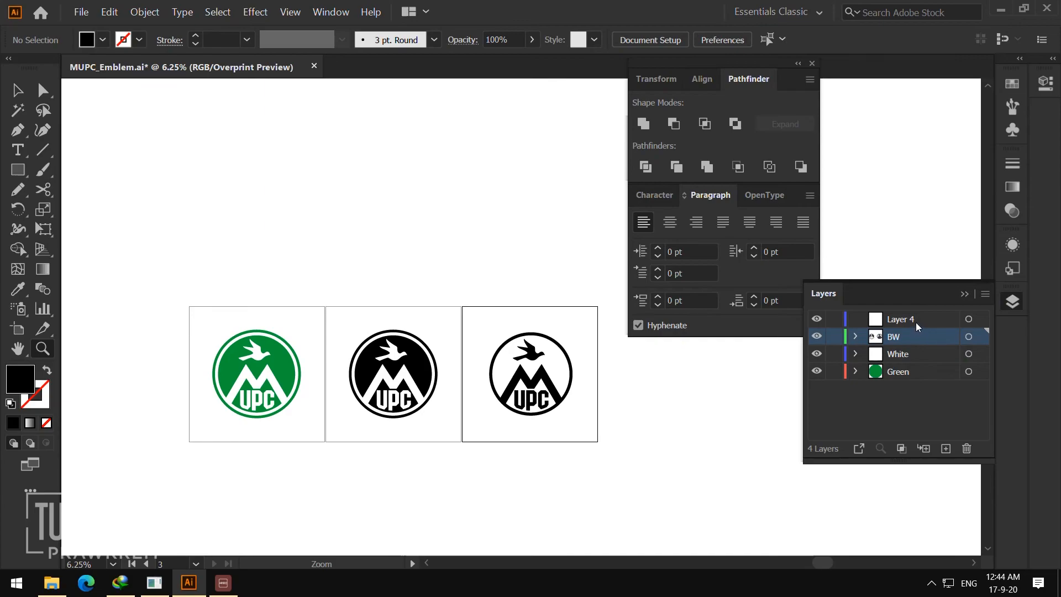
pyautogui.click(916, 322)
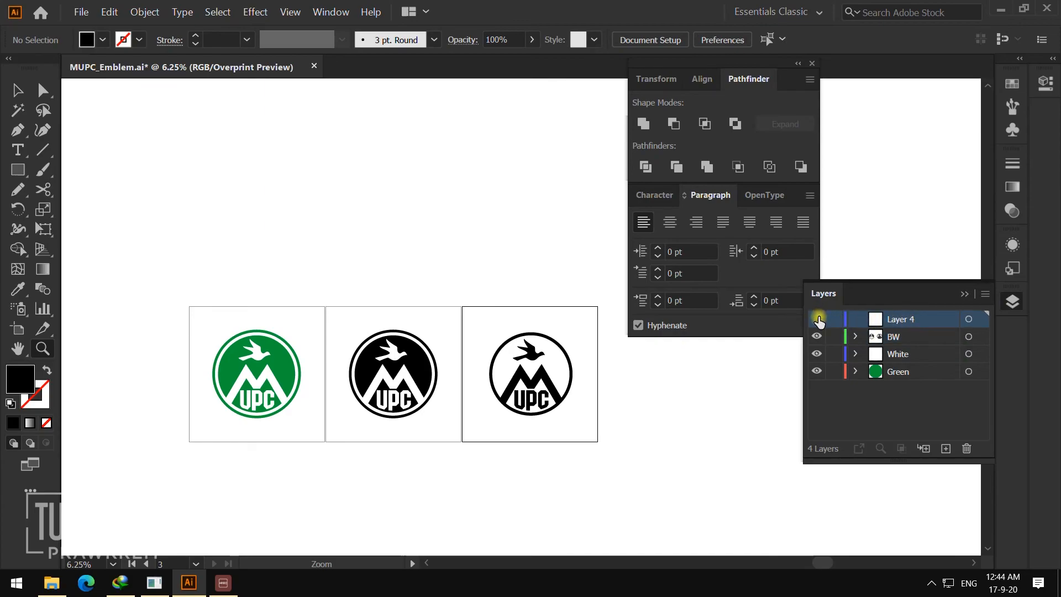
pyautogui.press('v')
pyautogui.moveTo(470, 270); pyautogui.dragTo(612, 460)
pyautogui.click(81, 11)
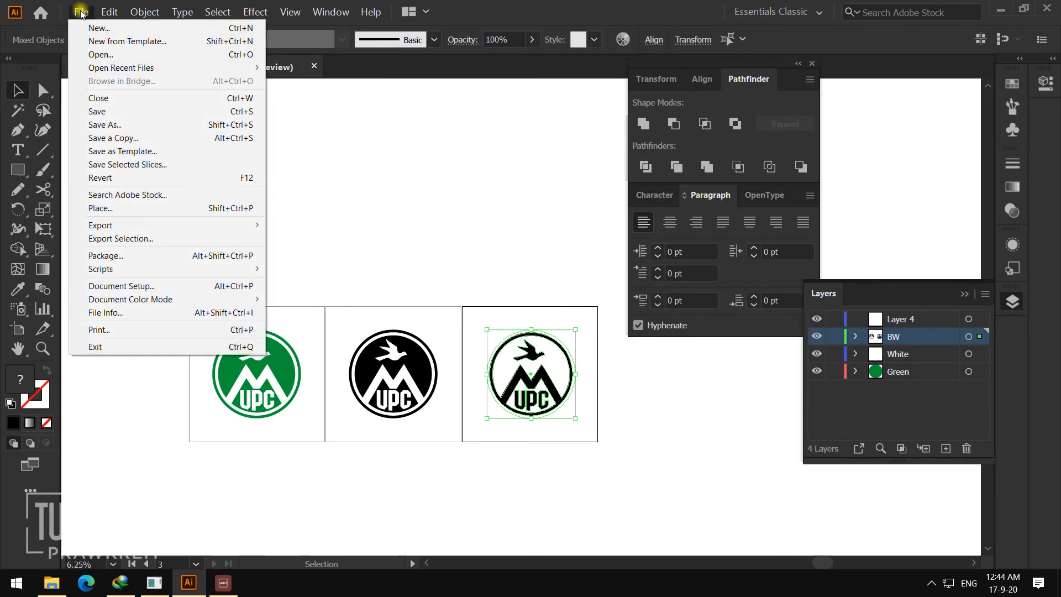
pyautogui.moveTo(109, 12)
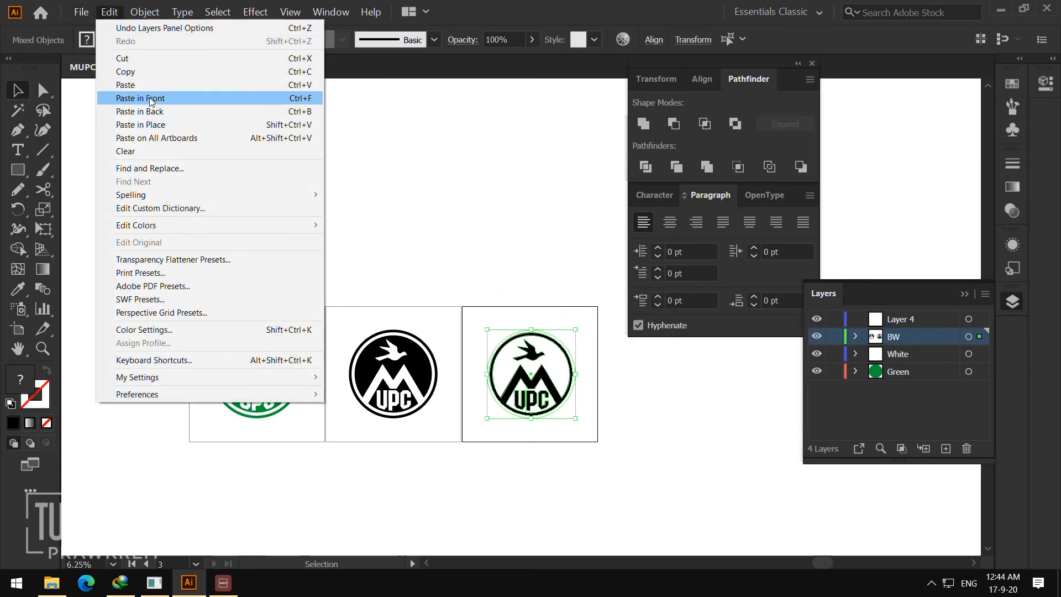
pyautogui.click(151, 58)
# - Paste the cut emblem in place on the empty Layer 4
pyautogui.click(889, 323)
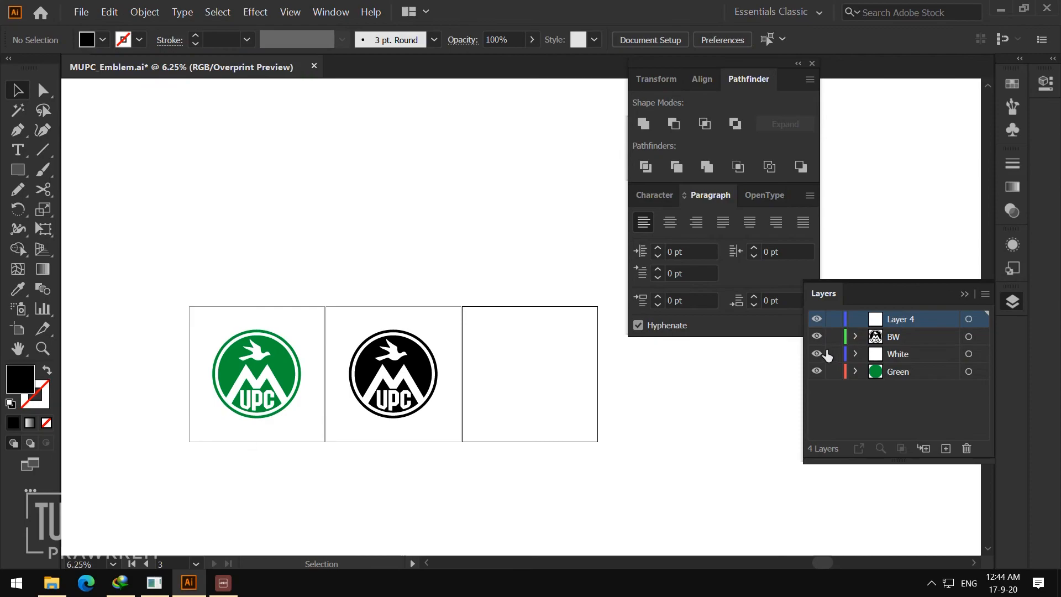
pyautogui.click(110, 12)
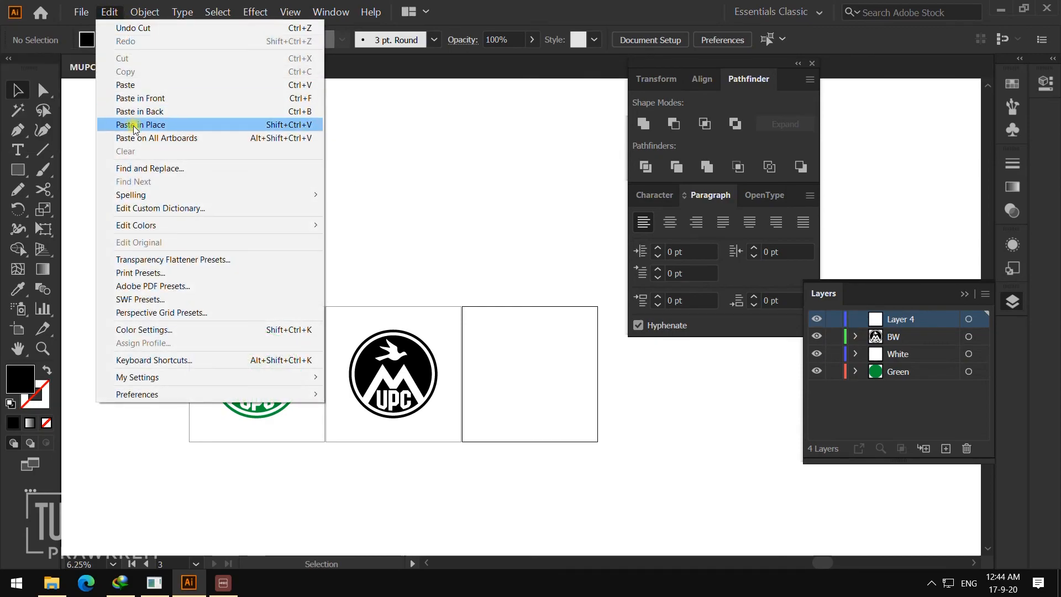
pyautogui.click(164, 124)
pyautogui.click(512, 208)
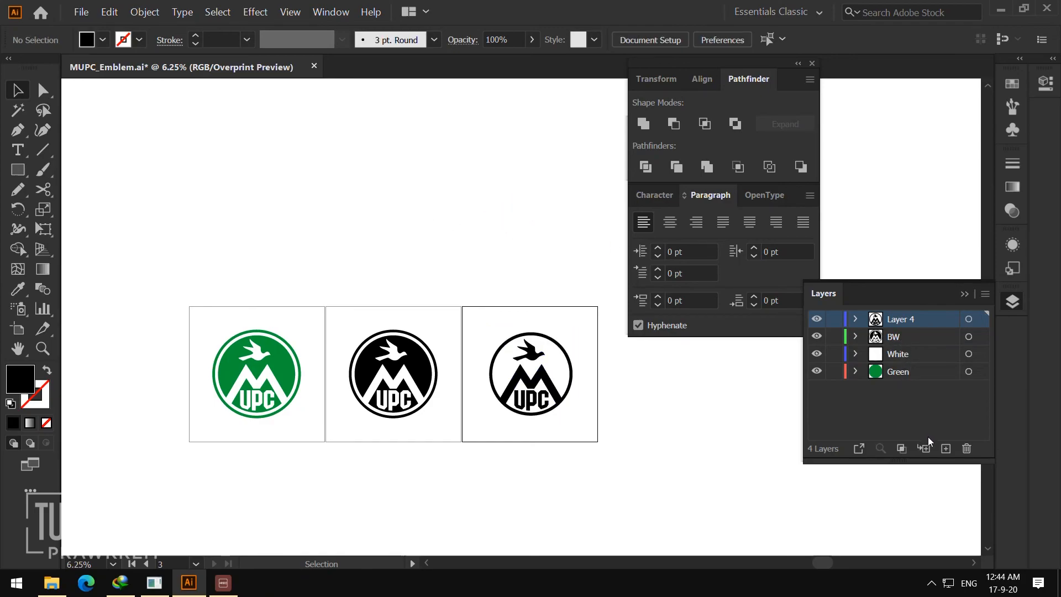
# - Create a new layer between Layer 4 and BW and name it Black_BG
pyautogui.click(946, 448)
pyautogui.moveTo(913, 320); pyautogui.dragTo(906, 339)
pyautogui.doubleClick(906, 337)
pyautogui.write('B')
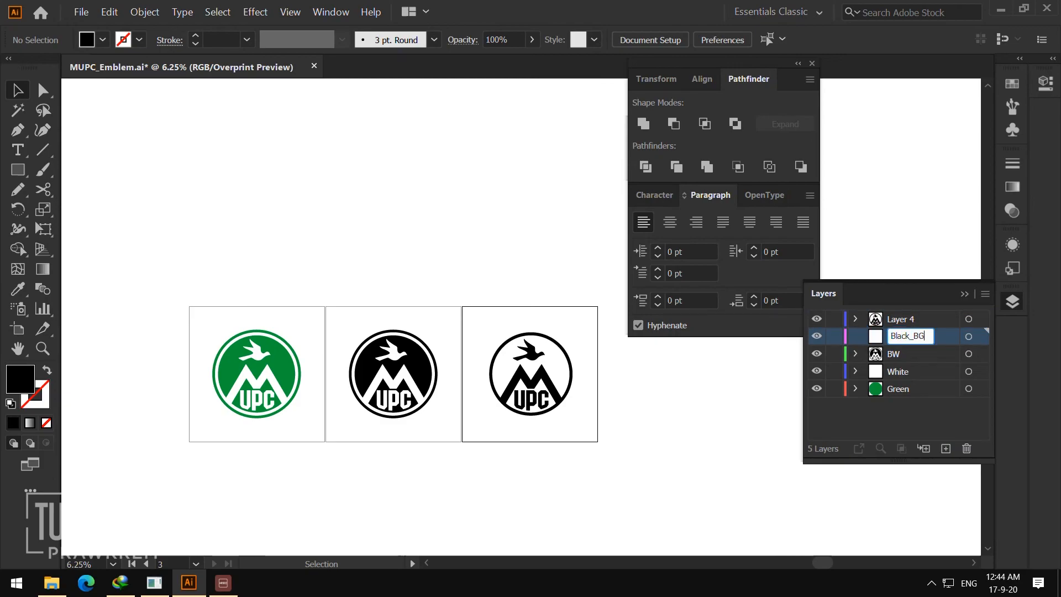
pyautogui.write('lack_BG')
pyautogui.press('Return')
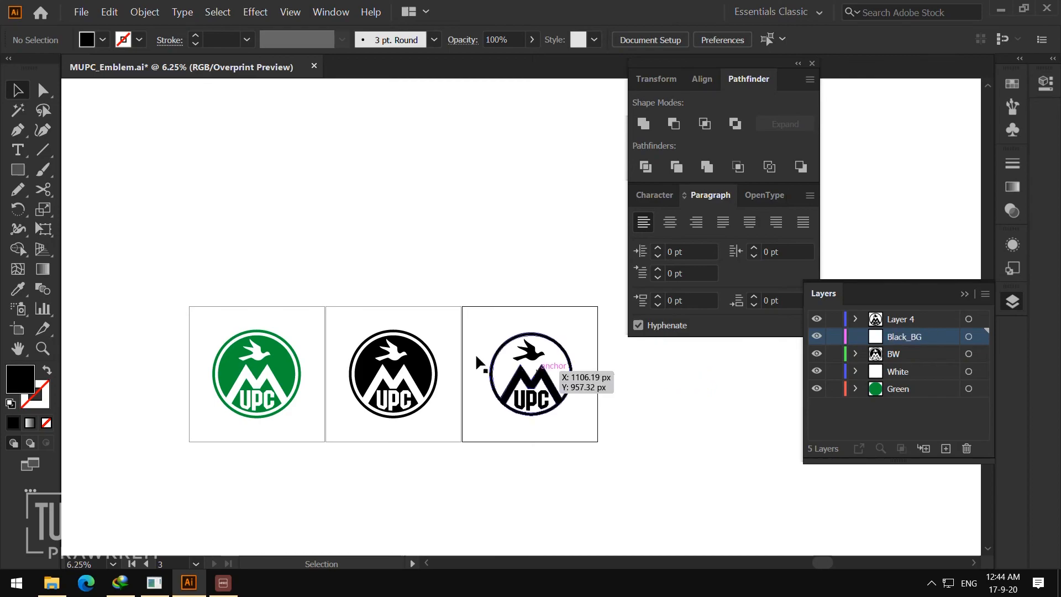
# - Draw a black rectangle covering the whole third artboard on the Black_BG layer
pyautogui.click(18, 170)
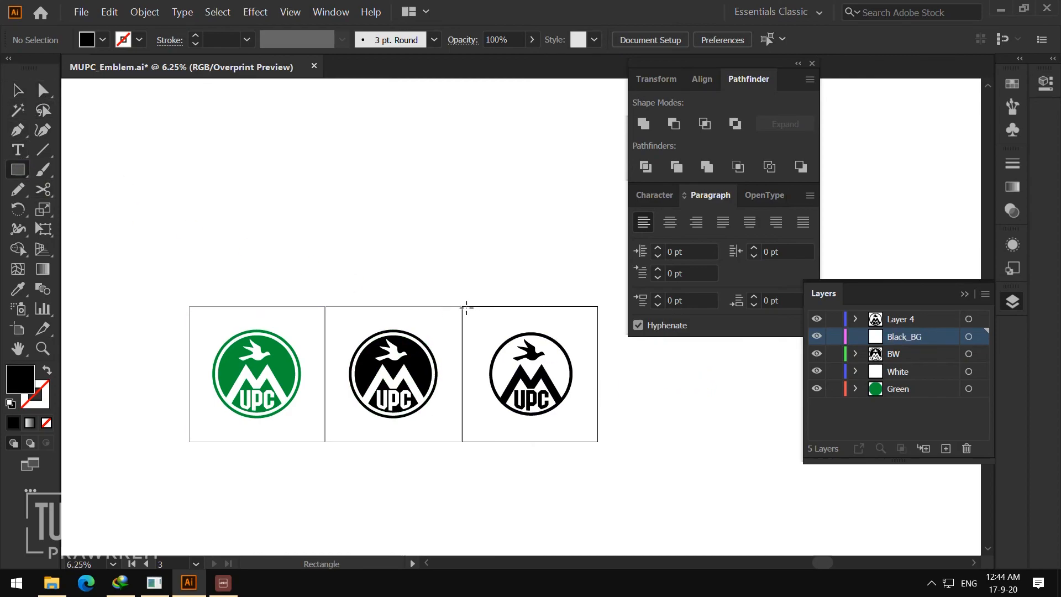
pyautogui.moveTo(461, 307); pyautogui.dragTo(595, 435)
pyautogui.press('v')
pyautogui.click(599, 386)
# - Save the emblem document with its three finished artboards
pyautogui.press('z')
pyautogui.keyDown('alt'); pyautogui.click(547, 289); pyautogui.keyUp('alt')
pyautogui.moveTo(688, 379); pyautogui.dragTo(414, 352)
pyautogui.click(482, 333)
pyautogui.click(631, 388)
pyautogui.moveTo(540, 284); pyautogui.dragTo(496, 364)
pyautogui.press('v')
pyautogui.press('z')
pyautogui.hotkey('ctrl', 's')
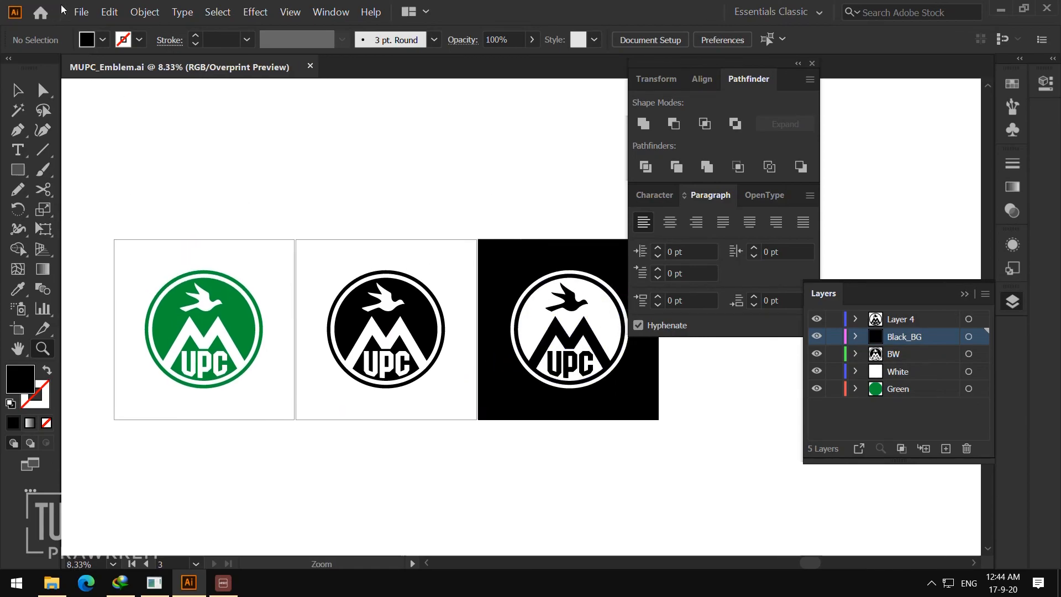
# - Start Export for Screens with all three artboards and browse to the Documents folder for the export location
pyautogui.click(82, 12)
pyautogui.moveTo(164, 226)
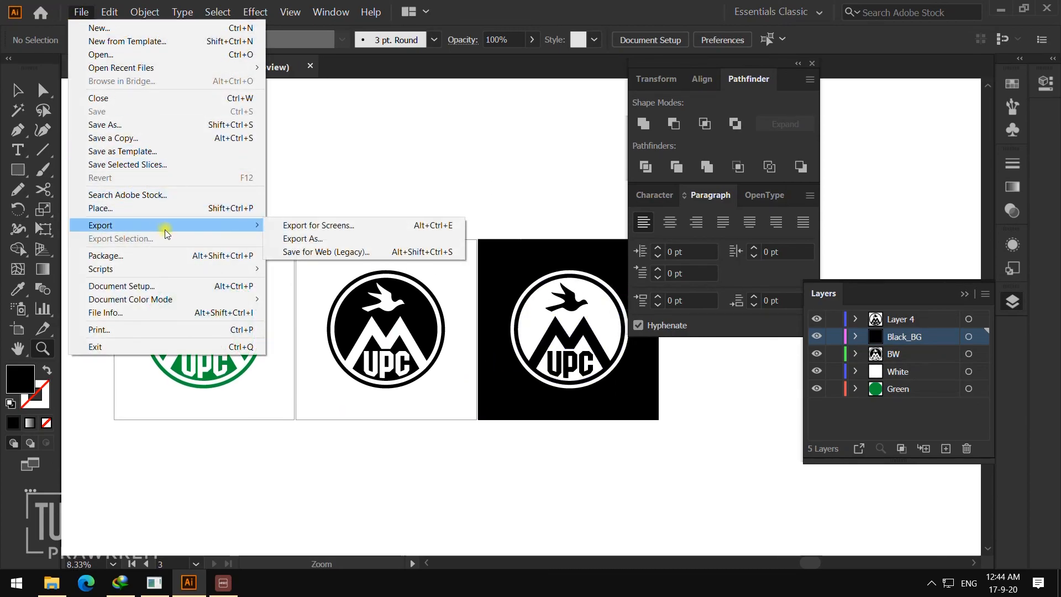
pyautogui.click(360, 229)
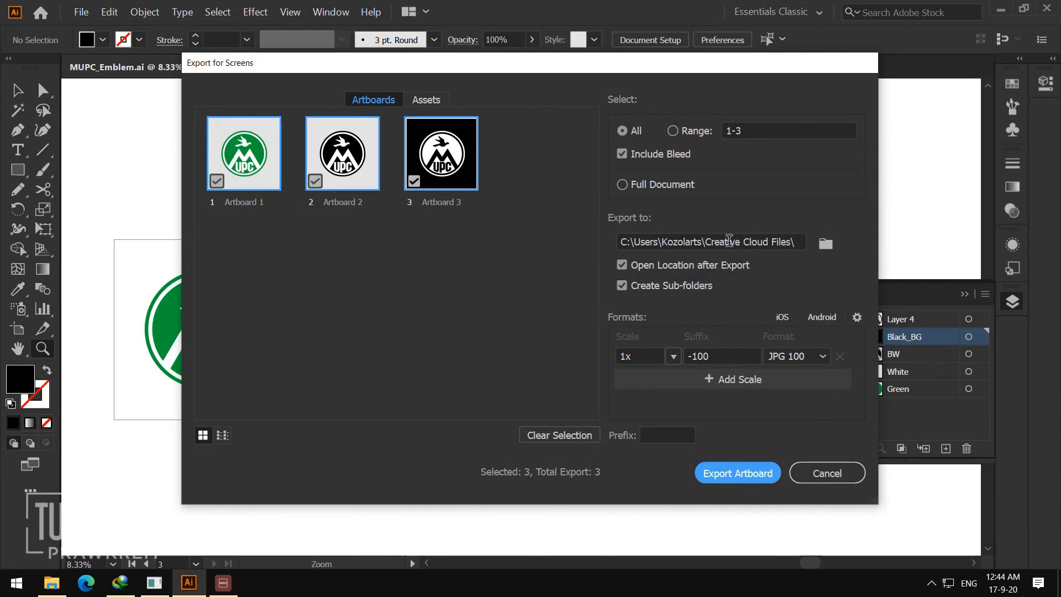
pyautogui.click(822, 247)
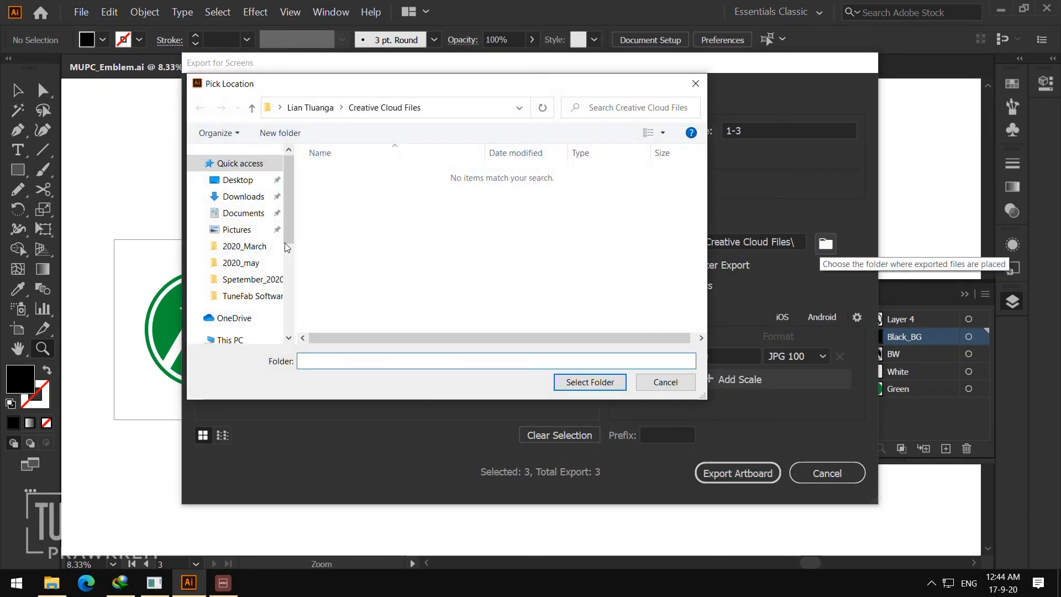
pyautogui.click(238, 183)
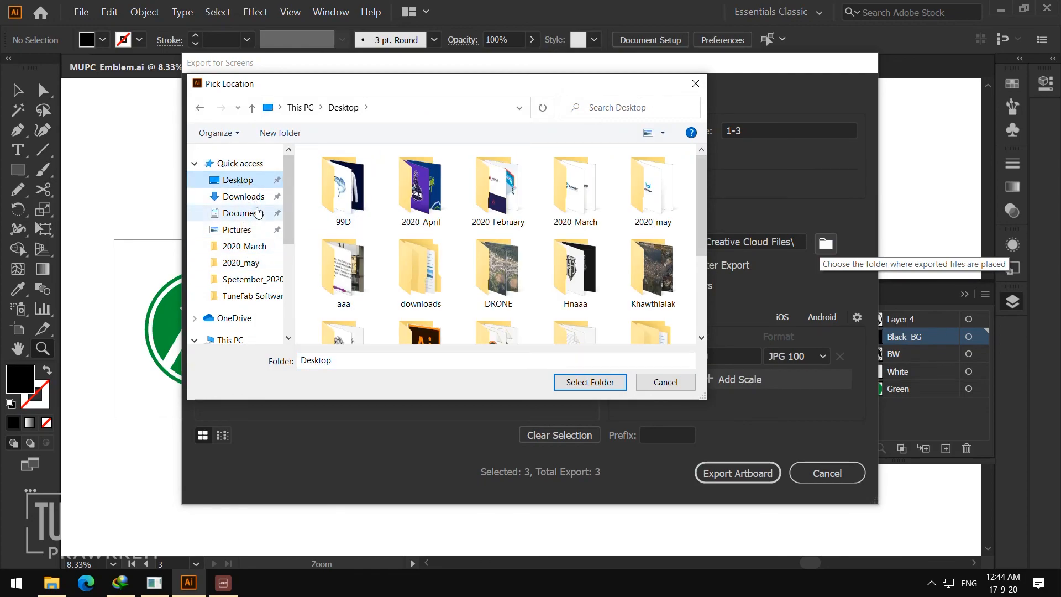
pyautogui.scroll(-1, 255, 216)
pyautogui.scroll(-1, 260, 281)
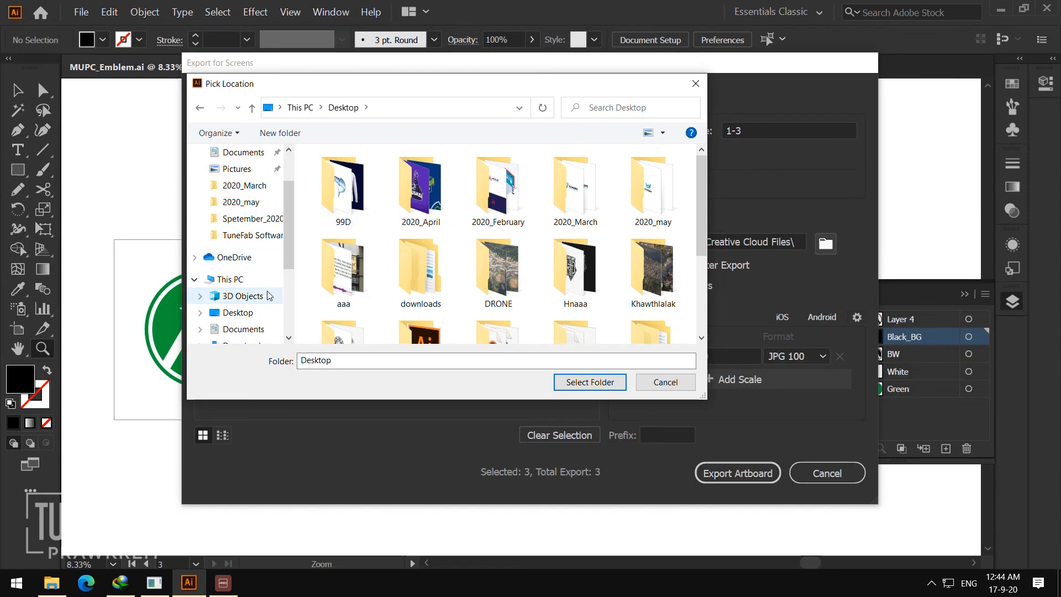
pyautogui.scroll(1, 265, 287)
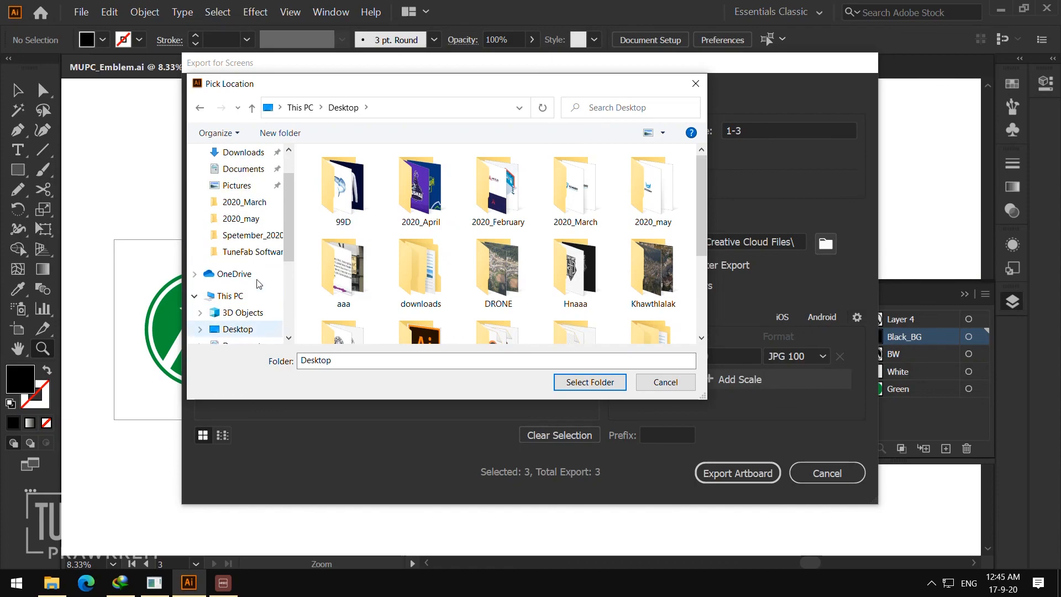
pyautogui.click(243, 169)
pyautogui.scroll(-5, 444, 225)
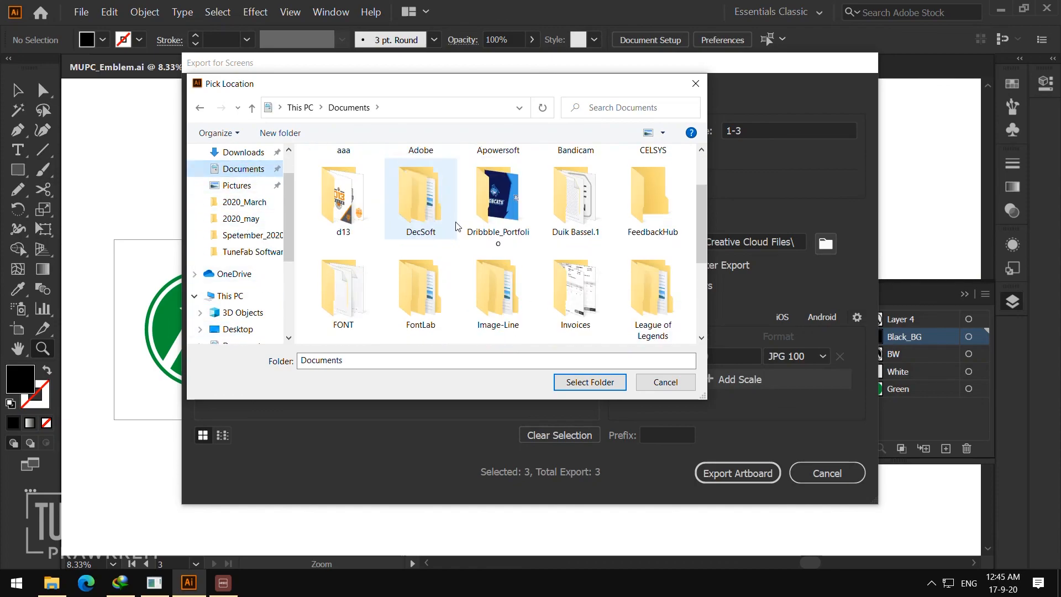
# - Create a folder named MUPC in Documents and choose it as the export destination
pyautogui.click(280, 132)
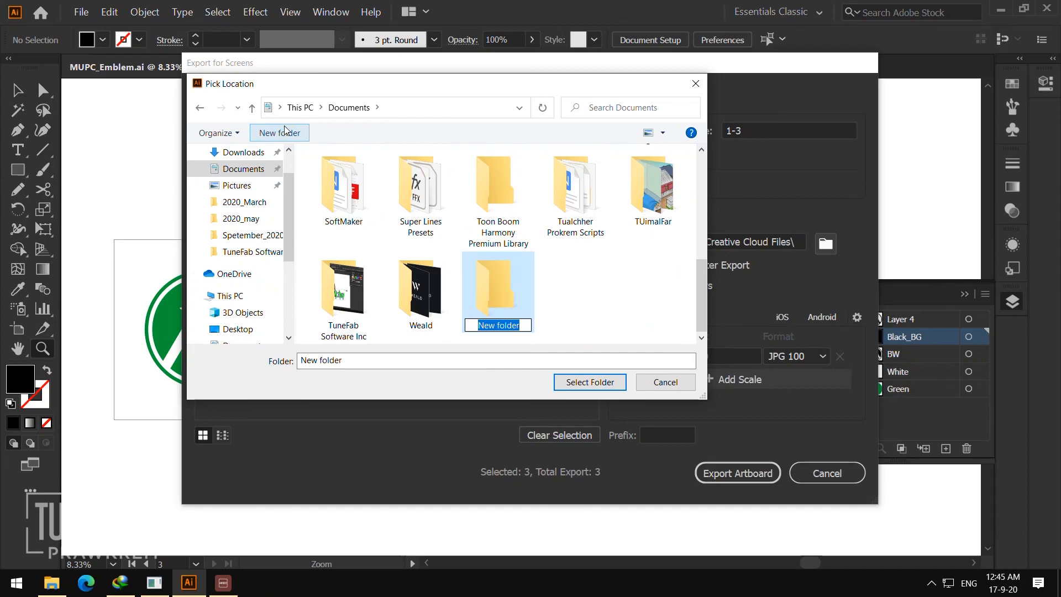
pyautogui.write('MUPC')
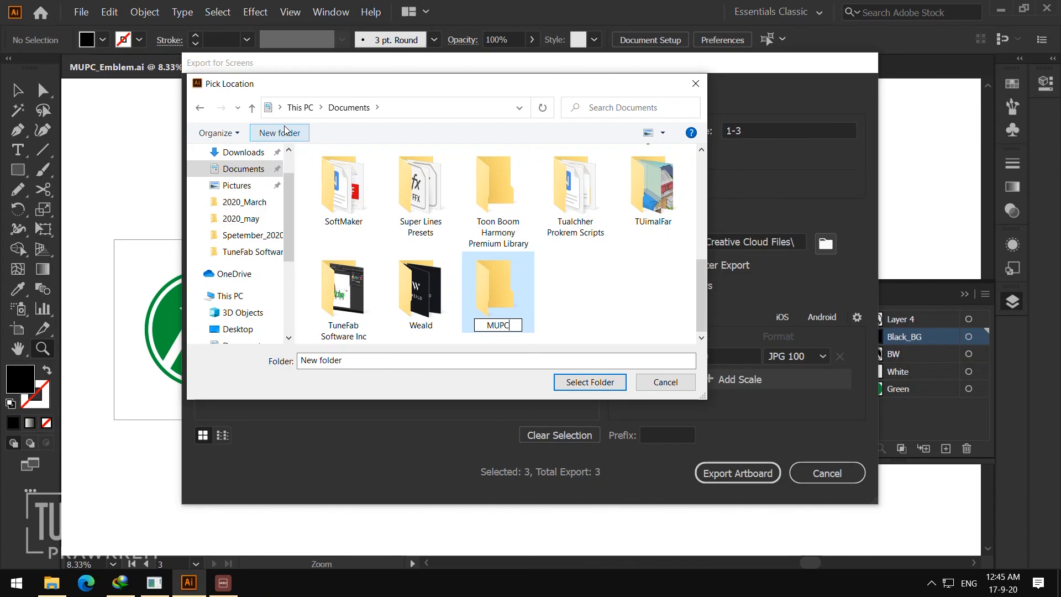
pyautogui.press('Return')
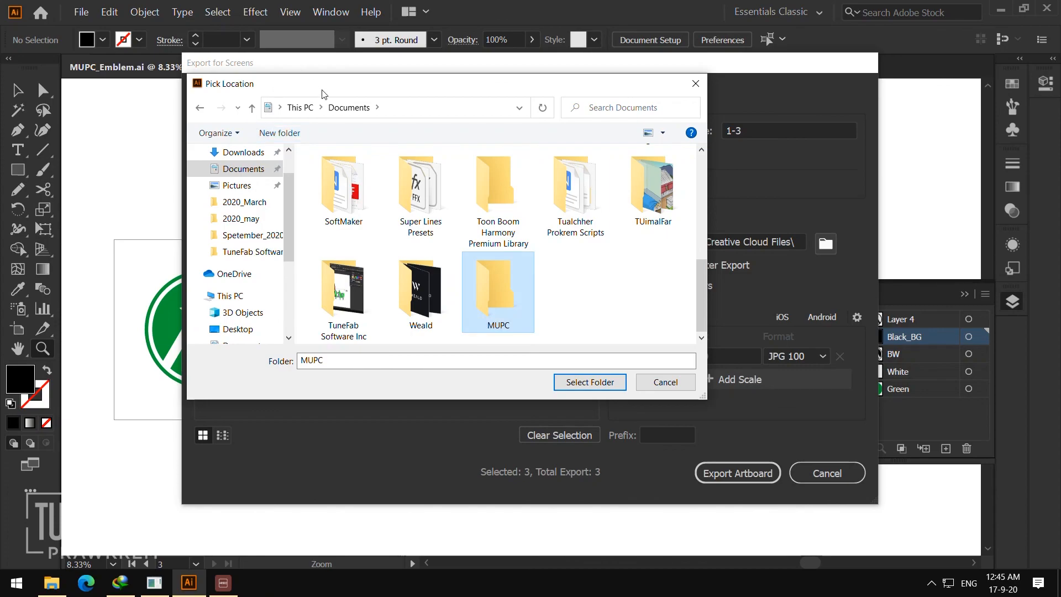
pyautogui.click(579, 383)
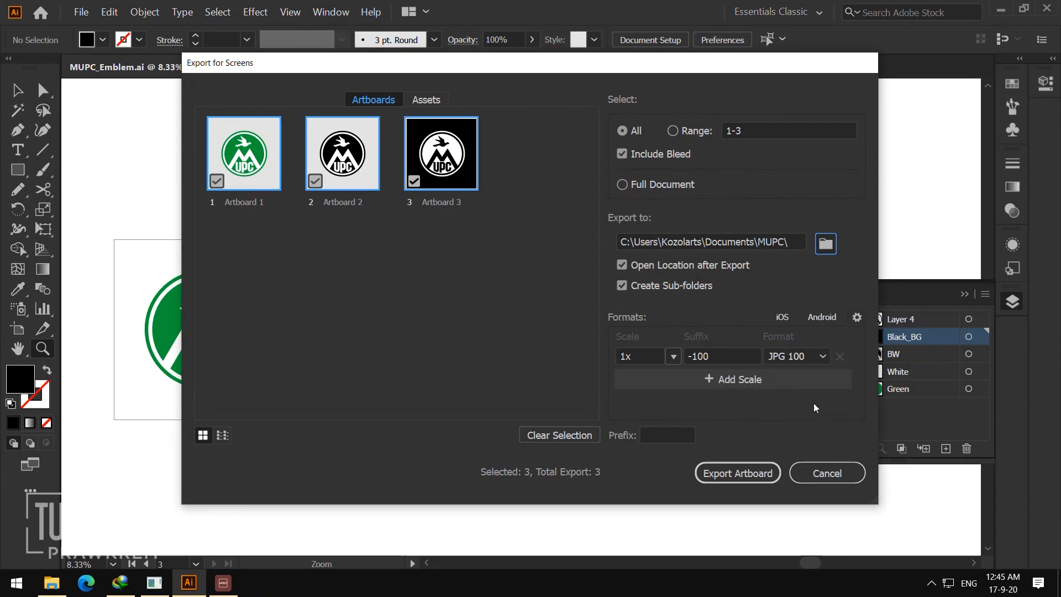
# - Set the export format to PNG at 1x scale and export all three artboards
pyautogui.click(797, 357)
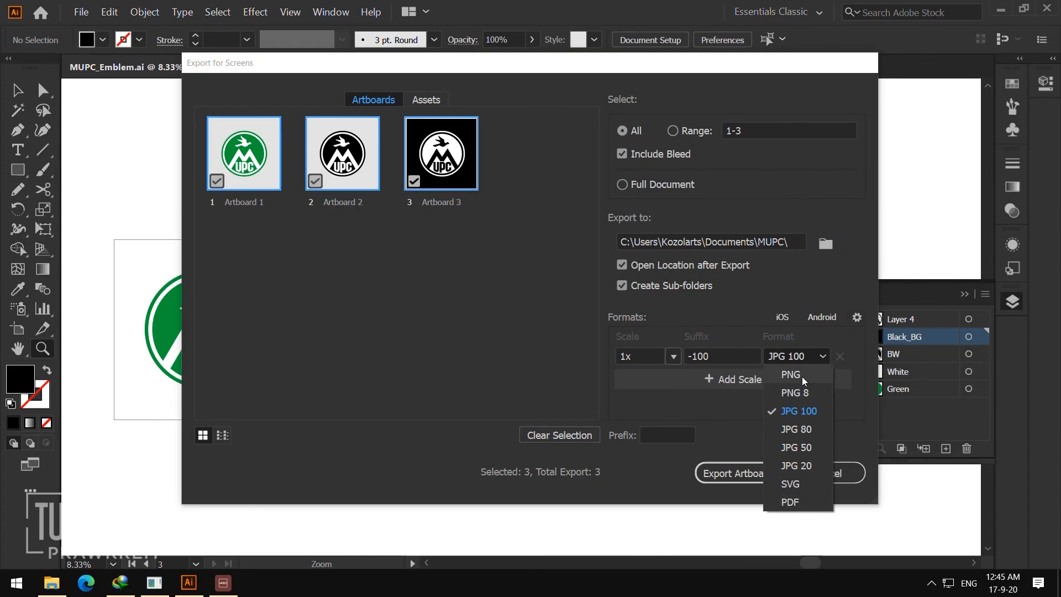
pyautogui.click(808, 378)
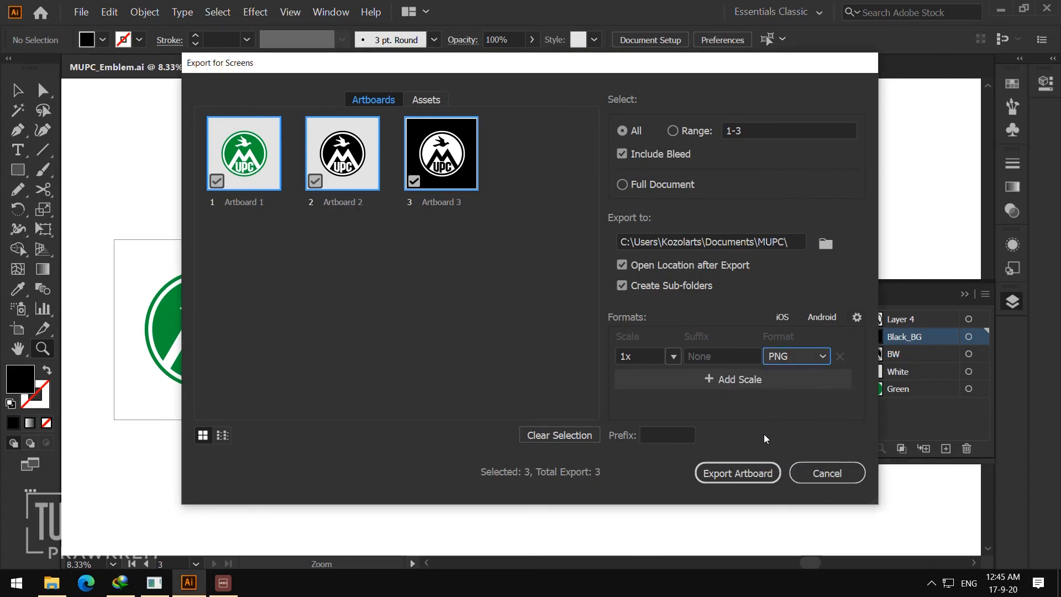
pyautogui.click(737, 473)
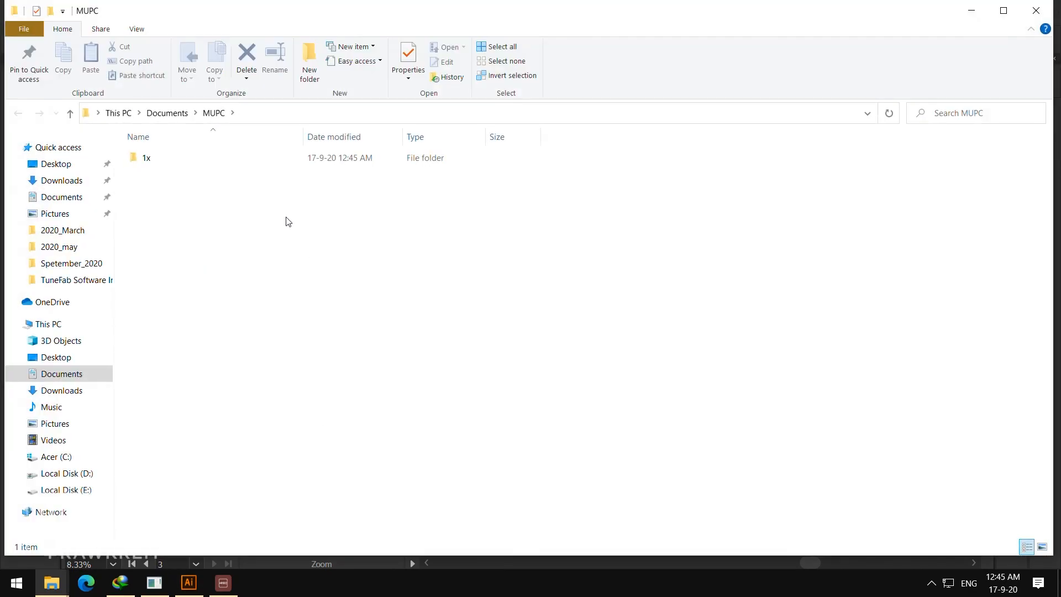
# - Open the exported Artboard 1.png from the 1x folder to check it, and return to the emblem document in Illustrator with the Selection tool
pyautogui.doubleClick(185, 159)
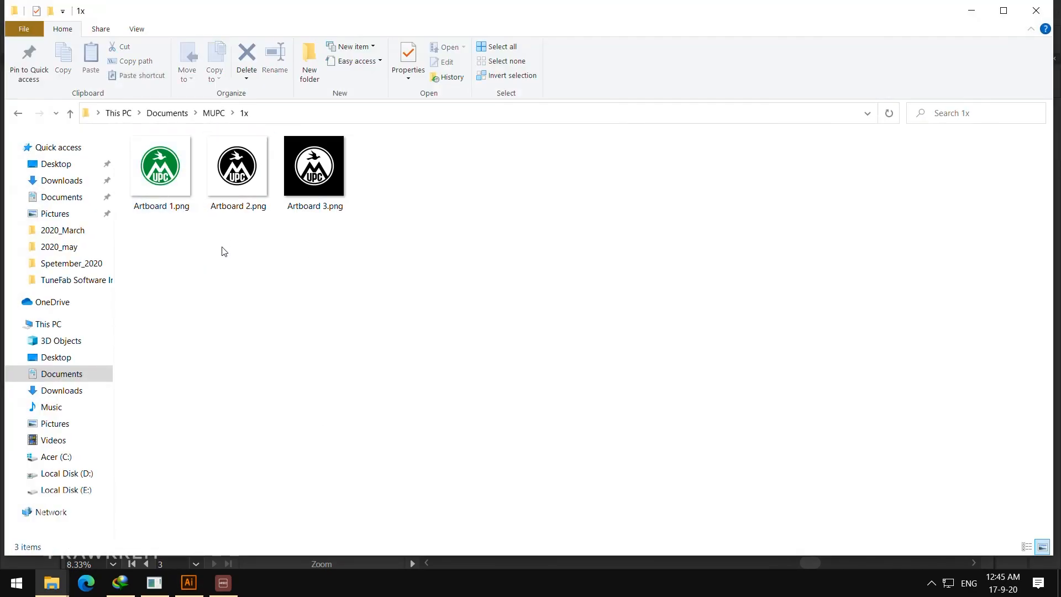
pyautogui.doubleClick(160, 168)
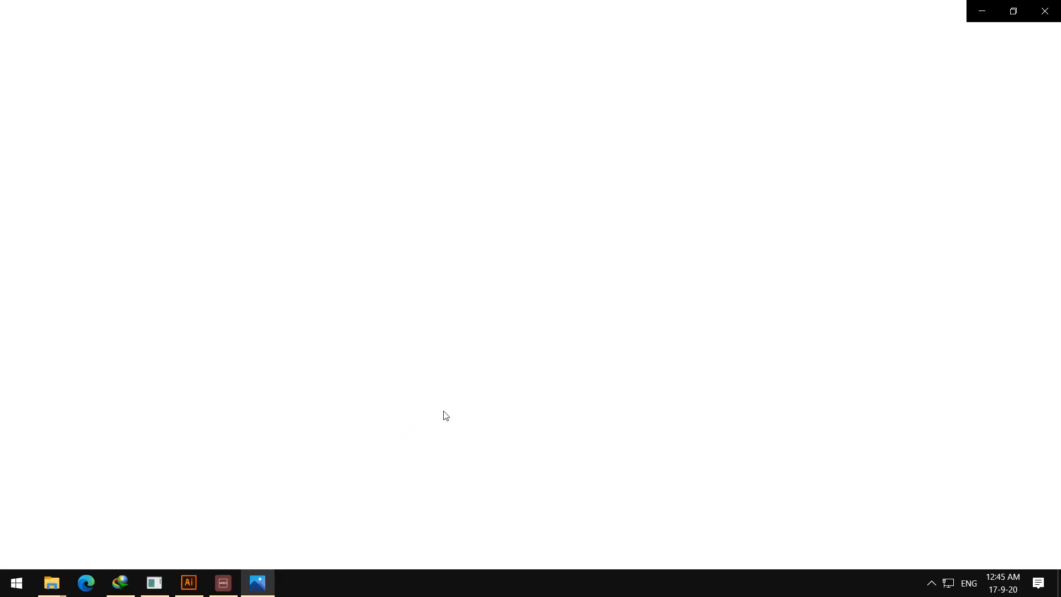
pyautogui.click(188, 582)
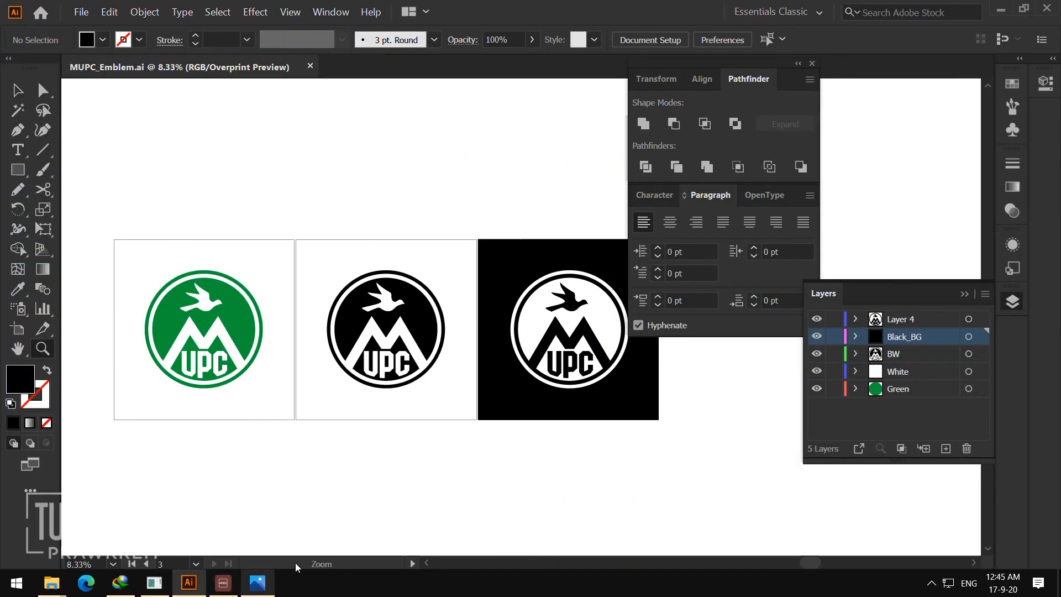
pyautogui.press('v')
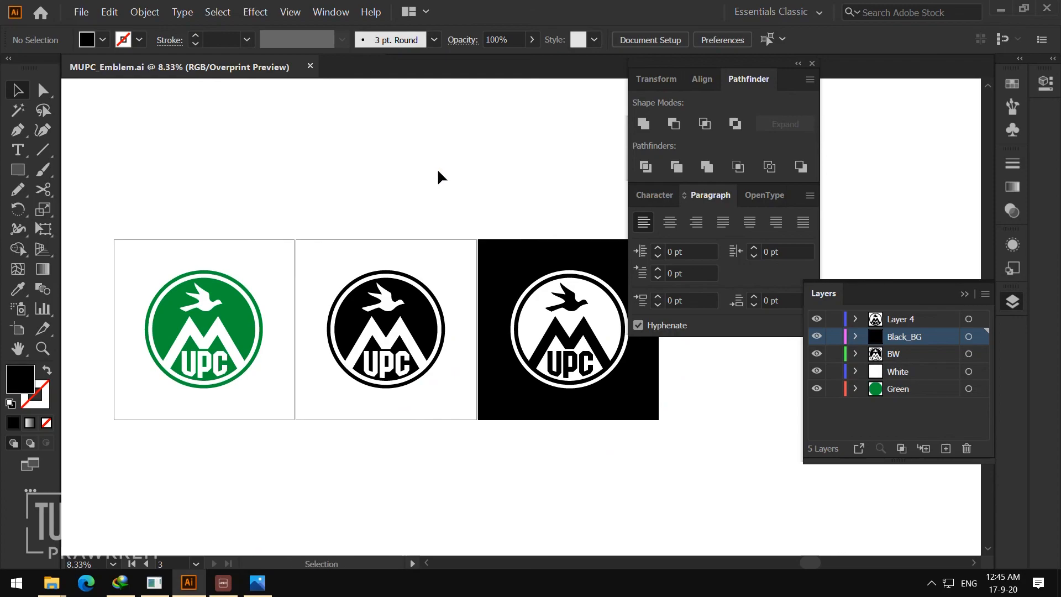